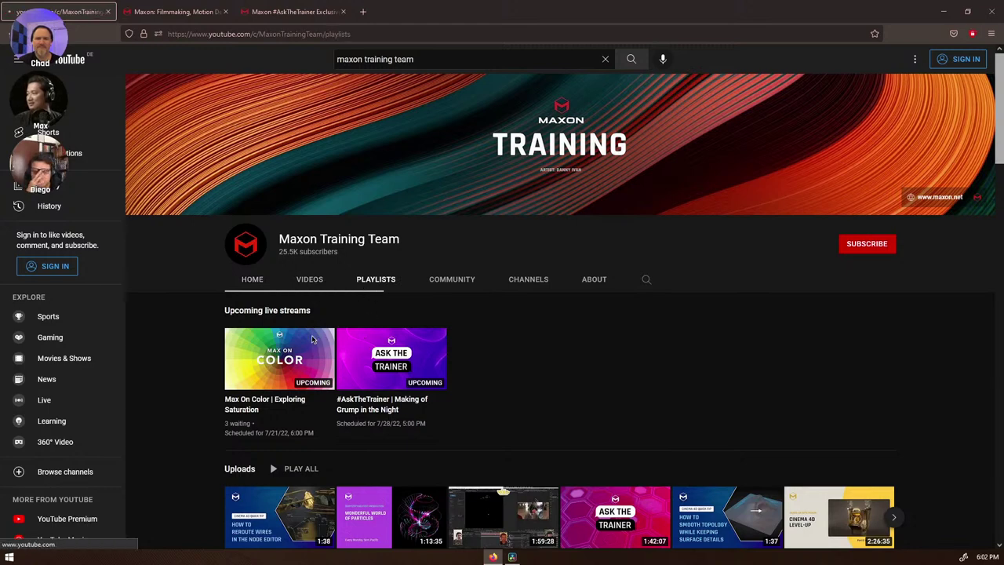
# - Browse the Max On Color playlist's episodes on YouTube, then switch to the maxon.net tab
pyautogui.press('F5')
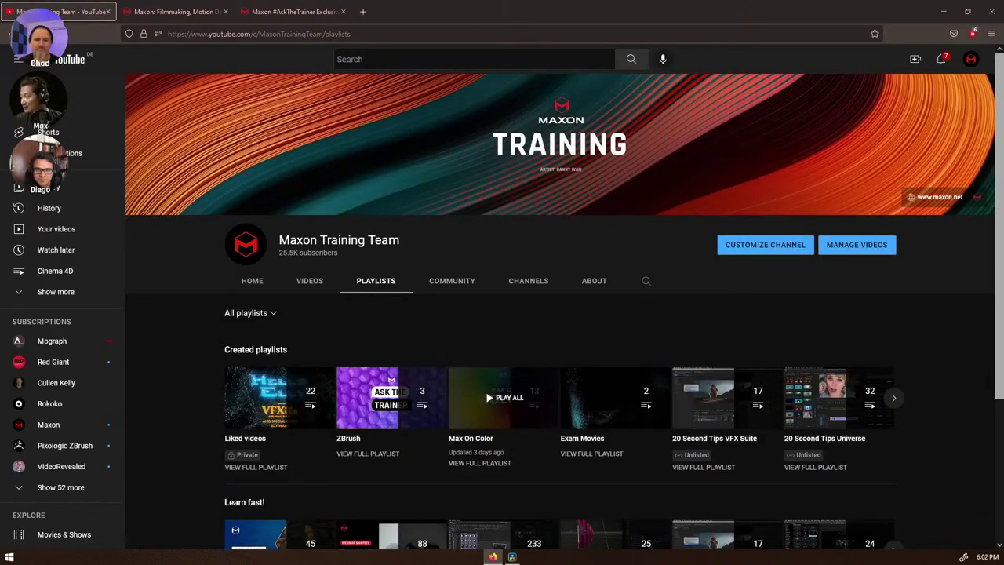
pyautogui.click(483, 465)
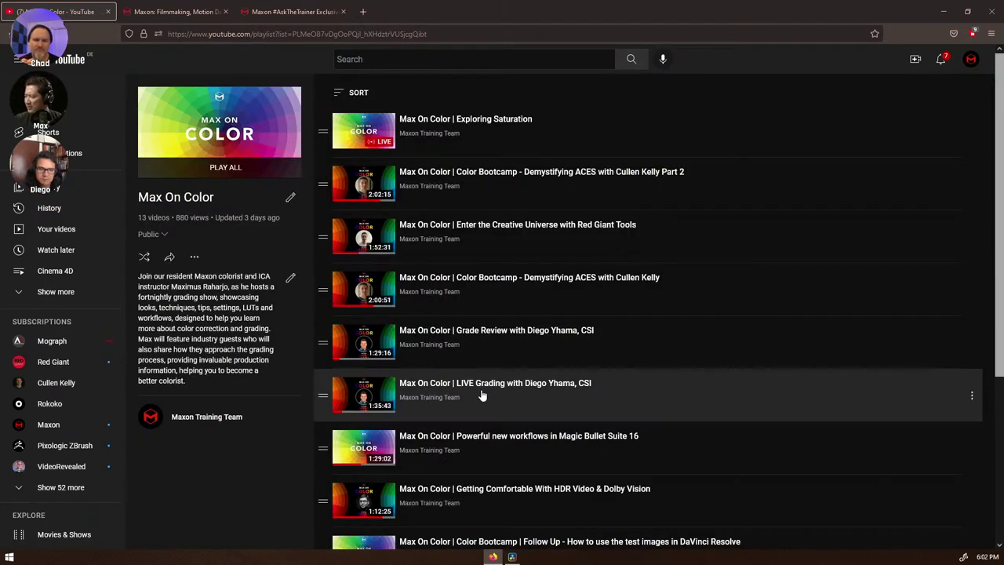
pyautogui.scroll(-2, 483, 395)
pyautogui.scroll(-1, 483, 395)
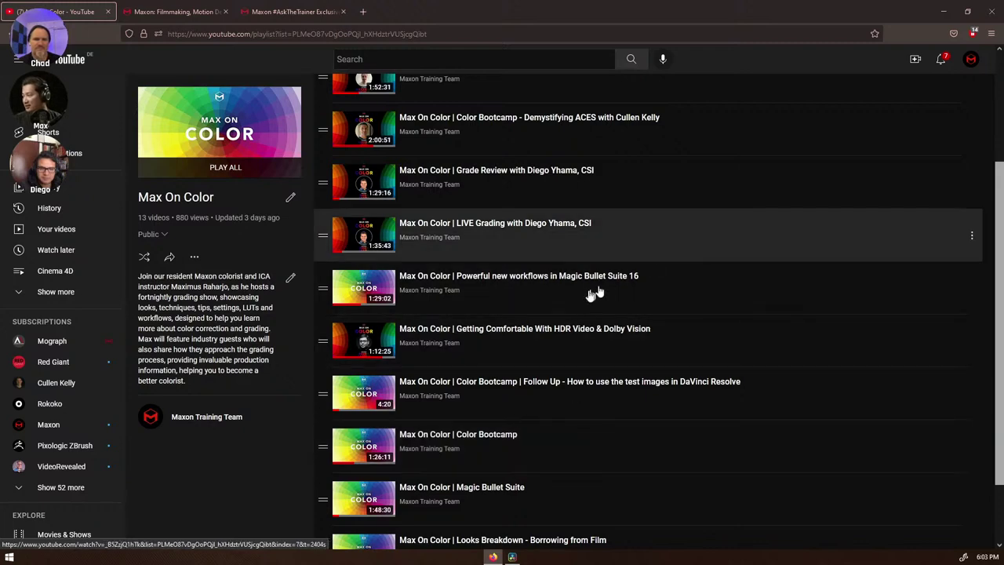
pyautogui.scroll(3, 390, 287)
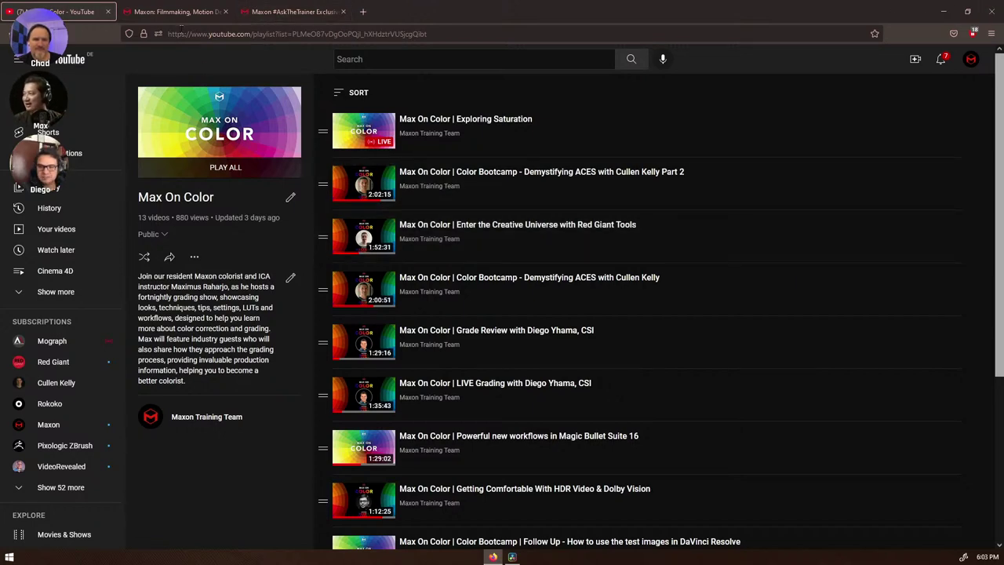
pyautogui.click(182, 13)
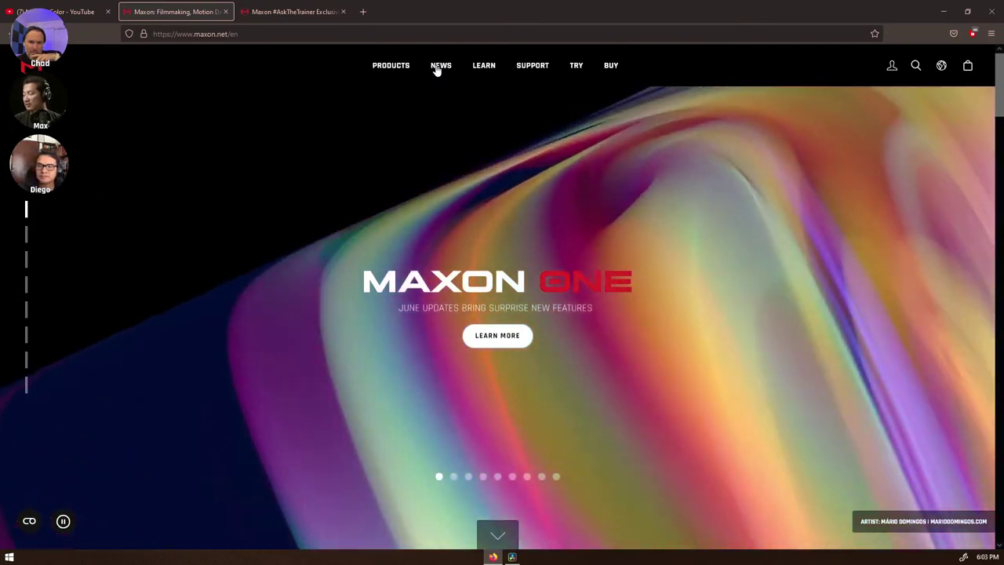
# - Browse the event cards on the Maxon Events page under NEWS, then go to the merch store tab
pyautogui.click(438, 69)
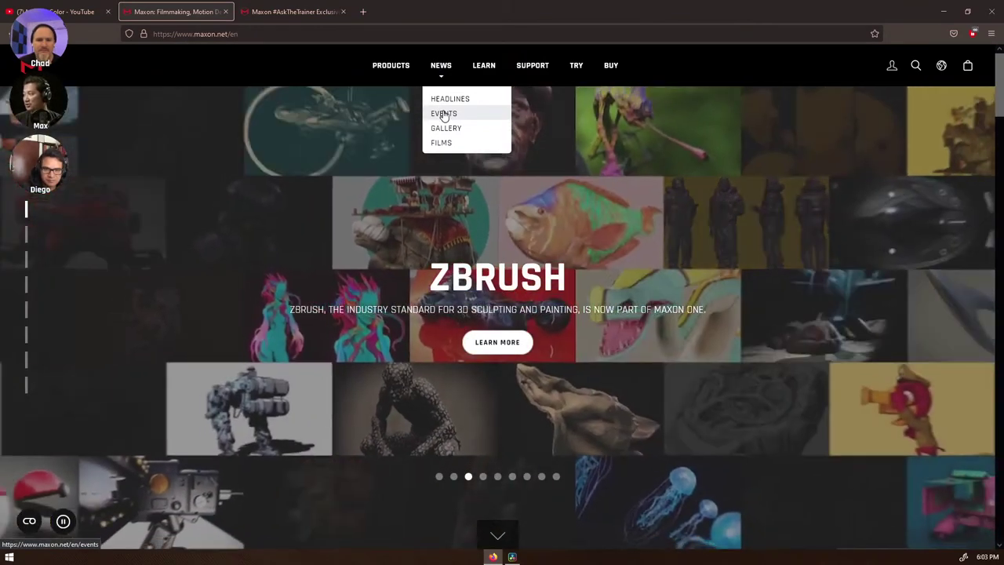
pyautogui.click(444, 116)
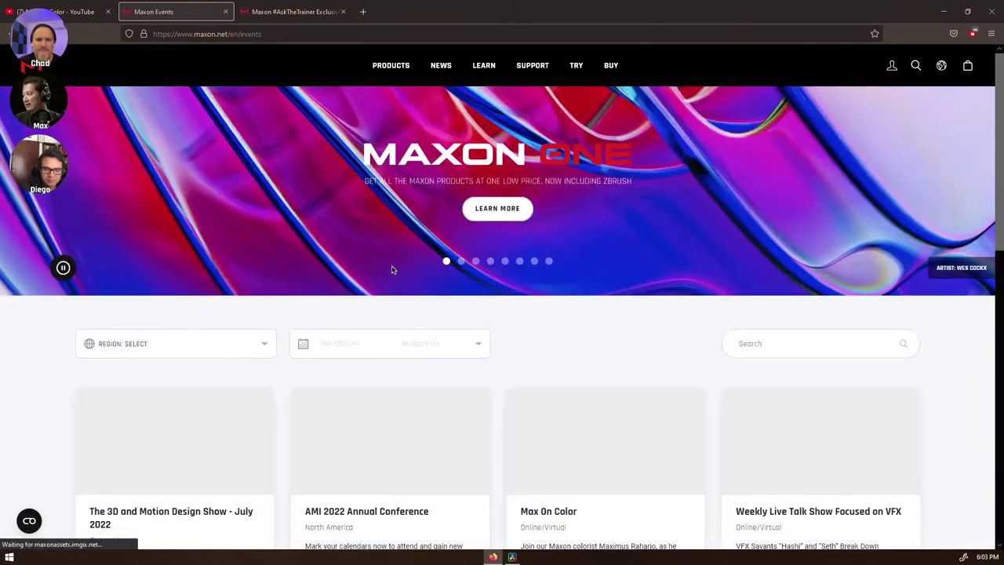
pyautogui.scroll(-3, 323, 376)
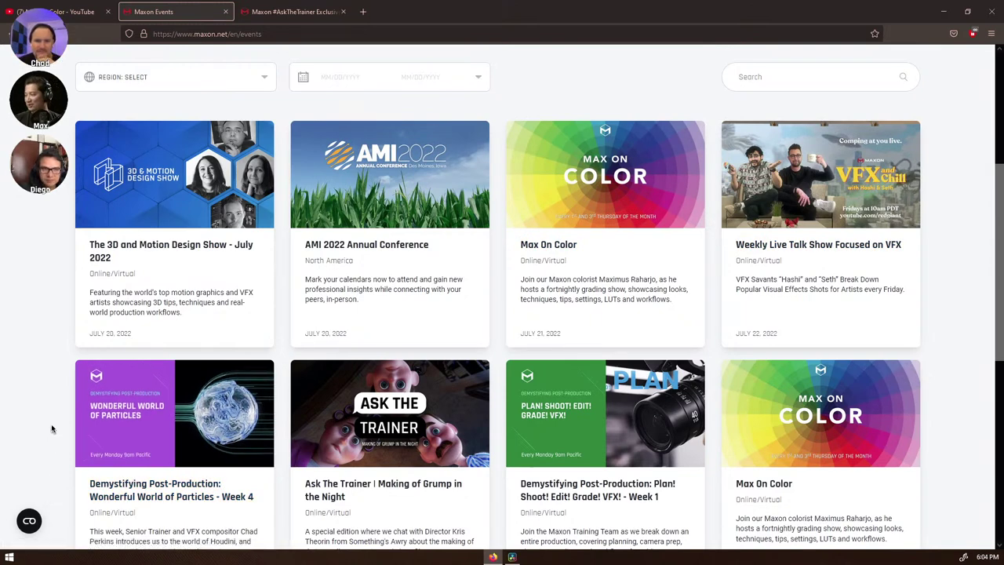
pyautogui.scroll(-2, 52, 427)
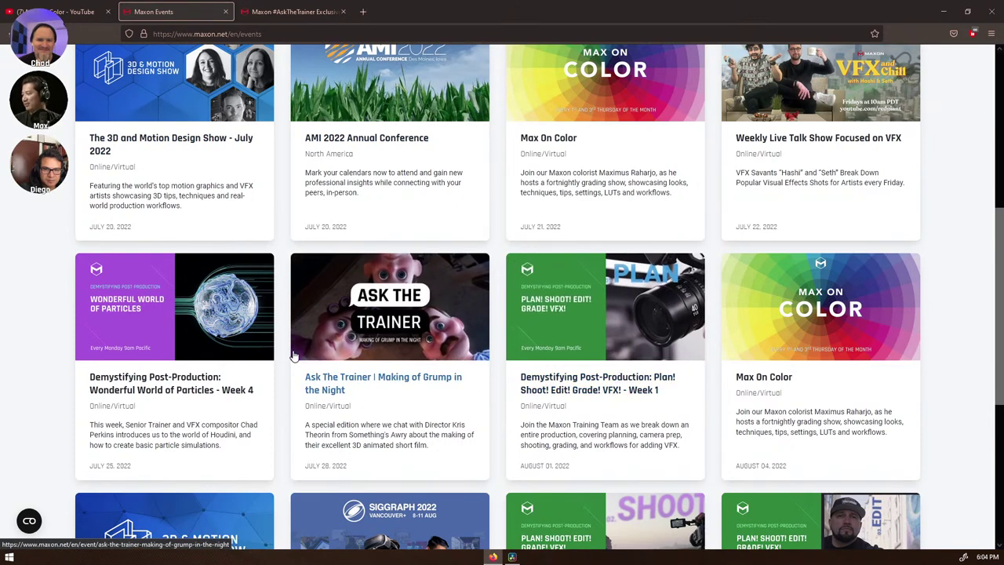
pyautogui.scroll(2, 439, 274)
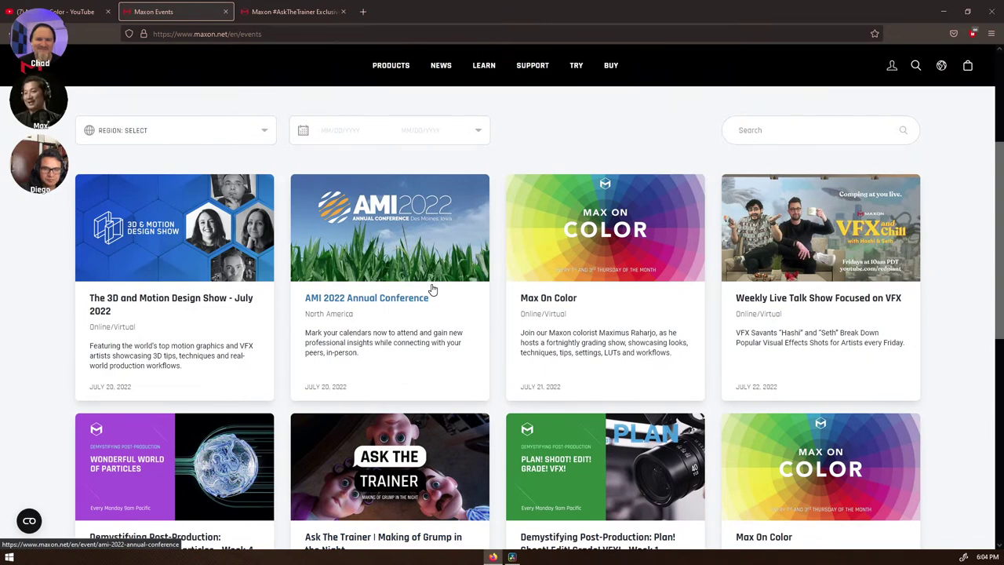
pyautogui.click(281, 13)
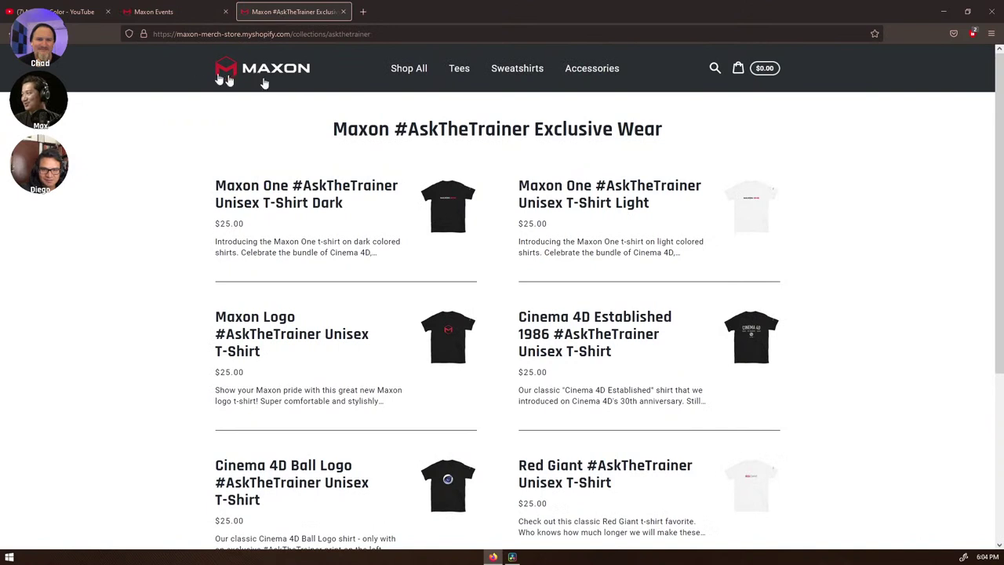
# - Select the #AskTheTrainer Exclusive Wear store URL in the address bar
pyautogui.click(397, 32)
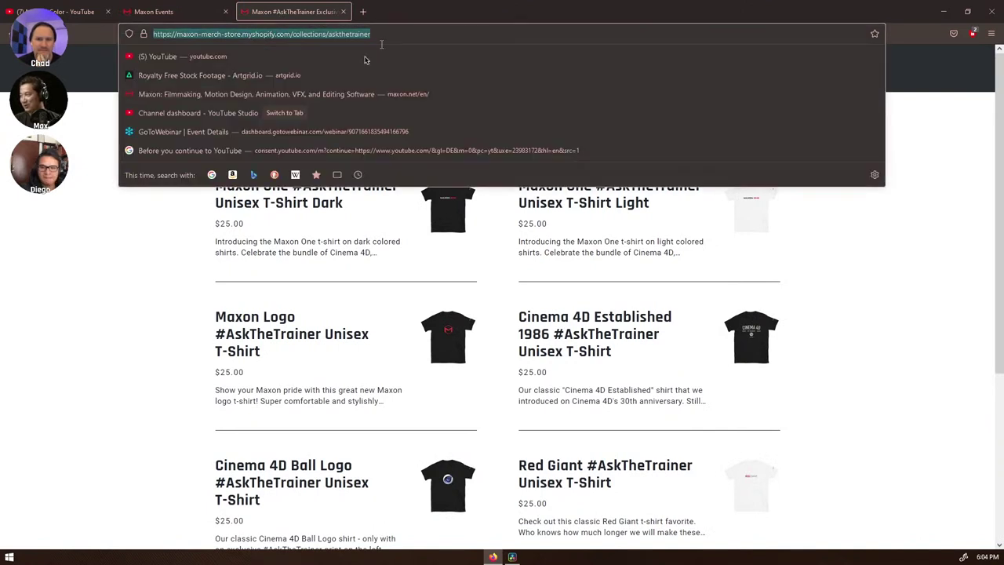
pyautogui.click(150, 254)
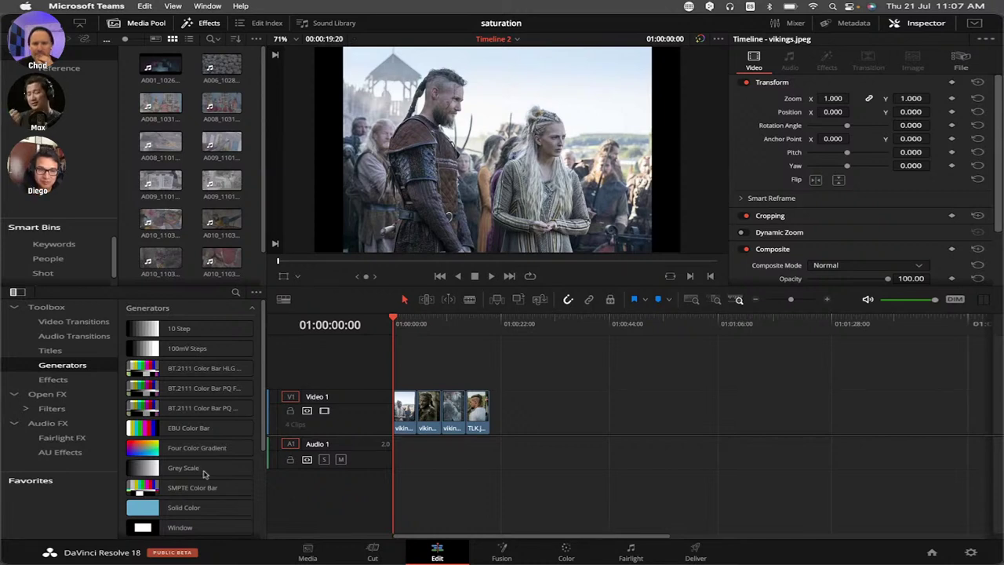
# - Place a Solid Color generator on Video 1 after the four viking clips
pyautogui.scroll(-4, 174, 474)
pyautogui.scroll(4, 174, 474)
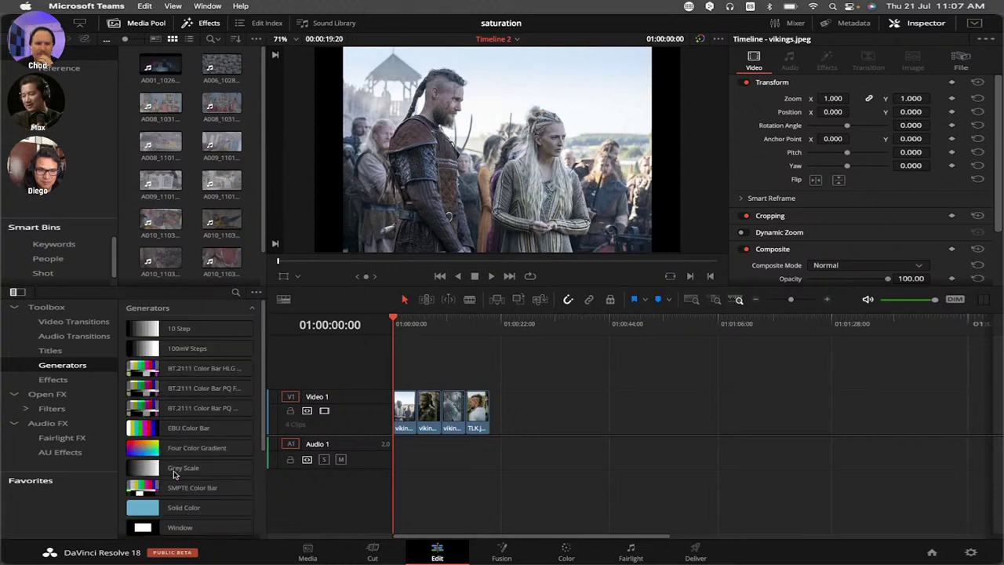
pyautogui.click(174, 508)
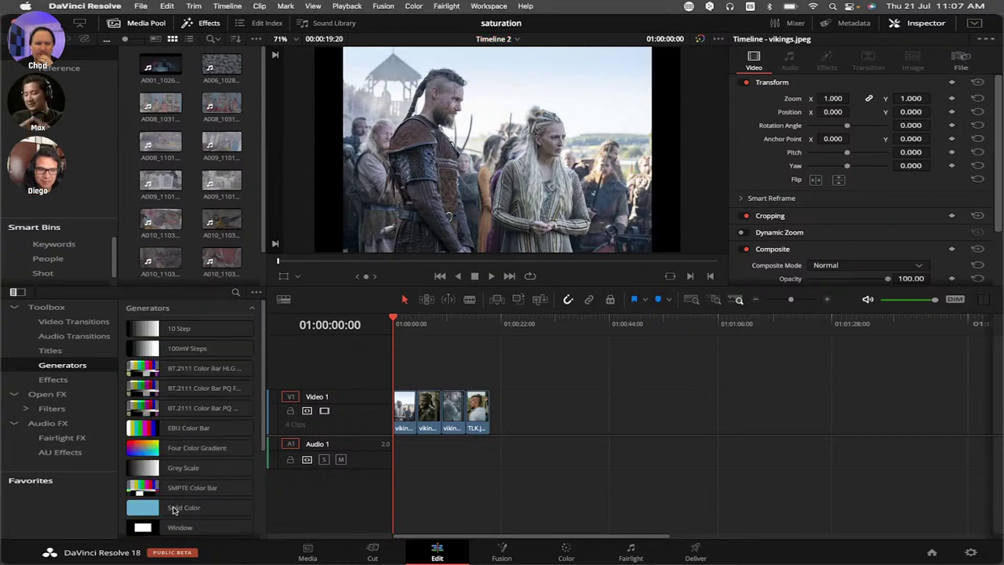
pyautogui.moveTo(173, 509); pyautogui.dragTo(502, 437)
pyautogui.click(504, 366)
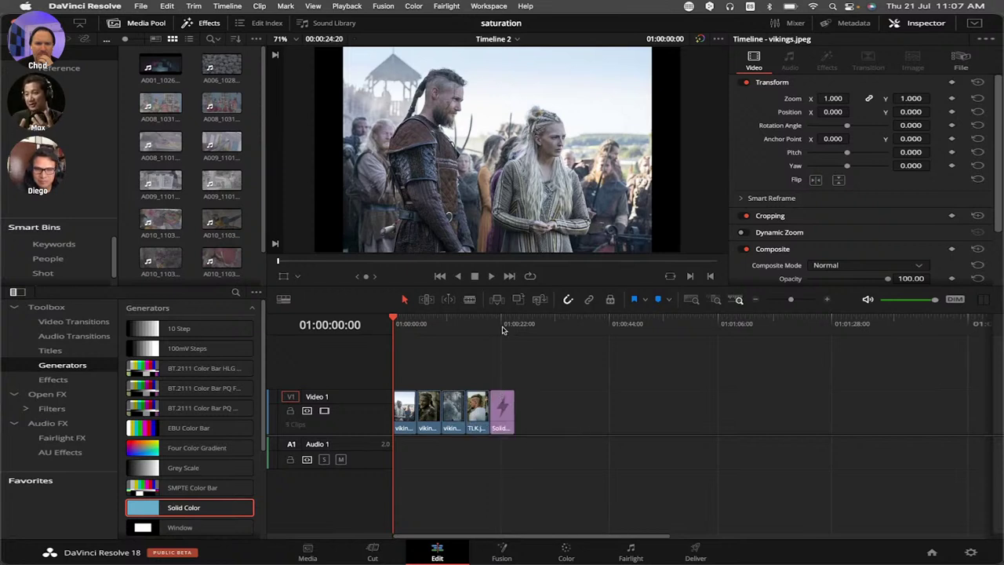
# - Set the Solid Color clip's colour from black to a slightly darker mid grey
pyautogui.click(496, 404)
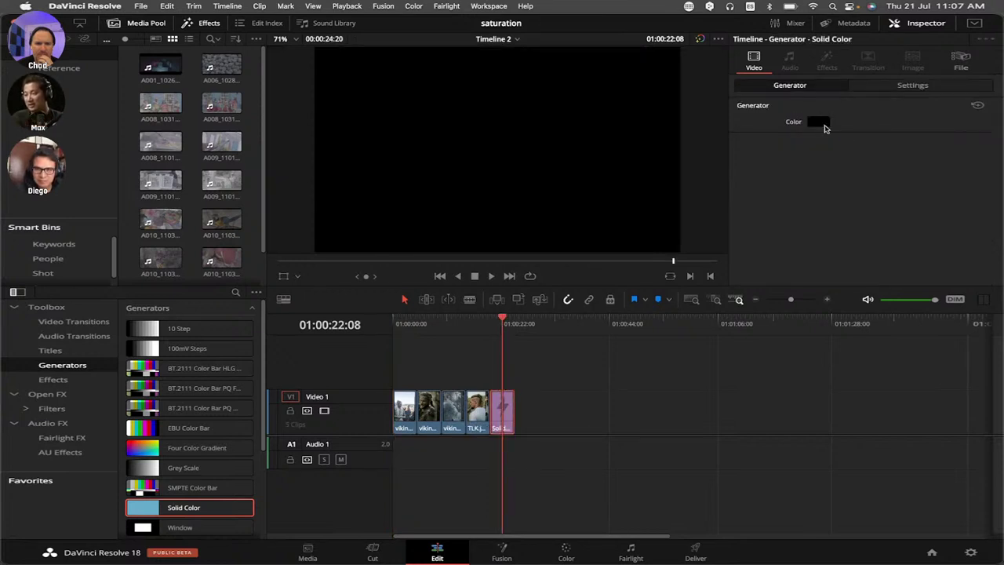
pyautogui.click(823, 125)
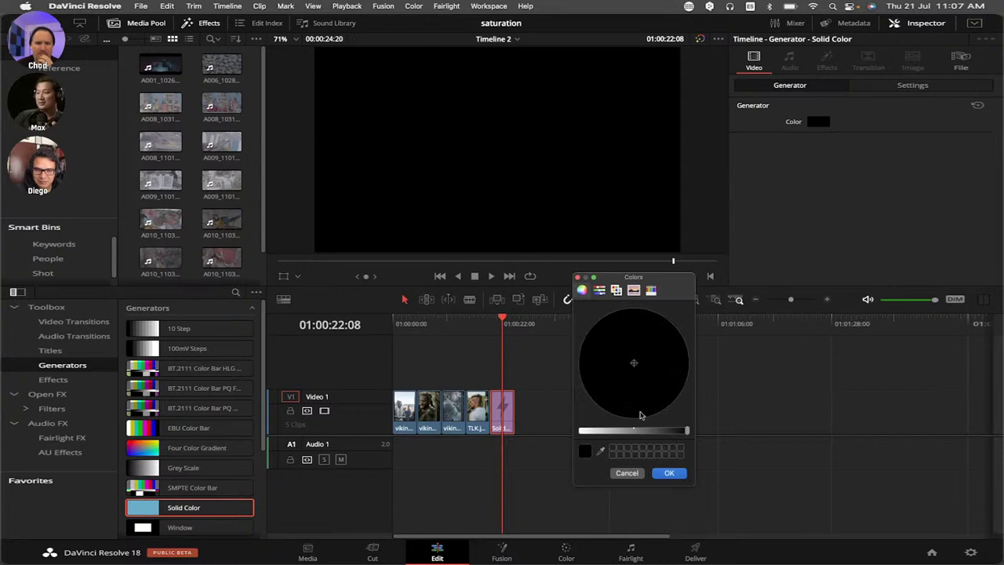
pyautogui.click(627, 432)
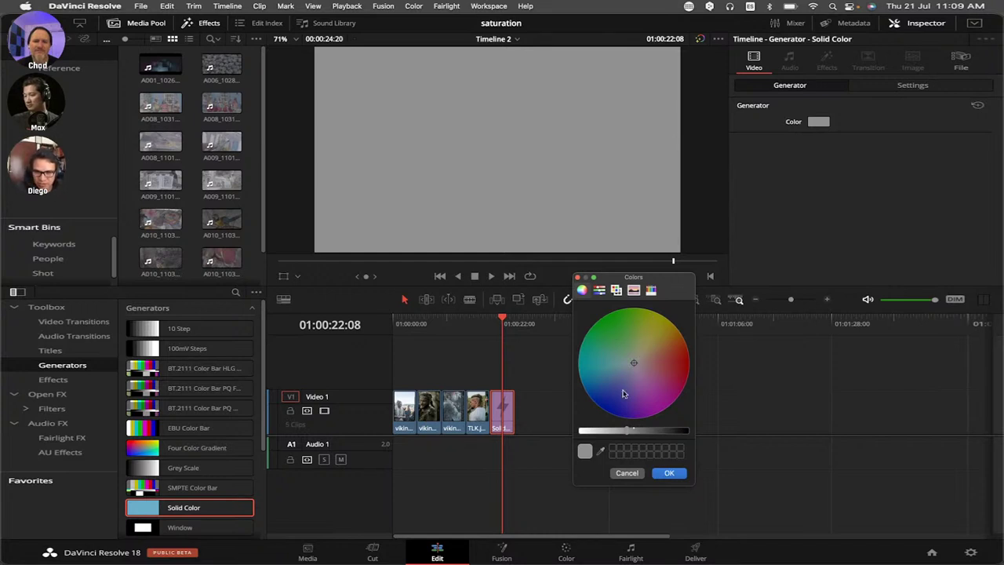
pyautogui.click(632, 432)
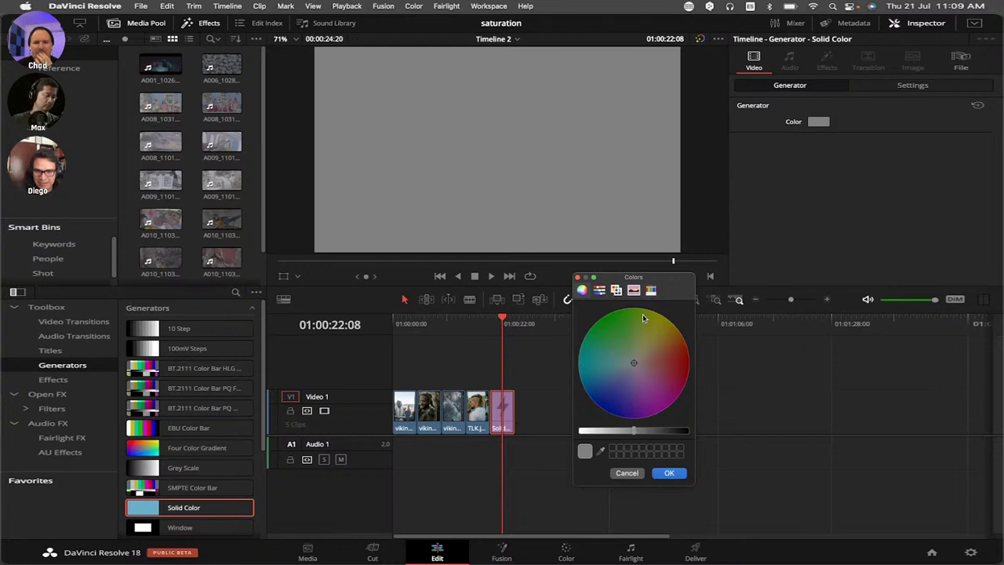
# - Preview green, neutral grey and red on the colour wheel, then cancel the colour change
pyautogui.click(632, 362)
pyautogui.moveTo(632, 362); pyautogui.dragTo(617, 346)
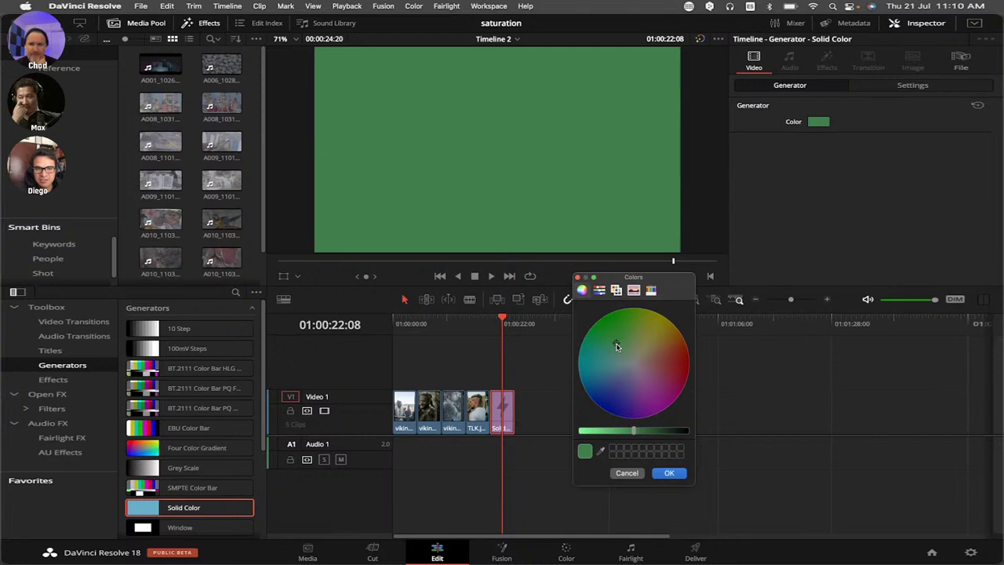
pyautogui.moveTo(617, 347); pyautogui.dragTo(685, 367)
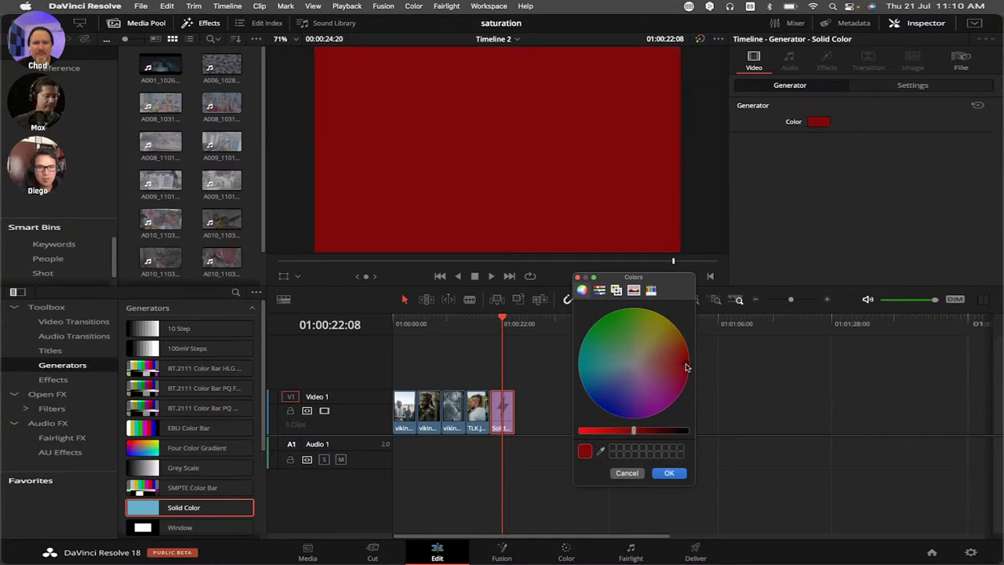
pyautogui.moveTo(683, 367); pyautogui.dragTo(627, 357)
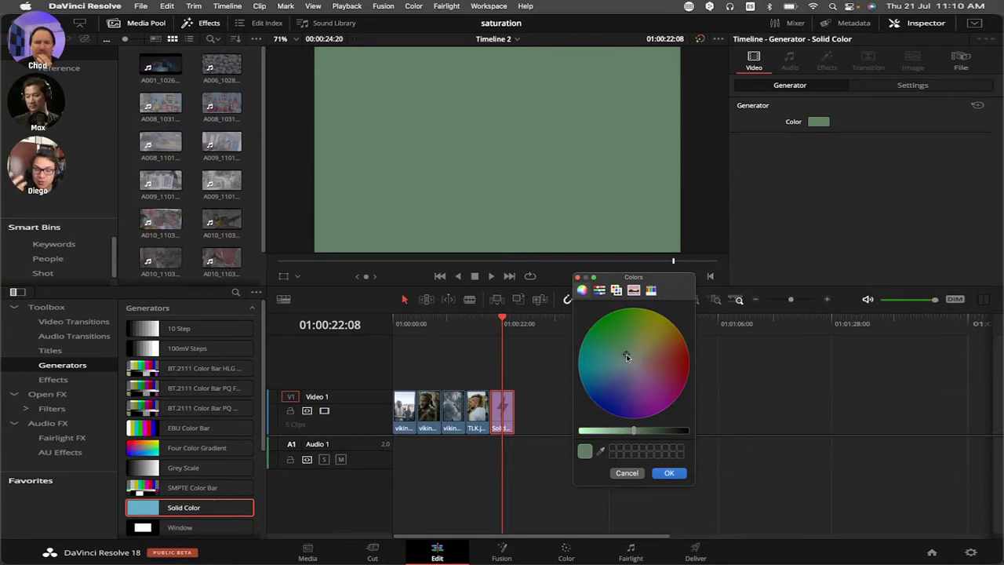
pyautogui.click(630, 473)
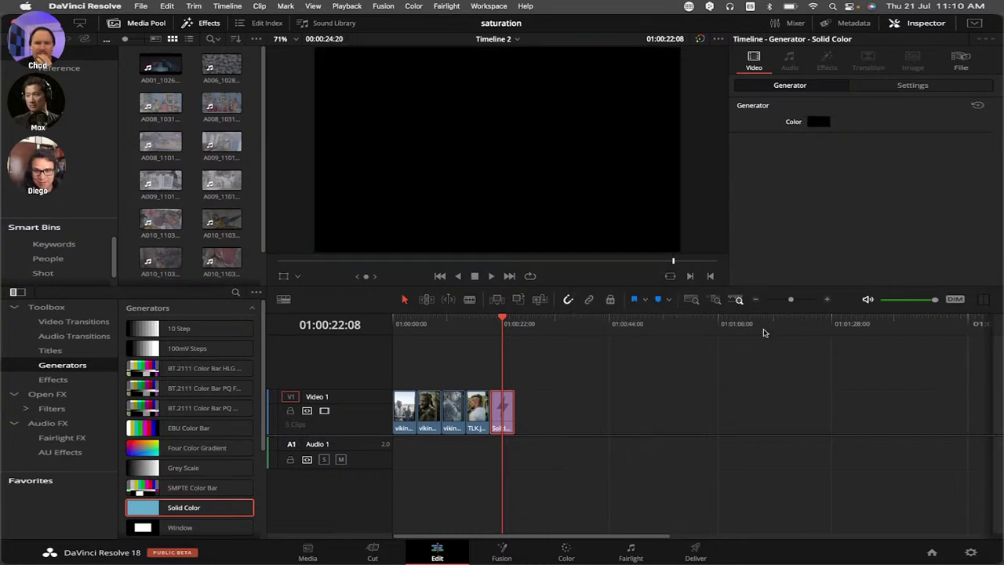
# - Zoom the timeline in two steps and move the playhead to vikings.jpeg at 01:00:03:01
pyautogui.click(827, 299)
pyautogui.click(827, 299)
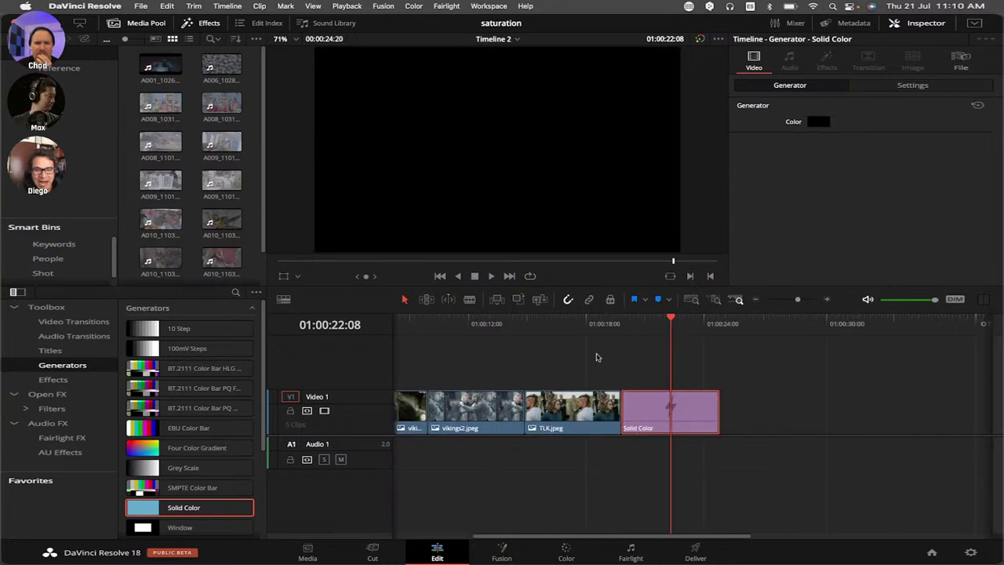
pyautogui.hscroll(-5, 596, 357)
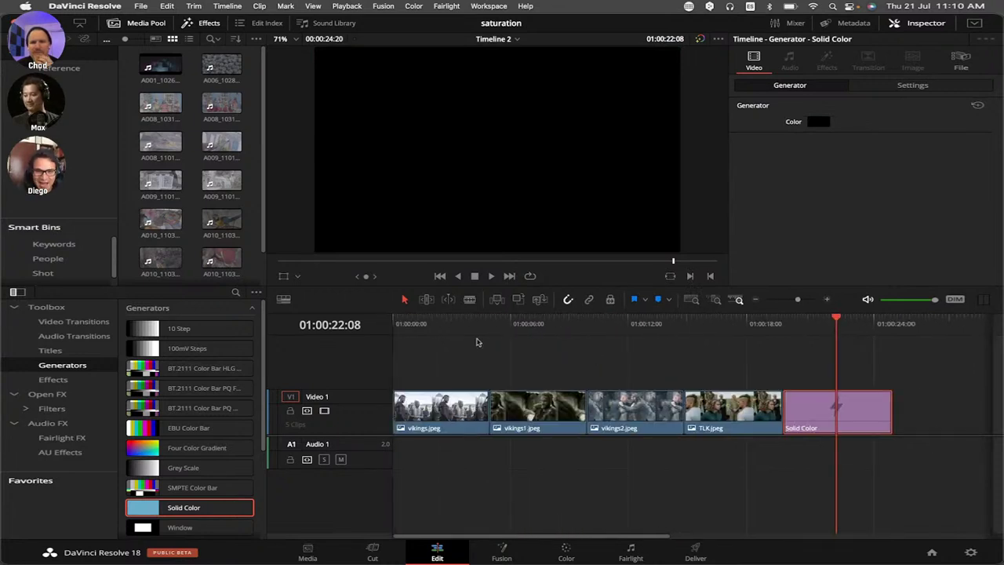
pyautogui.click(452, 328)
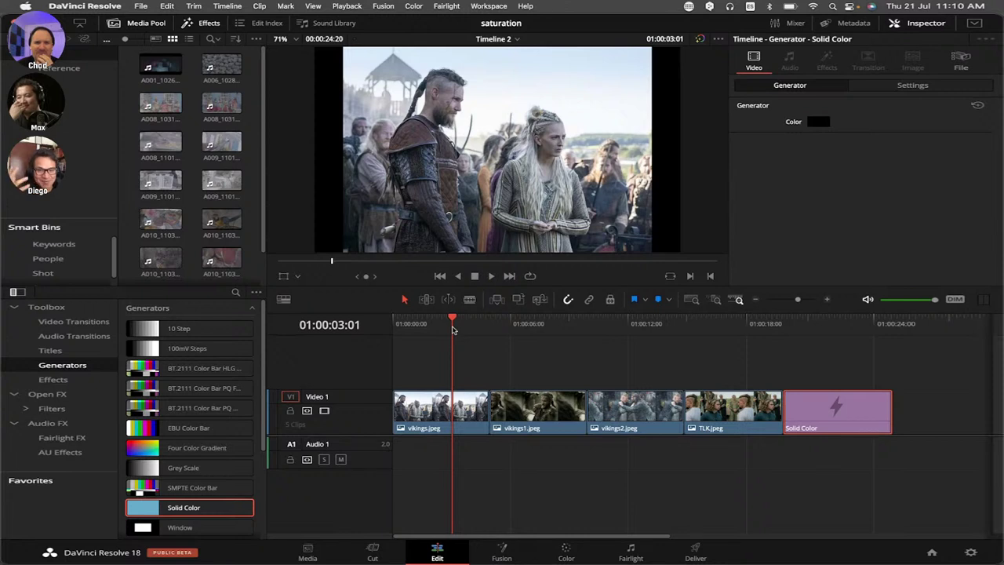
# - Scrub forward through vikings1.jpeg and the later Vikings clips past 01:00:11:04
pyautogui.click(454, 332)
pyautogui.moveTo(454, 332); pyautogui.dragTo(521, 362)
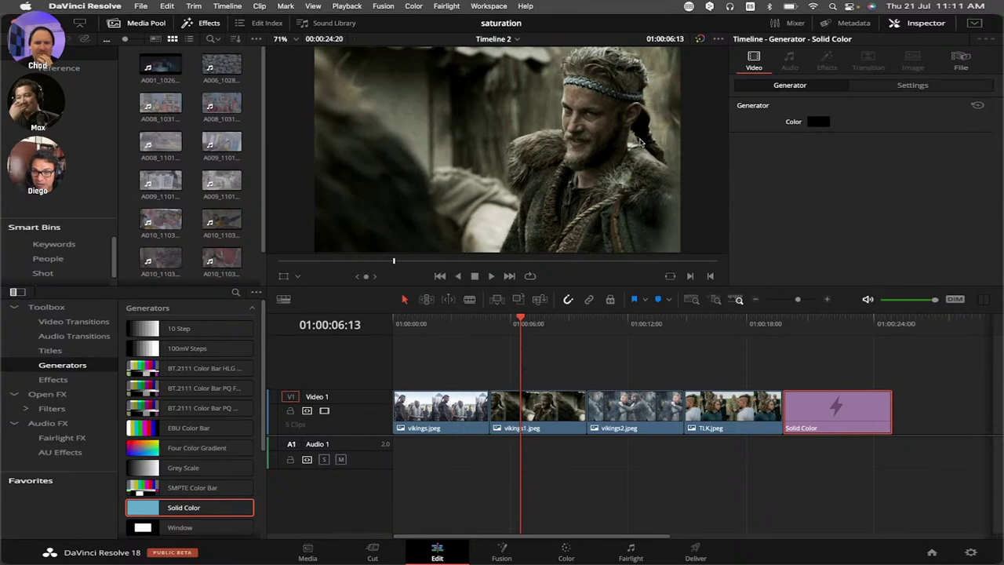
pyautogui.click(613, 320)
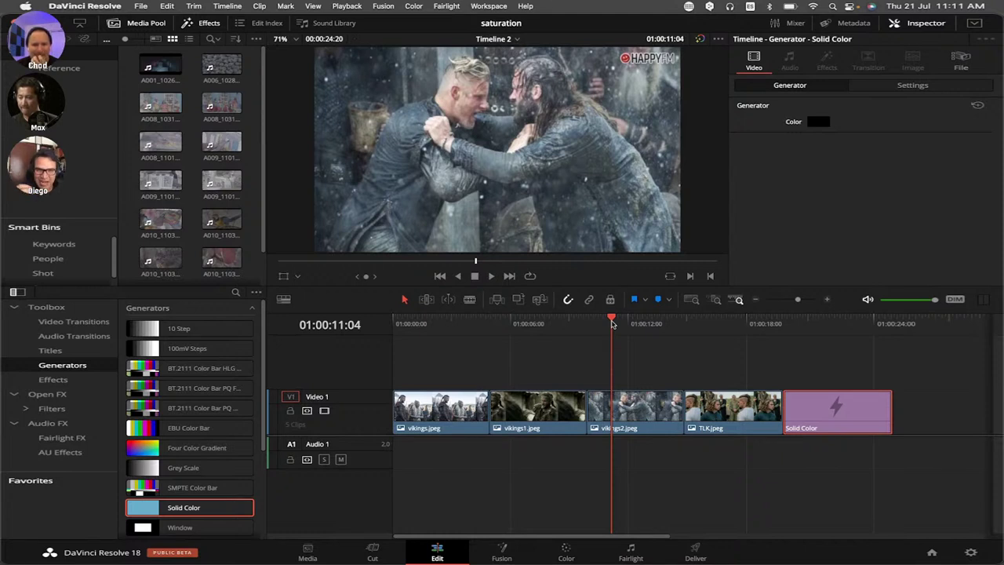
pyautogui.moveTo(612, 323)
pyautogui.mouseDown()
pyautogui.moveTo(518, 323)
pyautogui.moveTo(603, 333)
pyautogui.mouseUp()
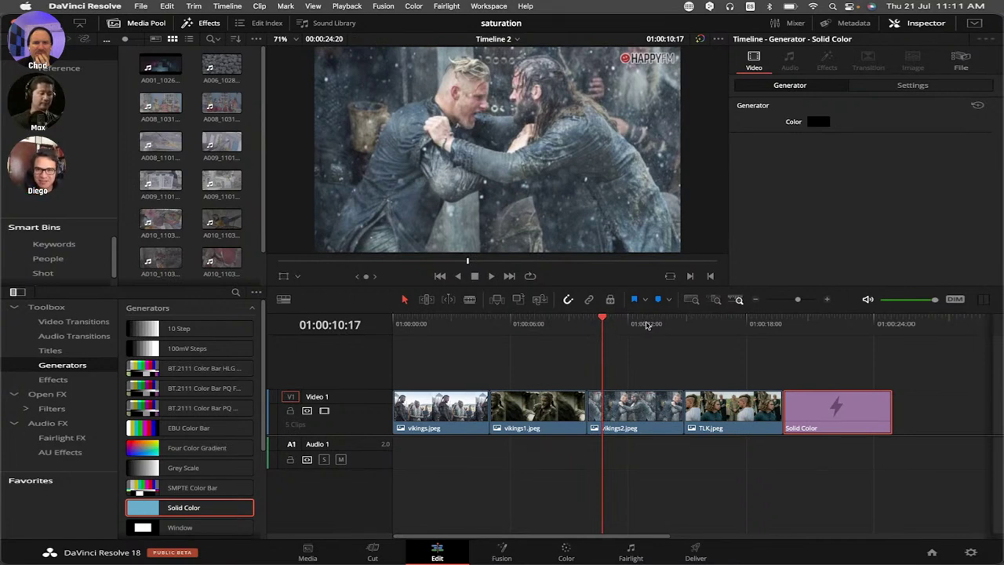
pyautogui.moveTo(697, 325); pyautogui.dragTo(710, 326)
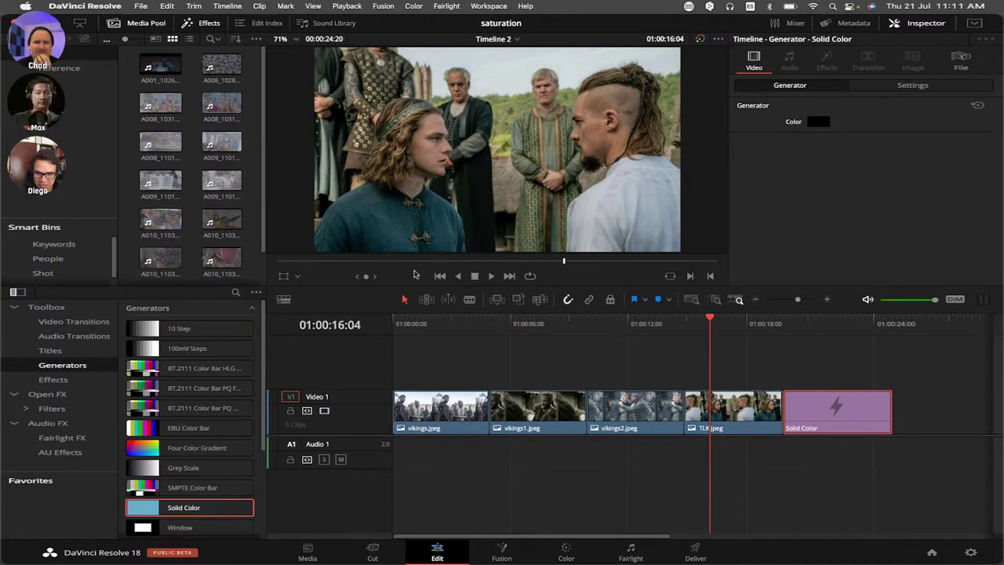
# - Jump between the opening clip, the 7-second close-up and the 15–16 second clips
pyautogui.click(432, 323)
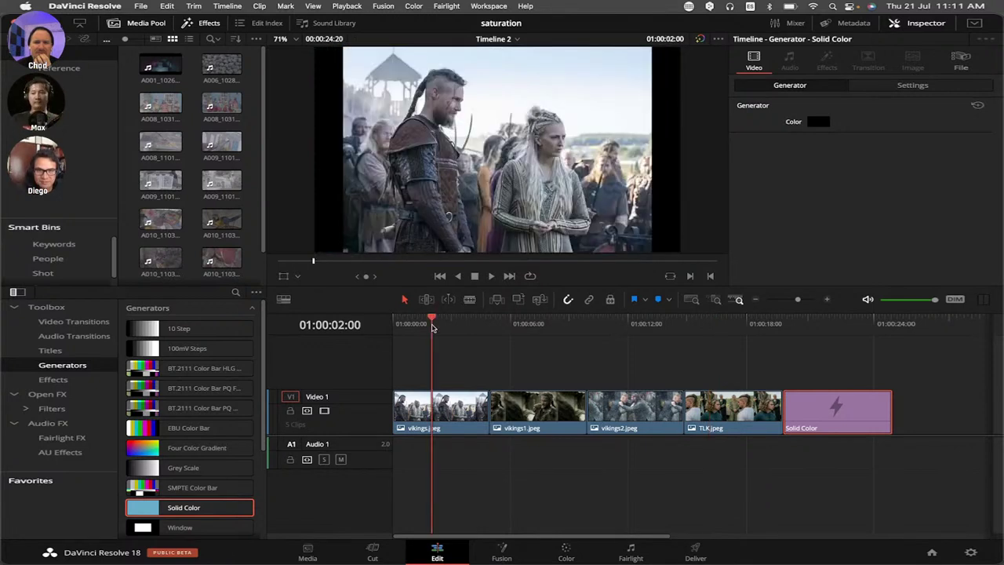
pyautogui.click(545, 326)
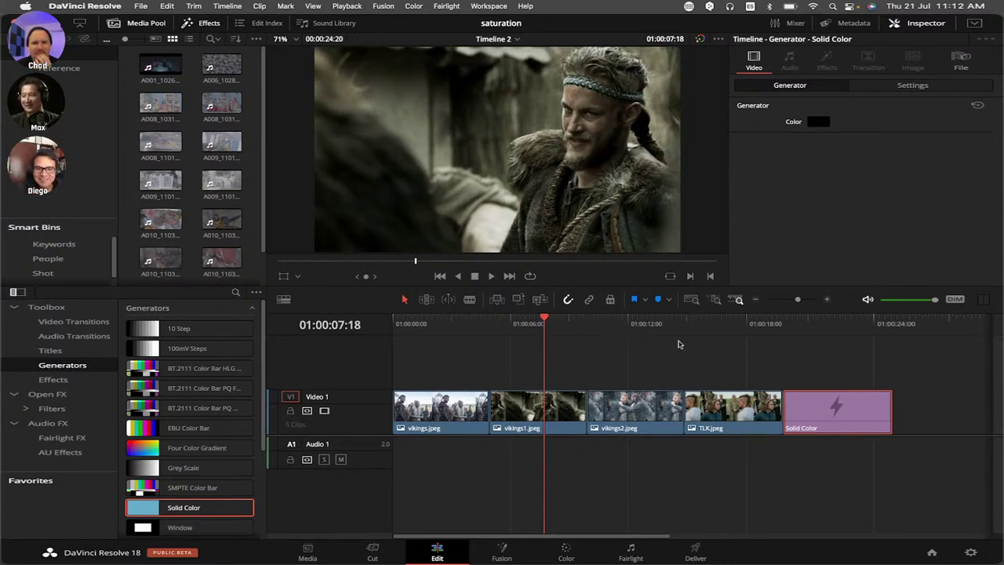
pyautogui.click(705, 325)
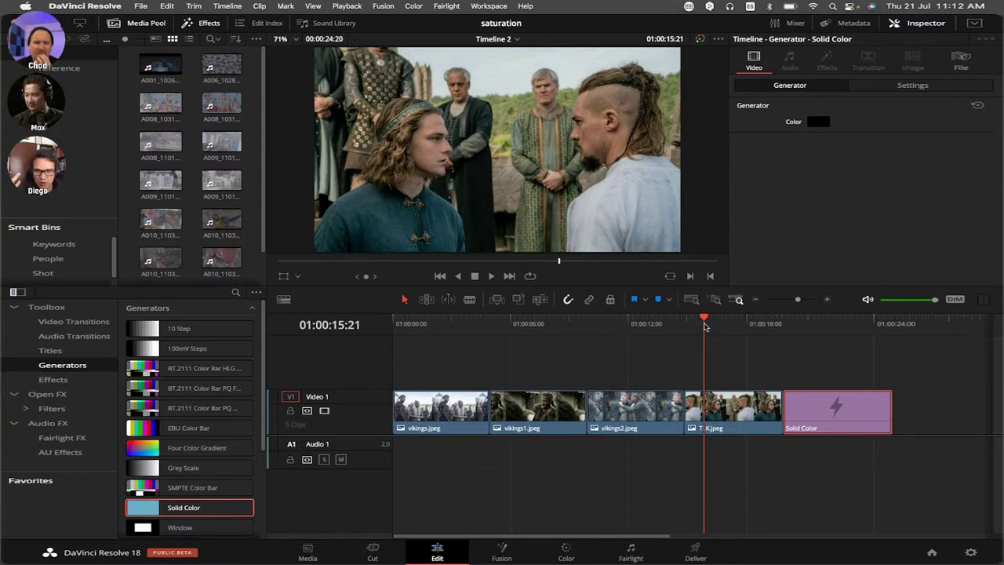
pyautogui.click(449, 325)
pyautogui.click(715, 329)
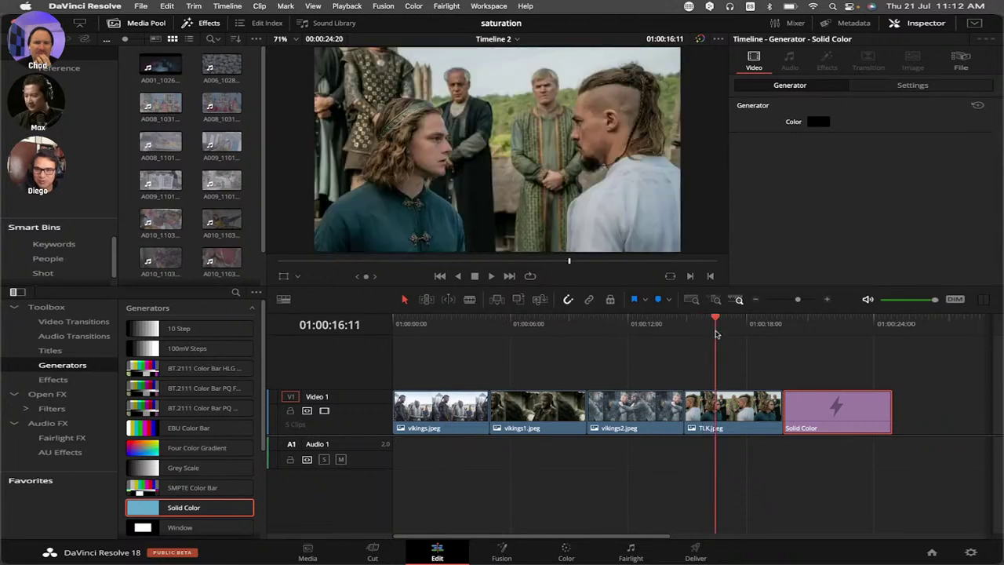
pyautogui.click(456, 325)
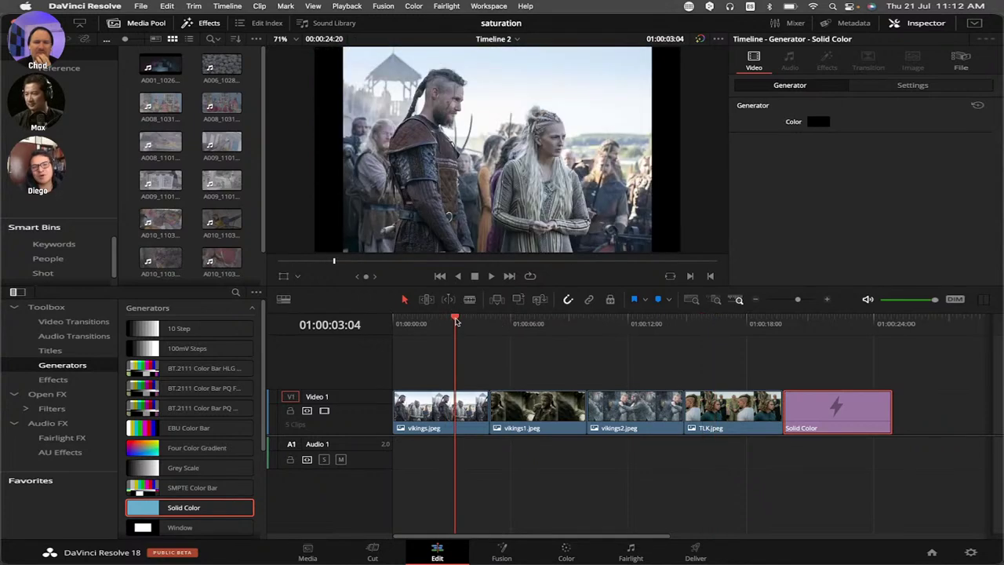
pyautogui.click(533, 324)
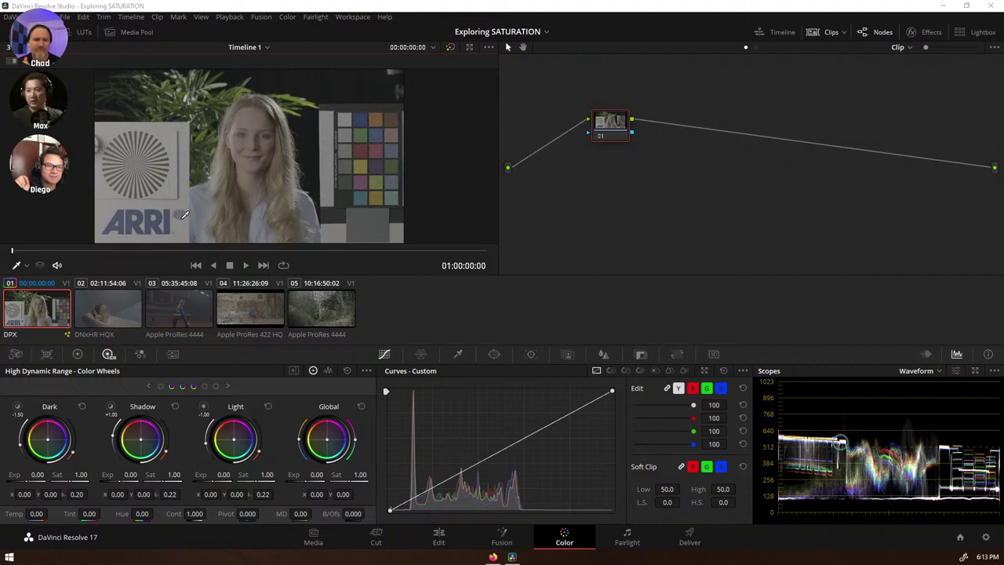
# - Switch the Color page palette to Primaries Color Wheels, then go to the Edit page
pyautogui.click(78, 354)
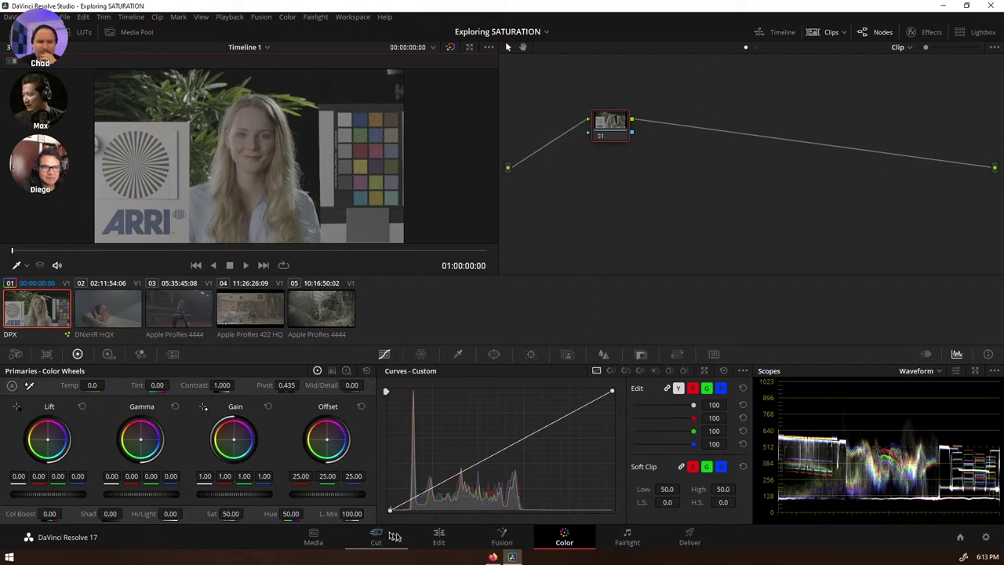
pyautogui.click(436, 538)
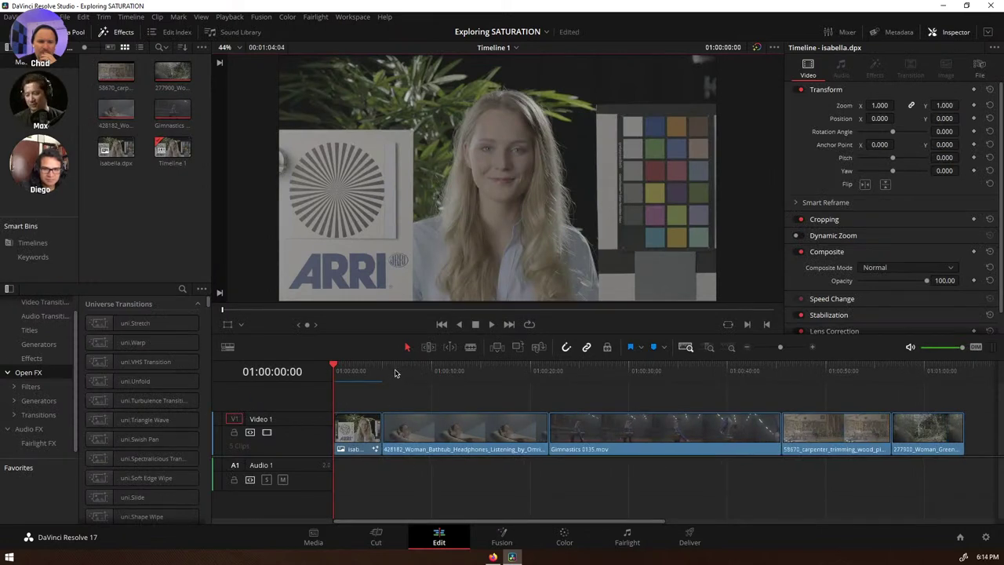
# - Add a Grey Scale generator to the end of Video 1 on Timeline 1
pyautogui.click(383, 369)
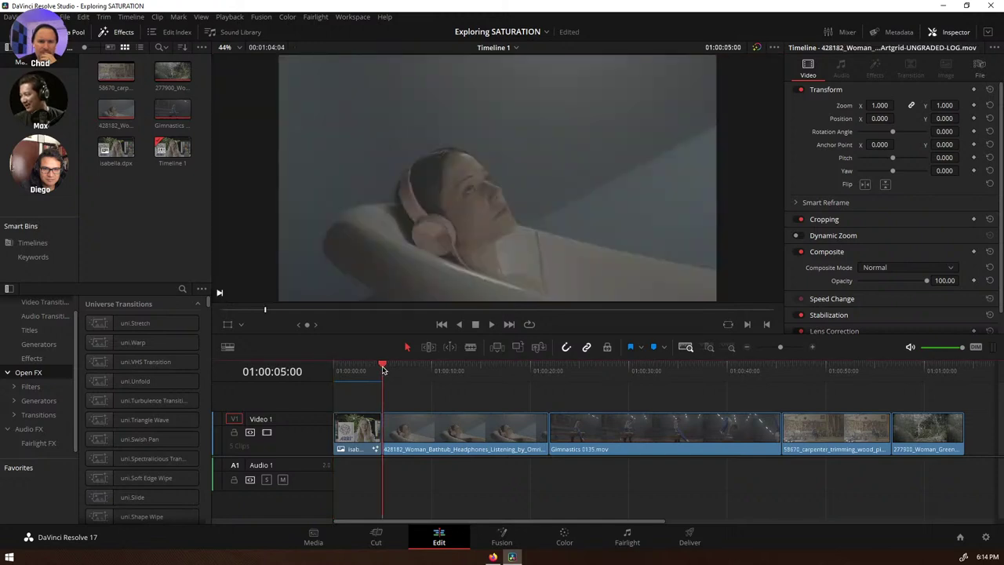
pyautogui.moveTo(383, 369); pyautogui.dragTo(326, 369)
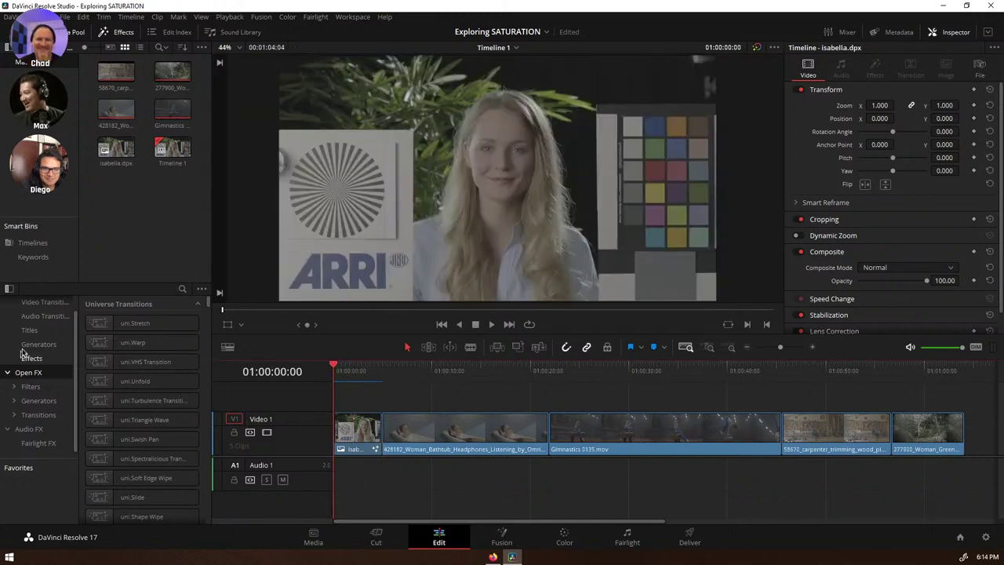
pyautogui.scroll(1, 22, 355)
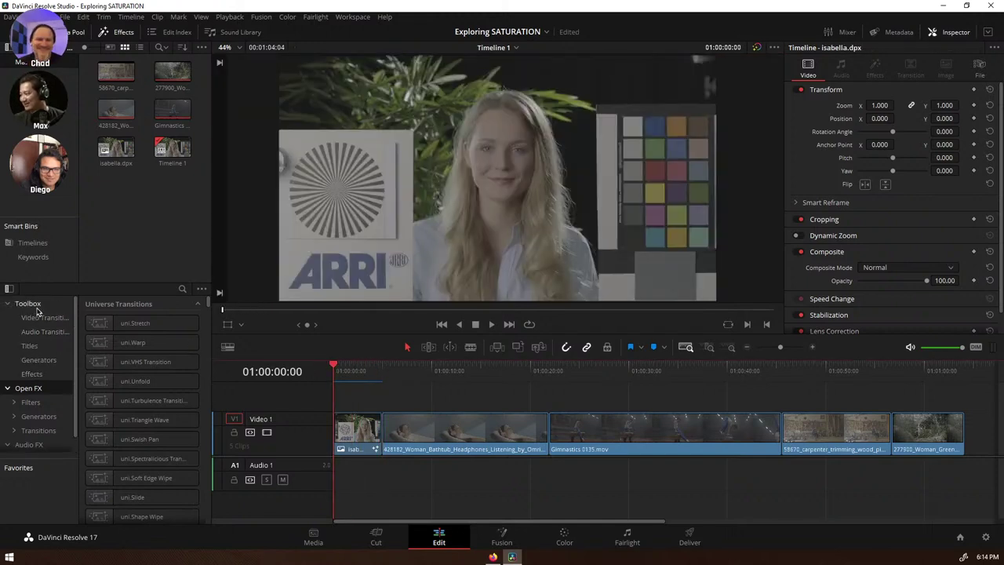
pyautogui.click(39, 360)
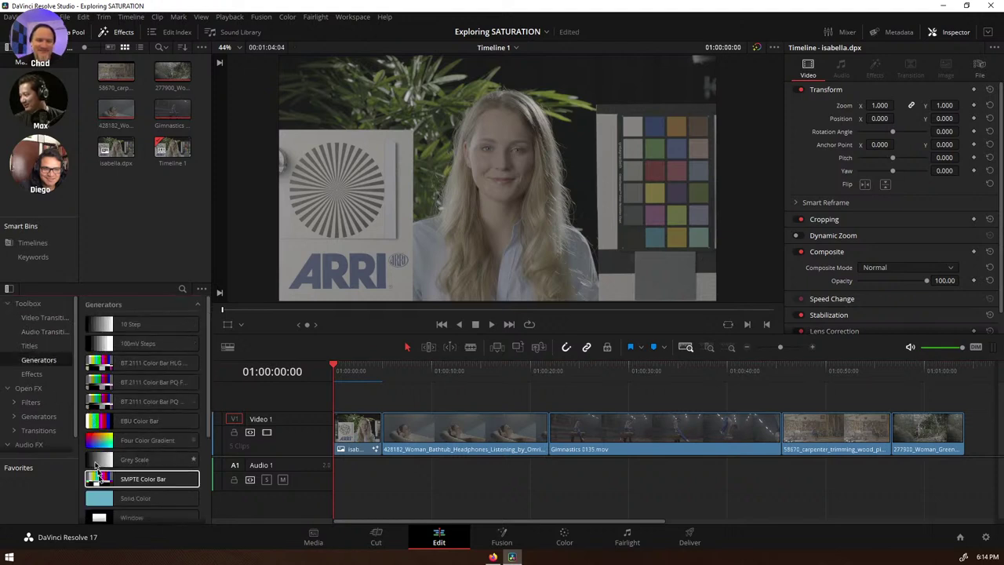
pyautogui.click(116, 460)
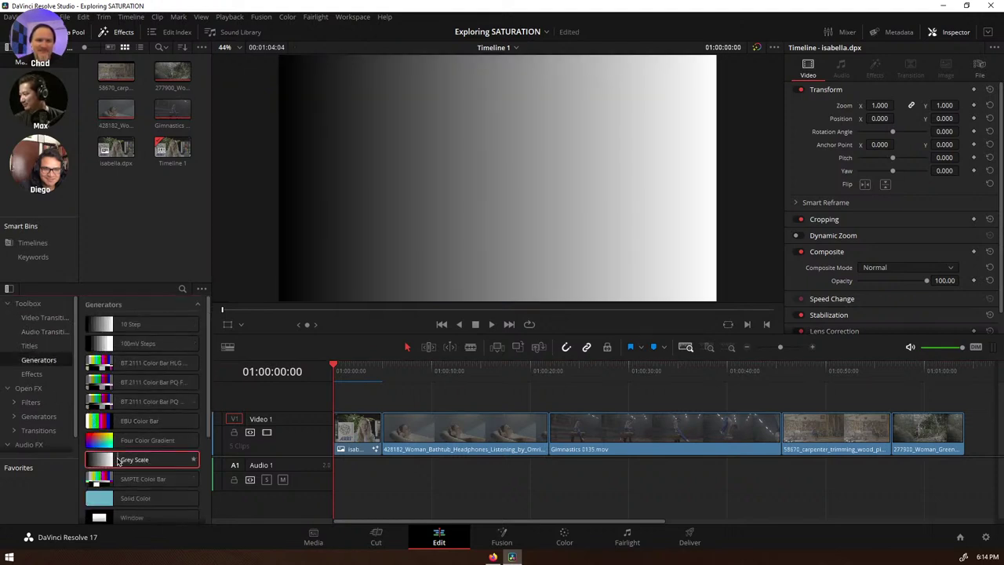
pyautogui.moveTo(118, 461); pyautogui.dragTo(982, 424)
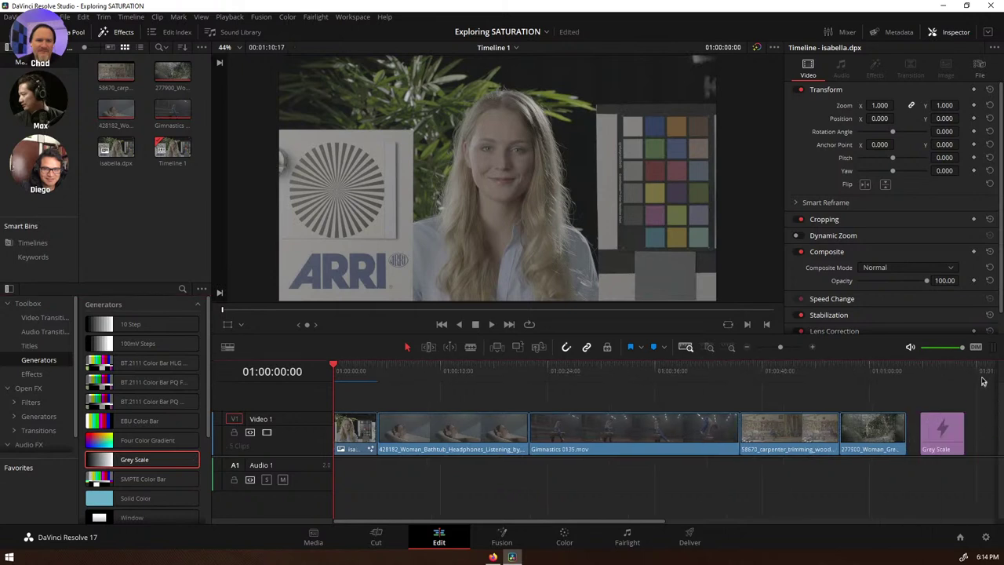
# - Turn the Grey Scale clip into a compound clip named RAMP
pyautogui.click(954, 372)
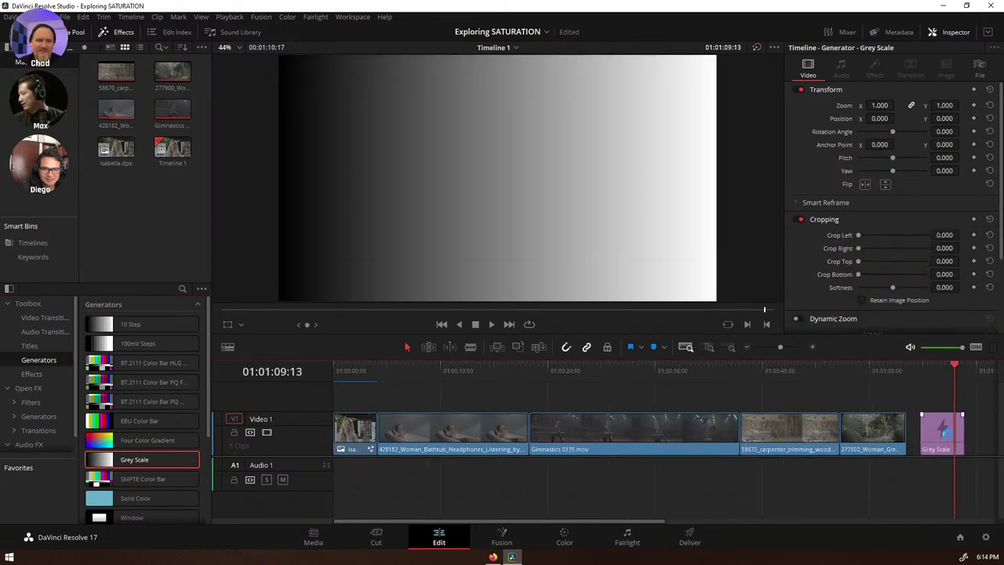
pyautogui.click(946, 435)
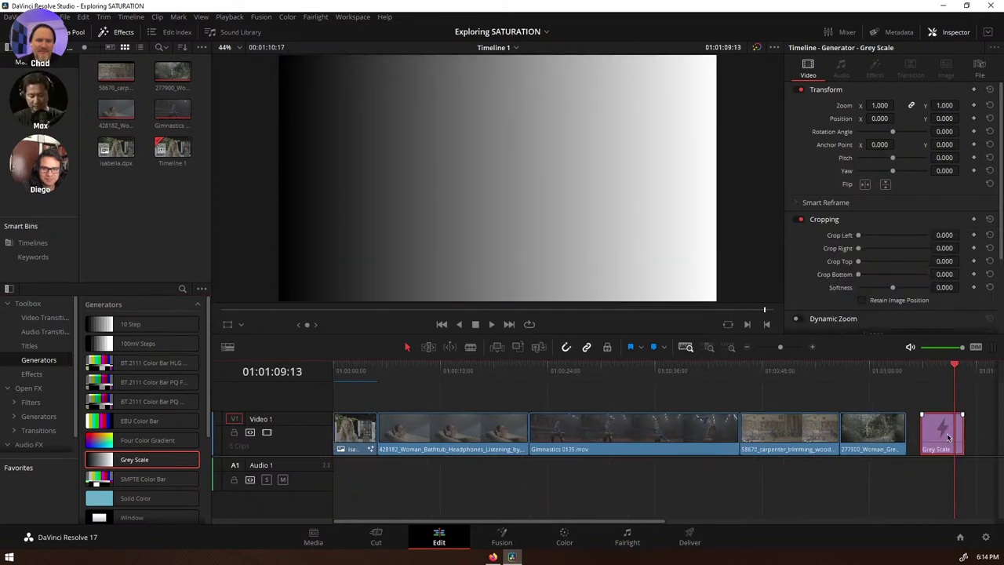
pyautogui.rightClick(930, 427)
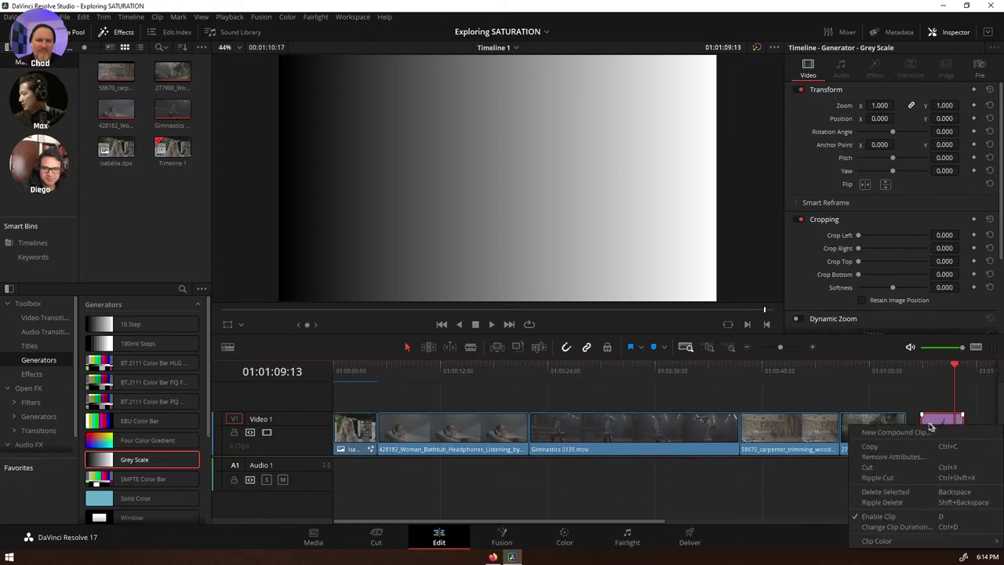
pyautogui.click(922, 444)
pyautogui.rightClick(922, 434)
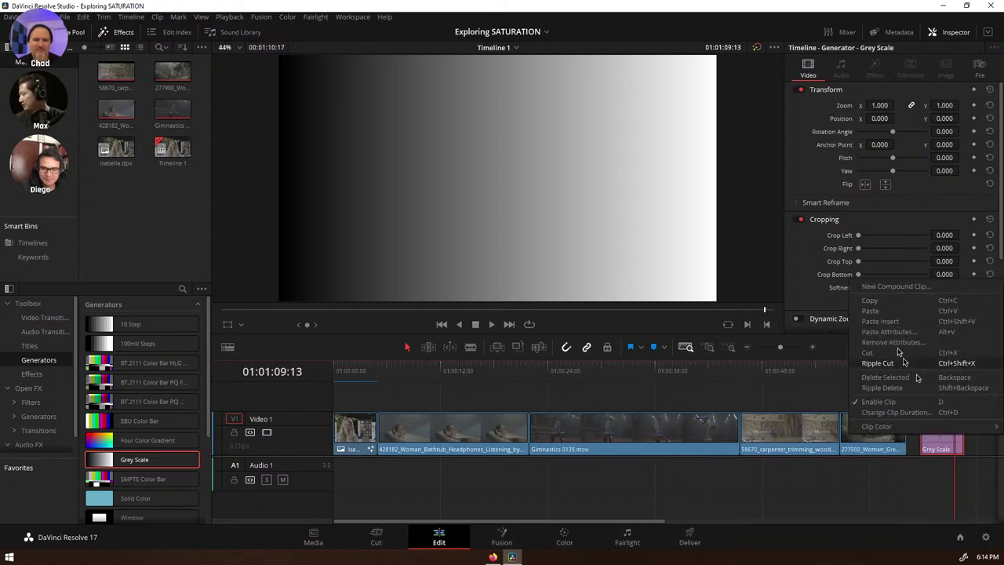
pyautogui.click(894, 287)
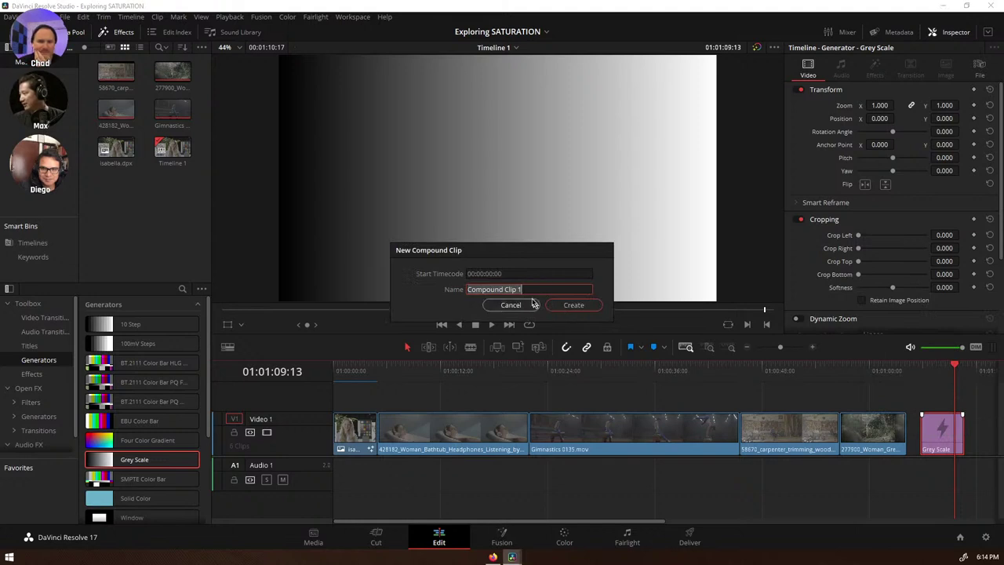
pyautogui.write('RAMP')
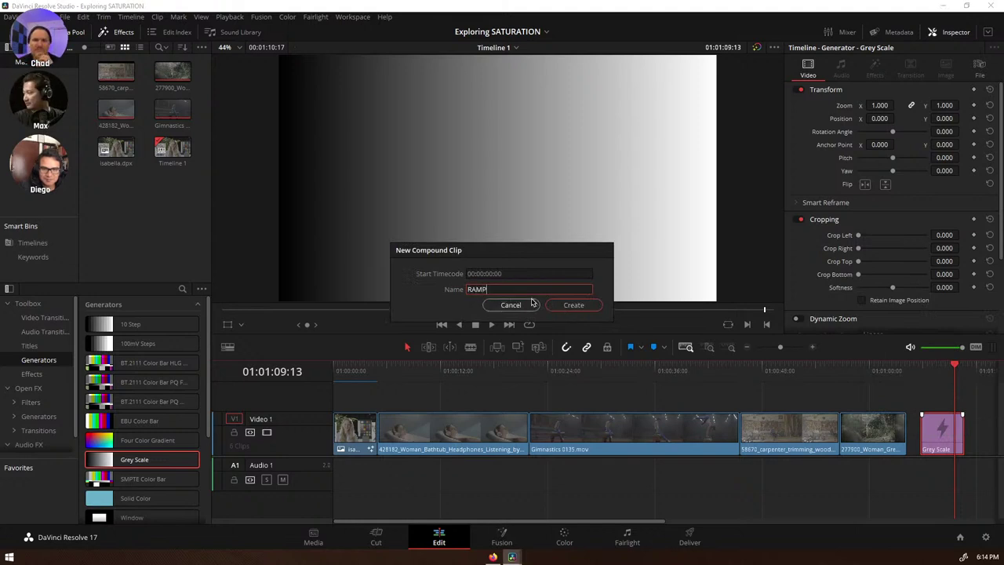
pyautogui.click(572, 304)
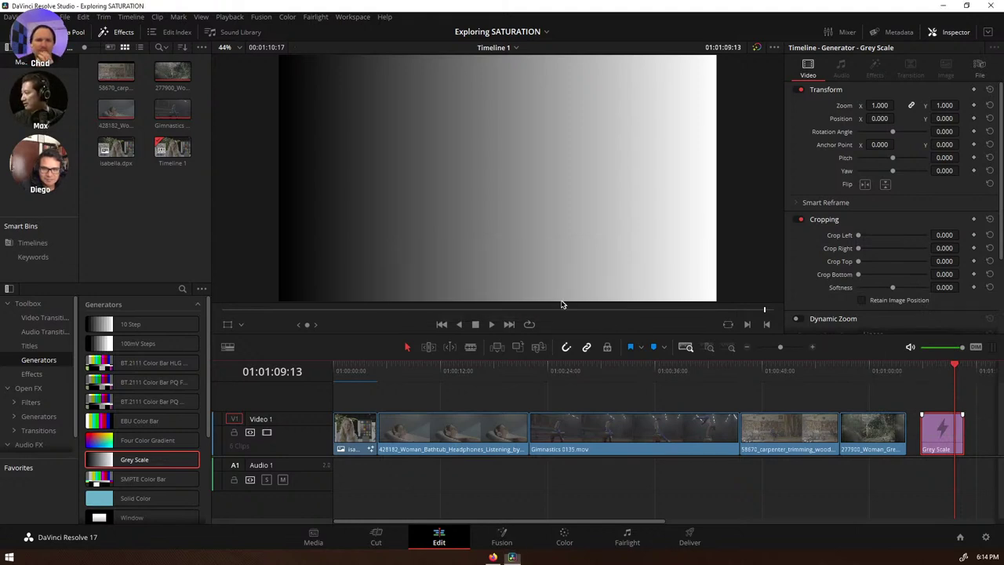
pyautogui.click(565, 538)
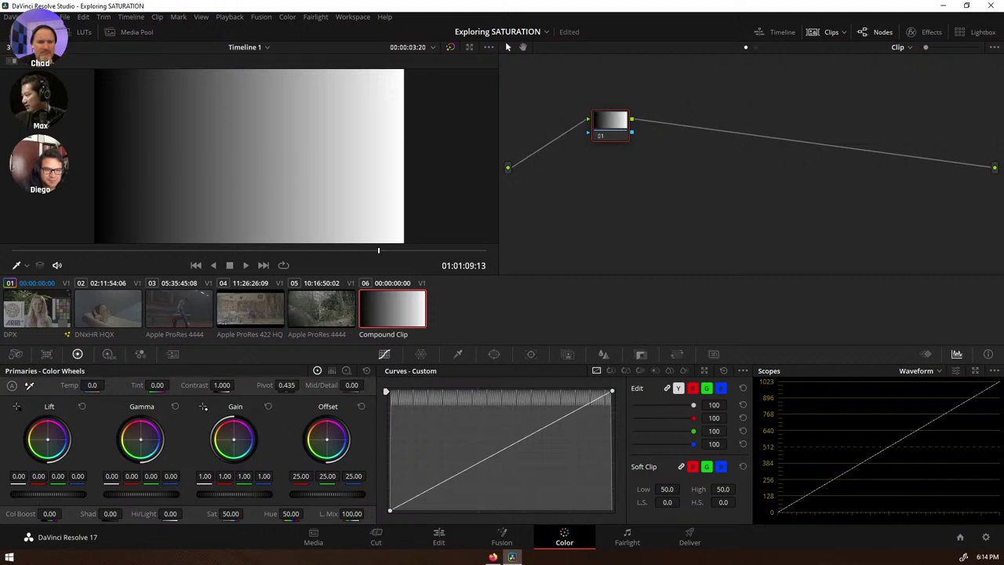
pyautogui.moveTo(35, 496); pyautogui.dragTo(71, 496)
pyautogui.click(83, 408)
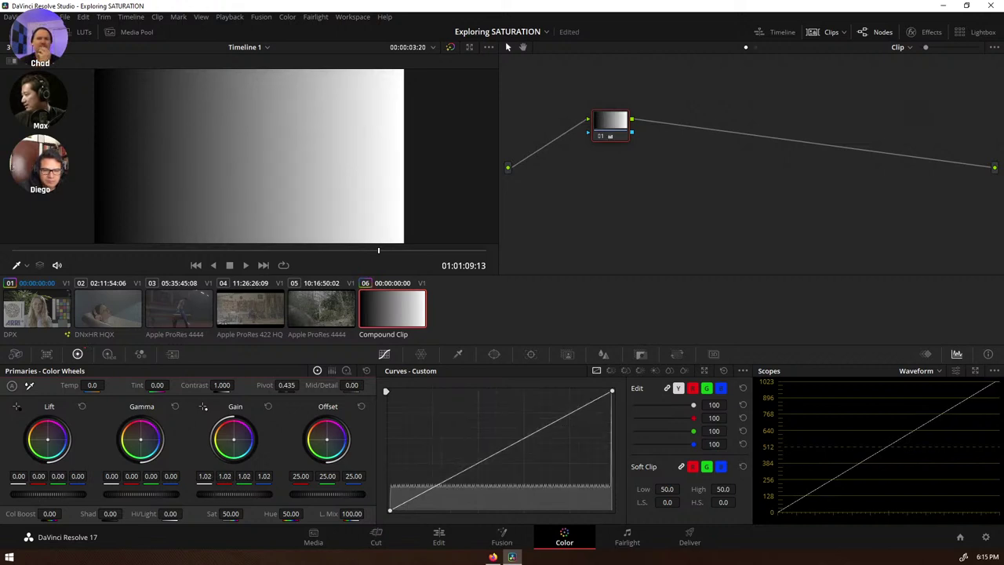
pyautogui.moveTo(233, 496)
pyautogui.mouseDown()
pyautogui.moveTo(259, 496)
pyautogui.moveTo(221, 496)
pyautogui.mouseUp()
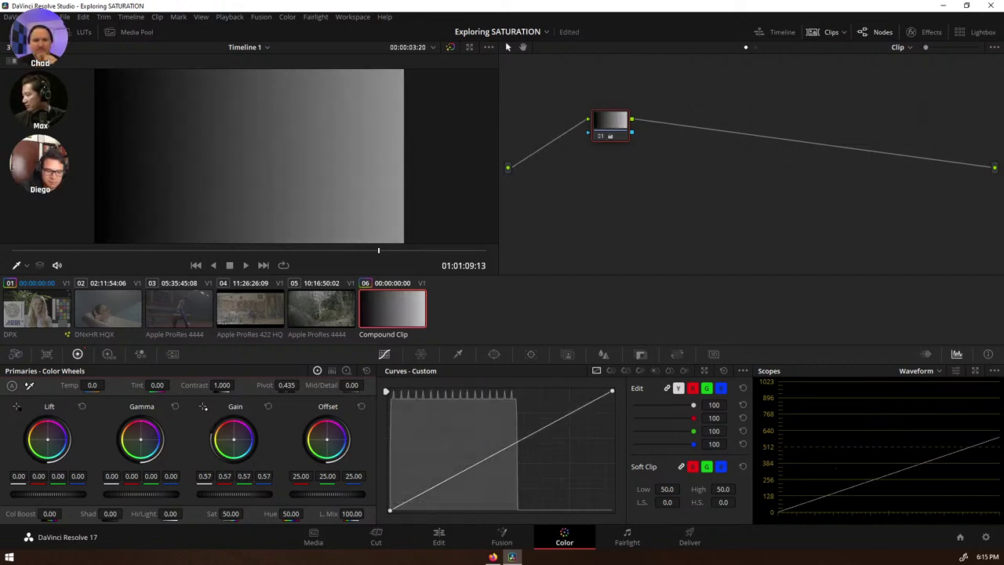
pyautogui.click(268, 406)
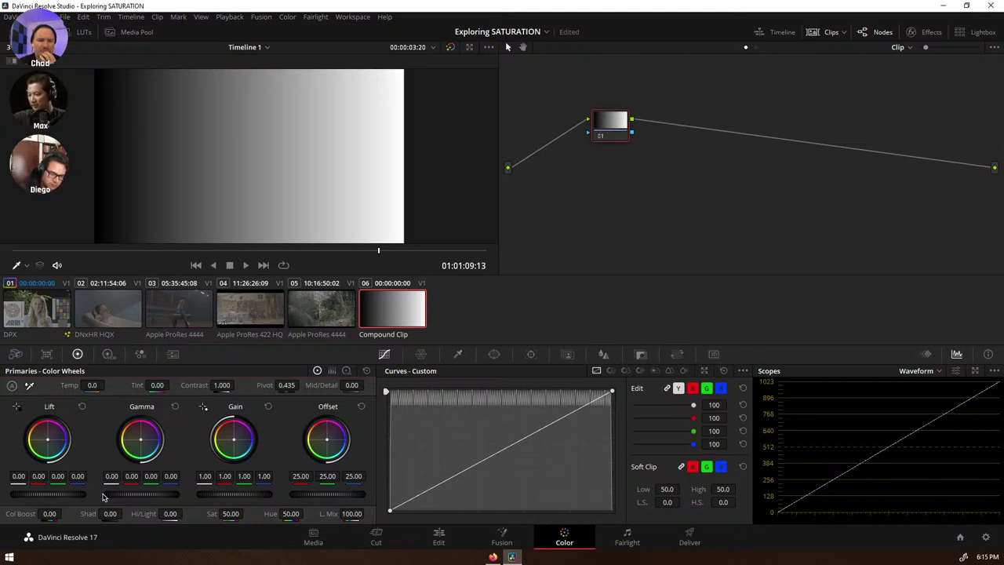
# - Test gamma and offset on the gradient ramp, reset both to neutral, and switch to the ARRI clip
pyautogui.moveTo(142, 494)
pyautogui.mouseDown()
pyautogui.moveTo(175, 494)
pyautogui.moveTo(94, 495)
pyautogui.moveTo(171, 494)
pyautogui.moveTo(94, 494)
pyautogui.moveTo(171, 494)
pyautogui.moveTo(149, 494)
pyautogui.mouseUp()
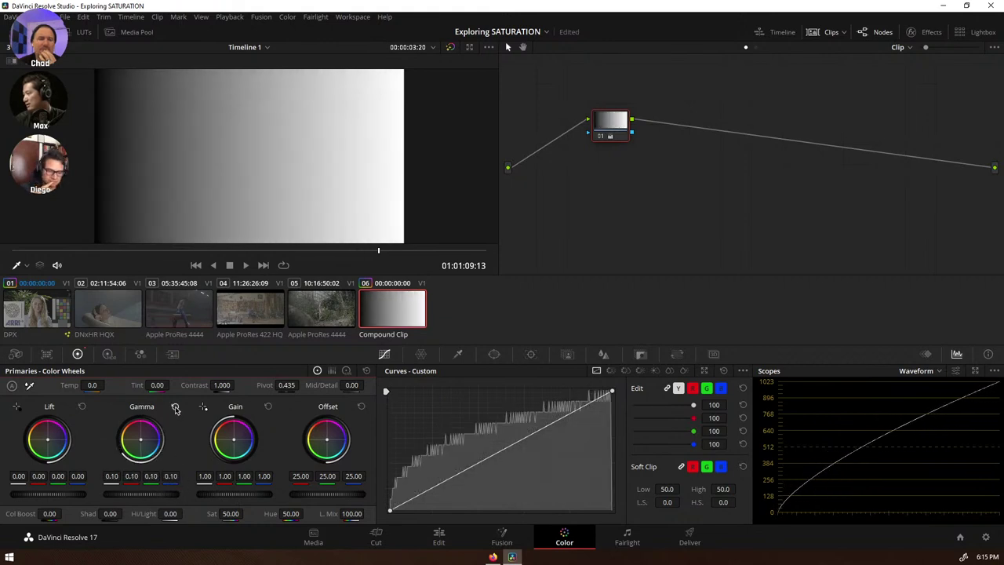
pyautogui.click(175, 406)
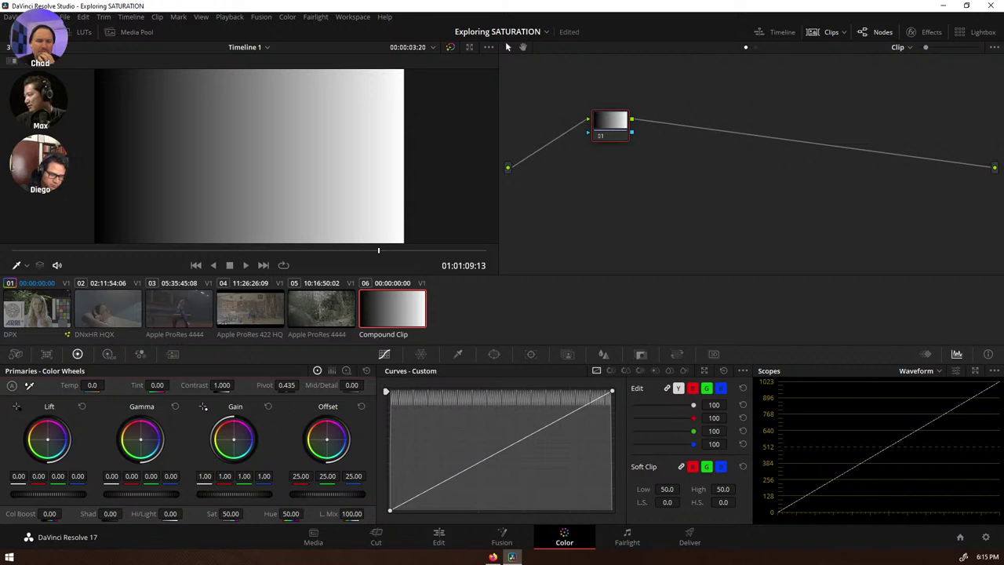
pyautogui.moveTo(327, 492); pyautogui.dragTo(296, 496)
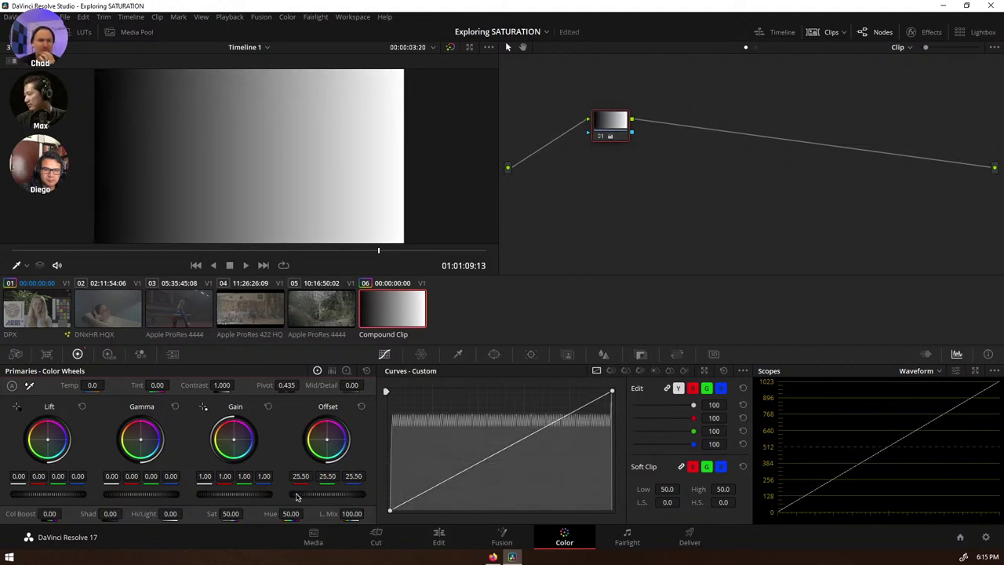
pyautogui.doubleClick(337, 486)
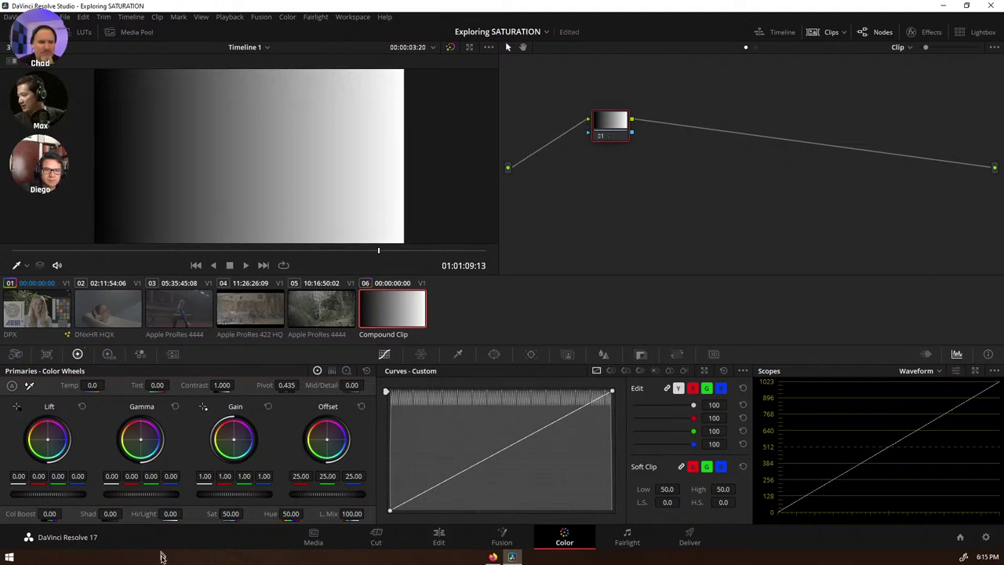
pyautogui.click(47, 307)
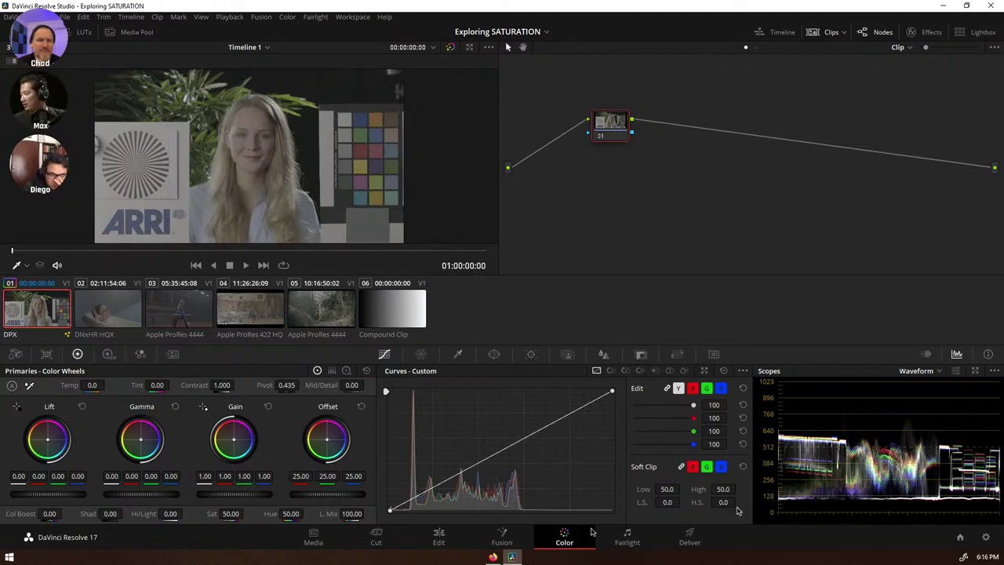
# - Apply the Arri Alexa LogC to Rec709 LUT to the clip's node
pyautogui.moveTo(612, 127); pyautogui.dragTo(842, 171)
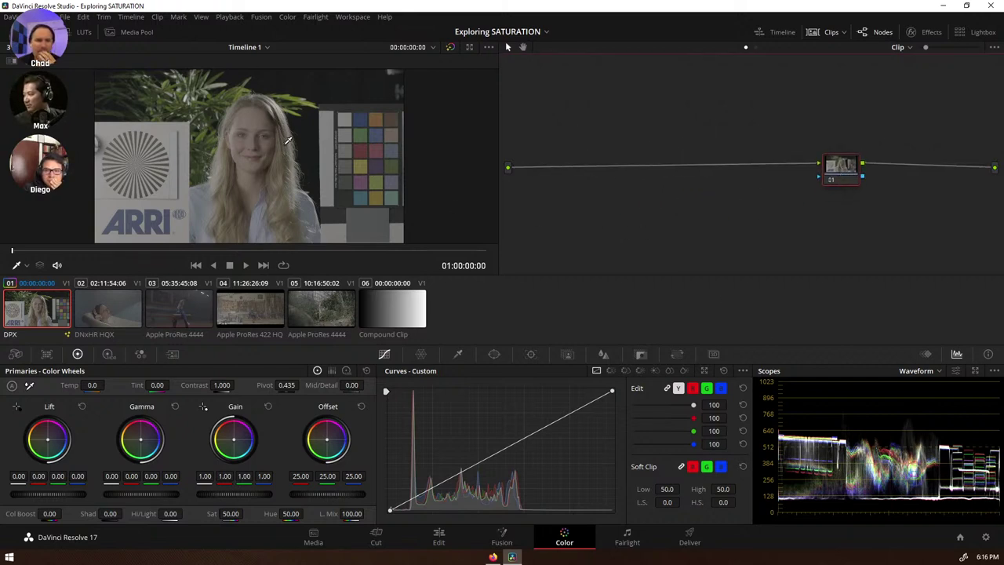
pyautogui.rightClick(845, 171)
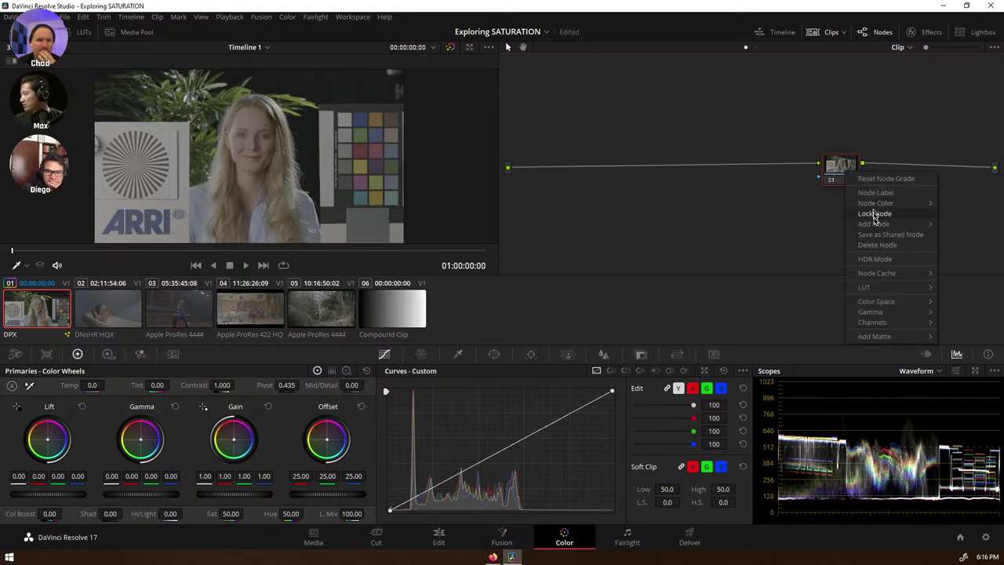
pyautogui.moveTo(888, 290)
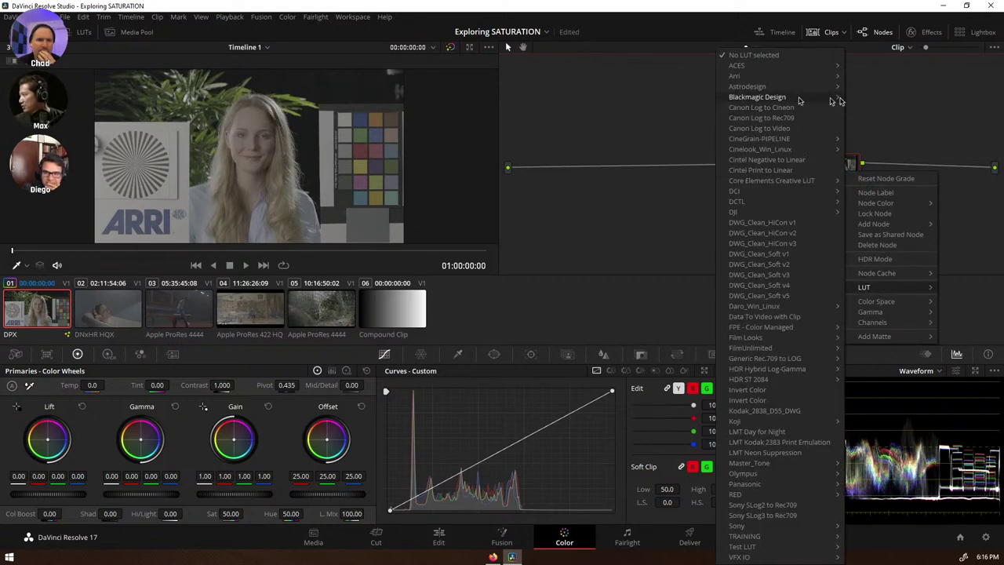
pyautogui.moveTo(768, 76)
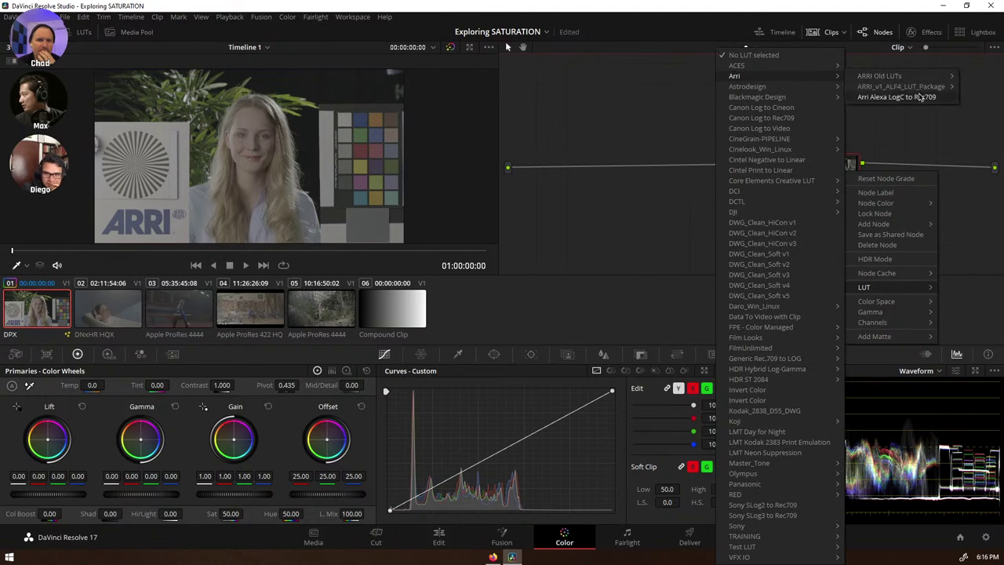
pyautogui.click(923, 128)
pyautogui.moveTo(829, 170); pyautogui.dragTo(849, 174)
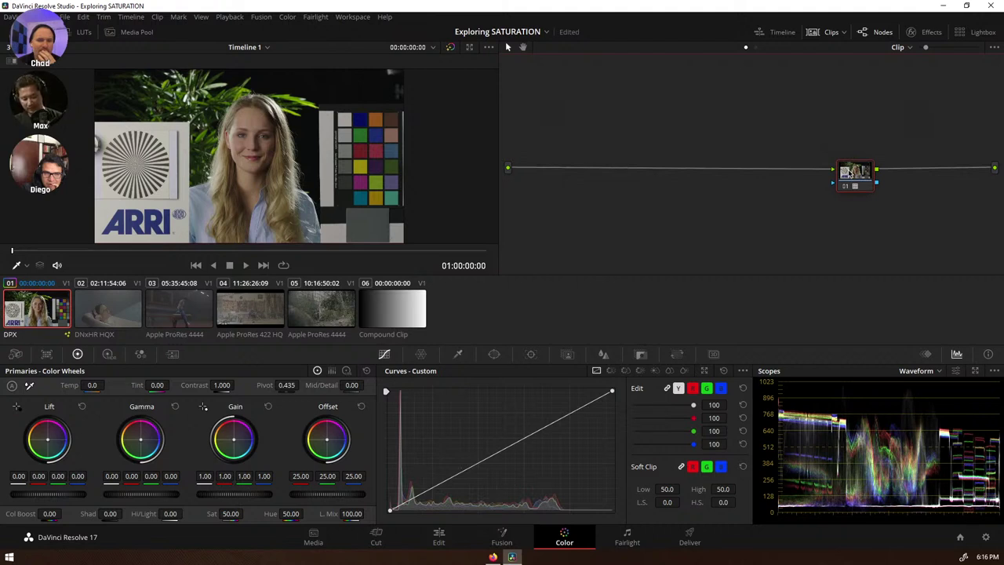
# - Add a new node ahead of the LUT node and reset its grade to neutral
pyautogui.hotkey('shift', 's')
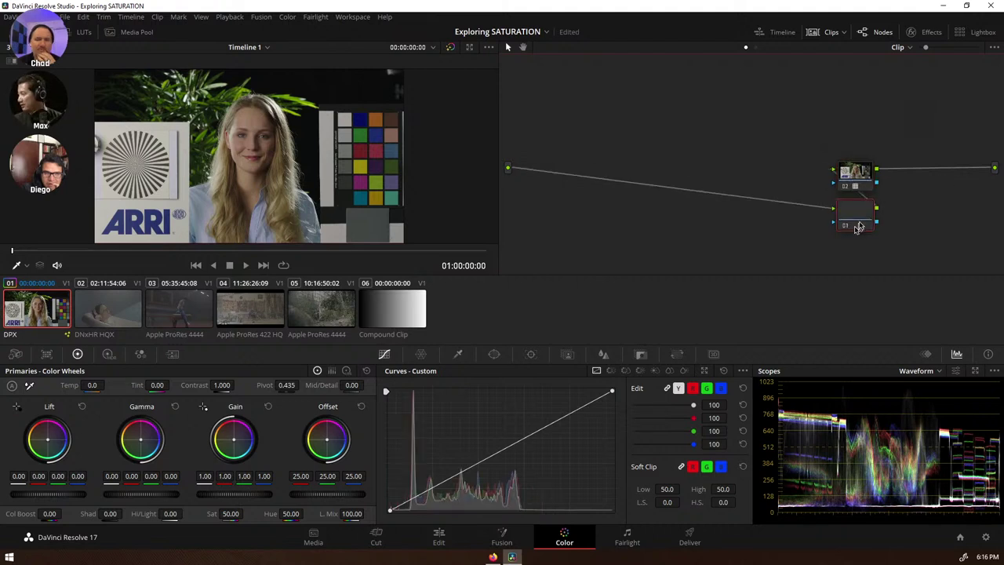
pyautogui.moveTo(859, 227); pyautogui.dragTo(716, 188)
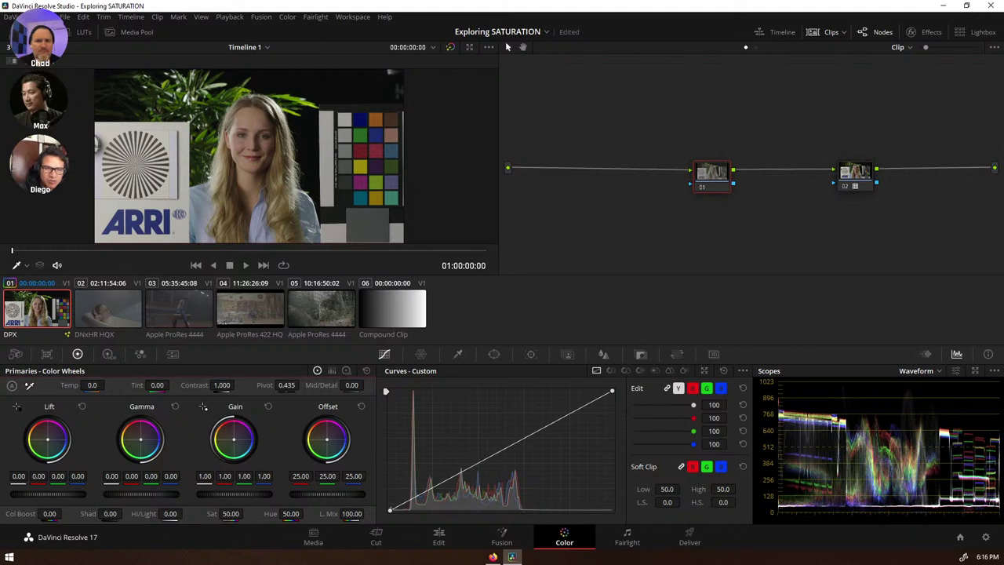
pyautogui.moveTo(245, 513); pyautogui.dragTo(246, 513)
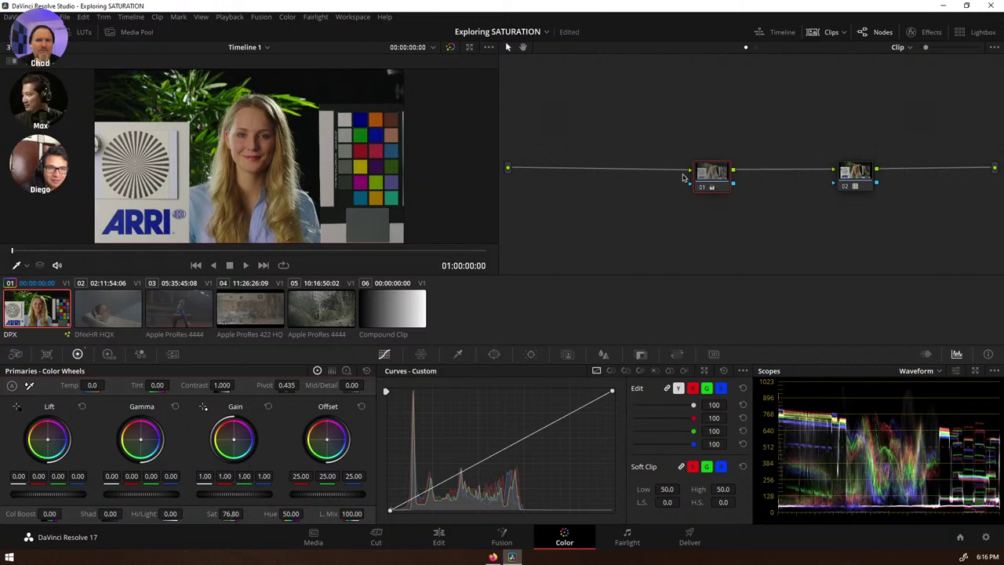
pyautogui.rightClick(711, 179)
pyautogui.click(715, 181)
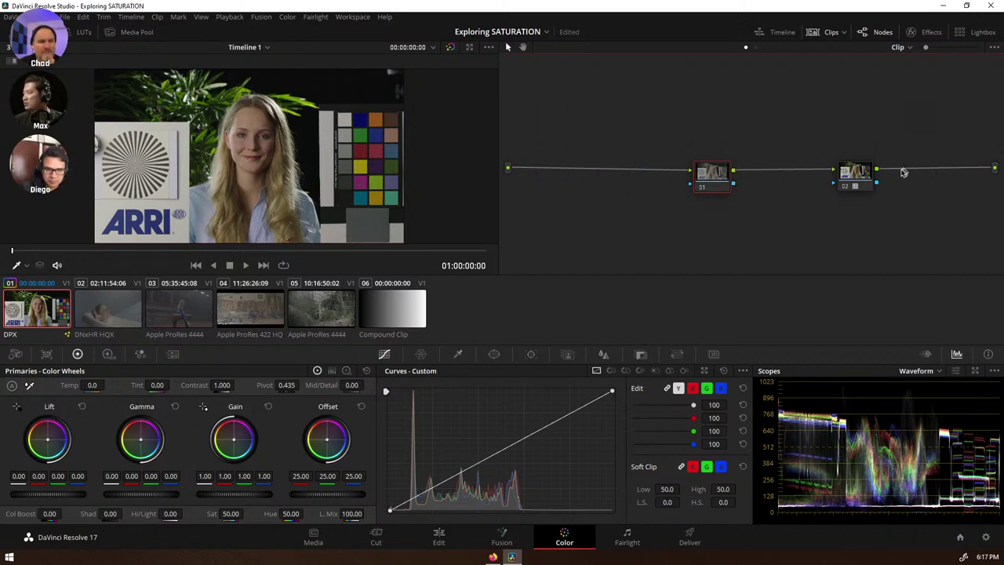
pyautogui.click(855, 177)
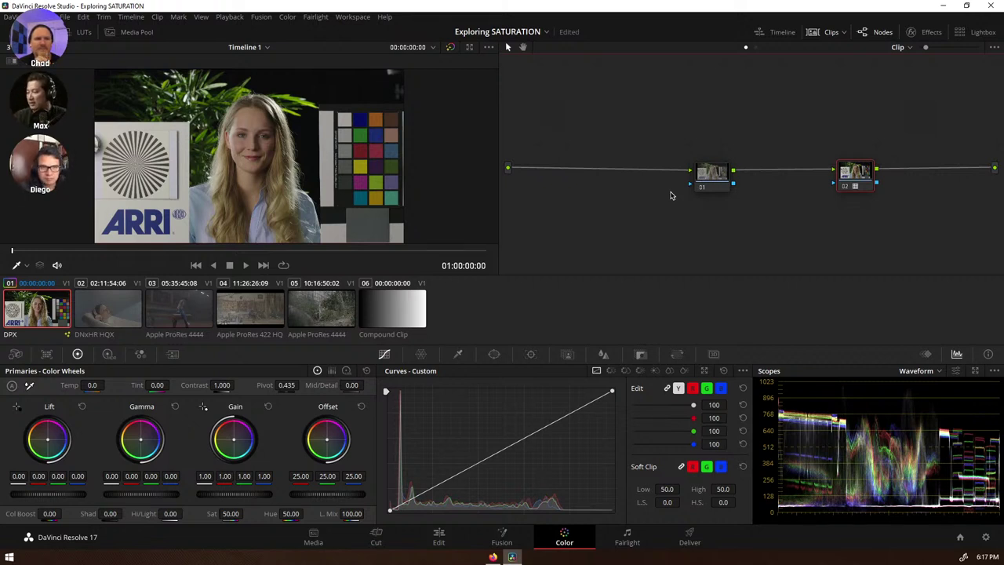
pyautogui.click(712, 173)
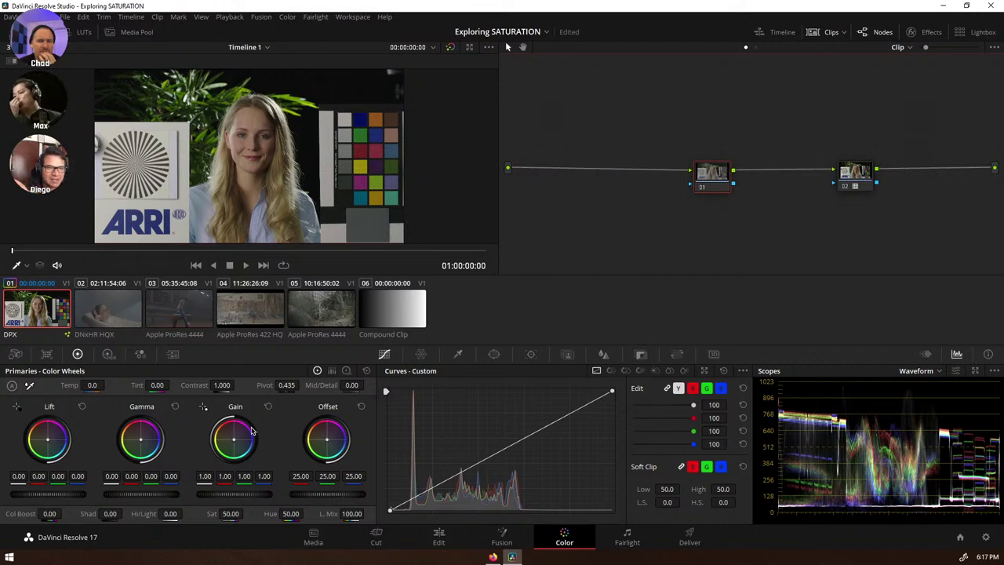
# - Save the project, disable the LUT node, and raise node 01's saturation
pyautogui.hotkey('ctrl', 's')
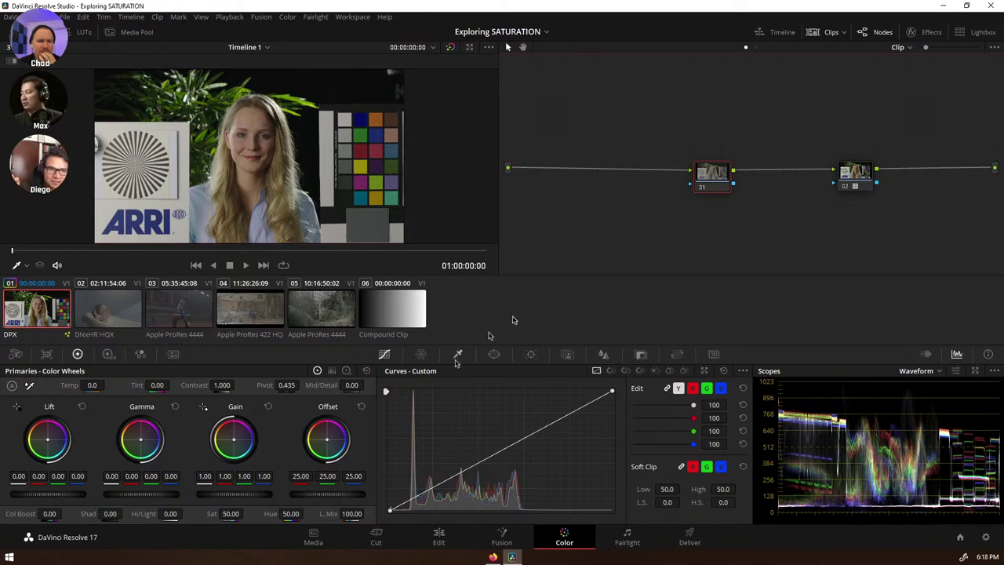
pyautogui.click(843, 189)
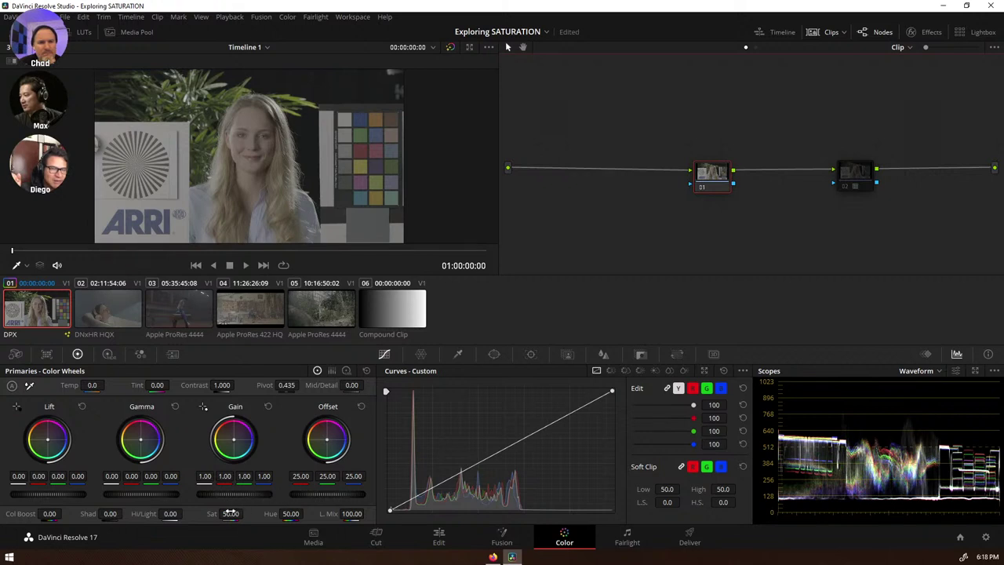
pyautogui.moveTo(233, 514); pyautogui.dragTo(267, 513)
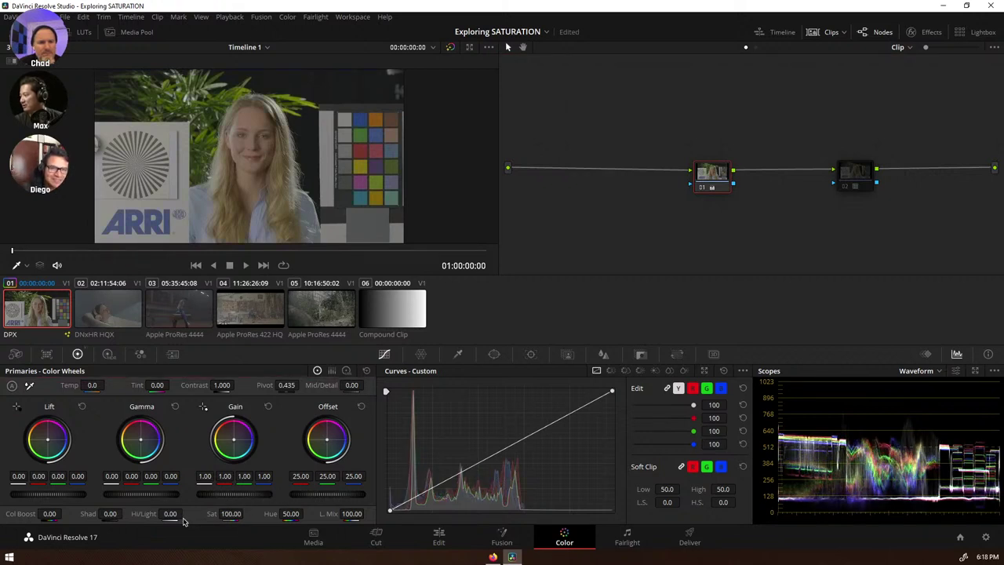
# - Toggle the LUT node and node 01 off and on to compare, ending with both enabled
pyautogui.click(847, 186)
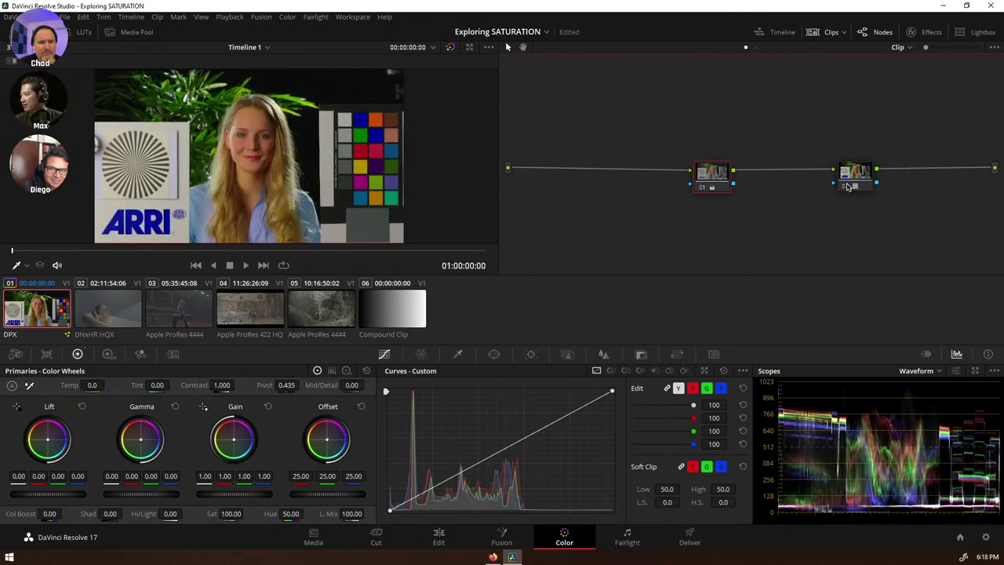
pyautogui.click(847, 186)
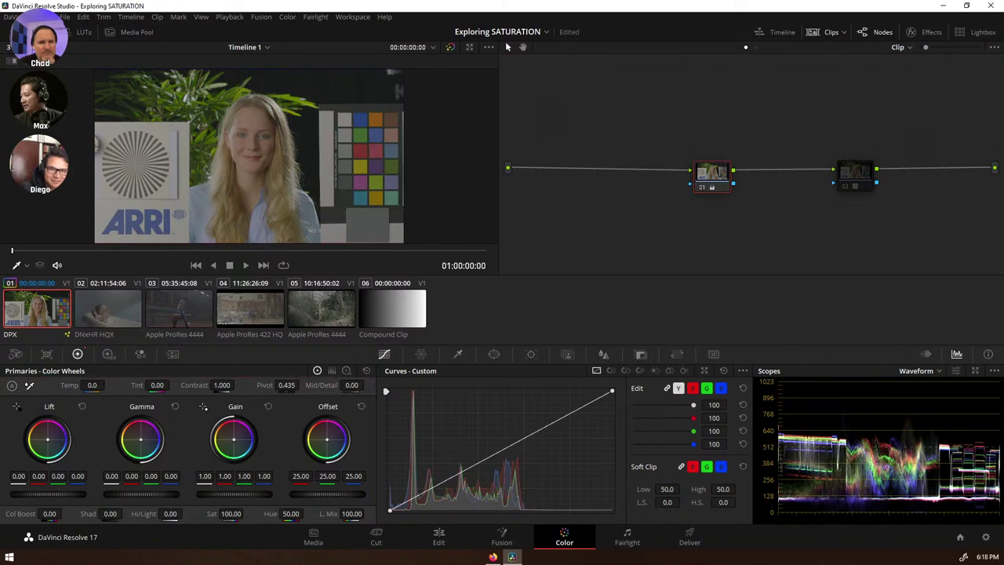
pyautogui.click(703, 174)
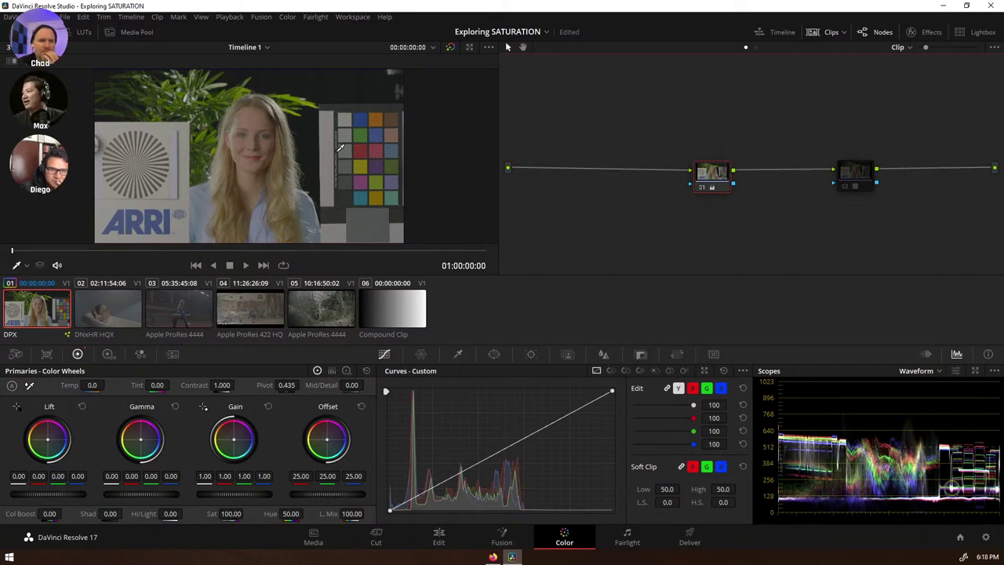
pyautogui.click(702, 189)
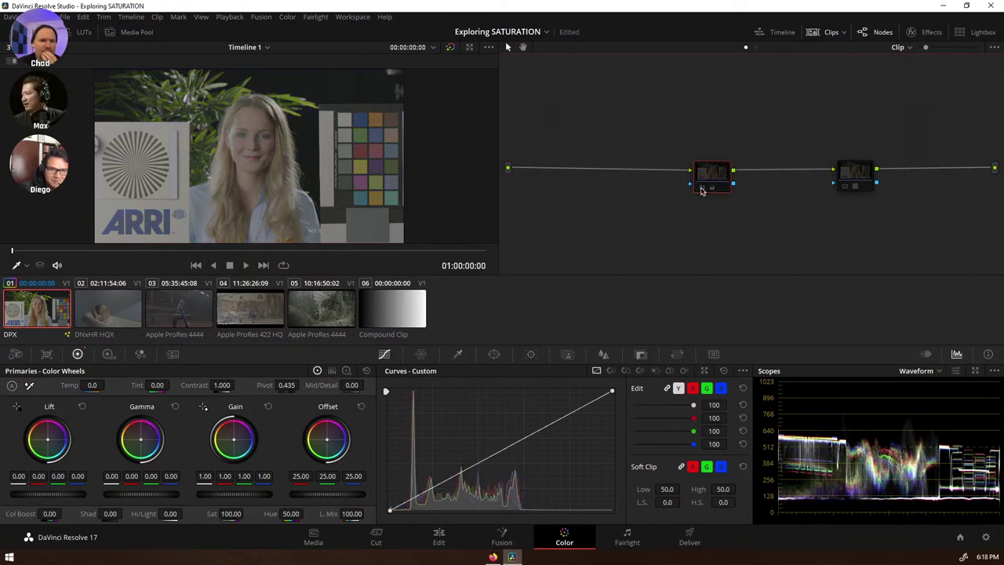
pyautogui.click(702, 189)
pyautogui.click(702, 189)
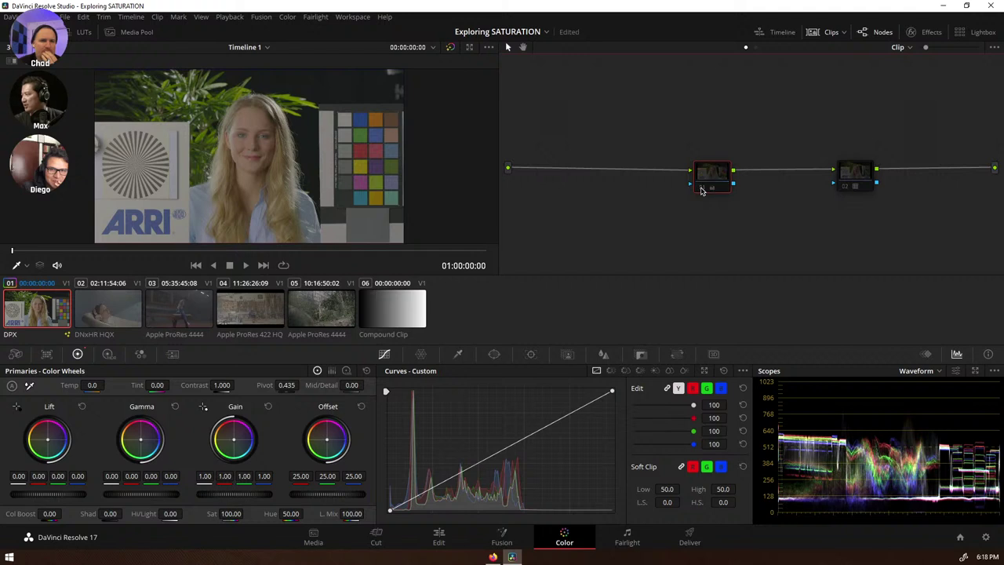
pyautogui.click(702, 189)
pyautogui.click(868, 182)
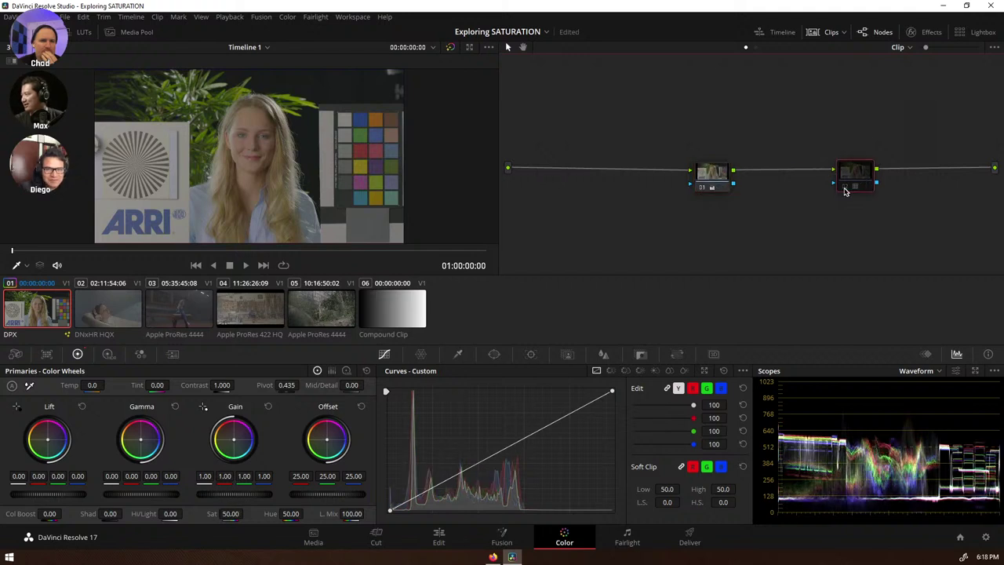
pyautogui.click(845, 188)
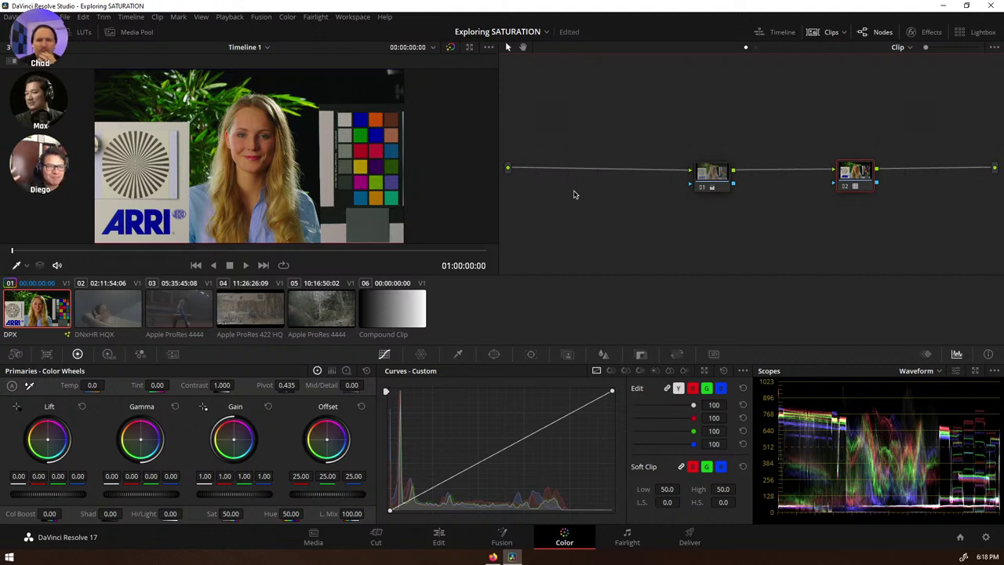
pyautogui.click(715, 178)
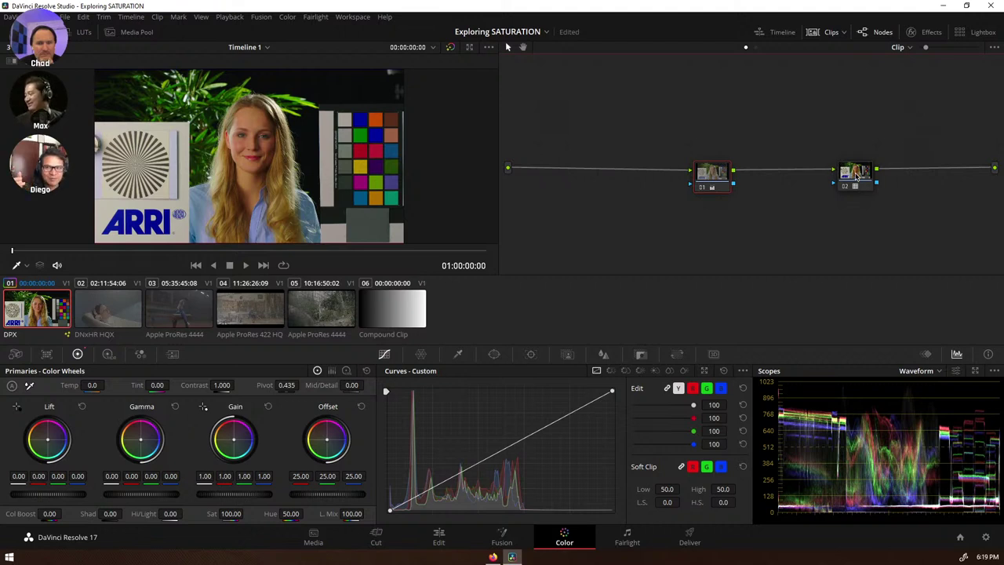
pyautogui.moveTo(857, 175)
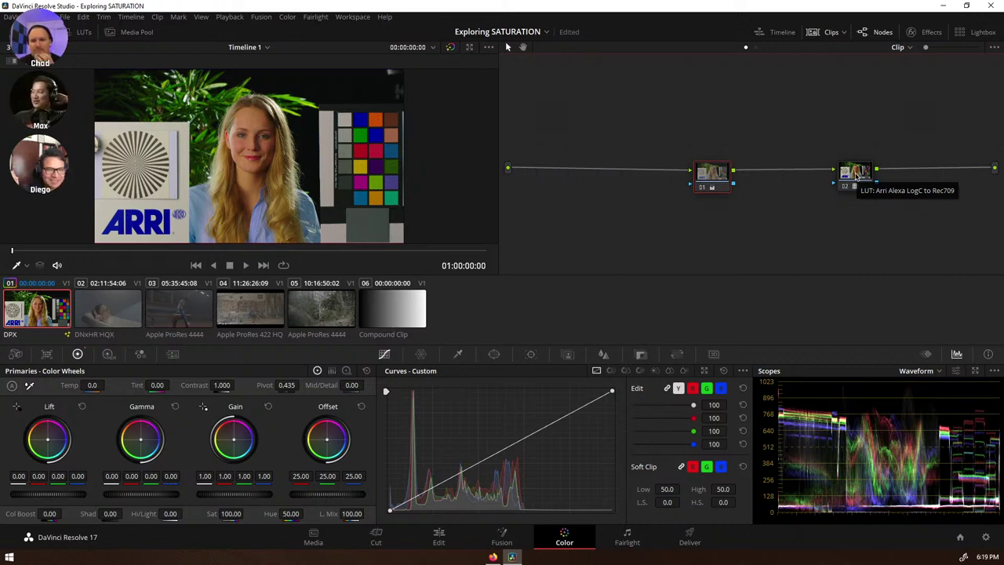
pyautogui.moveTo(683, 125); pyautogui.dragTo(641, 224)
pyautogui.click(641, 224)
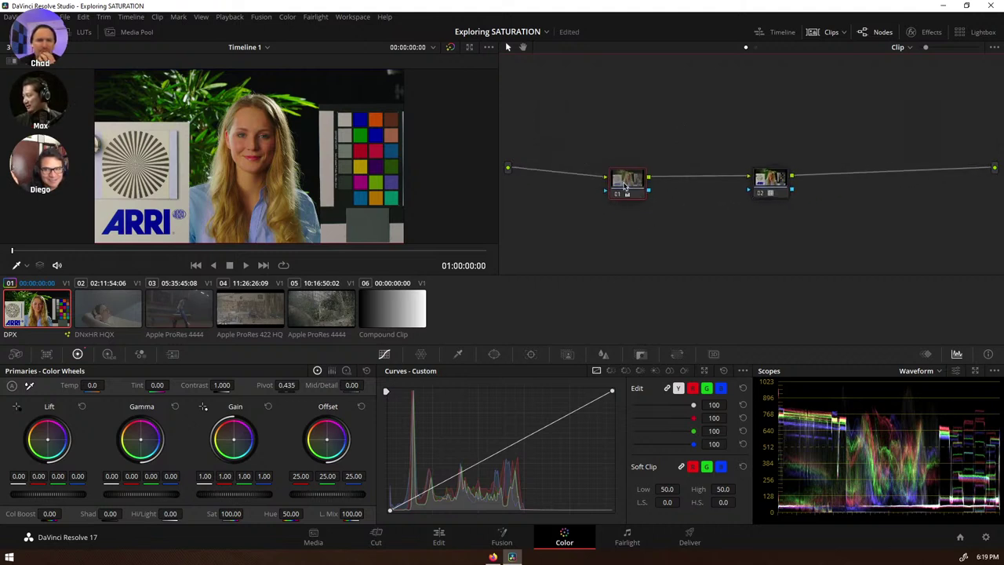
pyautogui.moveTo(623, 188); pyautogui.dragTo(616, 178)
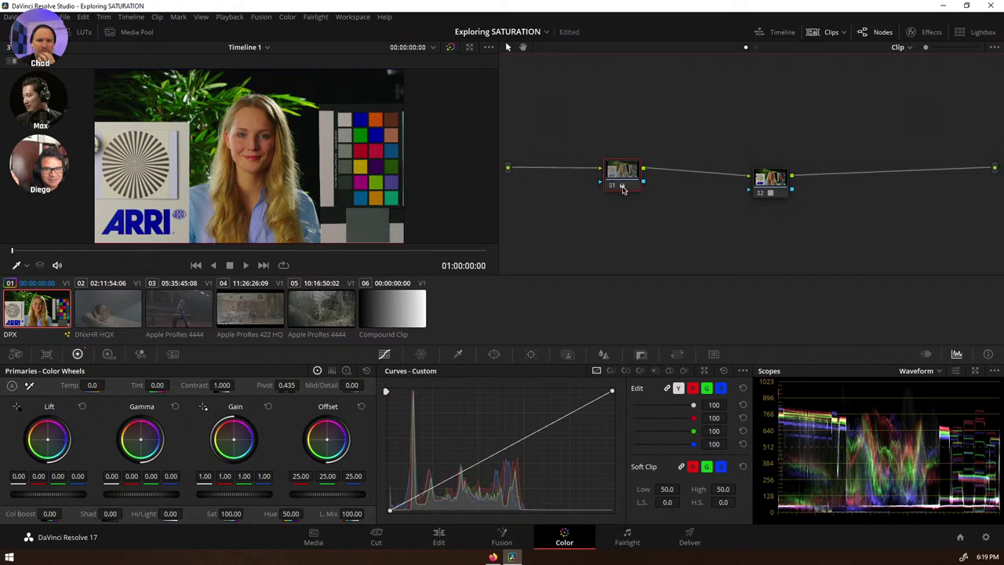
pyautogui.click(617, 185)
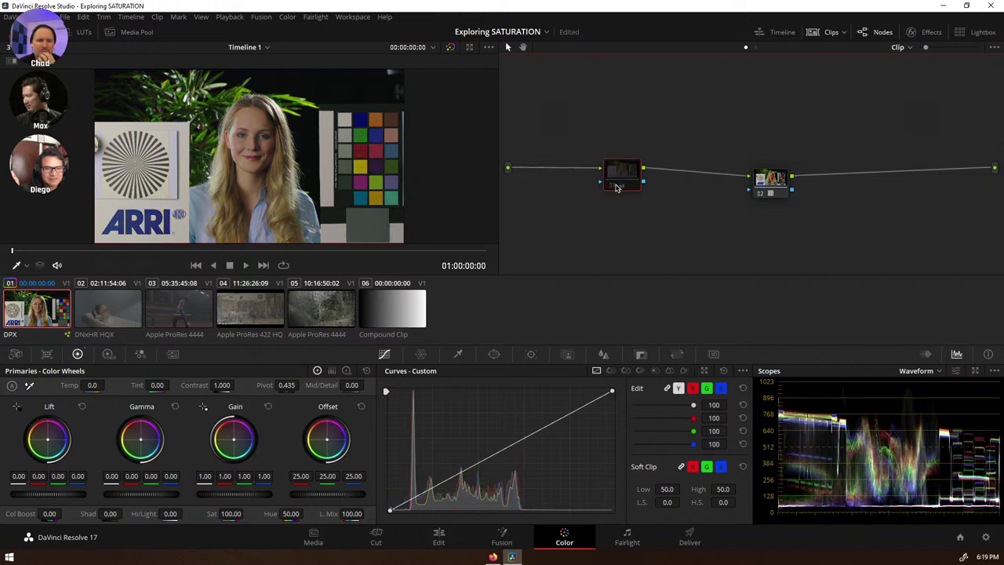
pyautogui.click(616, 186)
pyautogui.moveTo(770, 174); pyautogui.dragTo(765, 171)
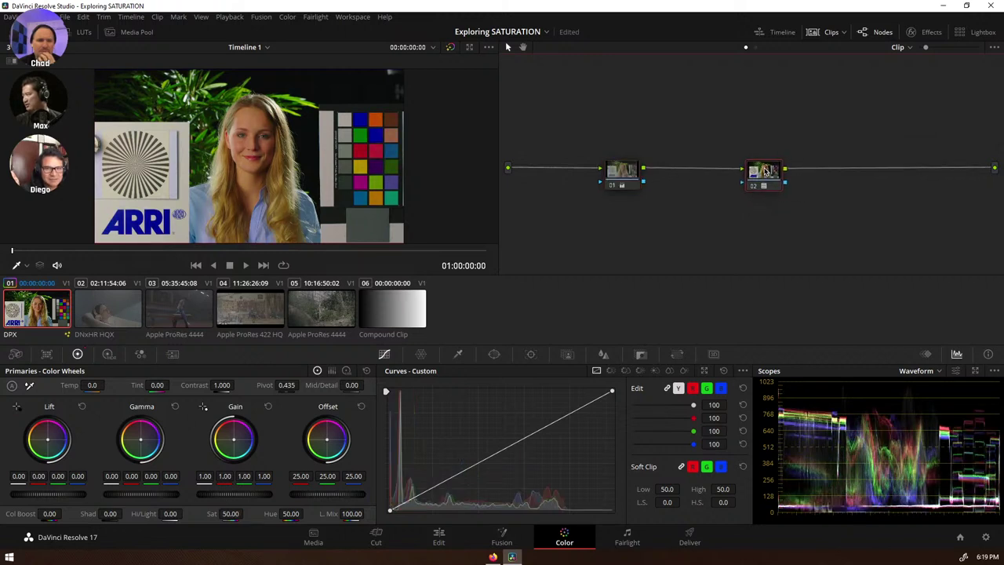
pyautogui.click(987, 538)
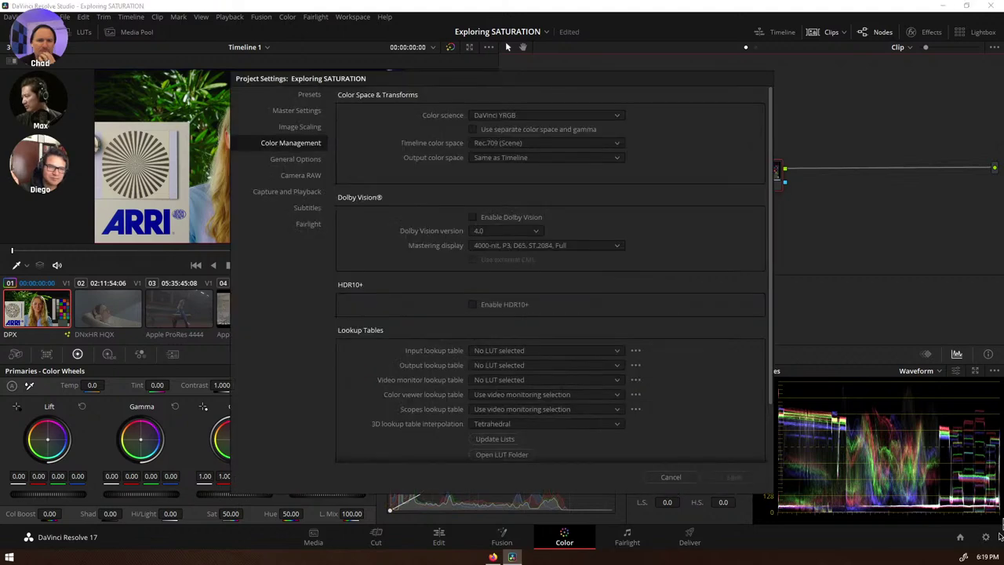
pyautogui.click(484, 144)
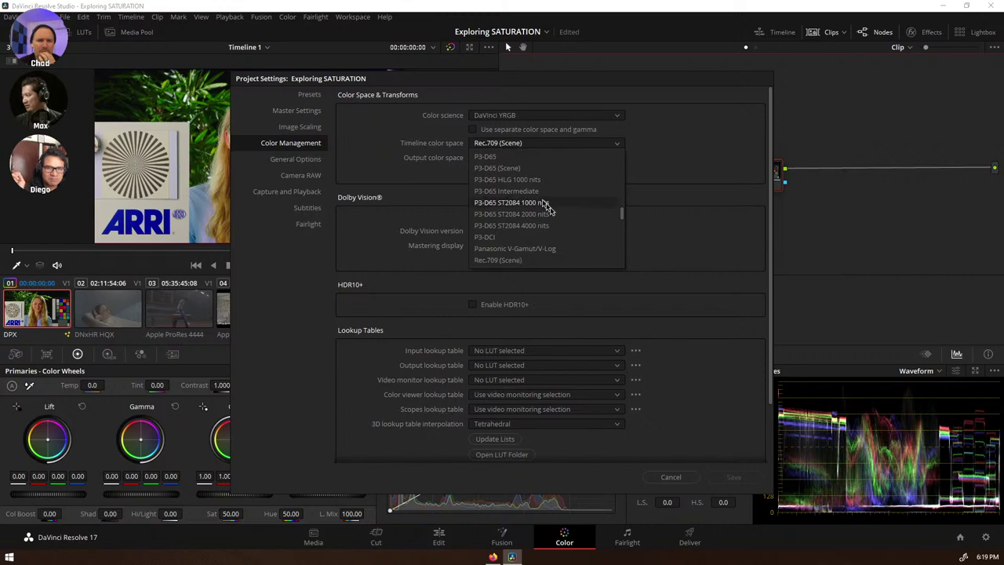
pyautogui.click(671, 478)
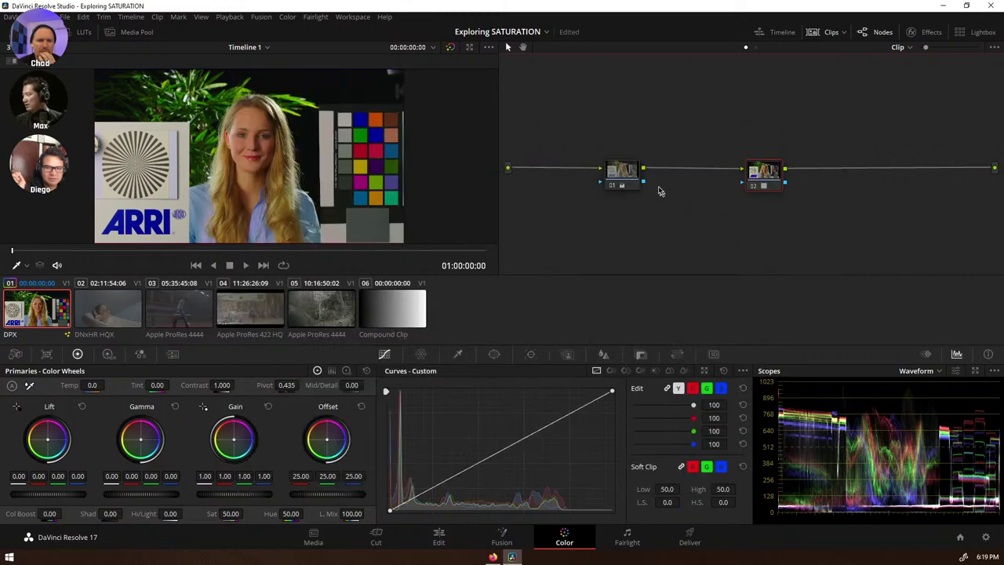
# - Move node 01 after node 02 in the chain to compare the result
pyautogui.click(635, 174)
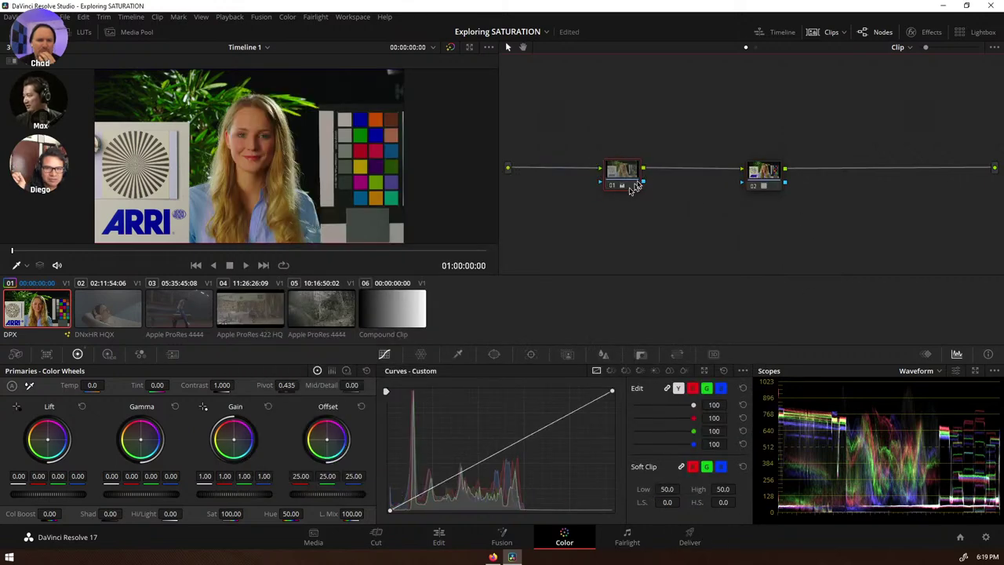
pyautogui.click(771, 169)
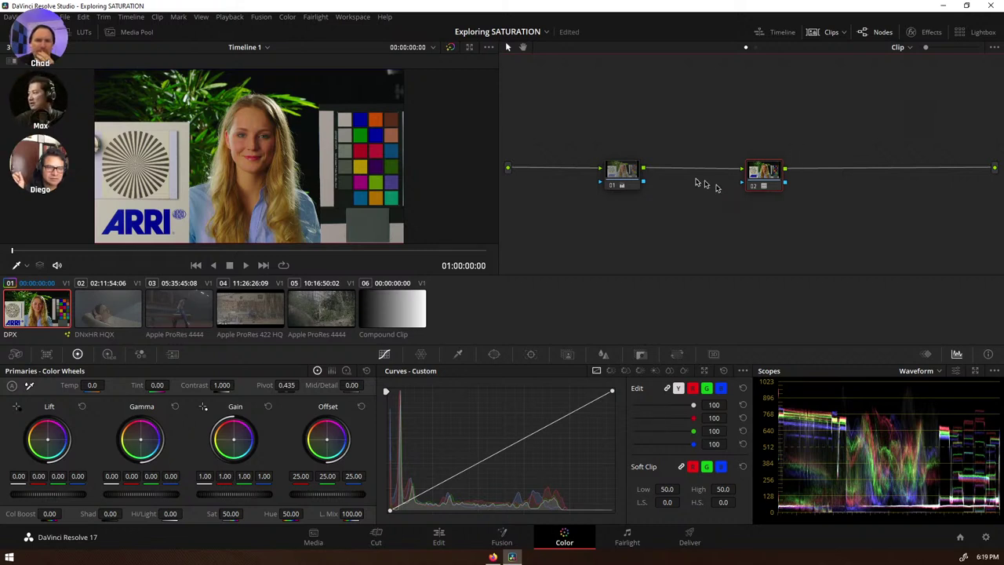
pyautogui.click(625, 177)
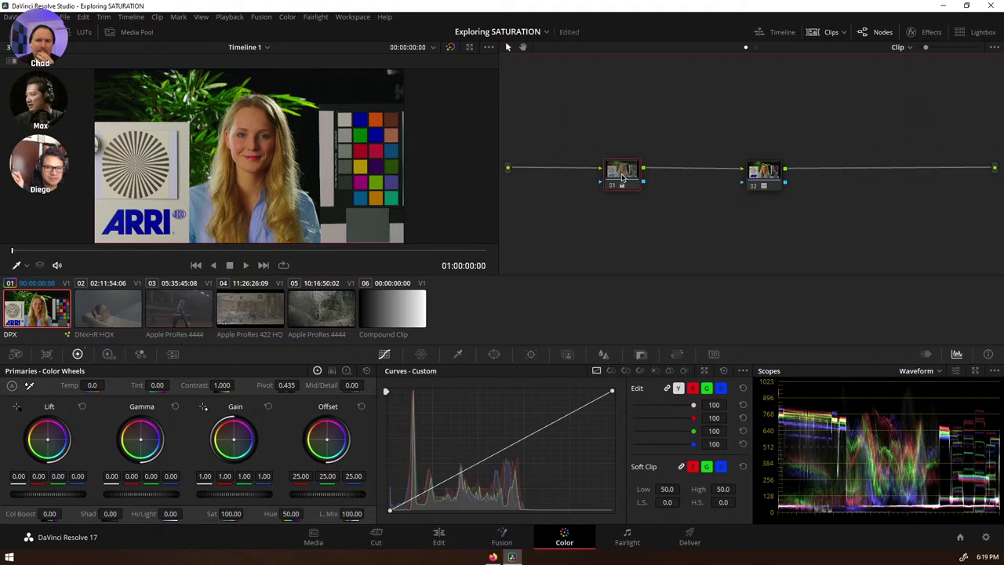
pyautogui.moveTo(622, 177); pyautogui.dragTo(854, 174)
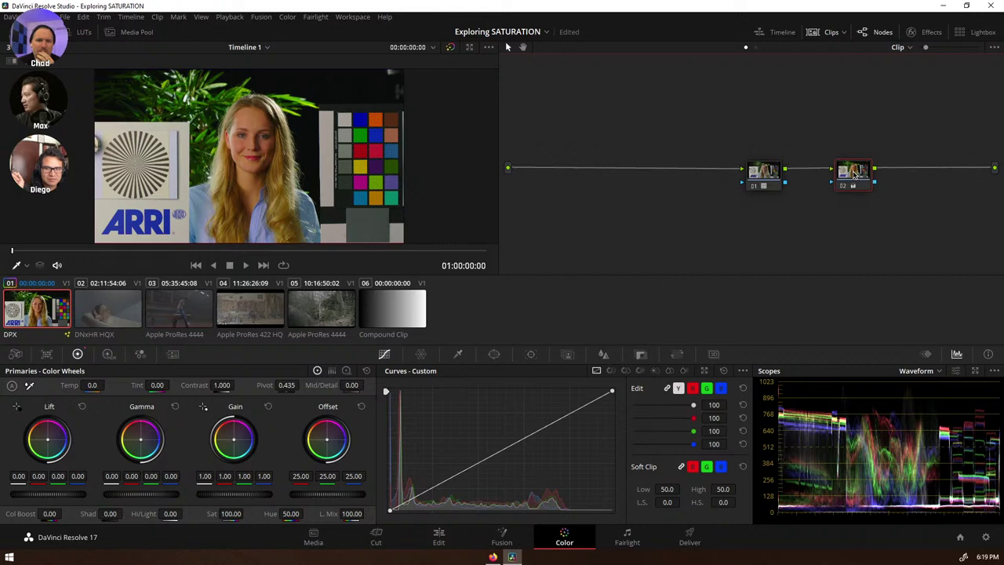
pyautogui.moveTo(762, 179); pyautogui.dragTo(666, 179)
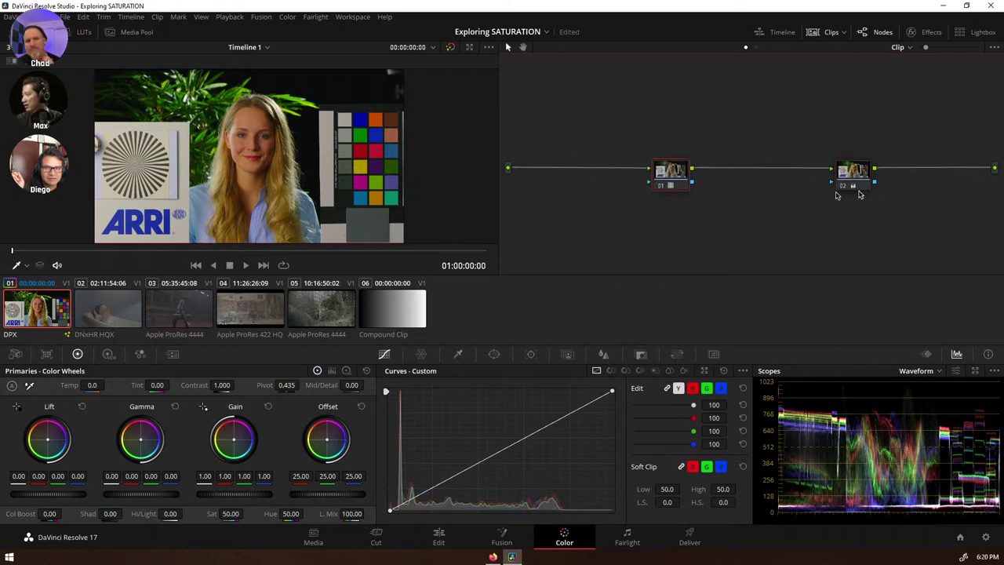
pyautogui.moveTo(857, 179); pyautogui.dragTo(812, 179)
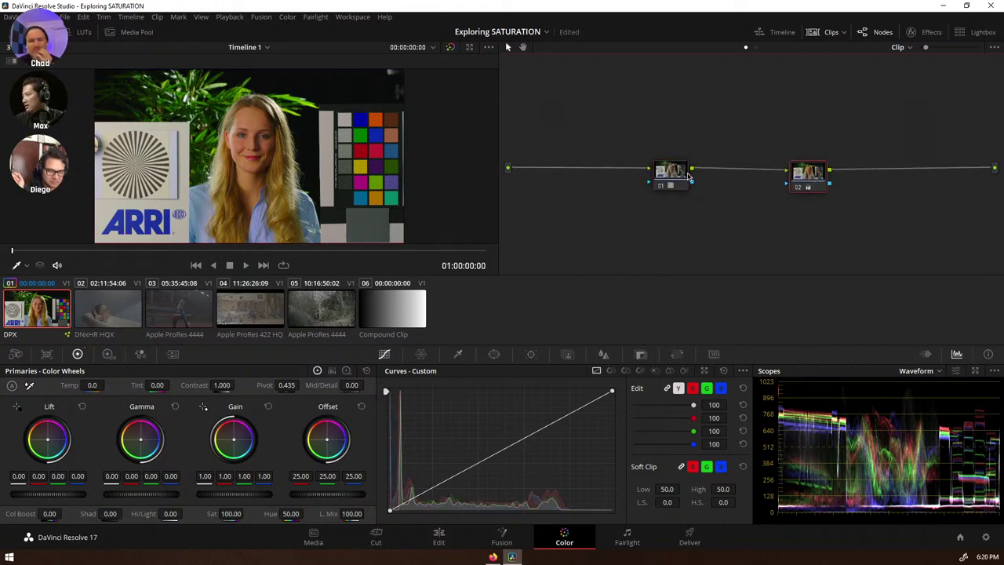
# - Restore node 01 ahead of node 02 and space the two nodes apart
pyautogui.click(659, 188)
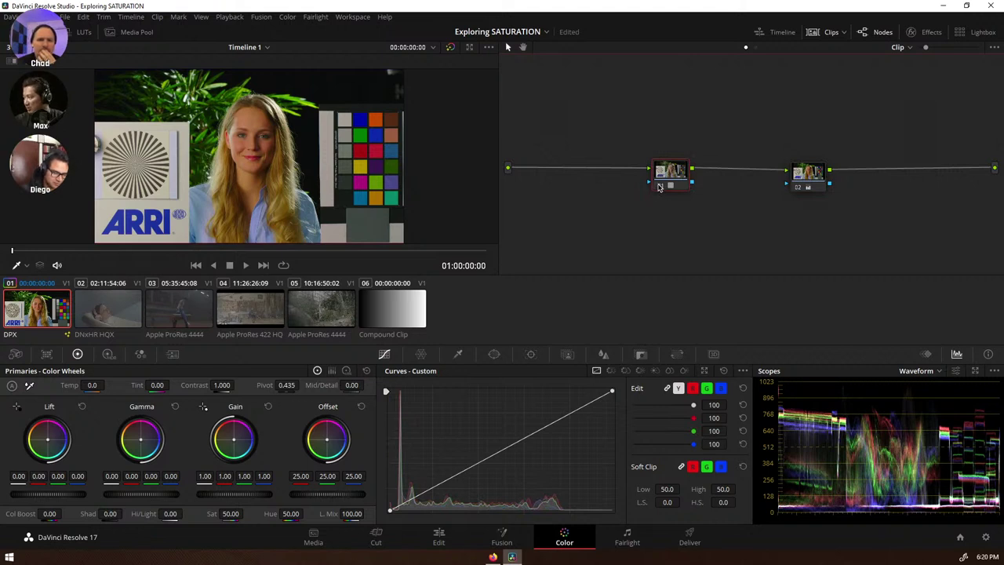
pyautogui.moveTo(661, 187)
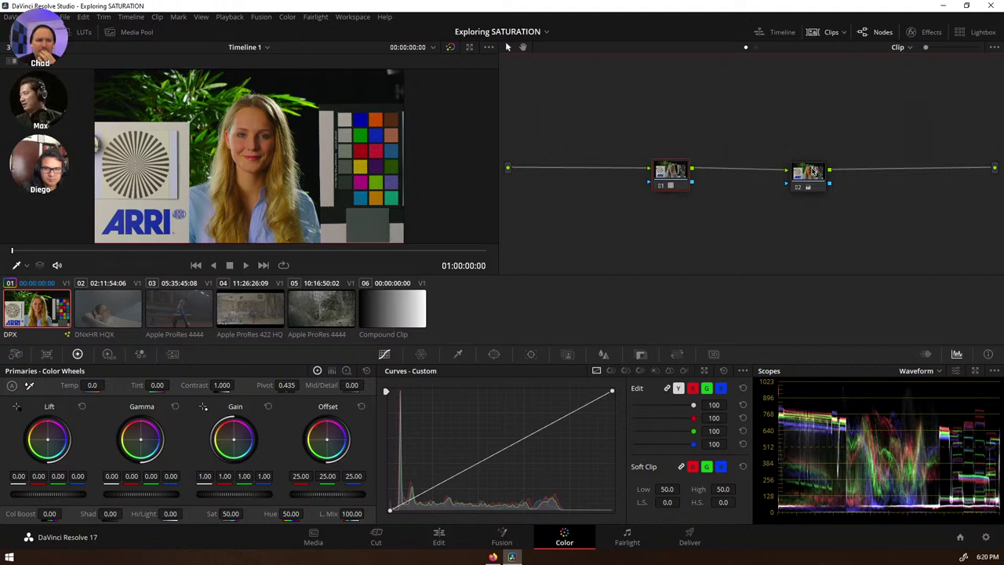
pyautogui.moveTo(812, 171); pyautogui.dragTo(763, 170)
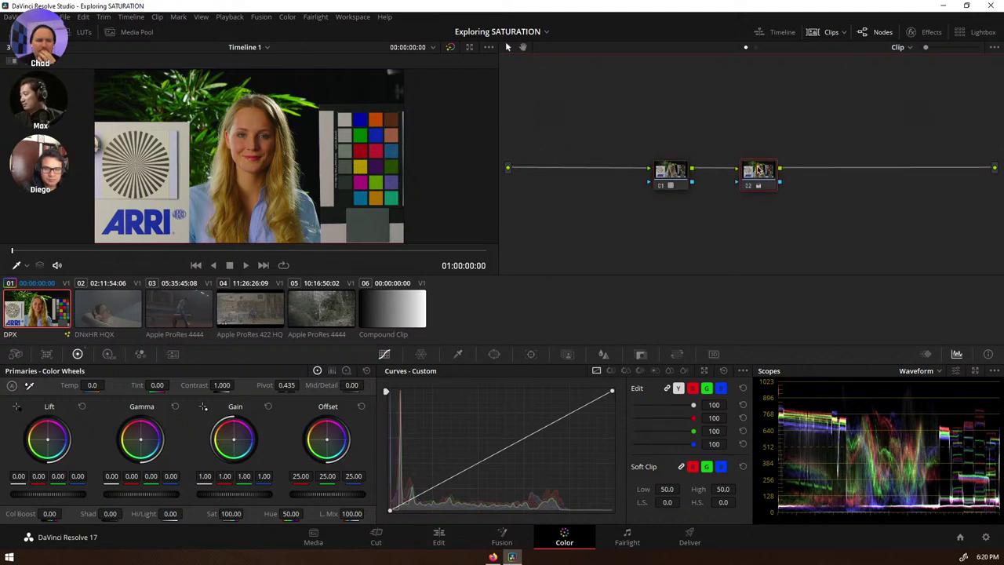
pyautogui.hotkey('shift', ';')
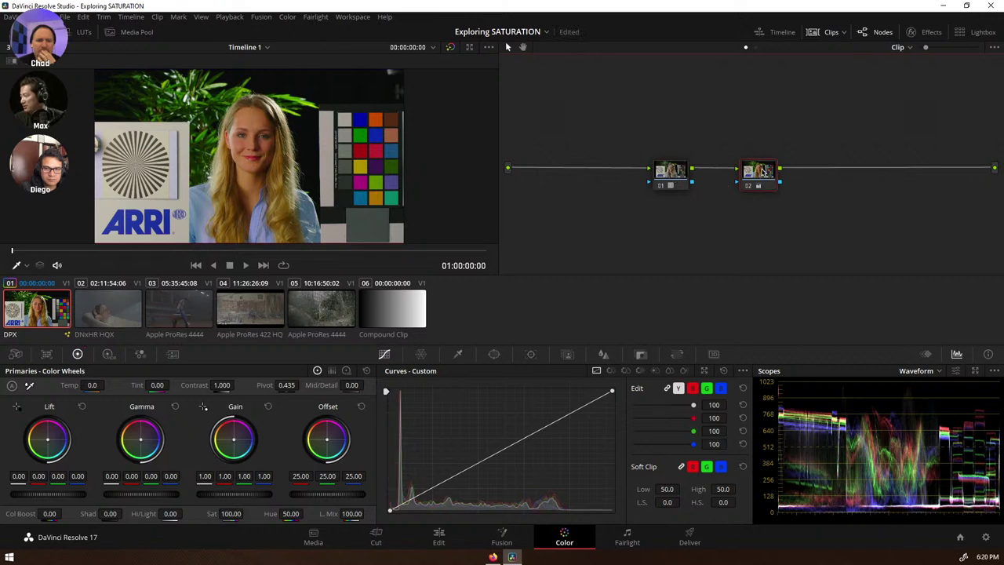
pyautogui.click(747, 187)
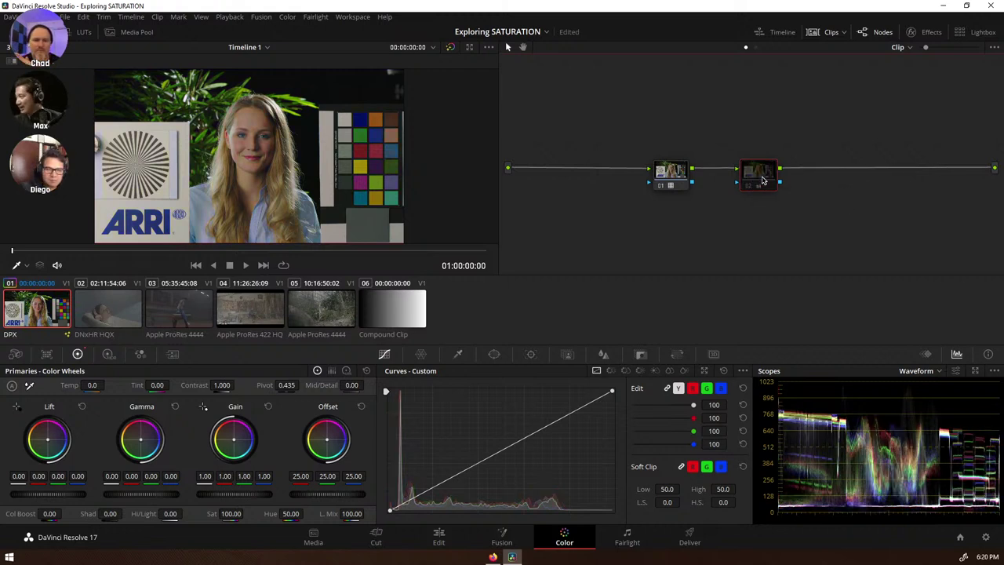
pyautogui.moveTo(751, 182); pyautogui.dragTo(610, 179)
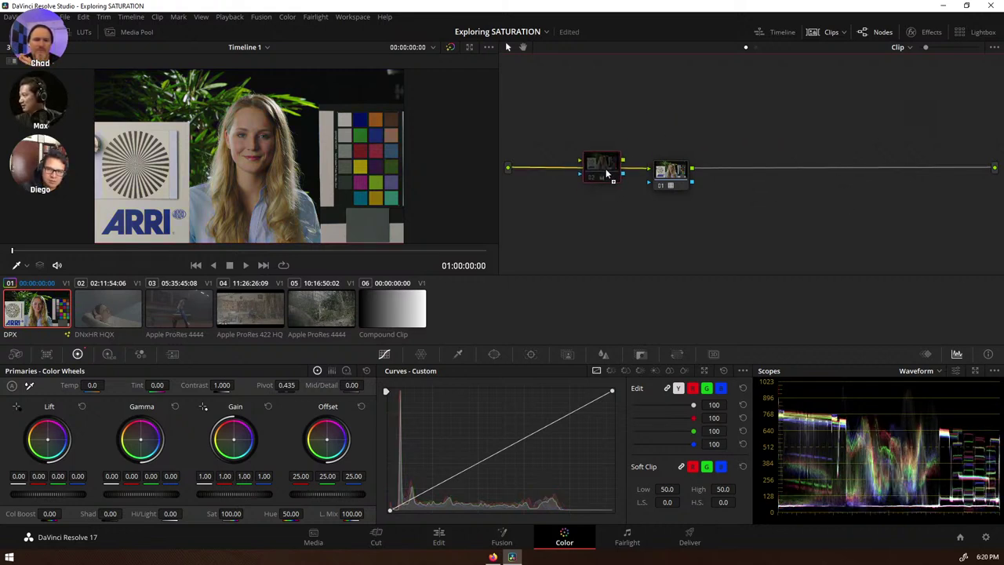
pyautogui.moveTo(670, 171); pyautogui.dragTo(833, 171)
pyautogui.moveTo(609, 173); pyautogui.dragTo(635, 174)
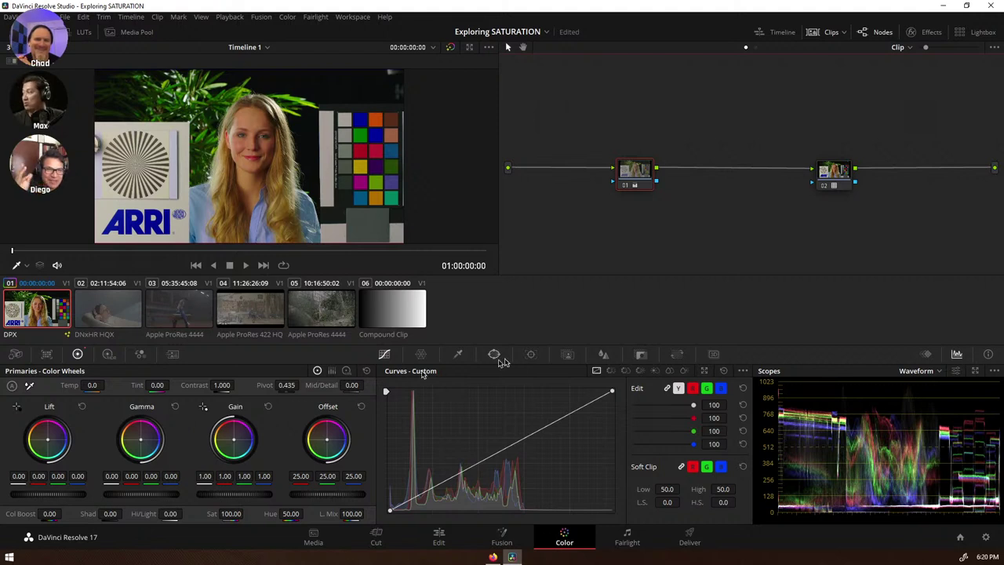
pyautogui.hotkey('ctrl', 'd')
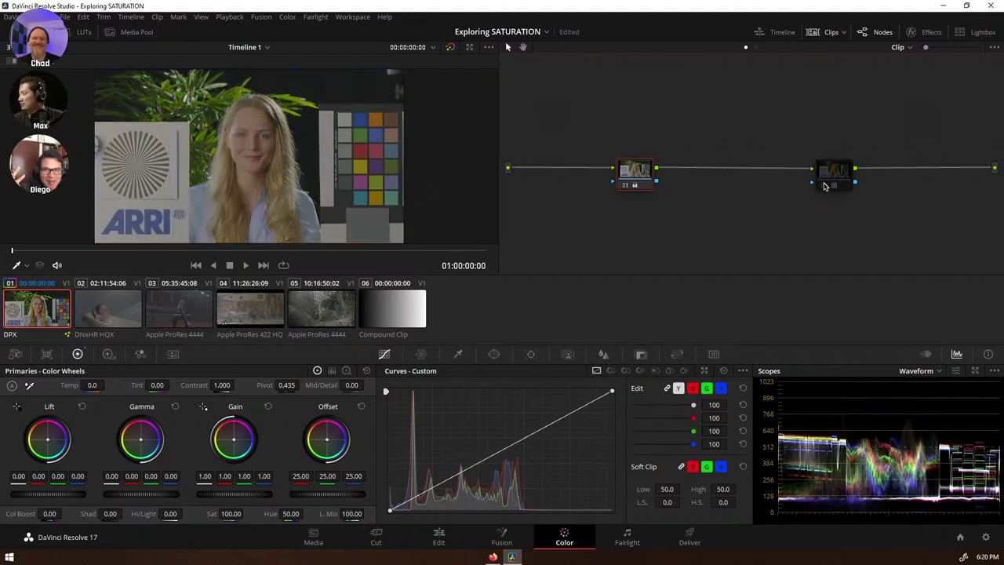
pyautogui.hotkey('ctrl', 'd')
pyautogui.click(829, 182)
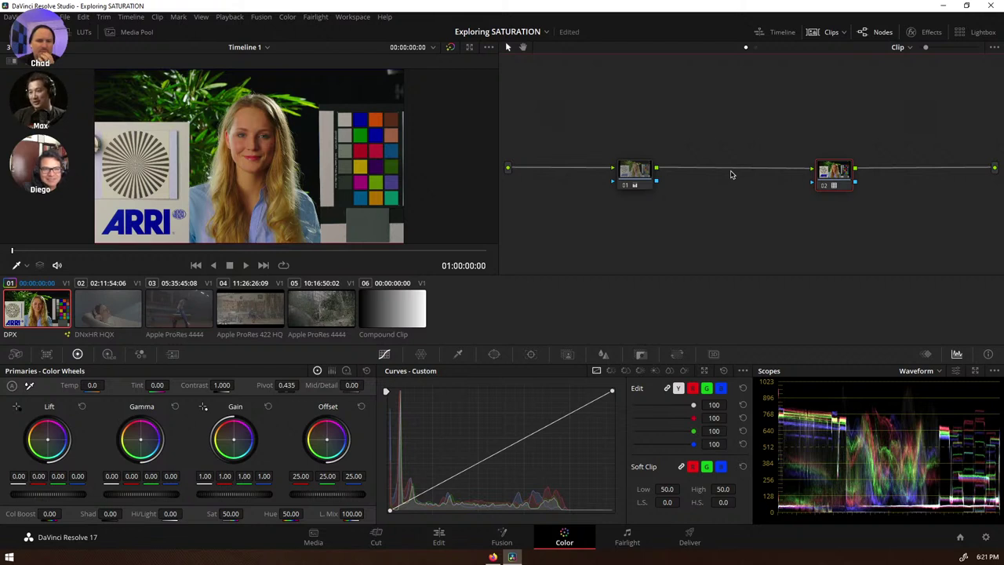
pyautogui.click(624, 187)
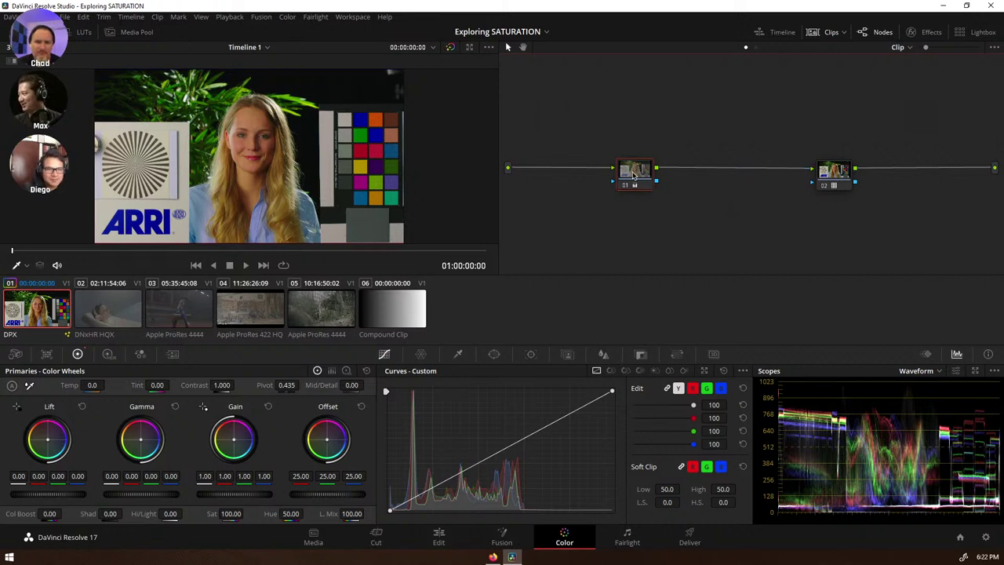
pyautogui.moveTo(634, 175); pyautogui.dragTo(668, 179)
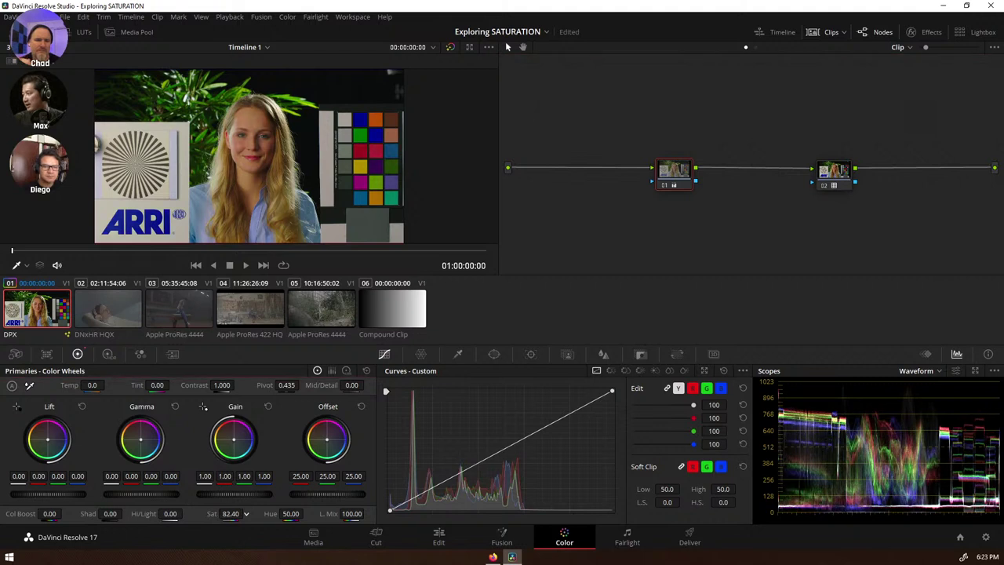
# - Disable node 01 and reset its grade, returning Sat to 50.00
pyautogui.click(666, 187)
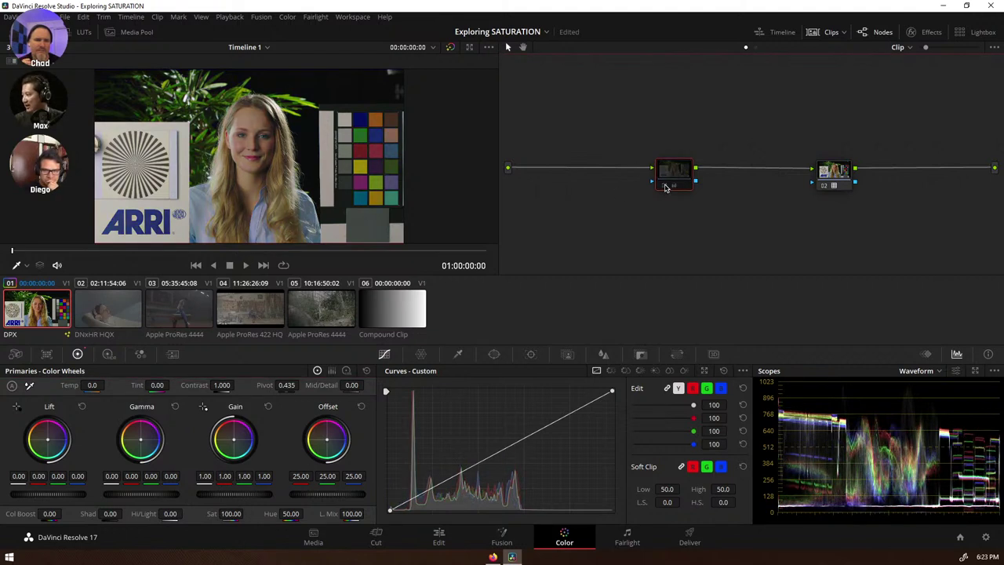
pyautogui.rightClick(681, 186)
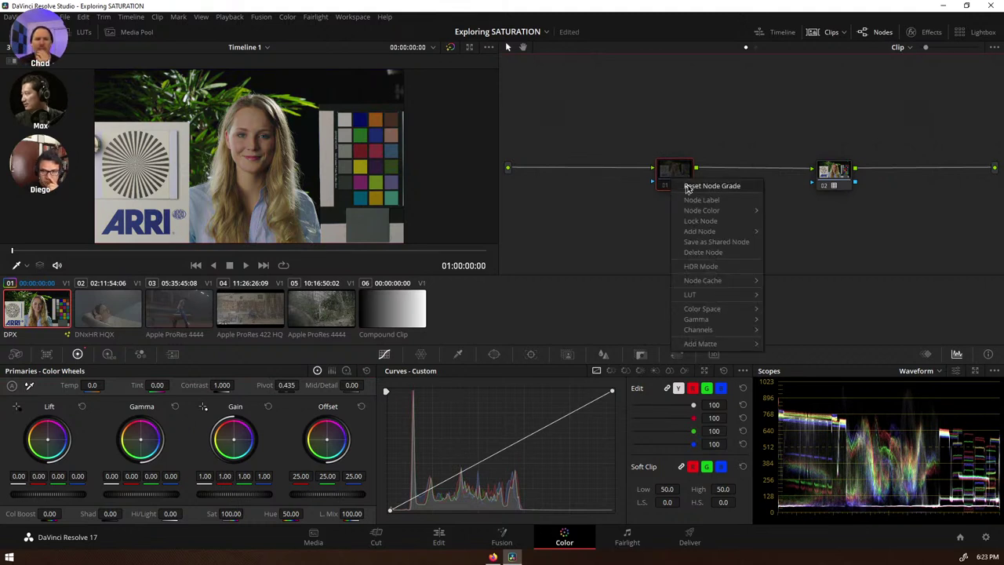
pyautogui.click(688, 188)
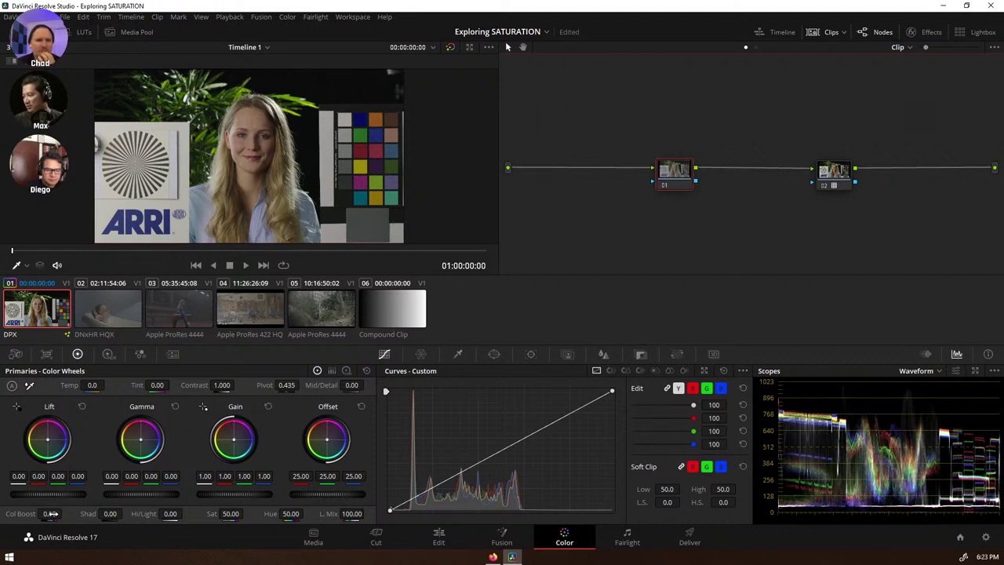
# - Try Col Boost and Sat on node 01, reset both, then set Color Boost to 100
pyautogui.moveTo(47, 514); pyautogui.dragTo(65, 513)
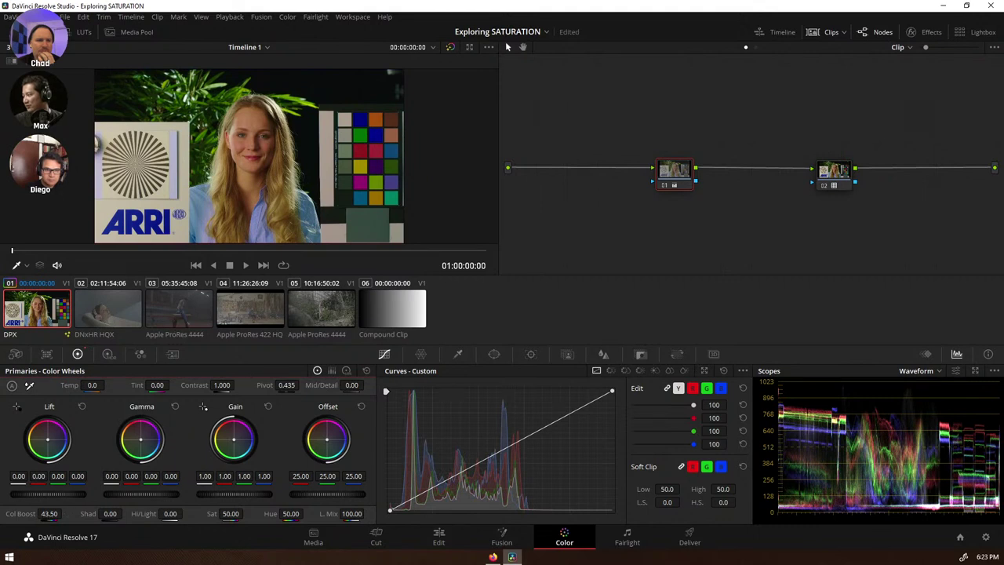
pyautogui.doubleClick(25, 515)
pyautogui.moveTo(241, 514); pyautogui.dragTo(245, 513)
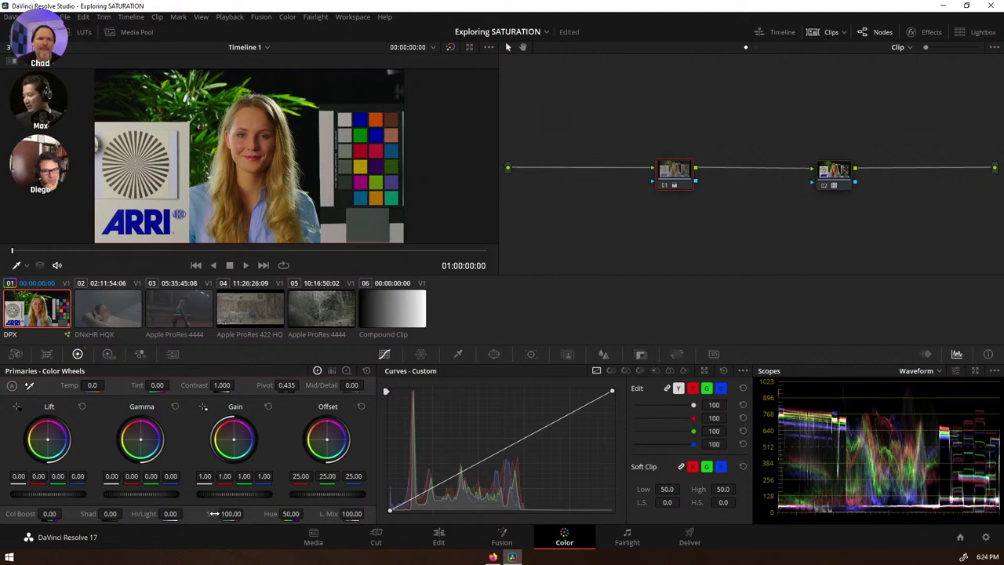
pyautogui.doubleClick(230, 514)
pyautogui.moveTo(37, 515)
pyautogui.mouseDown()
pyautogui.moveTo(64, 514)
pyautogui.moveTo(49, 514)
pyautogui.mouseUp()
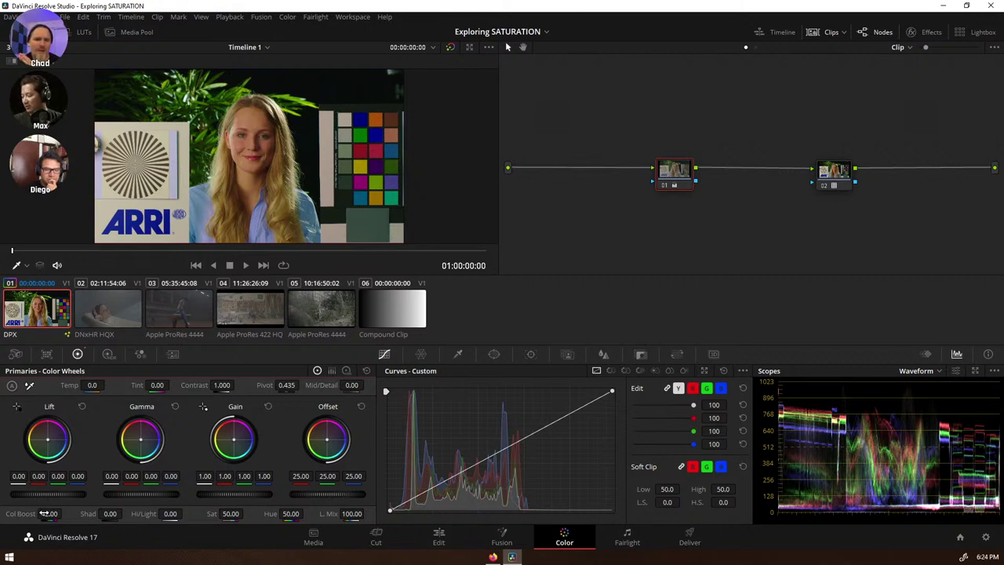
pyautogui.moveTo(45, 514); pyautogui.dragTo(45, 514)
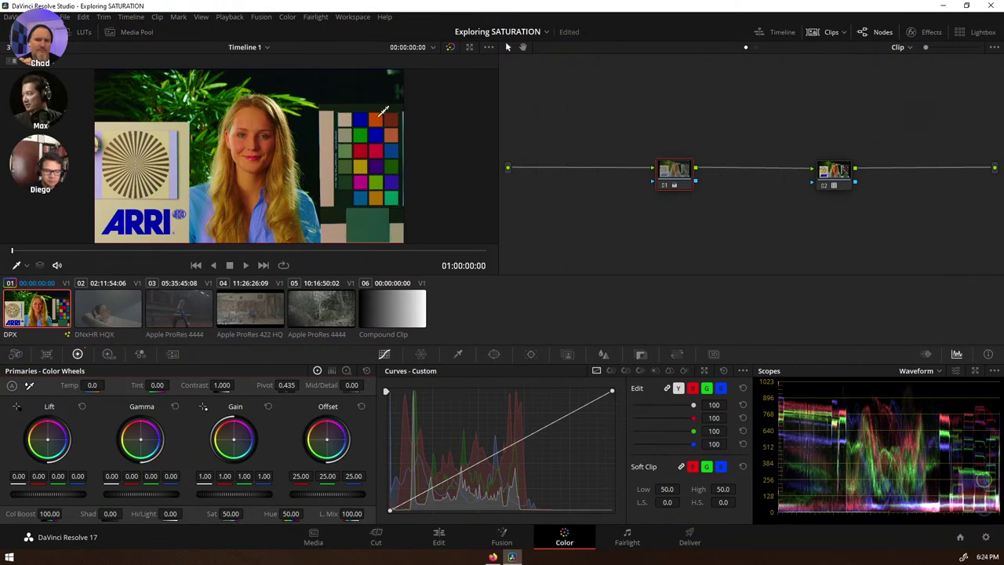
# - Turn on the picker RGB value readout in the viewer
pyautogui.scroll(1, 337, 115)
pyautogui.scroll(3, 337, 115)
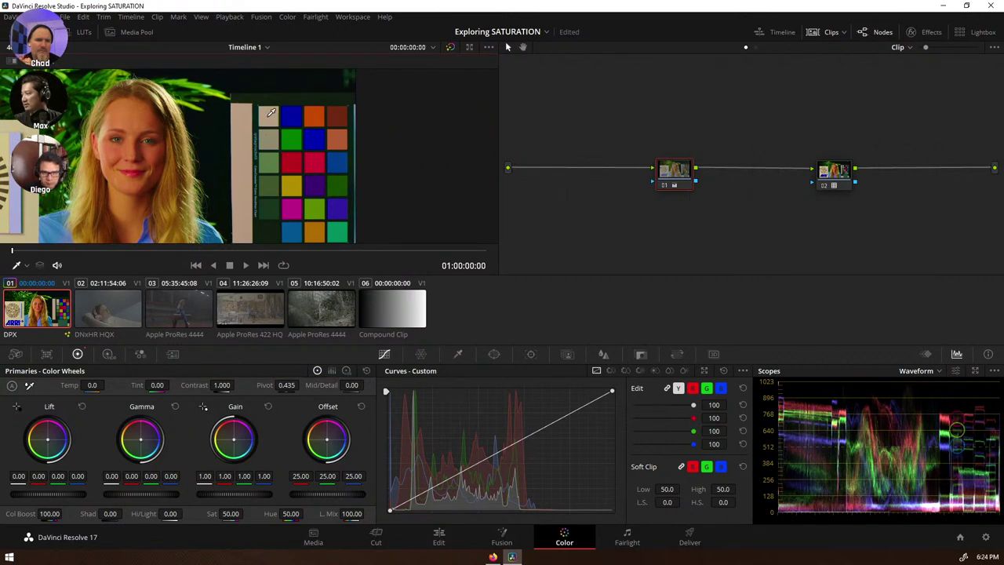
pyautogui.rightClick(269, 115)
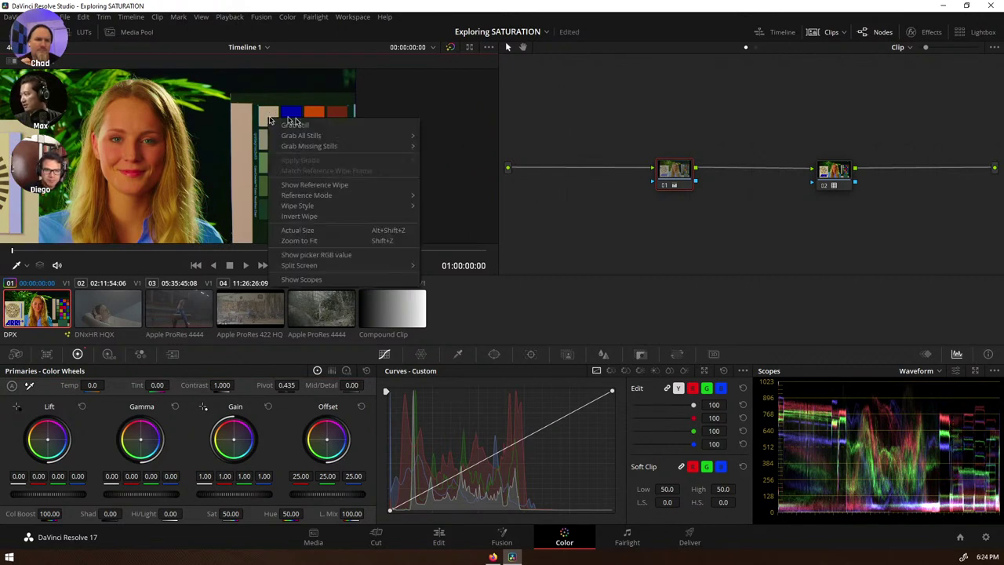
pyautogui.click(347, 258)
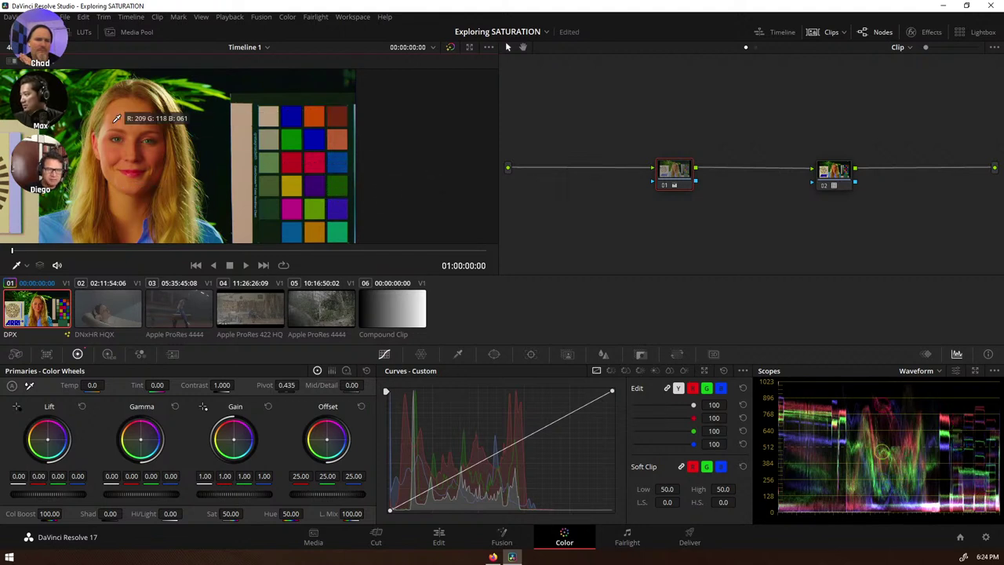
# - Zoom the viewer to fit the whole ARRI chart frame
pyautogui.rightClick(152, 117)
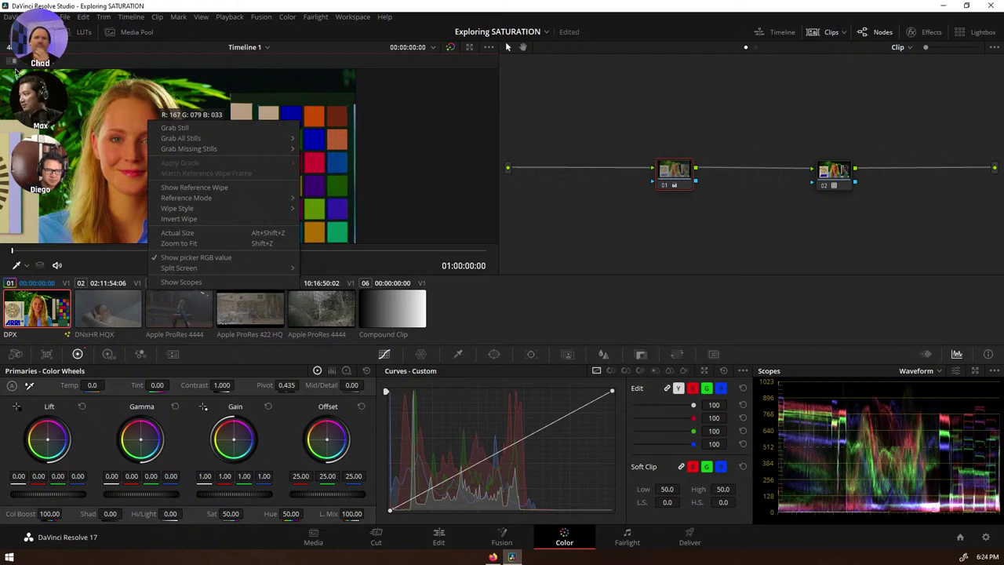
pyautogui.press('Escape')
pyautogui.hotkey('shift', 'z')
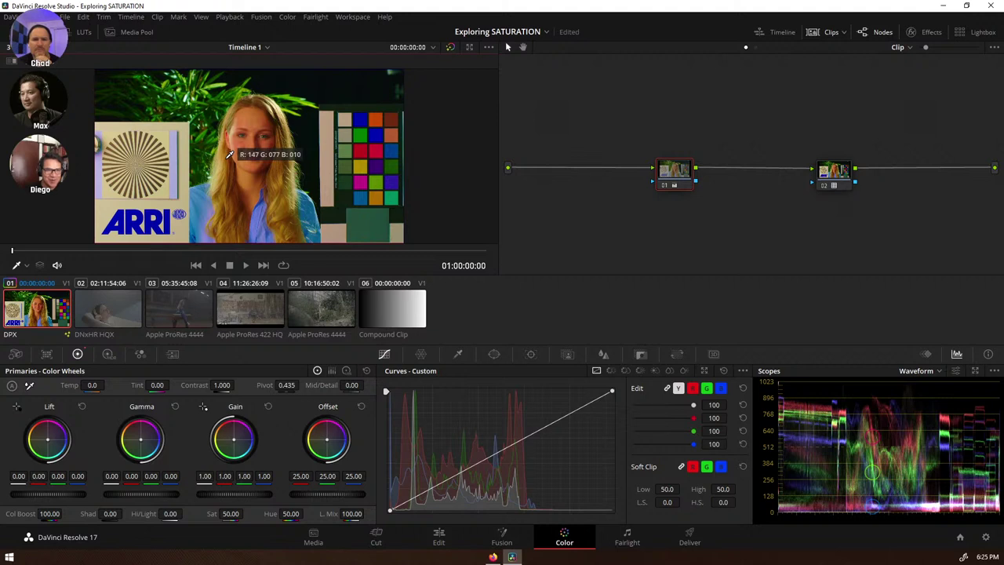
# - Reset node 01's grade, returning Color Boost to 0.00
pyautogui.rightClick(674, 169)
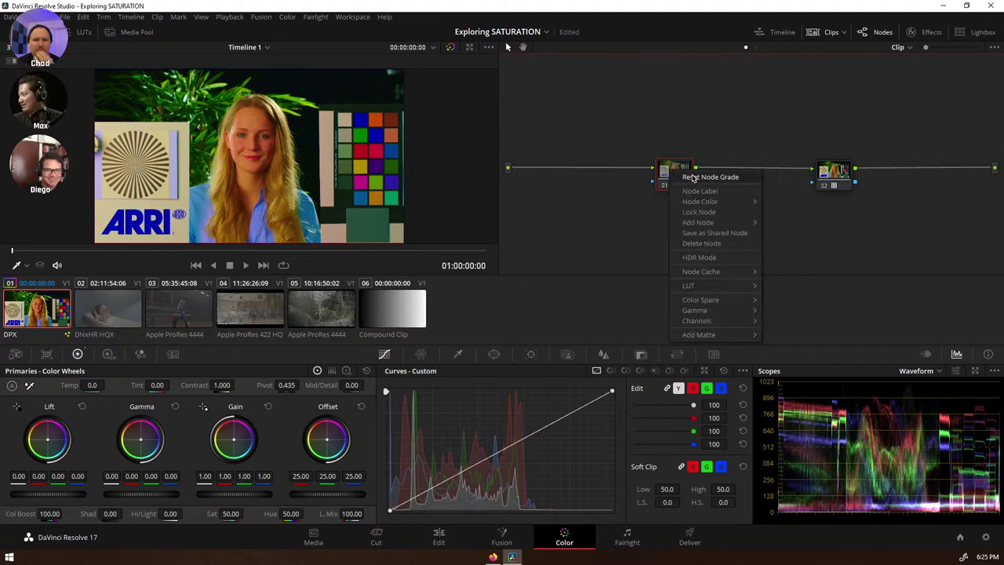
pyautogui.click(700, 174)
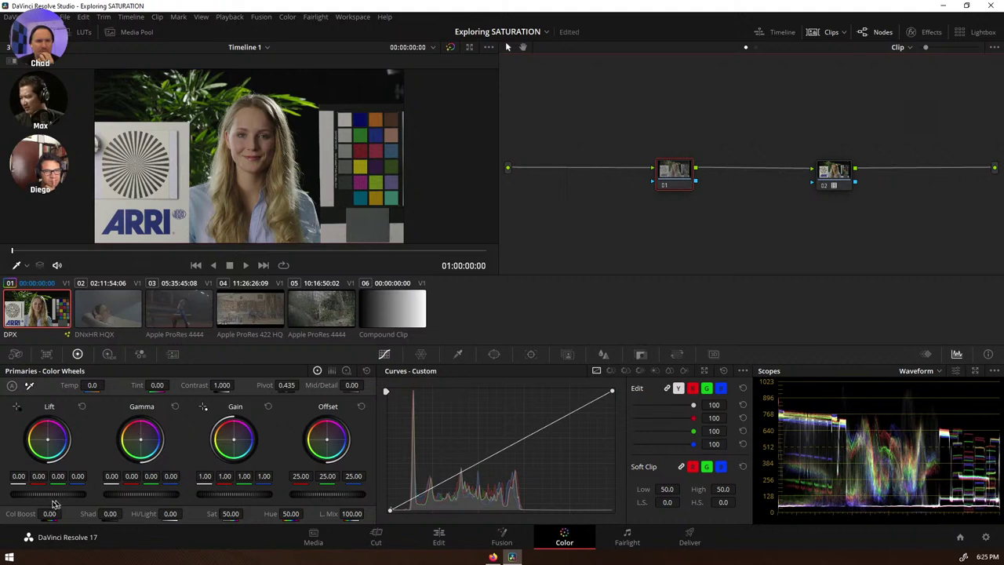
# - Test Color Boost up and down, reset it to 0, and raise saturation to 97.40
pyautogui.moveTo(49, 513); pyautogui.dragTo(67, 513)
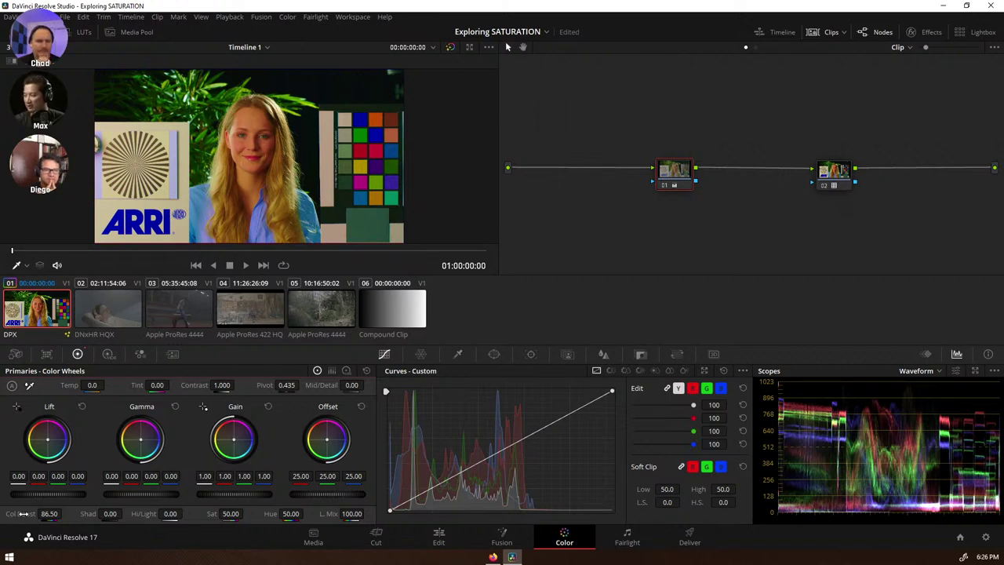
pyautogui.moveTo(48, 514)
pyautogui.mouseDown()
pyautogui.moveTo(65, 514)
pyautogui.moveTo(47, 516)
pyautogui.mouseUp()
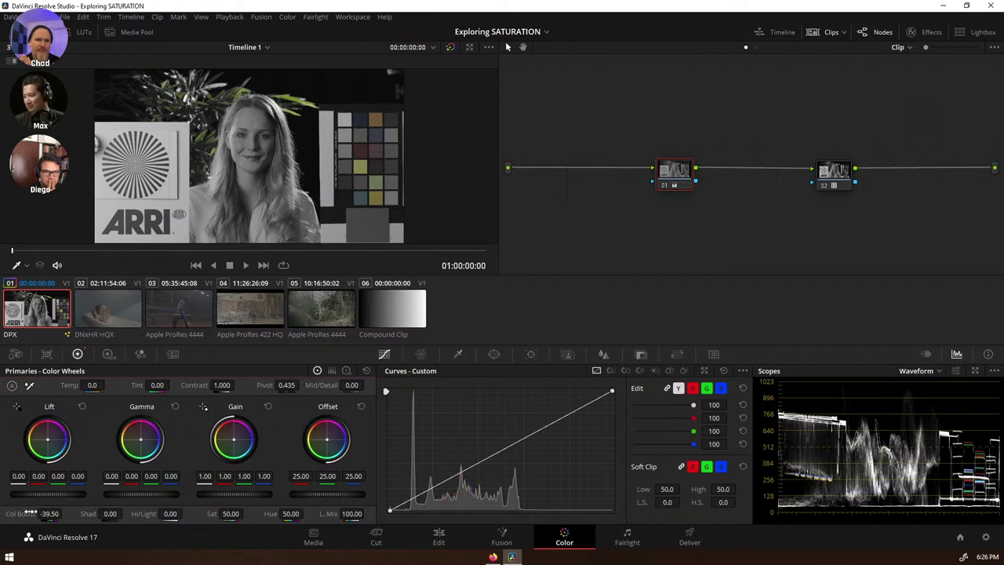
pyautogui.doubleClick(24, 514)
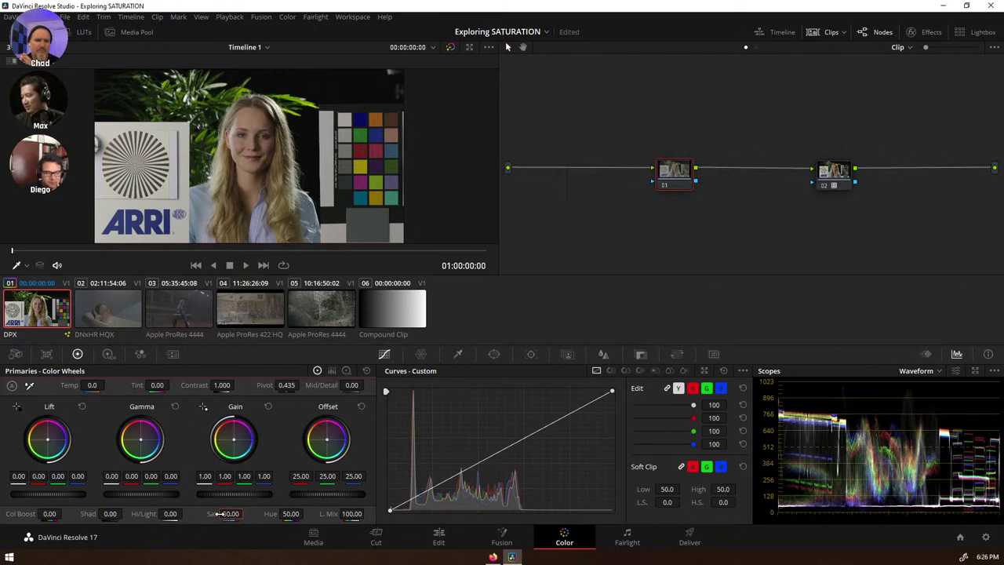
pyautogui.moveTo(220, 514); pyautogui.dragTo(246, 513)
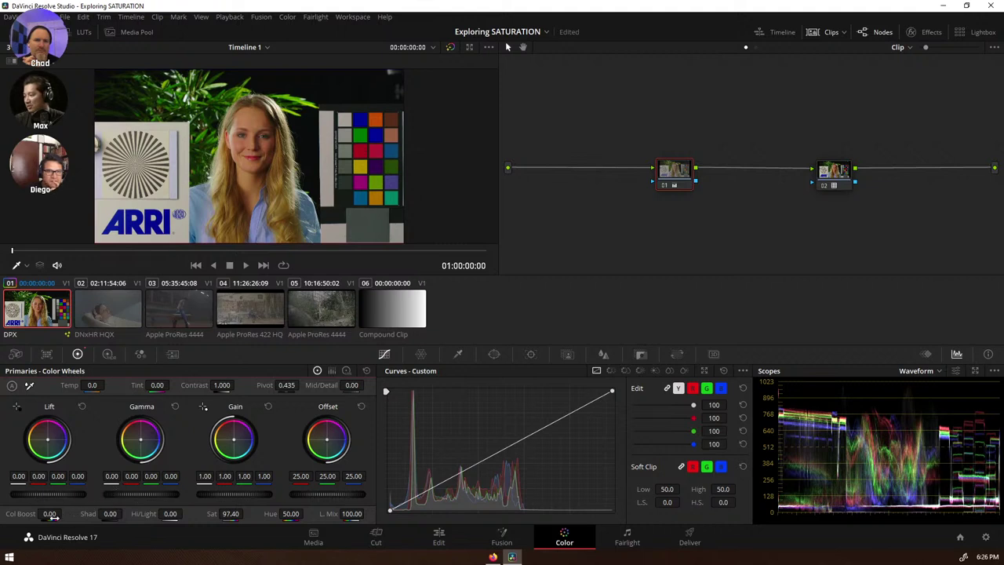
# - Set Color Boost to -10 and switch the Primaries panel to Color Bars mode
pyautogui.moveTo(48, 513); pyautogui.dragTo(64, 513)
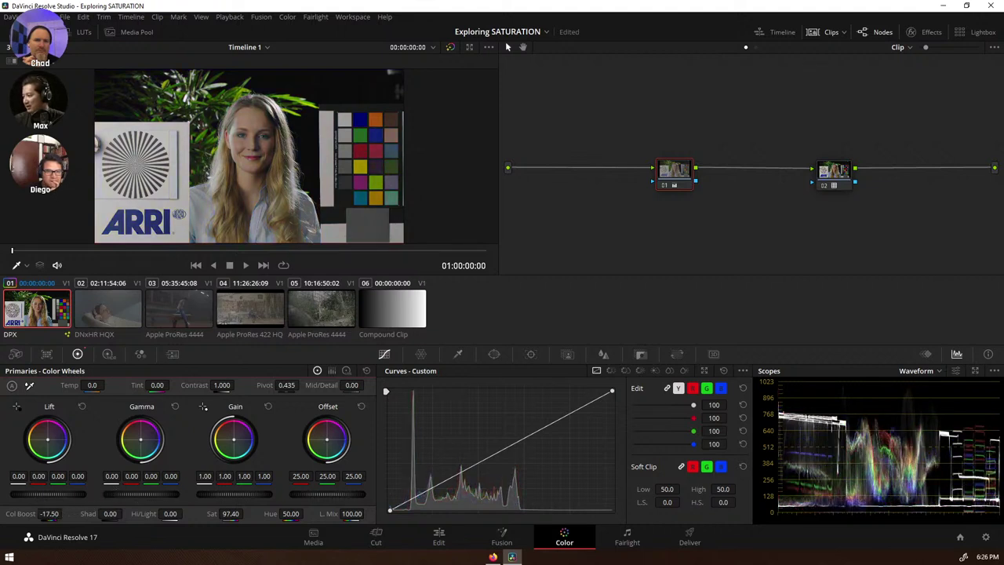
pyautogui.doubleClick(49, 513)
pyautogui.press('BackSpace')
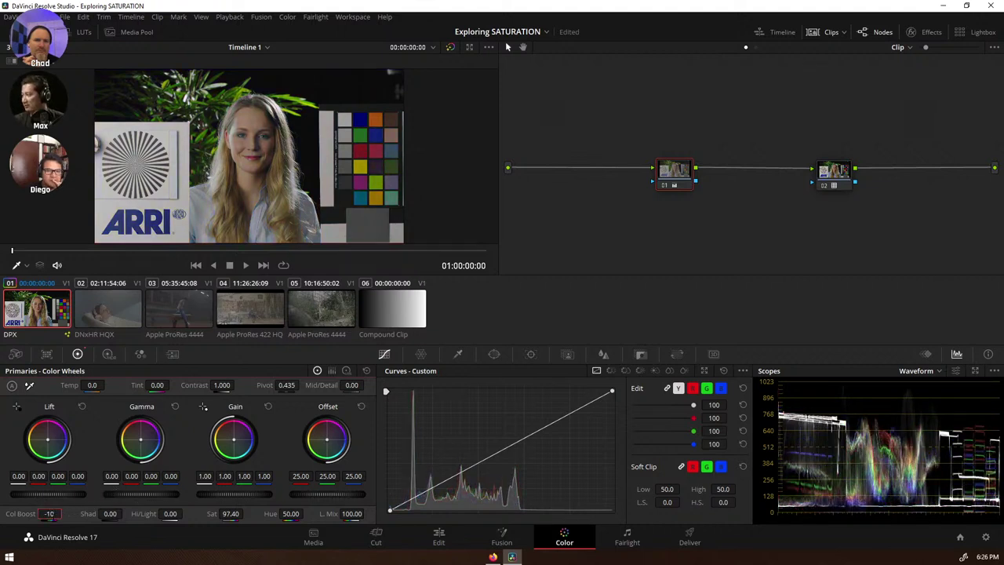
pyautogui.write('-10')
pyautogui.press('Return')
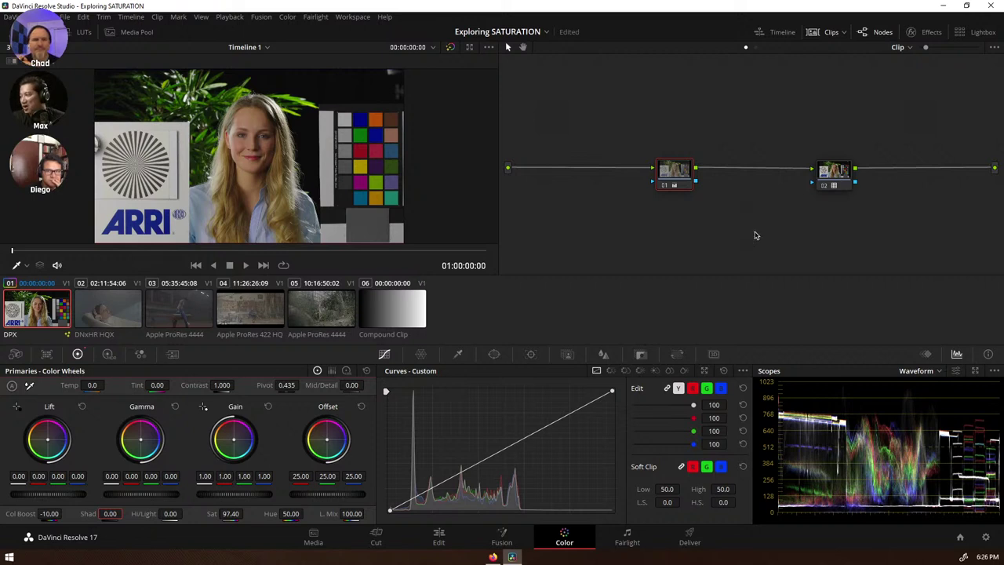
pyautogui.click(590, 218)
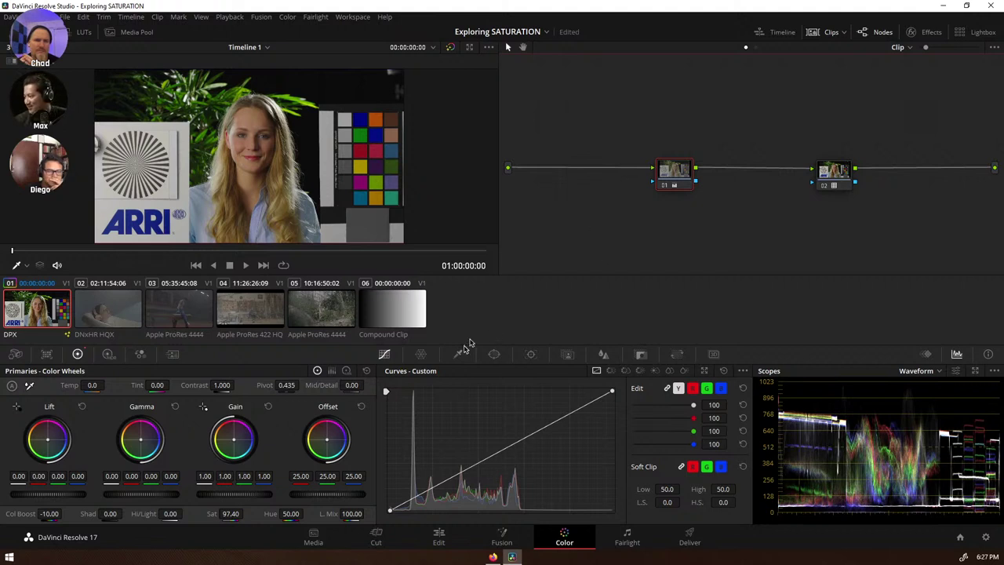
pyautogui.click(331, 371)
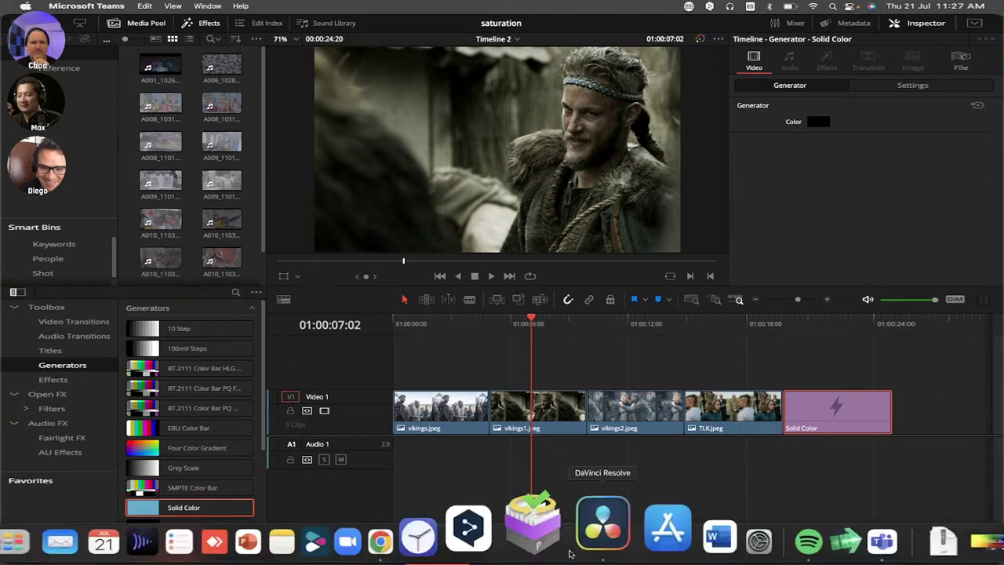
# - Bring DaVinci Resolve's 'saturation' project forward and show its timeline list
pyautogui.click(575, 549)
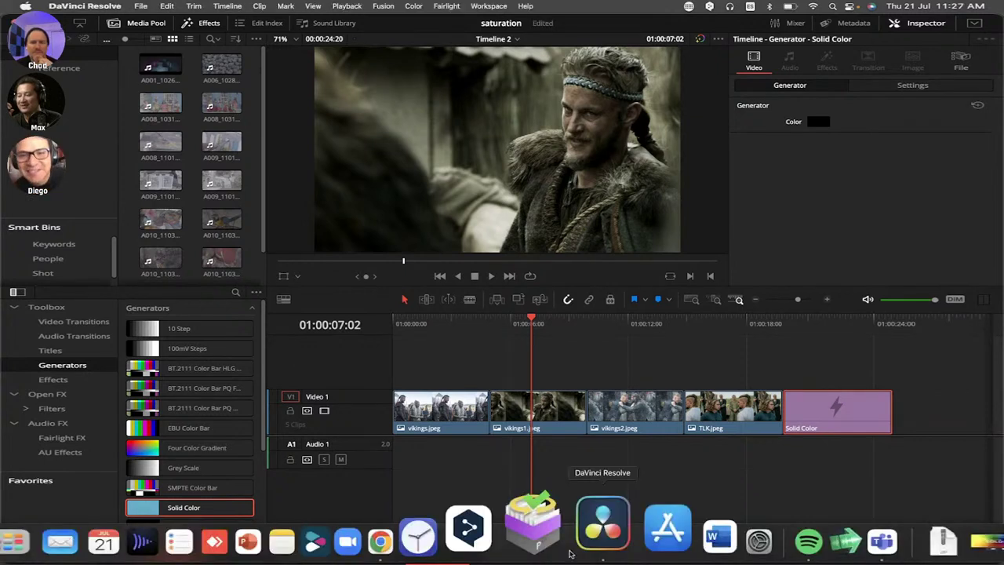
pyautogui.click(515, 40)
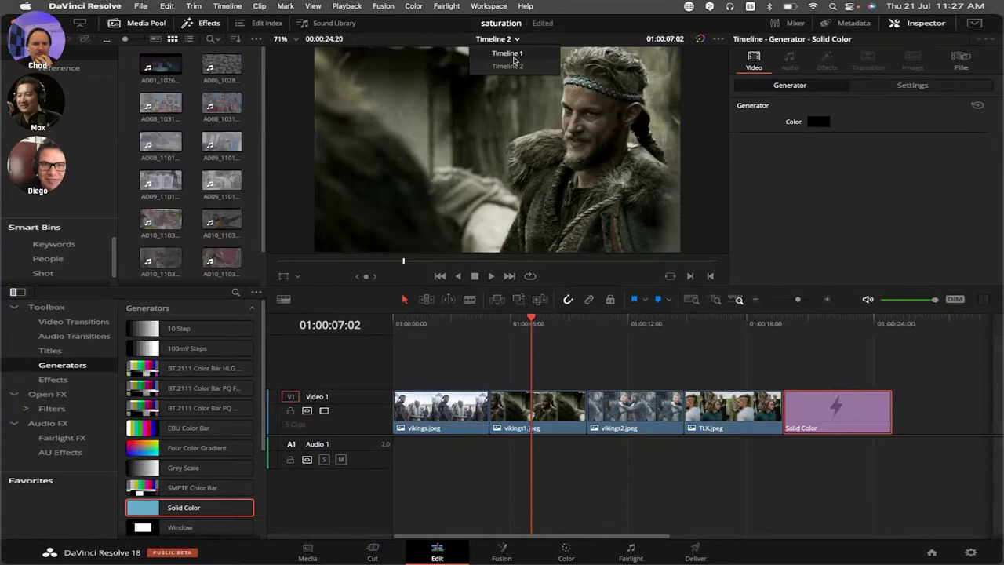
# - Switch to Timeline 1 and zoom the timeline out to show more clips
pyautogui.click(508, 53)
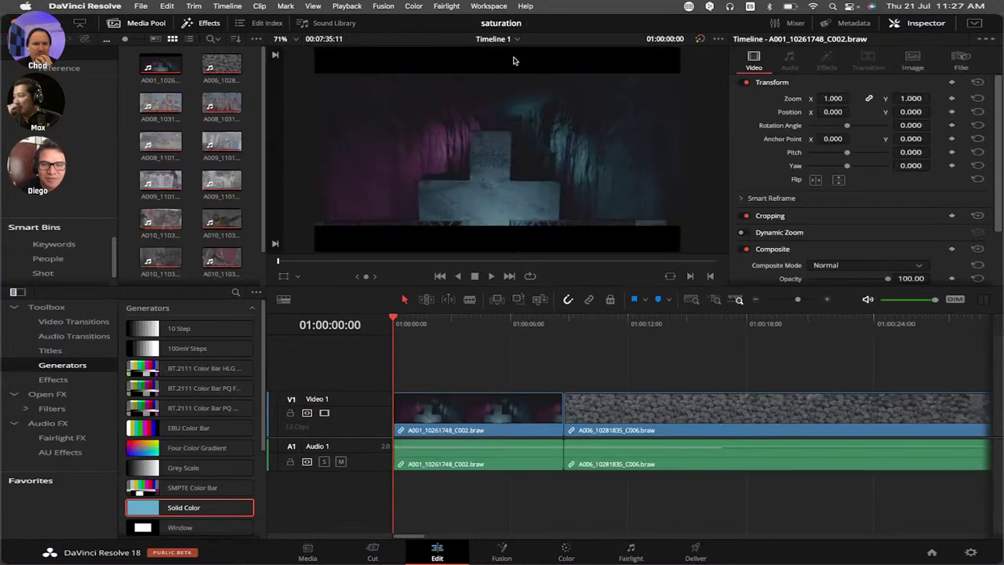
pyautogui.click(754, 299)
pyautogui.click(754, 299)
pyautogui.click(755, 299)
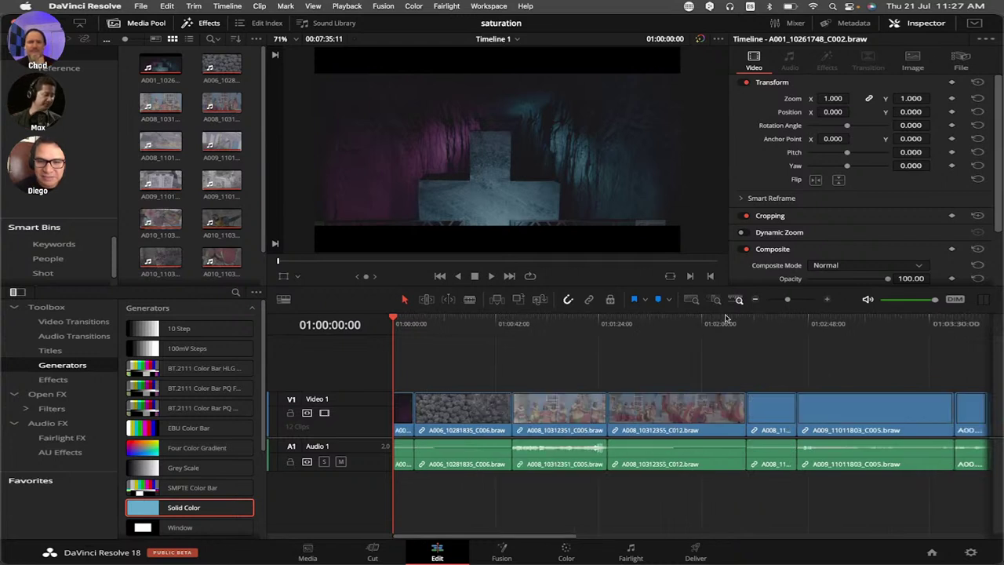
# - Park on the dancers shot at 01:00:55:04 and load it on the Color page
pyautogui.click(565, 335)
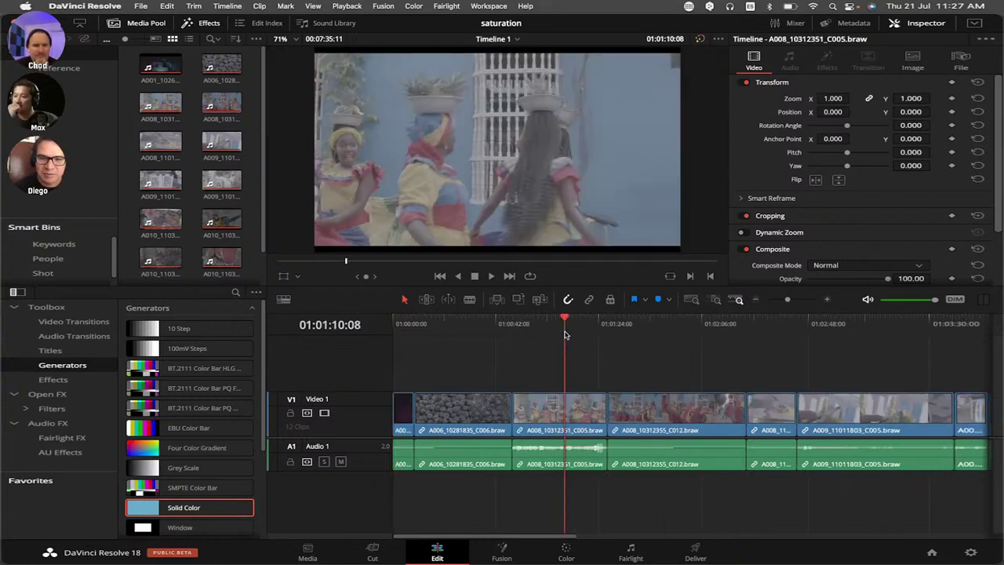
pyautogui.click(527, 336)
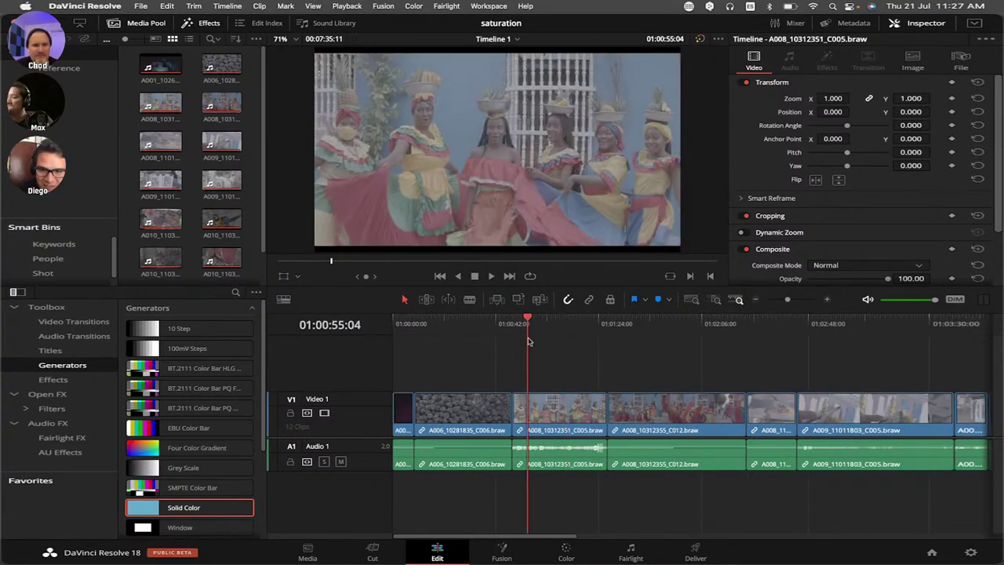
pyautogui.click(566, 551)
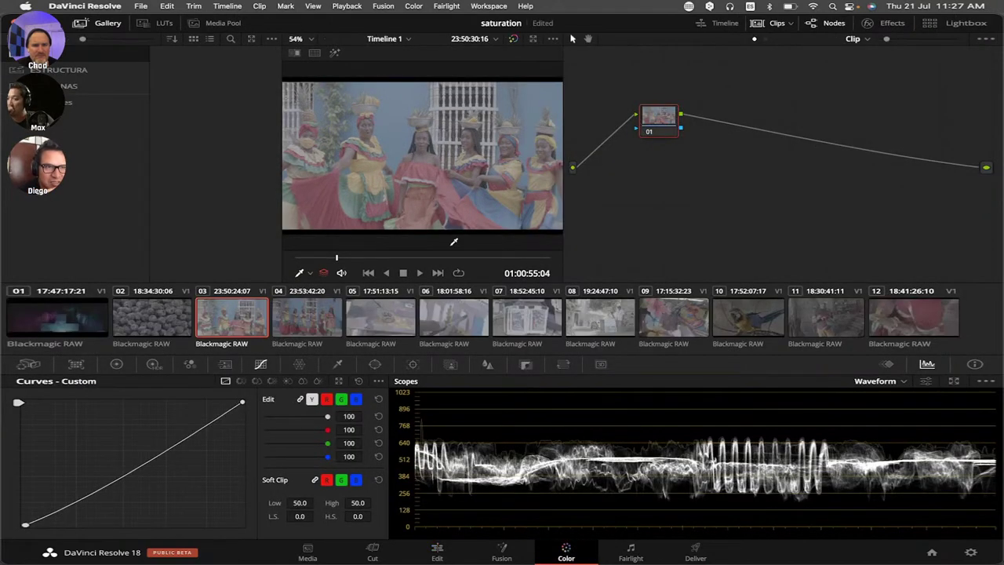
# - Add serial node 02 carrying the Blackmagic Design 4.6K Film to Video v4 LUT
pyautogui.click(160, 25)
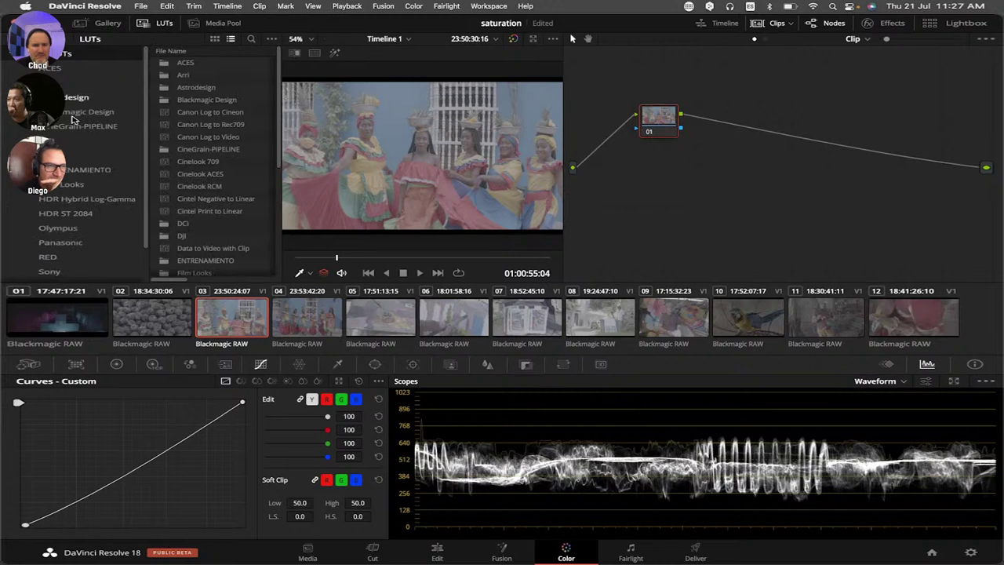
pyautogui.click(112, 116)
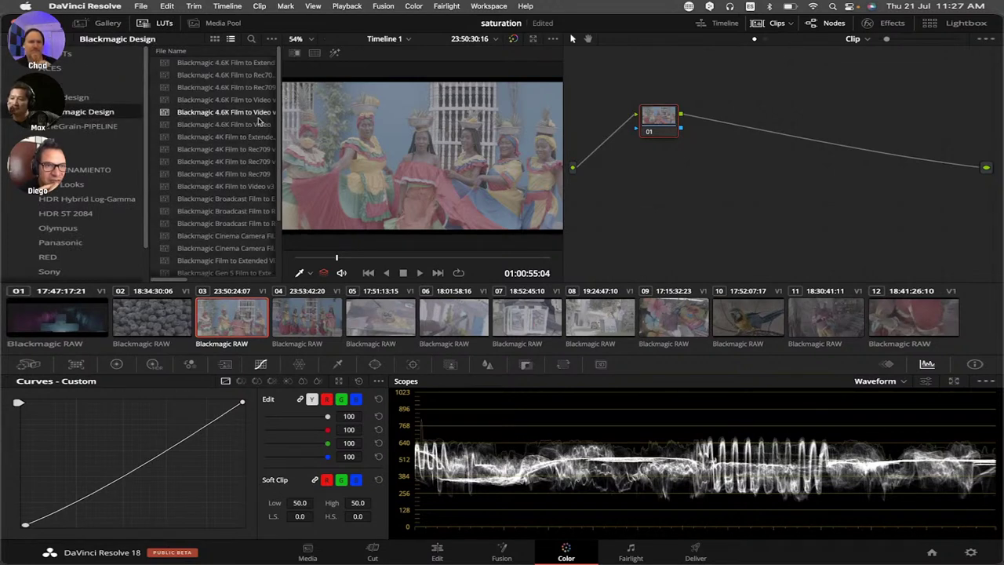
pyautogui.hotkey('alt', 's')
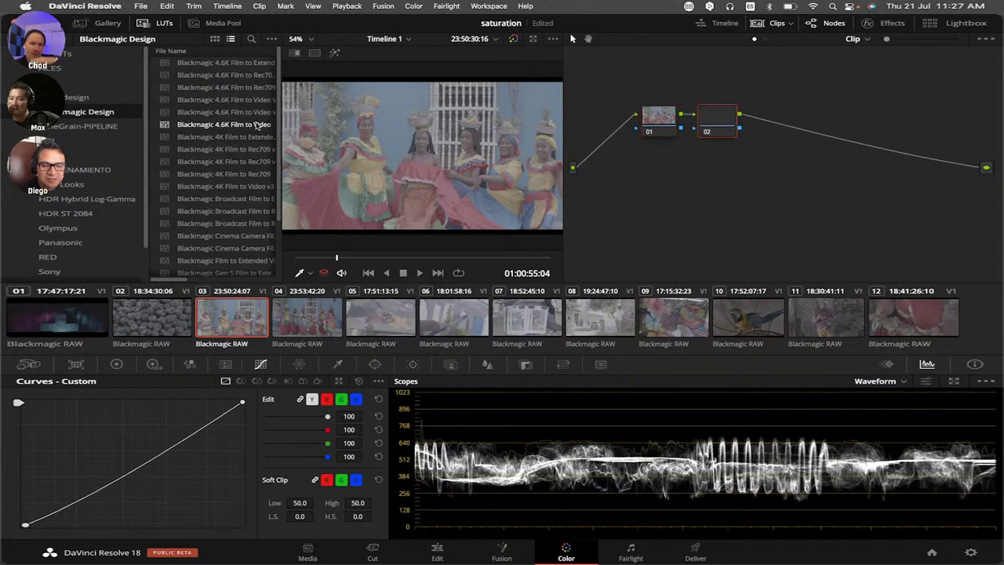
pyautogui.doubleClick(257, 125)
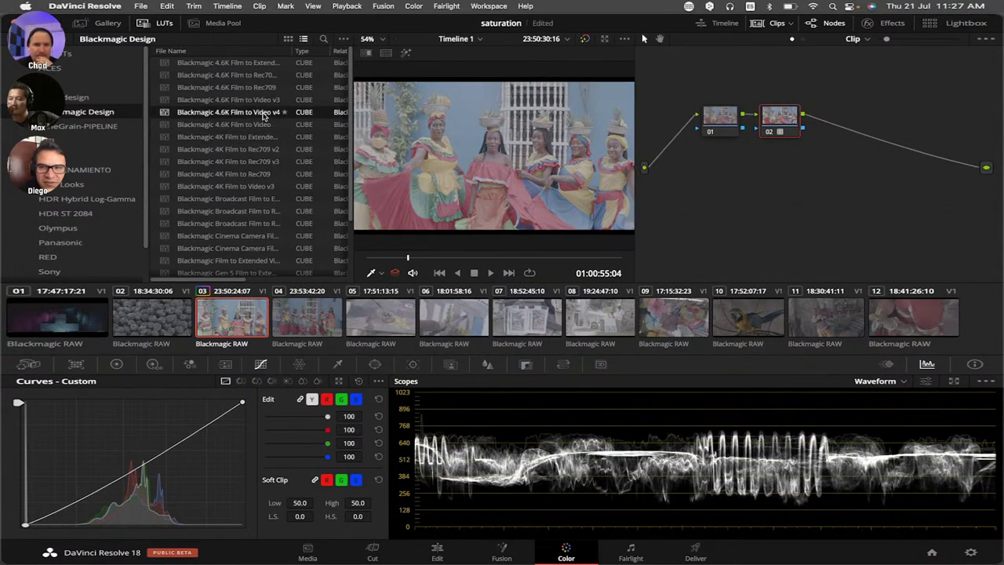
pyautogui.doubleClick(264, 115)
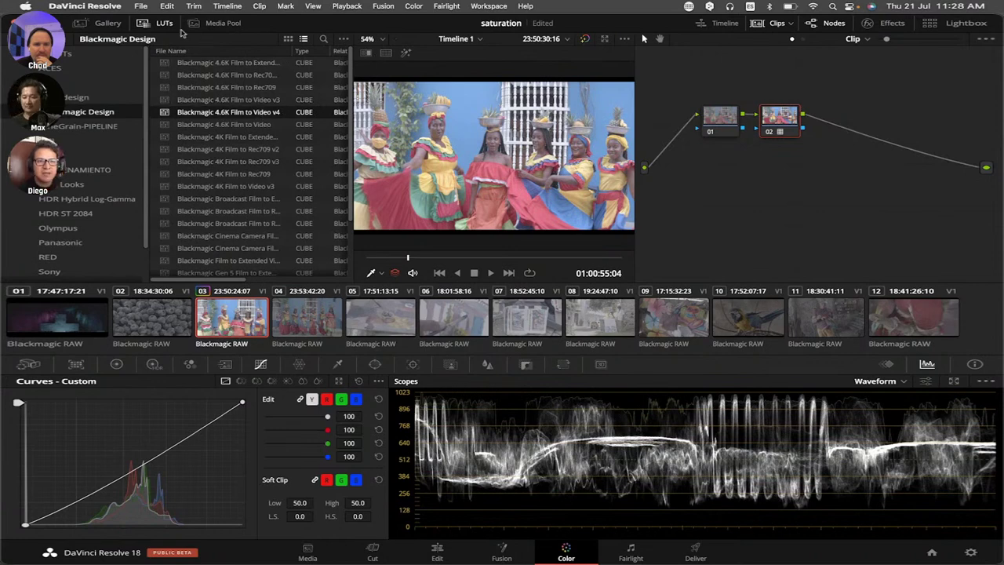
pyautogui.click(110, 24)
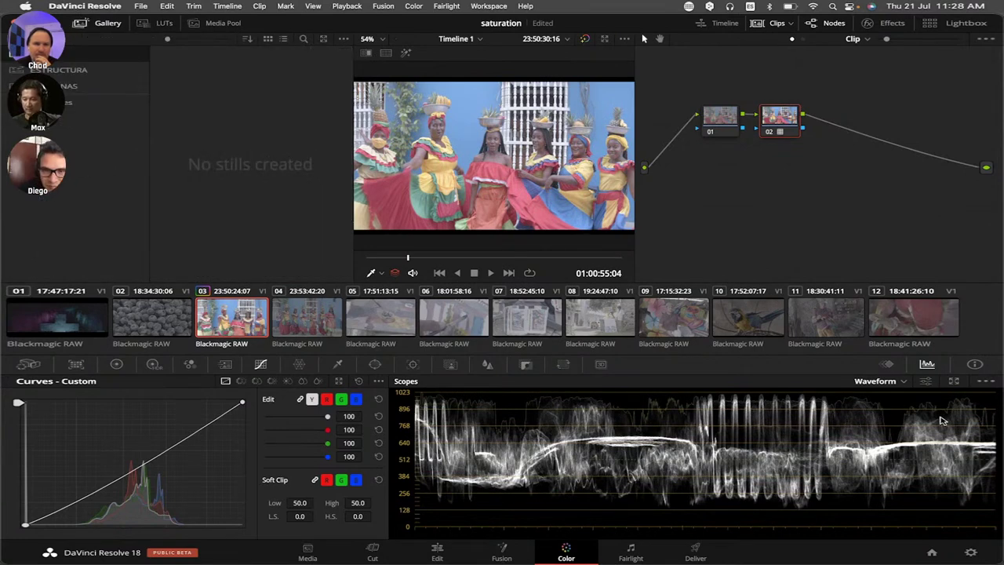
# - Show the primary colour wheels and resize the viewer and node graph panels
pyautogui.click(722, 127)
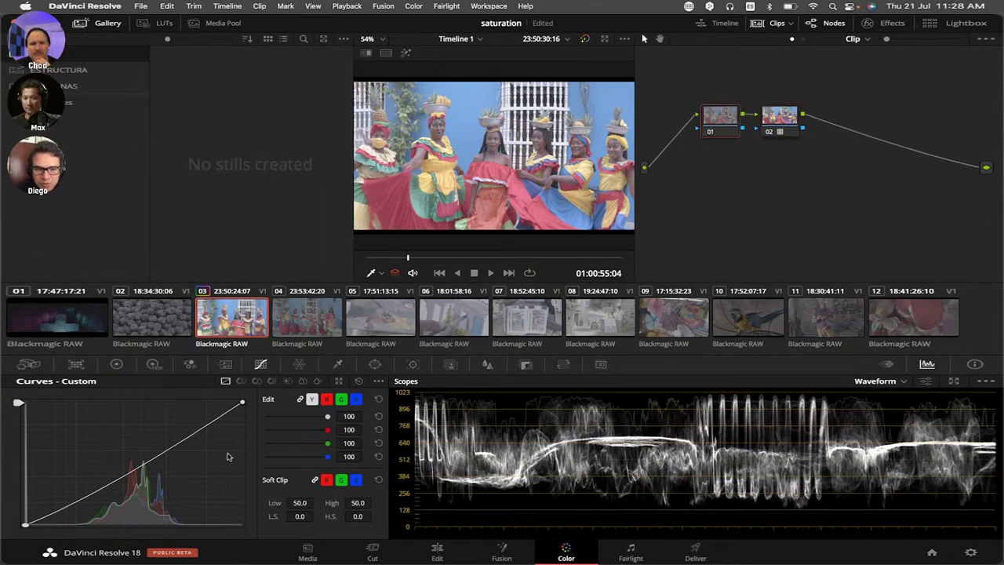
pyautogui.click(116, 364)
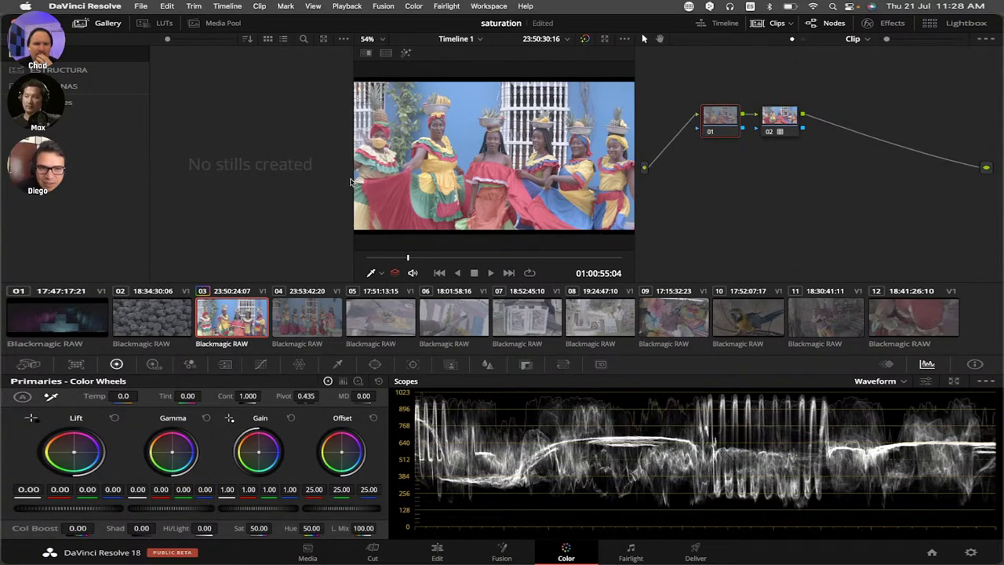
pyautogui.moveTo(351, 181); pyautogui.dragTo(305, 179)
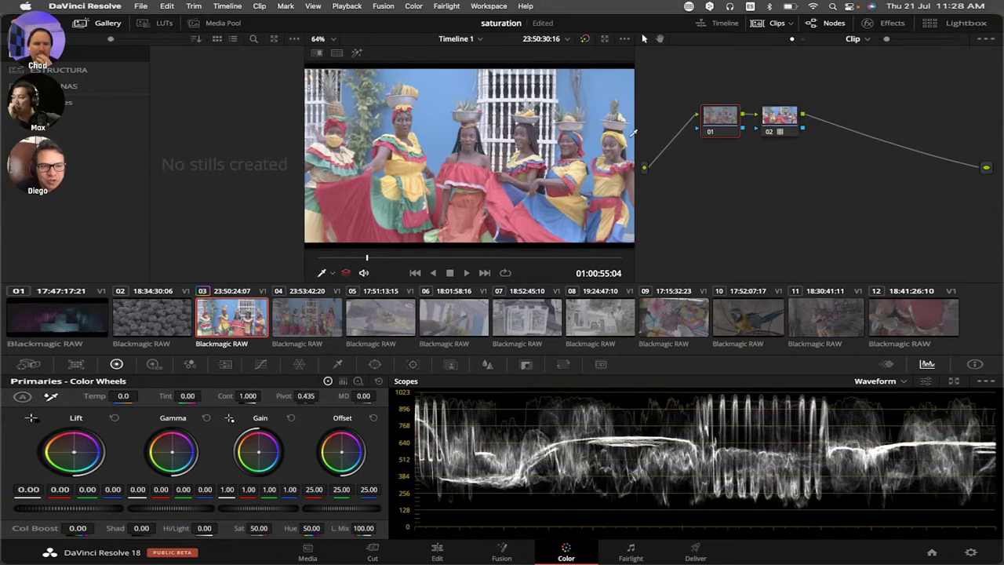
pyautogui.moveTo(633, 147); pyautogui.dragTo(611, 146)
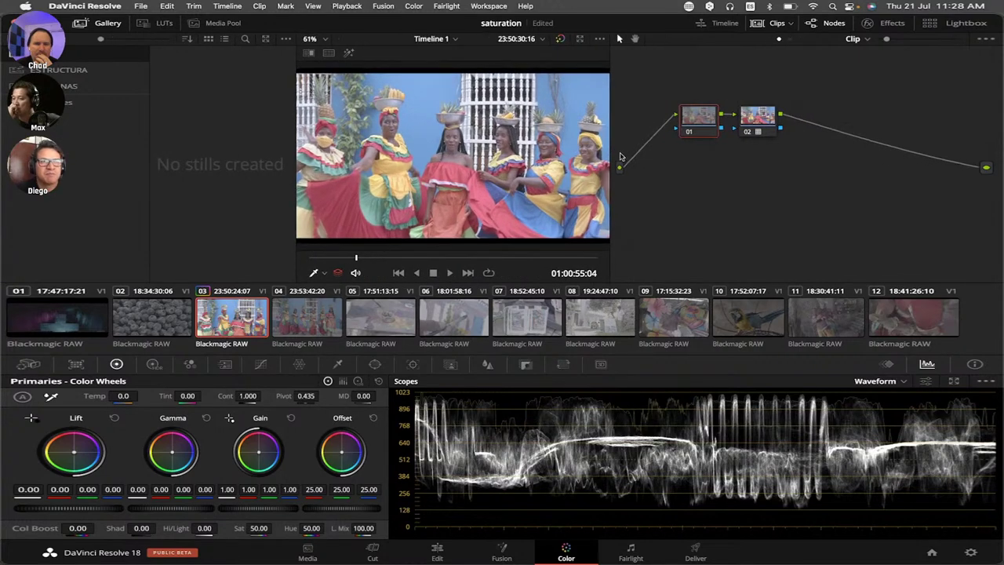
pyautogui.moveTo(755, 126); pyautogui.dragTo(790, 123)
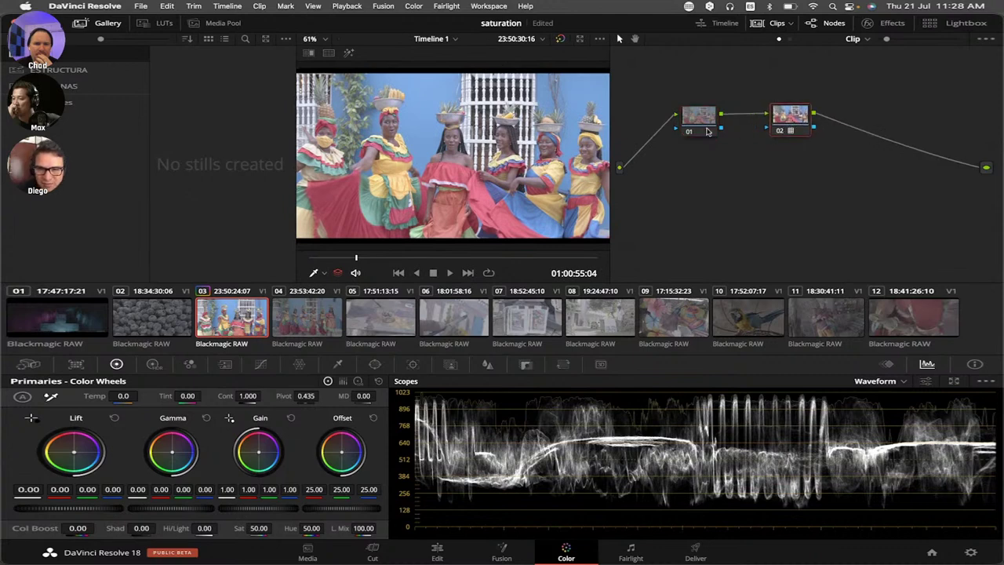
# - Label node 01 'BASE'
pyautogui.click(703, 123)
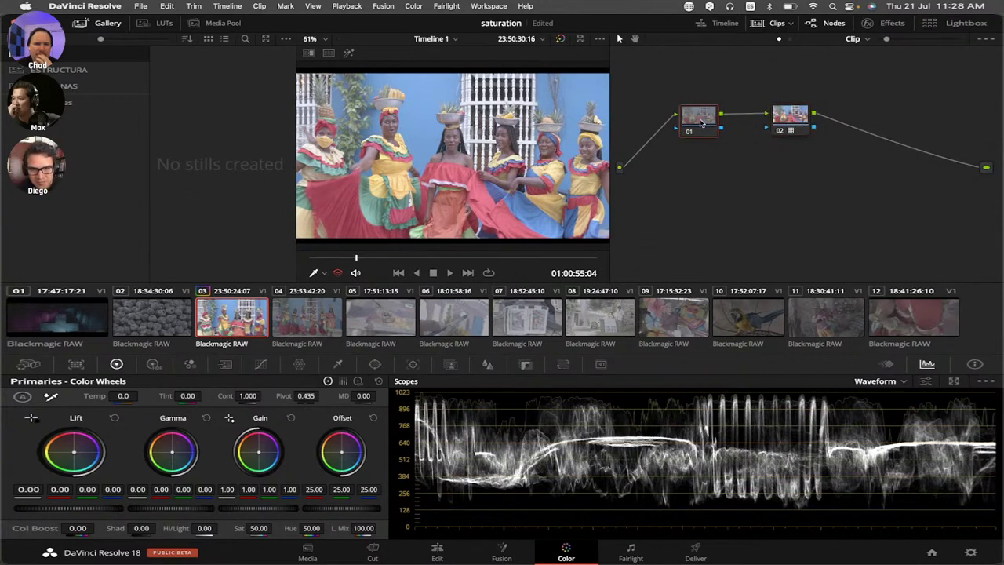
pyautogui.rightClick(701, 122)
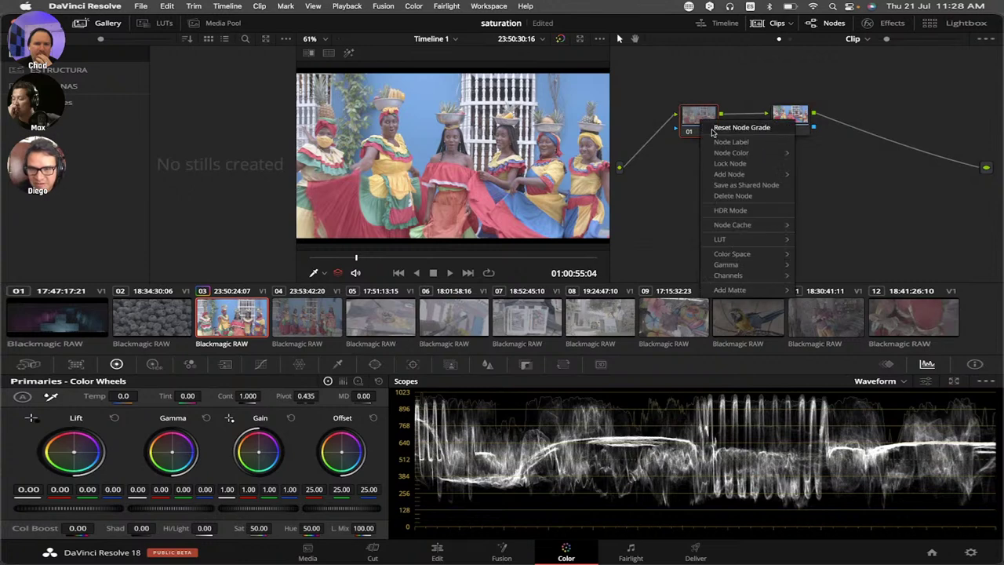
pyautogui.click(718, 142)
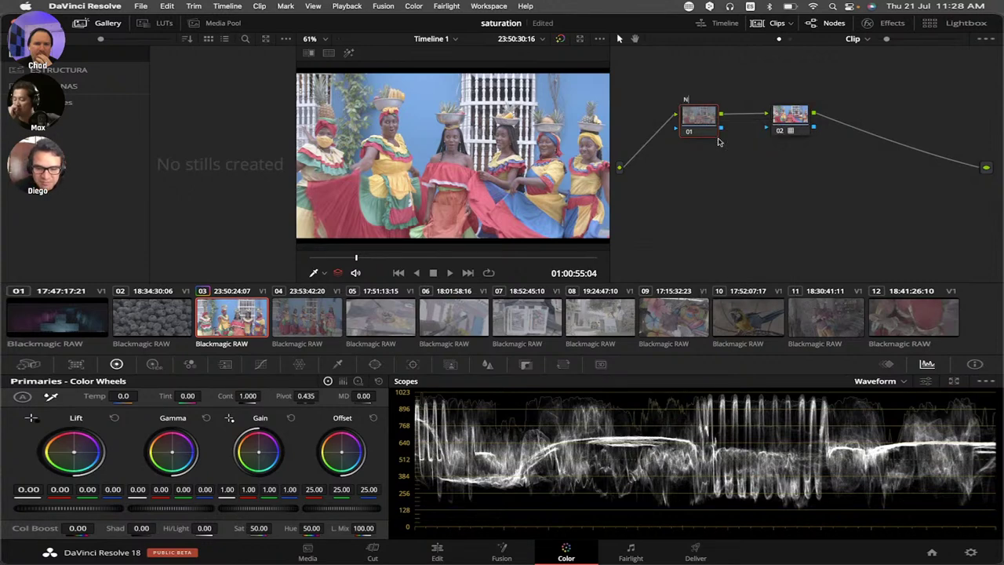
pyautogui.write('BASE')
pyautogui.press('Return')
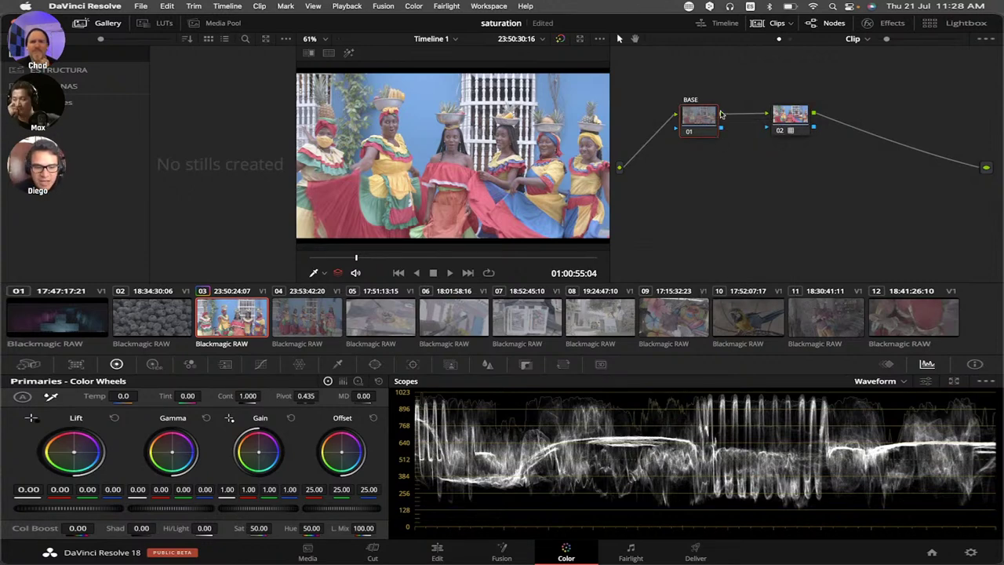
# - Add a serial node after BASE and label it 'LOOK'
pyautogui.hotkey('alt', 's')
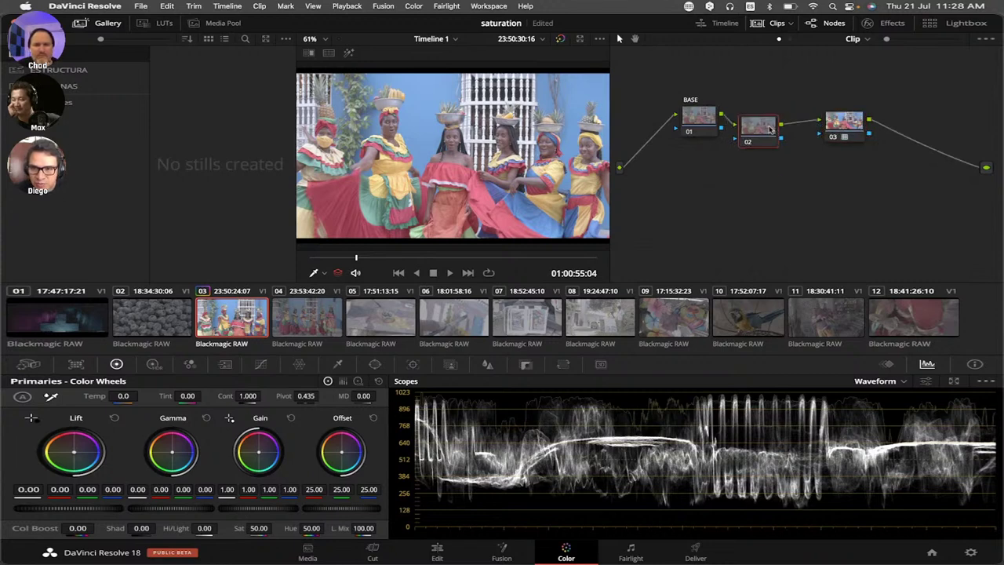
pyautogui.rightClick(770, 130)
pyautogui.click(778, 151)
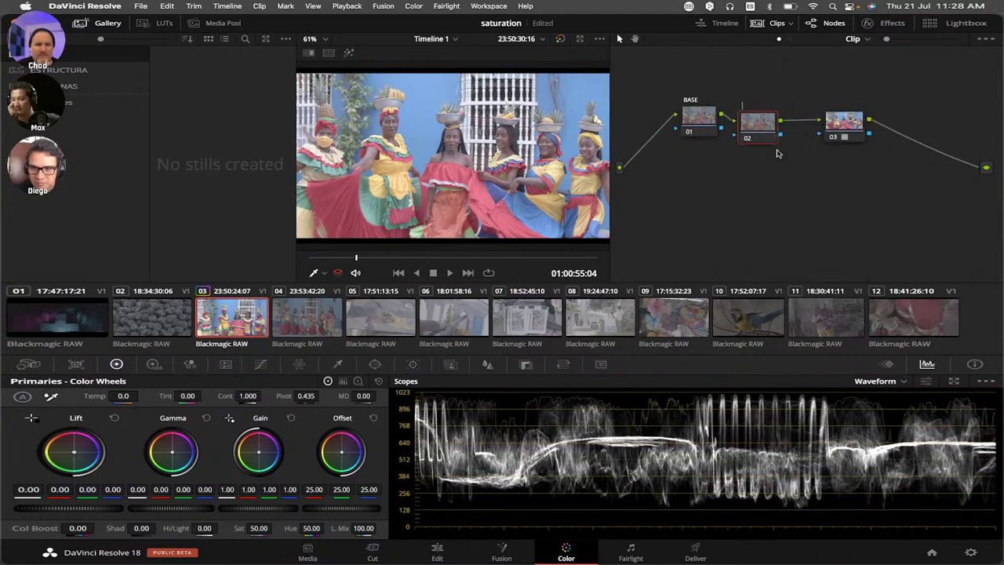
pyautogui.write('LOOK')
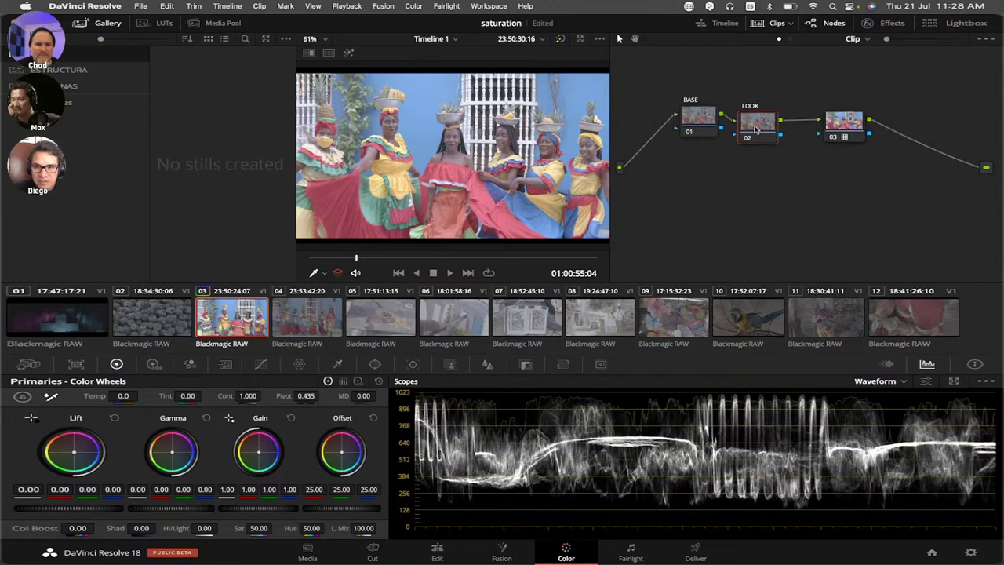
pyautogui.press('Return')
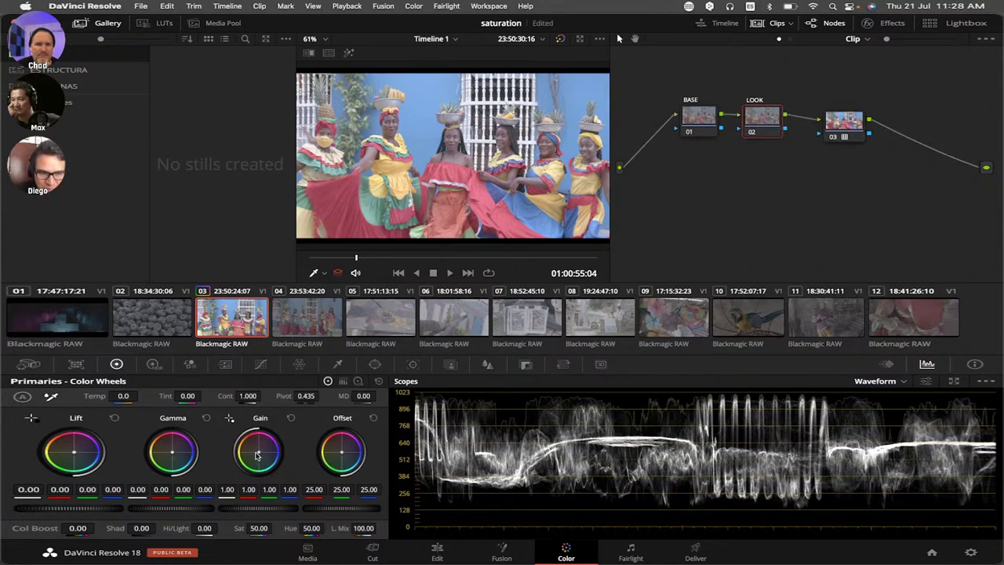
# - Warm LOOK's gain toward red-yellow (1.14/0.98/0.75) and insert a node between BASE and LOOK
pyautogui.moveTo(260, 452); pyautogui.dragTo(255, 452)
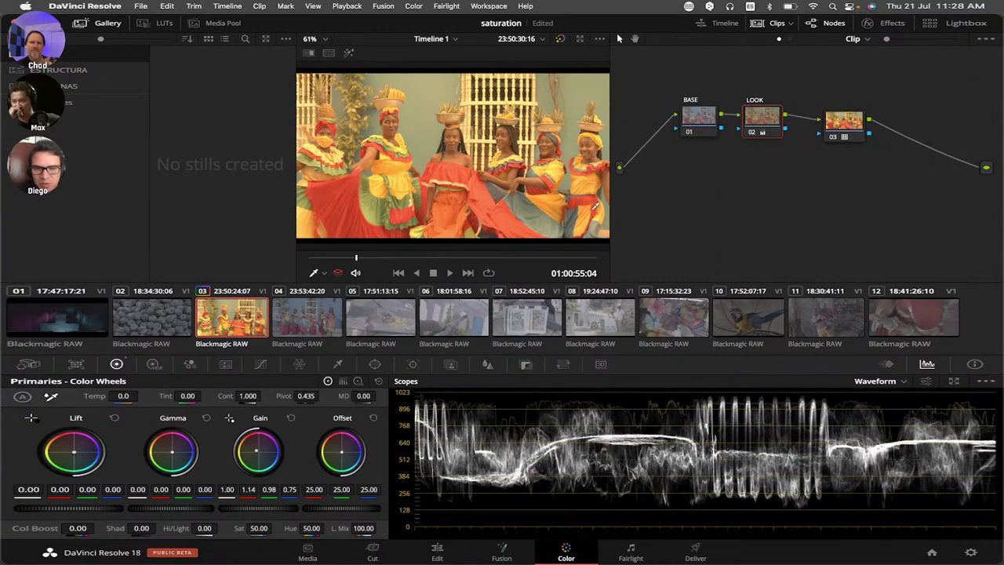
pyautogui.click(823, 127)
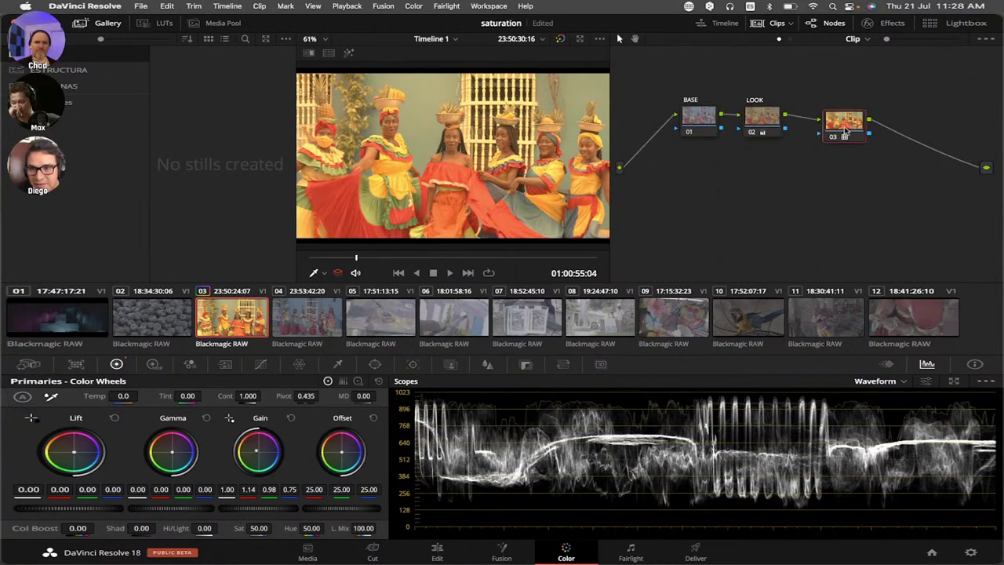
pyautogui.click(774, 127)
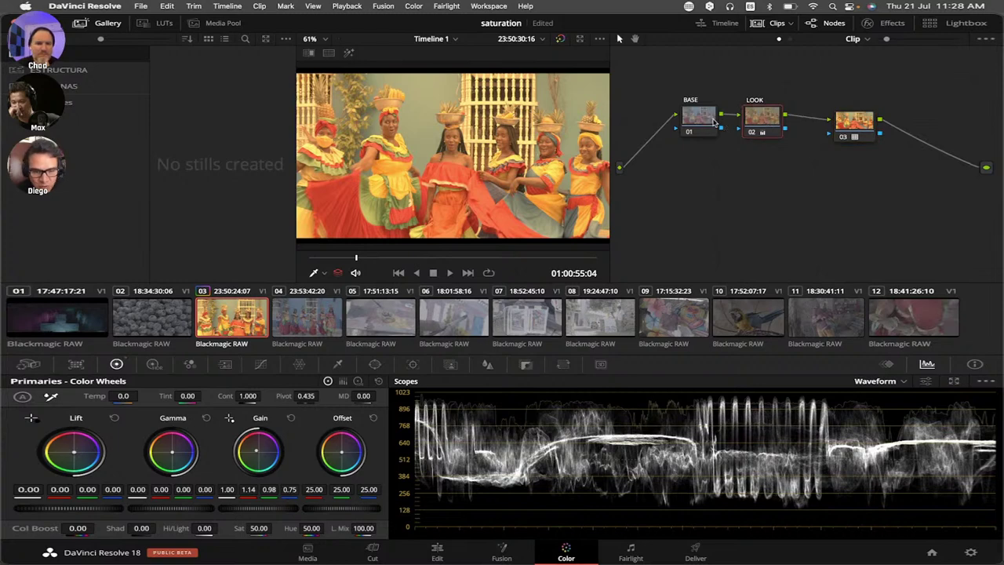
pyautogui.hotkey('shift', 's')
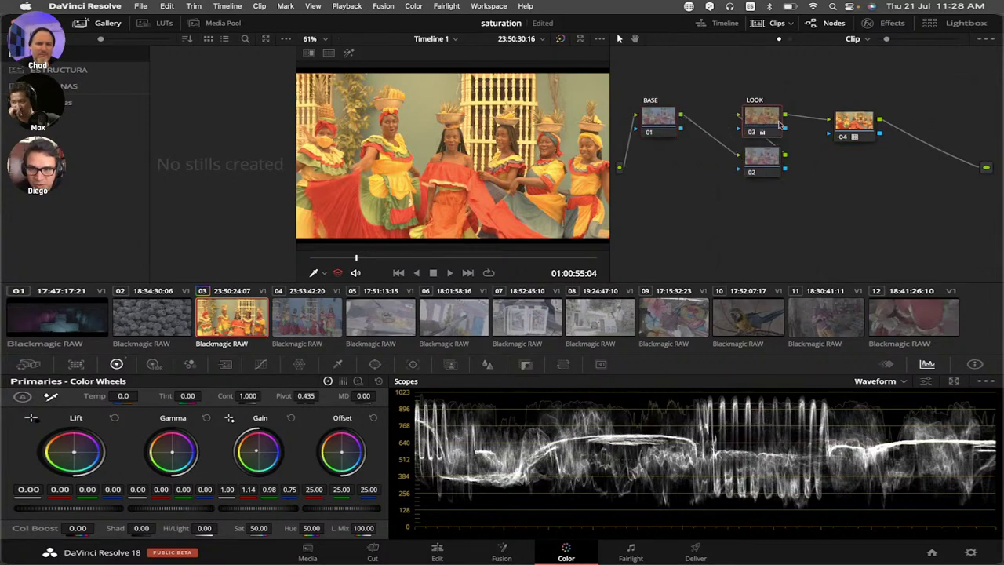
# - Label the new node 02 'SAT'
pyautogui.rightClick(726, 123)
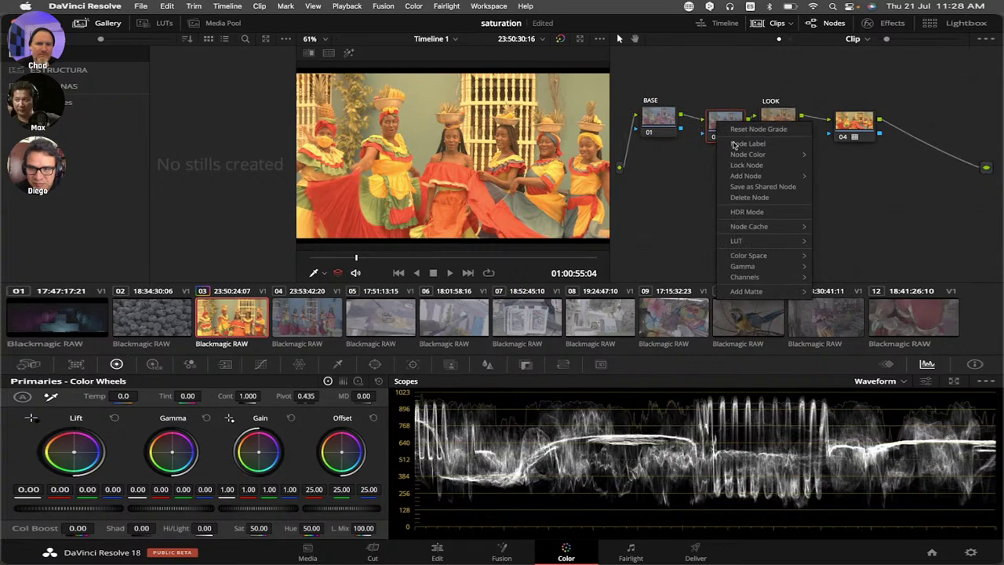
pyautogui.click(733, 144)
pyautogui.write('SAT')
pyautogui.press('Return')
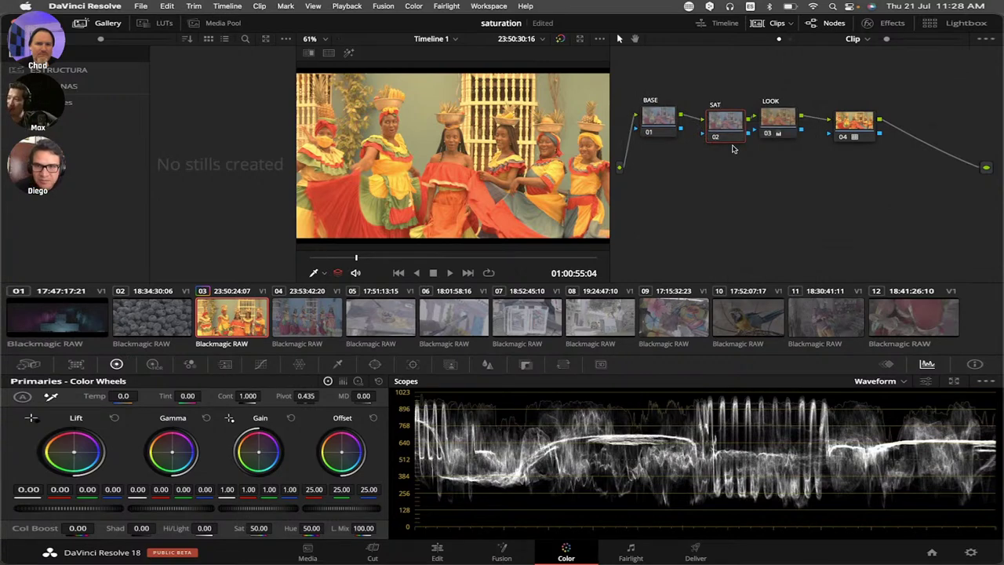
# - Bypass the LOOK node and raise SAT's saturation to 69
pyautogui.click(769, 124)
pyautogui.click(768, 133)
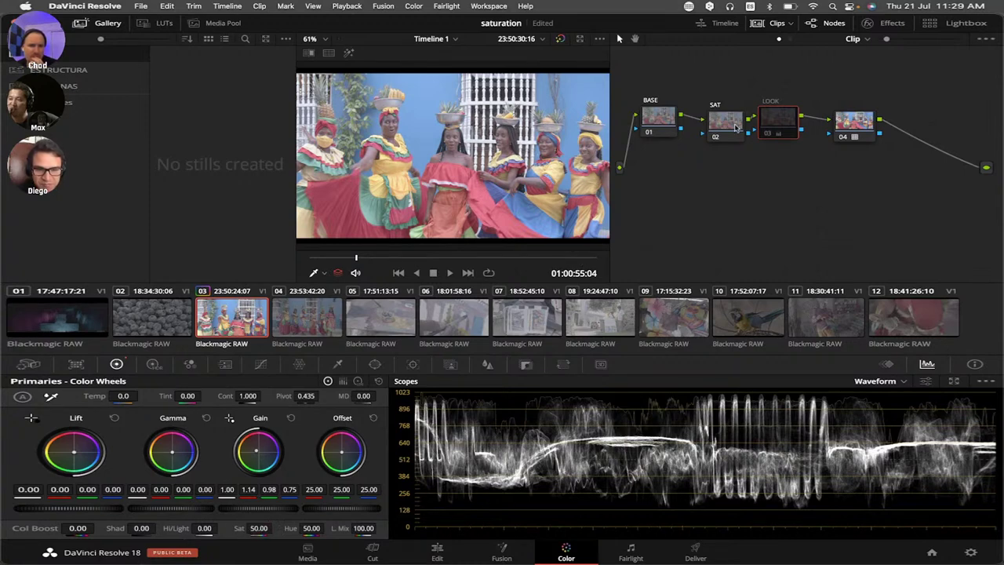
pyautogui.hotkey('shift', ';')
pyautogui.moveTo(259, 527); pyautogui.dragTo(277, 528)
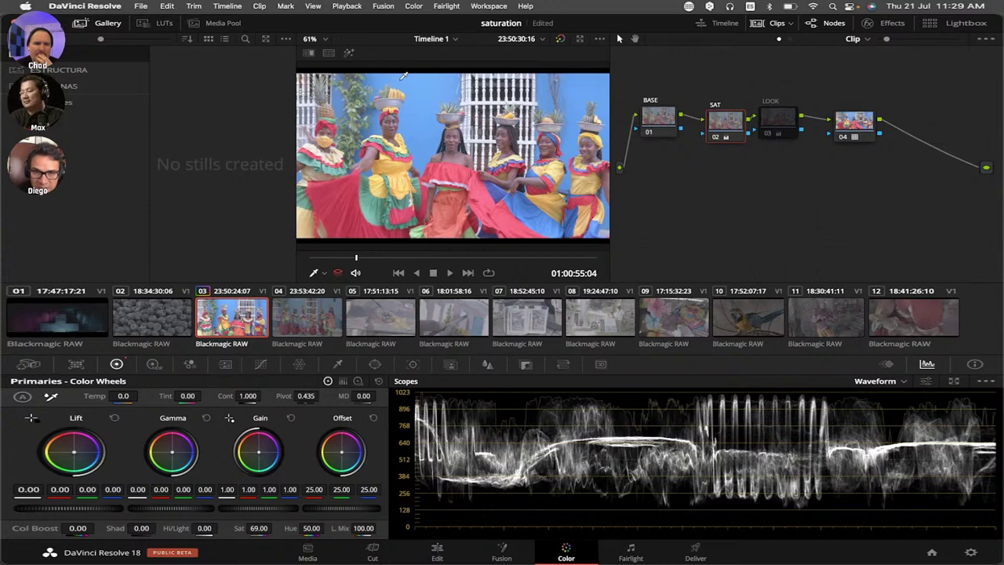
# - Re-enable LOOK, reset its gain, and warm it gently to 1.07/0.99/0.88
pyautogui.click(782, 136)
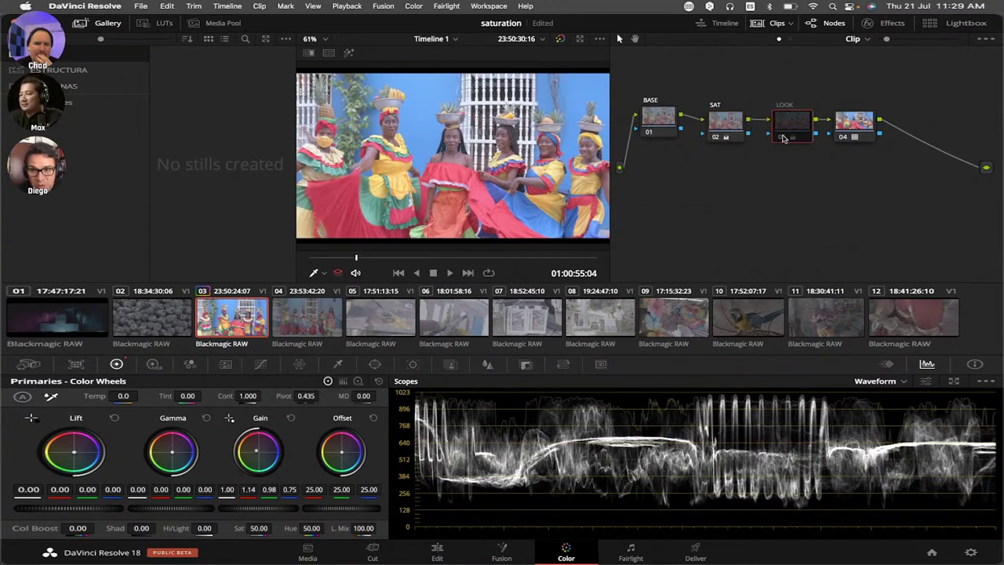
pyautogui.click(782, 139)
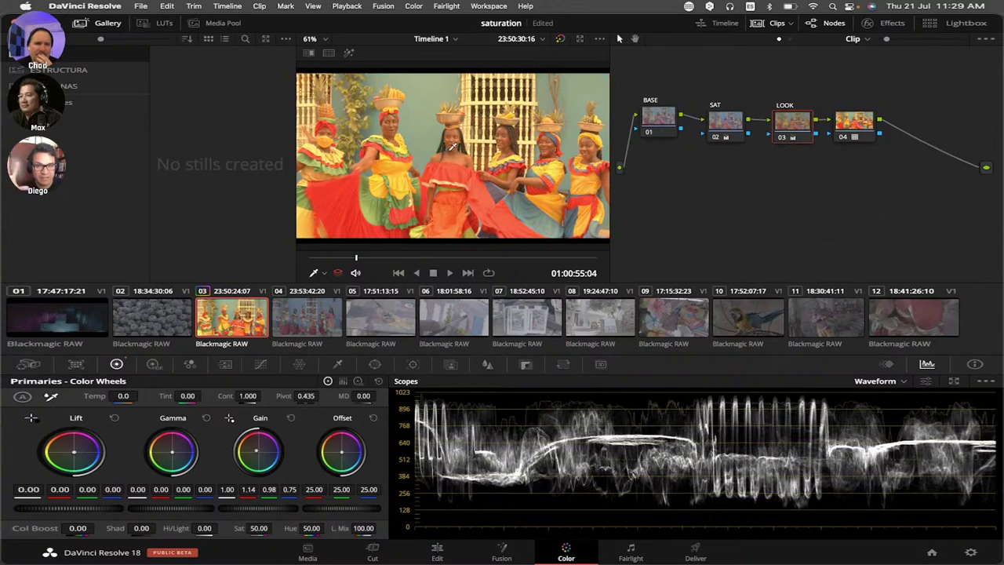
pyautogui.click(290, 418)
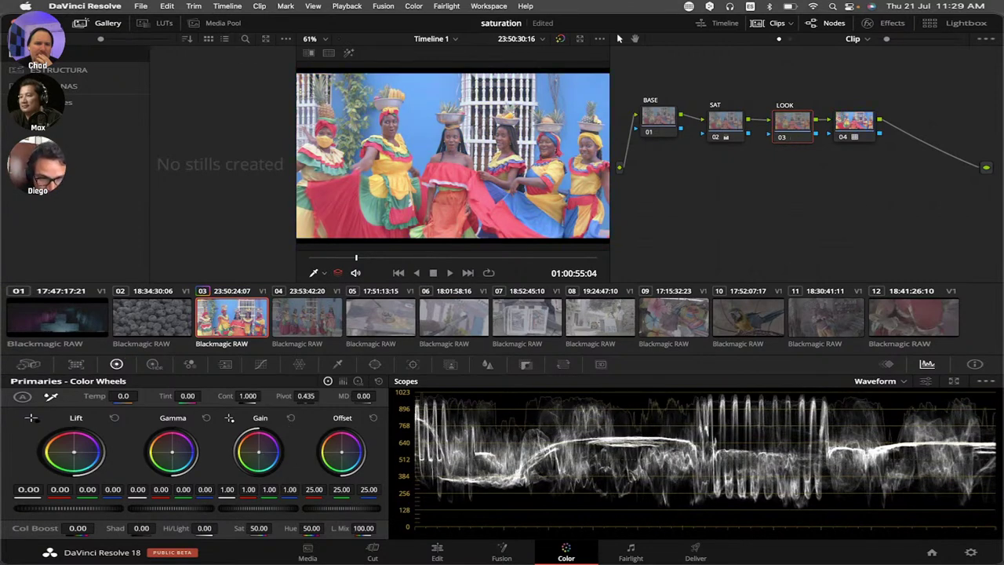
pyautogui.moveTo(258, 452); pyautogui.dragTo(257, 454)
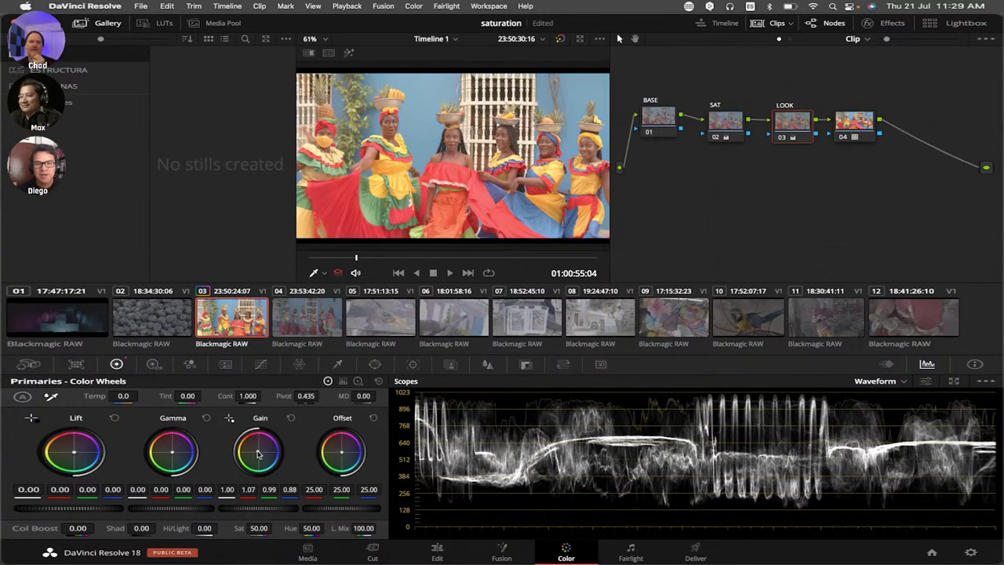
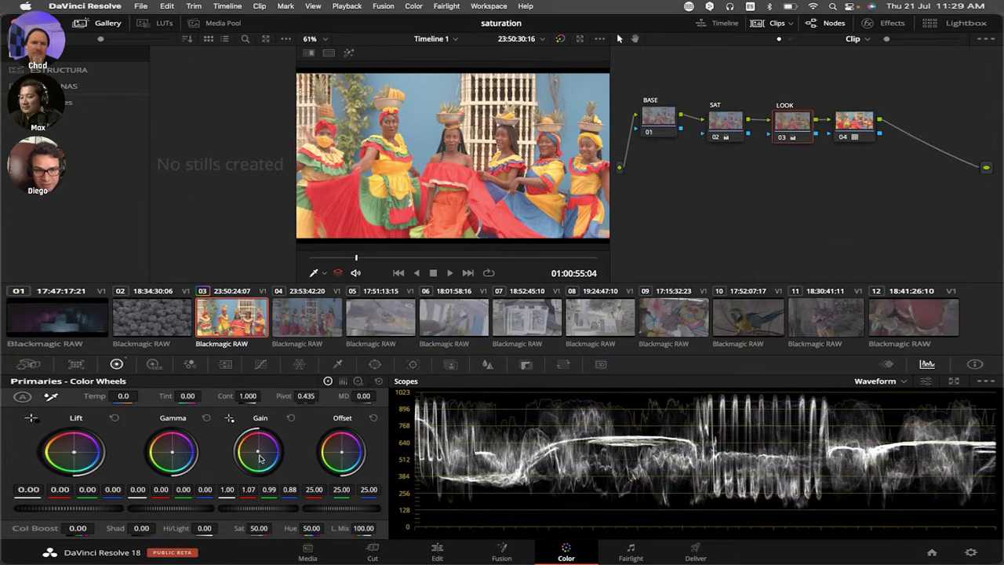
# - Warm the LOOK node's gain to 1.09/0.99/0.81, nudge SAT, and lift LOOK above the chain
pyautogui.moveTo(258, 451); pyautogui.dragTo(255, 449)
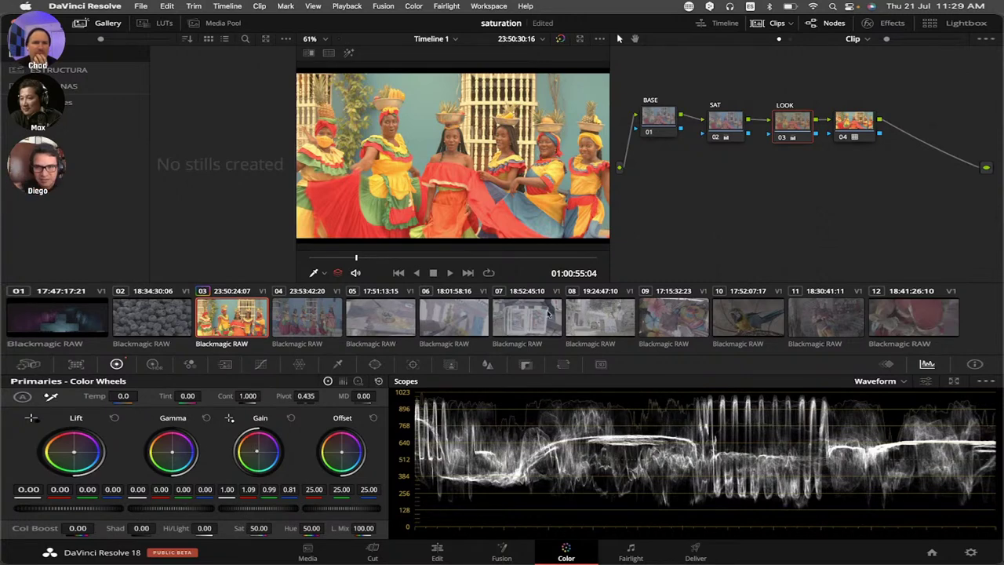
pyautogui.click(651, 126)
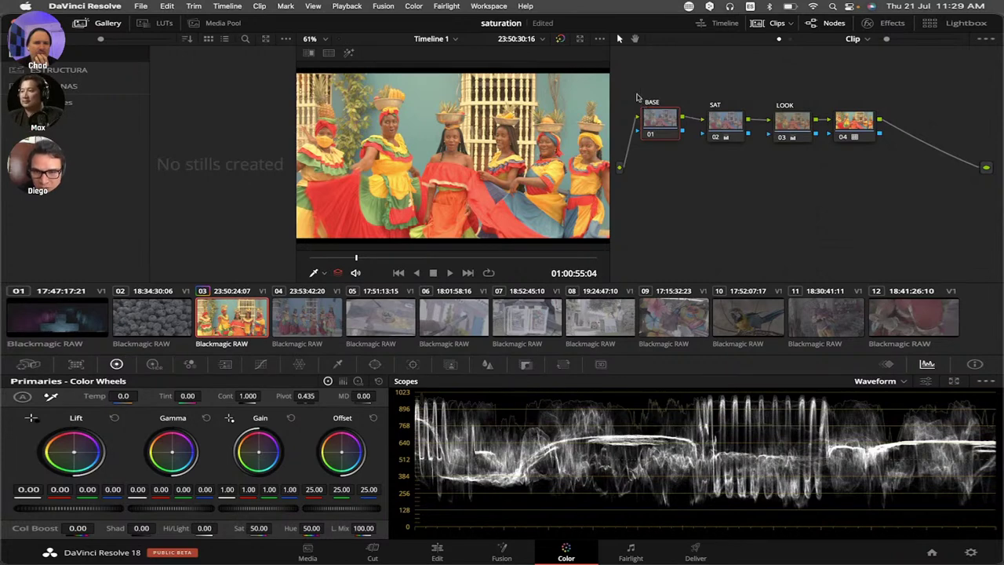
pyautogui.moveTo(717, 128); pyautogui.dragTo(721, 127)
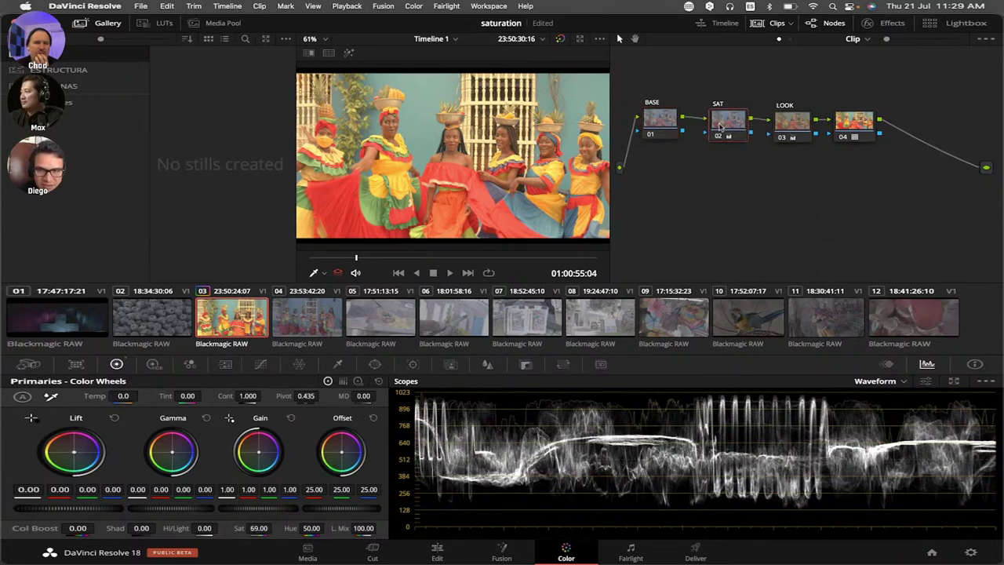
pyautogui.click(662, 120)
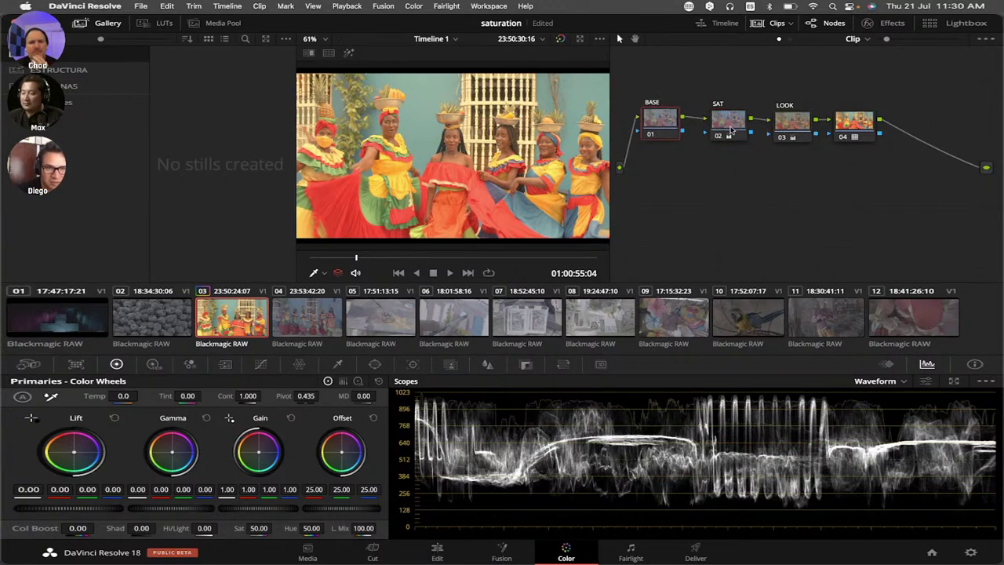
pyautogui.moveTo(732, 127); pyautogui.dragTo(723, 124)
pyautogui.moveTo(786, 130); pyautogui.dragTo(791, 104)
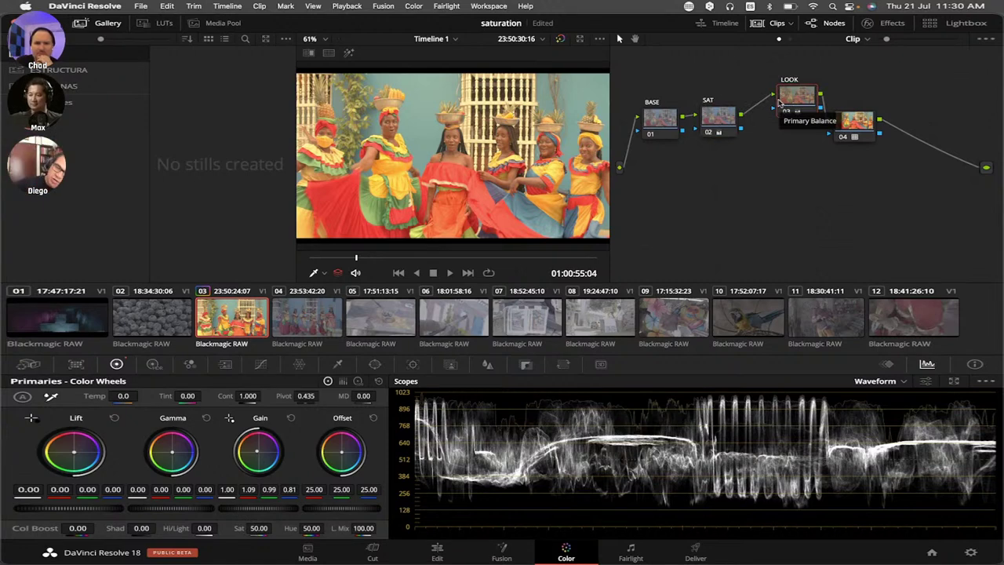
# - Move the LOOK node back between SAT and node 04, then disable SAT
pyautogui.moveTo(779, 102); pyautogui.dragTo(723, 132)
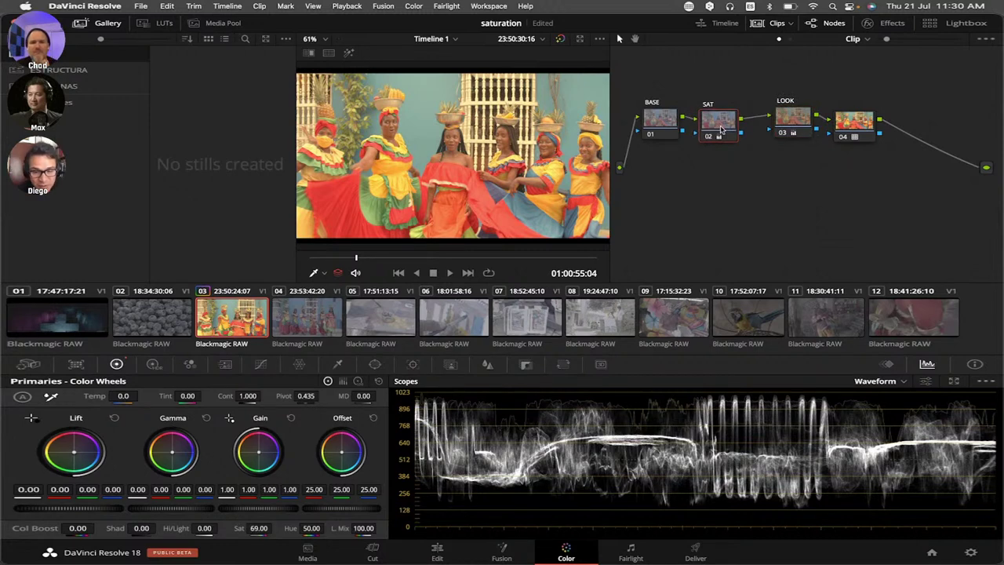
pyautogui.hotkey('ctrl', 'd')
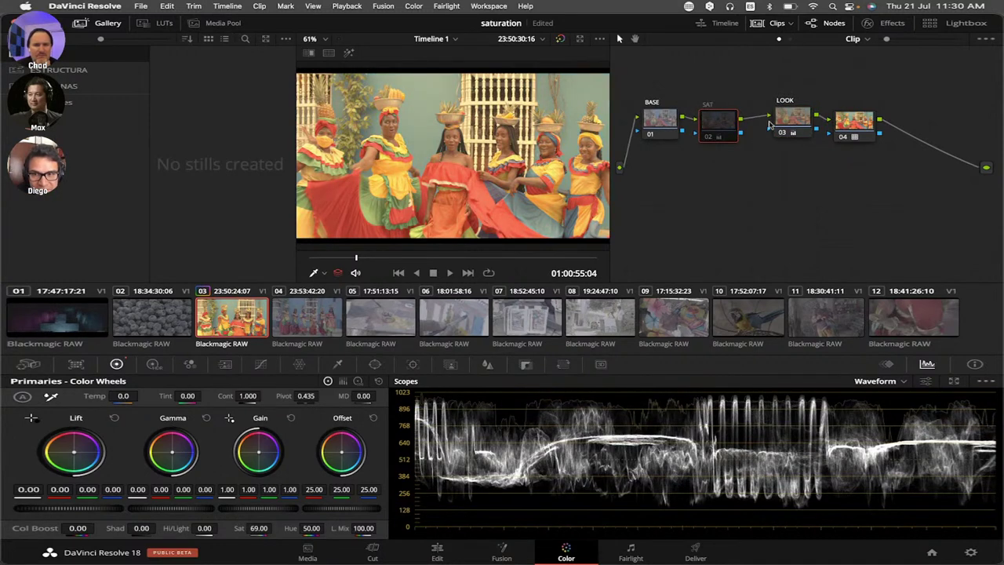
pyautogui.moveTo(789, 123); pyautogui.dragTo(779, 122)
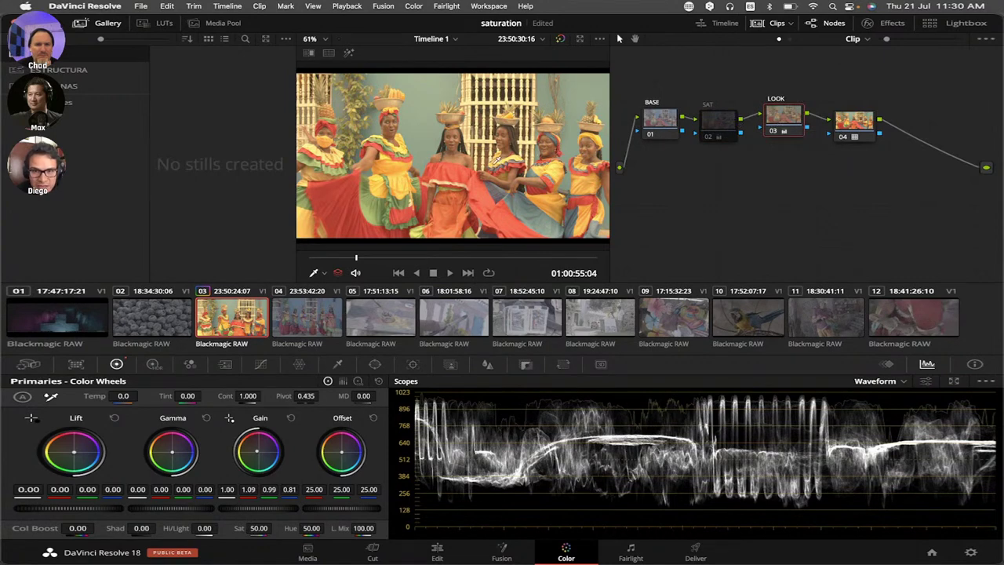
# - Toggle the SAT node off and on repeatedly with Ctrl+D to compare the image
pyautogui.click(721, 122)
pyautogui.hotkey('ctrl', 'd')
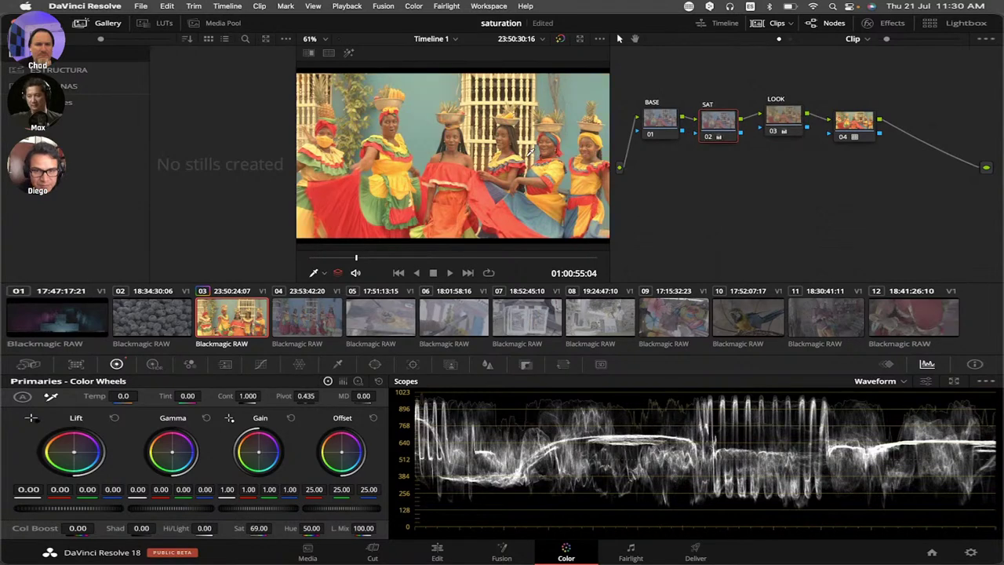
pyautogui.hotkey('ctrl', 'd')
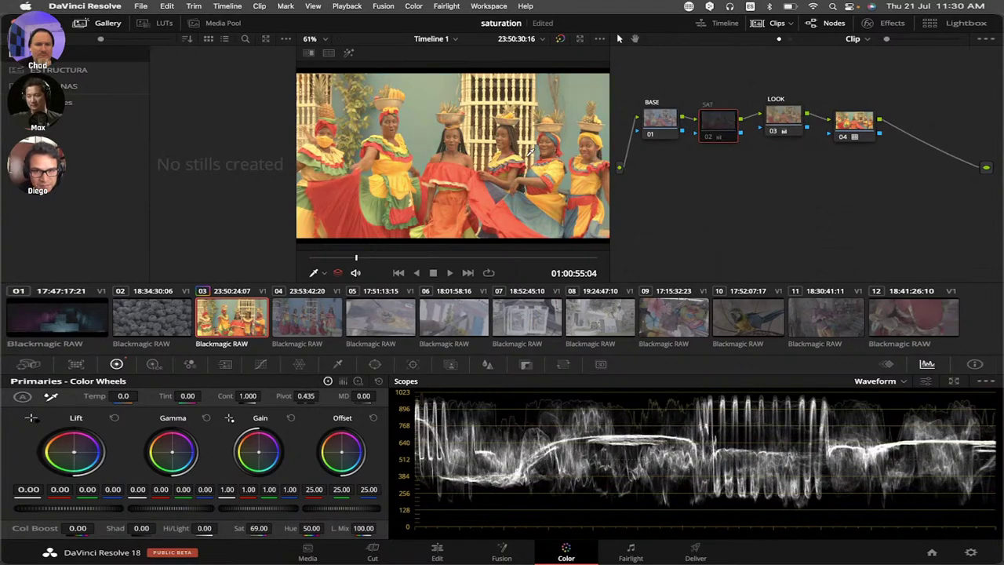
pyautogui.hotkey('ctrl', 'd')
pyautogui.hotkey('ctrl', 'd')
pyautogui.hotkey('ctrl', 'd')
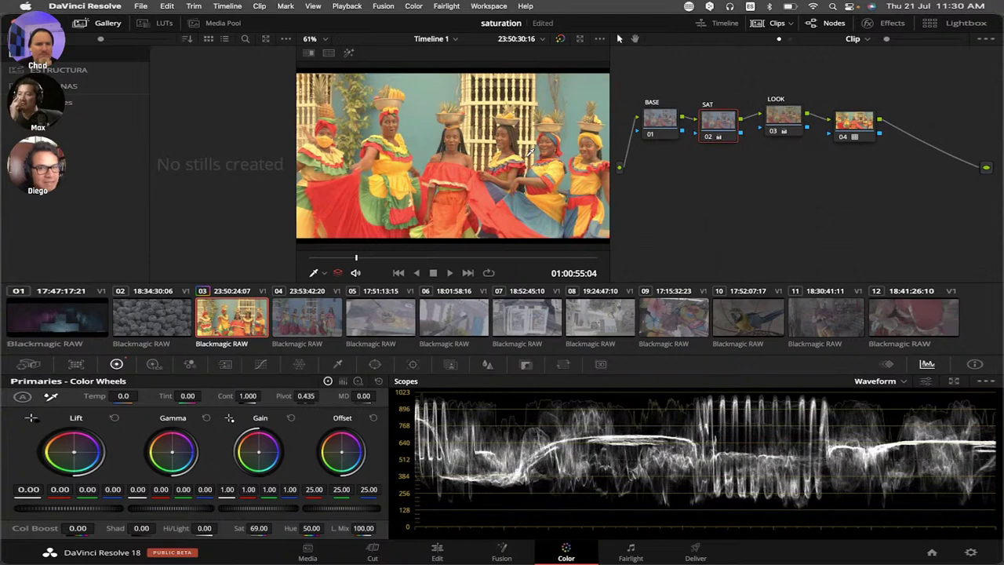
pyautogui.hotkey('ctrl', 'd')
pyautogui.hotkey('ctrl', 'd')
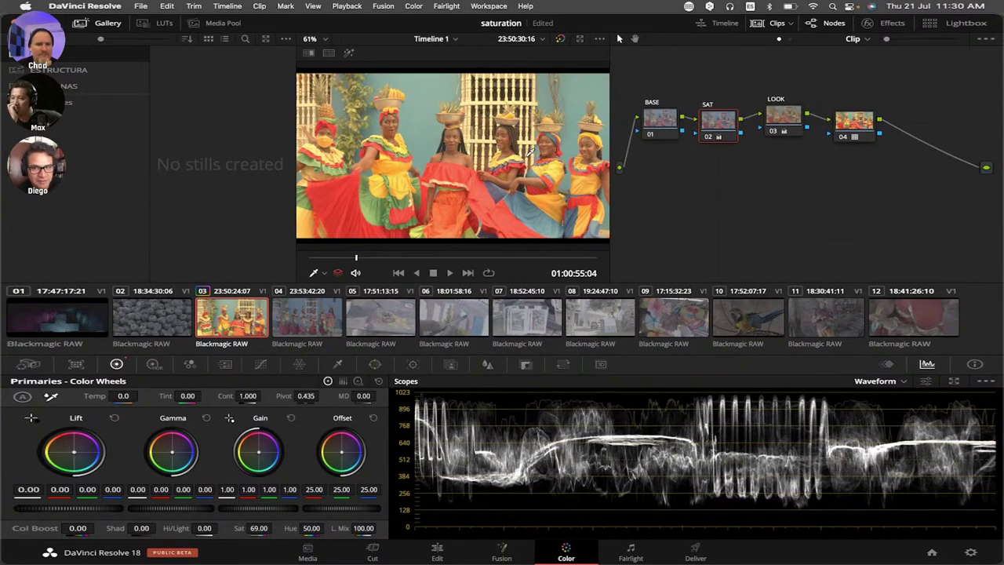
pyautogui.hotkey('ctrl', 'd')
pyautogui.hotkey('ctrl', 'd')
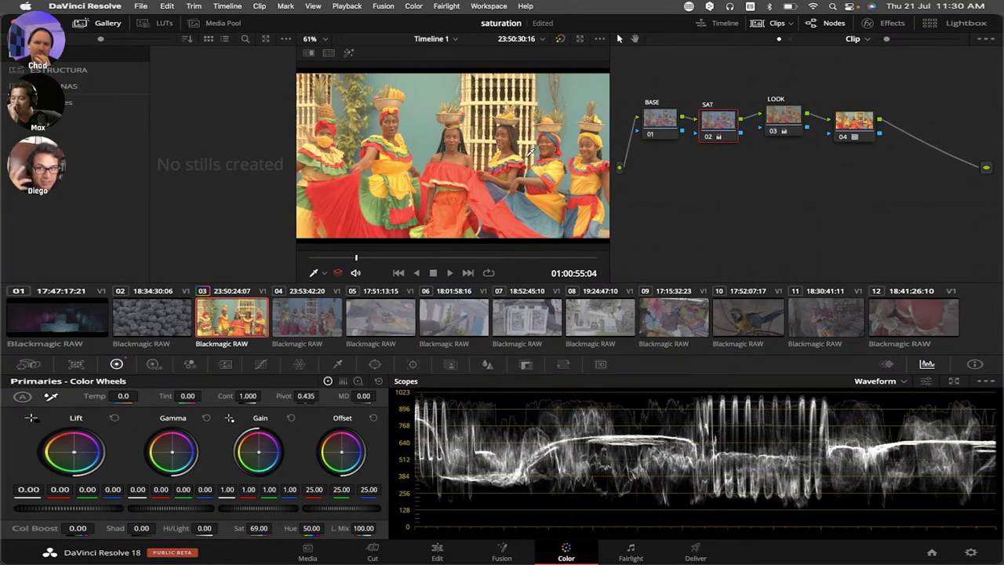
# - Reset the SAT node's grade and push its red, green and blue gain to 1.49 on Color Bars
pyautogui.rightClick(732, 135)
pyautogui.click(733, 137)
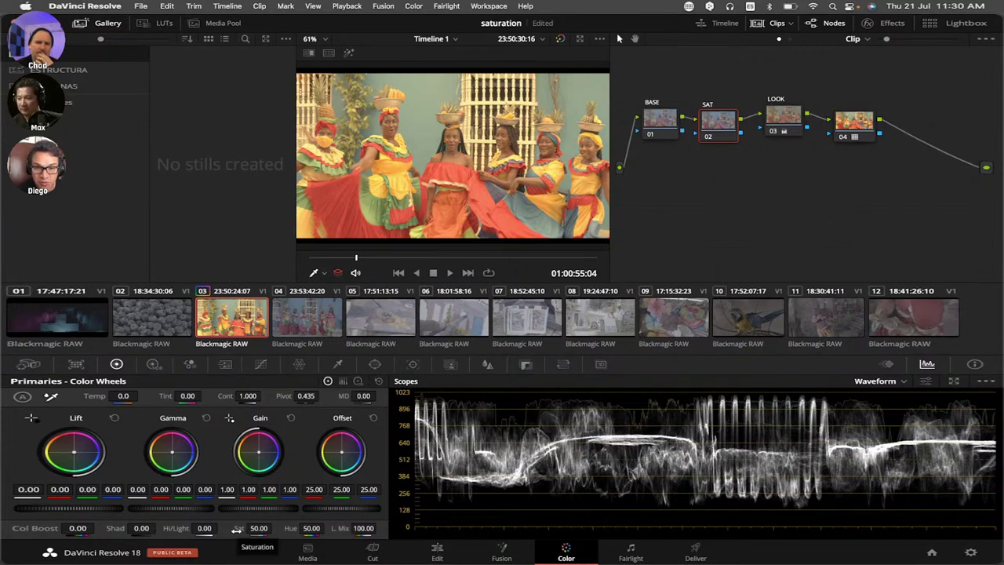
pyautogui.click(342, 382)
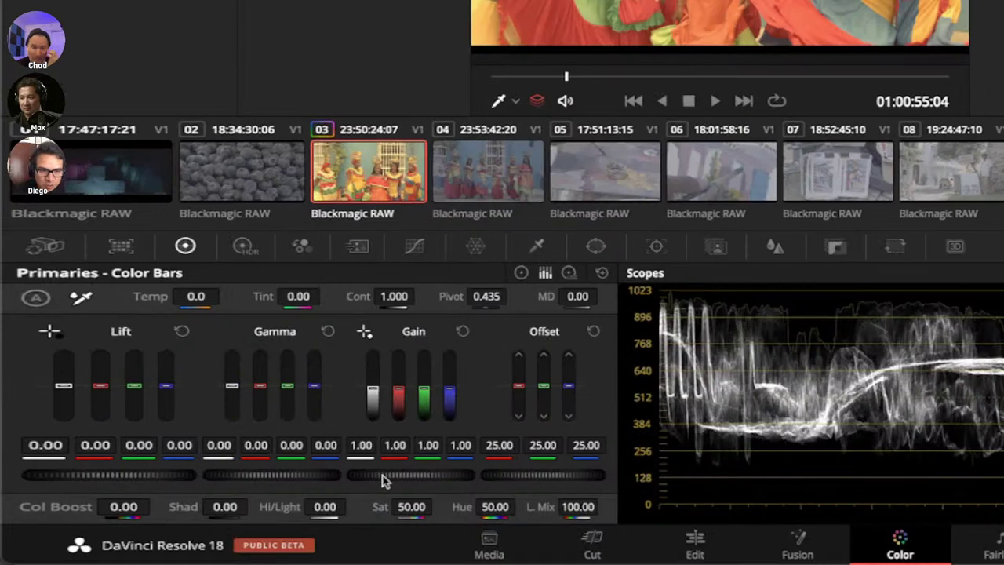
pyautogui.moveTo(239, 508); pyautogui.dragTo(255, 508)
pyautogui.moveTo(376, 475); pyautogui.dragTo(408, 480)
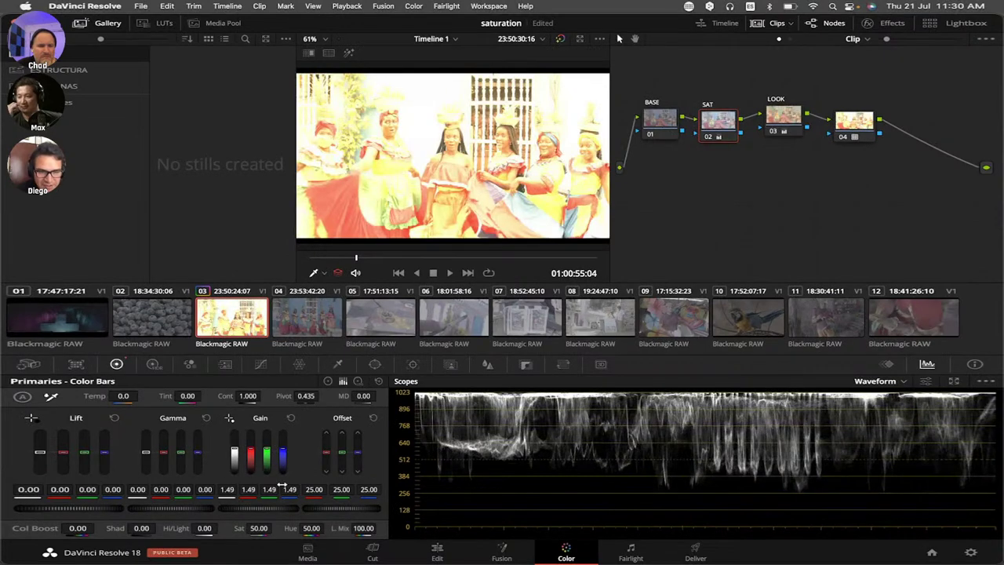
pyautogui.doubleClick(229, 499)
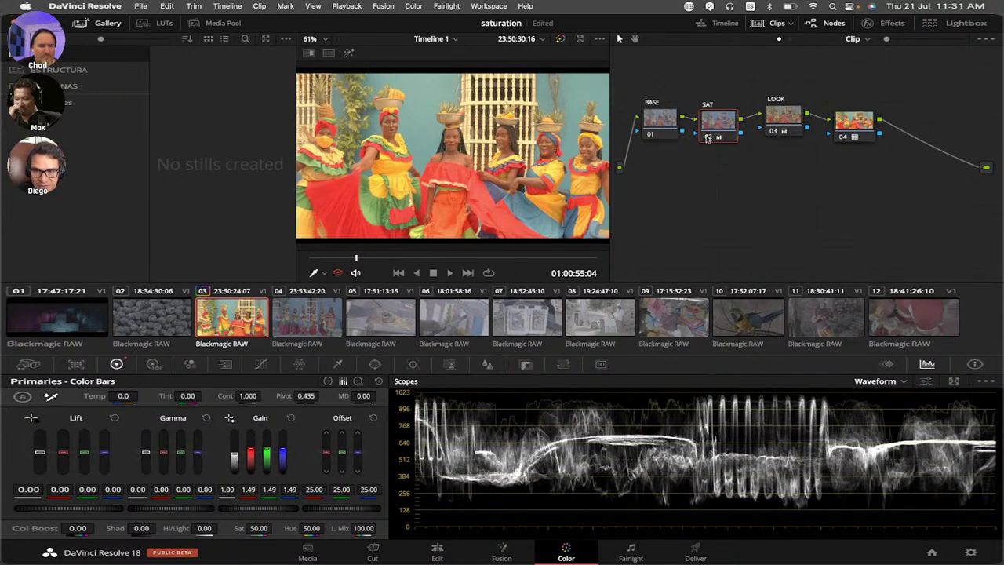
# - Toggle the SAT node off and on to compare, leave it enabled, and save the project
pyautogui.click(707, 139)
pyautogui.click(708, 139)
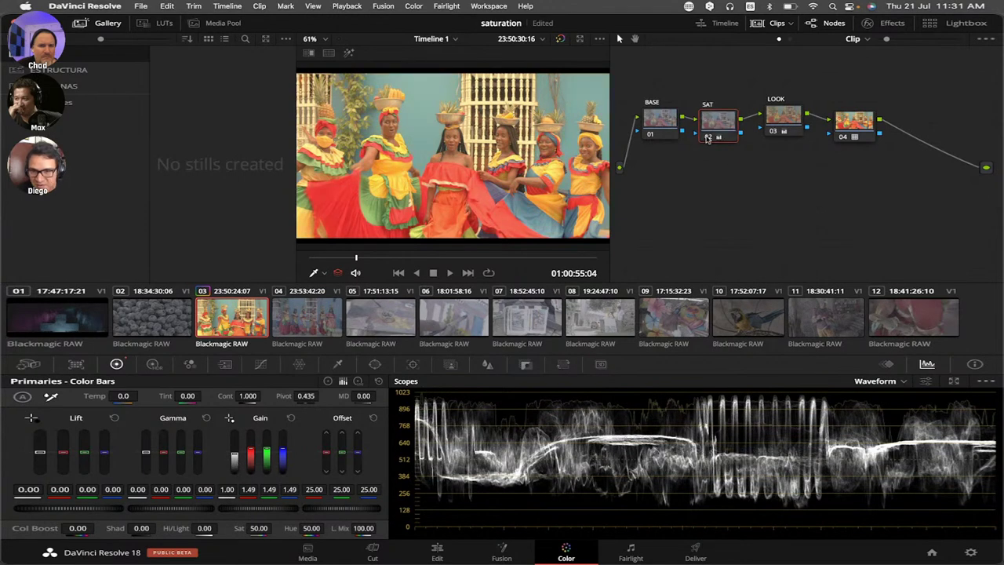
pyautogui.click(708, 139)
pyautogui.click(707, 137)
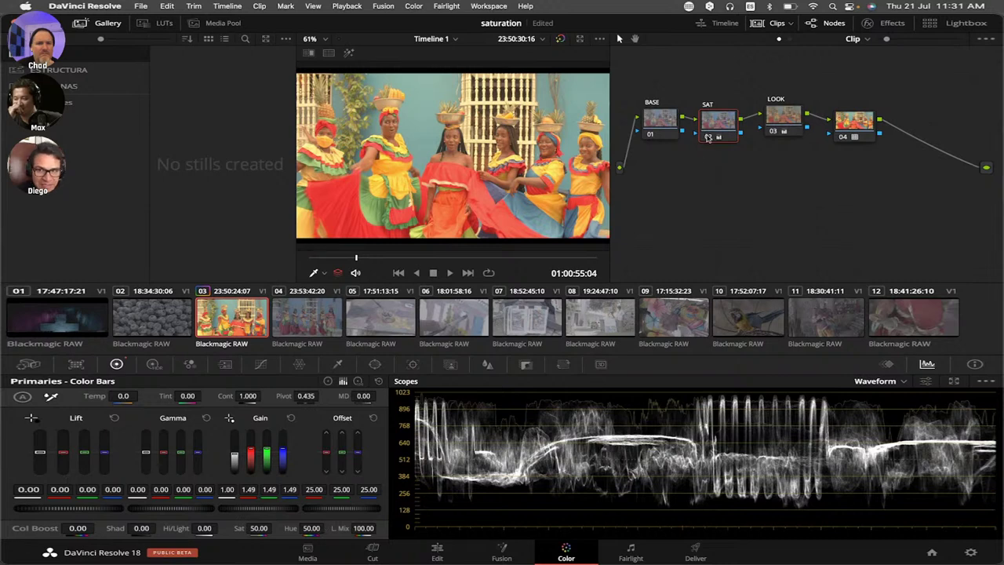
pyautogui.click(707, 137)
pyautogui.click(707, 137)
pyautogui.click(708, 138)
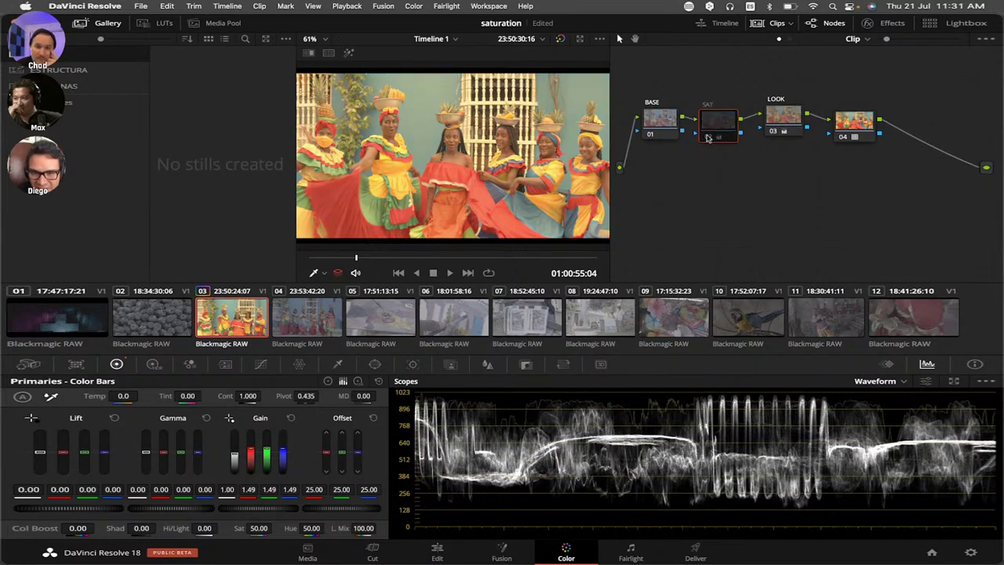
pyautogui.click(706, 138)
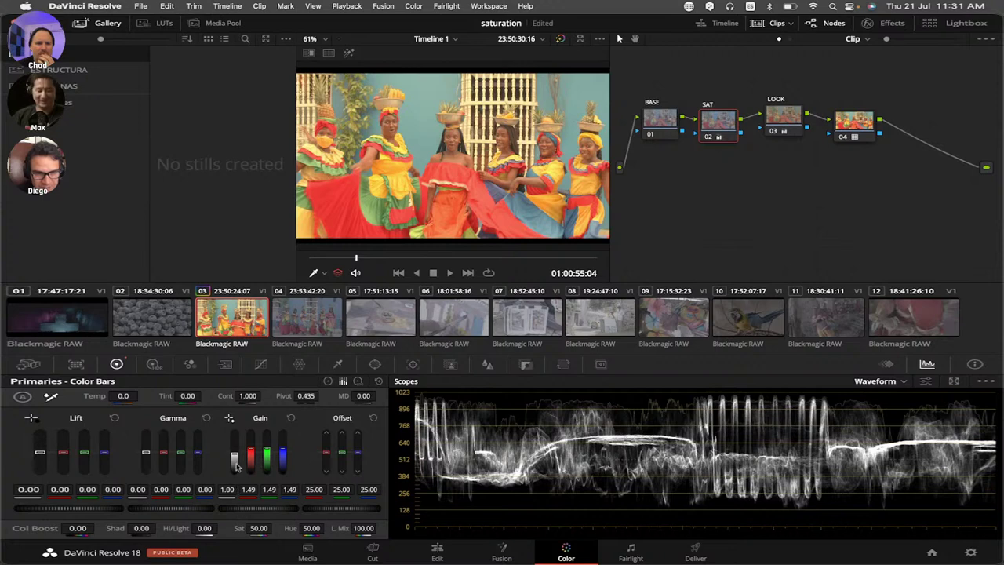
pyautogui.press('super+s')
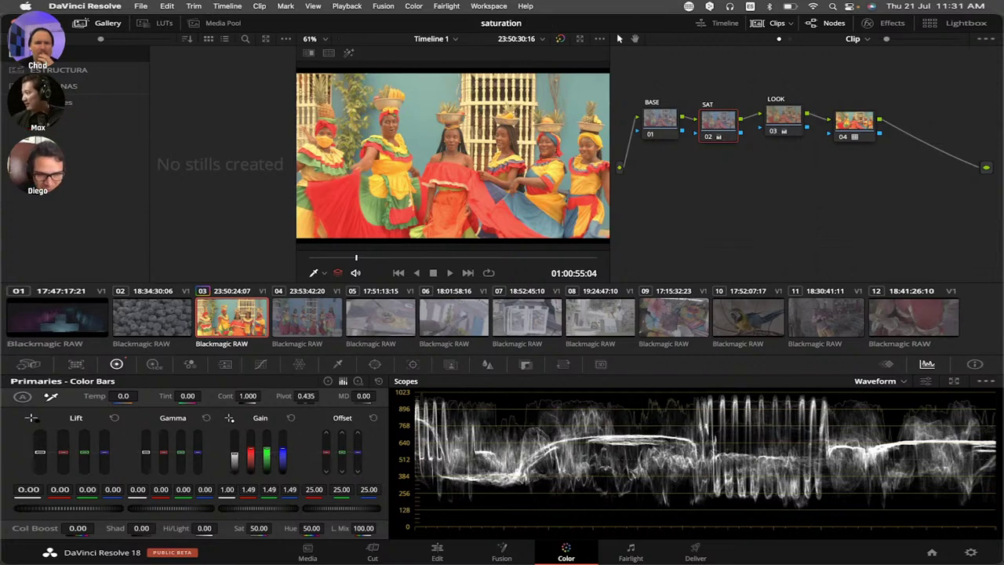
# - Raise the SAT node's RGB gain to 1.76 and lower its key output gain to 0.586
pyautogui.moveTo(268, 513); pyautogui.dragTo(287, 511)
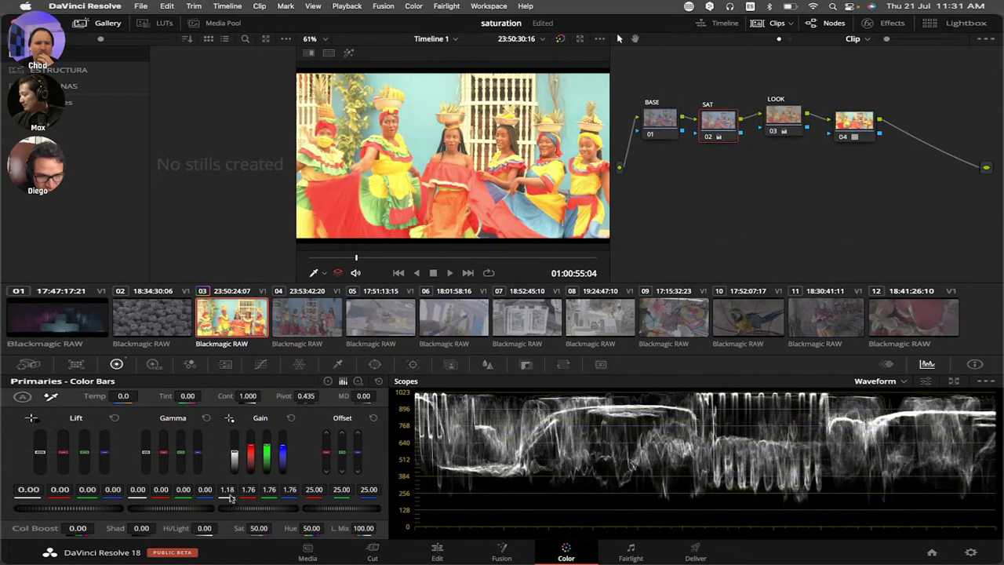
pyautogui.doubleClick(227, 492)
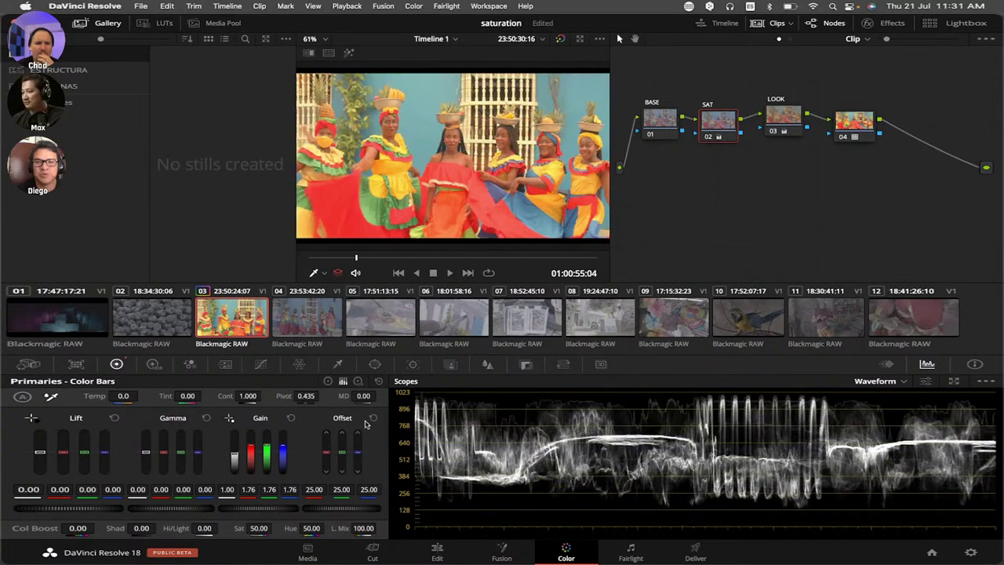
pyautogui.click(526, 364)
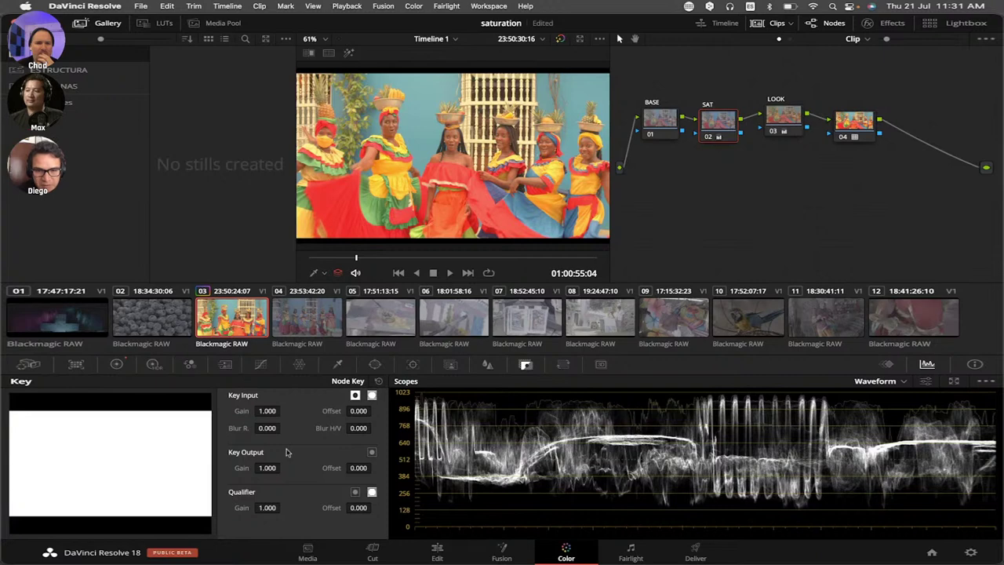
pyautogui.moveTo(269, 467)
pyautogui.mouseDown()
pyautogui.moveTo(196, 467)
pyautogui.moveTo(253, 467)
pyautogui.mouseUp()
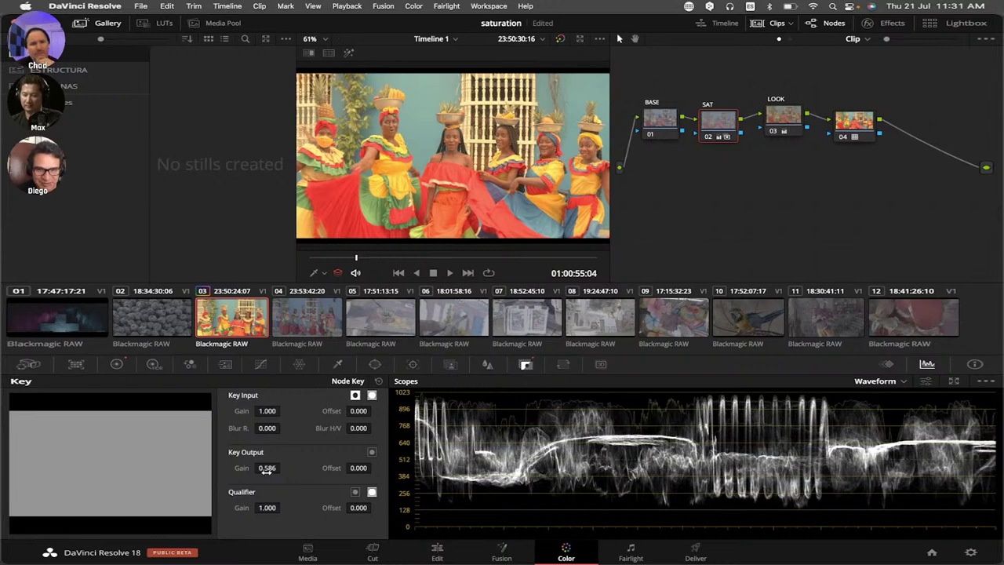
# - Raise the SAT node's gain further on Color Bars, then set its key output gain to 0.509
pyautogui.click(118, 364)
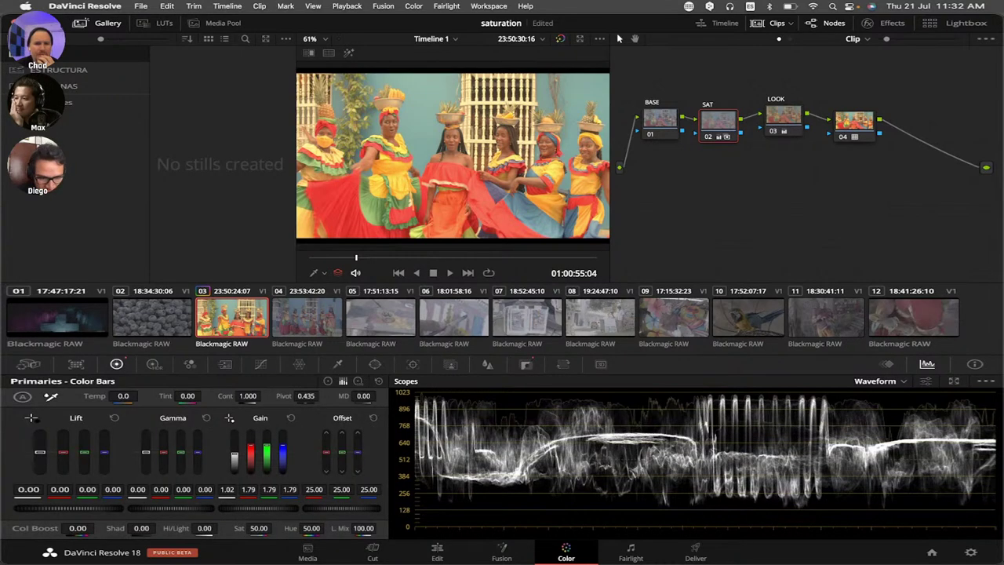
pyautogui.moveTo(203, 503); pyautogui.dragTo(229, 502)
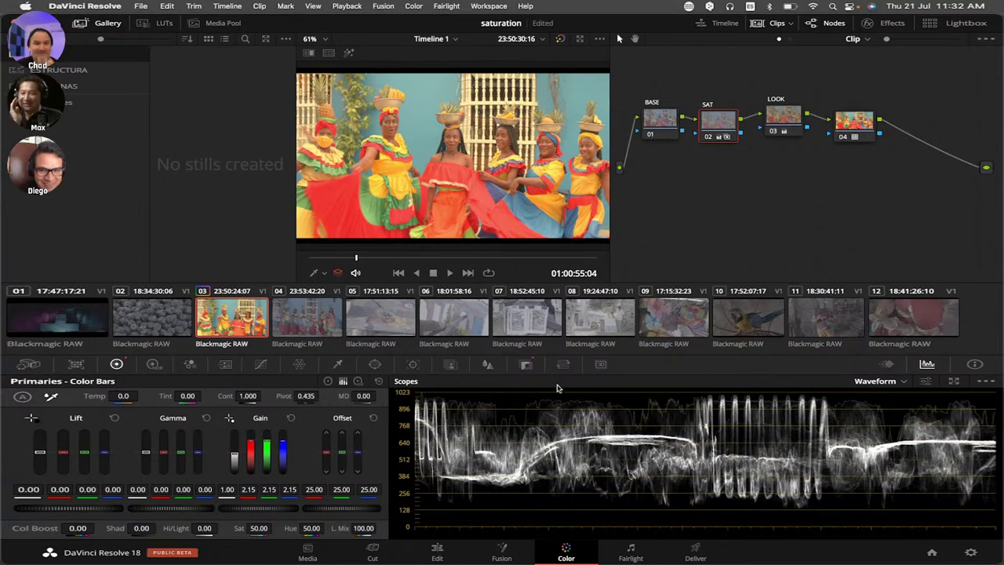
pyautogui.click(526, 364)
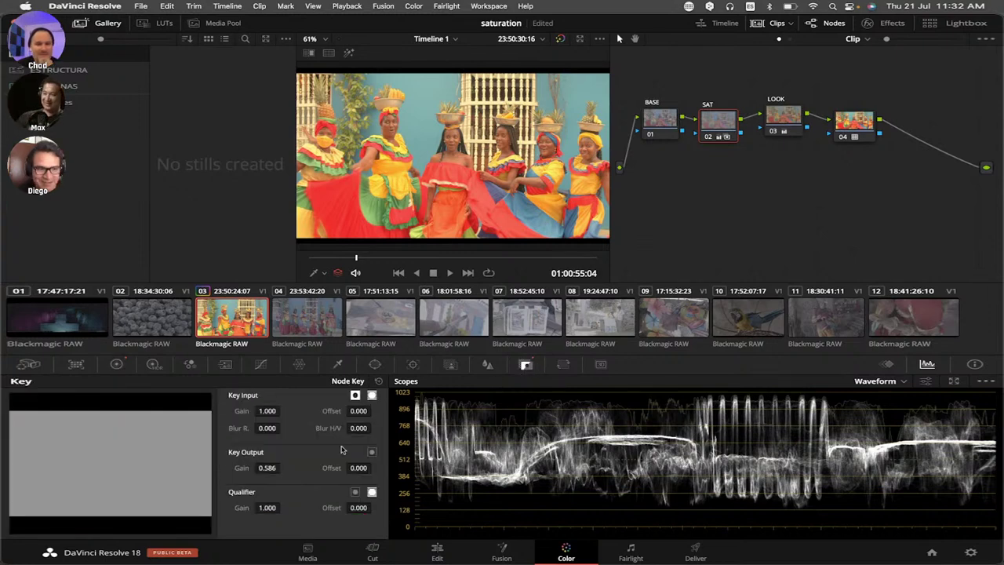
pyautogui.moveTo(270, 468)
pyautogui.mouseDown()
pyautogui.moveTo(238, 467)
pyautogui.moveTo(275, 468)
pyautogui.mouseUp()
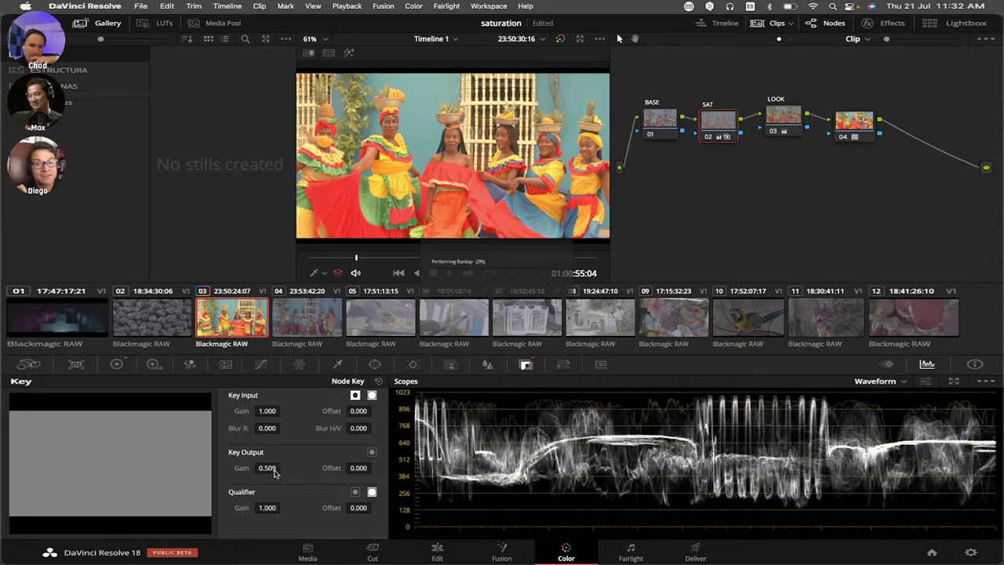
pyautogui.click(275, 469)
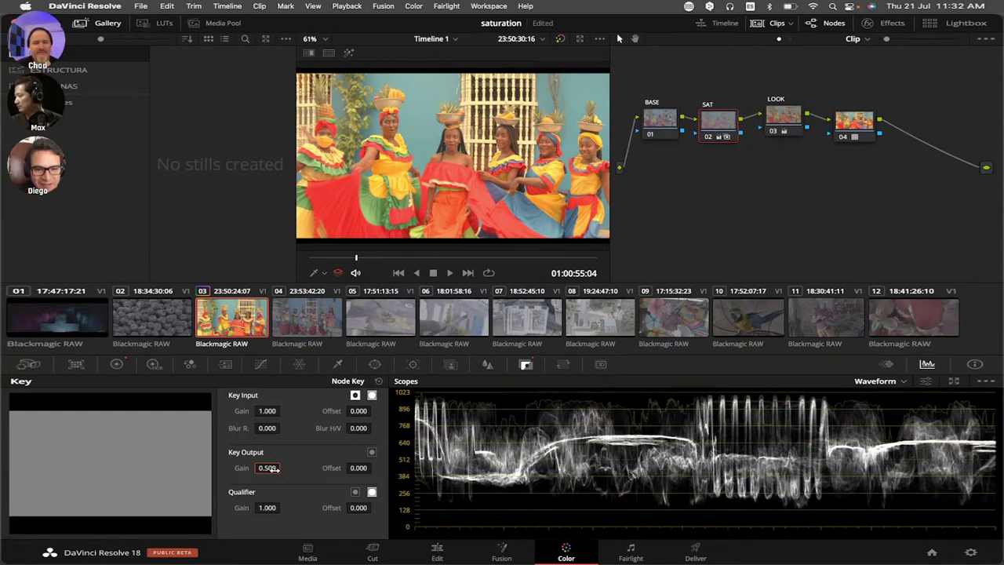
# - Switch the scope to Vectorscope, check the primaries colour wheels, then return to the Key palette
pyautogui.click(889, 383)
pyautogui.click(893, 419)
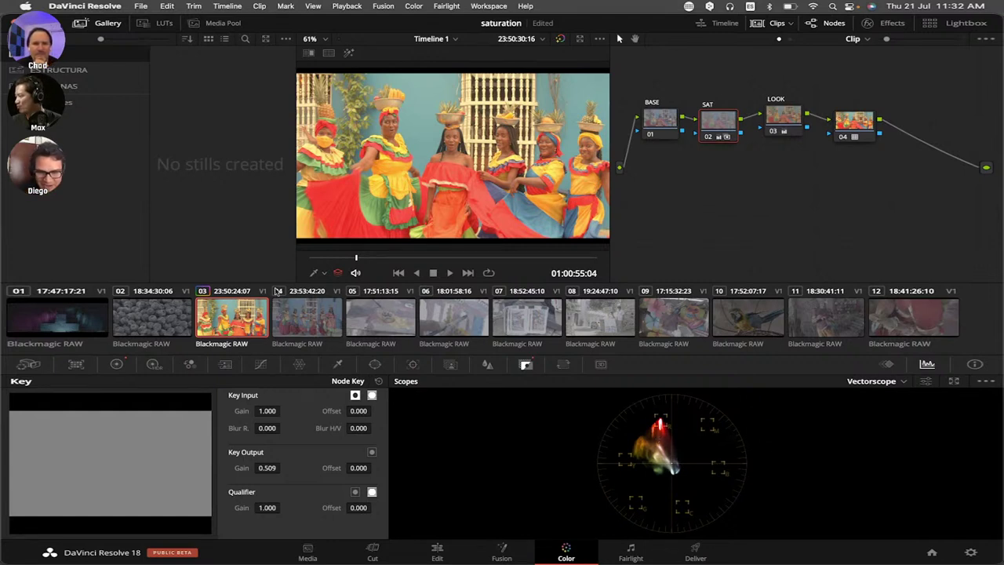
pyautogui.click(115, 365)
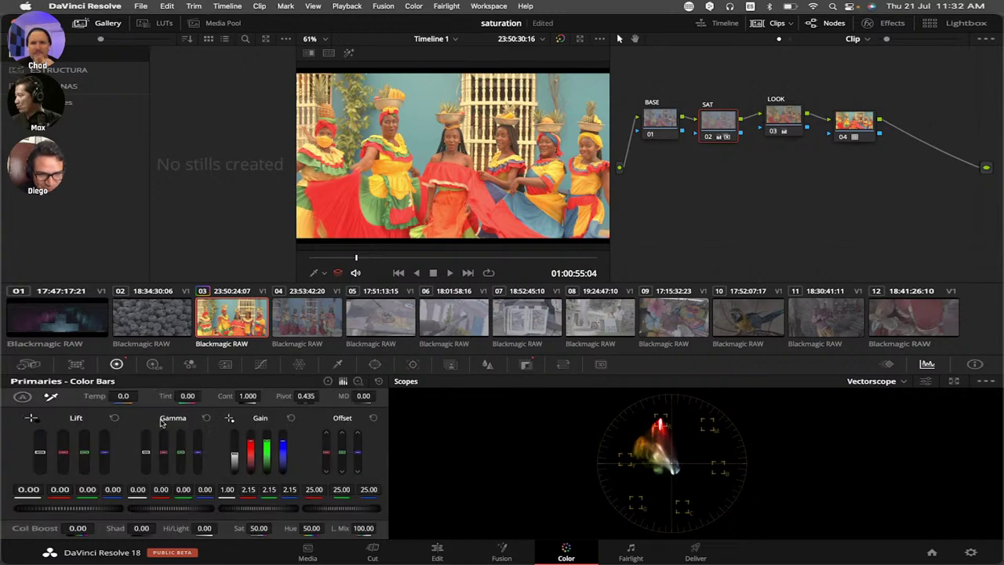
pyautogui.click(328, 381)
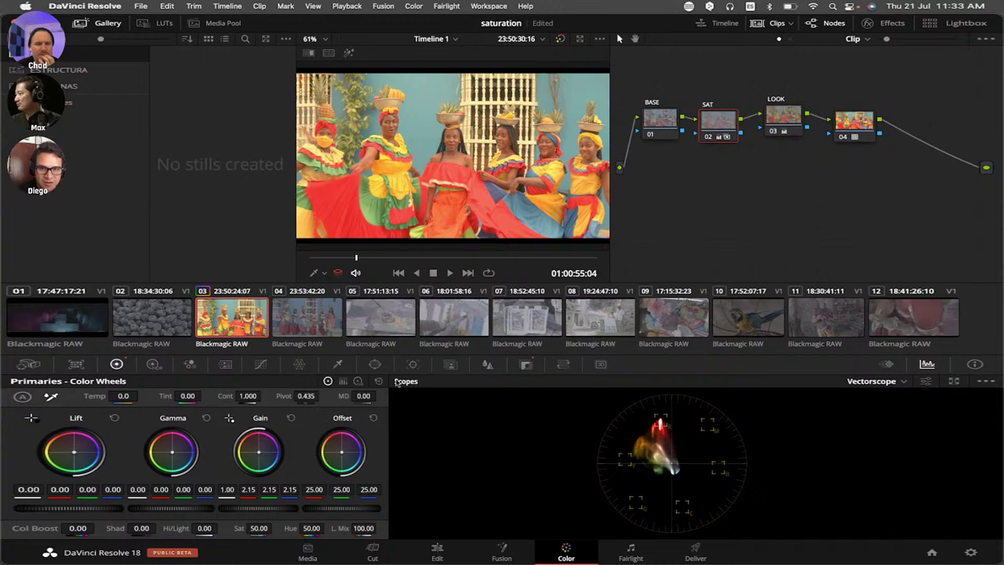
pyautogui.click(526, 364)
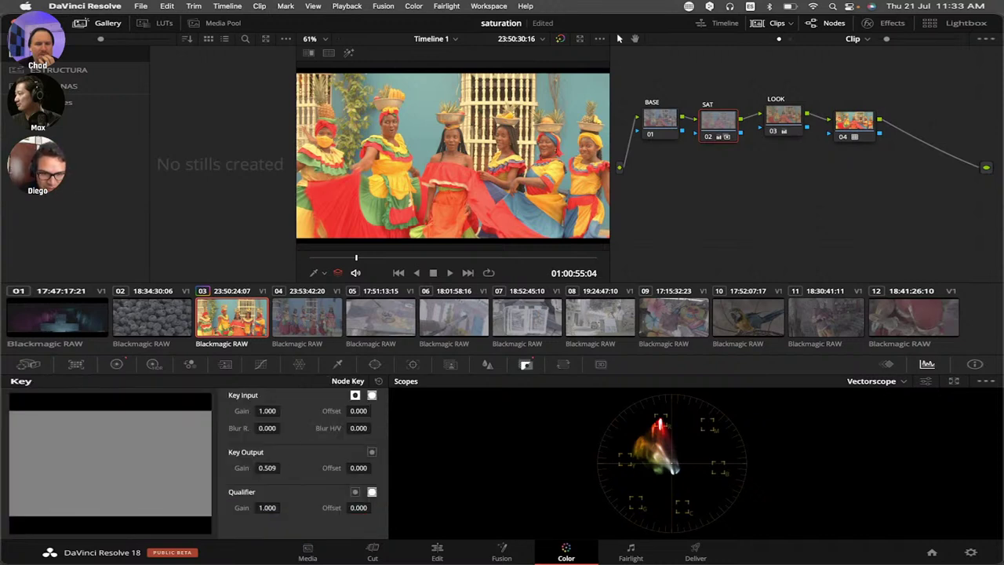
# - Preview the key output gain, then show the SAT node's Qualifier - HSL controls
pyautogui.moveTo(267, 467)
pyautogui.mouseDown()
pyautogui.moveTo(235, 468)
pyautogui.moveTo(299, 468)
pyautogui.moveTo(267, 467)
pyautogui.mouseUp()
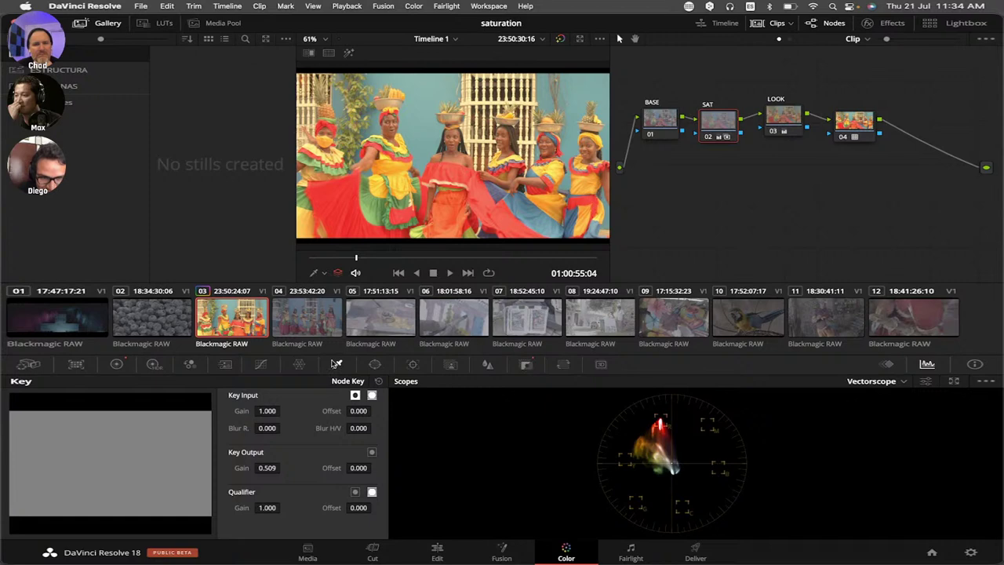
pyautogui.click(336, 364)
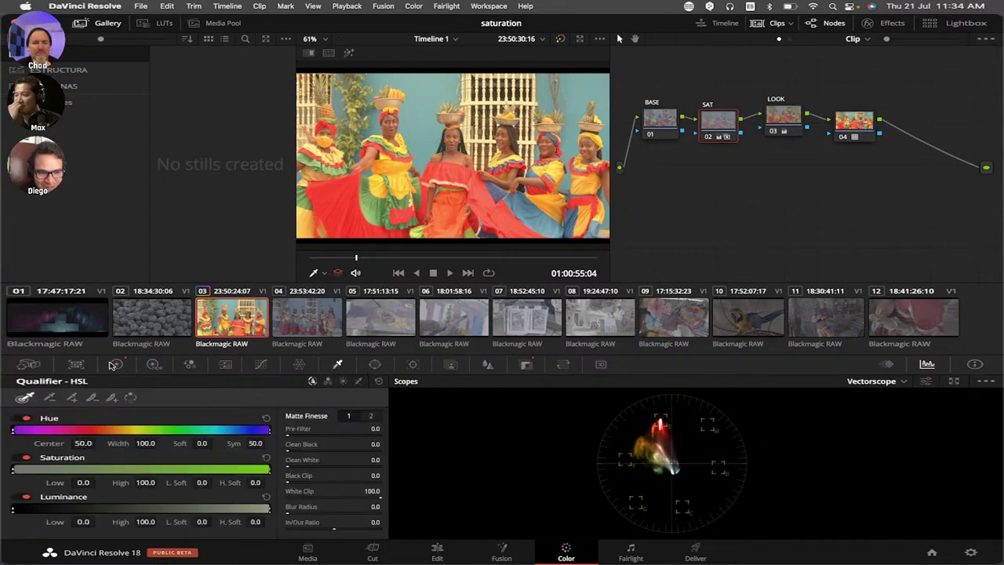
# - Show the SAT node's Primaries - Color Wheels with gain 2.15 and saturation 50
pyautogui.click(116, 364)
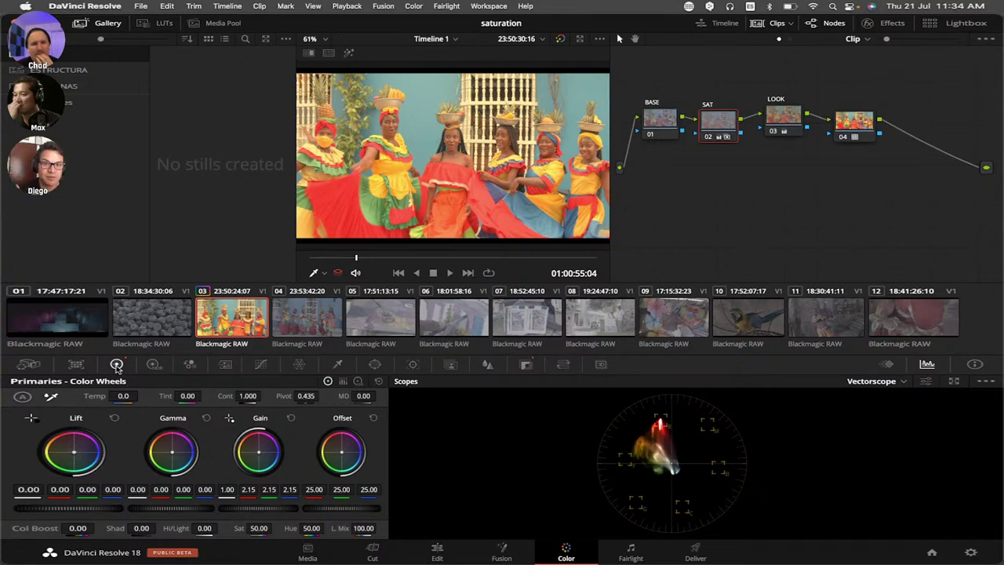
pyautogui.click(918, 524)
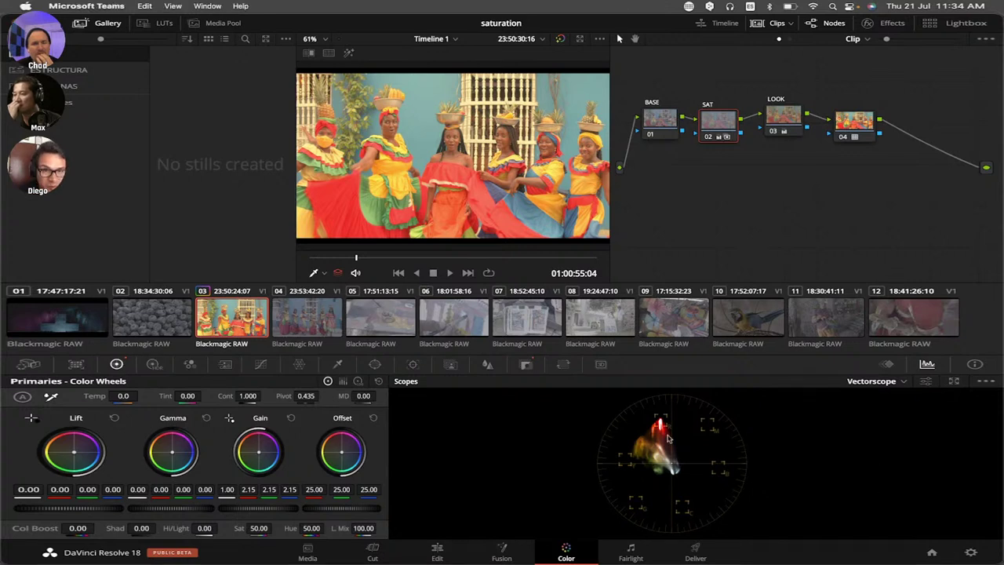
# - Open Project Settings and go to the Color Management page
pyautogui.click(971, 554)
pyautogui.click(972, 553)
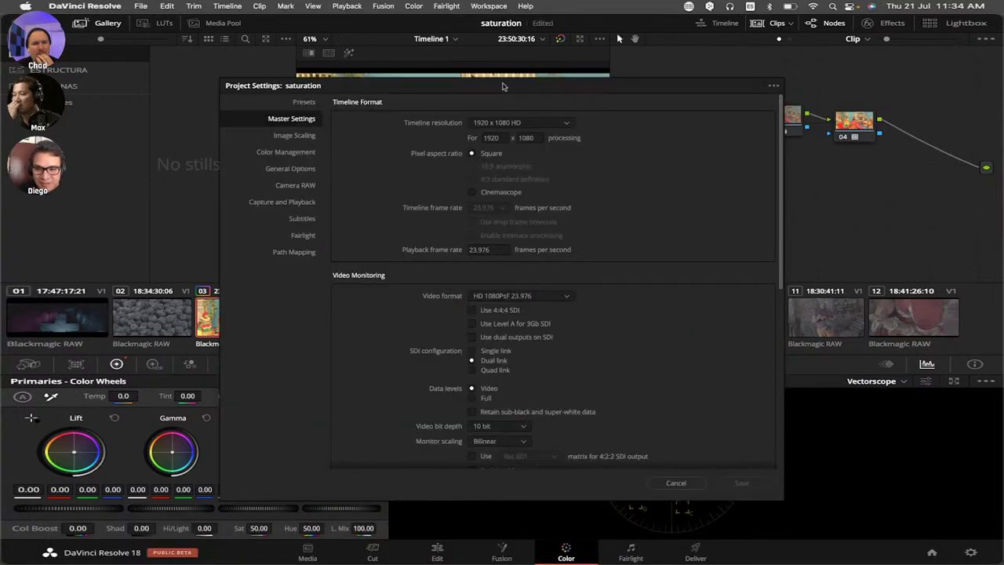
pyautogui.moveTo(526, 89); pyautogui.dragTo(428, 55)
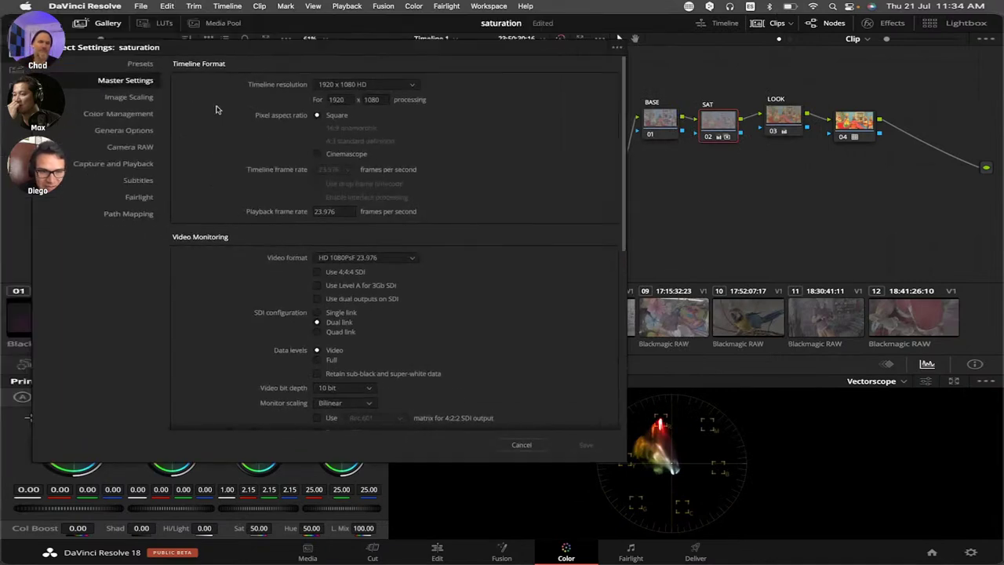
pyautogui.click(145, 117)
pyautogui.moveTo(269, 49); pyautogui.dragTo(158, 25)
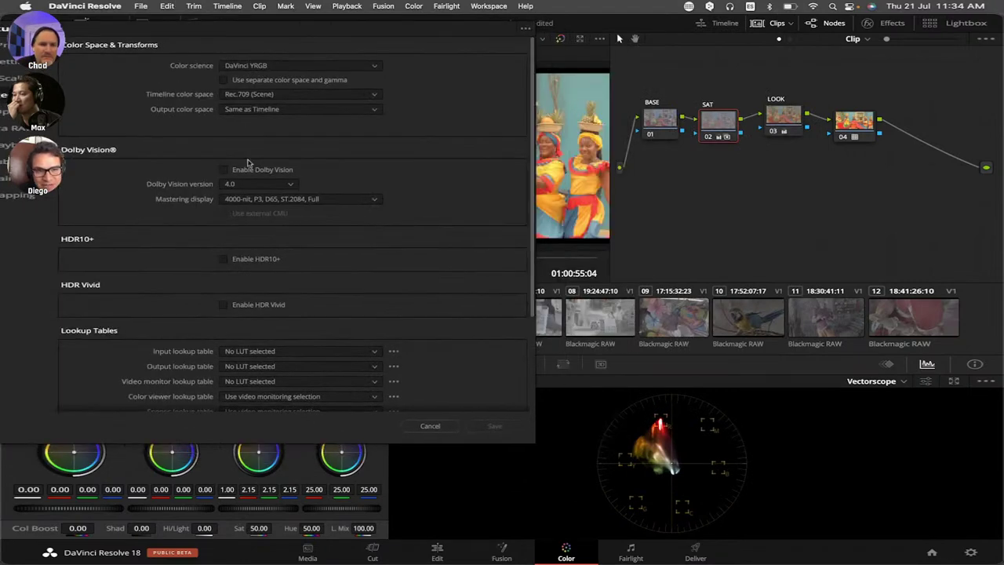
# - Set Broadcast safe IRE levels to 0 - 100 and save
pyautogui.scroll(-4, 282, 267)
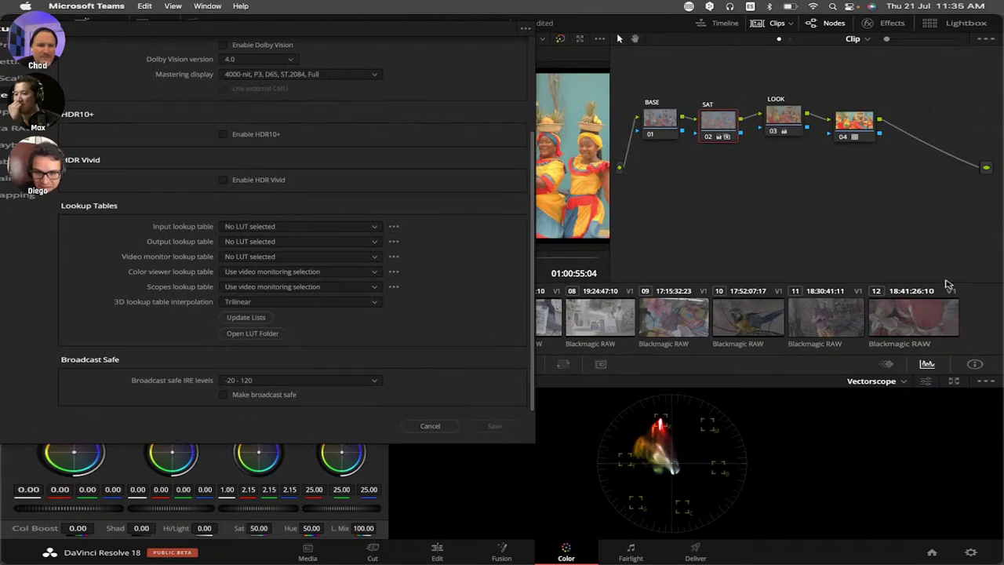
pyautogui.click(274, 381)
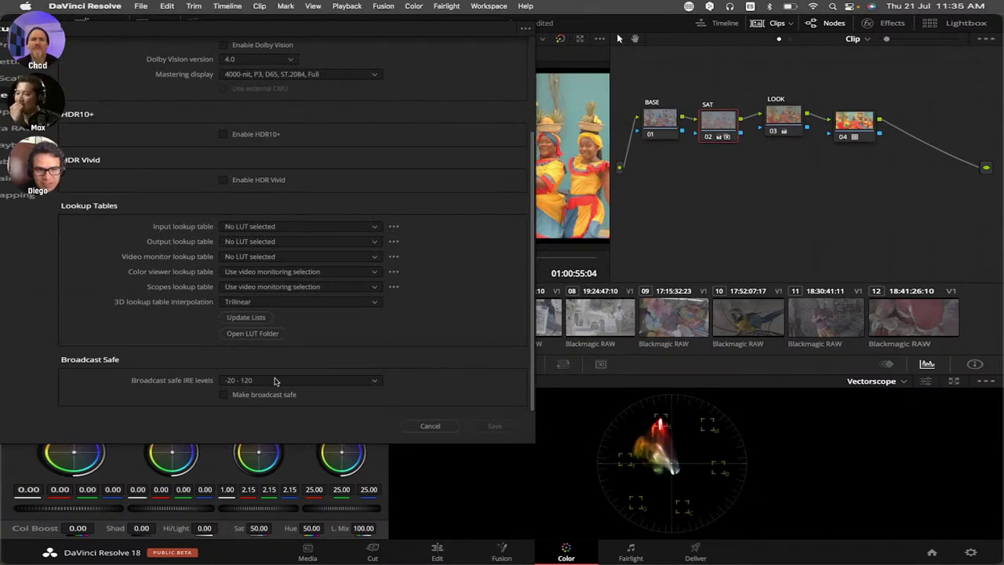
pyautogui.click(252, 422)
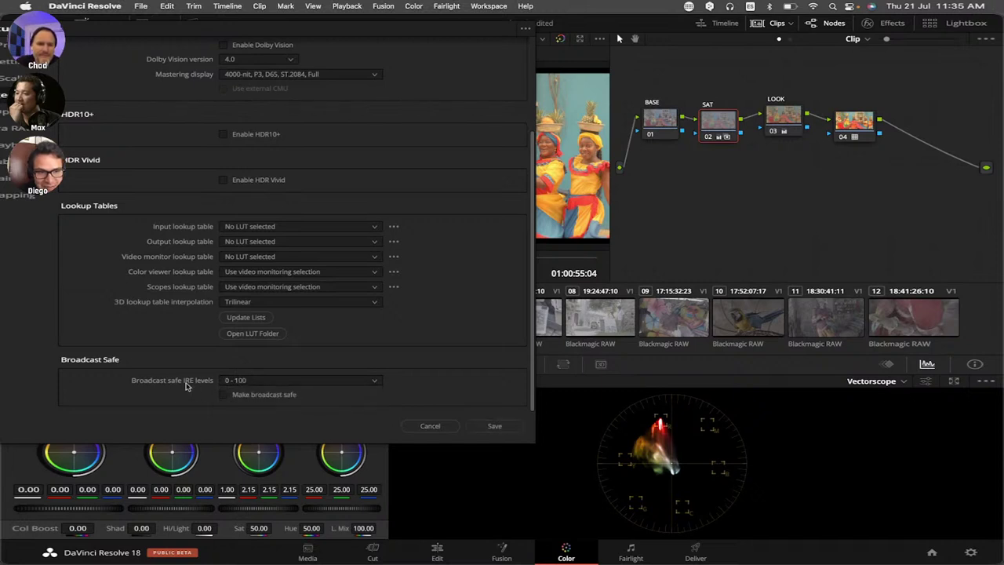
pyautogui.click(487, 431)
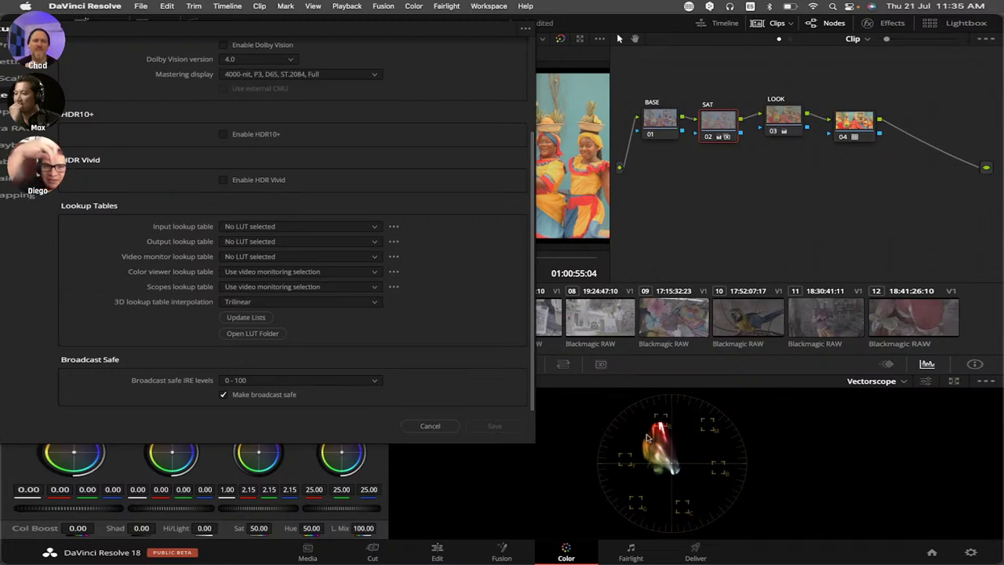
# - Change the IRE levels to -20 - 120 with Make broadcast safe turned off, and save
pyautogui.click(354, 382)
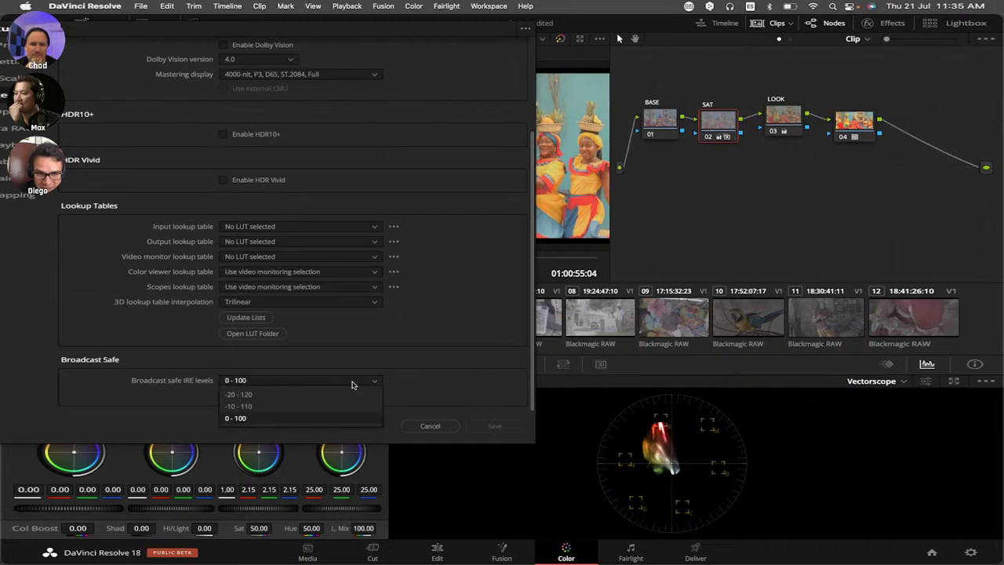
pyautogui.click(309, 390)
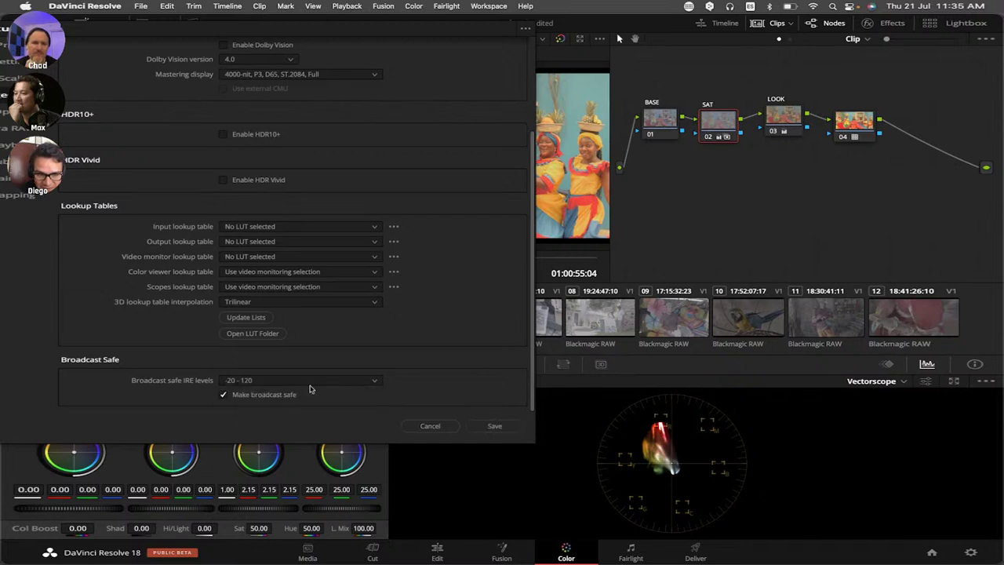
pyautogui.click(223, 395)
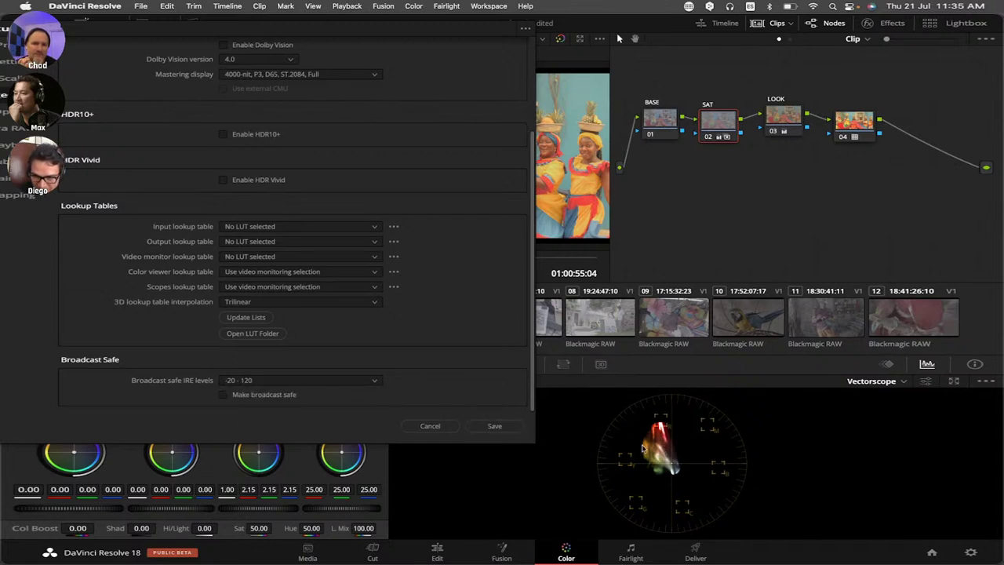
pyautogui.click(487, 429)
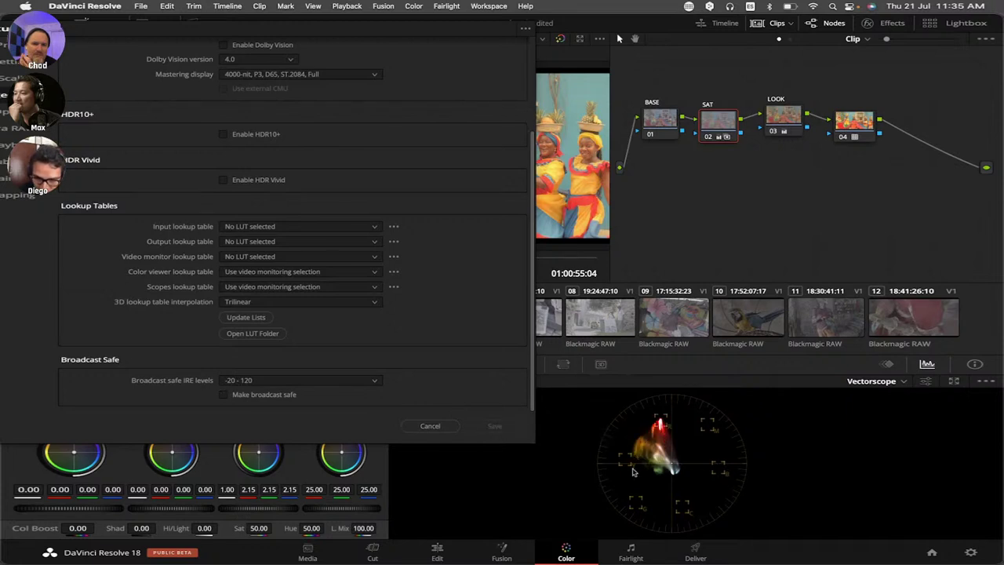
# - Restore 0 - 100 IRE levels, turn Make broadcast safe on, and close Project Settings
pyautogui.click(362, 382)
pyautogui.click(237, 412)
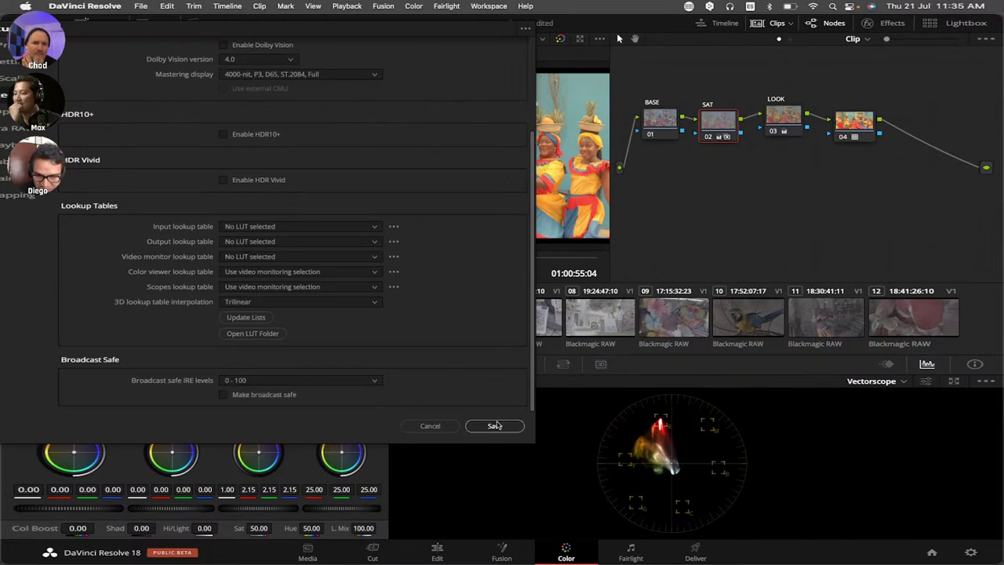
pyautogui.click(502, 423)
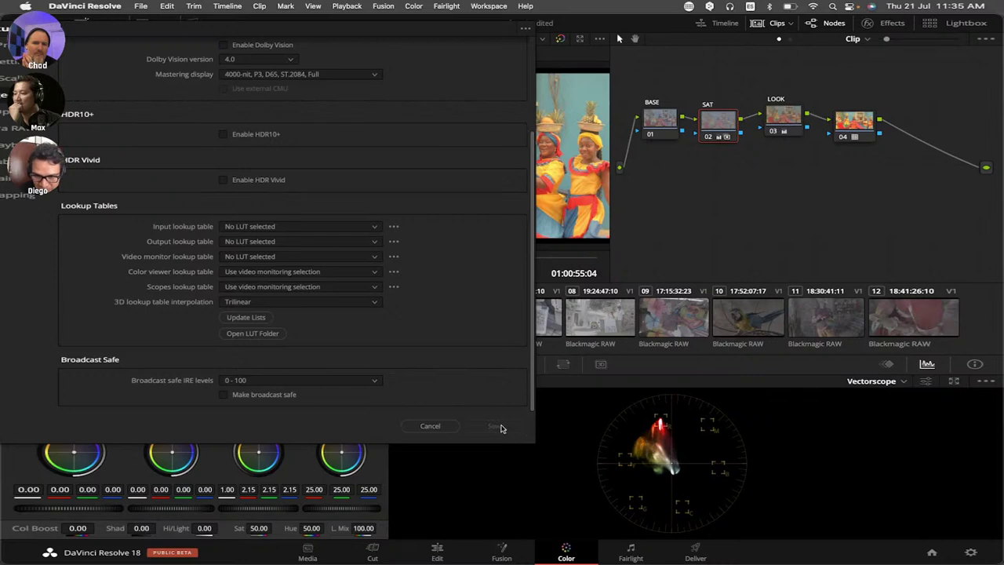
pyautogui.click(289, 394)
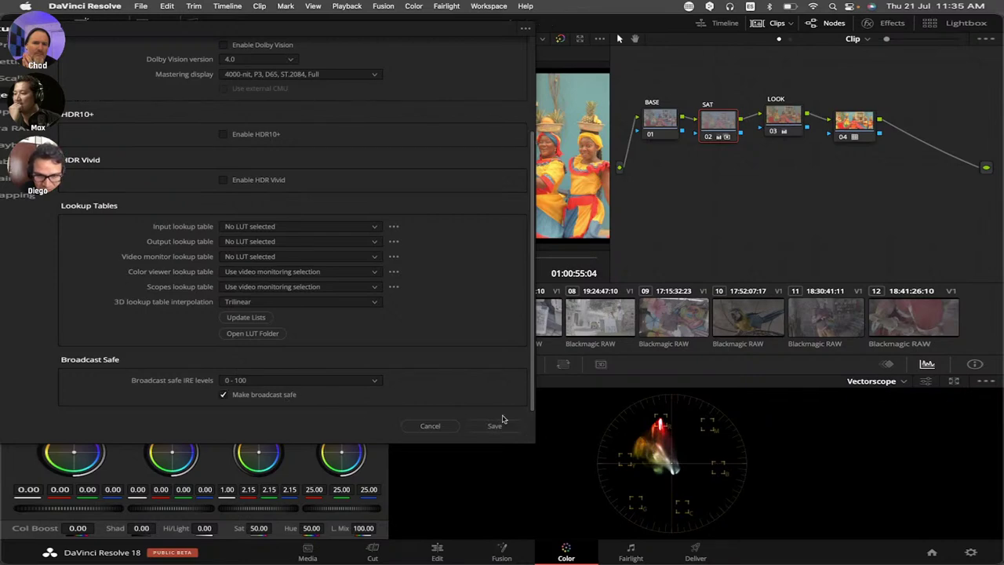
pyautogui.press('Return')
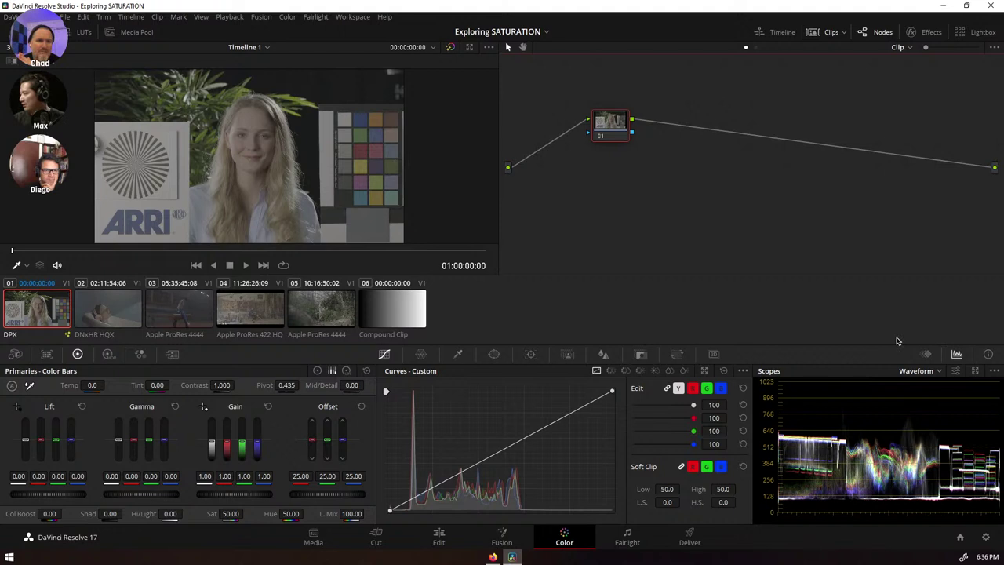
pyautogui.click(927, 373)
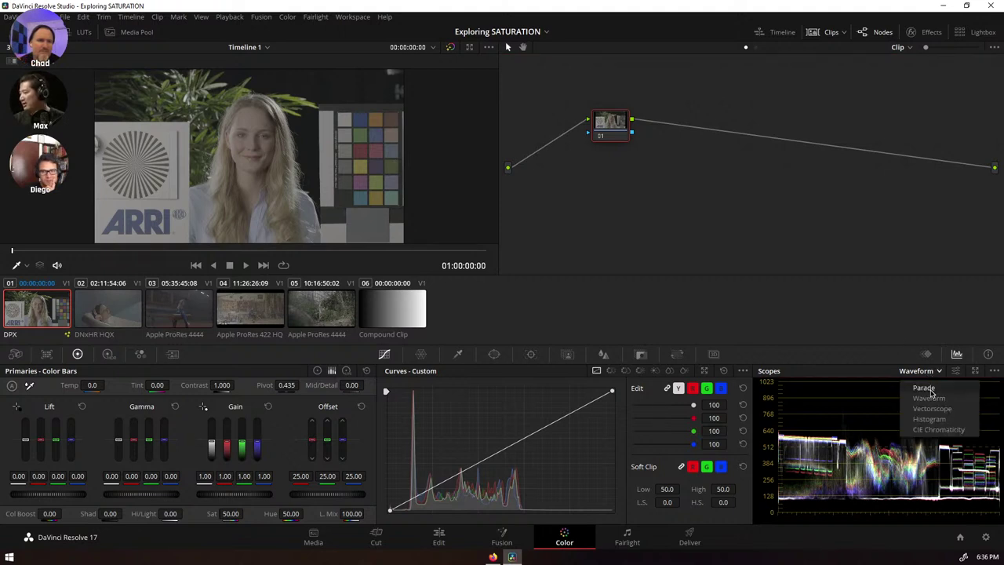
pyautogui.click(748, 319)
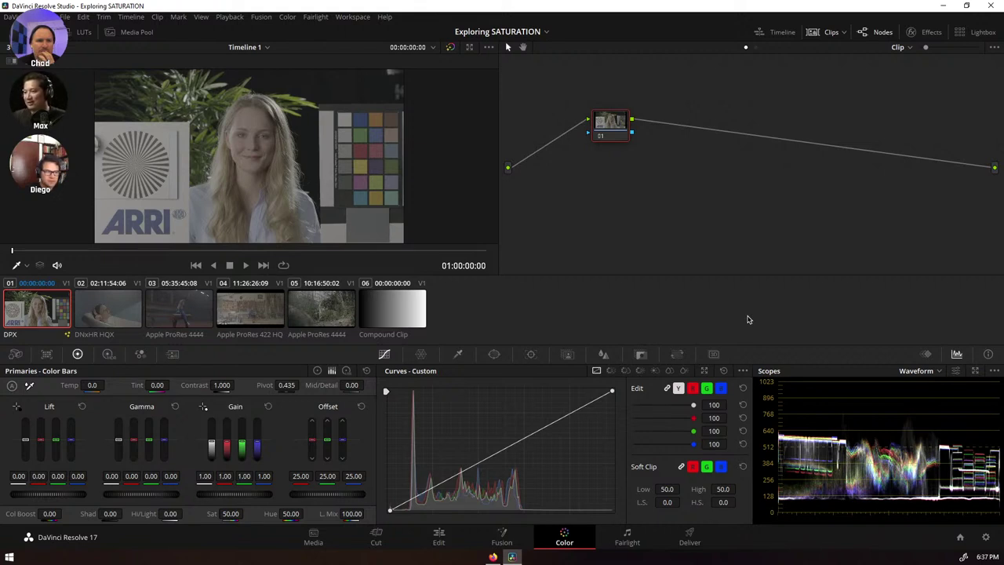
pyautogui.click(930, 373)
# - Show the vectorscope and apply Color Space Transform from the Effects Library to node 01
pyautogui.click(933, 409)
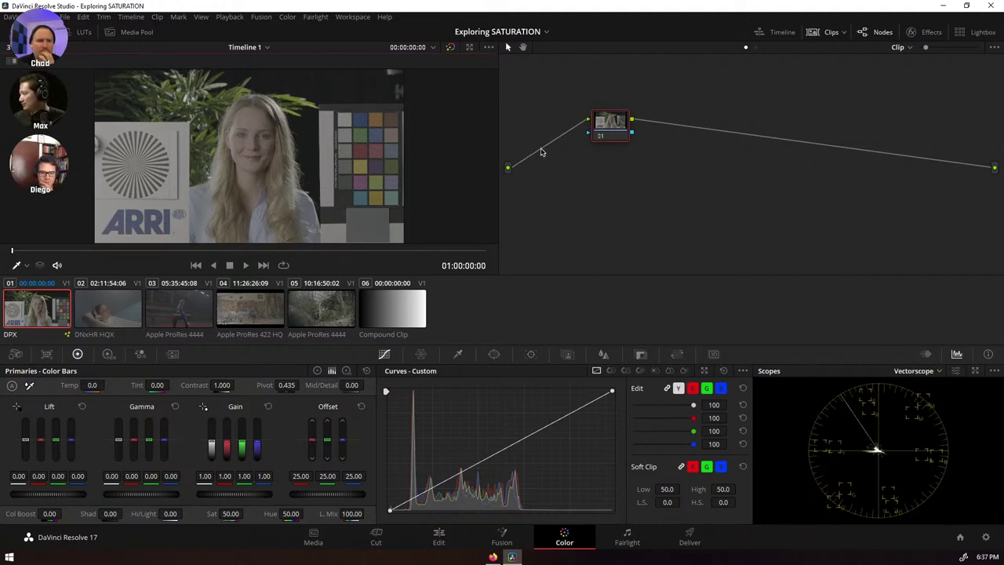
pyautogui.moveTo(603, 130); pyautogui.dragTo(667, 175)
pyautogui.rightClick(668, 172)
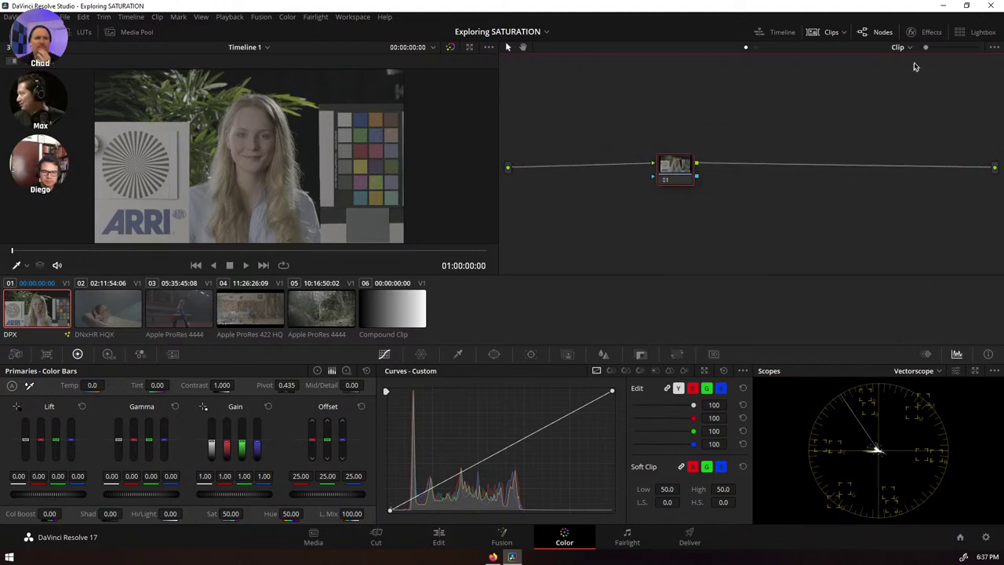
pyautogui.click(926, 35)
pyautogui.scroll(-3, 914, 224)
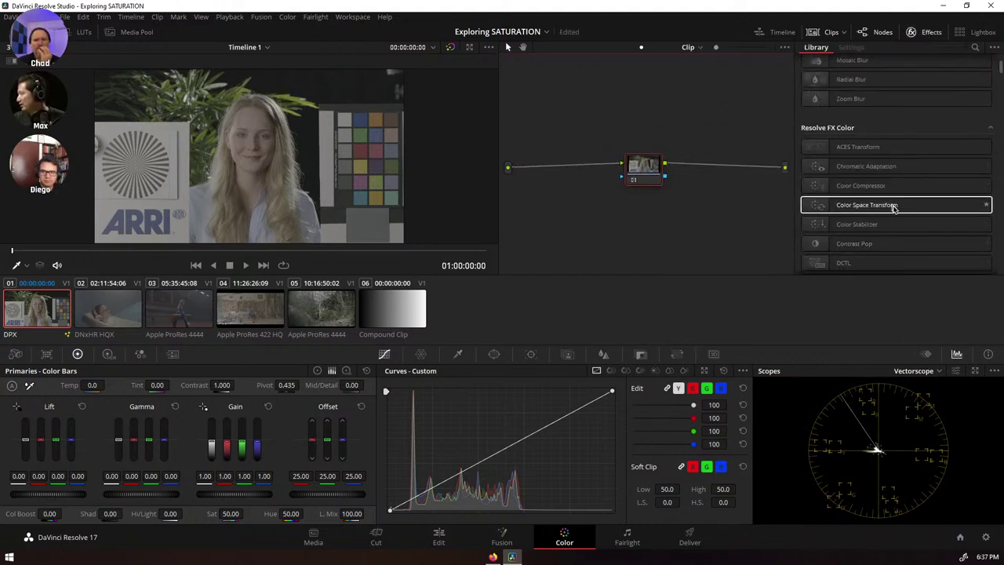
pyautogui.moveTo(892, 204); pyautogui.dragTo(653, 171)
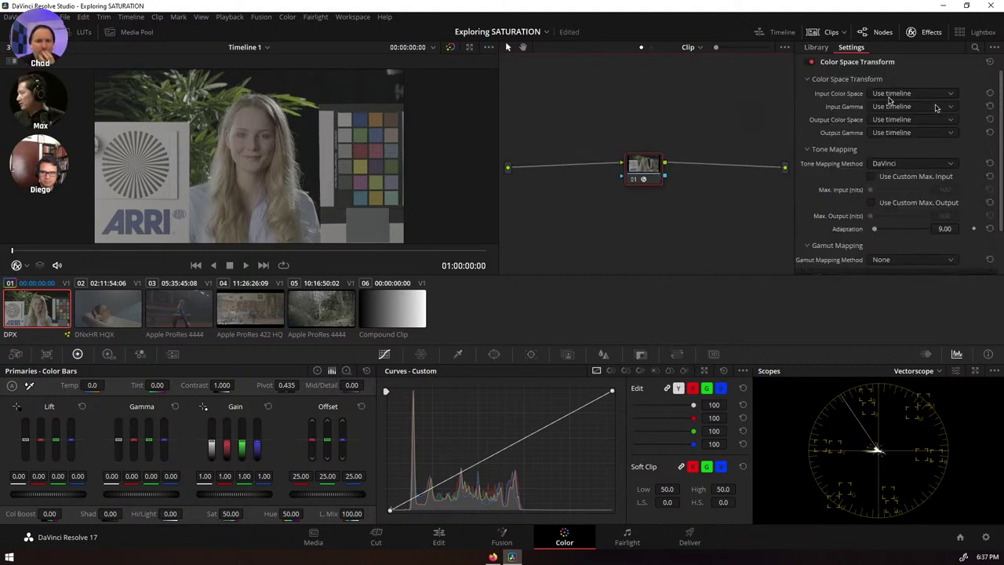
# - Set the transform's input to ARRI Alexa / ARRI LogC and output to Rec.709 / Gamma 2.4
pyautogui.click(884, 95)
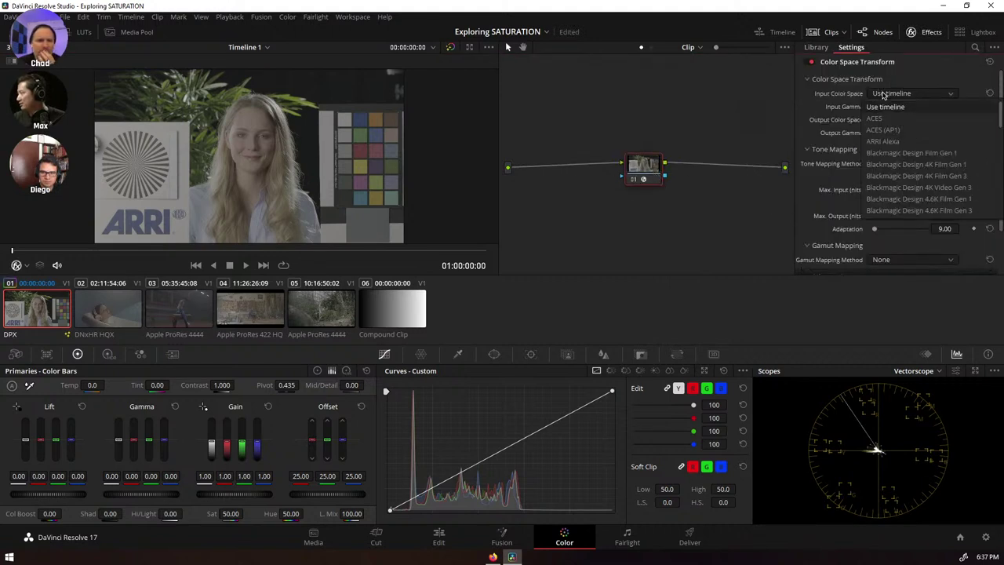
pyautogui.click(903, 141)
pyautogui.click(906, 107)
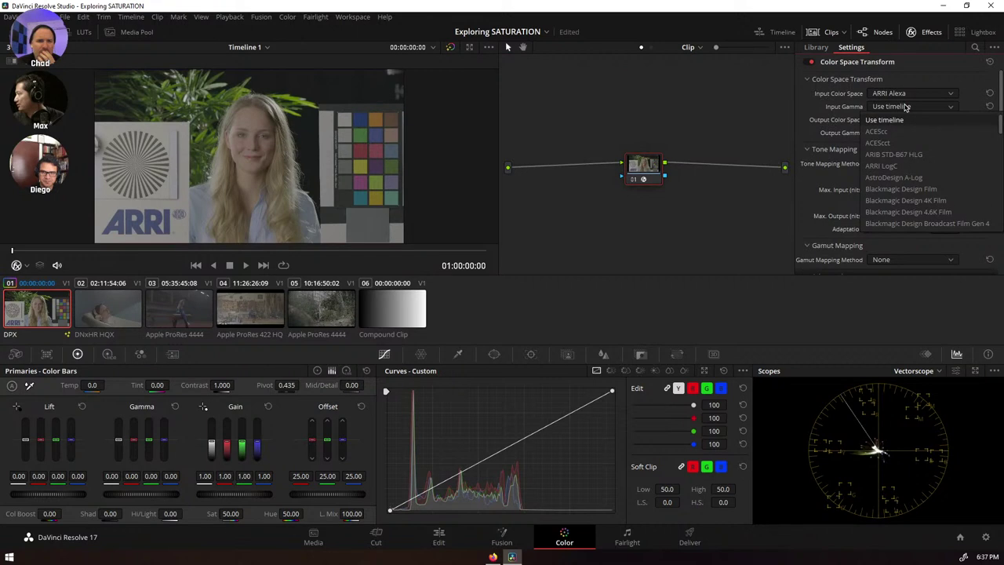
pyautogui.click(882, 166)
pyautogui.click(910, 119)
pyautogui.scroll(-5, 914, 119)
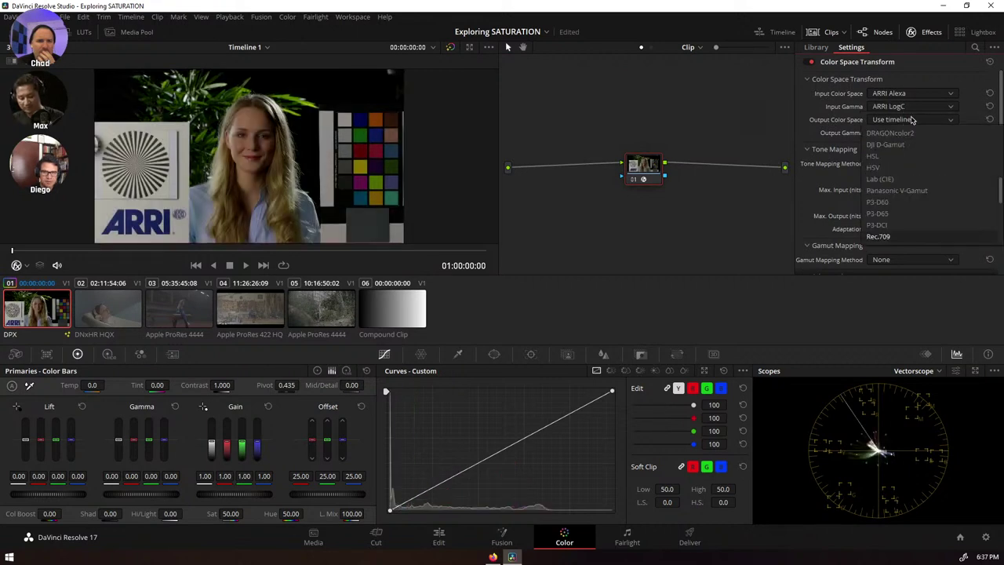
pyautogui.click(898, 234)
pyautogui.click(908, 134)
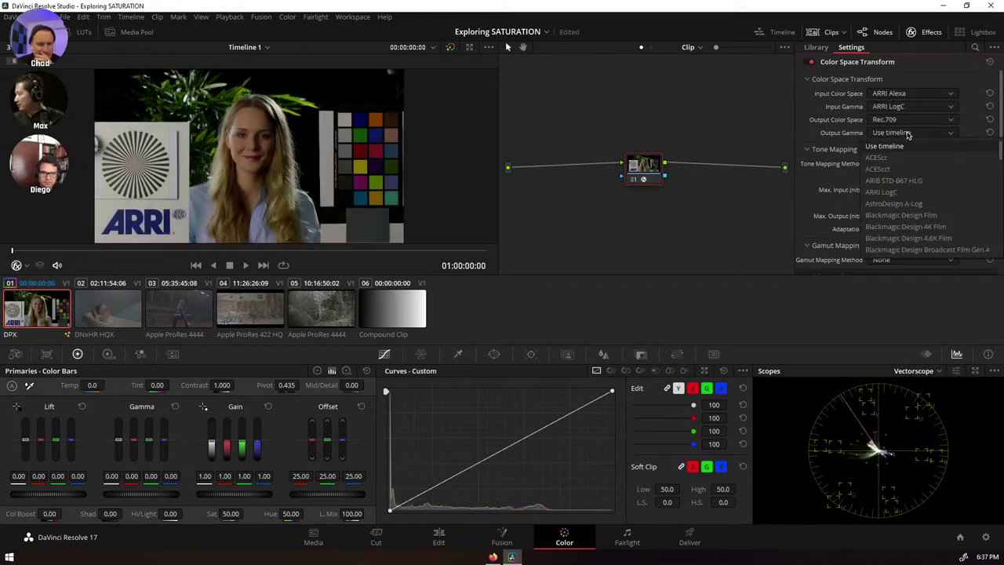
pyautogui.scroll(-5, 907, 137)
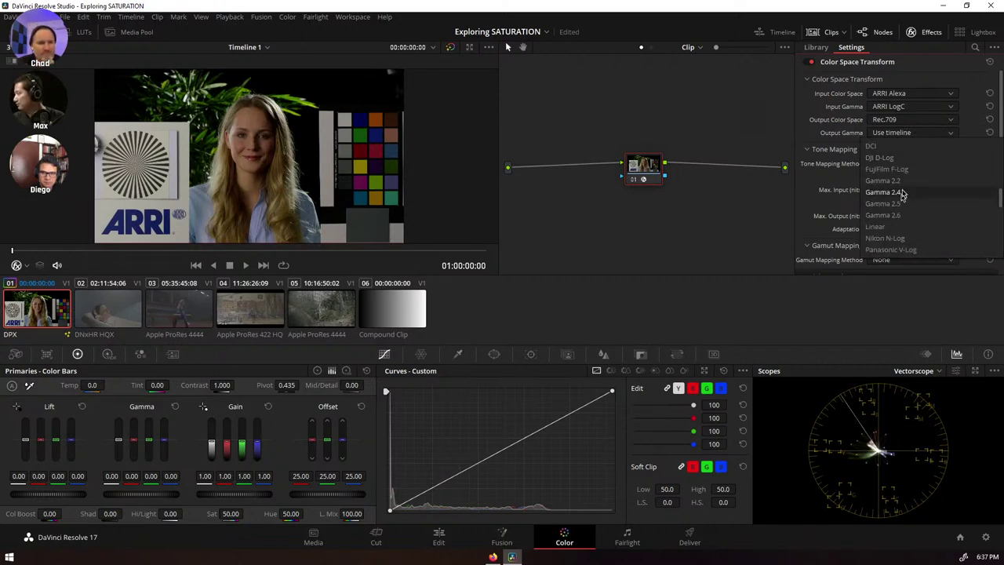
pyautogui.click(898, 192)
pyautogui.moveTo(644, 166); pyautogui.dragTo(648, 174)
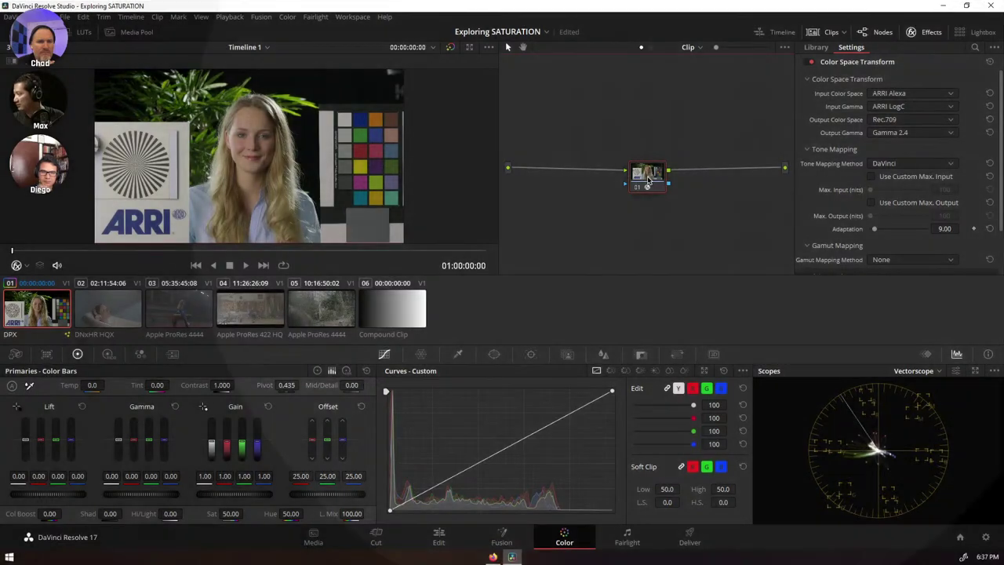
pyautogui.click(816, 47)
# - Add node 02 with saturation 91.80, move it ahead of node 01, and select both nodes
pyautogui.moveTo(867, 205); pyautogui.dragTo(701, 177)
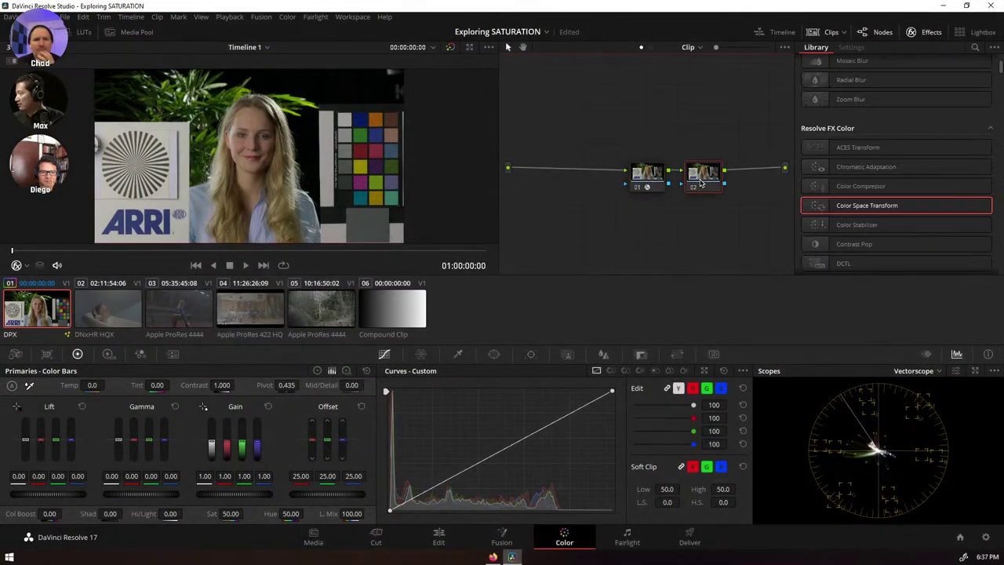
pyautogui.click(928, 34)
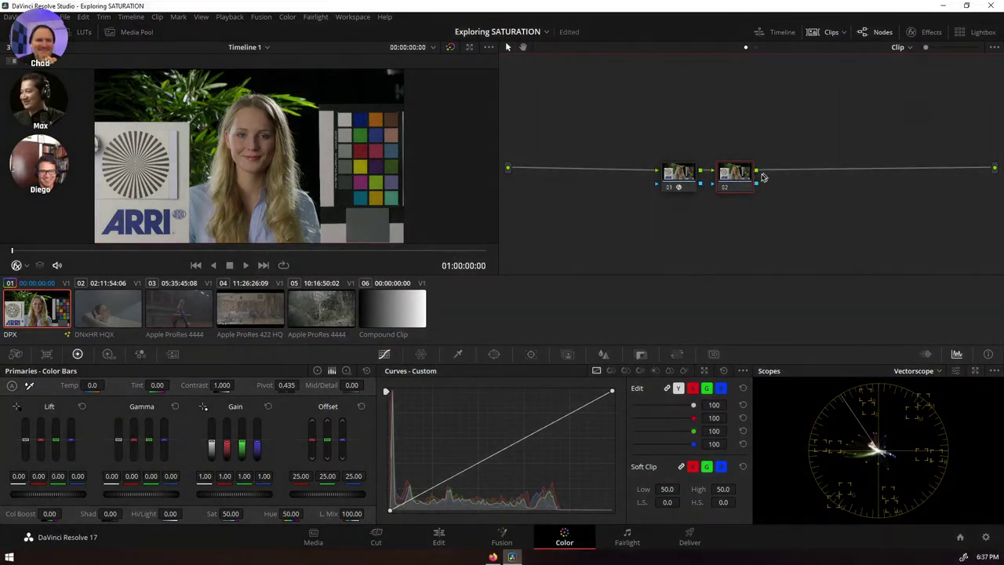
pyautogui.moveTo(745, 176); pyautogui.dragTo(760, 176)
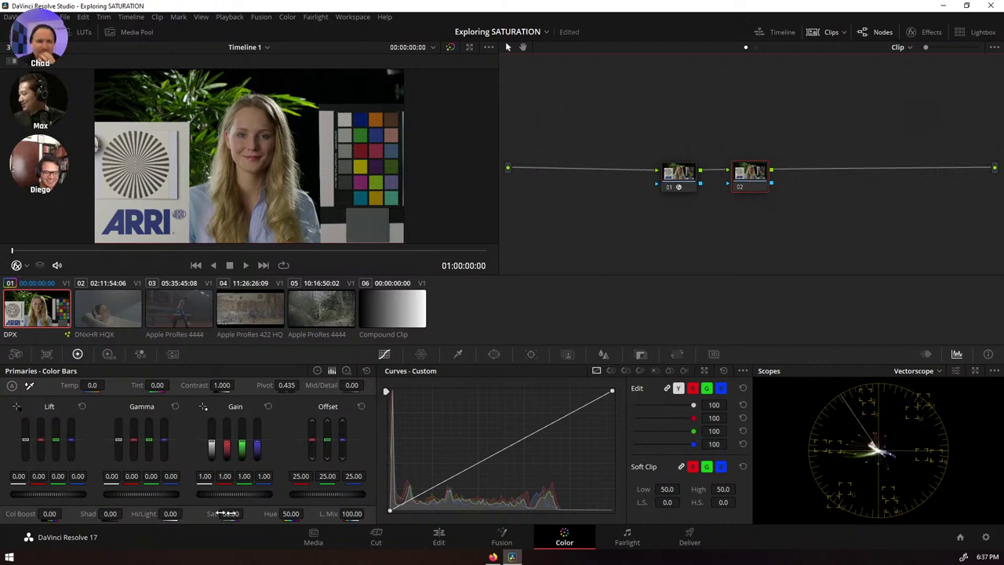
pyautogui.moveTo(244, 512); pyautogui.dragTo(244, 511)
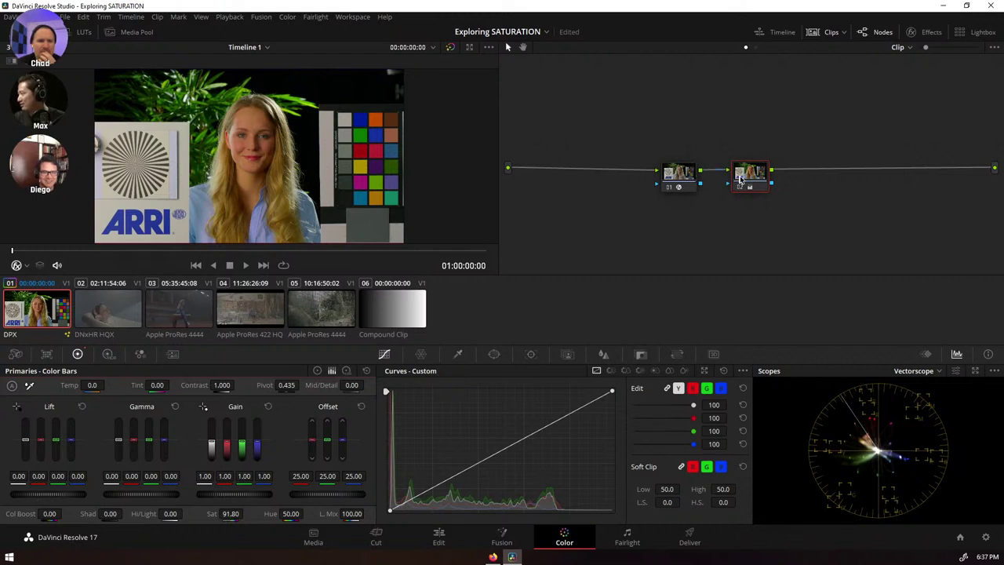
pyautogui.moveTo(749, 179); pyautogui.dragTo(600, 169)
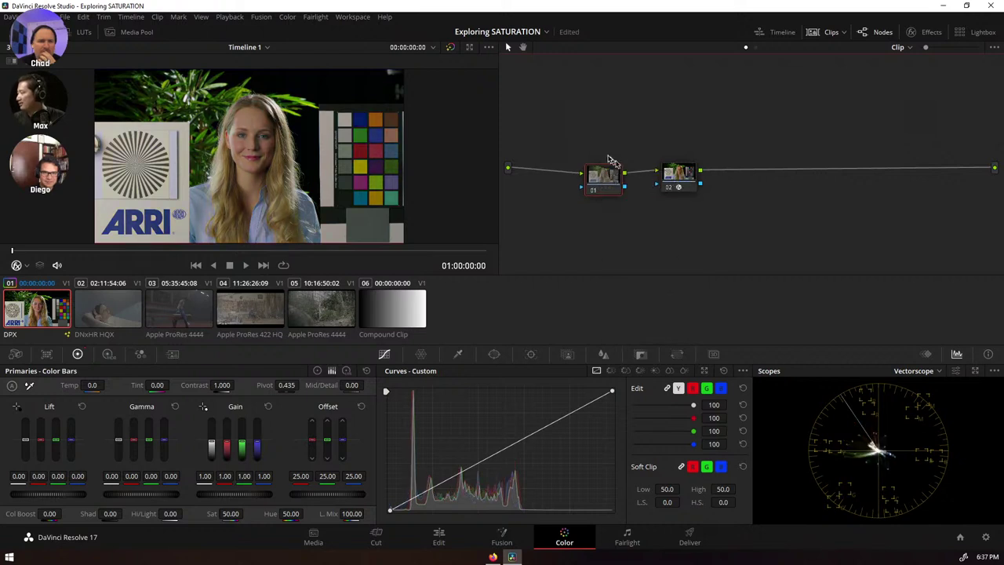
pyautogui.moveTo(584, 136); pyautogui.dragTo(731, 222)
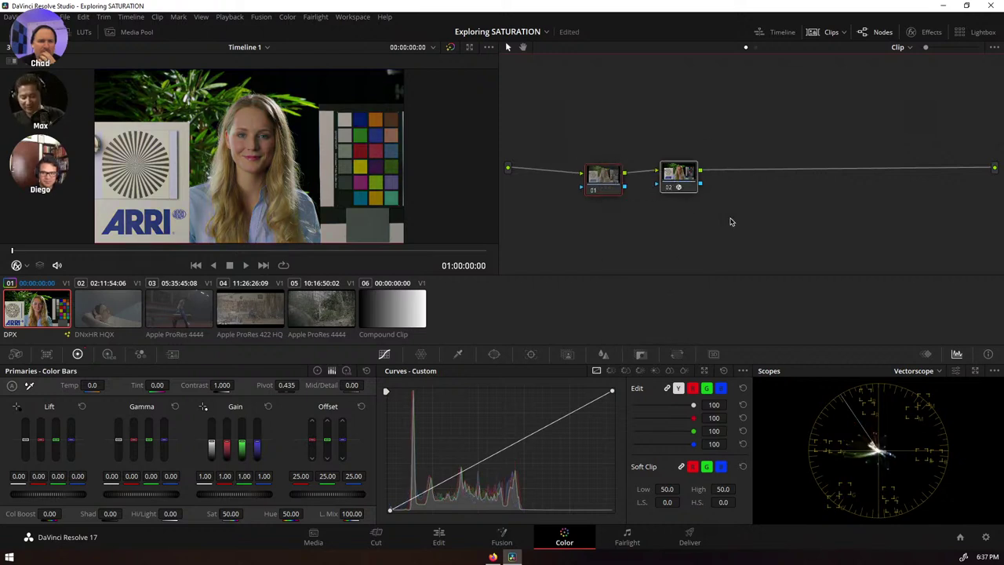
# - Reset the tree to one ungraded node 01 with Alt+C and straighten its links
pyautogui.hotkey('alt', 'c')
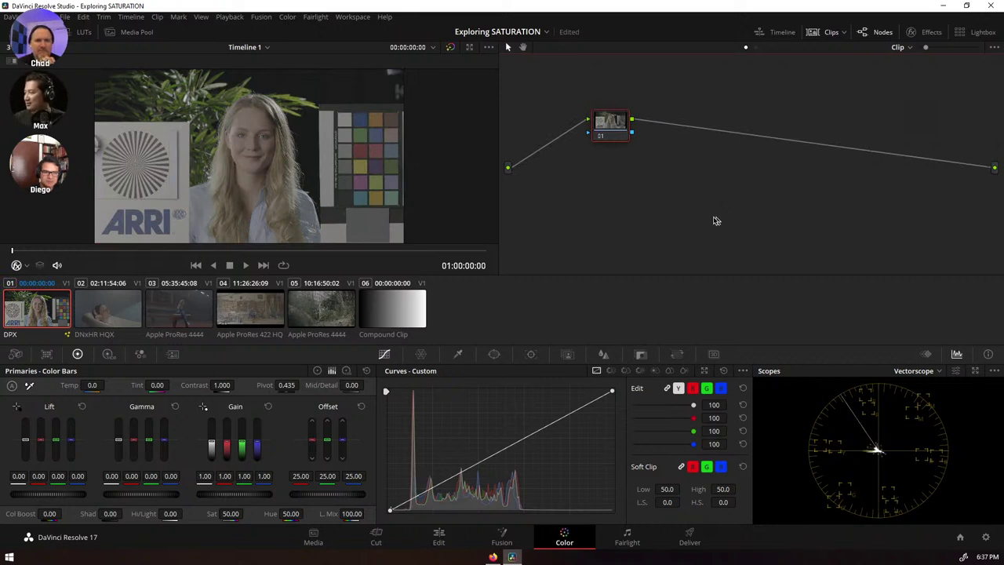
pyautogui.moveTo(614, 137); pyautogui.dragTo(629, 183)
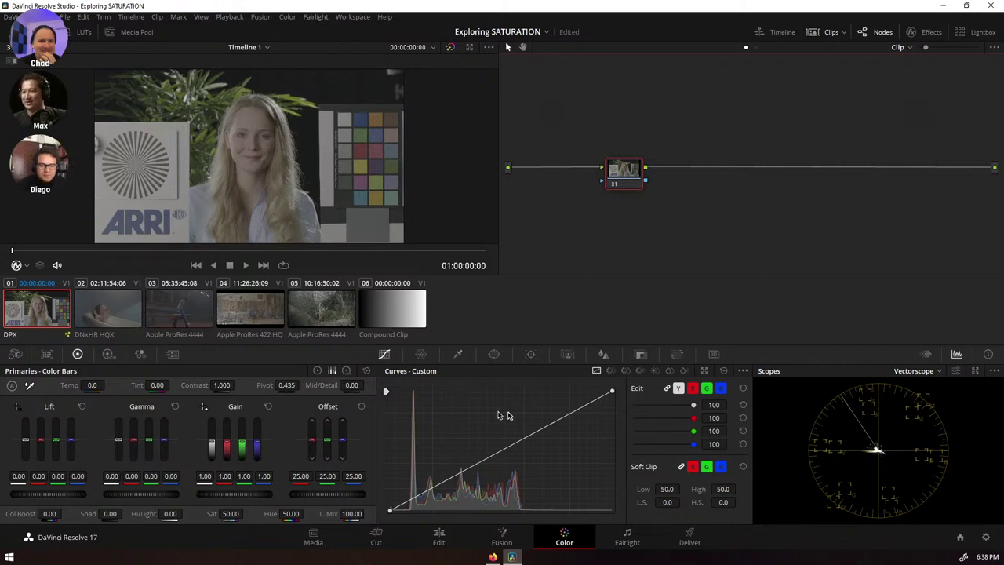
# - Switch to the Fusion page and search the tools for File LUT and media nodes without adding any
pyautogui.click(504, 537)
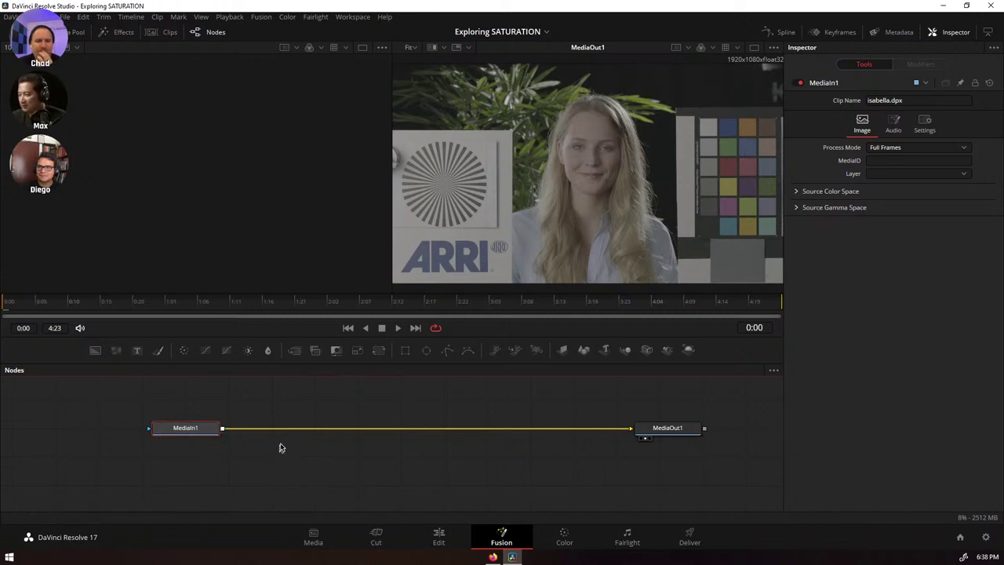
pyautogui.click(342, 469)
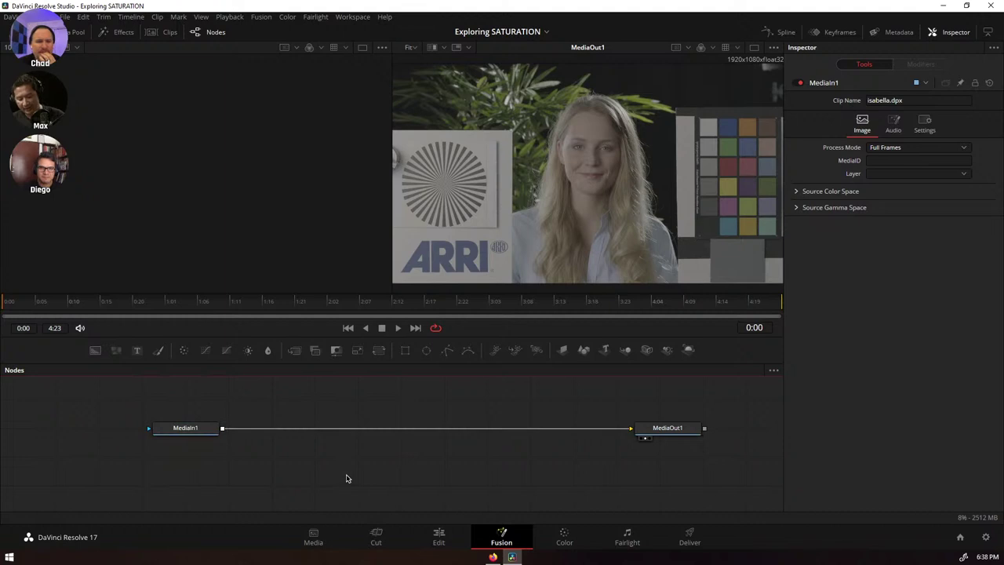
pyautogui.hotkey('shift', 'space')
pyautogui.write('File LUT')
pyautogui.press('BackSpace')
pyautogui.press('BackSpace')
pyautogui.press('BackSpace')
pyautogui.press('BackSpace')
pyautogui.press('BackSpace')
pyautogui.press('BackSpace')
pyautogui.press('BackSpace')
pyautogui.press('BackSpace')
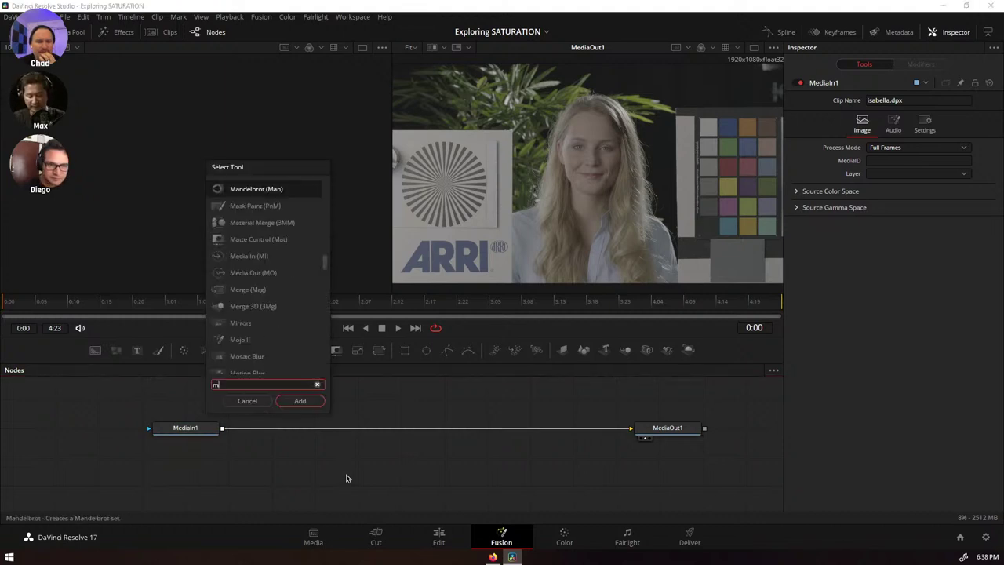
pyautogui.write('medi')
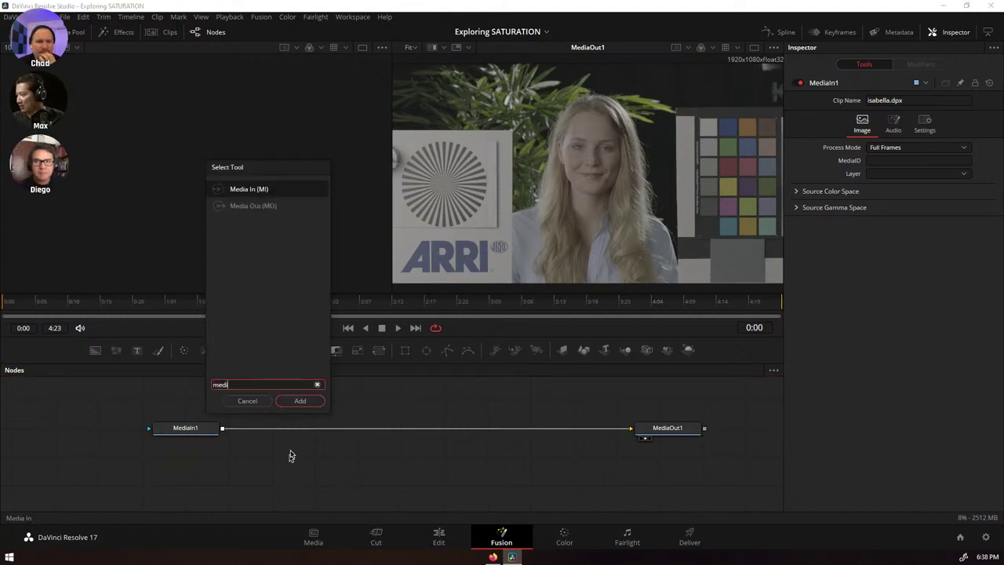
pyautogui.click(263, 404)
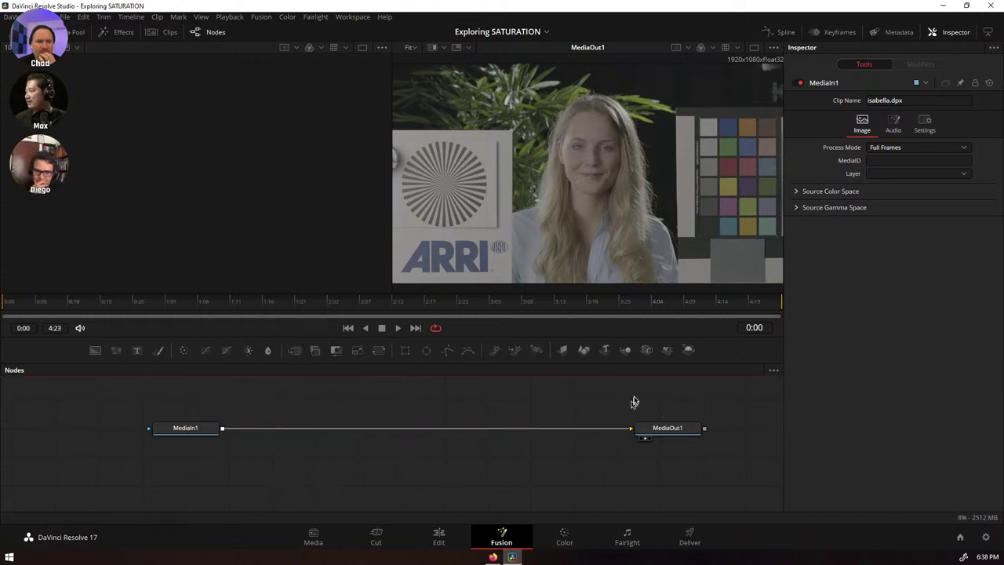
# - Show MediaIn1 as a 3D colour histogram in the second viewer
pyautogui.click(683, 433)
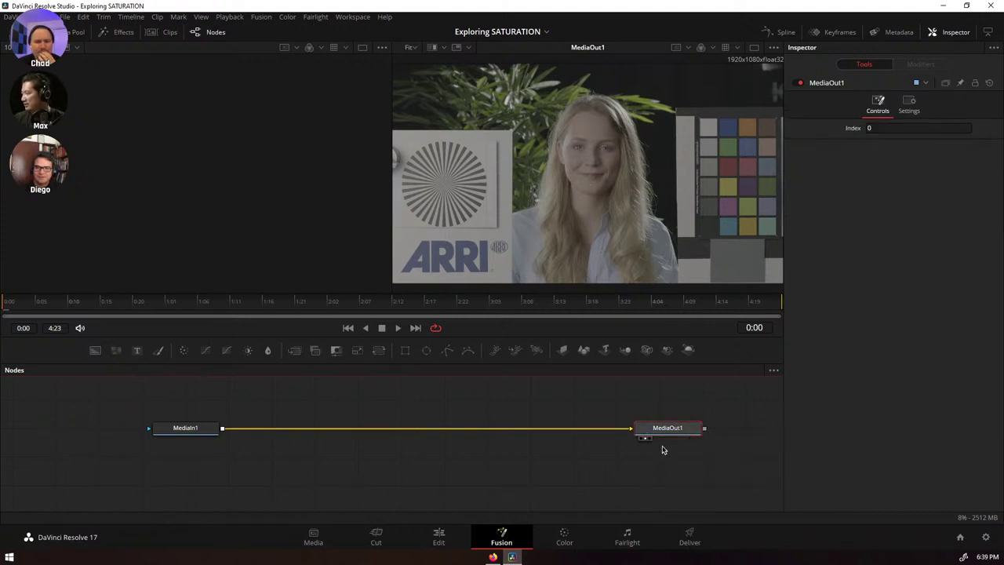
pyautogui.click(186, 431)
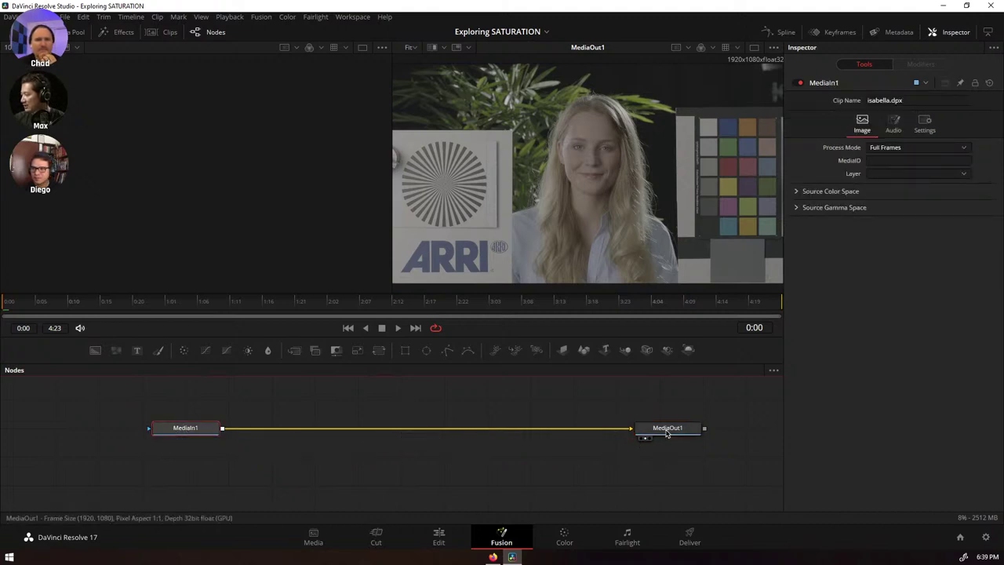
pyautogui.moveTo(666, 430)
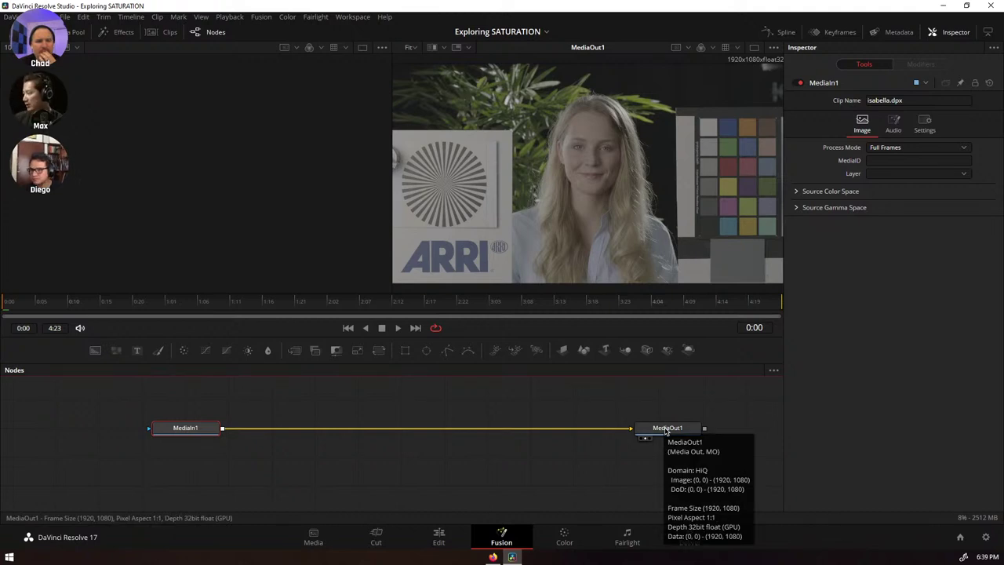
pyautogui.press('1')
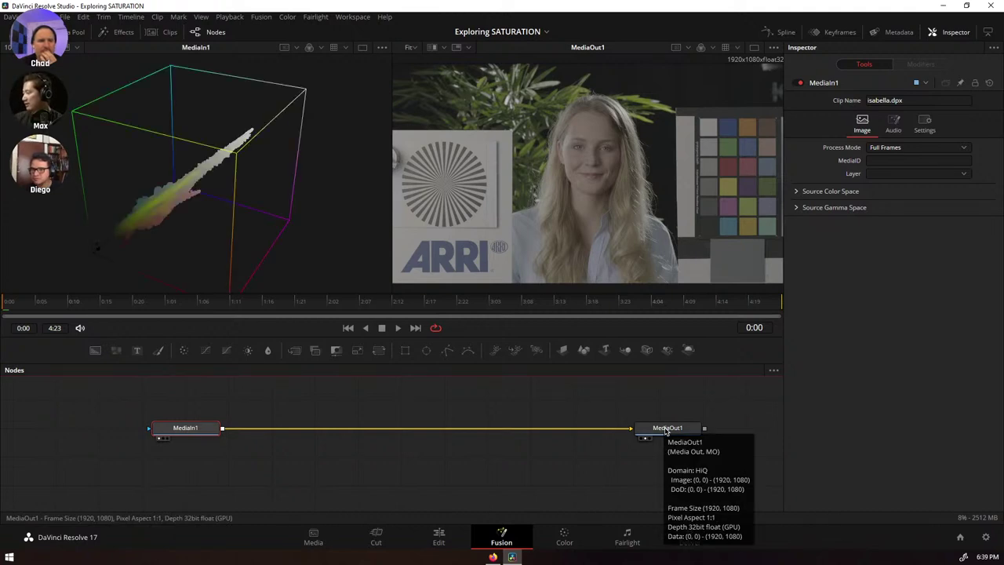
# - Switch the MediaIn1 viewer from 3D Histogram back to the 2D Viewer
pyautogui.rightClick(327, 135)
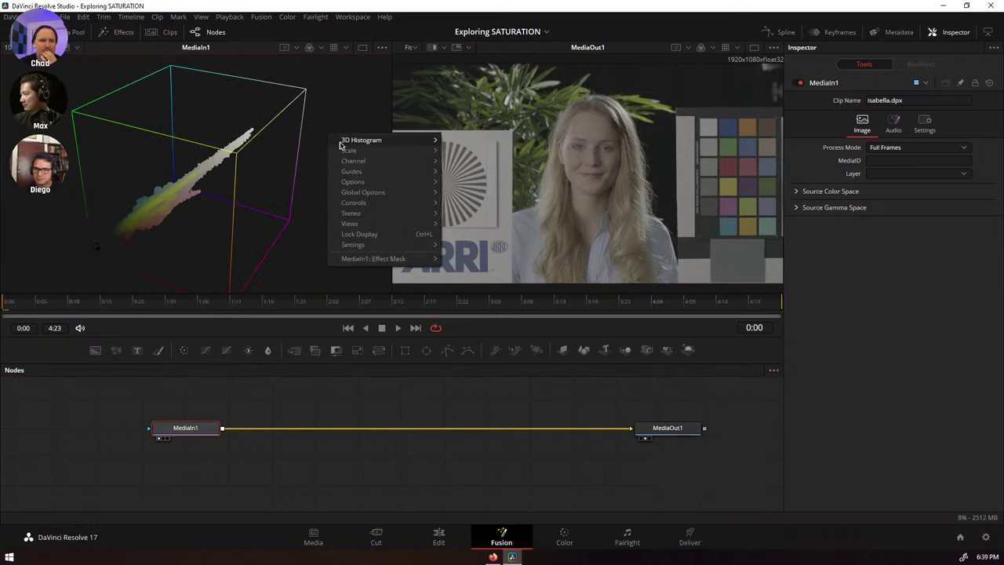
pyautogui.moveTo(343, 145)
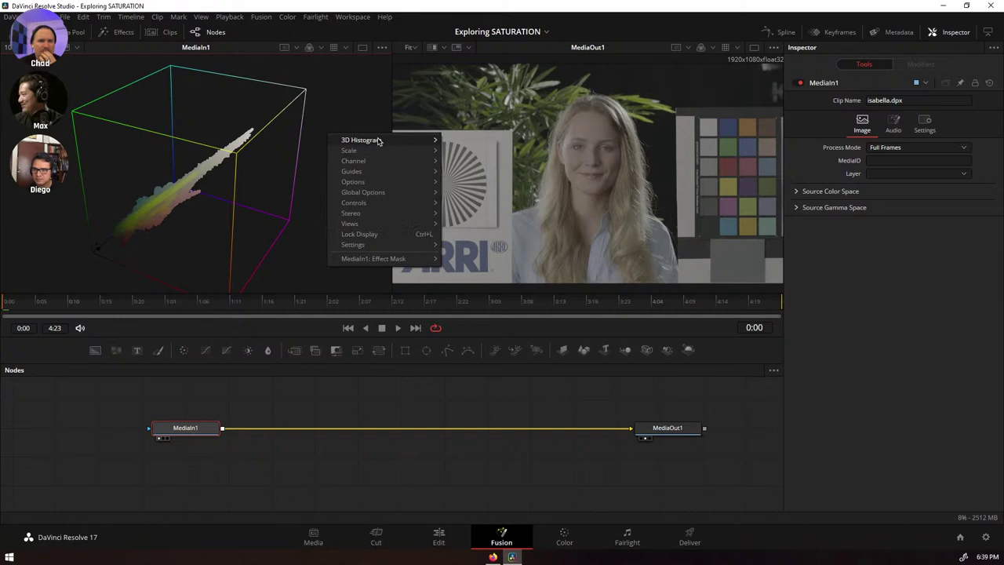
pyautogui.moveTo(379, 140)
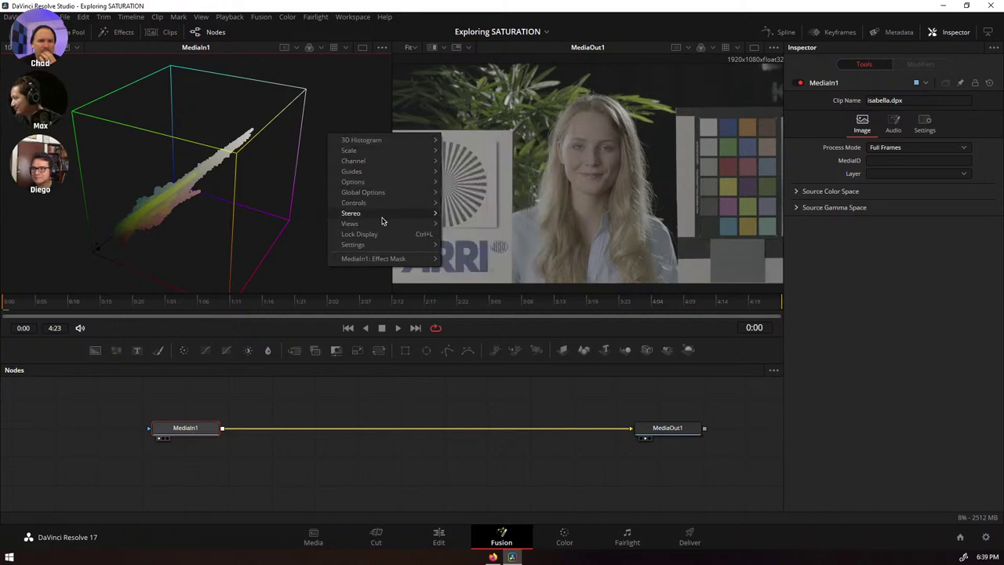
pyautogui.moveTo(381, 247)
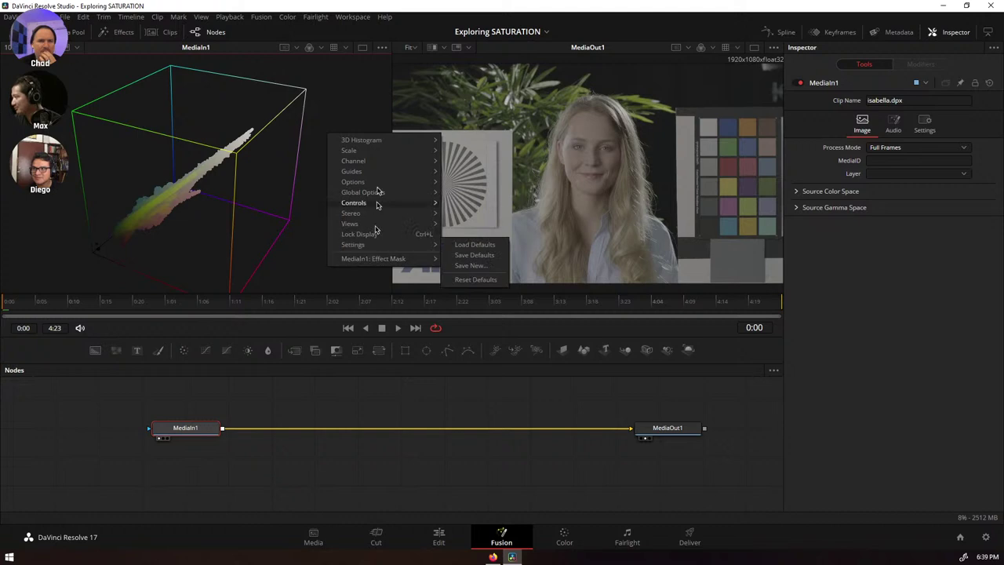
pyautogui.moveTo(374, 227)
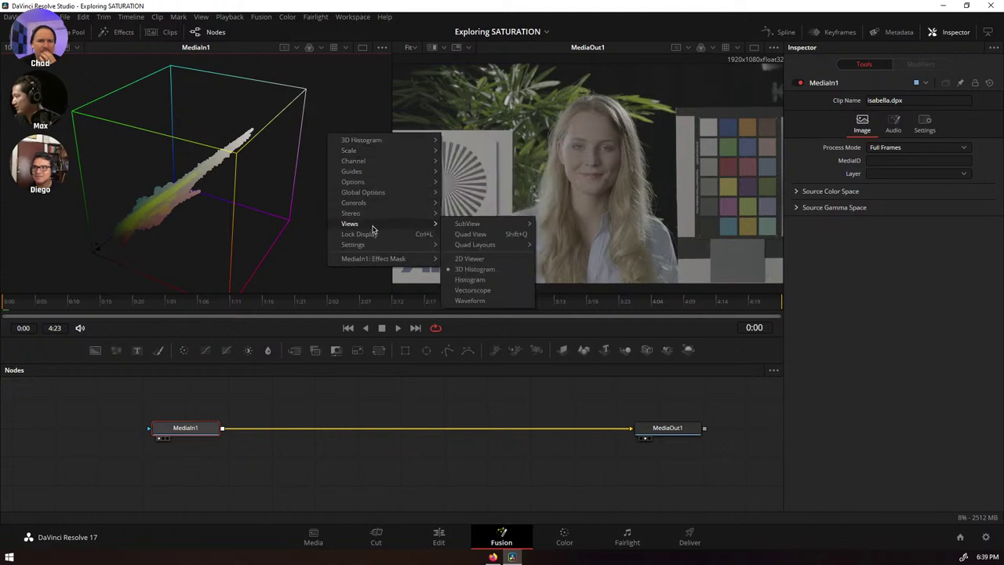
pyautogui.click(466, 259)
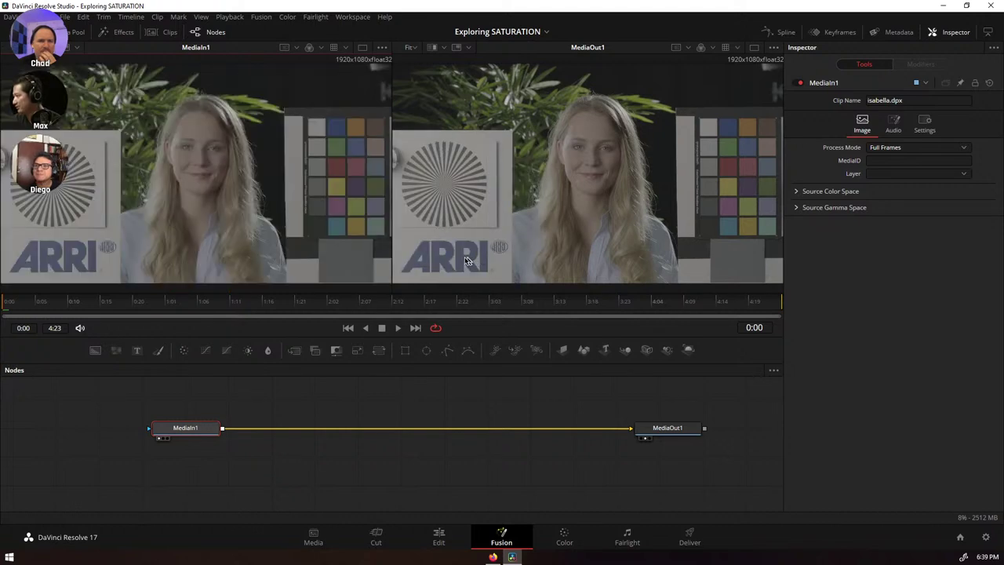
# - Reassign MediaIn1 and MediaOut1 to viewers with key 1, leaving the left viewer empty
pyautogui.click(678, 429)
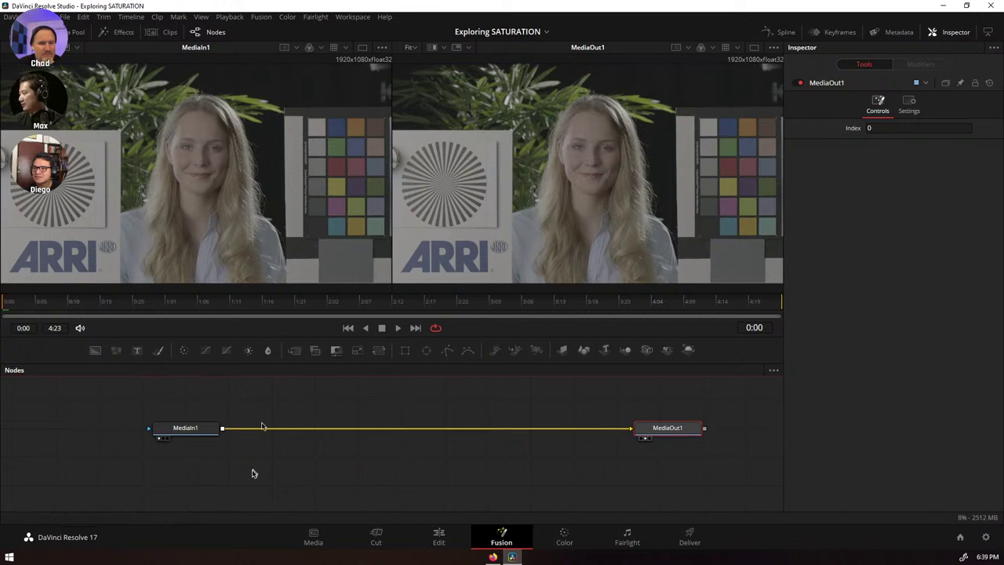
pyautogui.click(173, 430)
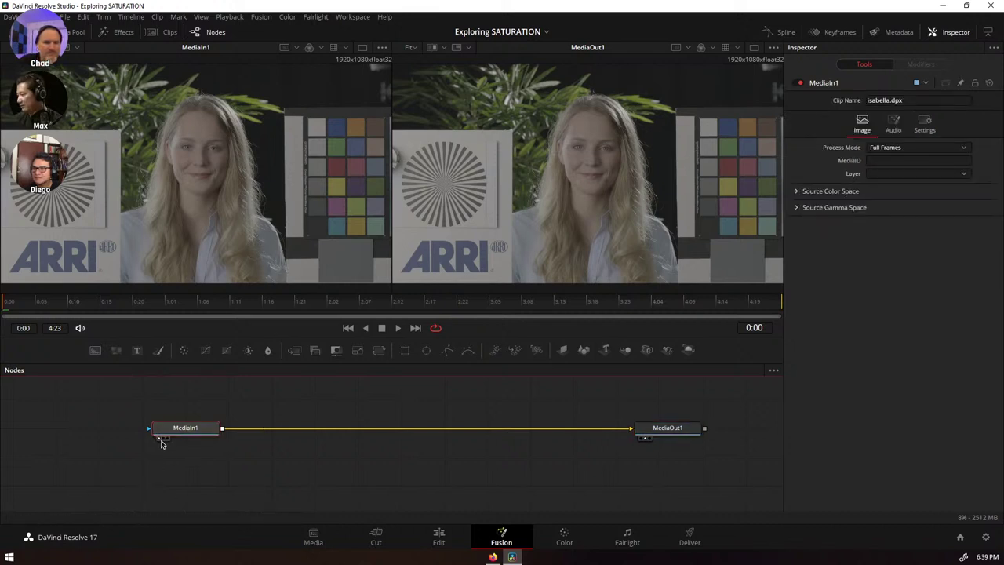
pyautogui.moveTo(158, 443); pyautogui.dragTo(160, 442)
pyautogui.press('1')
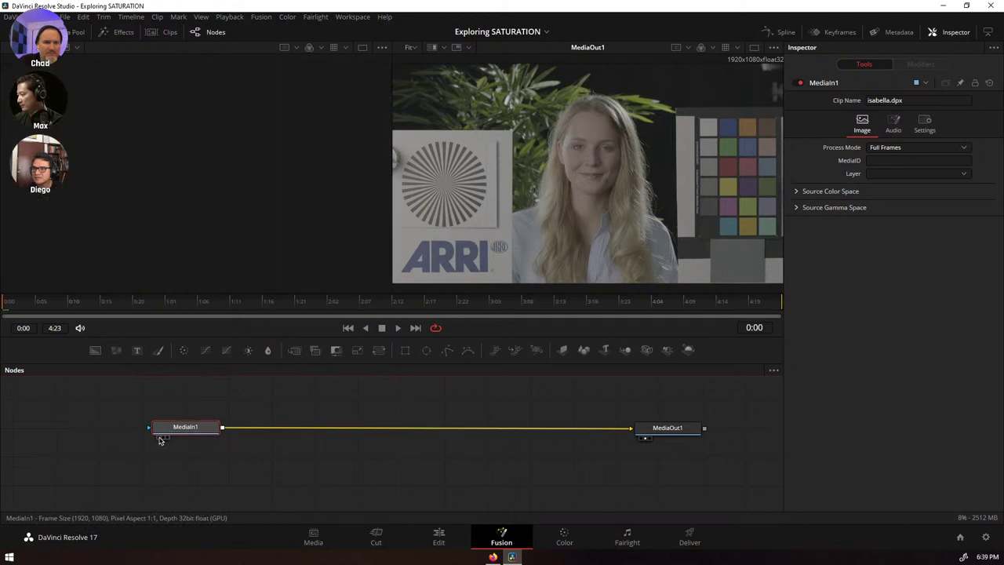
pyautogui.click(697, 432)
pyautogui.press('1')
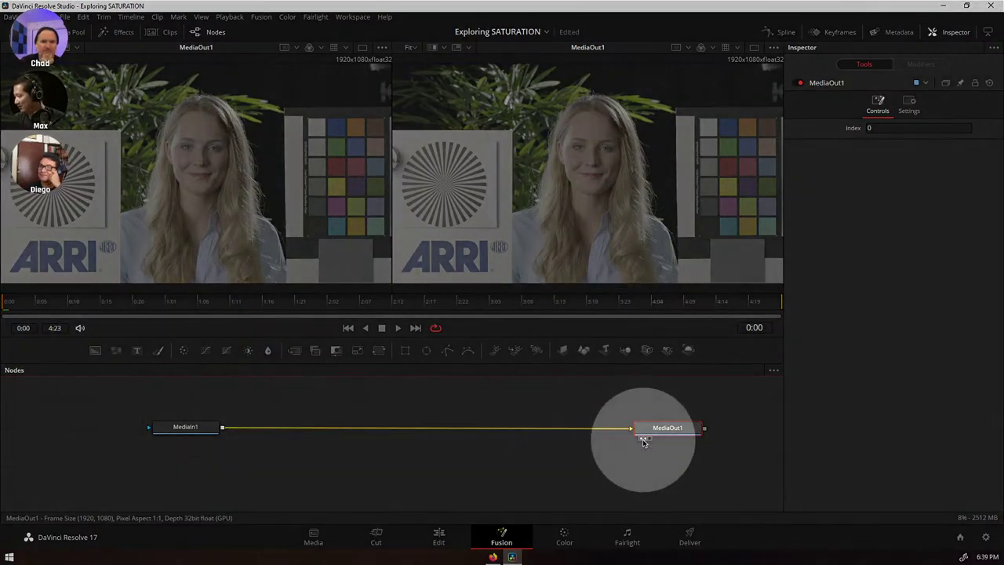
pyautogui.moveTo(643, 443)
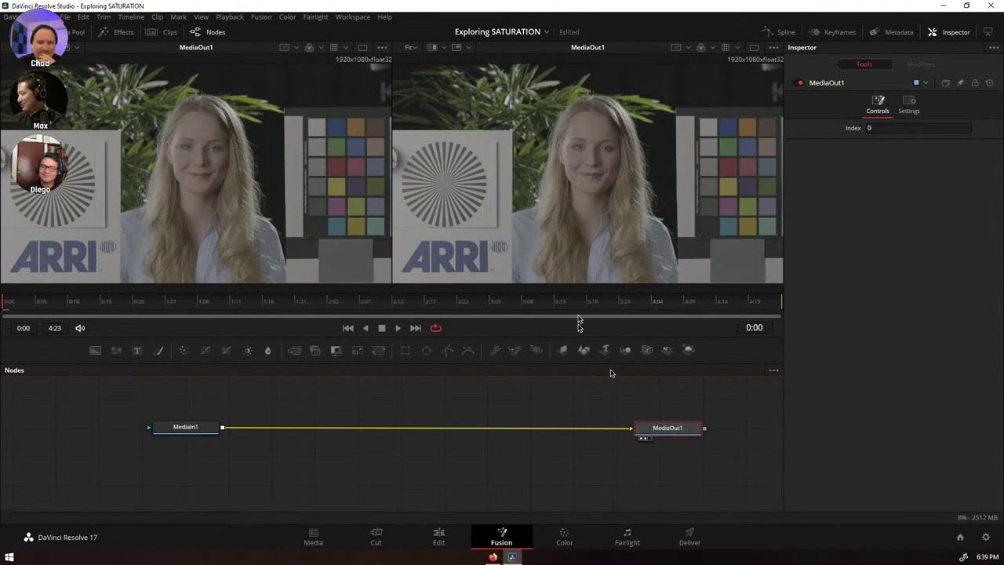
pyautogui.press('1')
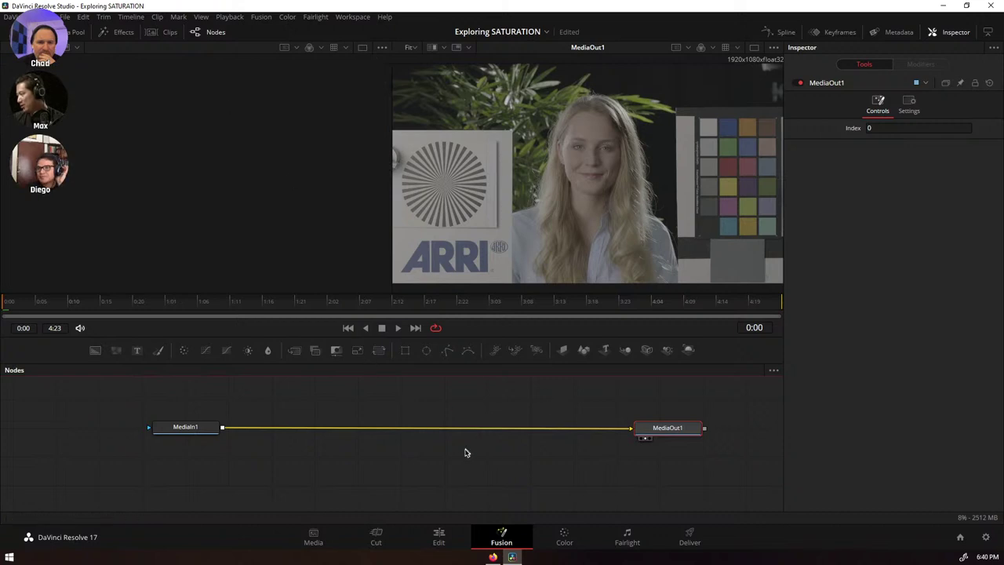
# - Add a MediaOut2 node via the tool search and place it beneath MediaOut1
pyautogui.click(328, 476)
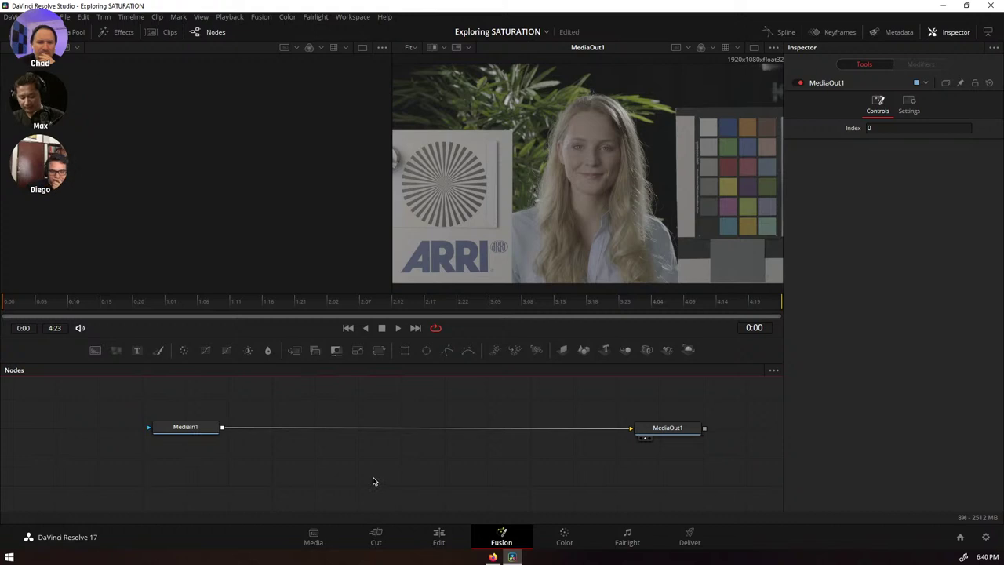
pyautogui.hotkey('shift', 'space')
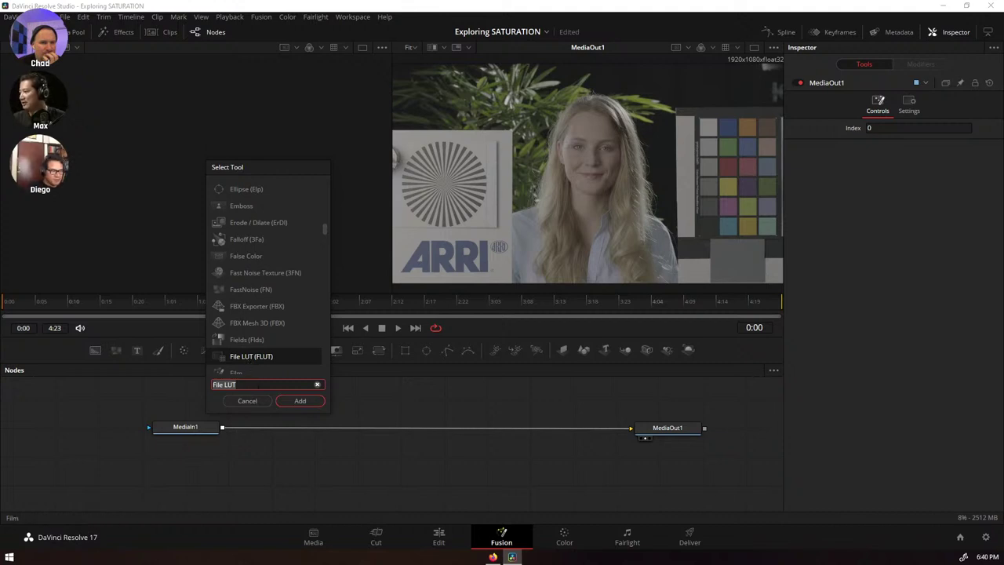
pyautogui.write('m')
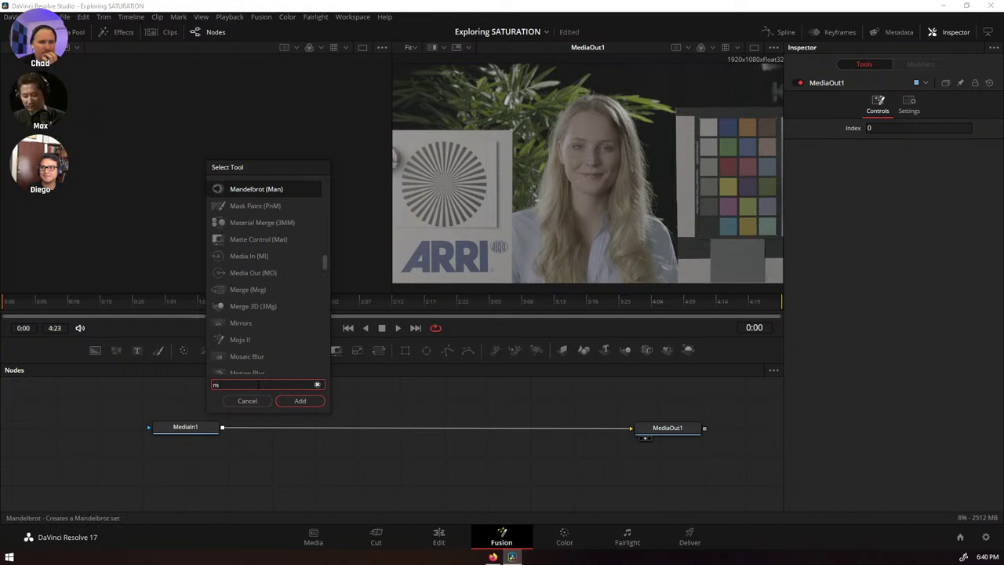
pyautogui.write('edia')
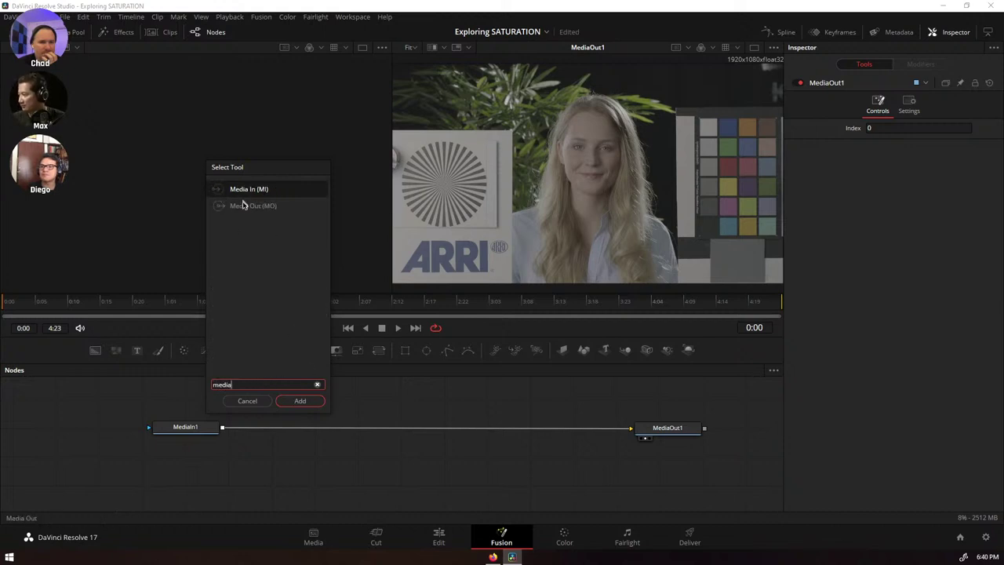
pyautogui.write(' out')
pyautogui.click(298, 404)
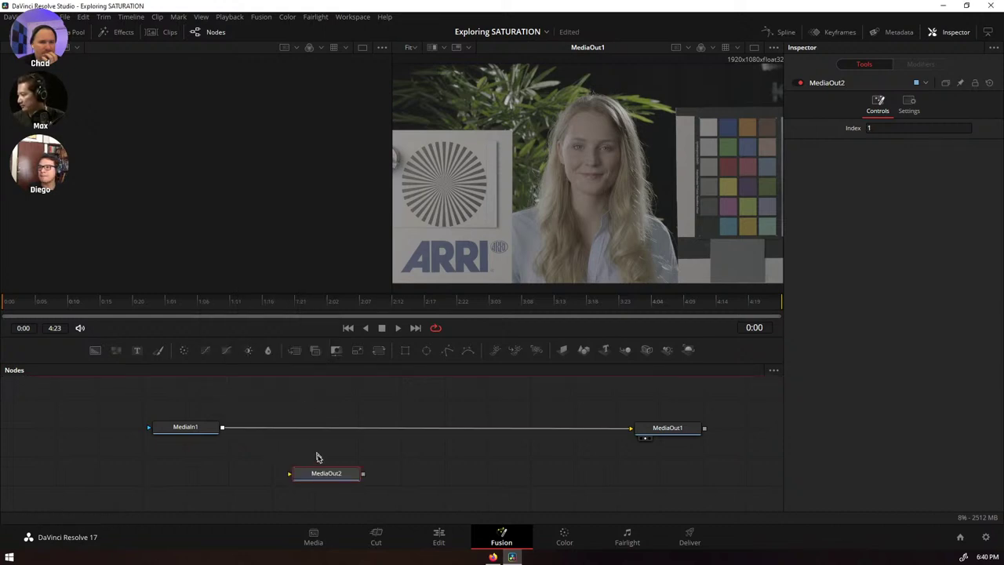
pyautogui.moveTo(325, 474); pyautogui.dragTo(667, 473)
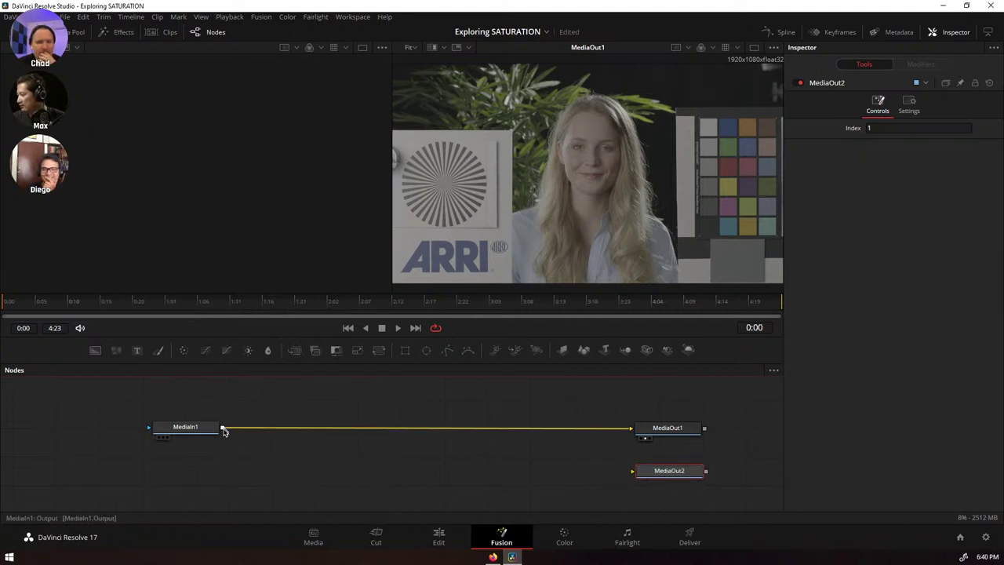
# - Connect MediaIn1 to MediaOut2 and bend the link into a right angle with a router point
pyautogui.moveTo(223, 429); pyautogui.dragTo(632, 473)
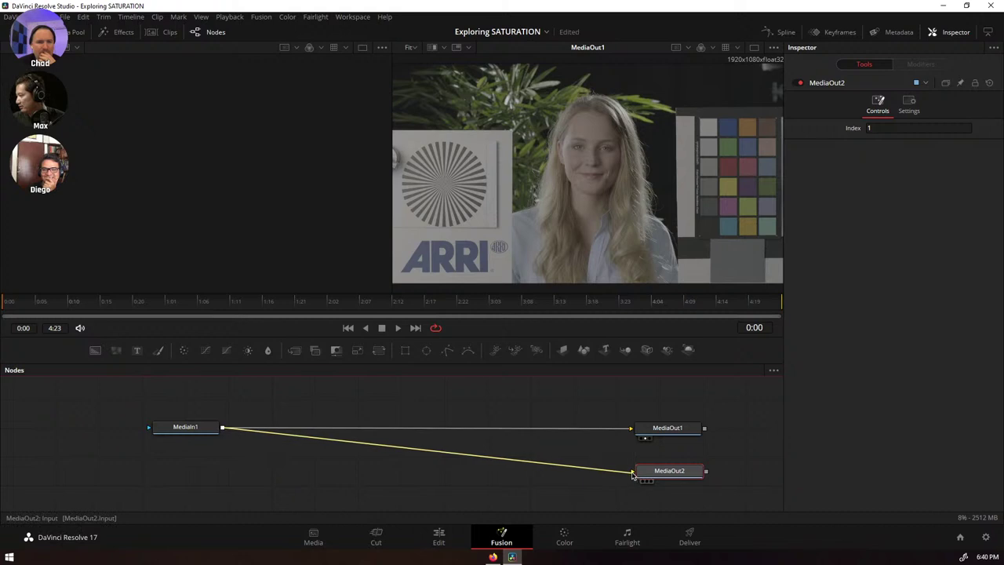
pyautogui.click(375, 446)
pyautogui.moveTo(374, 445); pyautogui.dragTo(233, 473)
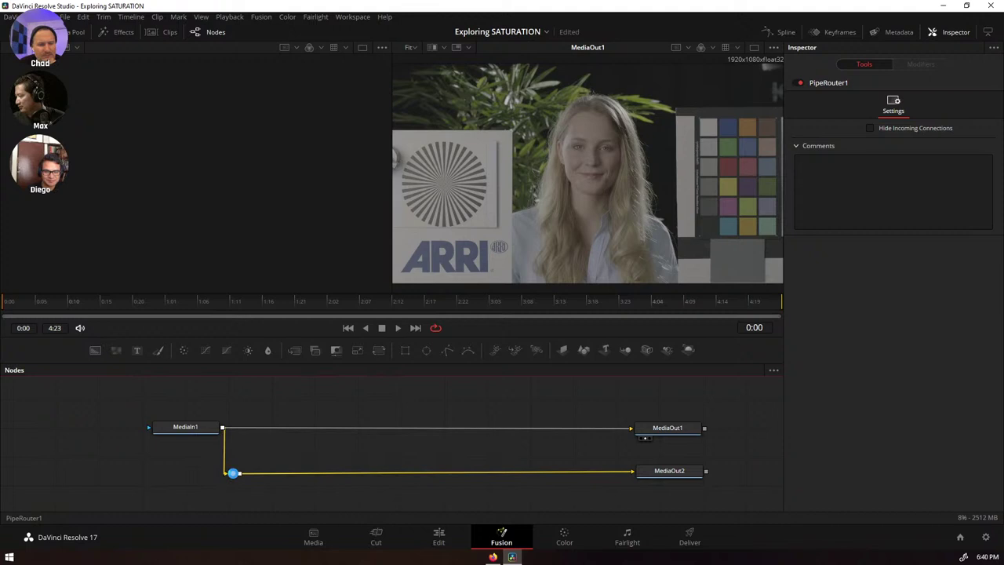
# - Add a Color Space Transform node and drop it onto the MediaIn1–MediaOut1 link
pyautogui.click(201, 435)
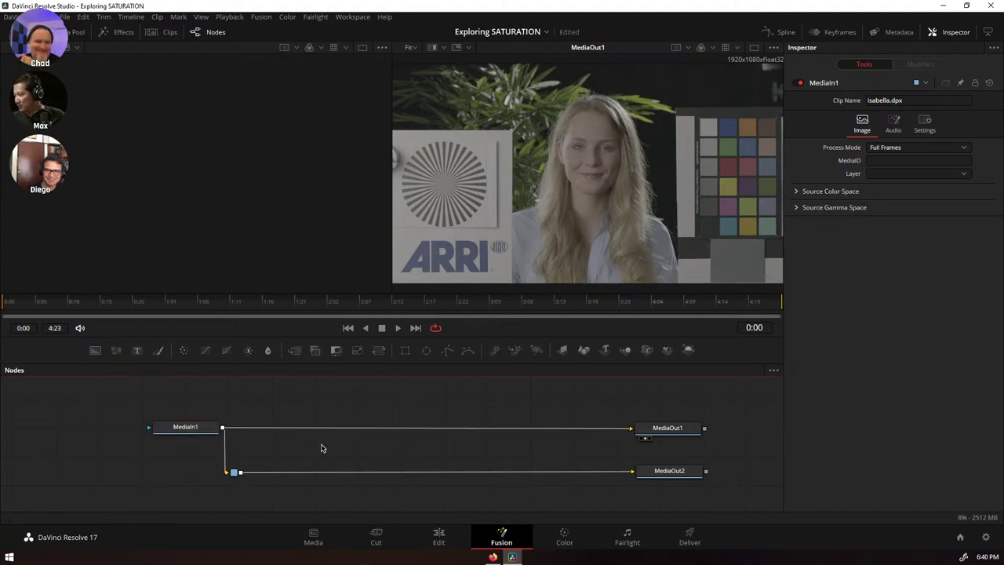
pyautogui.hotkey('alt', 'space')
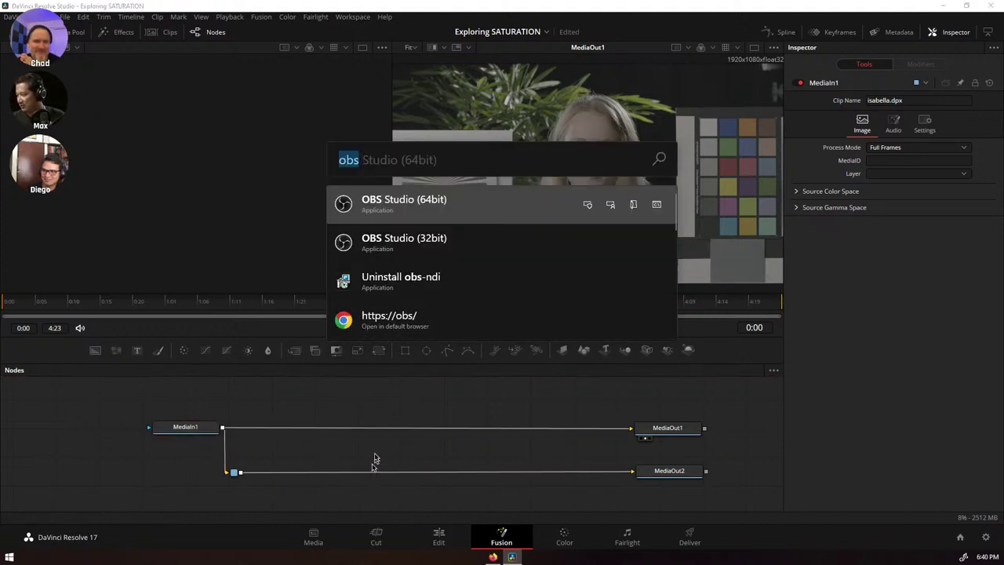
pyautogui.press('Escape')
pyautogui.hotkey('shift', 'space')
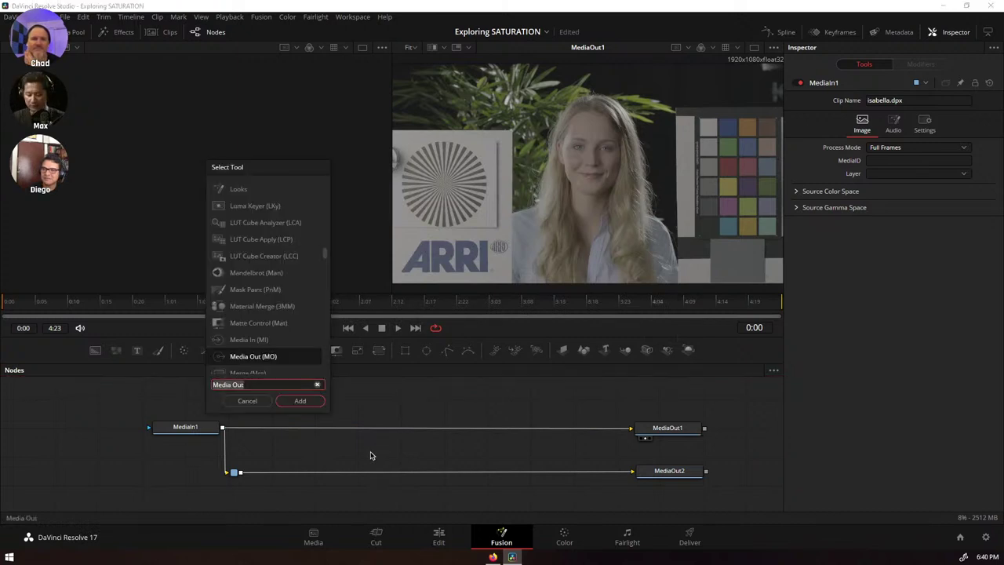
pyautogui.write('col')
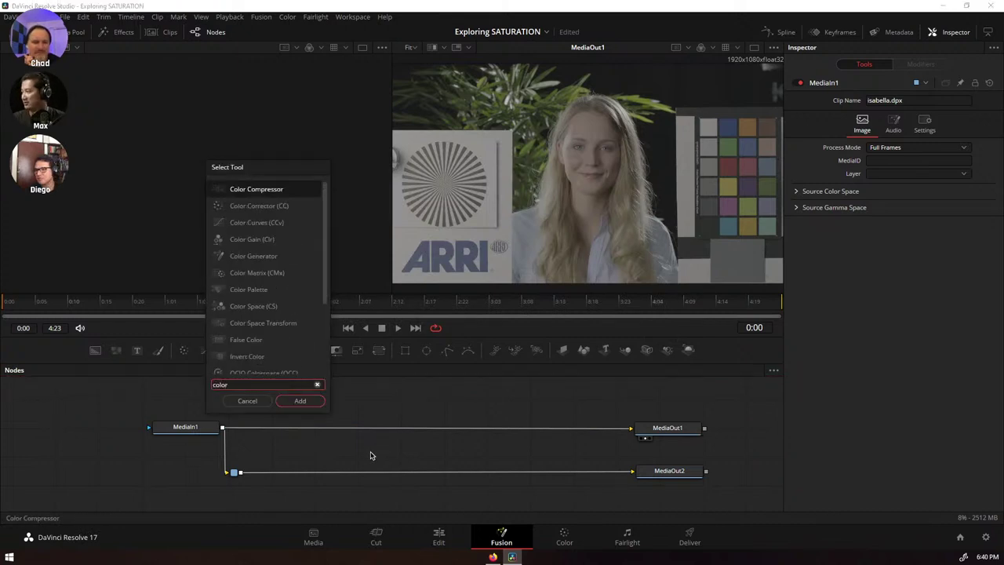
pyautogui.write('or')
pyautogui.click(250, 323)
pyautogui.click(299, 401)
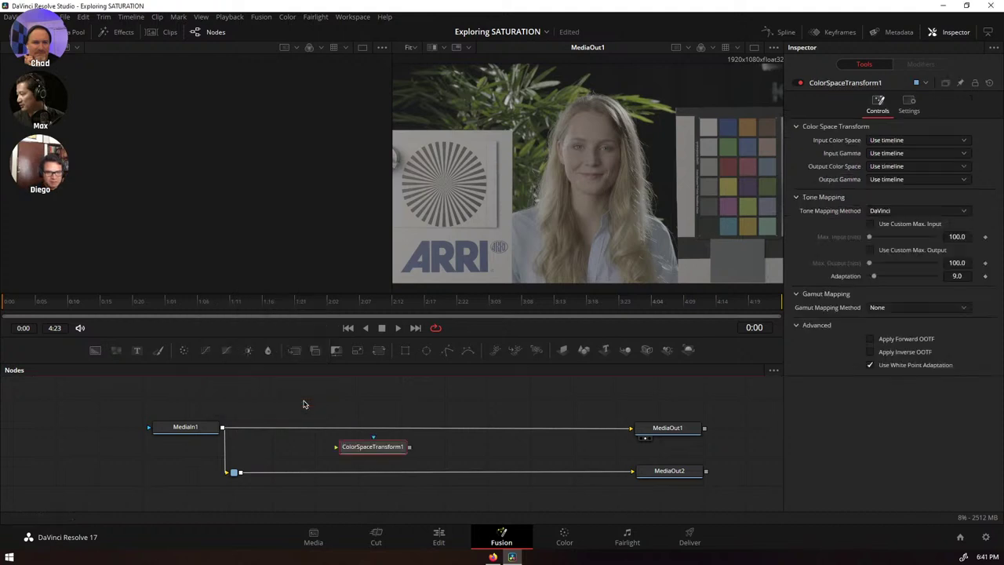
pyautogui.moveTo(367, 448); pyautogui.dragTo(448, 432)
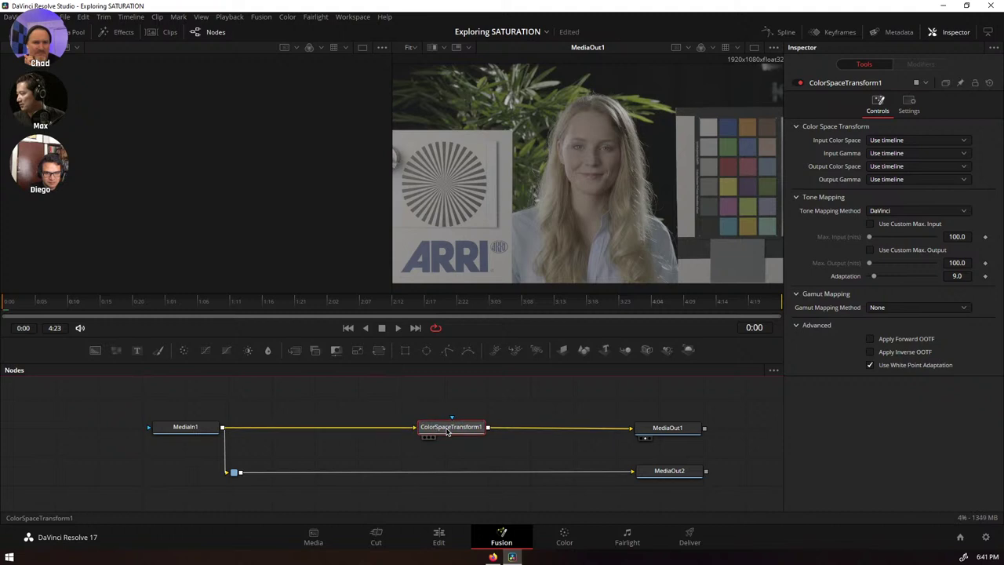
pyautogui.click(654, 470)
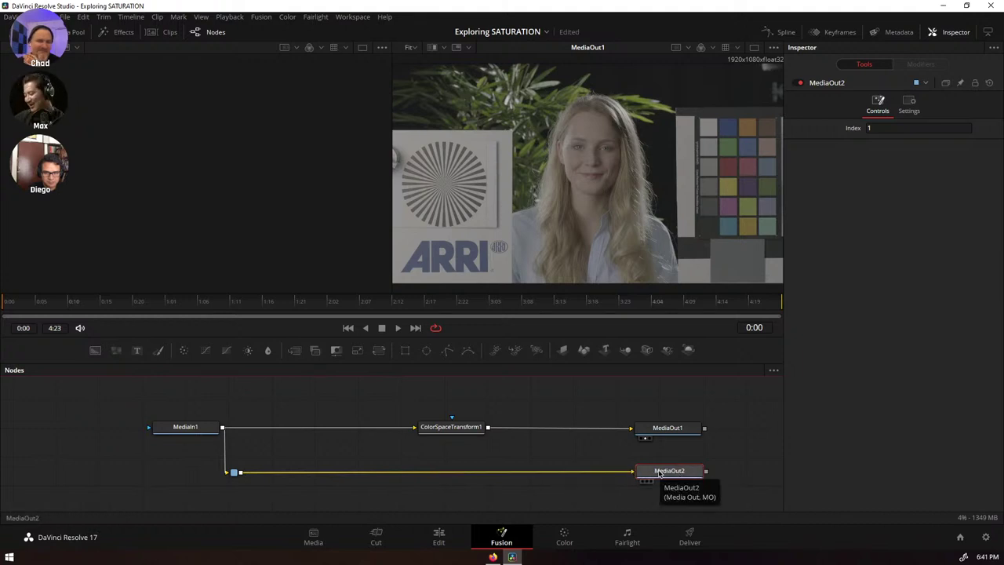
pyautogui.press('1')
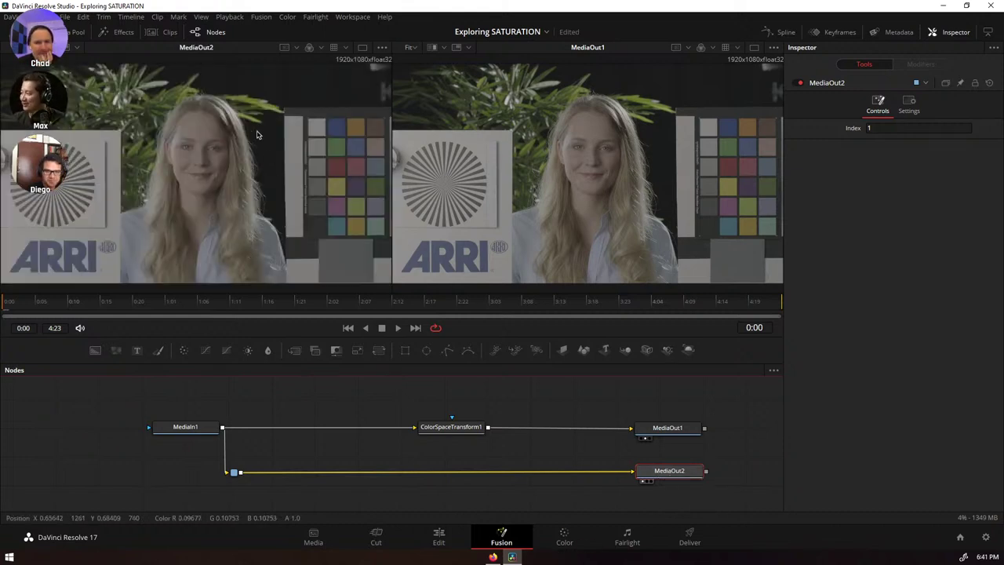
pyautogui.rightClick(224, 128)
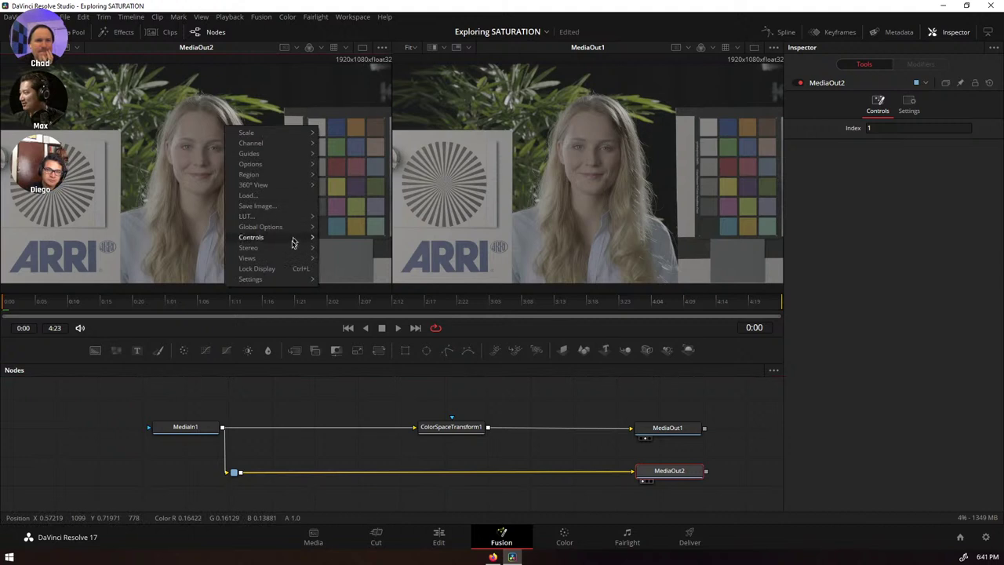
pyautogui.moveTo(314, 259)
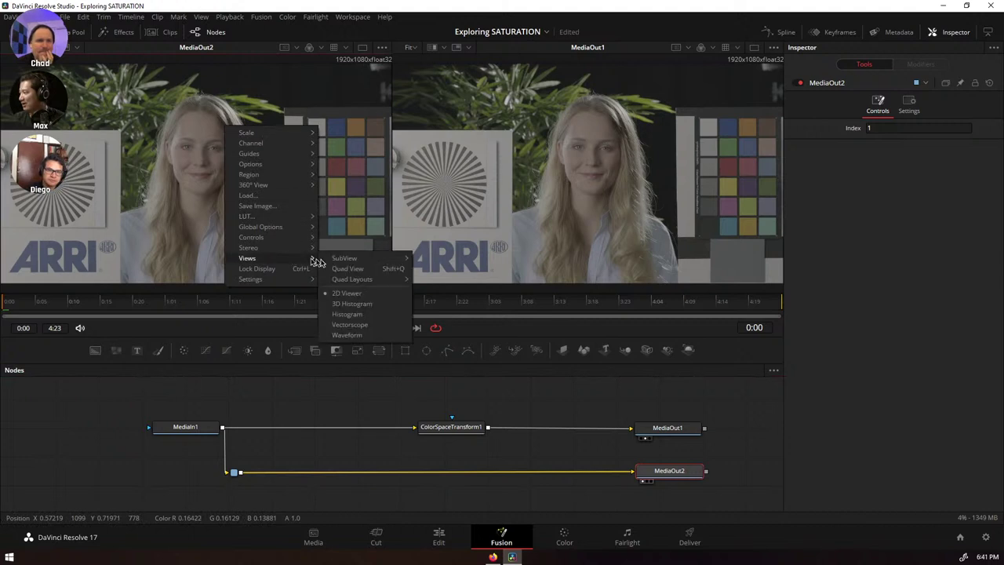
pyautogui.click(361, 305)
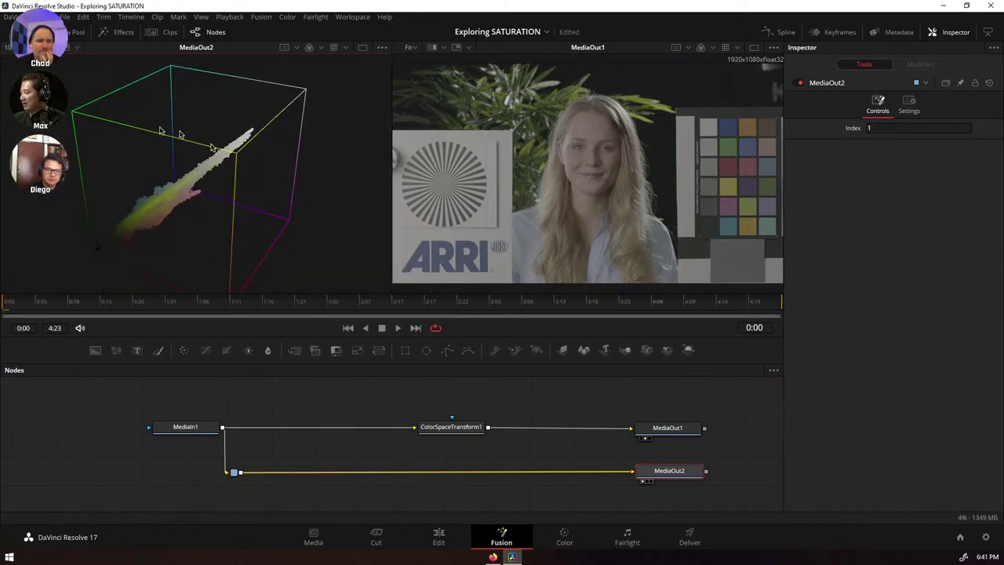
pyautogui.rightClick(310, 156)
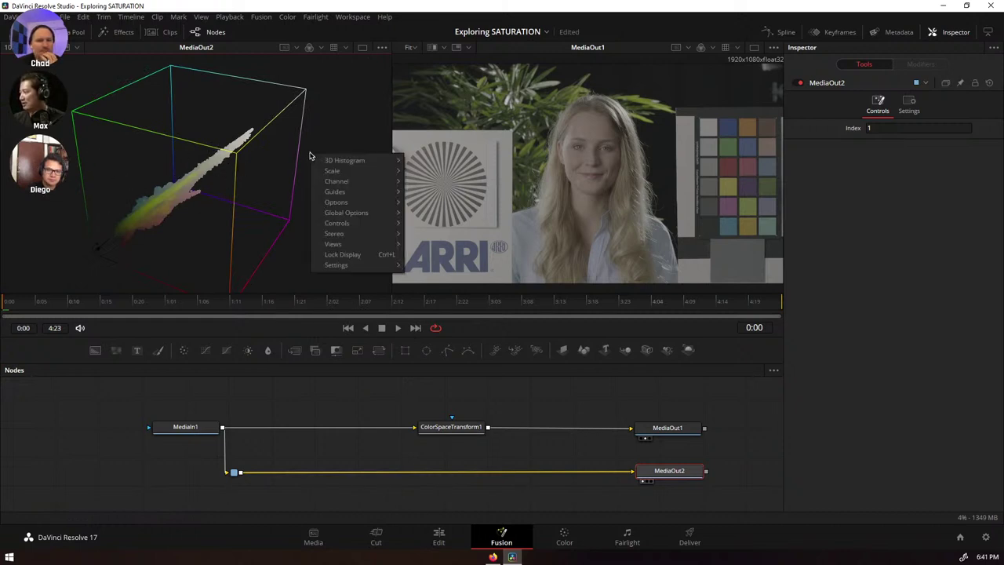
pyautogui.moveTo(341, 210)
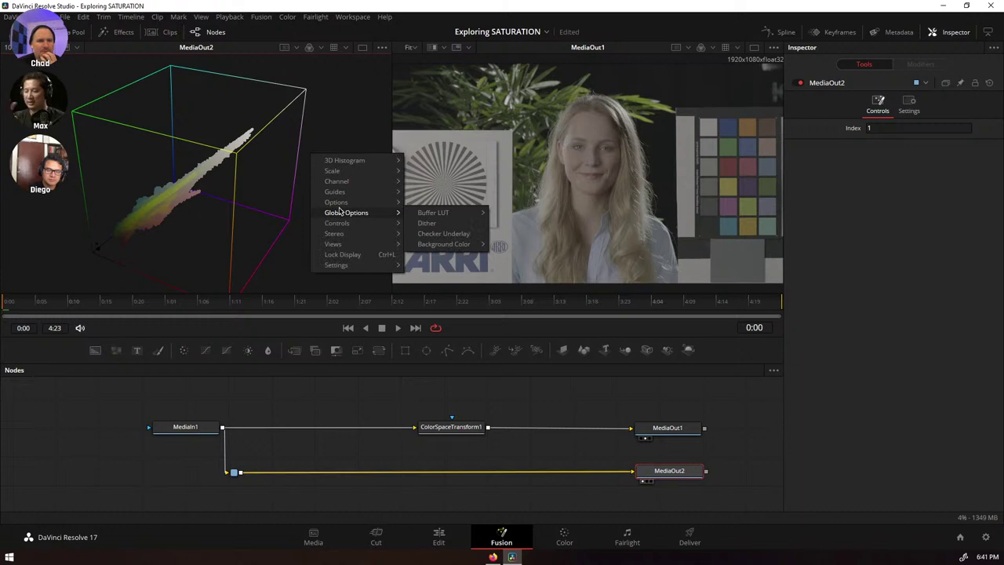
pyautogui.moveTo(365, 163)
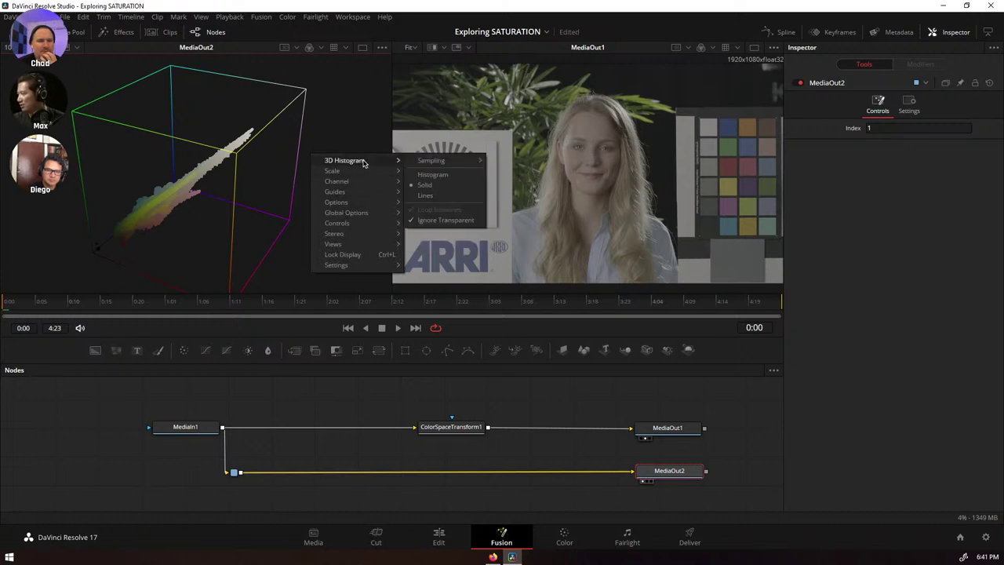
pyautogui.click(433, 176)
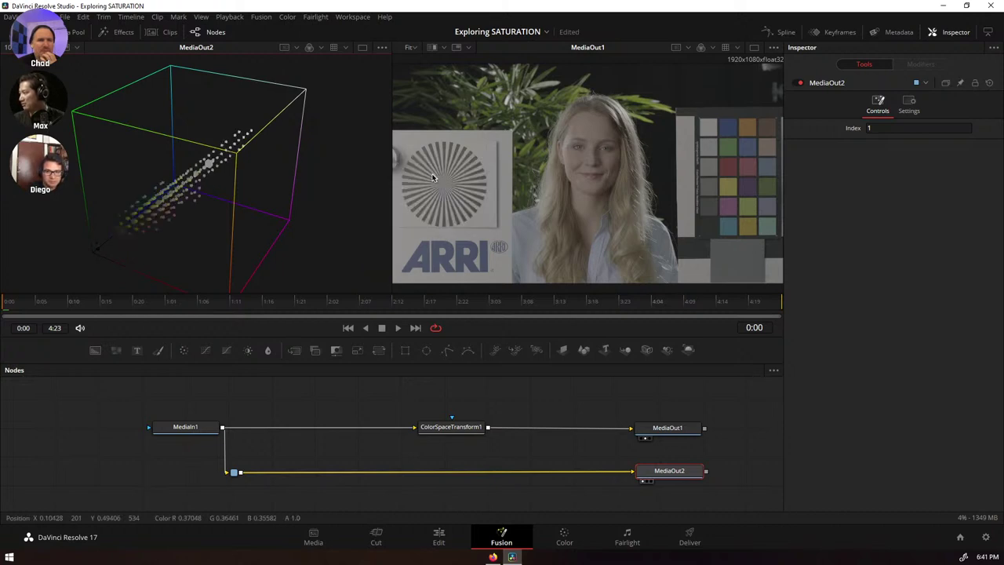
pyautogui.rightClick(302, 180)
pyautogui.moveTo(374, 181)
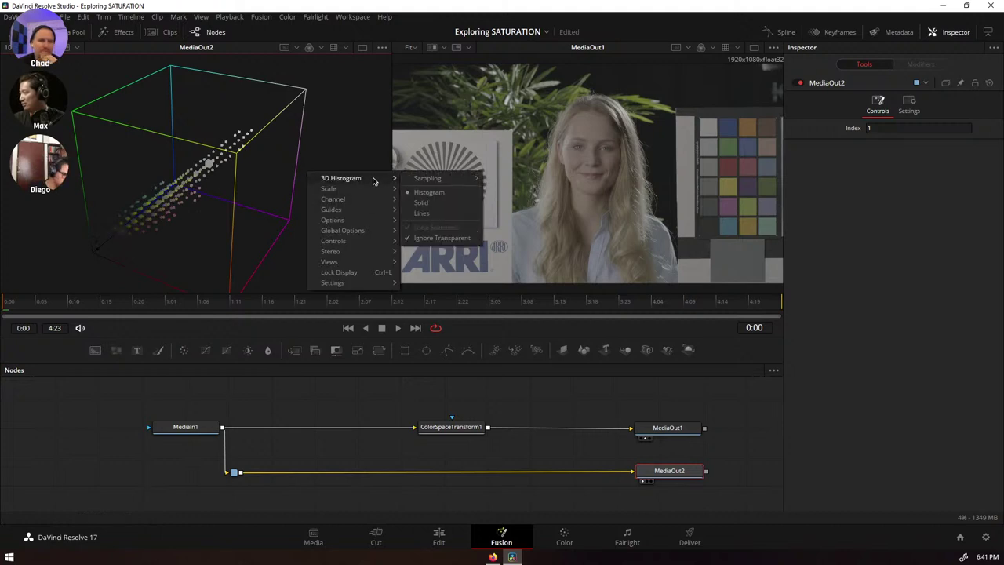
pyautogui.click(443, 204)
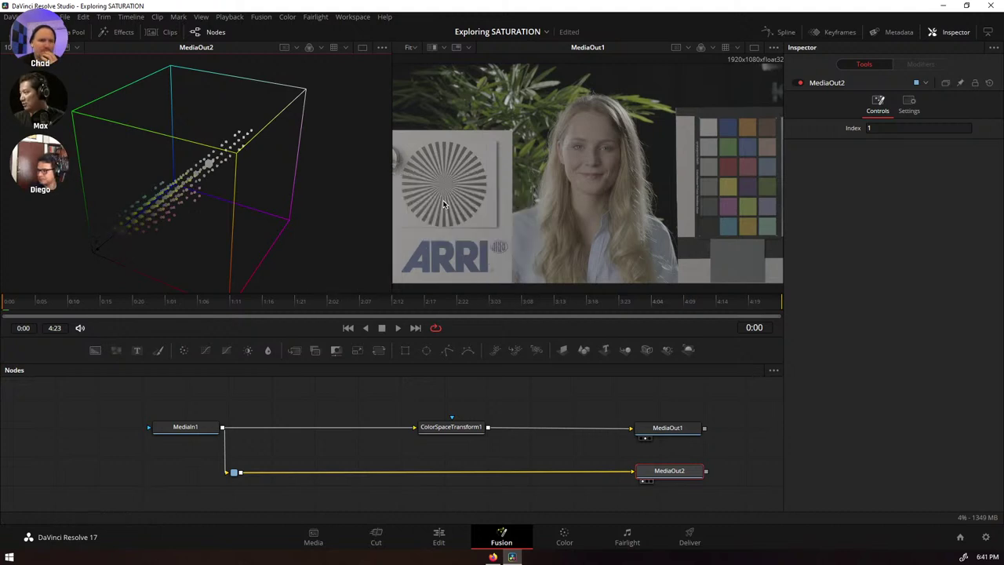
pyautogui.rightClick(308, 157)
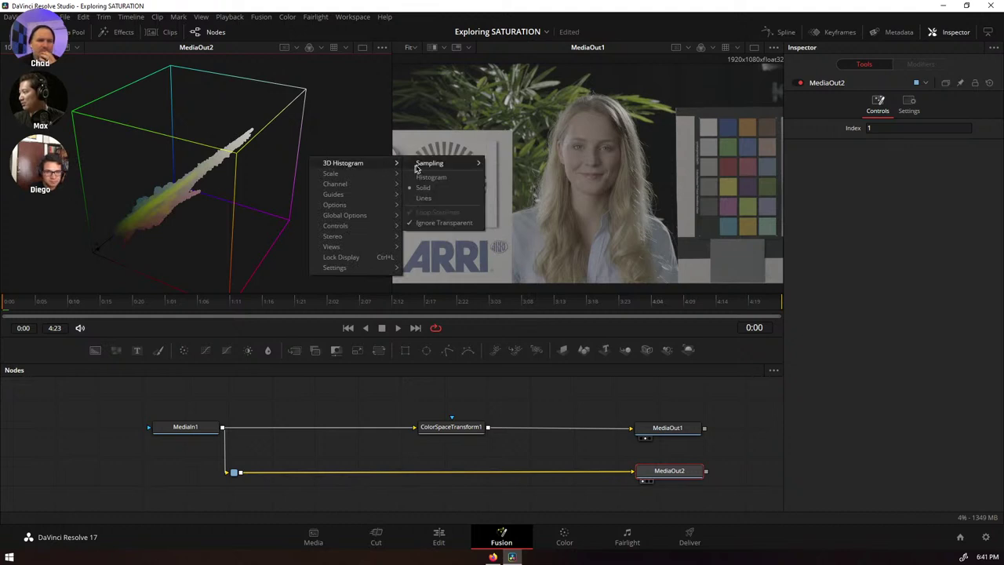
pyautogui.moveTo(418, 168)
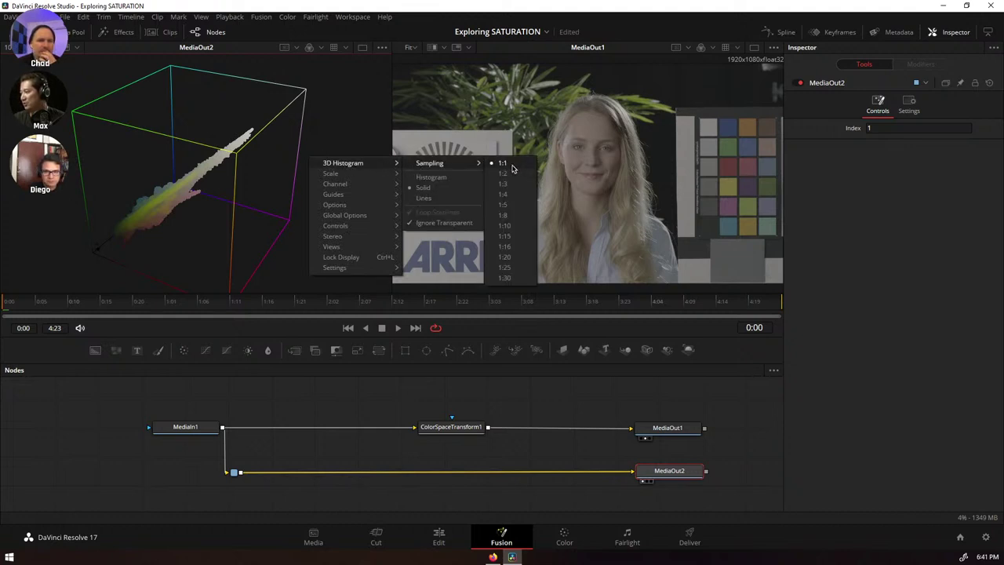
pyautogui.click(441, 416)
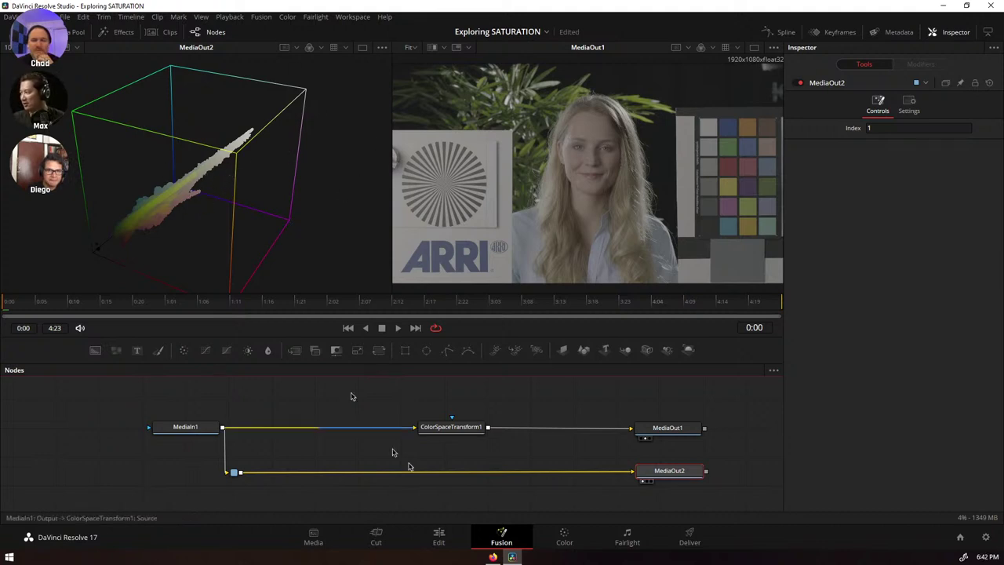
# - Paste a linked instance of ColorSpaceTransform1 onto the MediaIn1–MediaOut2 link
pyautogui.click(460, 431)
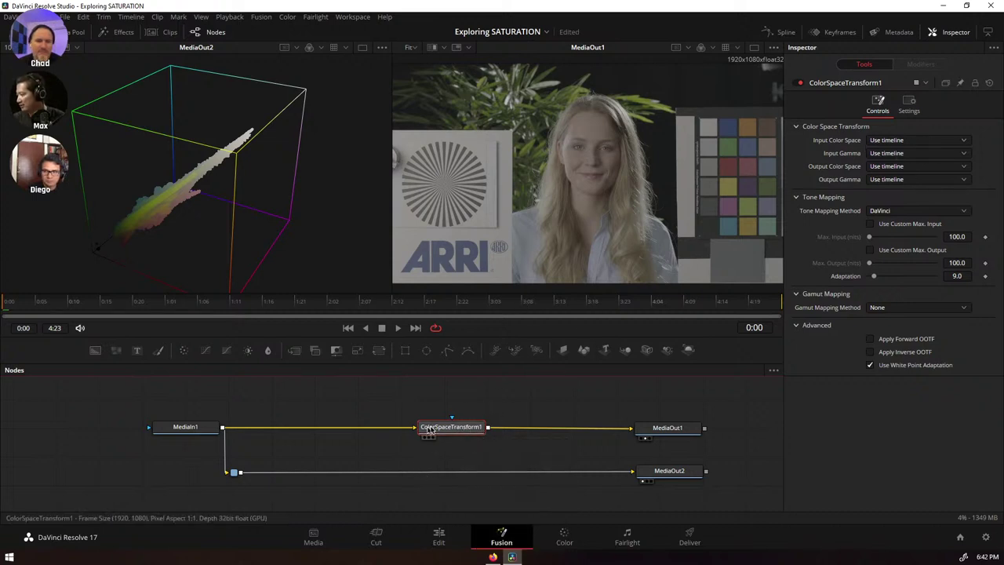
pyautogui.moveTo(442, 430)
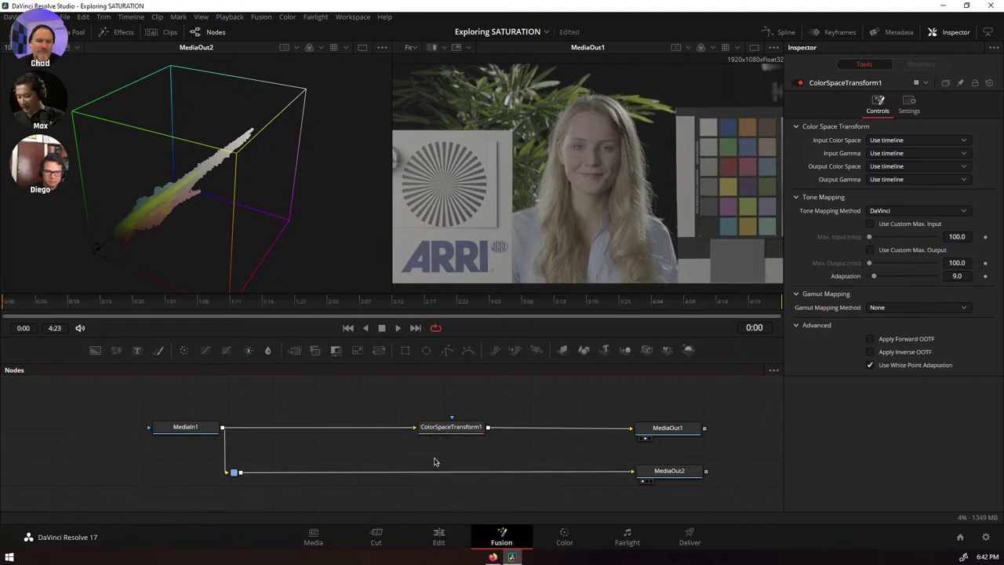
pyautogui.hotkey('ctrl', 'shift', 'v')
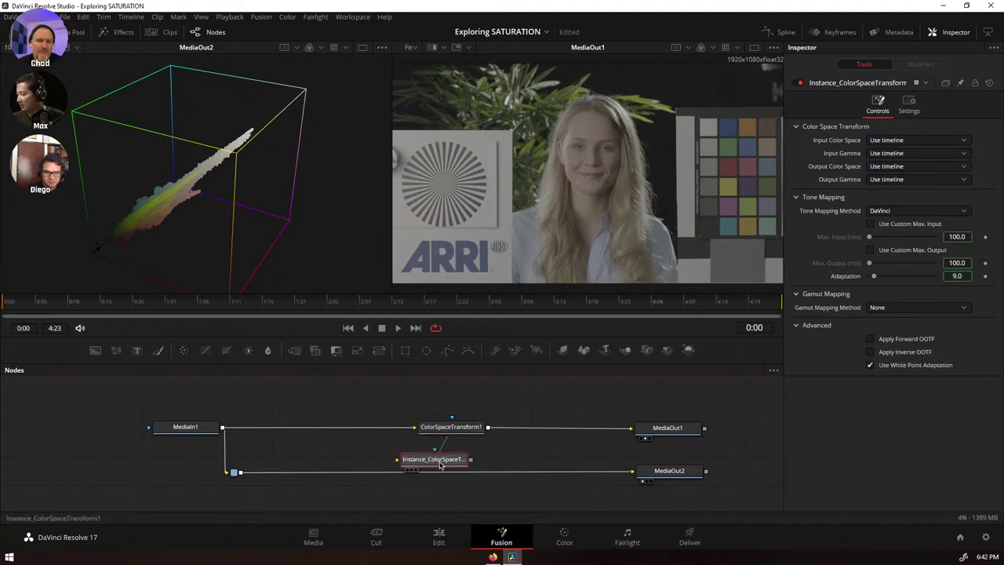
pyautogui.moveTo(440, 464); pyautogui.dragTo(463, 477)
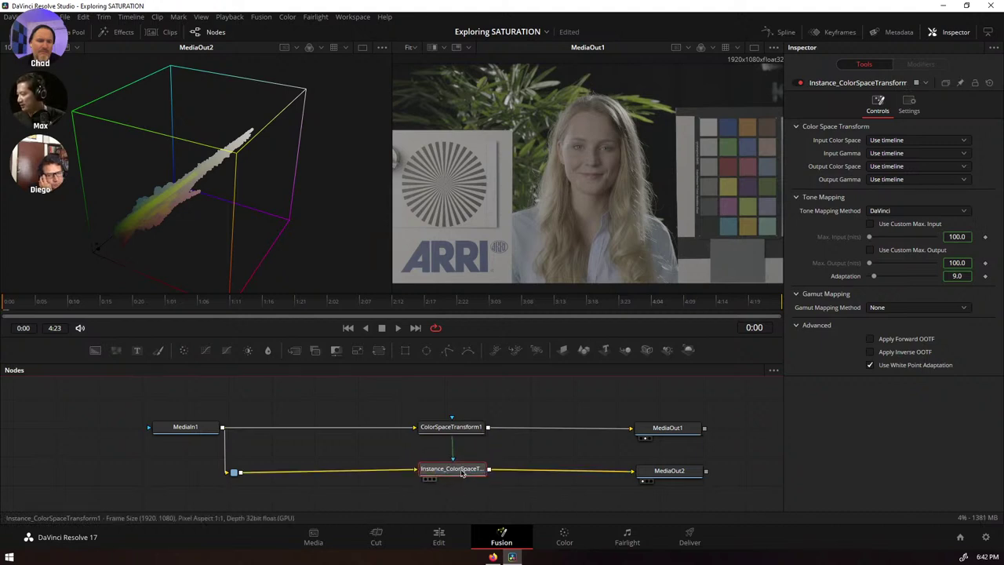
pyautogui.click(460, 428)
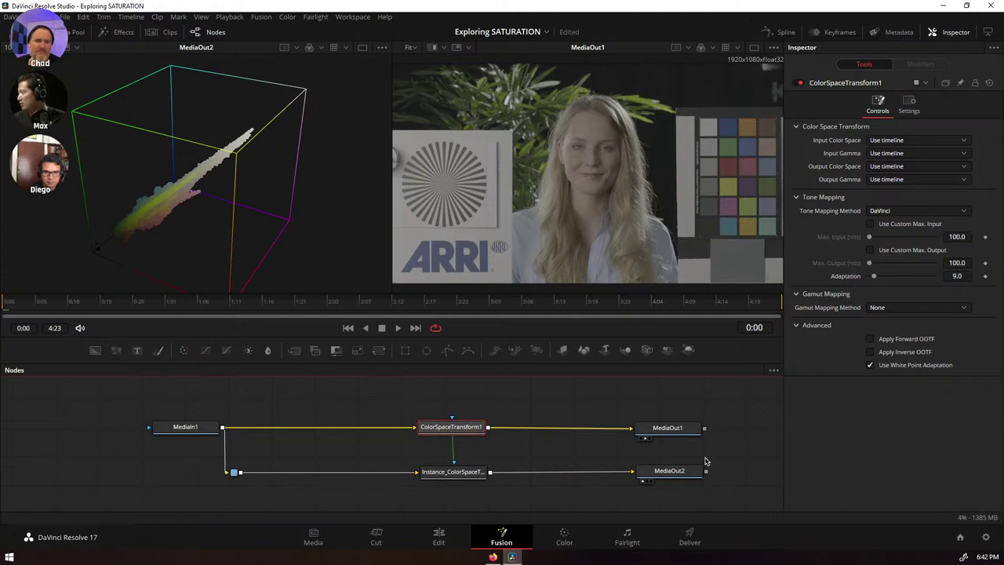
# - Set ColorSpaceTransform1 input to ARRI Alexa / ARRI LogC and output to Rec.709 / Gamma 2.4
pyautogui.click(899, 140)
pyautogui.click(908, 171)
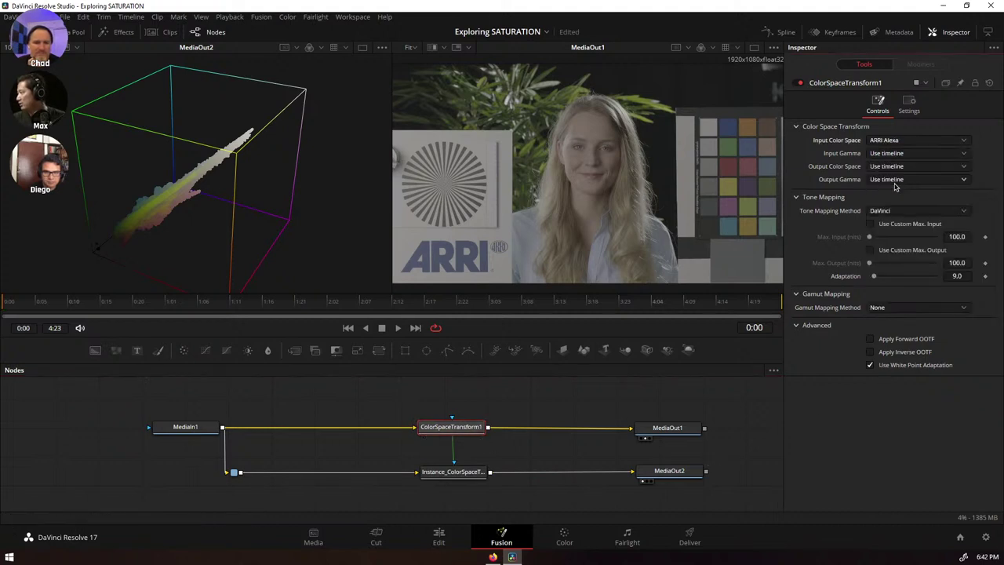
pyautogui.click(911, 157)
pyautogui.click(898, 212)
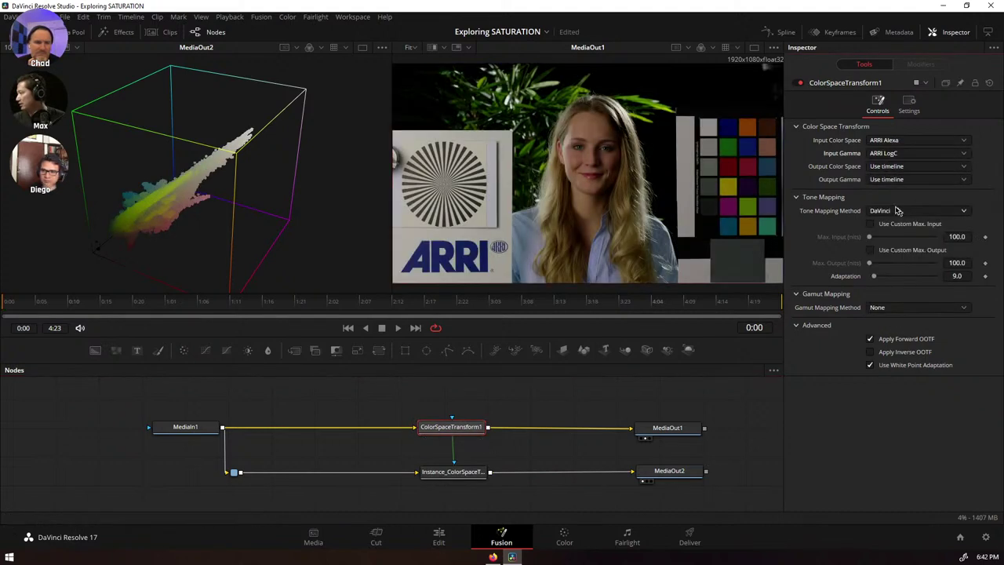
pyautogui.click(913, 167)
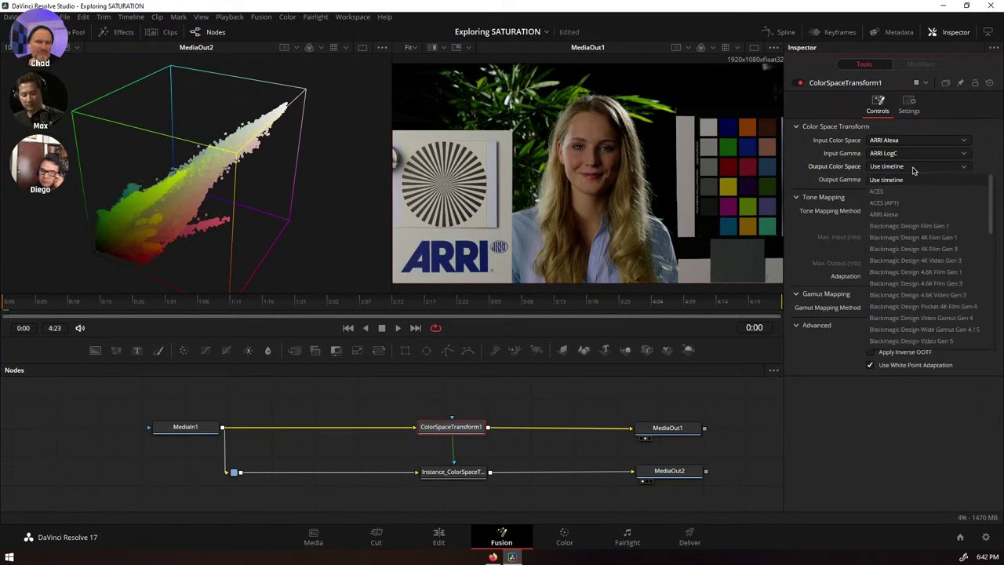
pyautogui.scroll(-5, 913, 171)
pyautogui.click(905, 340)
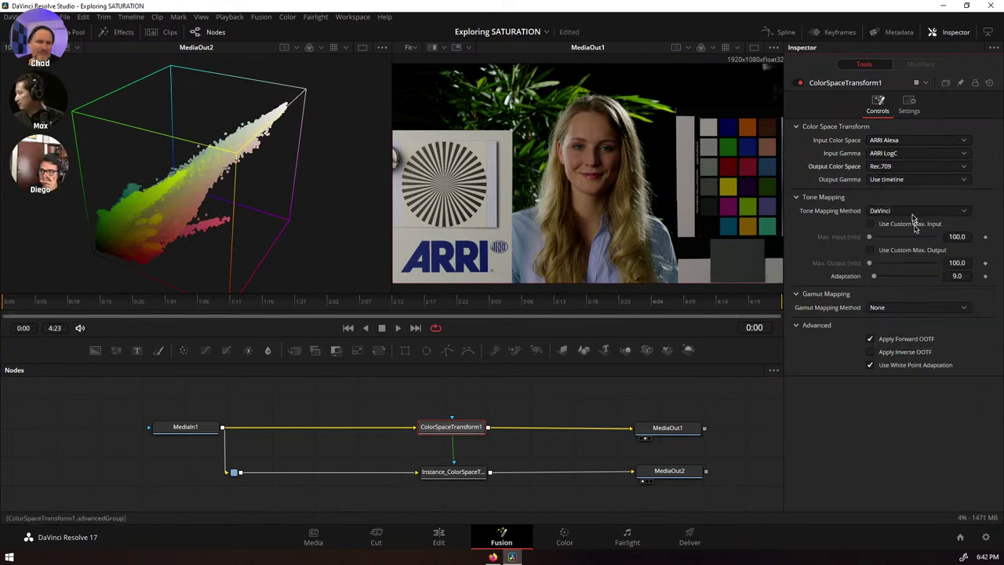
pyautogui.click(910, 179)
pyautogui.scroll(-5, 910, 179)
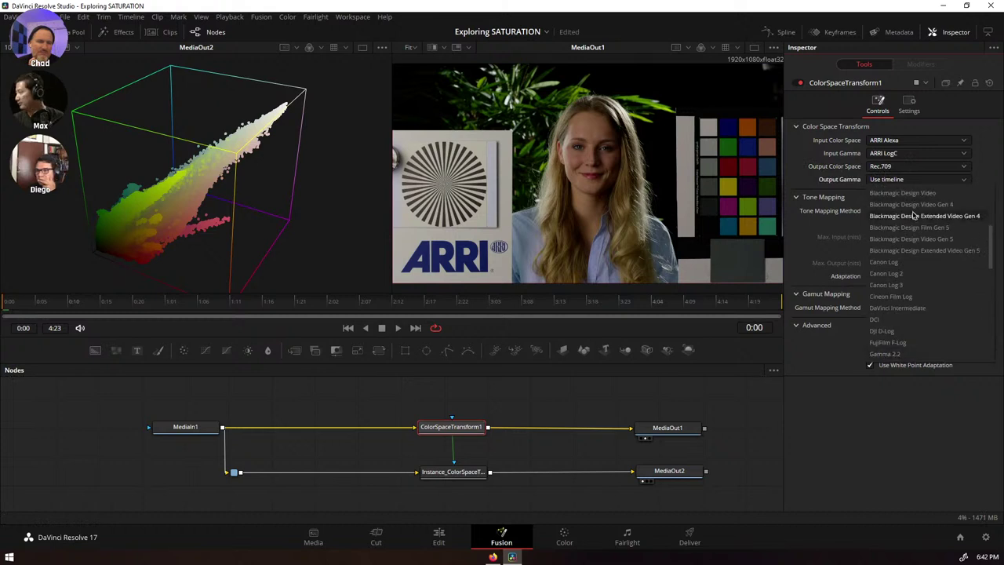
pyautogui.click(907, 334)
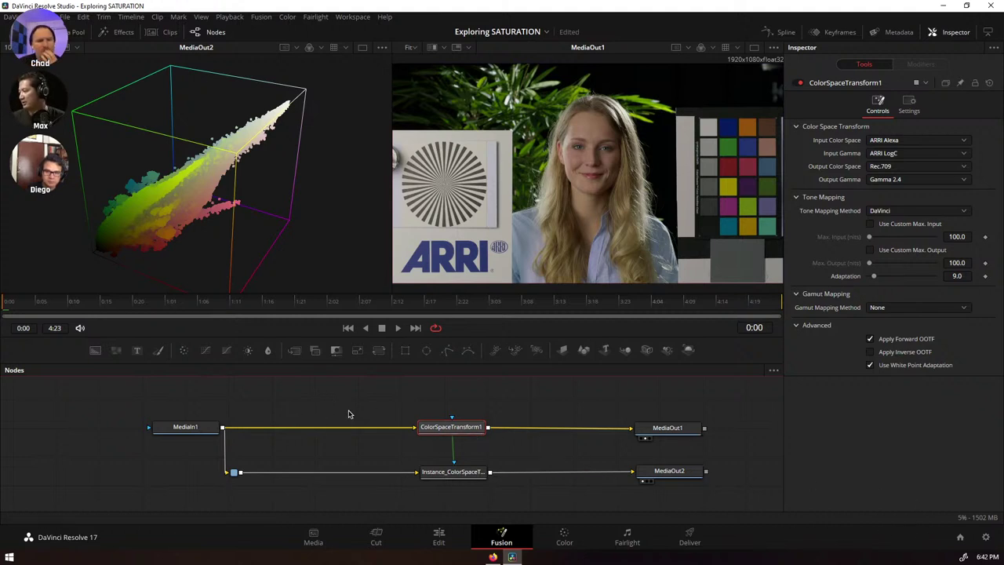
# - Add a Color Corrector node and place ColorCorrector1 on the MediaIn1 line before ColorSpaceTransform1
pyautogui.click(290, 407)
pyautogui.hotkey('shift', 'space')
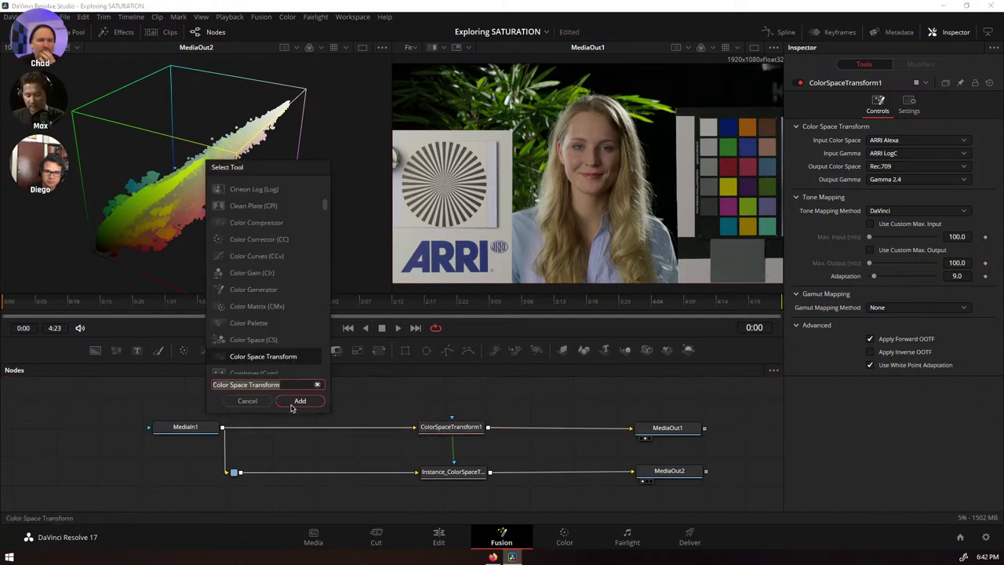
pyautogui.write('color')
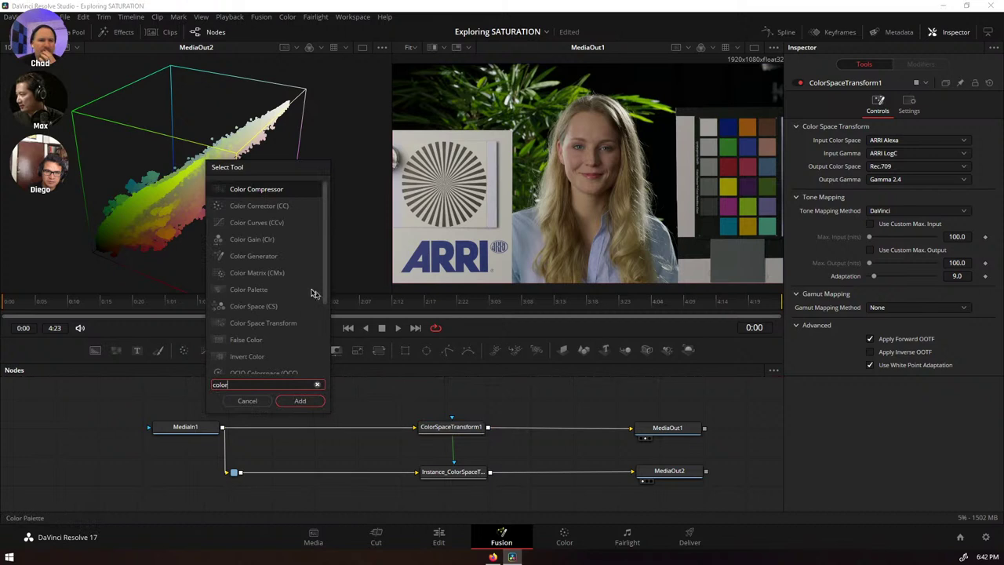
pyautogui.click(259, 205)
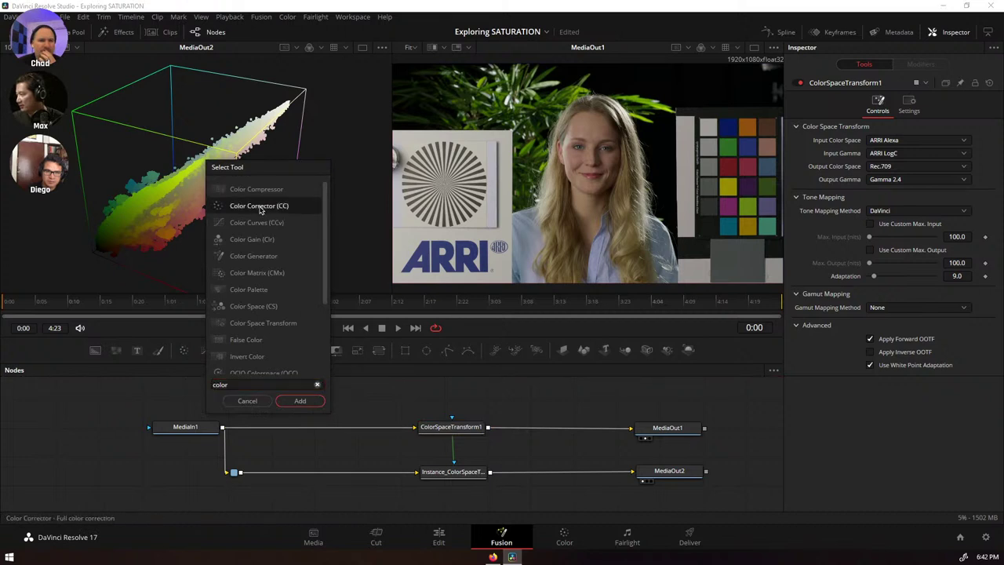
pyautogui.click(299, 401)
pyautogui.moveTo(281, 410); pyautogui.dragTo(316, 431)
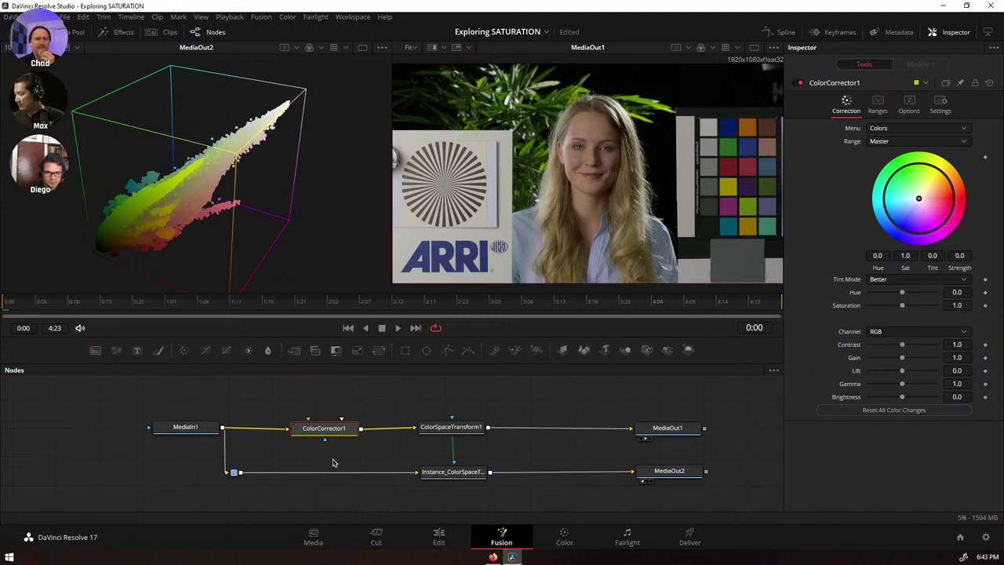
# - Paste a linked Instance_ColorCorrector1 ahead of the transform in the lower MediaOut2 branch
pyautogui.click(334, 462)
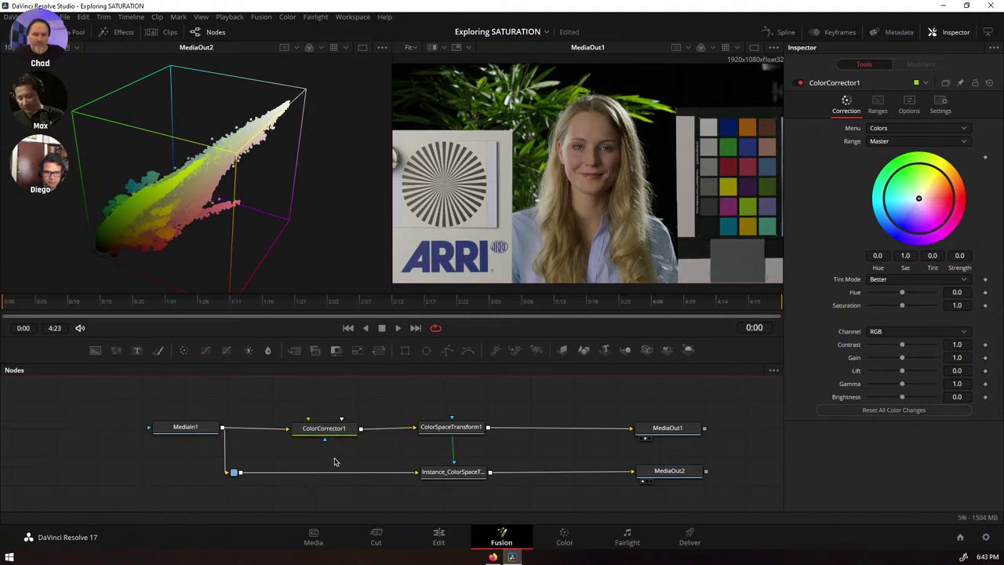
pyautogui.hotkey('ctrl', 'shift', 'v')
pyautogui.moveTo(336, 461); pyautogui.dragTo(330, 472)
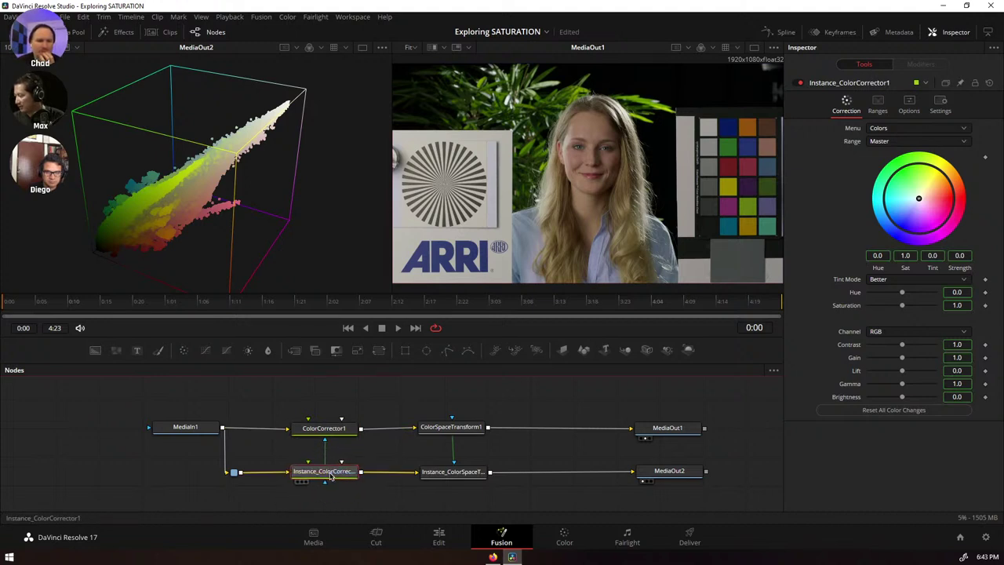
# - Raise ColorCorrector1's saturation to 1.89 and shift both ColorSpaceTransform nodes slightly right
pyautogui.click(325, 430)
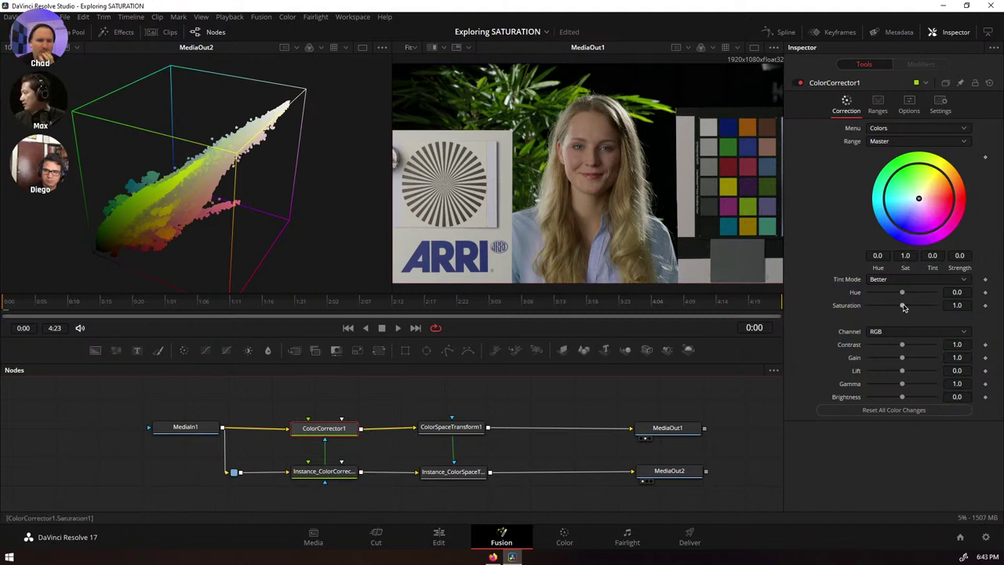
pyautogui.moveTo(902, 305); pyautogui.dragTo(933, 307)
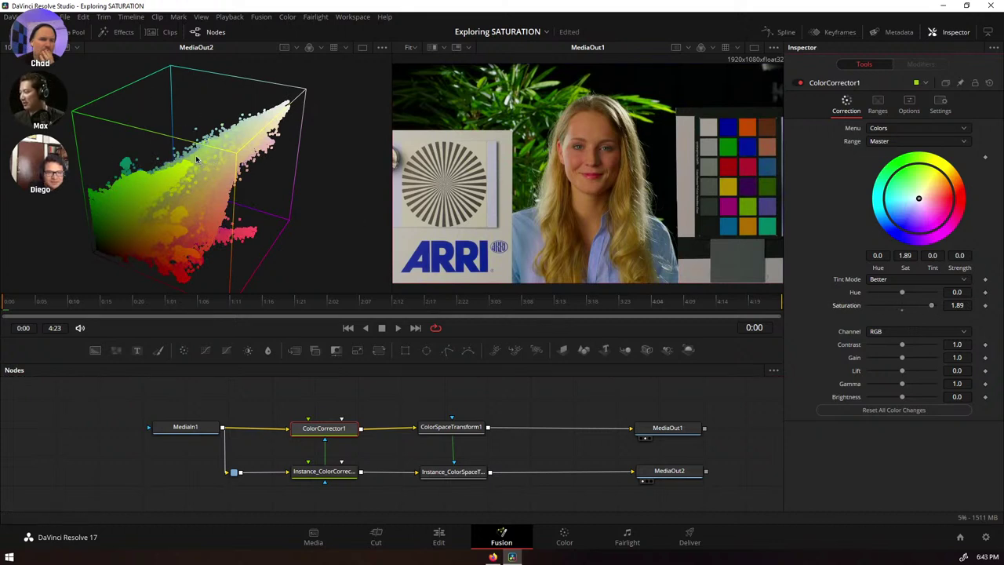
pyautogui.moveTo(416, 408); pyautogui.dragTo(489, 492)
pyautogui.moveTo(464, 427); pyautogui.dragTo(480, 429)
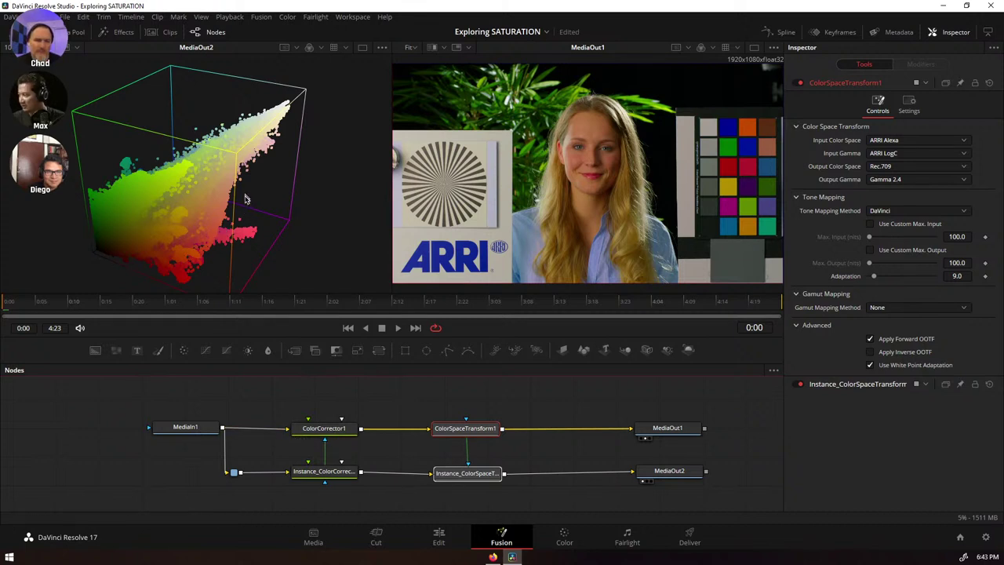
# - Lower ColorCorrector1's saturation to 1.78, then select both ColorCorrector1 and Instance_ColorCorrector1
pyautogui.moveTo(198, 227); pyautogui.dragTo(251, 283)
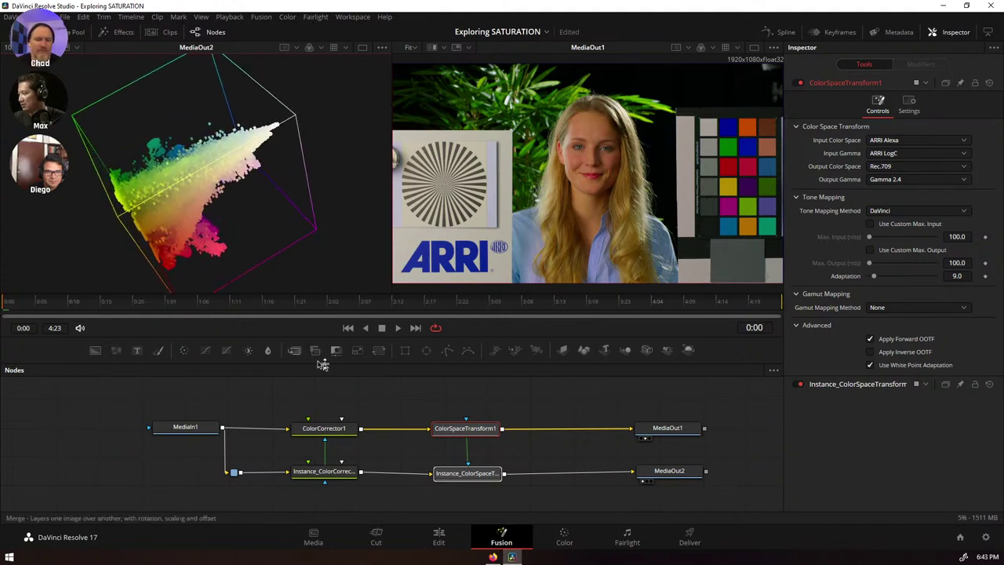
pyautogui.click(329, 429)
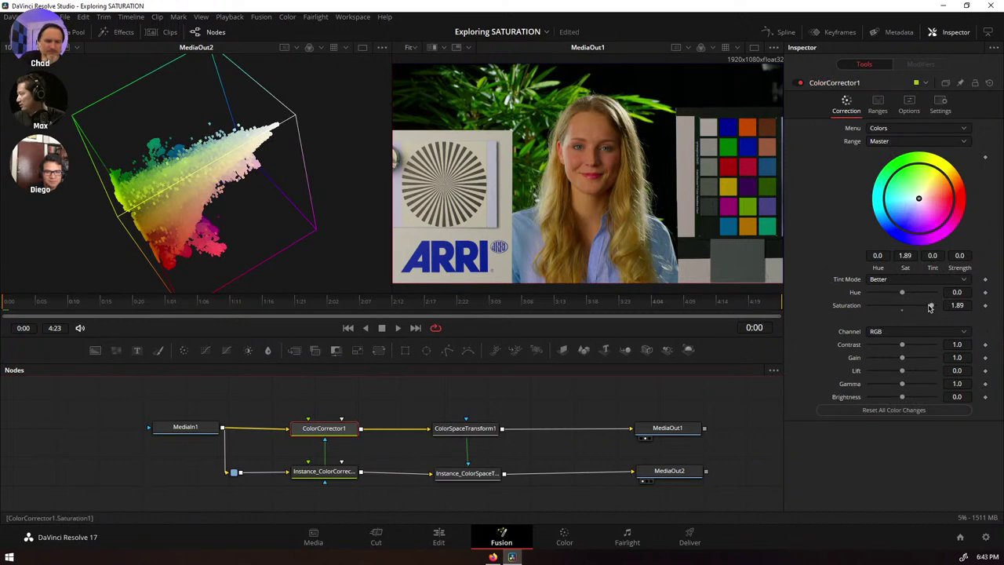
pyautogui.moveTo(929, 306)
pyautogui.mouseDown()
pyautogui.moveTo(882, 309)
pyautogui.moveTo(925, 307)
pyautogui.mouseUp()
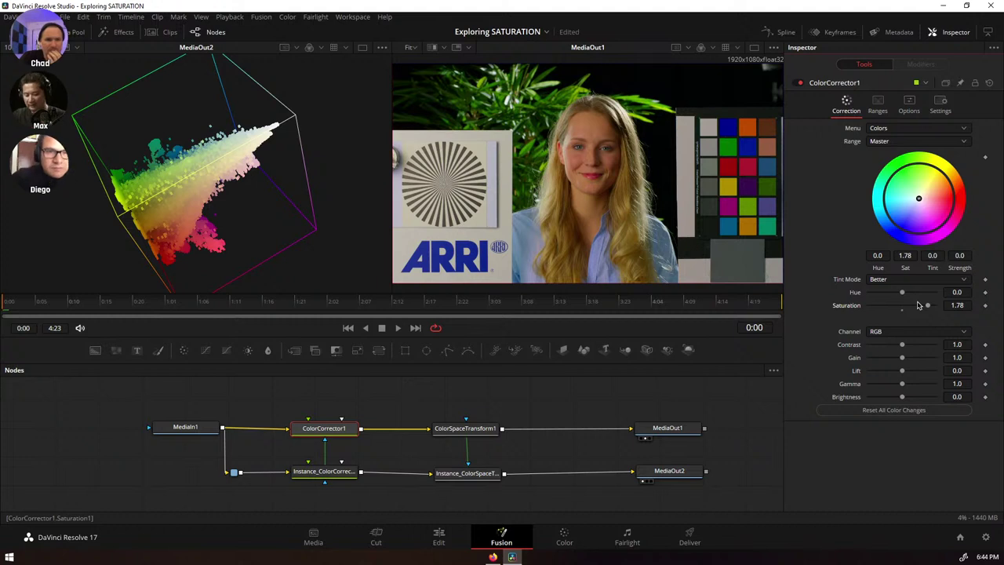
pyautogui.click(299, 474)
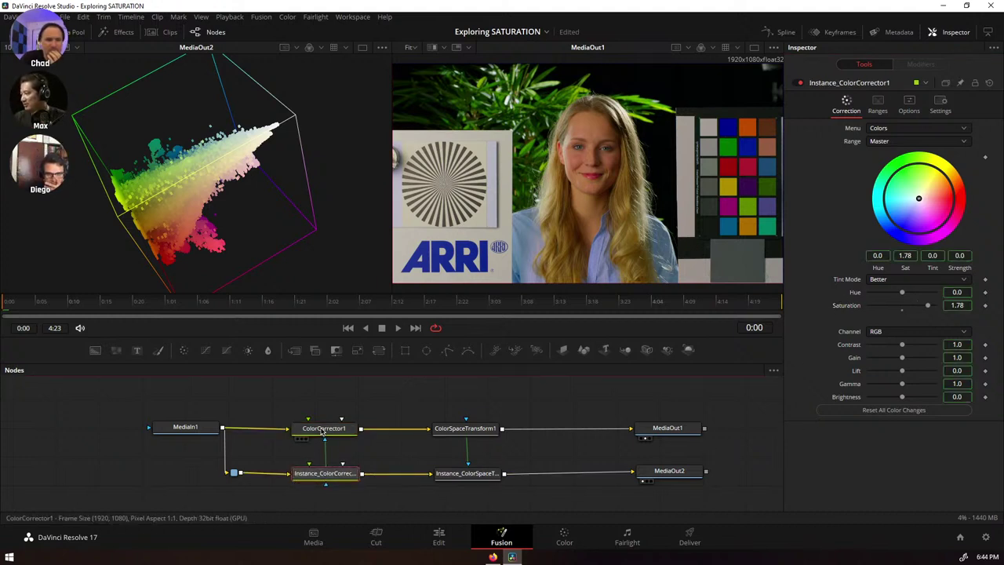
pyautogui.click(323, 430)
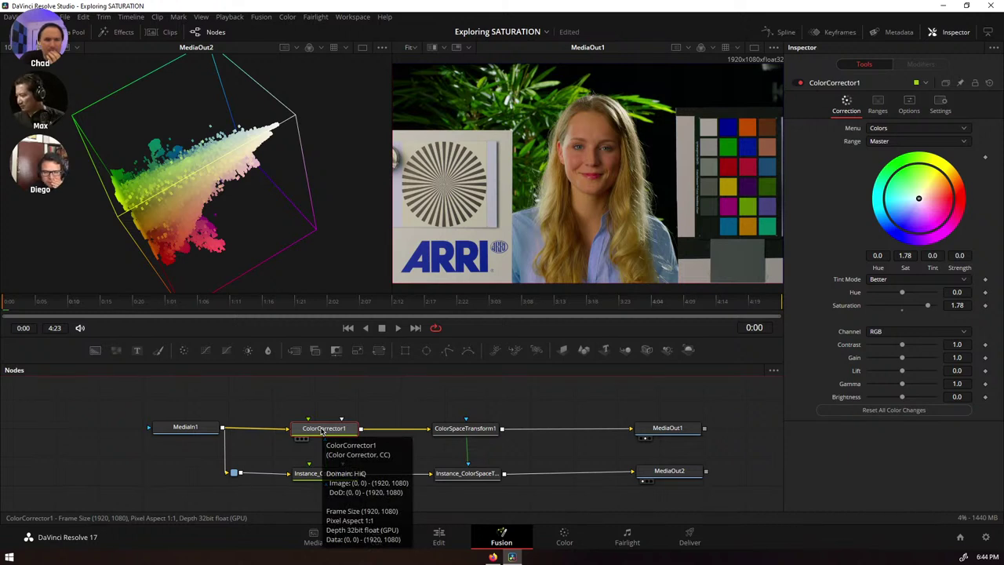
pyautogui.click(330, 474)
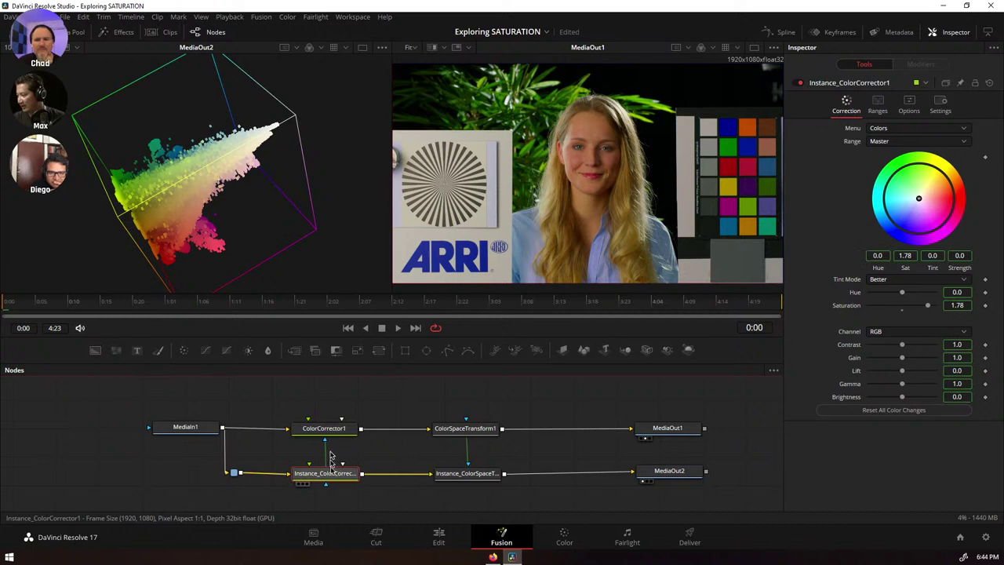
pyautogui.keyDown('ctrl'); pyautogui.click(335, 432); pyautogui.keyUp('ctrl')
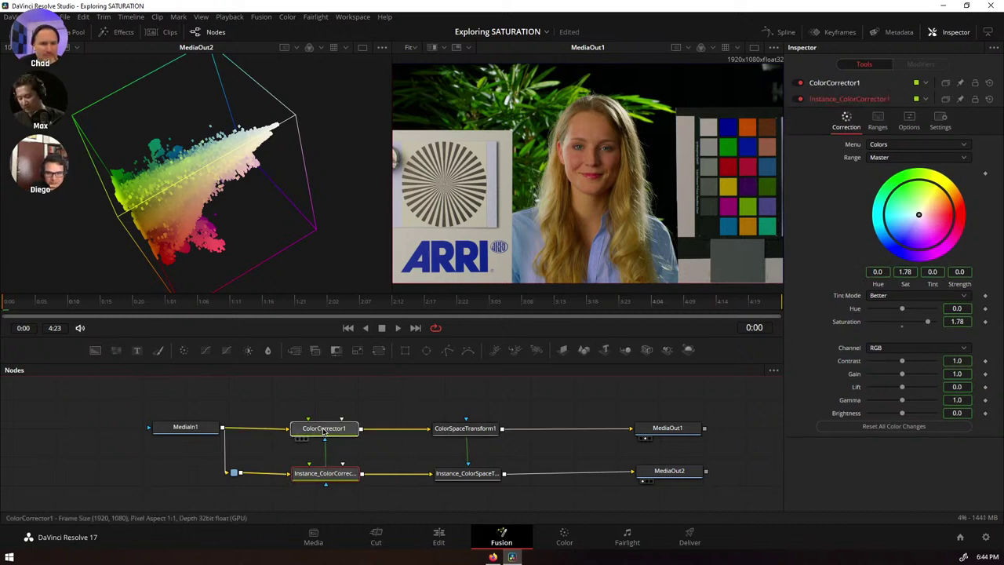
# - Move both colour correctors after their ColorSpaceTransform nodes and bring up the histogram viewer's Views menu
pyautogui.moveTo(324, 430); pyautogui.dragTo(579, 431)
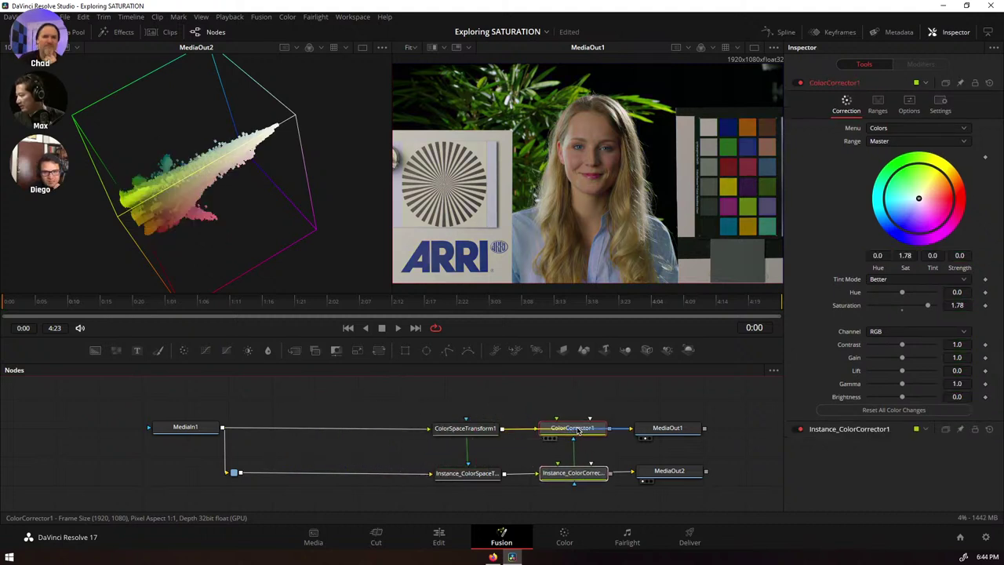
pyautogui.moveTo(577, 477); pyautogui.dragTo(573, 477)
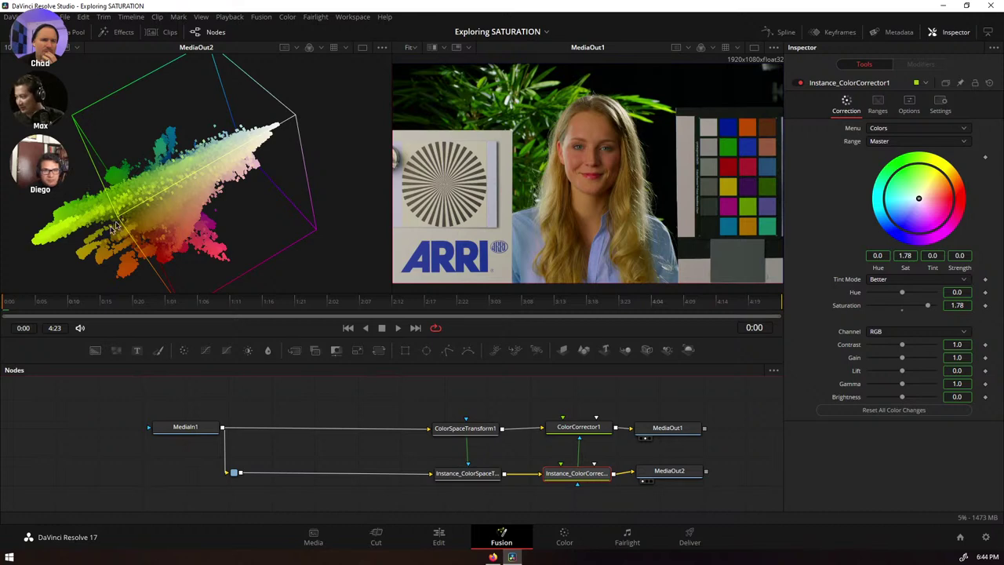
pyautogui.moveTo(166, 189); pyautogui.dragTo(188, 253)
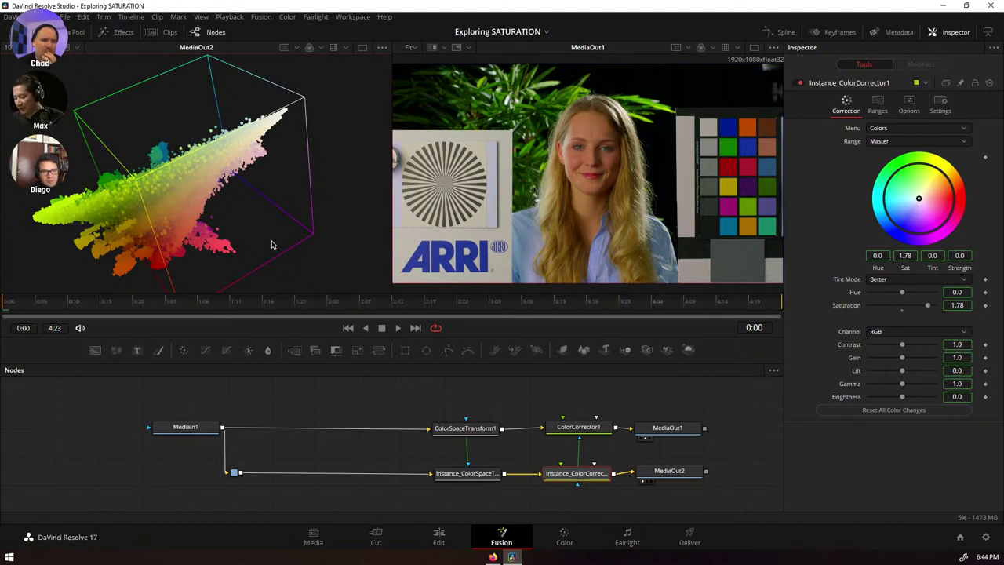
pyautogui.rightClick(300, 75)
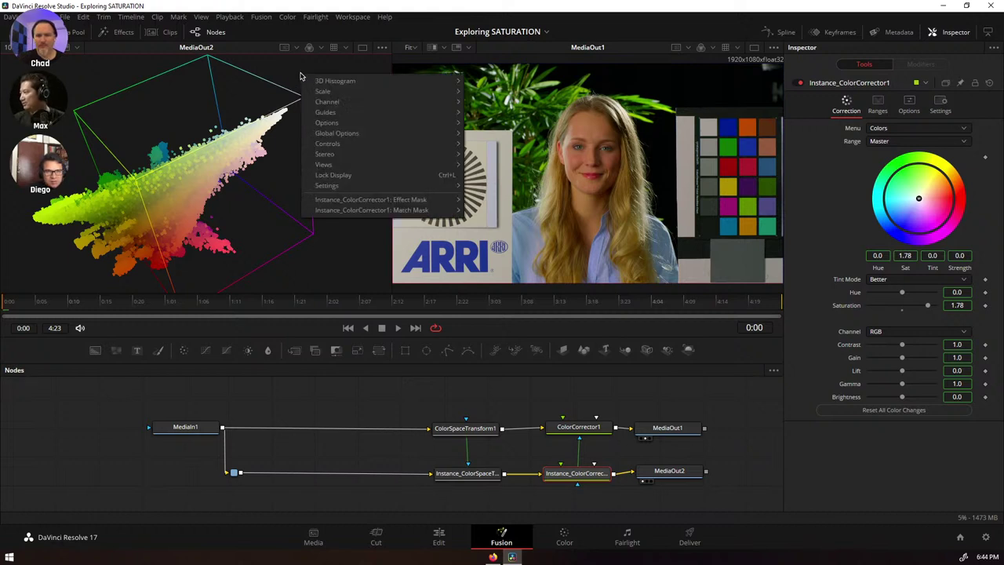
pyautogui.moveTo(350, 165)
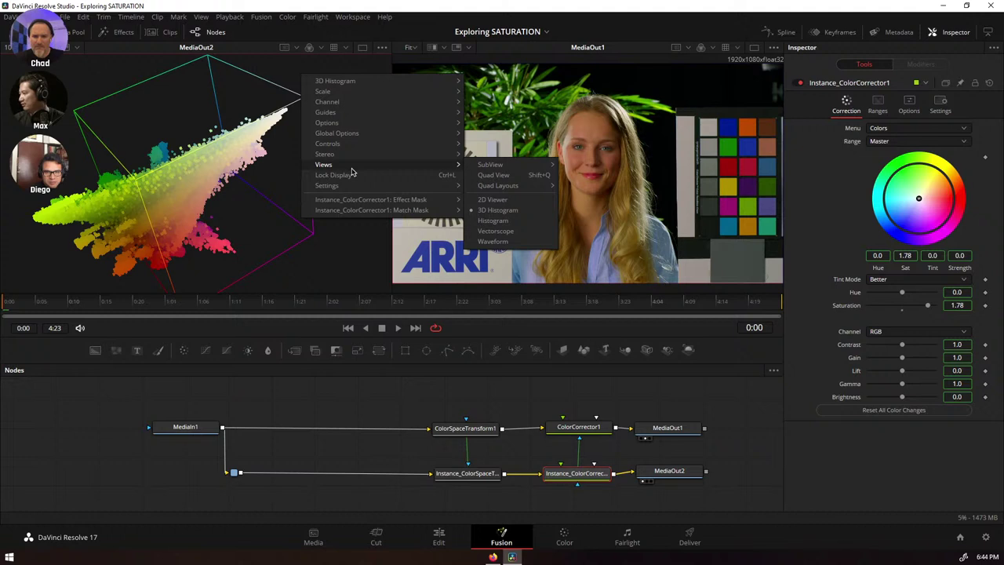
pyautogui.moveTo(490, 164)
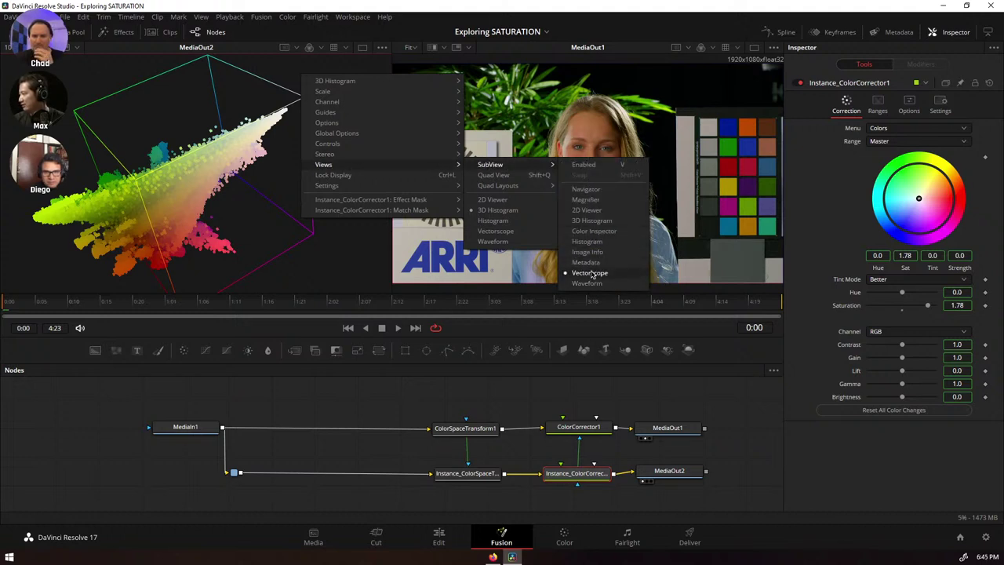
# - Enable the vectorscope SubView over the 3D histogram and enlarge it to fill the viewer
pyautogui.click(601, 166)
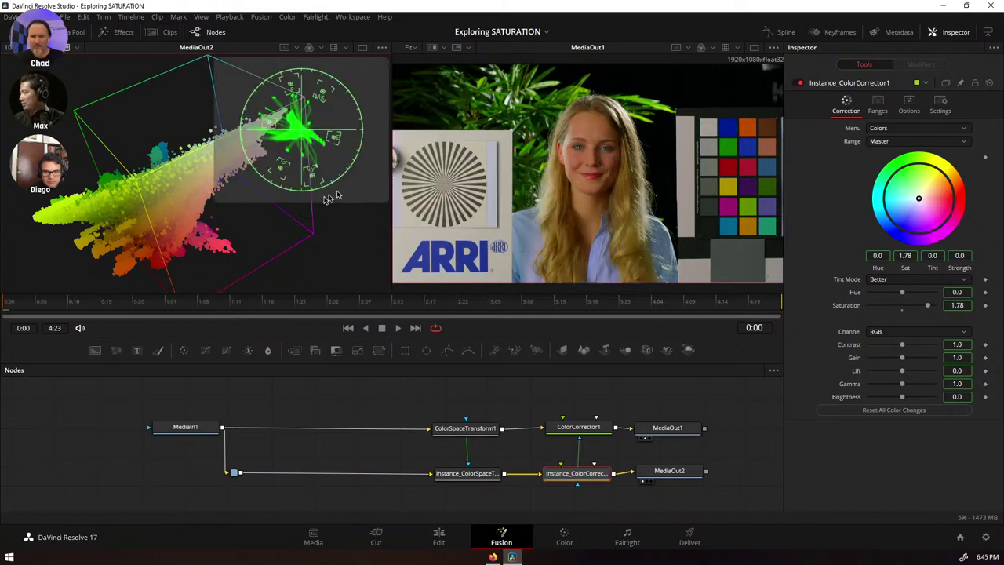
pyautogui.moveTo(156, 242); pyautogui.dragTo(75, 269)
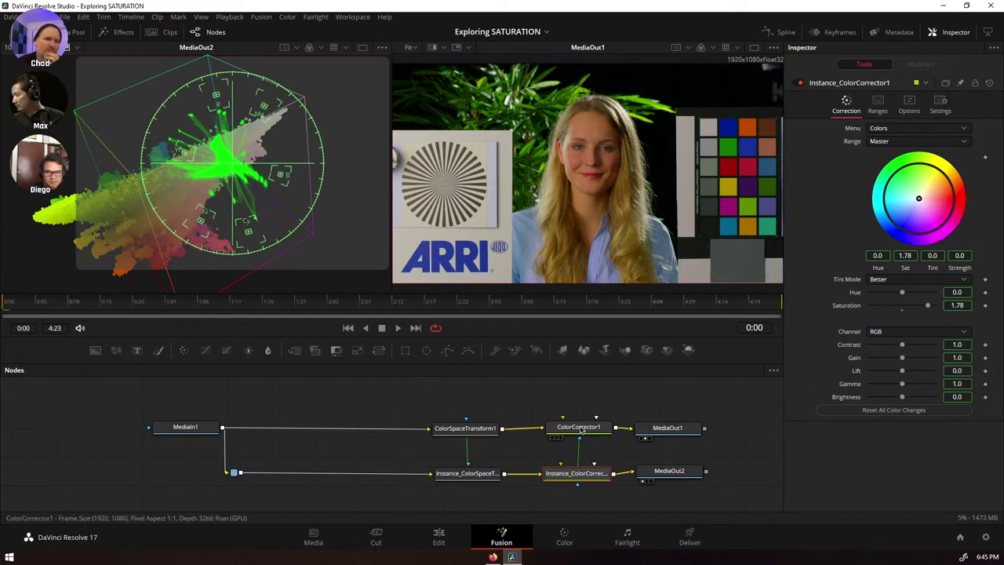
pyautogui.click(581, 429)
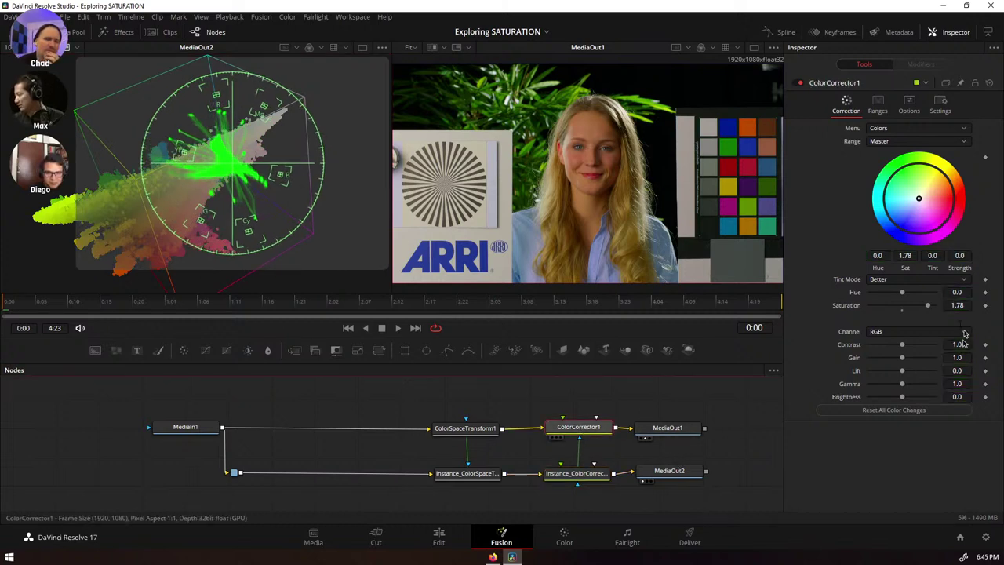
pyautogui.click(799, 84)
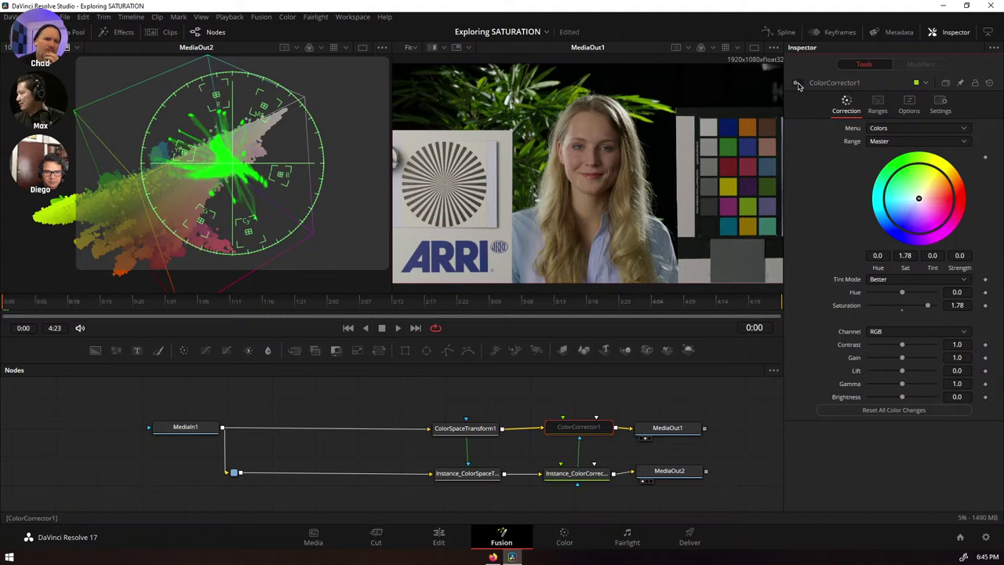
pyautogui.click(799, 84)
pyautogui.click(800, 85)
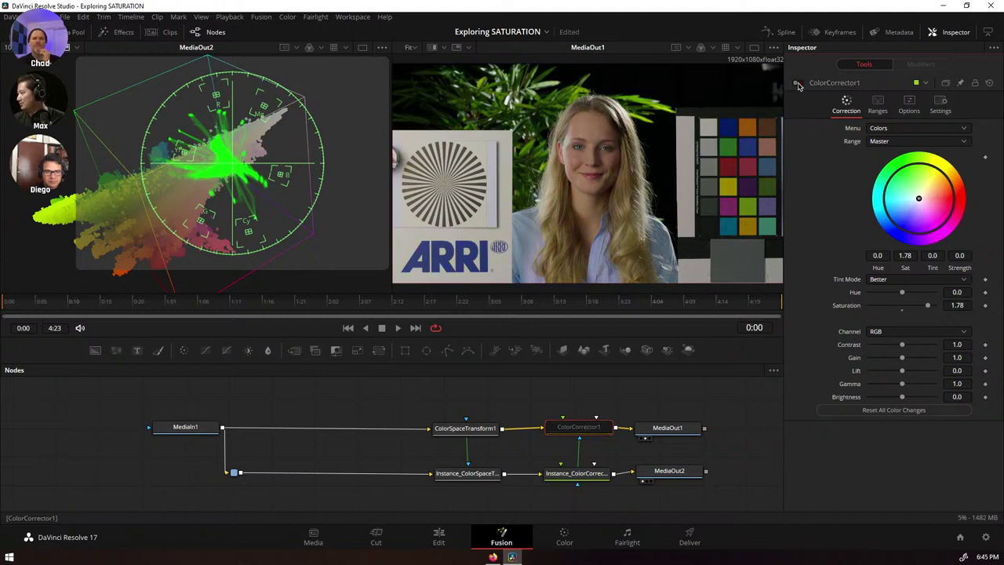
pyautogui.click(799, 85)
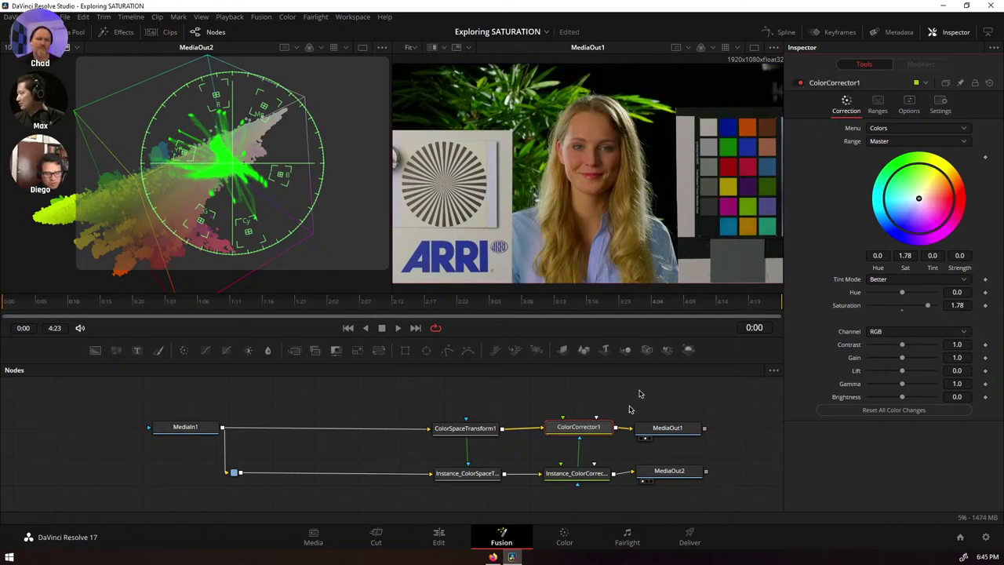
pyautogui.click(576, 473)
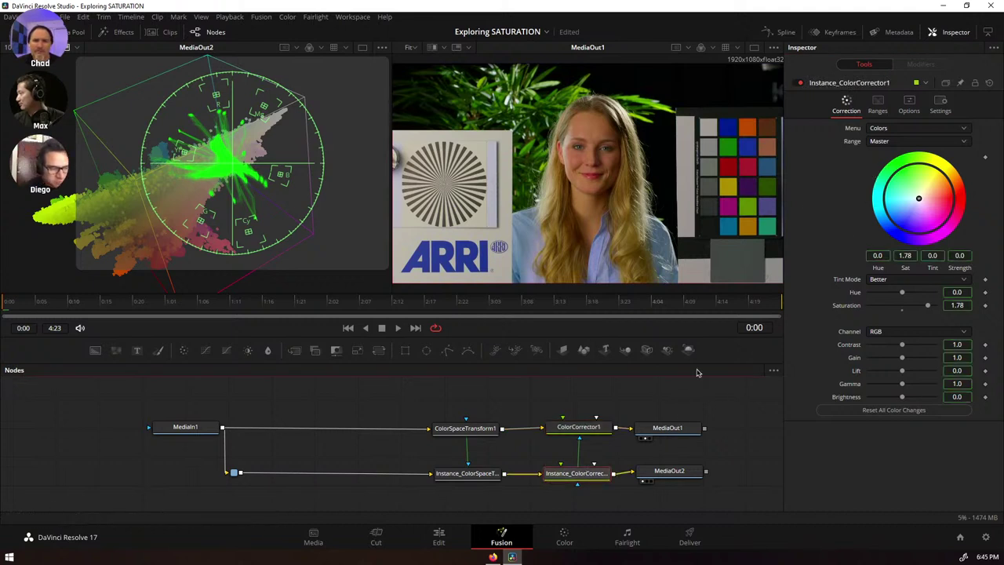
pyautogui.click(798, 84)
pyautogui.click(798, 84)
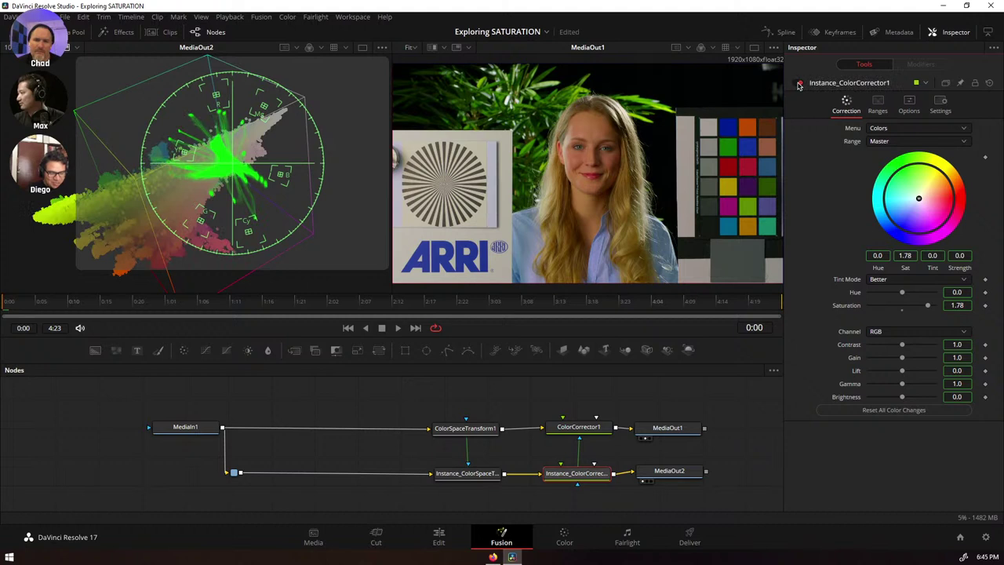
pyautogui.click(797, 84)
pyautogui.click(798, 84)
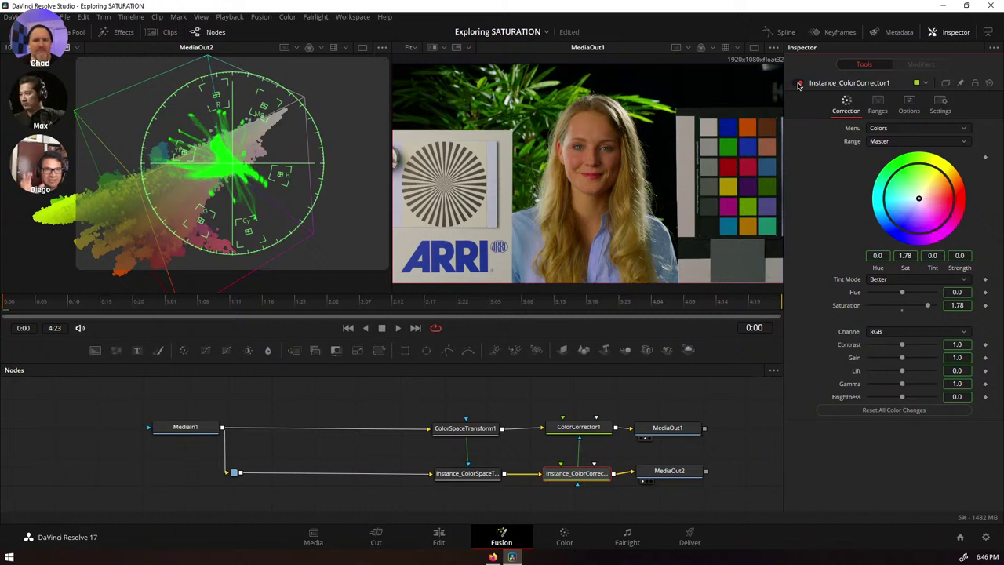
# - Delete the four ColorSpaceTransform/ColorCorrector nodes and the MediaOut2 node
pyautogui.moveTo(386, 405); pyautogui.dragTo(602, 508)
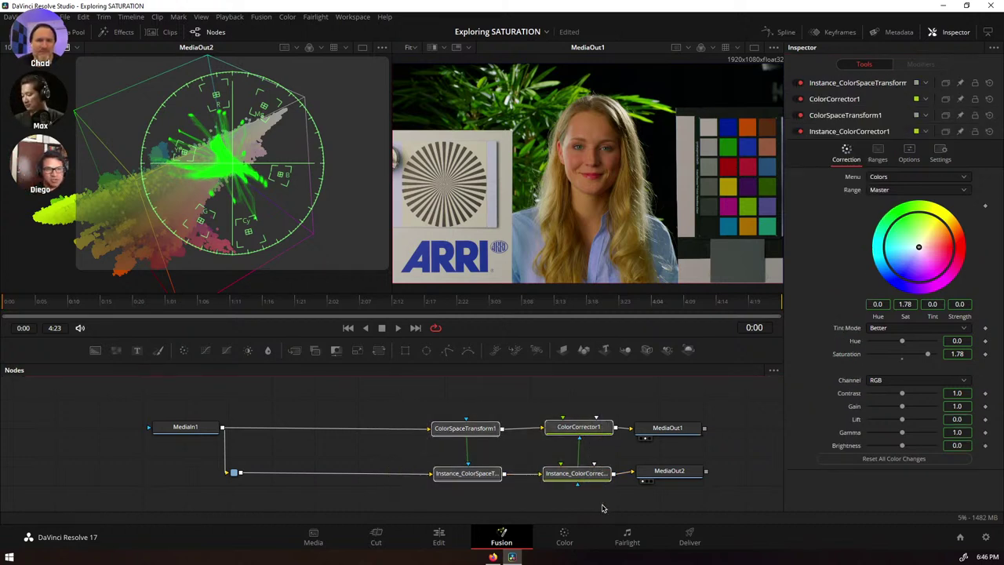
pyautogui.press('Delete')
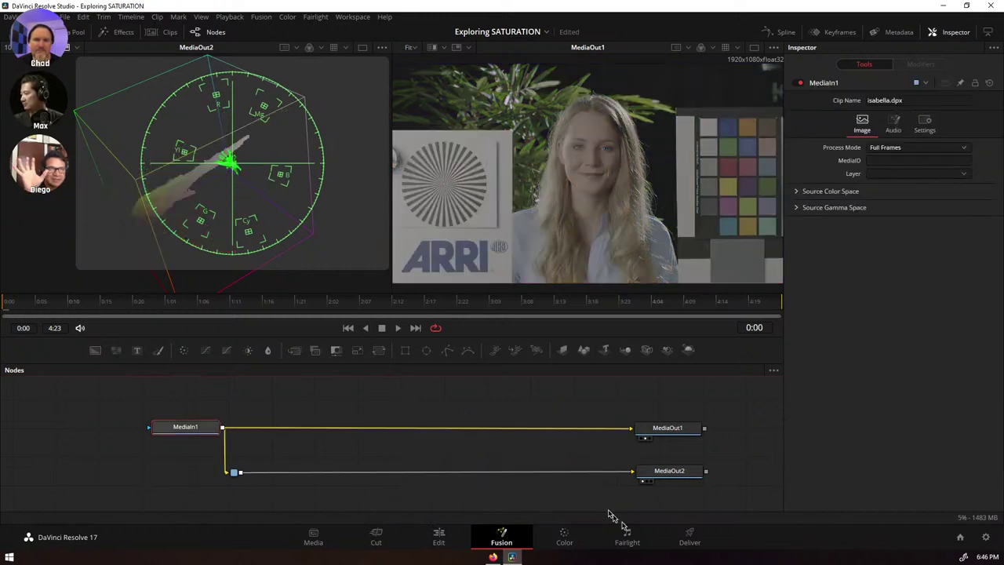
pyautogui.click(669, 475)
pyautogui.press('Delete')
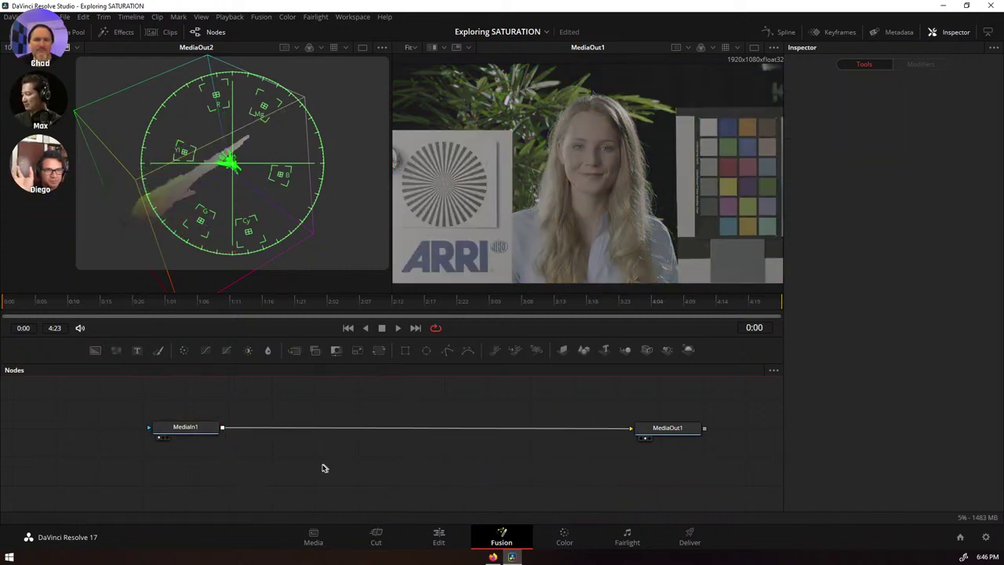
# - Switch to the Color page and change the scope from Vectorscope to Waveform
pyautogui.click(563, 533)
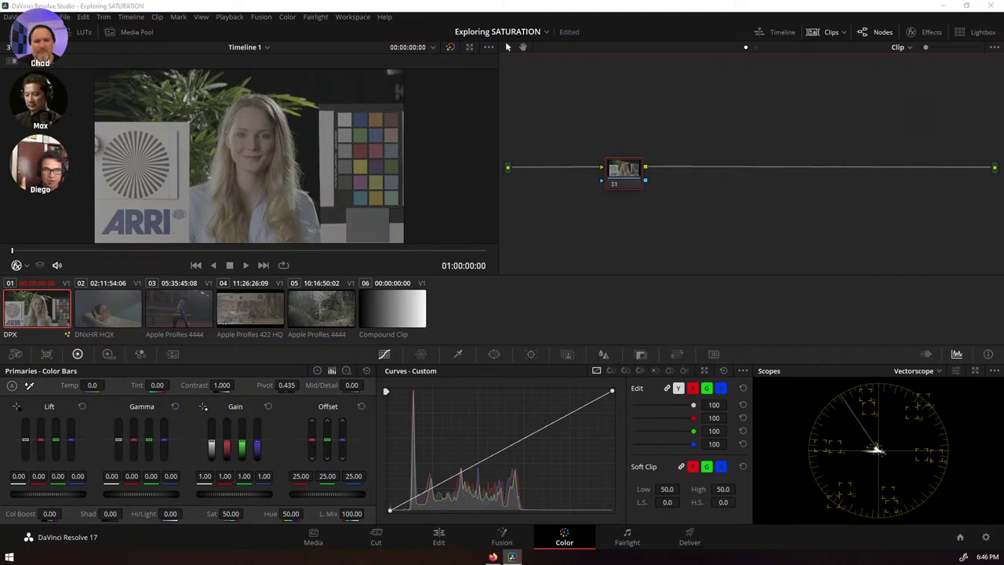
pyautogui.press('super+d')
pyautogui.press('super+d')
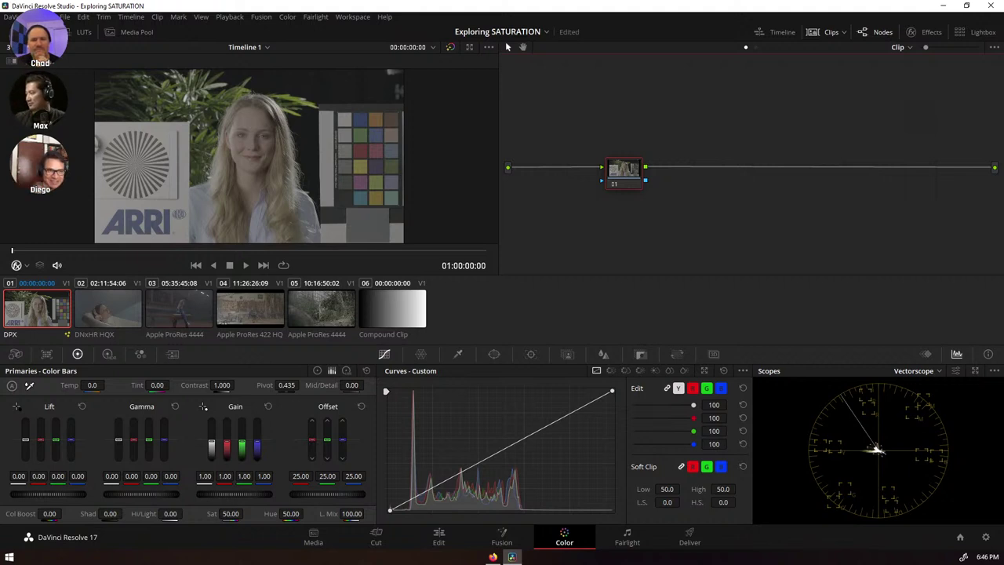
pyautogui.click(916, 370)
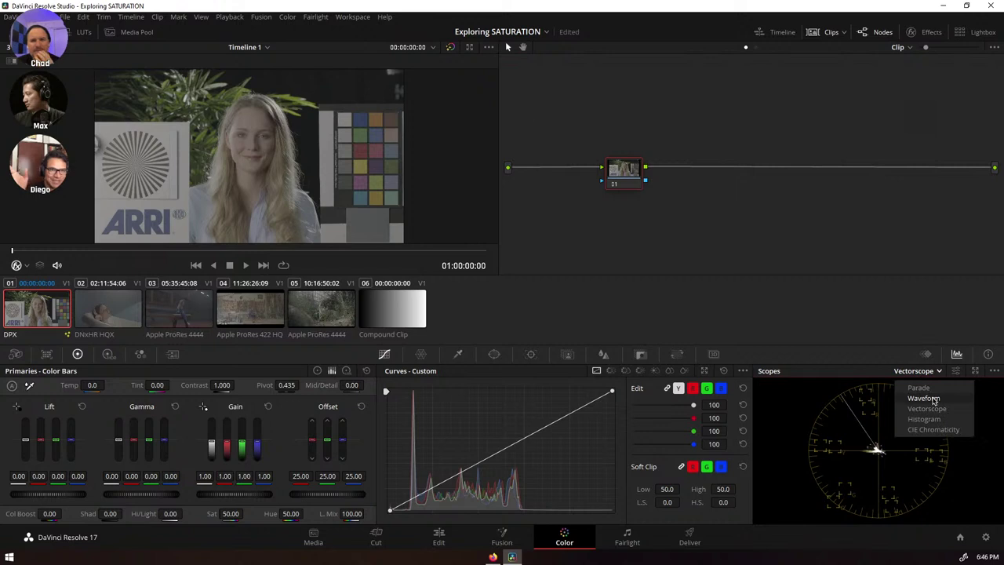
pyautogui.click(923, 399)
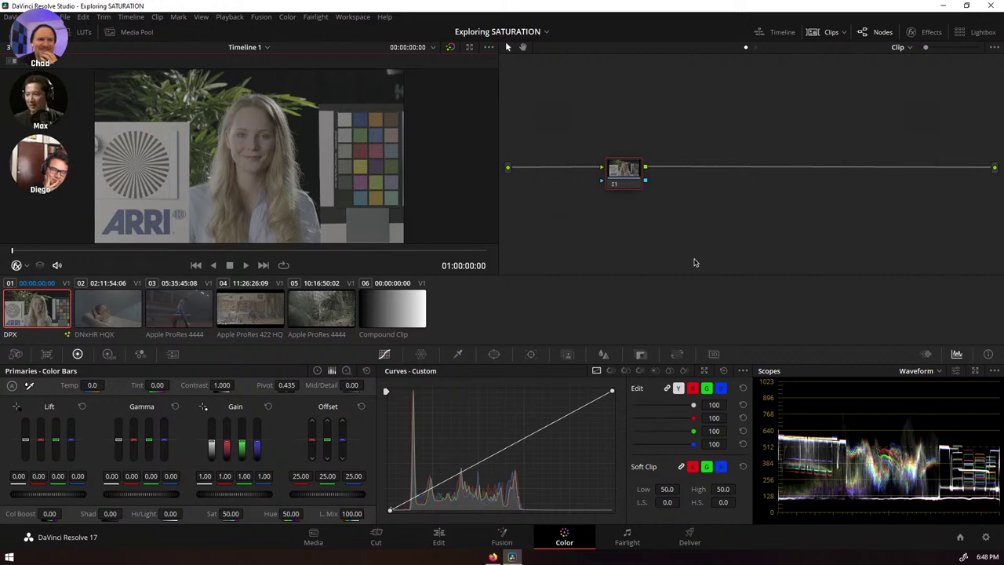
pyautogui.rightClick(621, 185)
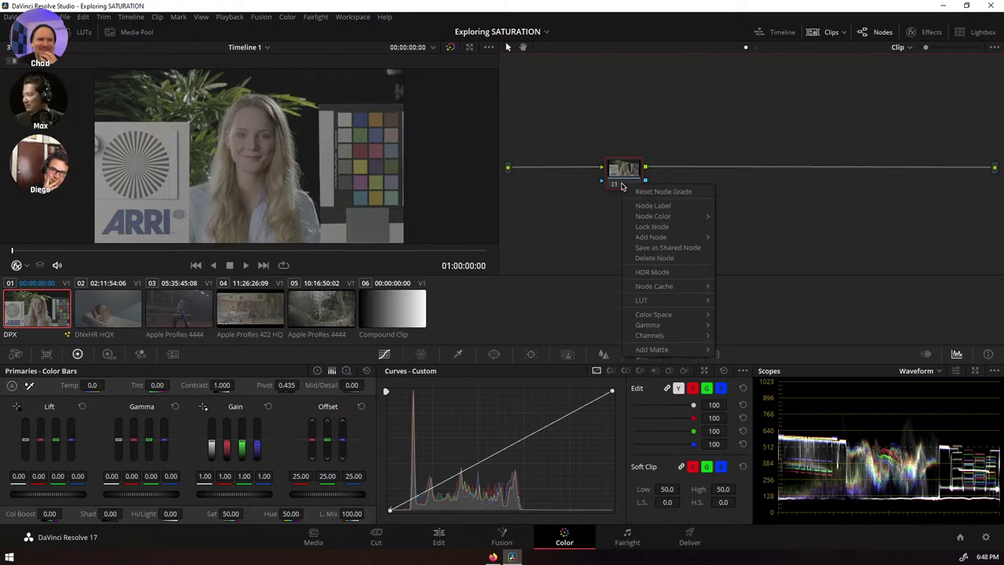
pyautogui.moveTo(663, 315)
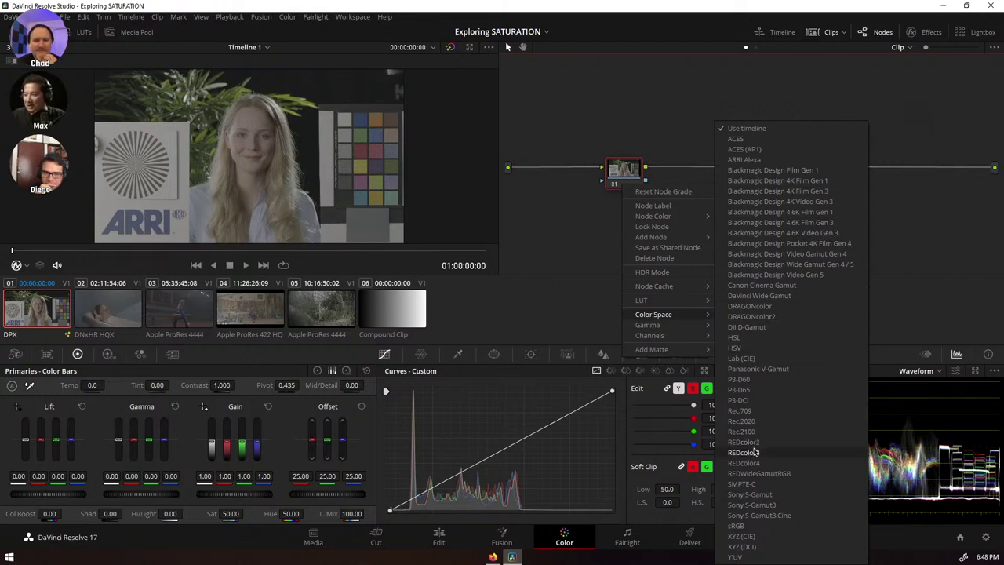
pyautogui.click(747, 359)
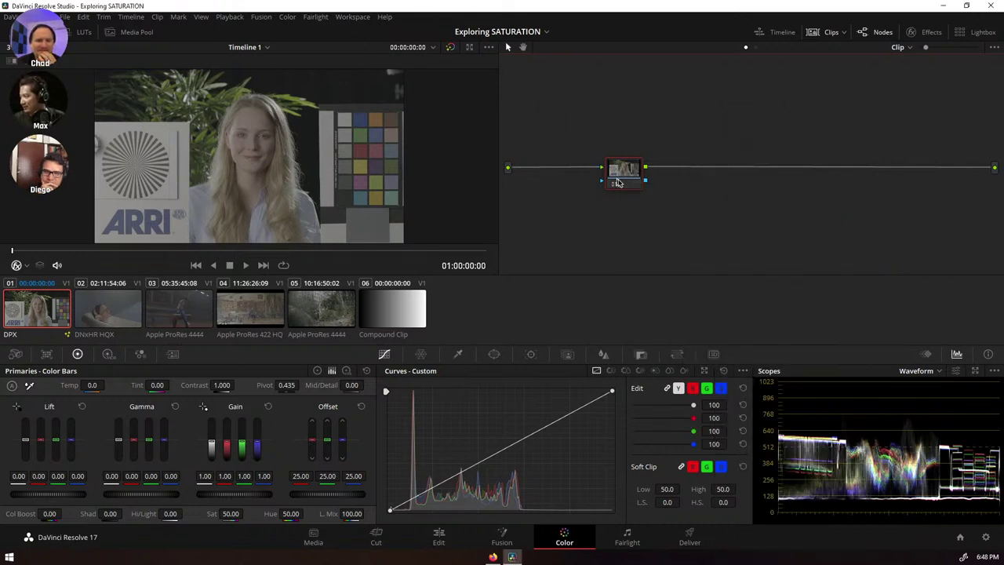
pyautogui.rightClick(628, 181)
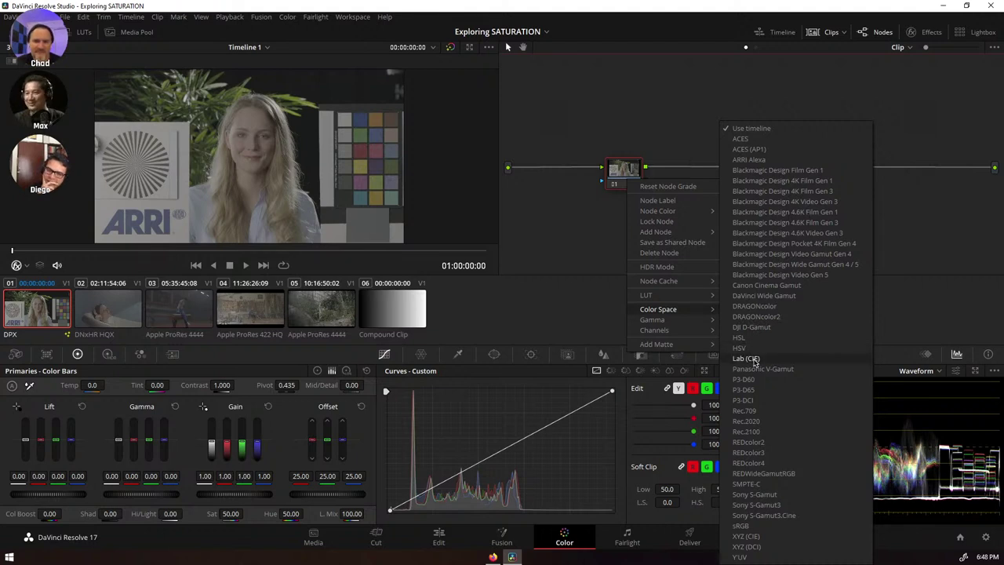
pyautogui.click(561, 253)
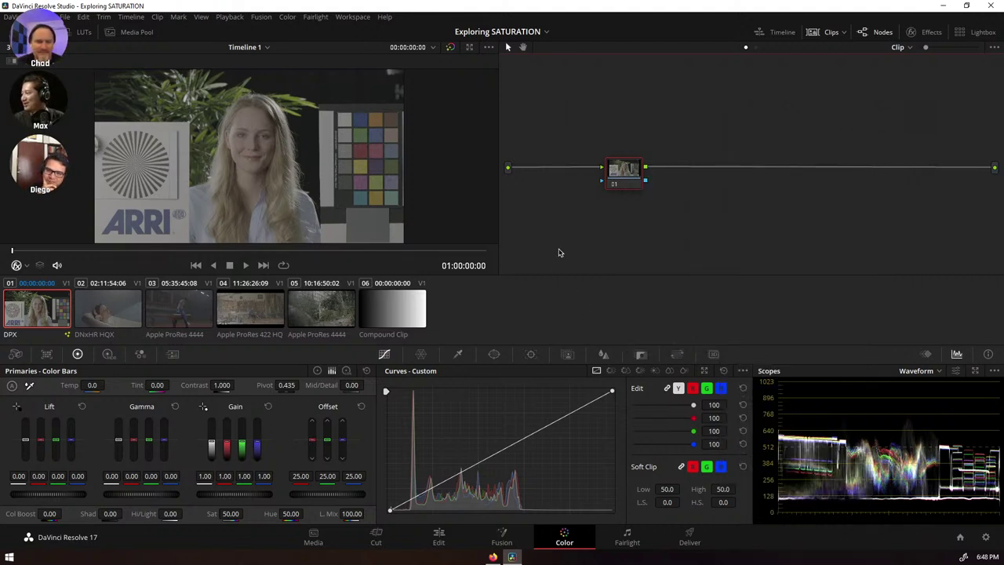
pyautogui.rightClick(614, 174)
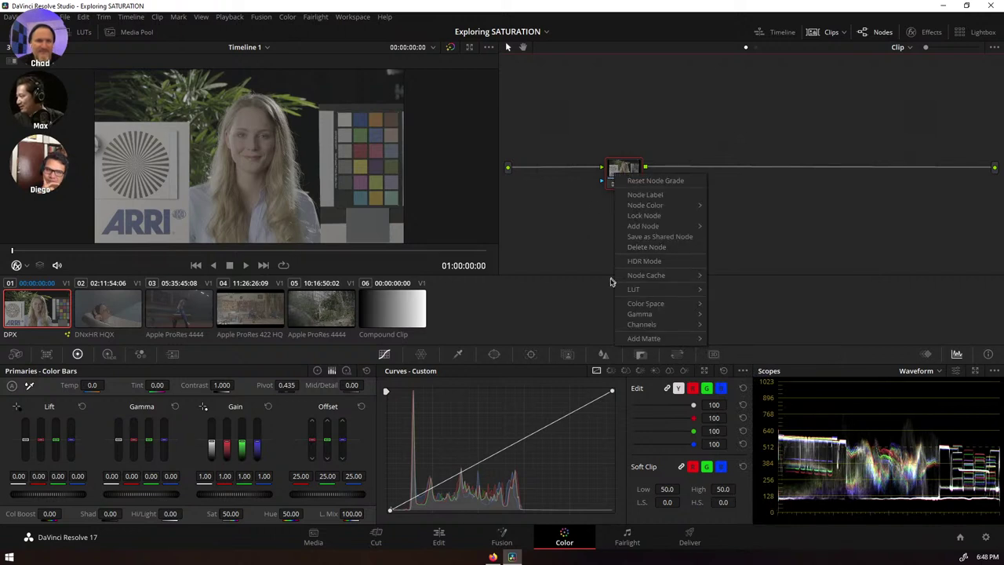
pyautogui.moveTo(644, 289)
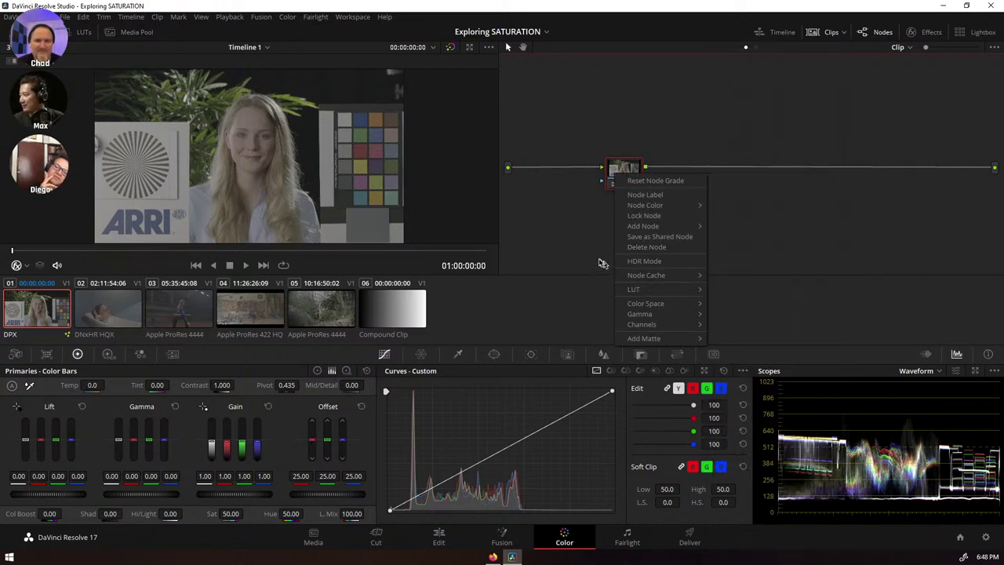
pyautogui.click(554, 235)
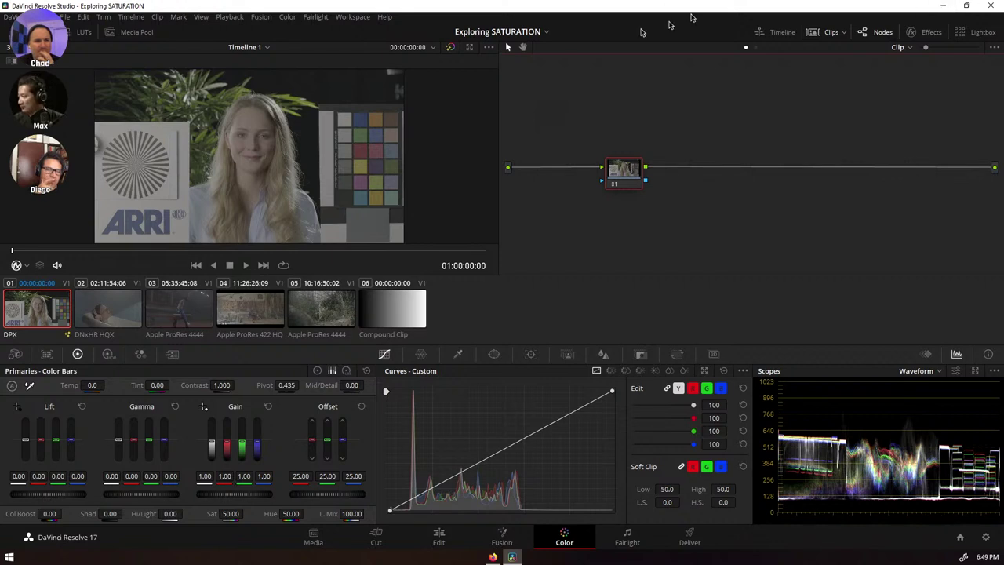
# - Bring up node 01's context menu and its LUT submenu
pyautogui.rightClick(626, 167)
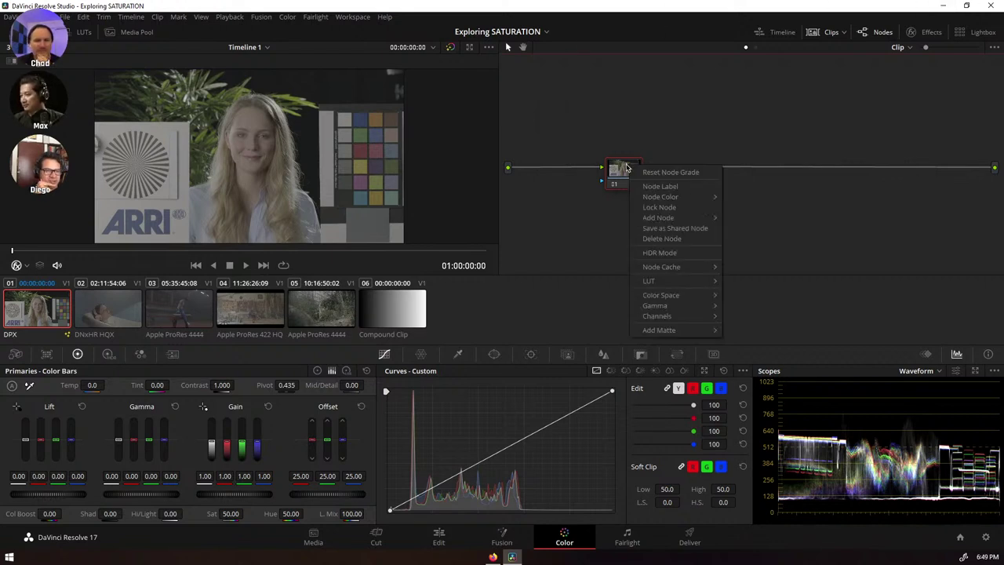
pyautogui.click(577, 232)
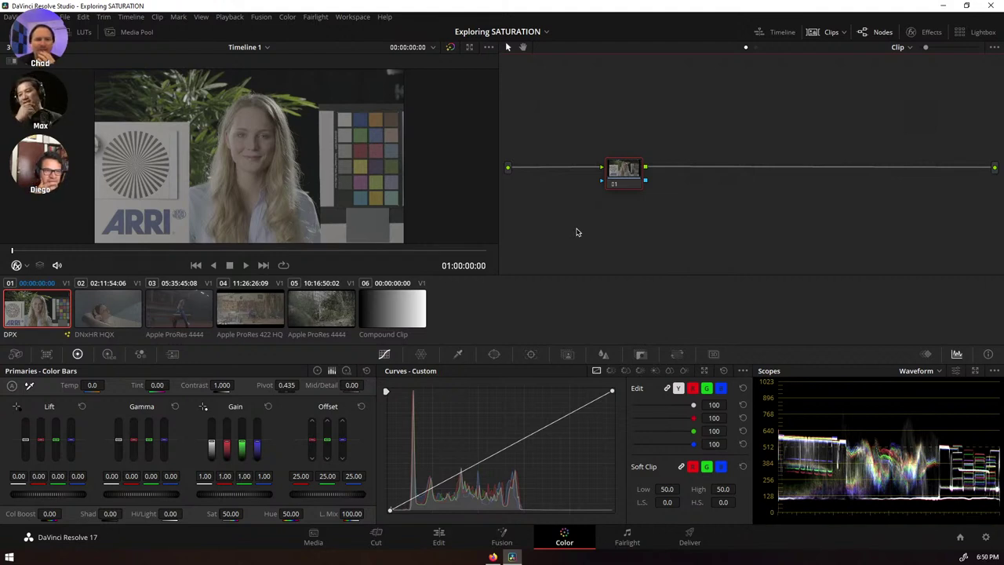
pyautogui.rightClick(623, 175)
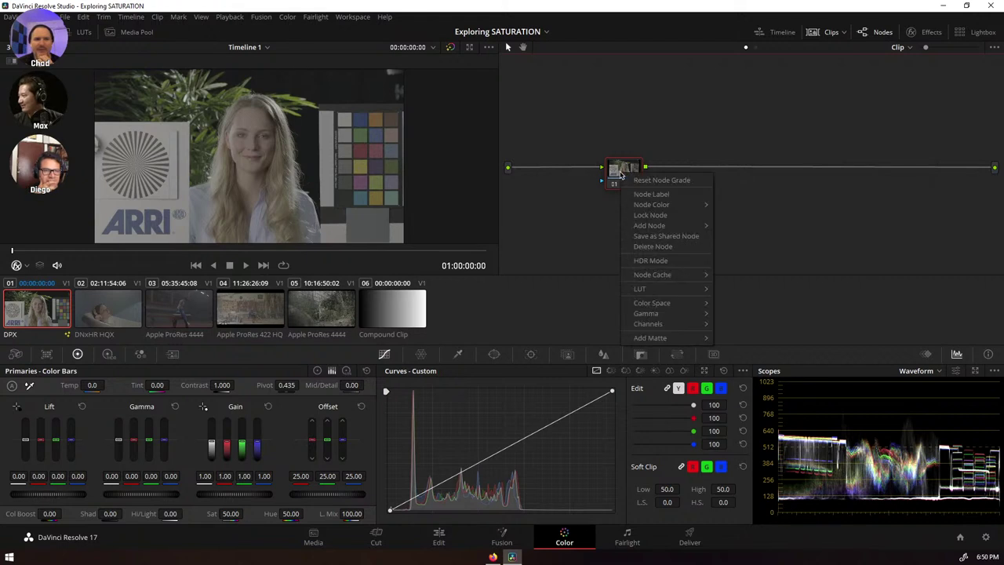
pyautogui.moveTo(666, 276)
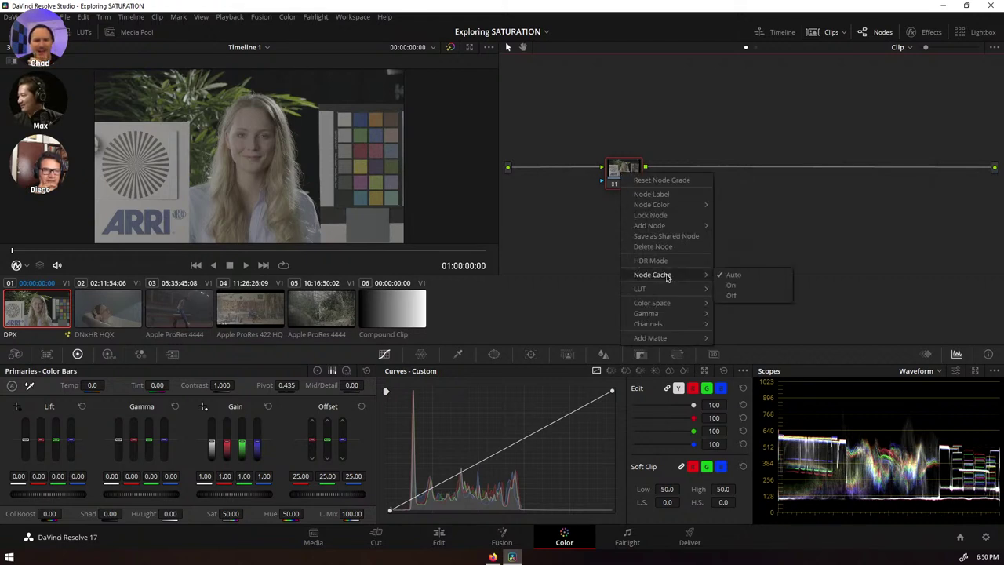
pyautogui.moveTo(664, 294)
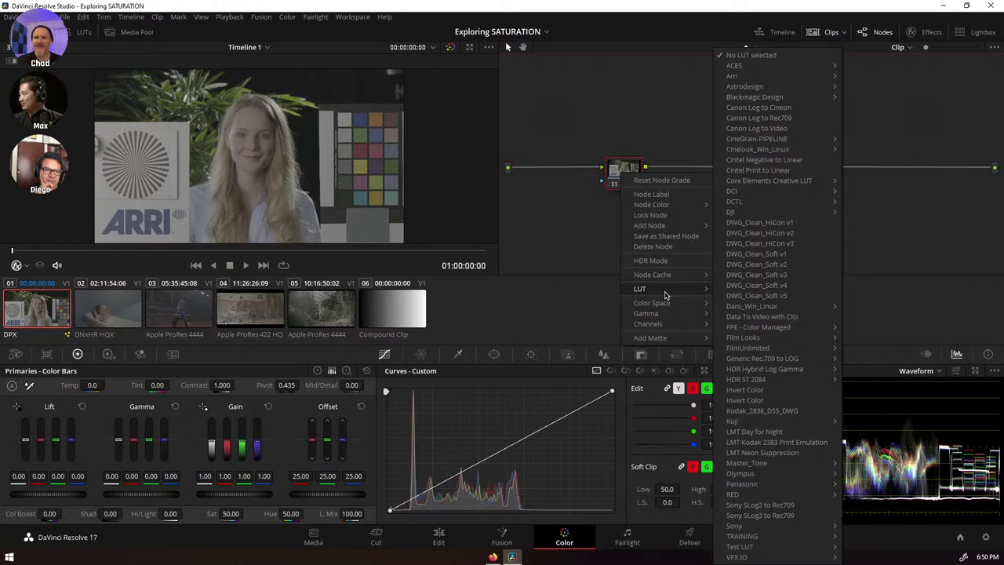
# - Apply the Arri Alexa LogC to Rec709 LUT to node 01 and add serial node 02 after it
pyautogui.moveTo(812, 76)
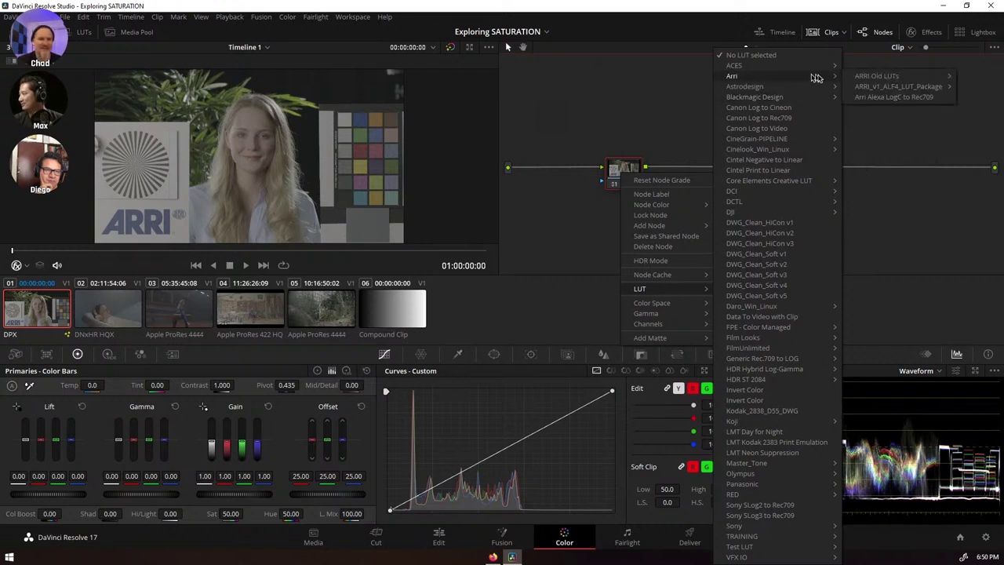
pyautogui.click(891, 96)
pyautogui.moveTo(639, 176); pyautogui.dragTo(859, 182)
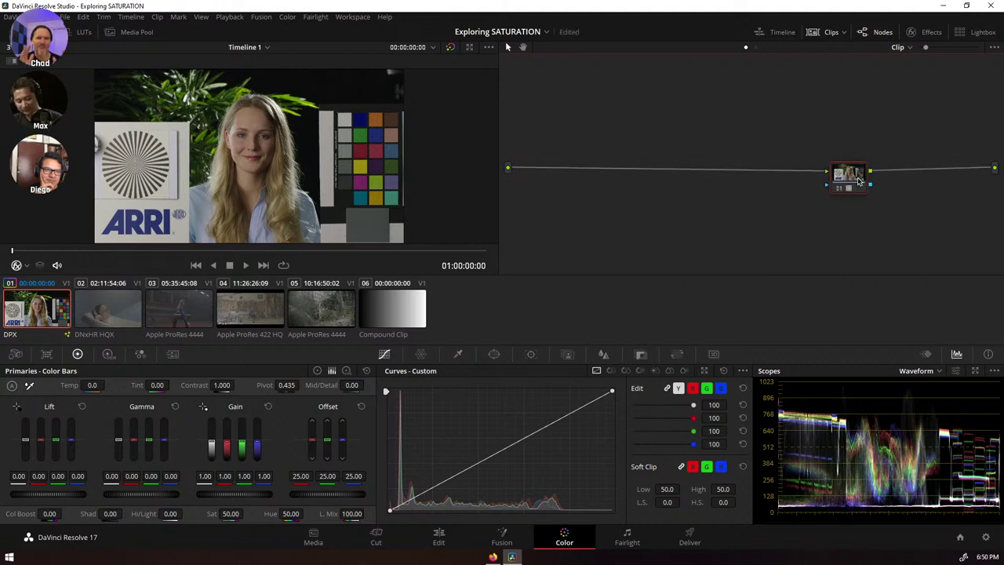
pyautogui.hotkey('alt', 's')
pyautogui.moveTo(860, 182); pyautogui.dragTo(672, 174)
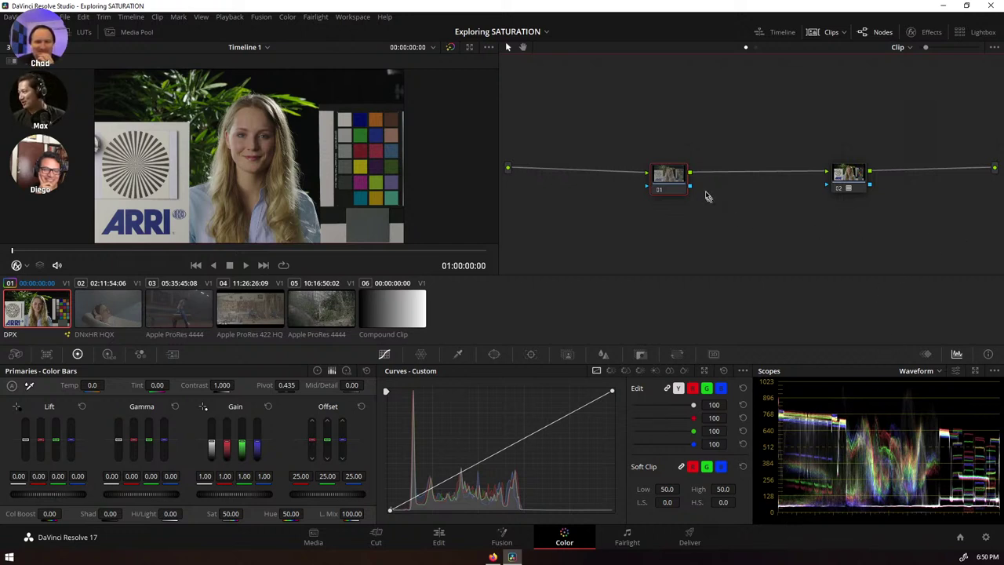
# - Spread nodes 01 and 02 farther apart, then bring up node 01's context menu
pyautogui.moveTo(684, 185); pyautogui.dragTo(634, 179)
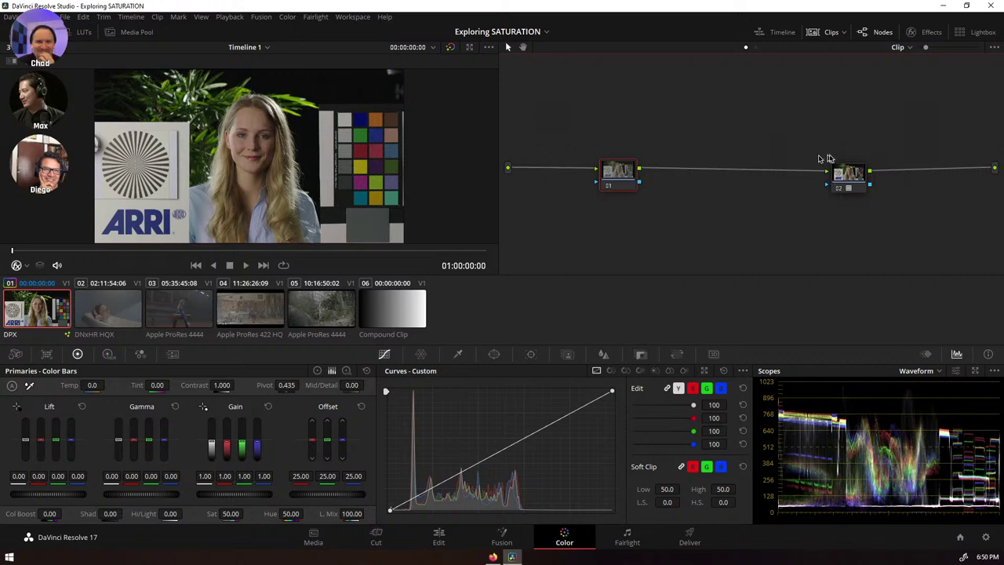
pyautogui.moveTo(844, 175); pyautogui.dragTo(882, 174)
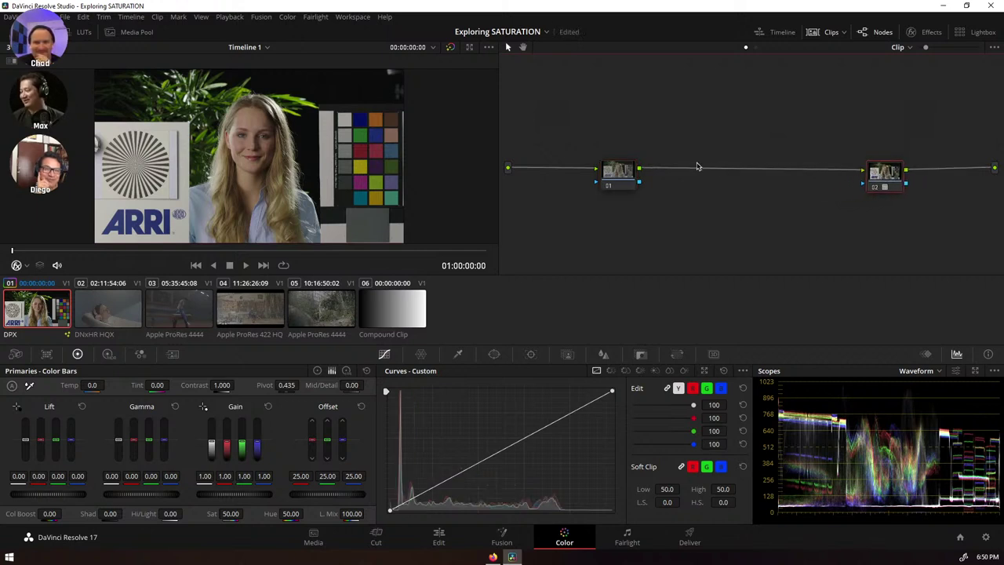
pyautogui.click(627, 175)
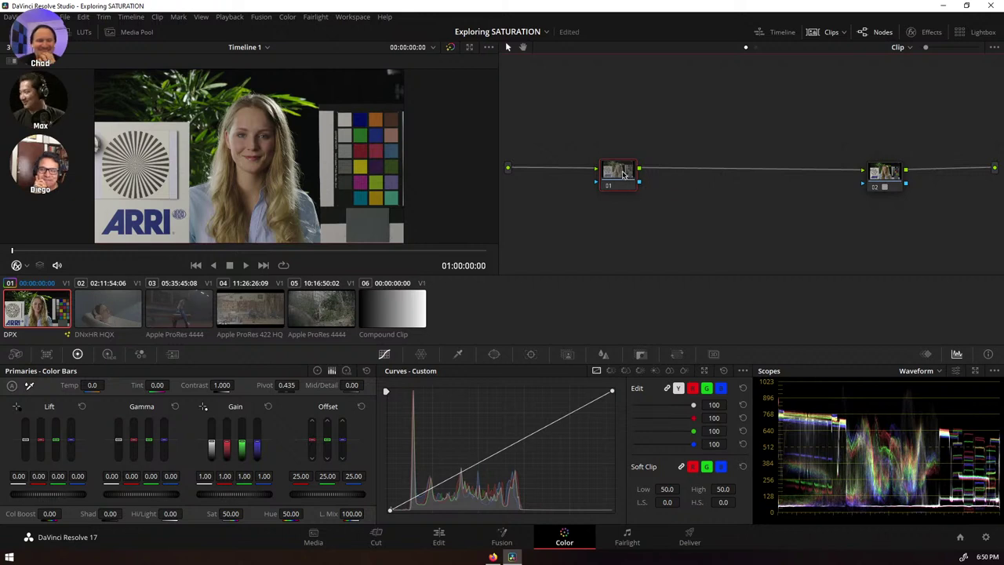
pyautogui.rightClick(625, 174)
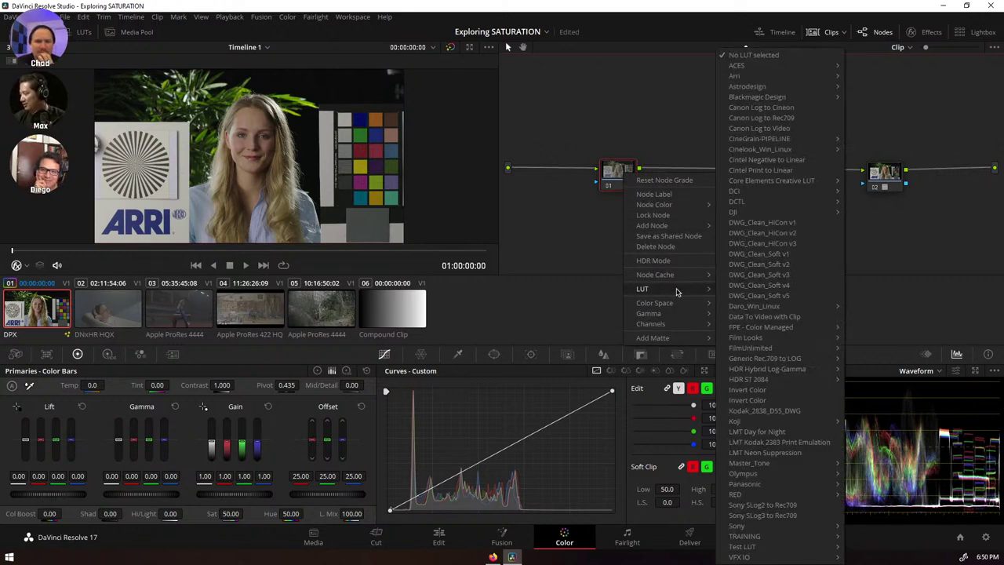
pyautogui.click(563, 222)
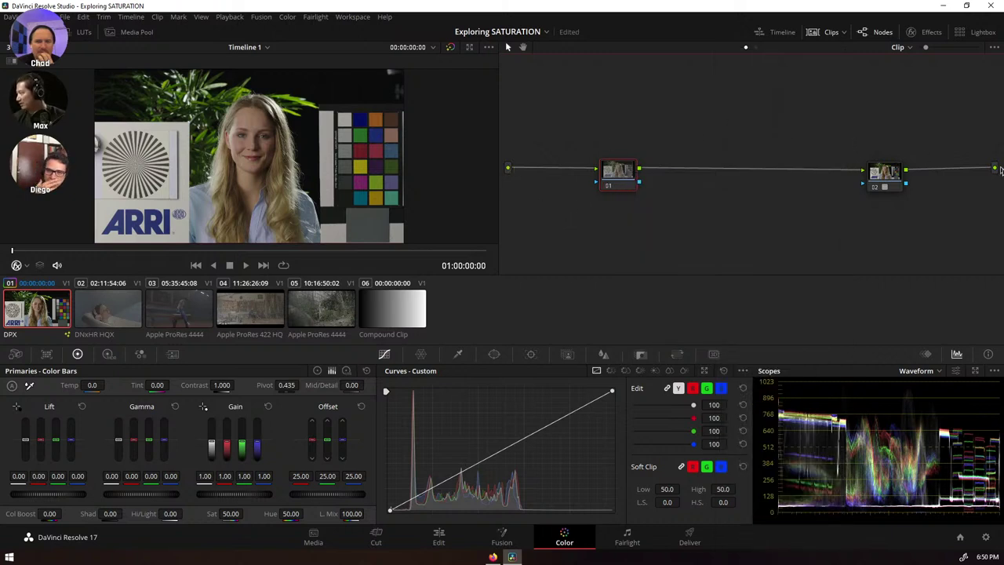
pyautogui.rightClick(622, 182)
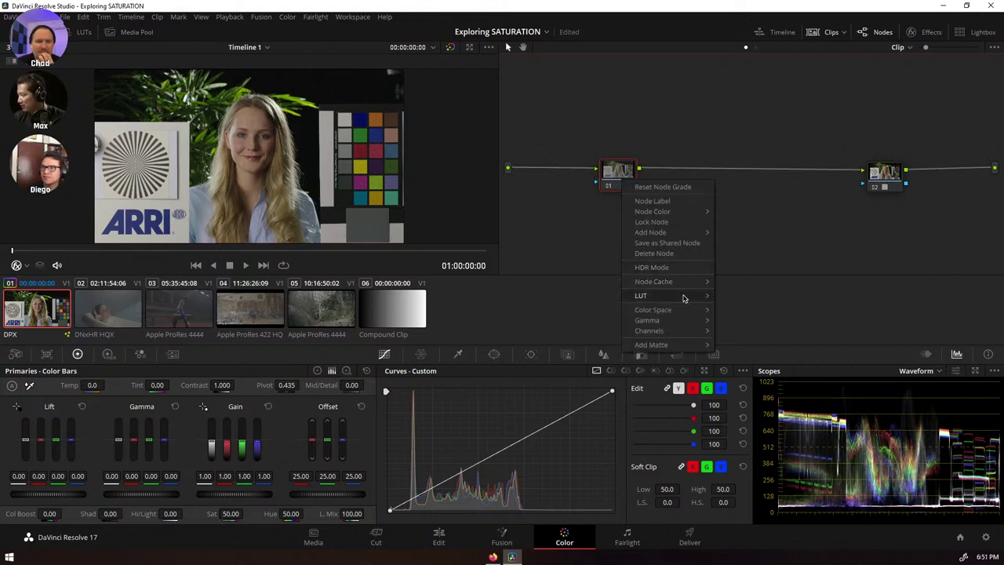
pyautogui.moveTo(683, 298)
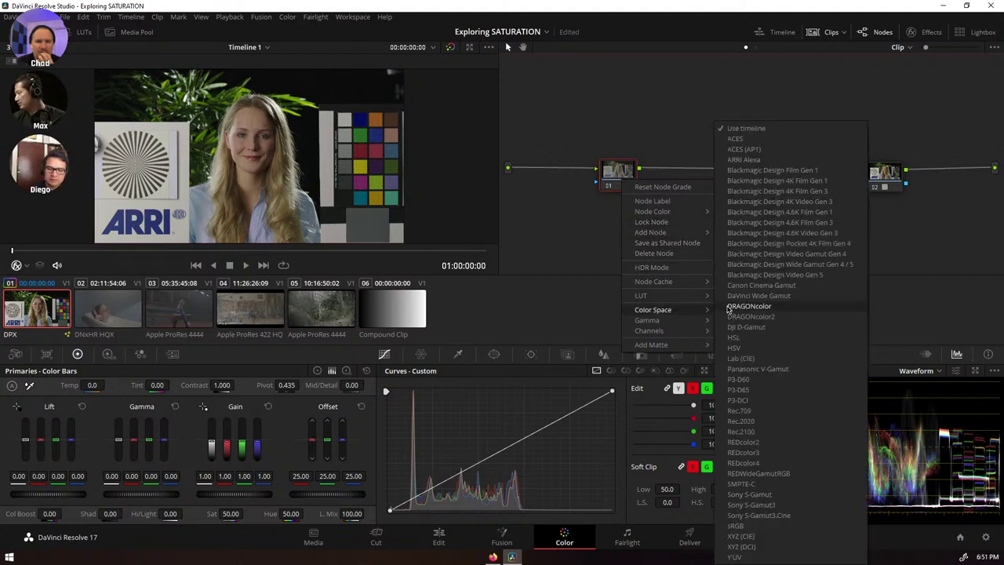
# - Set node 01 to Lab (CIE), nudge it right, and test then reset the Offset wheel
pyautogui.click(737, 358)
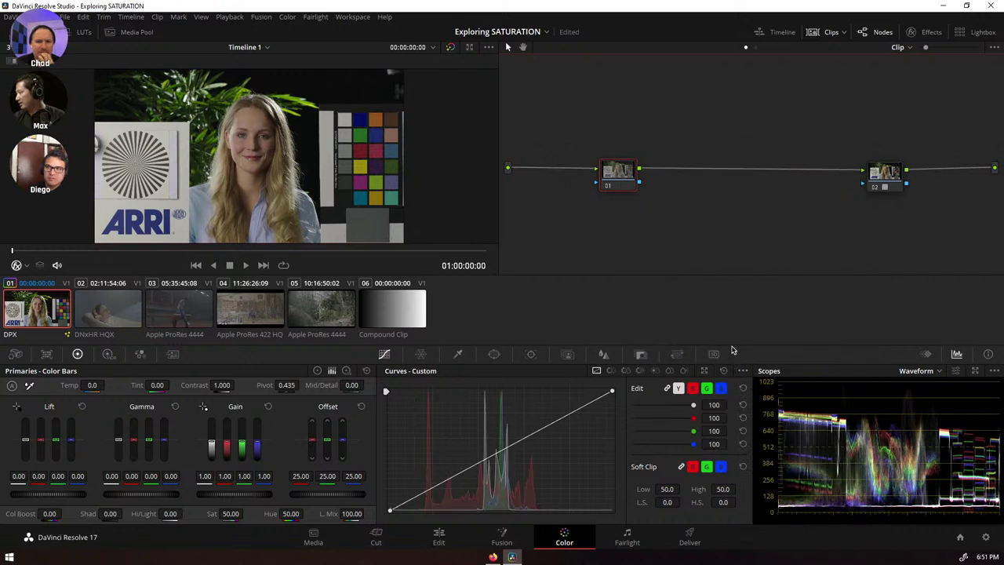
pyautogui.moveTo(630, 176); pyautogui.dragTo(636, 176)
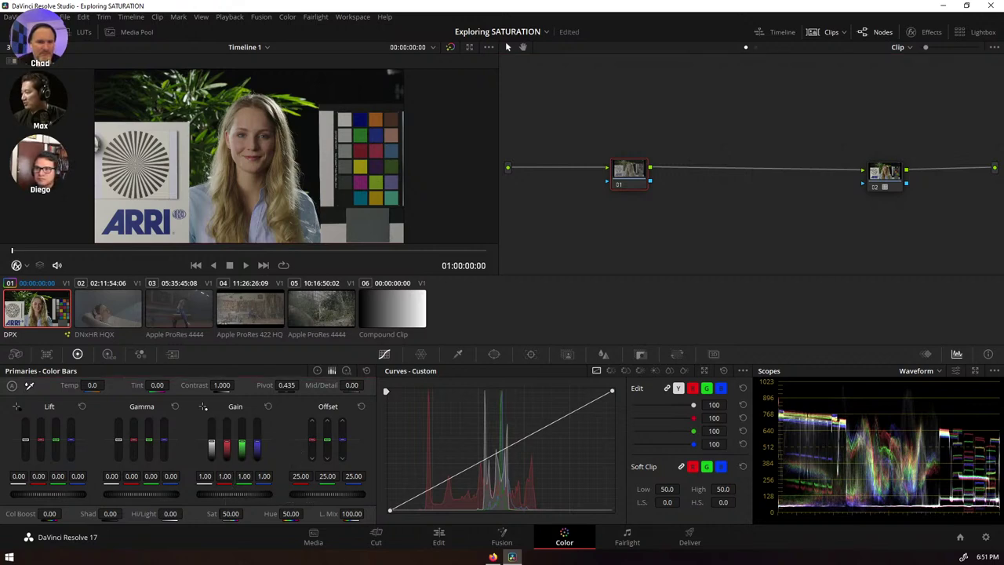
pyautogui.moveTo(312, 494); pyautogui.dragTo(343, 494)
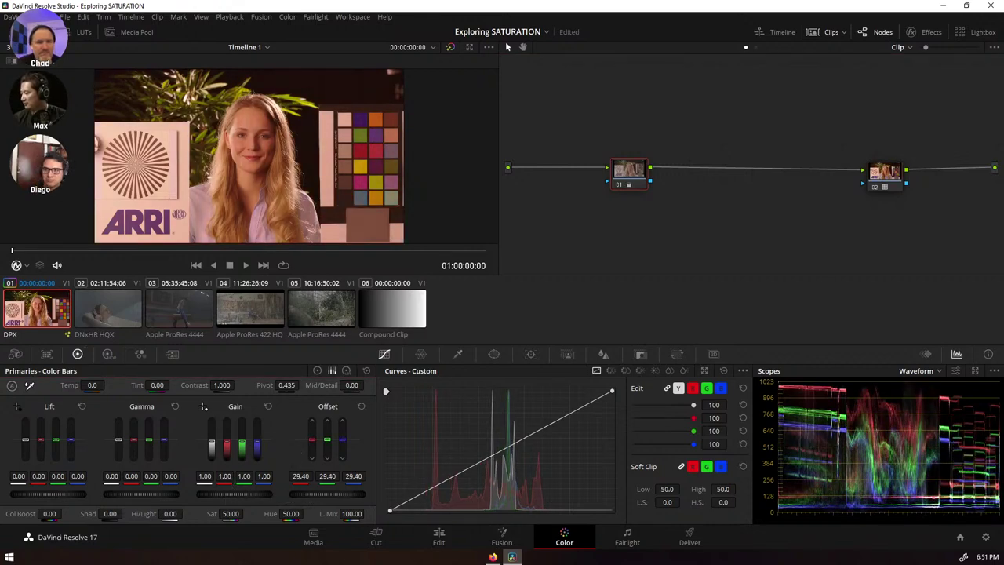
pyautogui.click(360, 406)
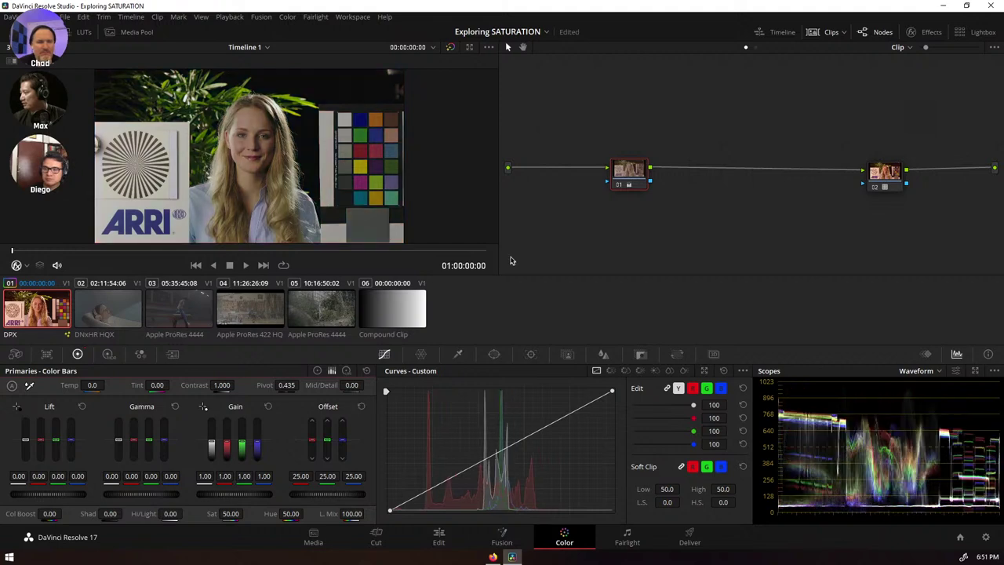
# - Untick Channel 3 in node 01's Channels so only Channel 2 stays active, then recheck the menu
pyautogui.rightClick(619, 179)
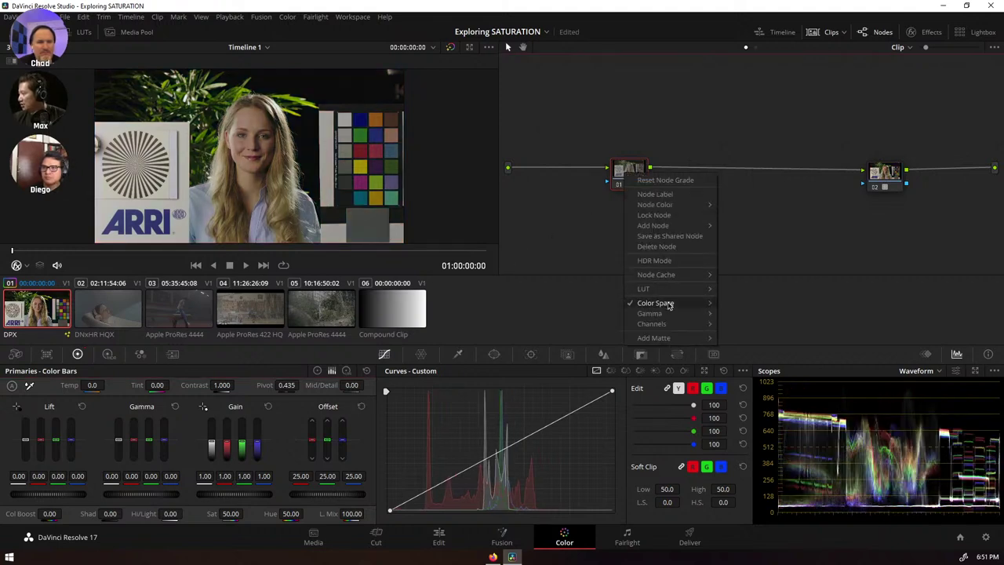
pyautogui.moveTo(669, 305)
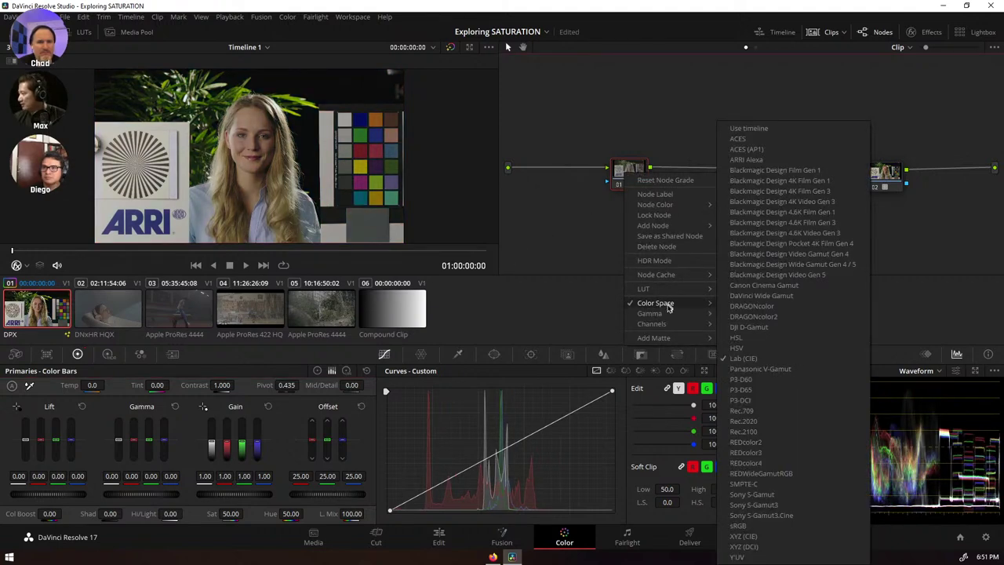
pyautogui.click(626, 169)
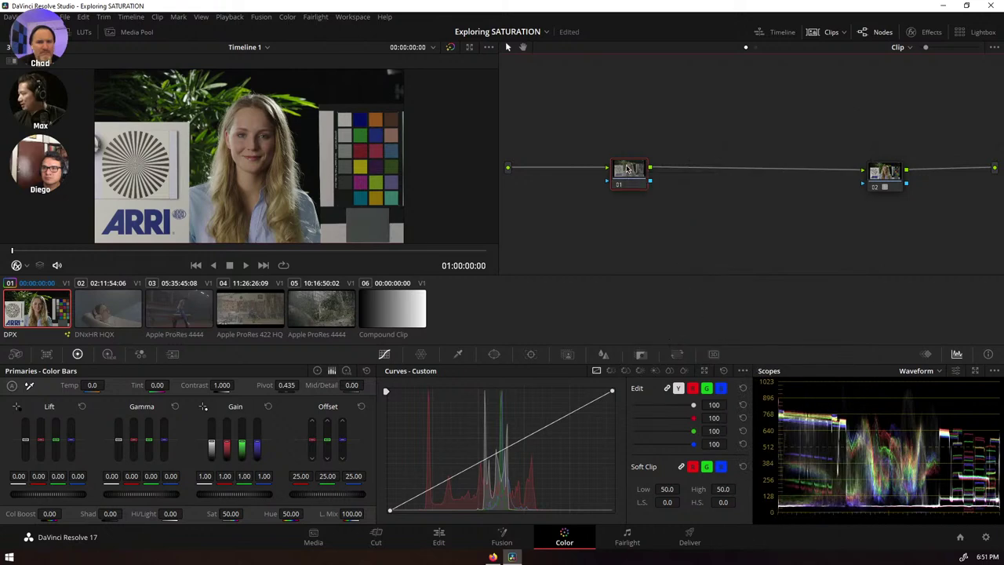
pyautogui.rightClick(626, 169)
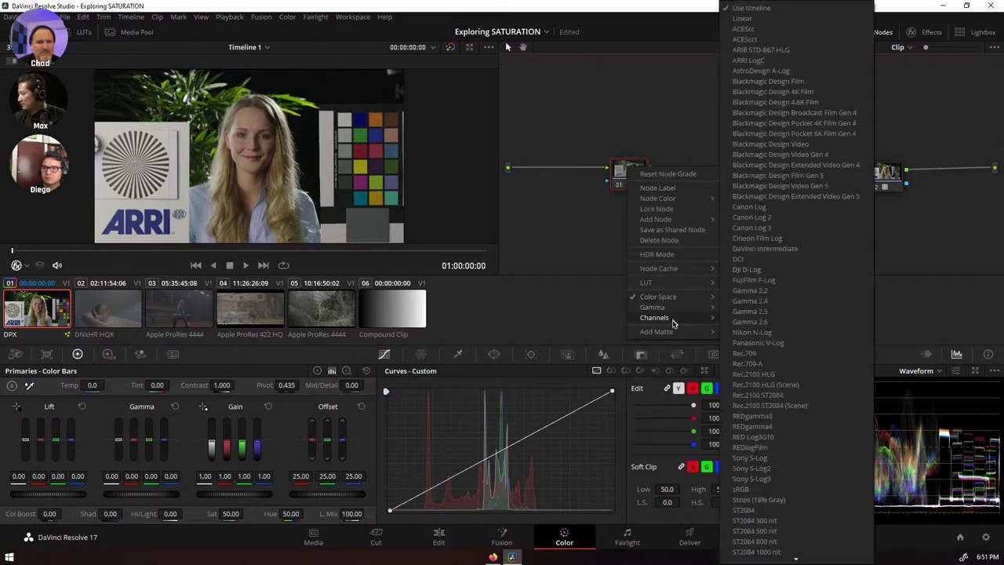
pyautogui.moveTo(673, 322)
pyautogui.click(741, 341)
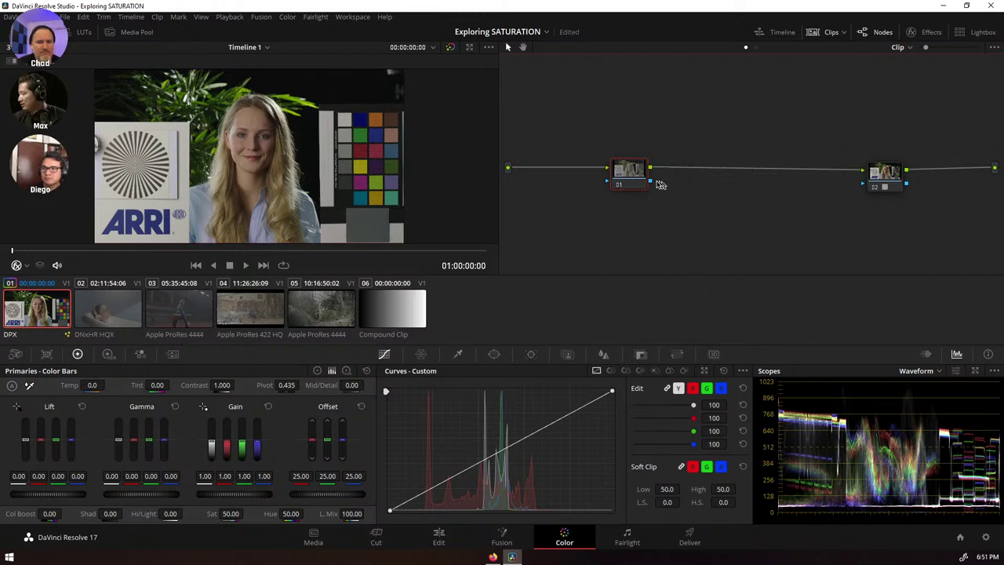
pyautogui.rightClick(628, 178)
pyautogui.moveTo(671, 330)
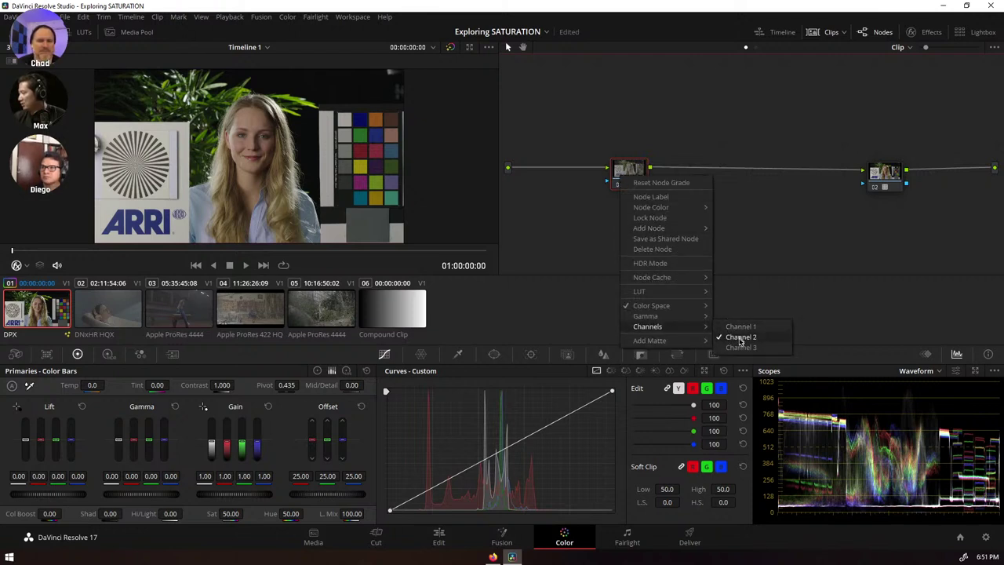
pyautogui.moveTo(684, 311)
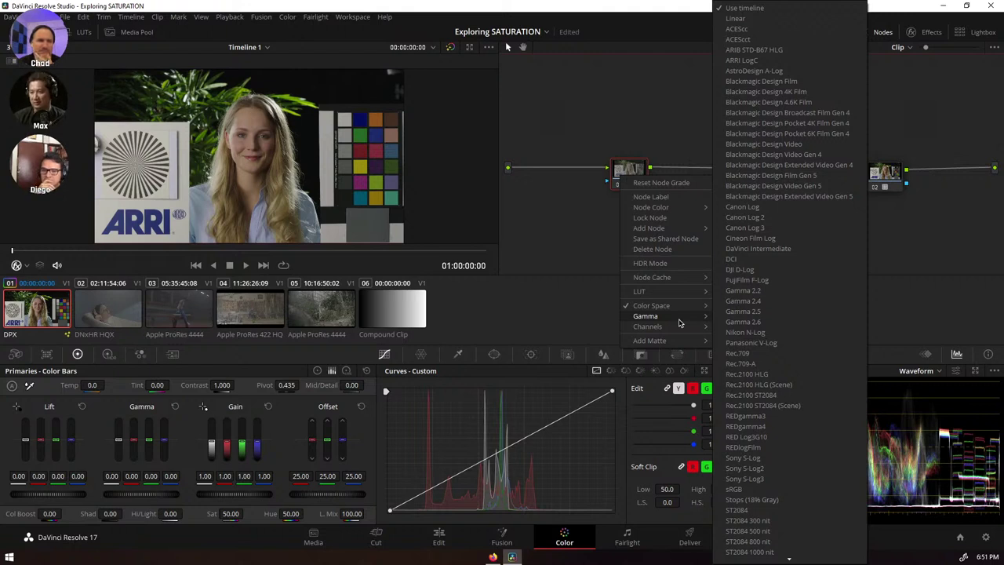
pyautogui.click(584, 251)
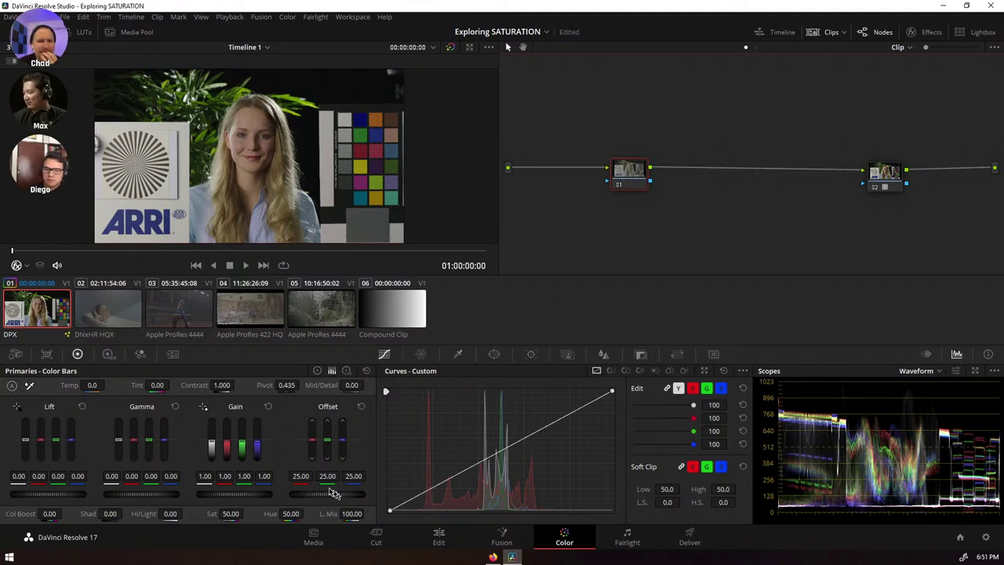
# - Test the Offset on node 01, reset it to 25.00, and check its colour space
pyautogui.moveTo(300, 499)
pyautogui.mouseDown()
pyautogui.moveTo(337, 499)
pyautogui.moveTo(299, 496)
pyautogui.mouseUp()
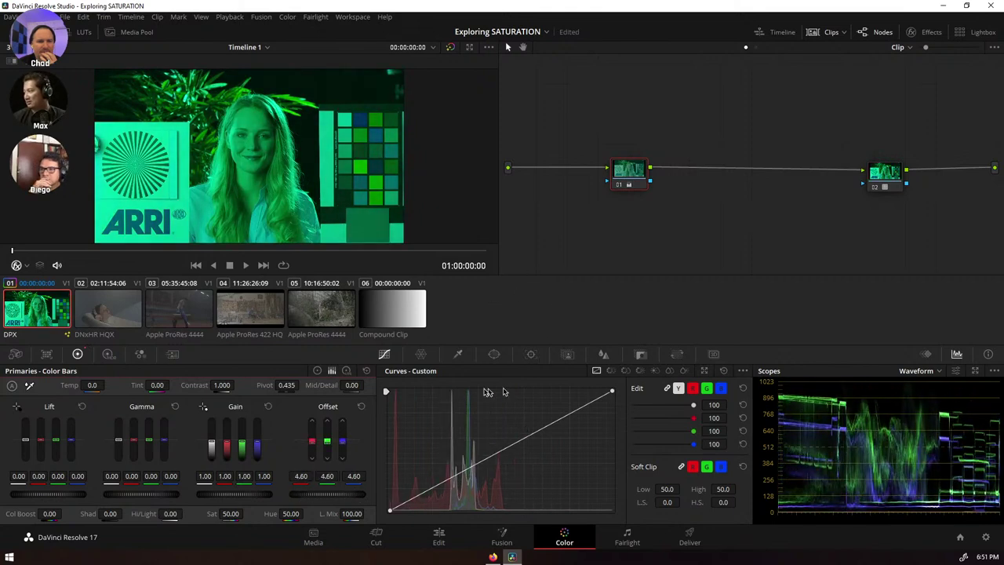
pyautogui.click(361, 406)
pyautogui.rightClick(627, 176)
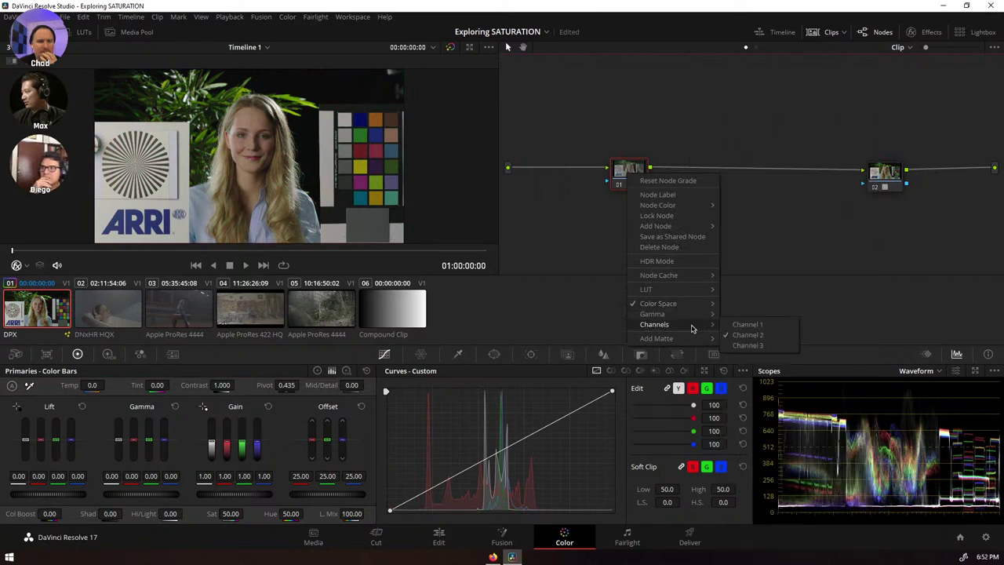
pyautogui.click(741, 343)
# - Change node 01's active channel and test it with Offset up and down, resetting to 25.00
pyautogui.rightClick(634, 182)
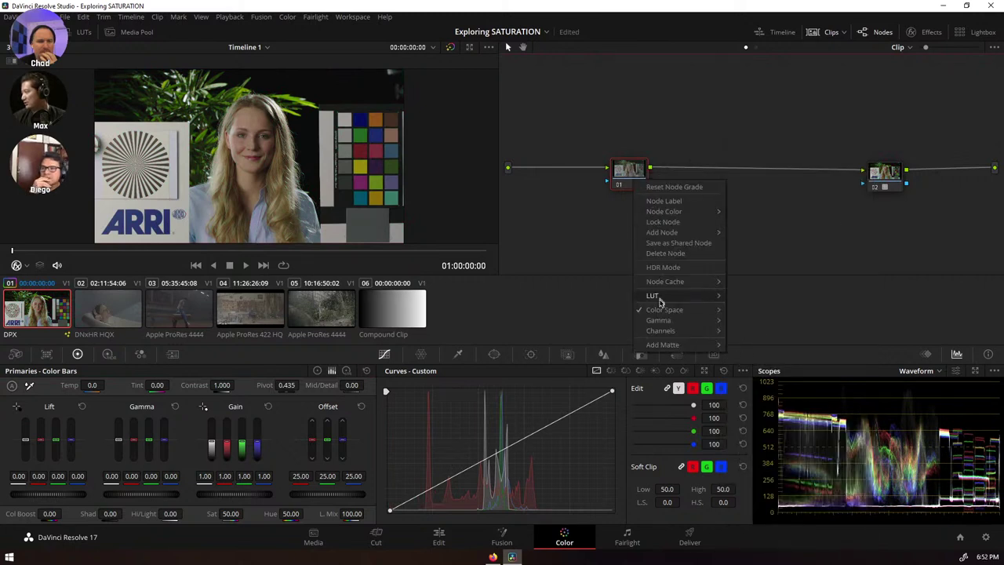
pyautogui.click(753, 343)
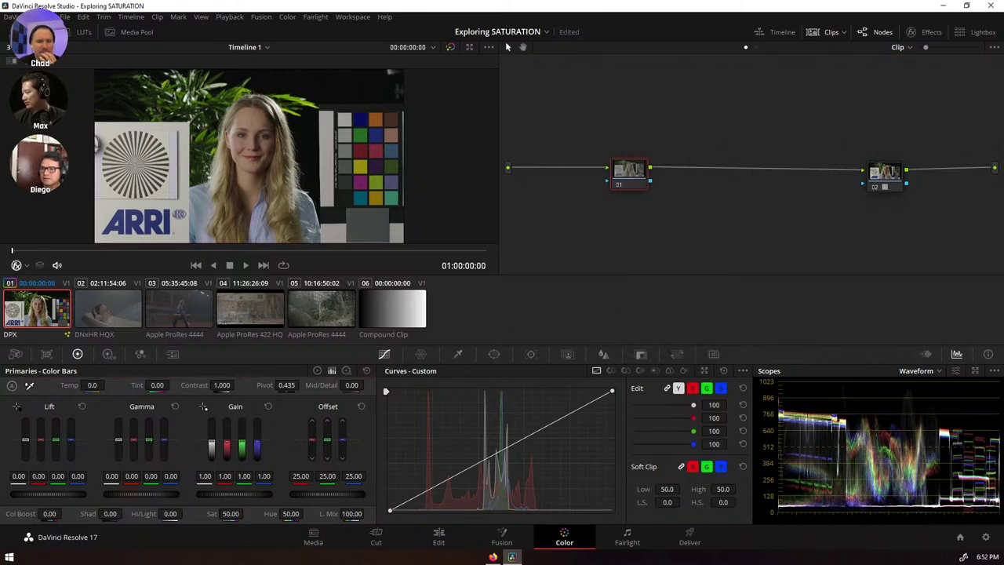
pyautogui.moveTo(319, 497); pyautogui.dragTo(342, 496)
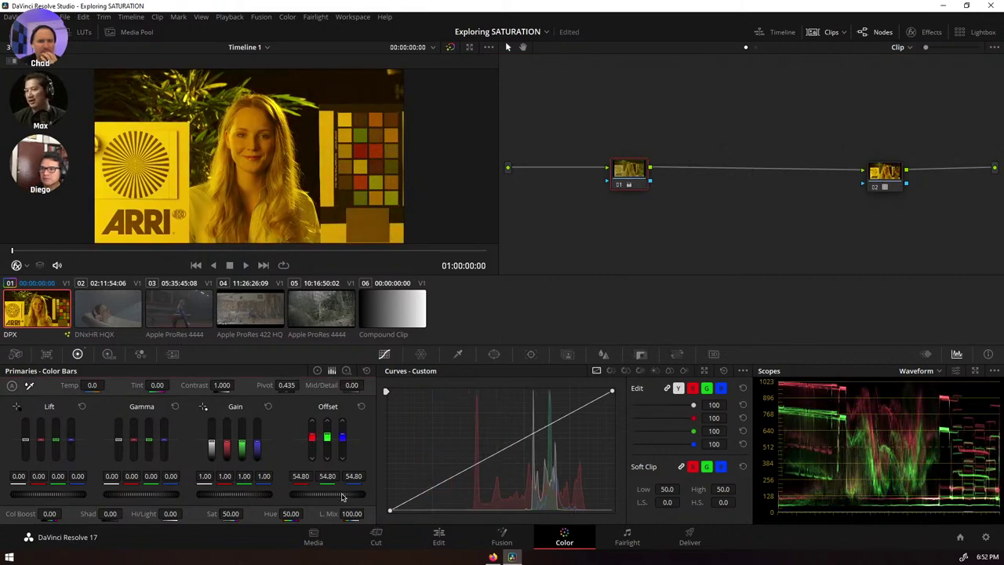
pyautogui.moveTo(342, 496); pyautogui.dragTo(297, 496)
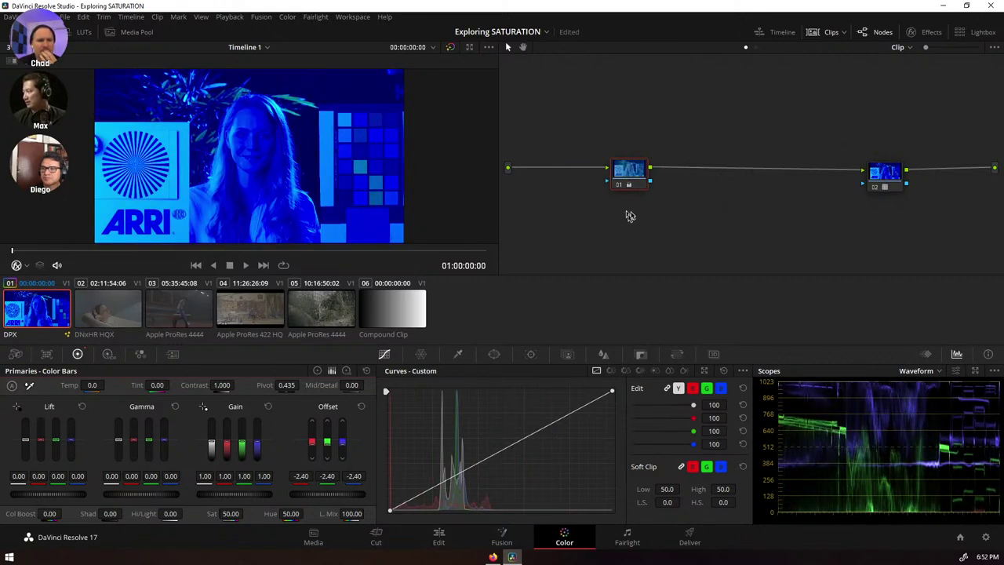
pyautogui.click(361, 406)
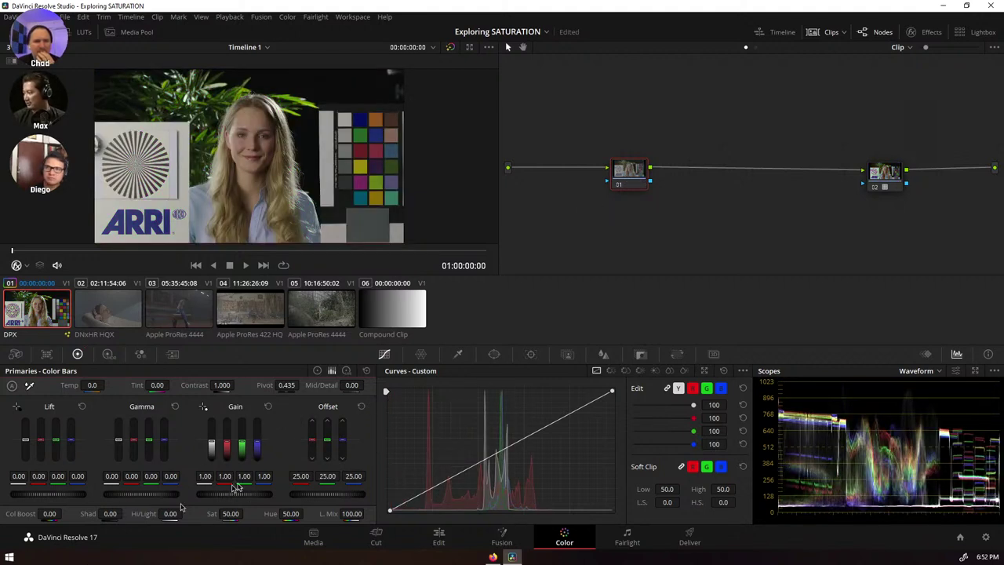
# - Toggle Channel 2 on node 01, add a parallel node with Alt+P, and select both nodes
pyautogui.rightClick(625, 184)
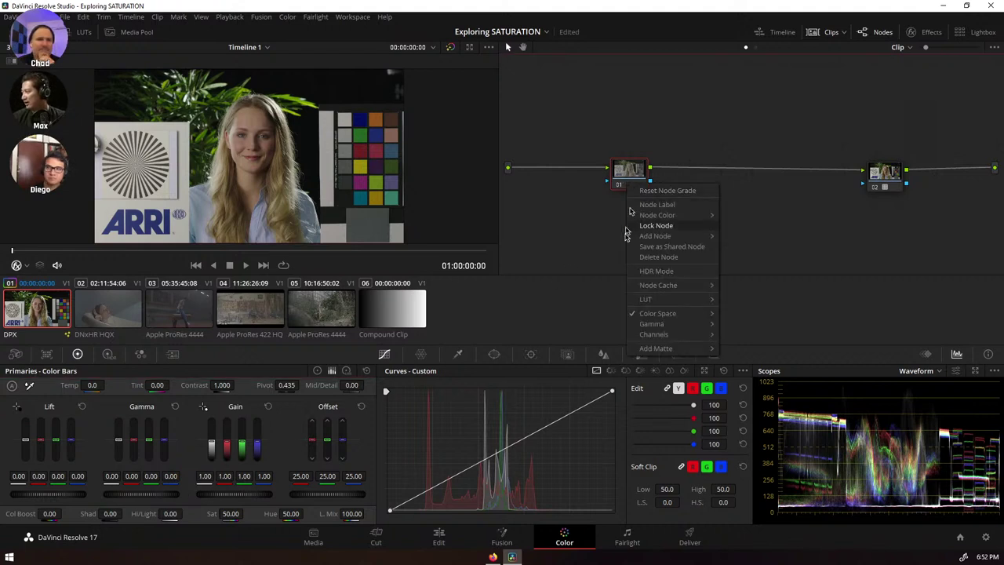
pyautogui.moveTo(634, 323)
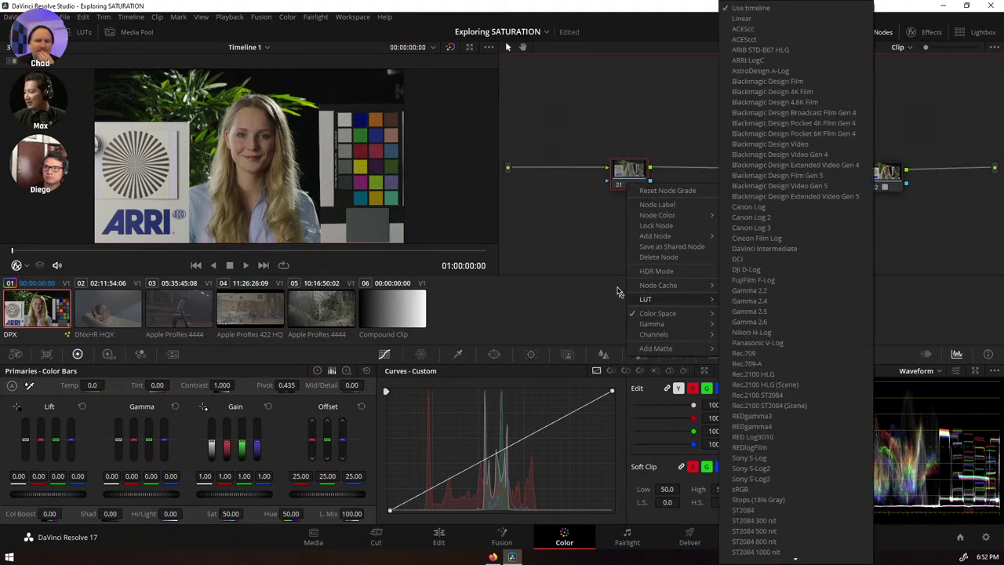
pyautogui.click(578, 254)
pyautogui.rightClick(622, 180)
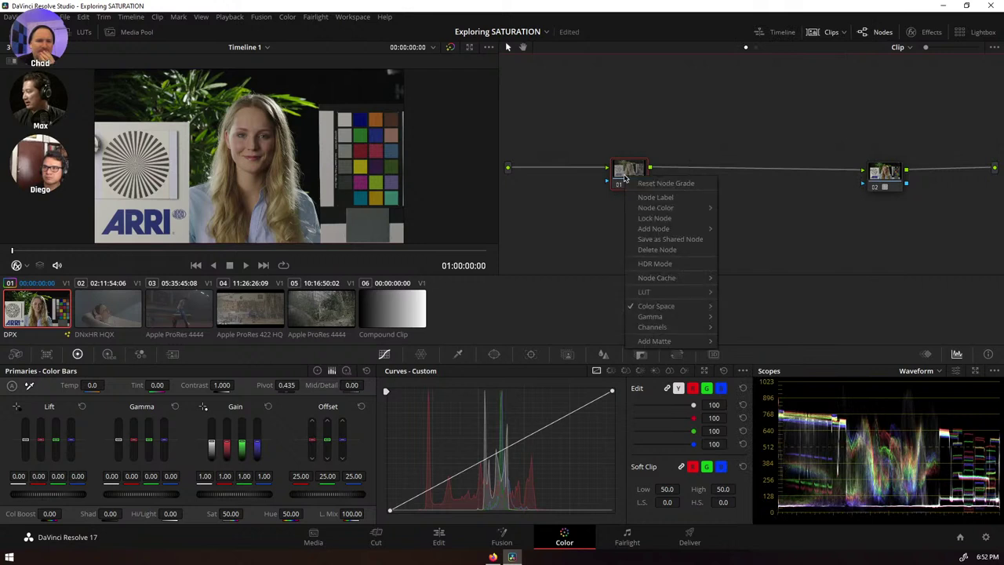
pyautogui.moveTo(686, 327)
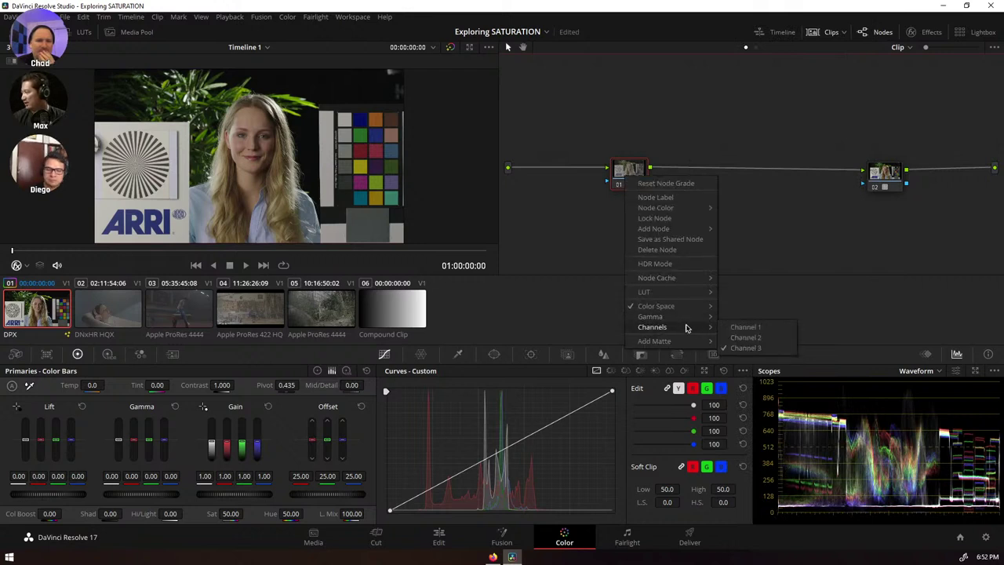
pyautogui.click(749, 338)
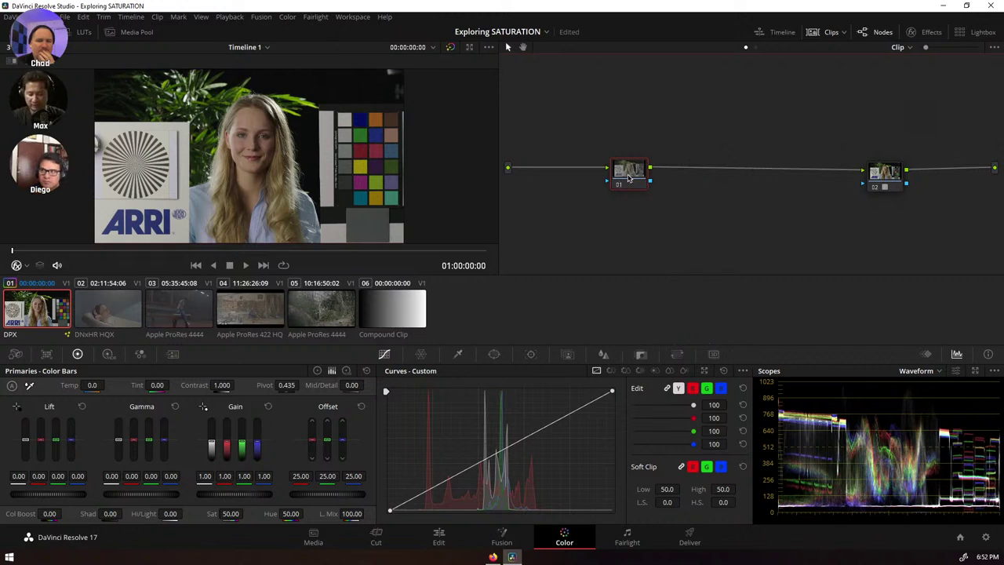
pyautogui.hotkey('alt', 'p')
pyautogui.moveTo(605, 138); pyautogui.dragTo(626, 214)
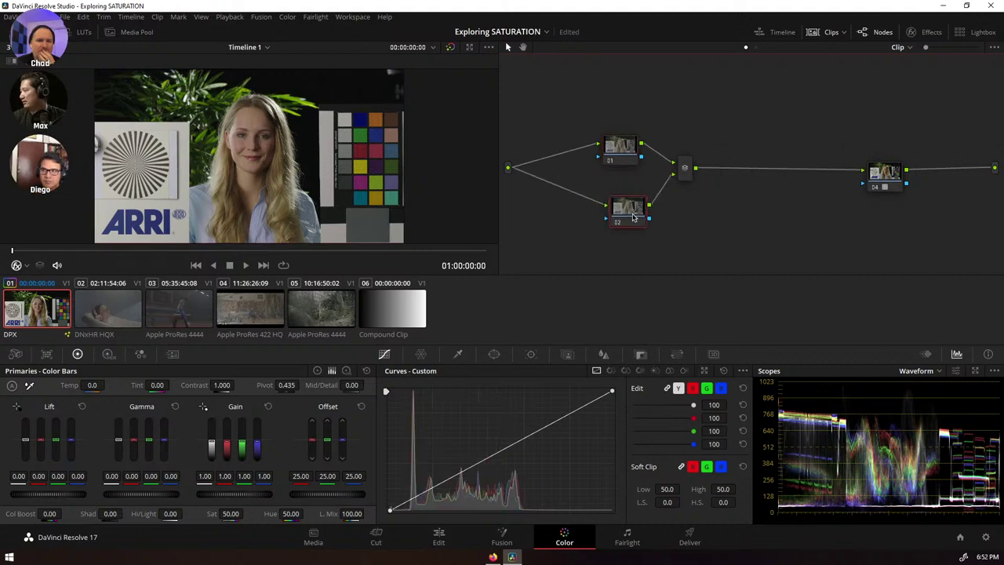
# - Turn off Channel 3 on node 01
pyautogui.click(619, 160)
pyautogui.rightClick(620, 157)
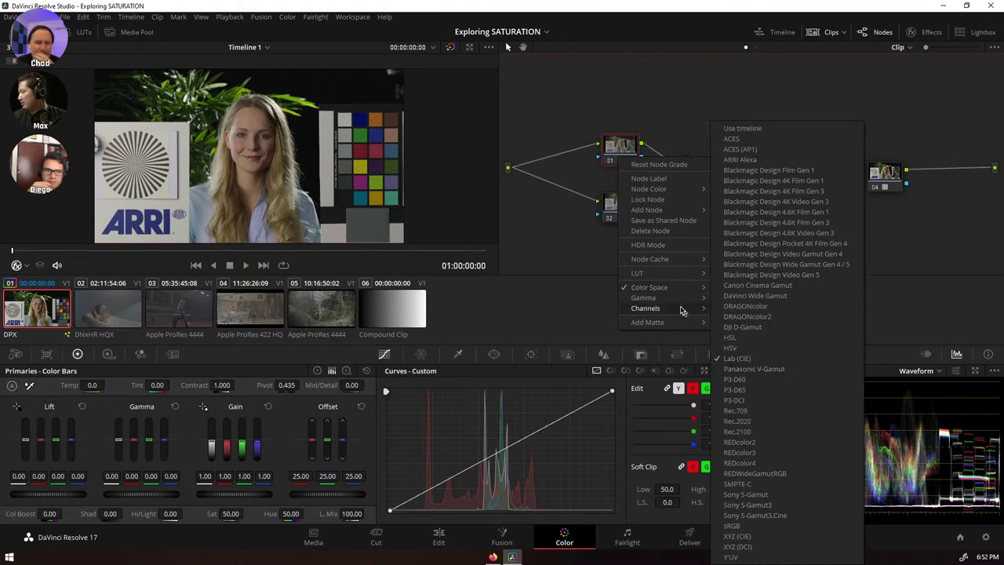
pyautogui.moveTo(683, 312)
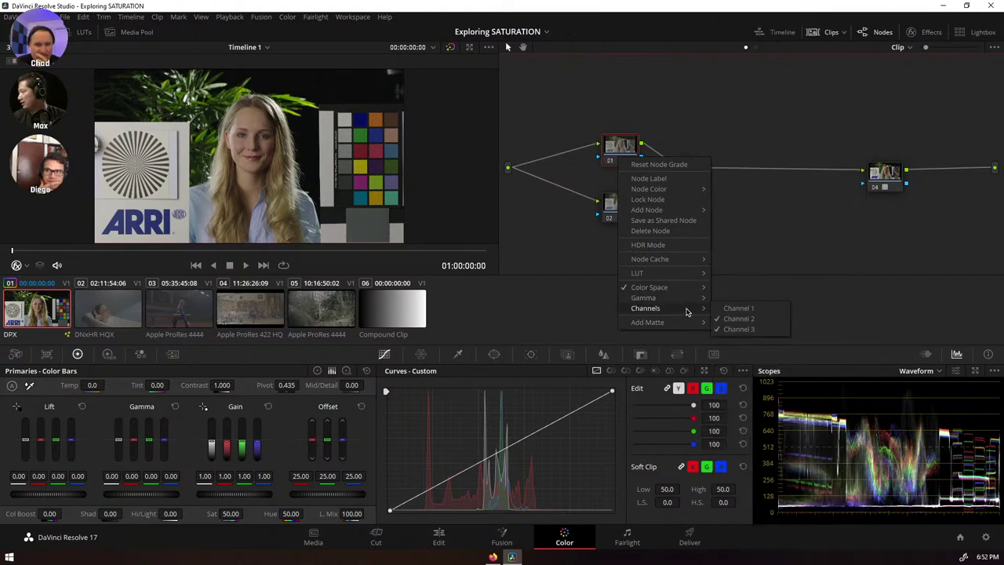
pyautogui.click(741, 330)
# - Set node 02's colour space to Lab (CIE)
pyautogui.click(625, 210)
pyautogui.rightClick(625, 212)
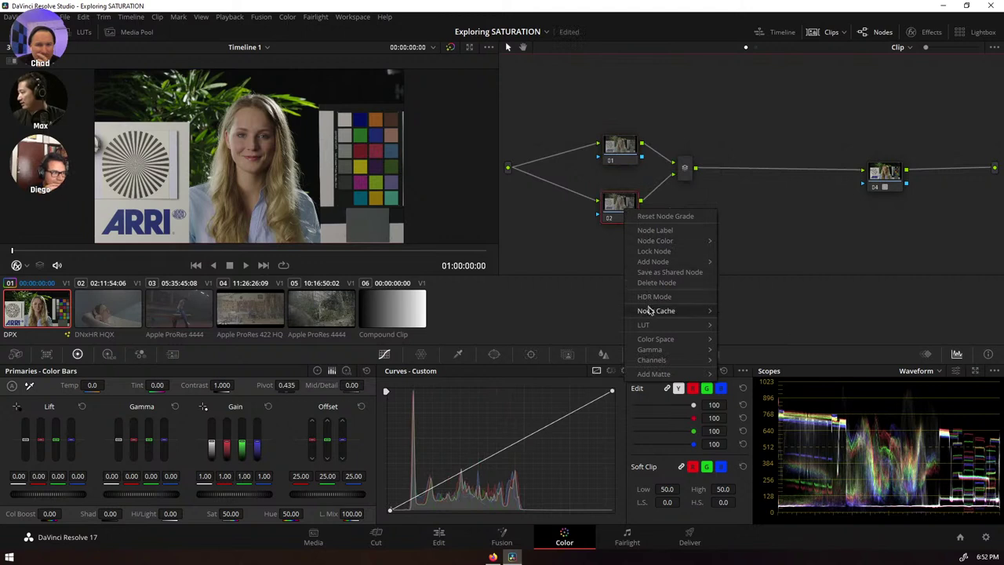
pyautogui.moveTo(678, 342)
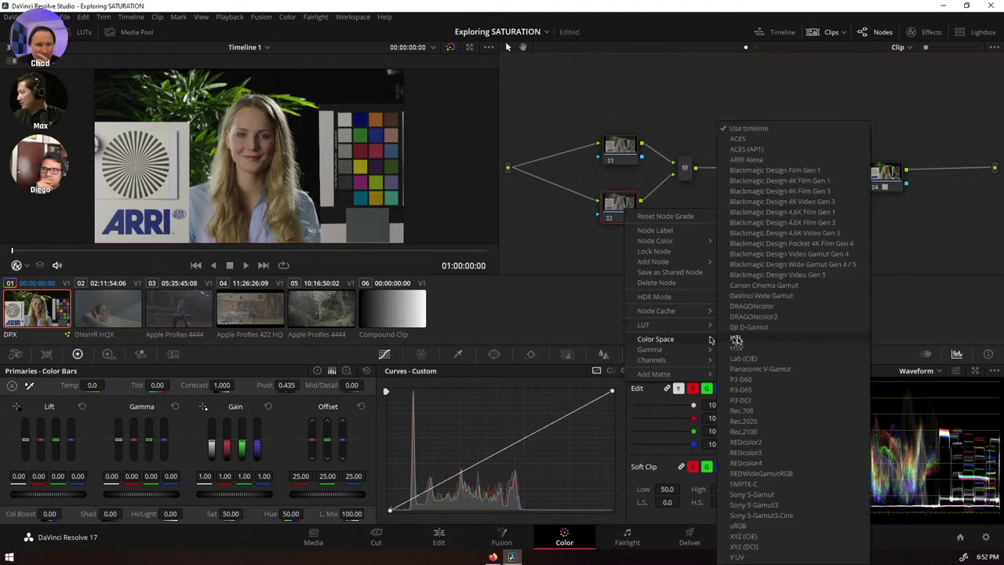
pyautogui.click(759, 359)
# - Turn off Channel 1 and toggle Channel 2 on node 02, then reselect node 01
pyautogui.rightClick(626, 209)
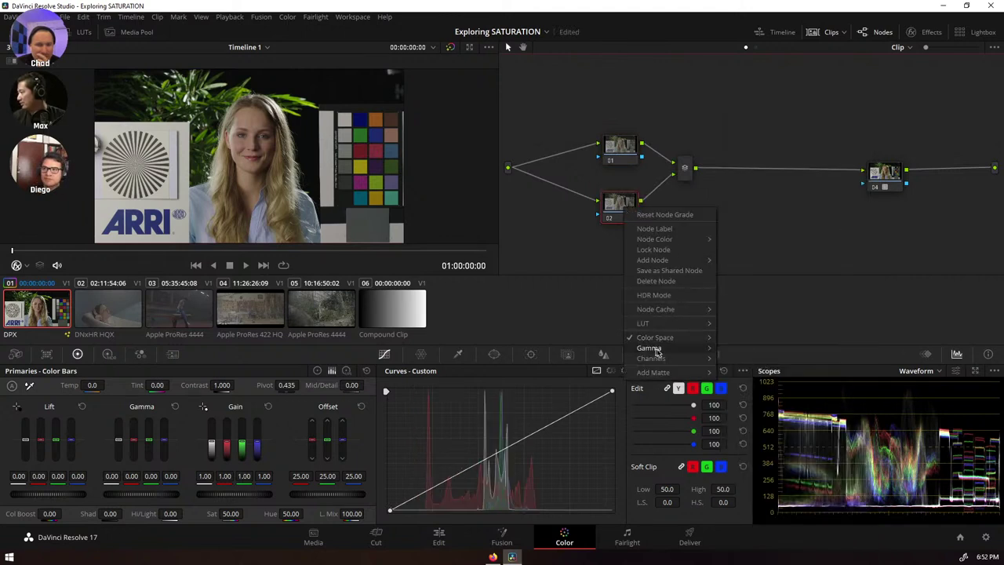
pyautogui.moveTo(662, 362)
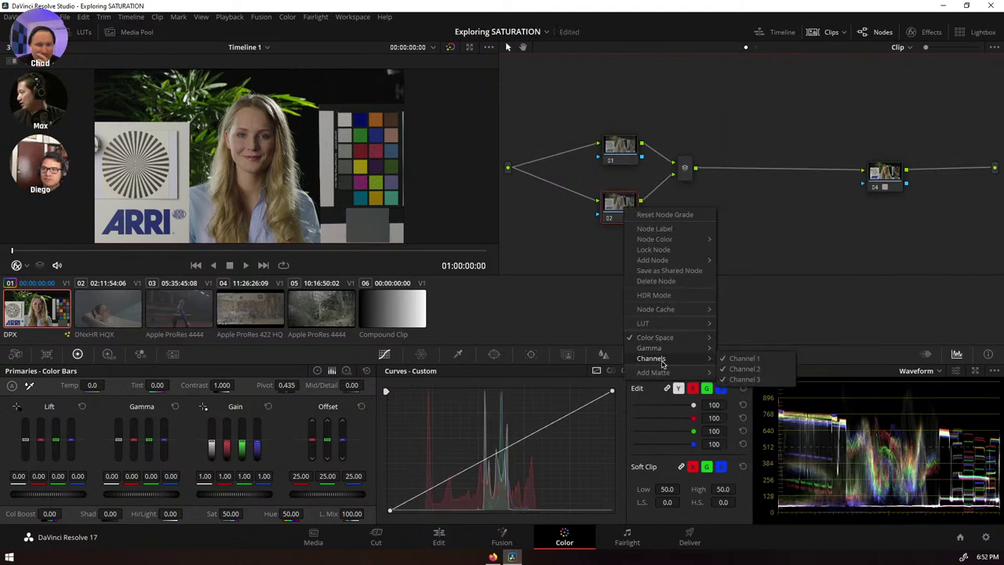
pyautogui.click(759, 360)
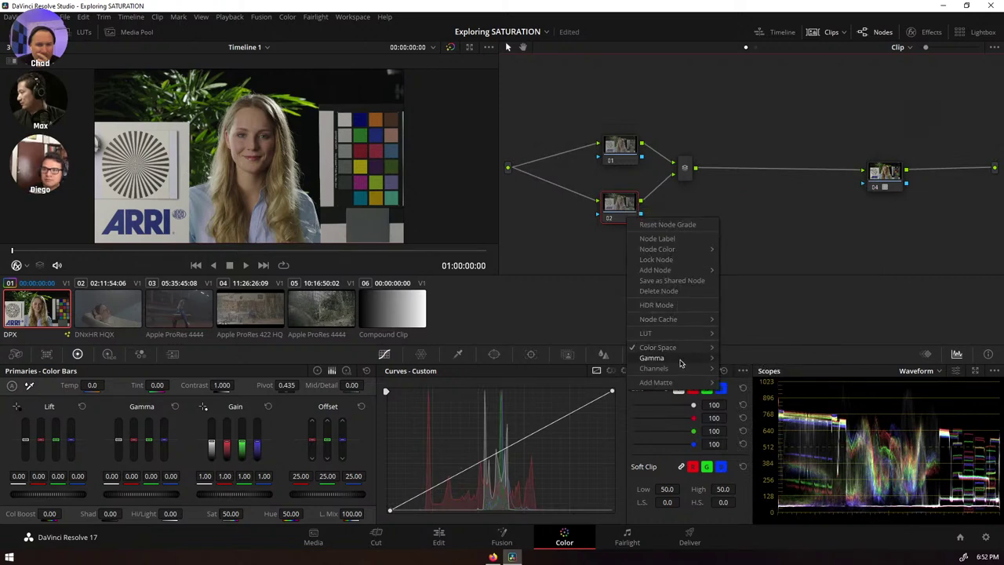
pyautogui.moveTo(697, 369)
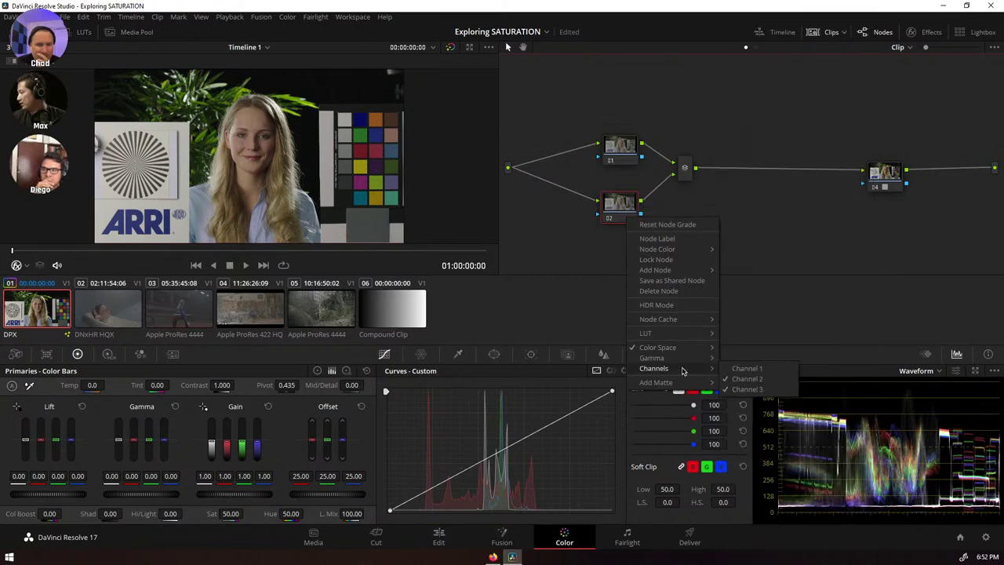
pyautogui.click(762, 379)
pyautogui.click(615, 156)
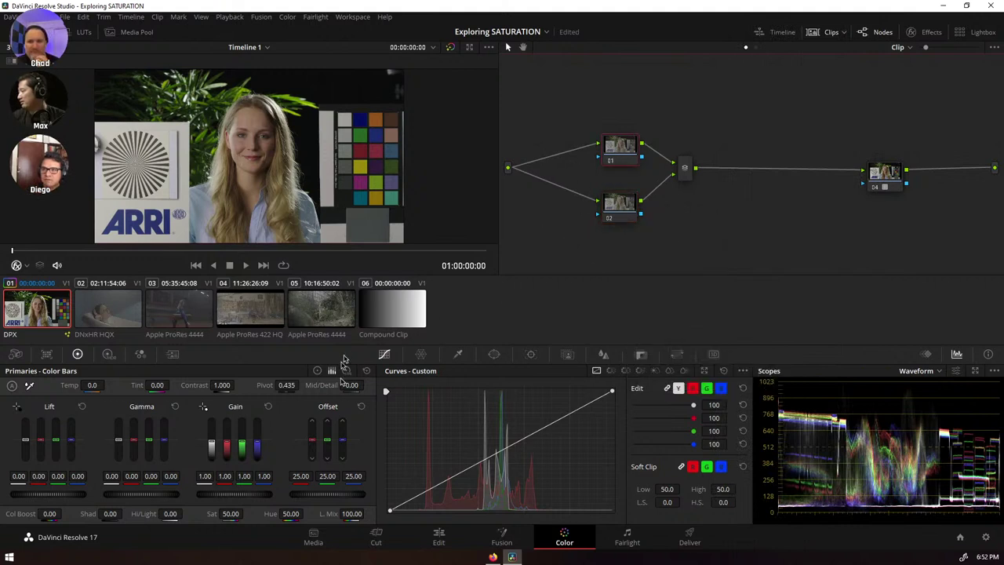
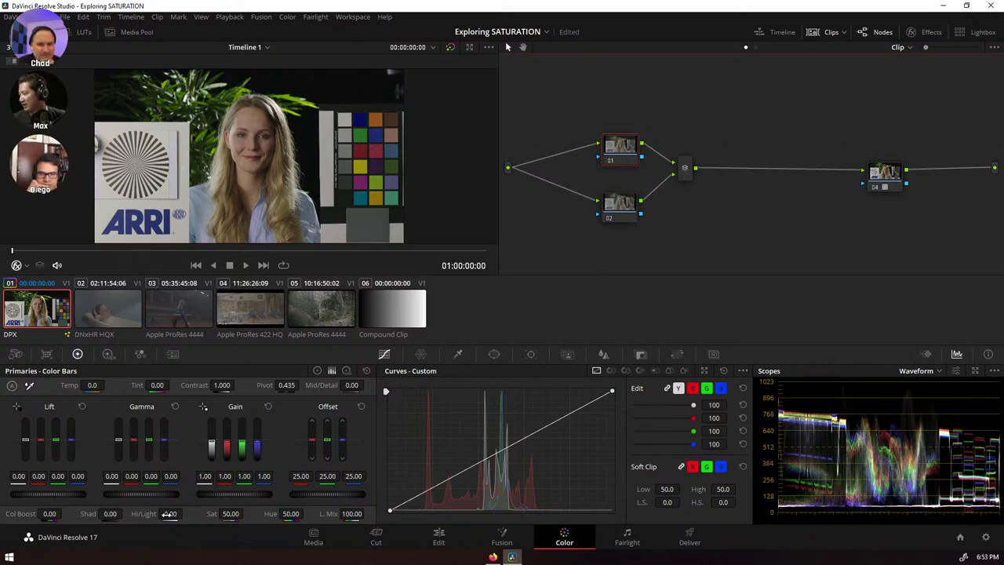
# - Set node 01's Hi/Light to 13.50 and node 02's Shad to -4.50, then marquee-select all nodes
pyautogui.moveTo(171, 512); pyautogui.dragTo(185, 513)
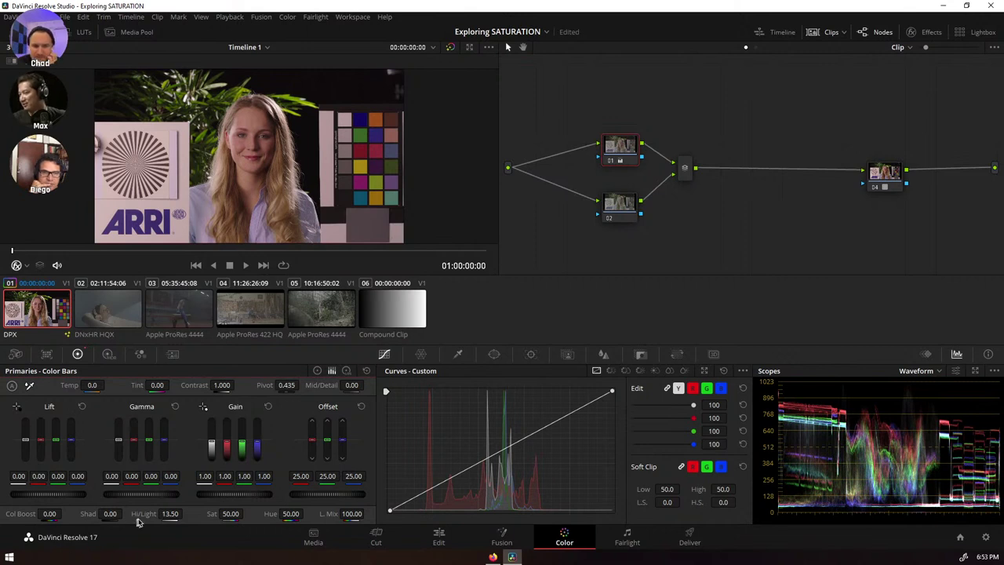
pyautogui.click(626, 212)
pyautogui.moveTo(110, 513); pyautogui.dragTo(125, 513)
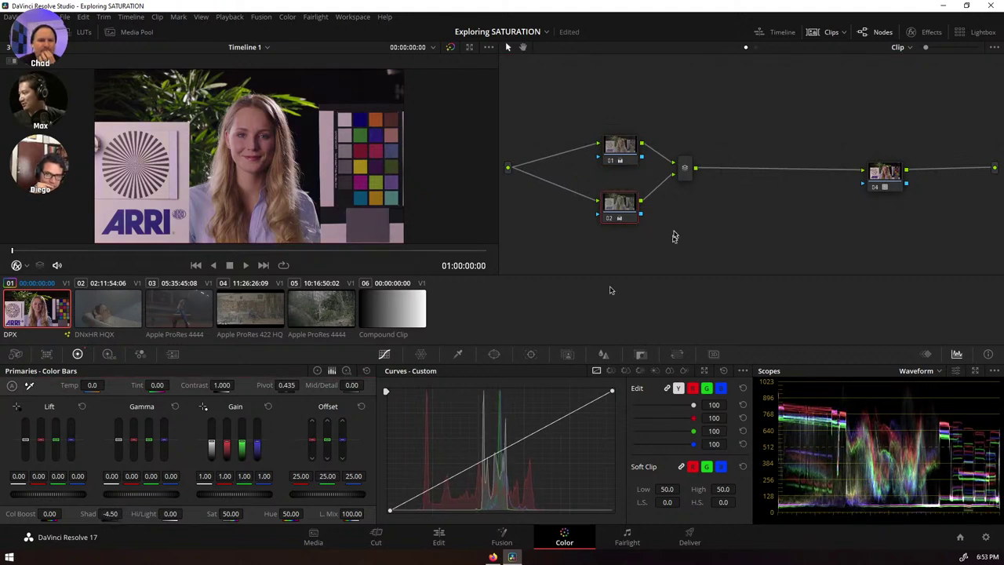
pyautogui.moveTo(587, 112); pyautogui.dragTo(708, 275)
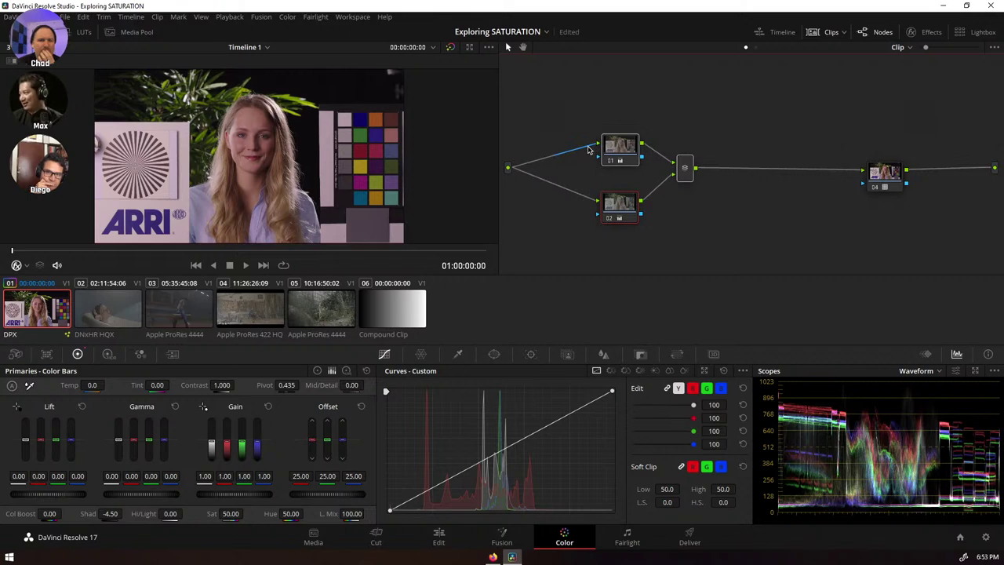
# - Delete the old nodes, add serial node 02 after node 01, and shift node 01 left
pyautogui.hotkey('ctrl', 'Home')
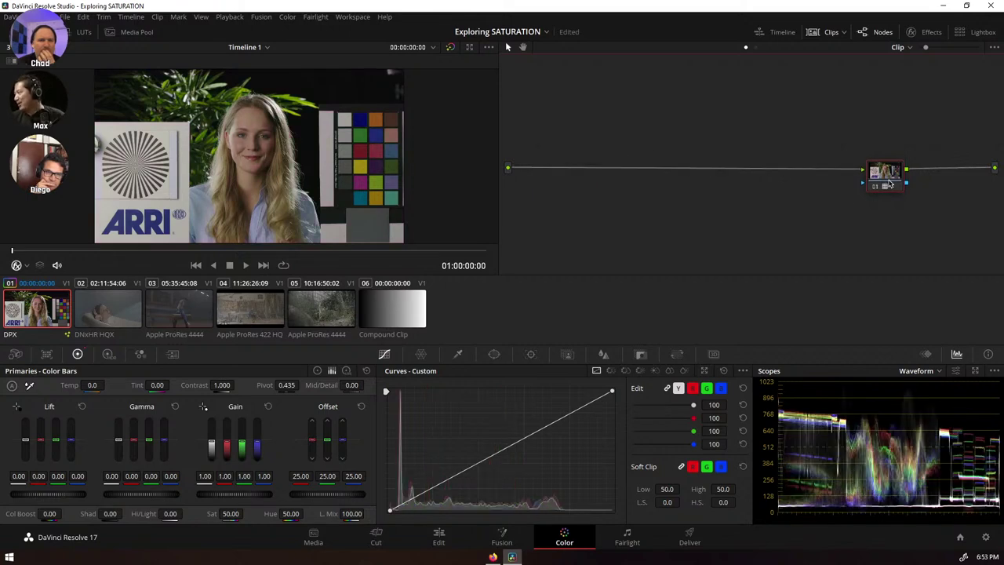
pyautogui.hotkey('alt', 's')
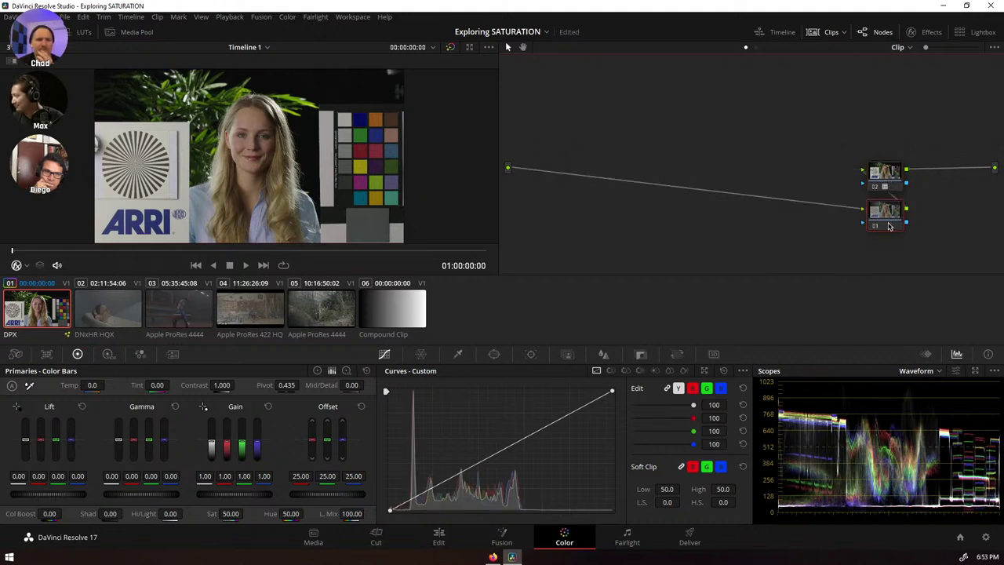
pyautogui.moveTo(889, 184); pyautogui.dragTo(651, 185)
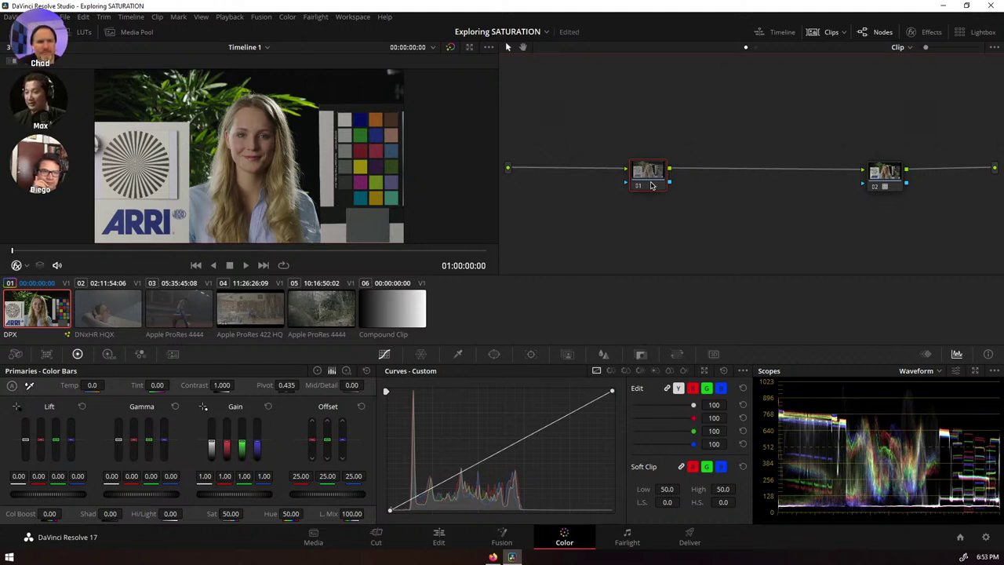
pyautogui.click(704, 371)
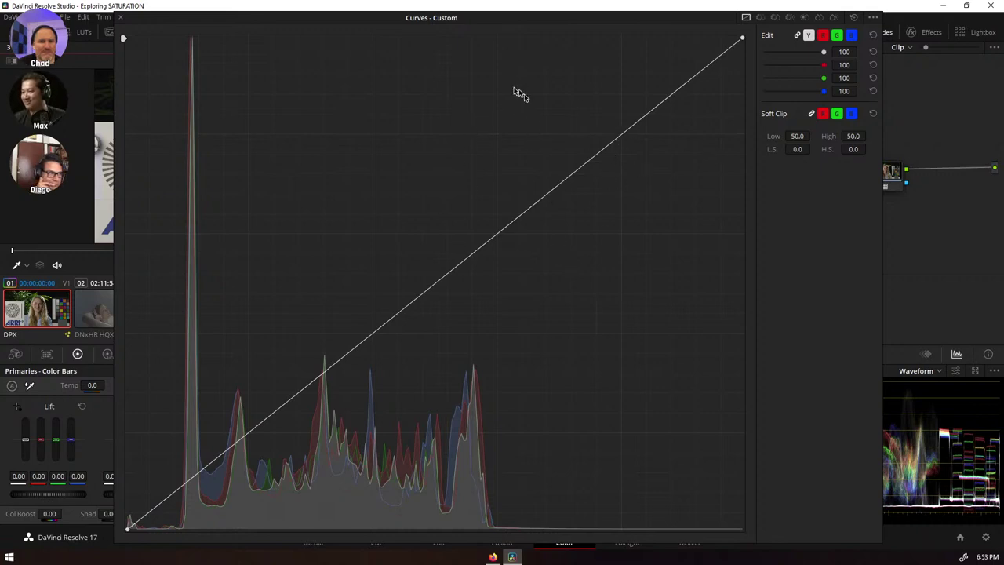
pyautogui.click(120, 19)
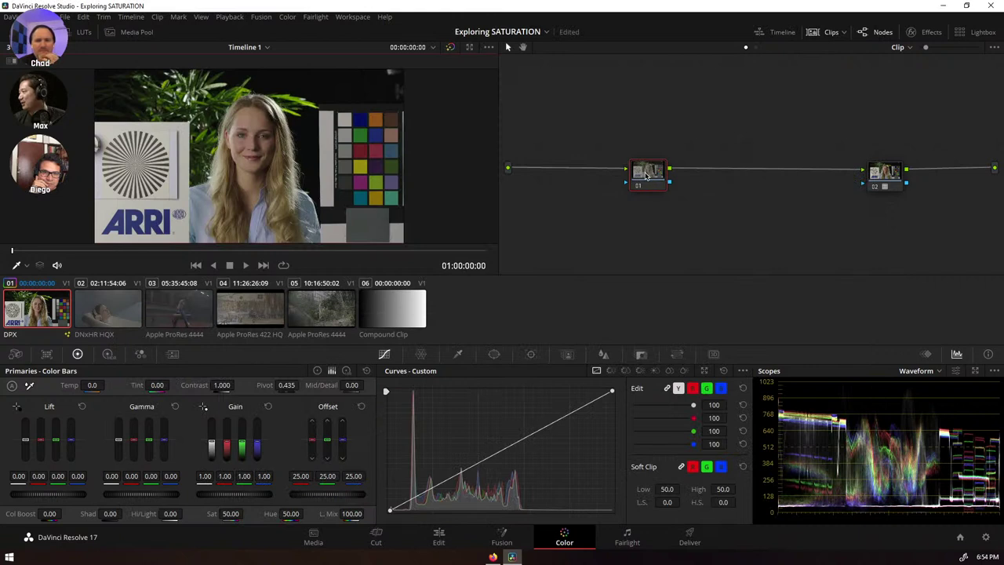
# - Add another serial node after node 01 and move node 02 up to make room
pyautogui.moveTo(646, 175); pyautogui.dragTo(619, 179)
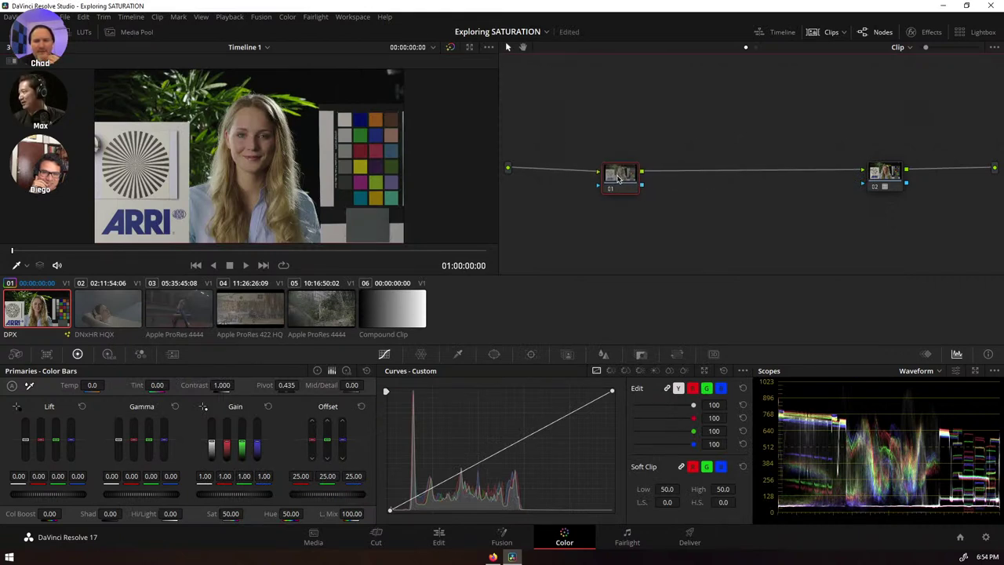
pyautogui.hotkey('alt', 's')
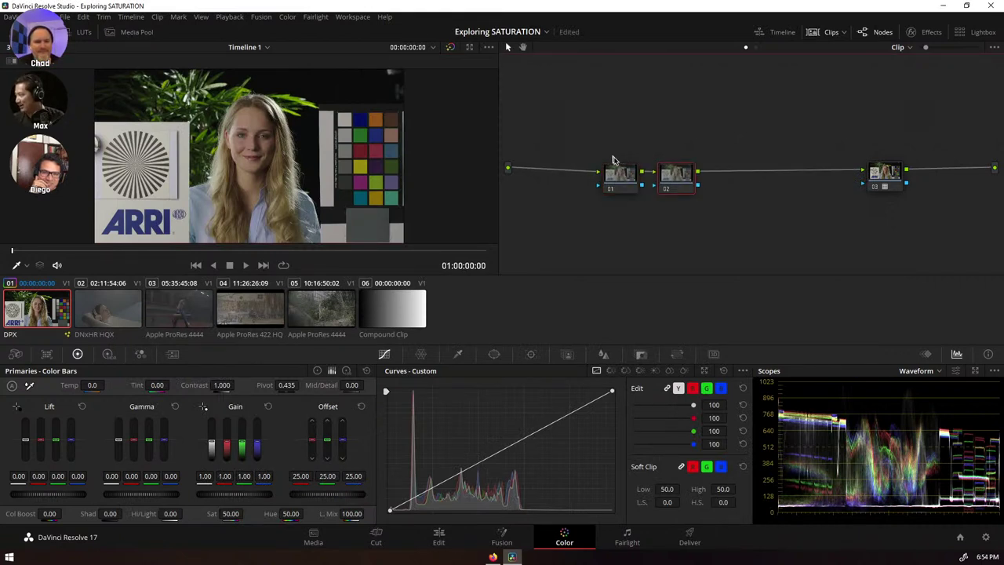
pyautogui.moveTo(622, 175); pyautogui.dragTo(580, 172)
pyautogui.moveTo(674, 174); pyautogui.dragTo(669, 152)
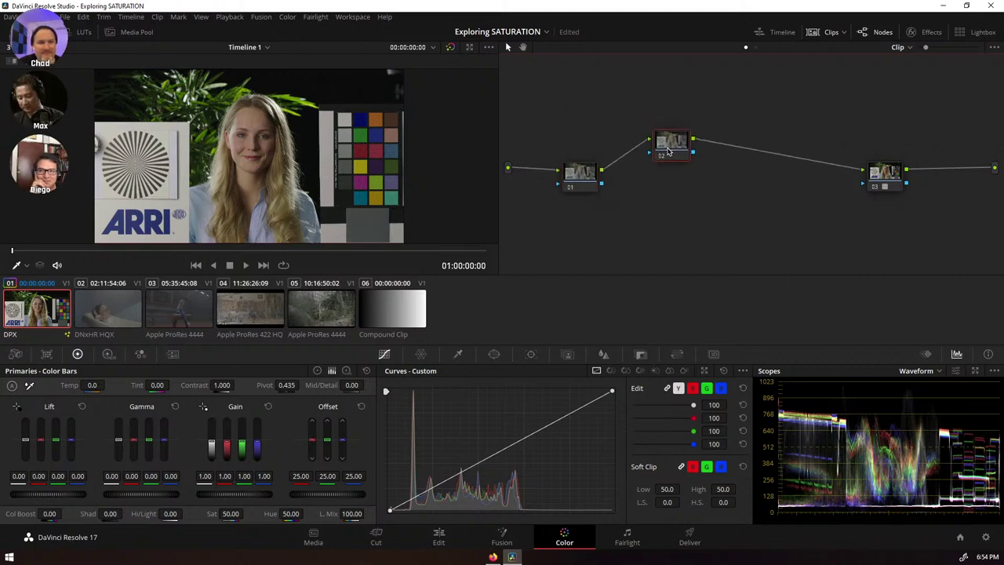
# - Add parallel nodes alongside node 02 and arrange the mixer and node 01 in the graph
pyautogui.hotkey('alt', 'p')
pyautogui.hotkey('alt', 'p')
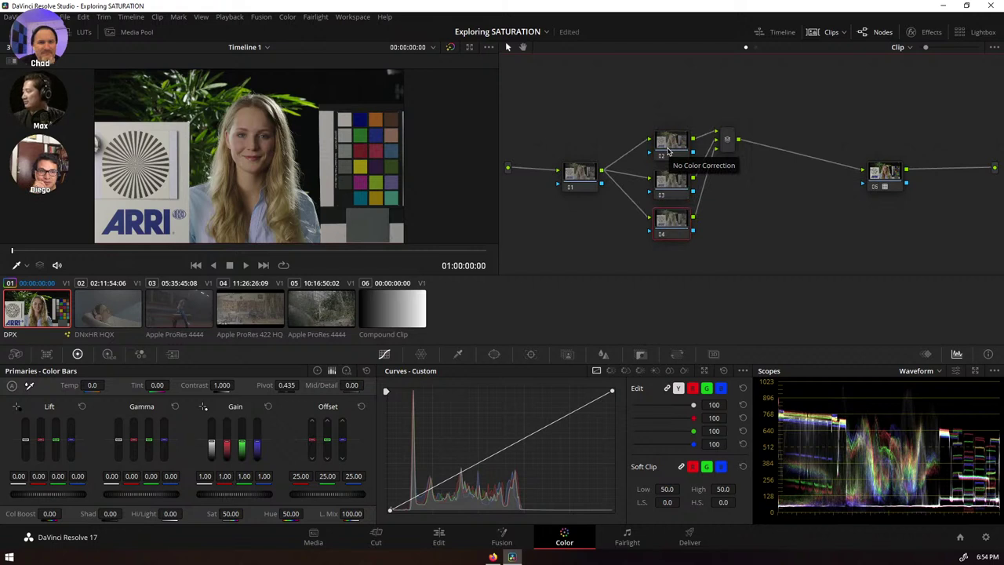
pyautogui.moveTo(721, 147); pyautogui.dragTo(754, 180)
pyautogui.moveTo(582, 171); pyautogui.dragTo(568, 169)
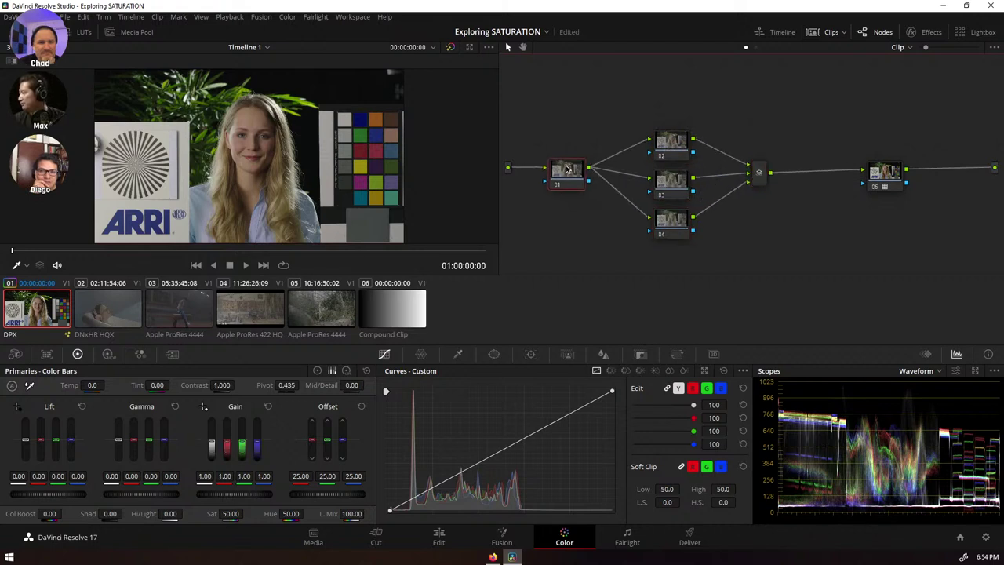
pyautogui.click(663, 141)
# - Set node 02 to the Lab (CIE) colour space and turn off its Channel 2
pyautogui.rightClick(664, 141)
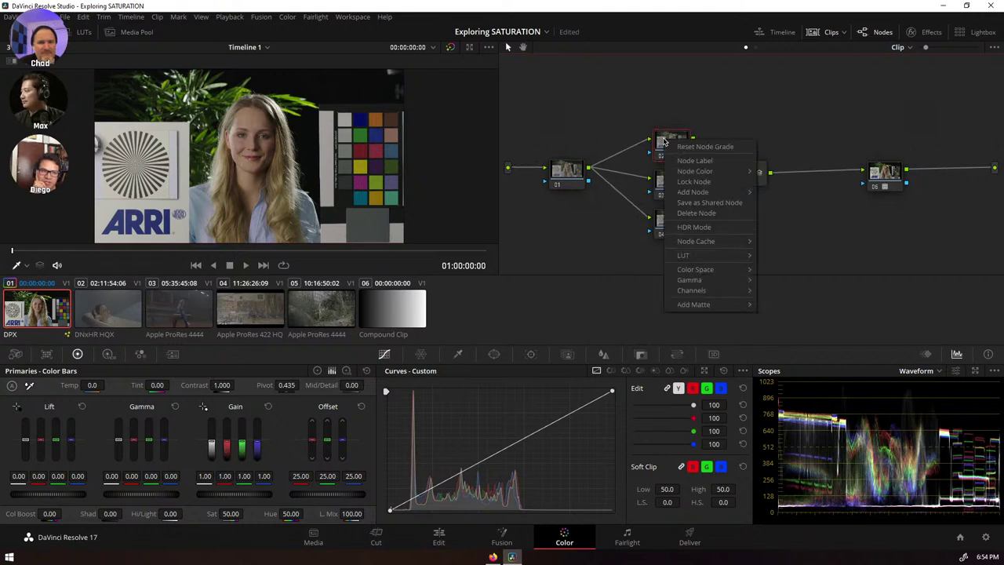
pyautogui.moveTo(747, 271)
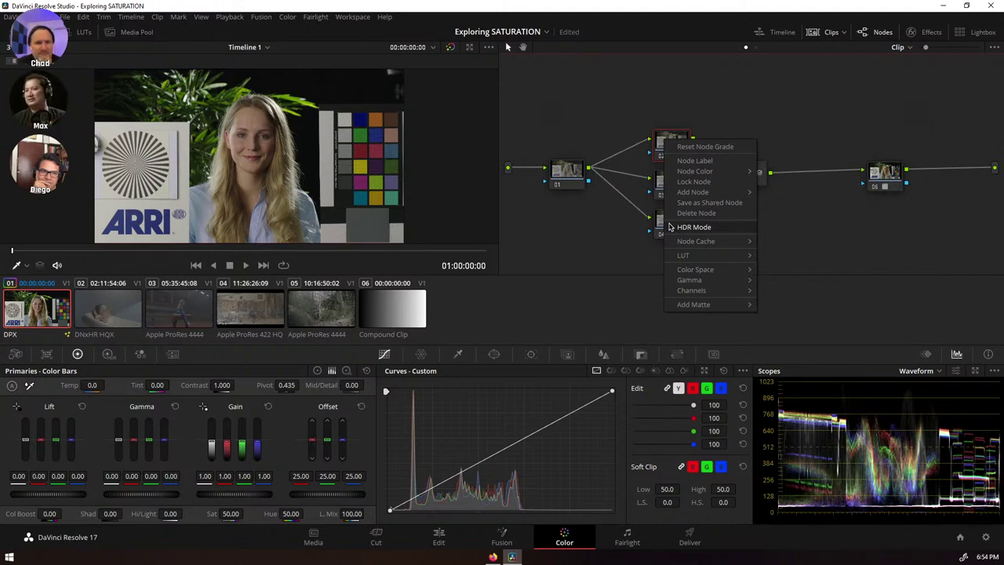
pyautogui.click(650, 104)
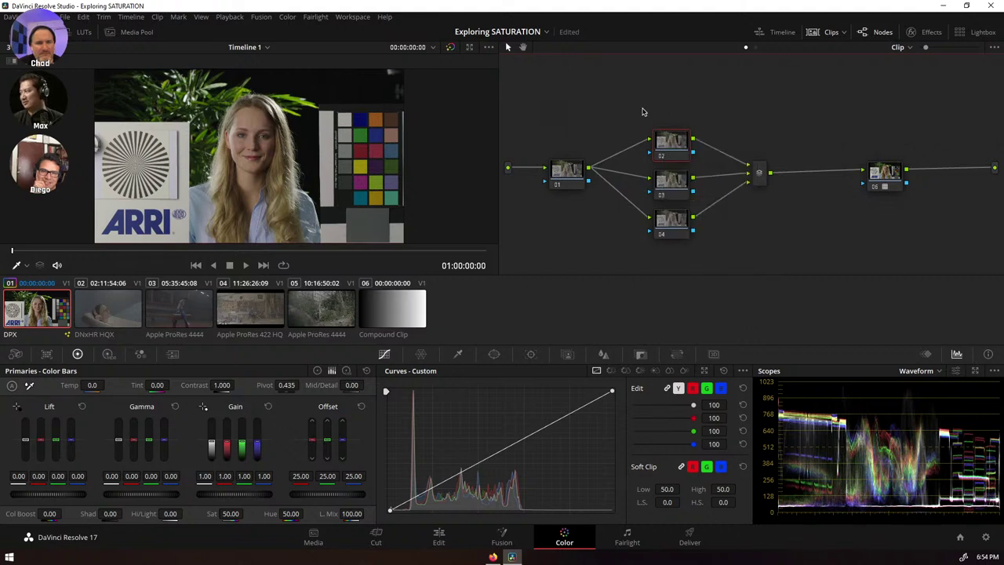
pyautogui.rightClick(669, 146)
pyautogui.moveTo(712, 262)
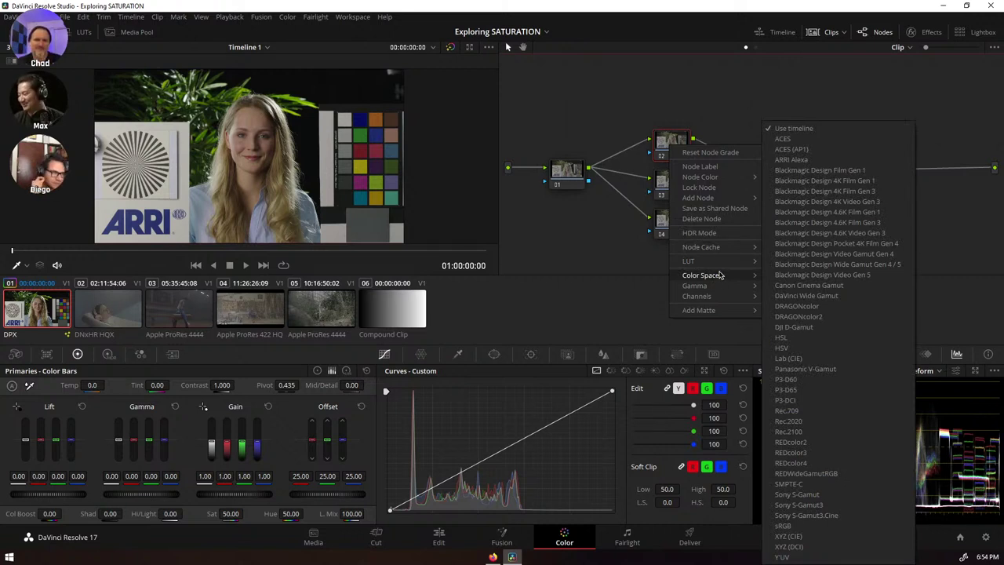
pyautogui.click(787, 357)
pyautogui.rightClick(666, 157)
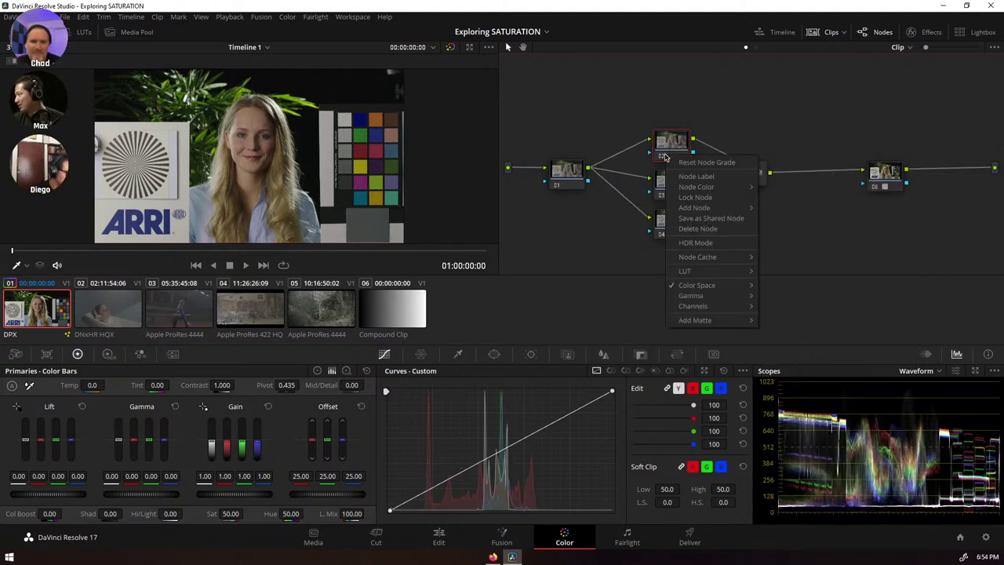
pyautogui.moveTo(749, 307)
pyautogui.click(805, 321)
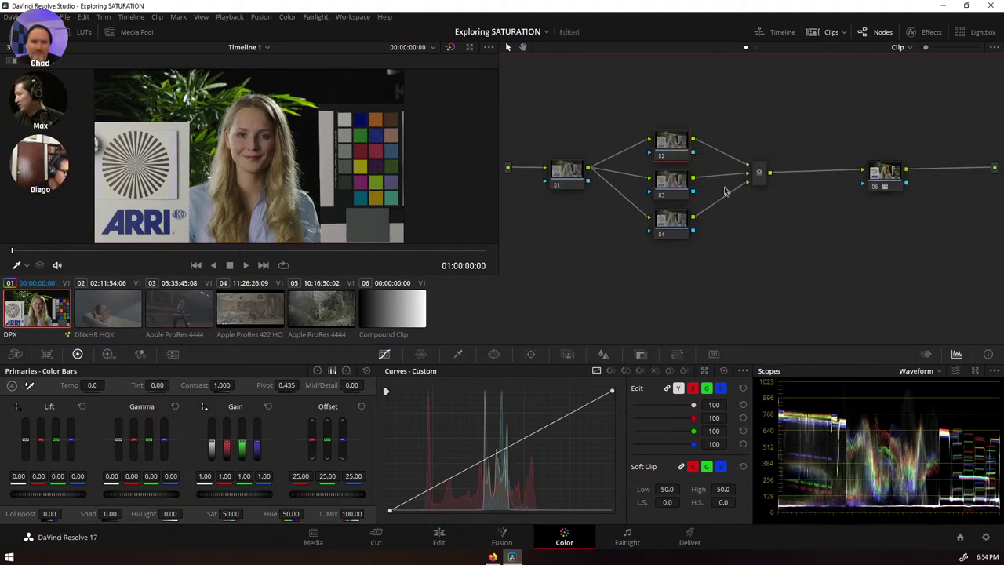
pyautogui.rightClick(675, 151)
pyautogui.moveTo(733, 301)
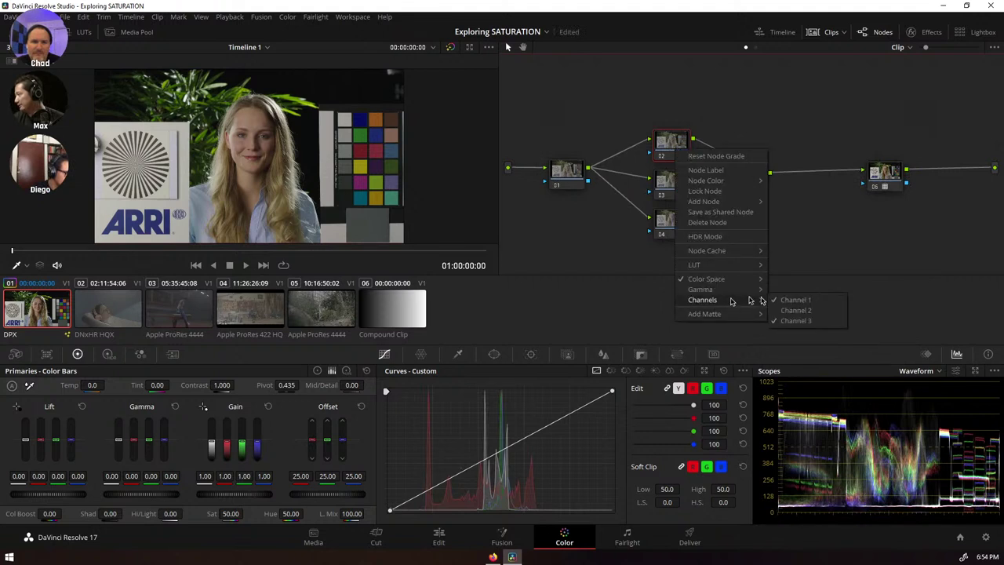
pyautogui.click(790, 322)
# - Set node 03 to the Lab (CIE) colour space and change which channels it affects
pyautogui.click(680, 188)
pyautogui.rightClick(680, 191)
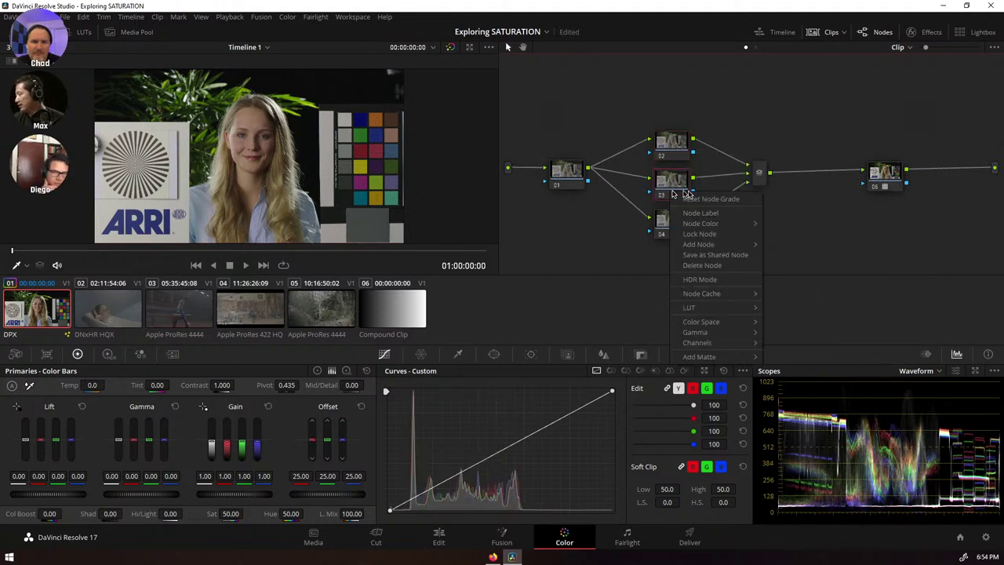
pyautogui.moveTo(704, 323)
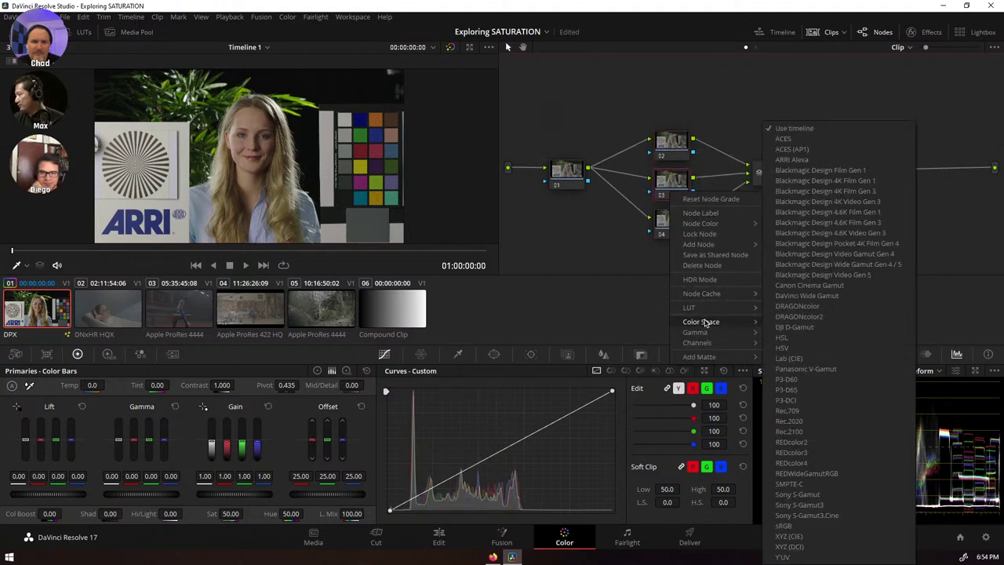
pyautogui.click(788, 358)
pyautogui.rightClick(679, 192)
pyautogui.moveTo(701, 344)
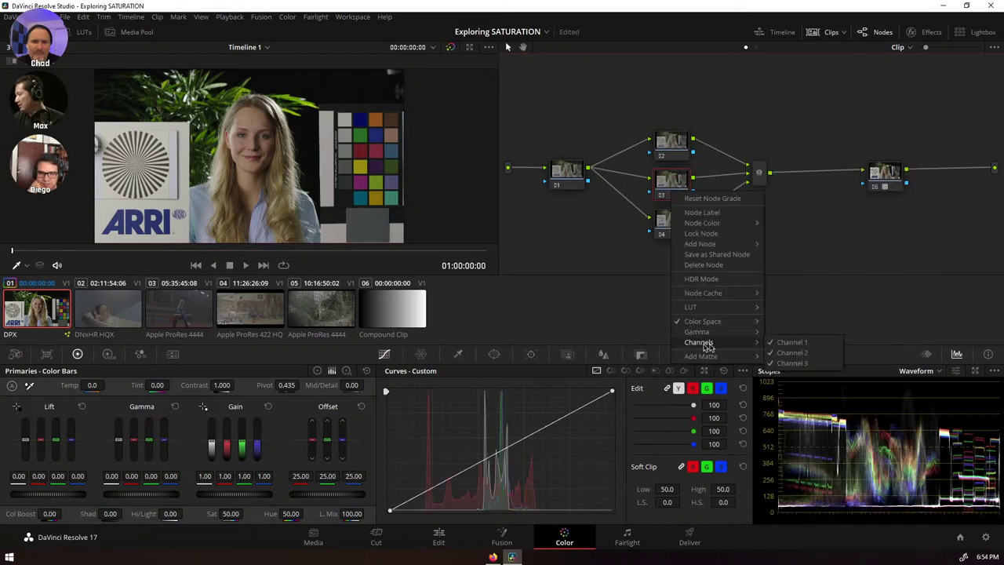
pyautogui.click(785, 342)
pyautogui.rightClick(679, 193)
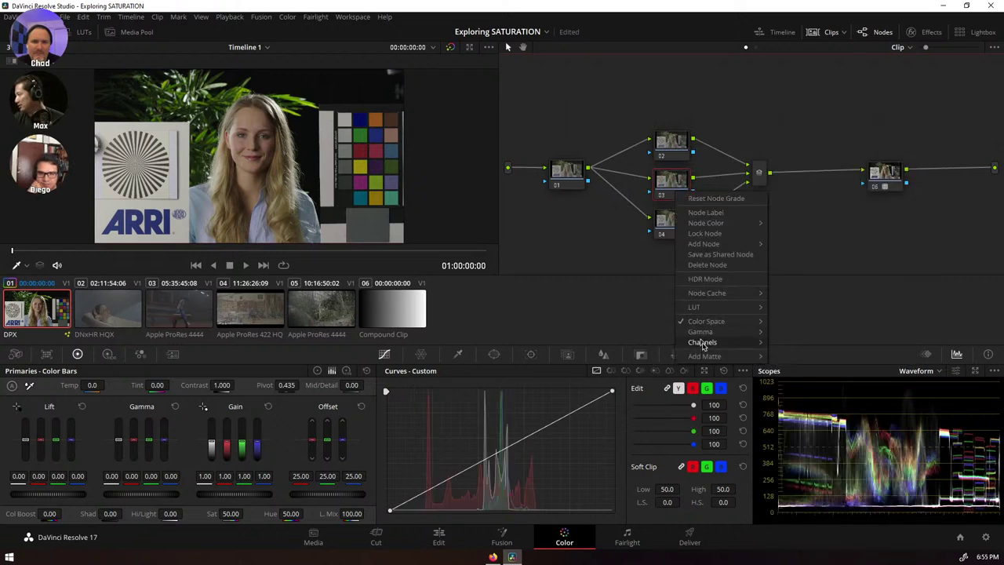
pyautogui.click(792, 363)
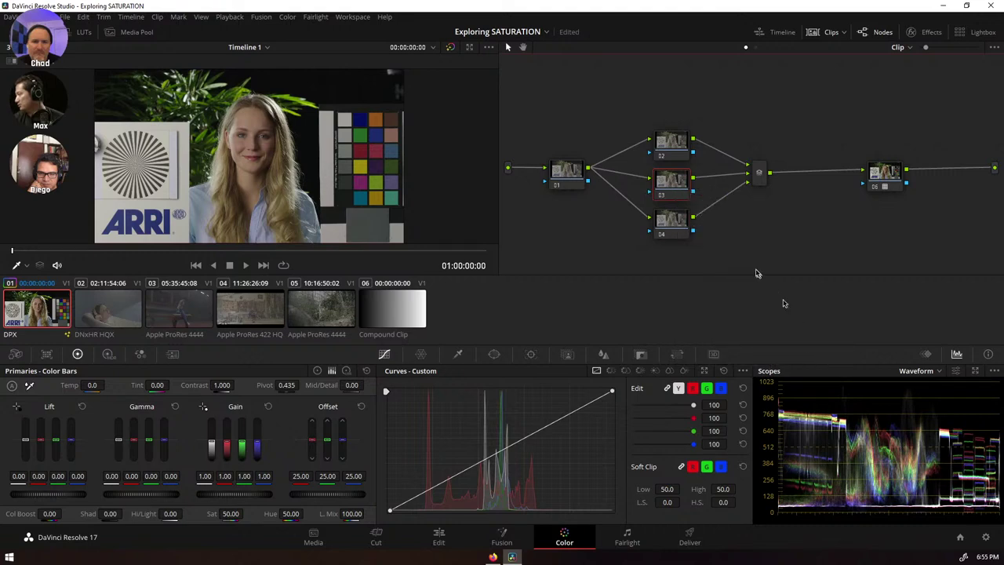
# - Set node 04 to the Lab (CIE) colour space and turn off its Channel 1
pyautogui.rightClick(679, 219)
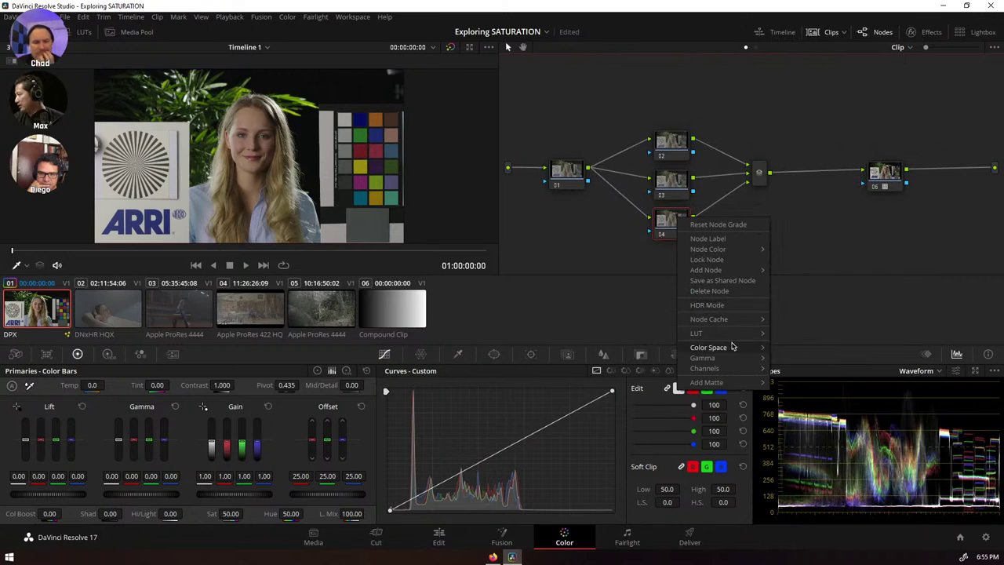
pyautogui.moveTo(729, 348)
pyautogui.click(799, 358)
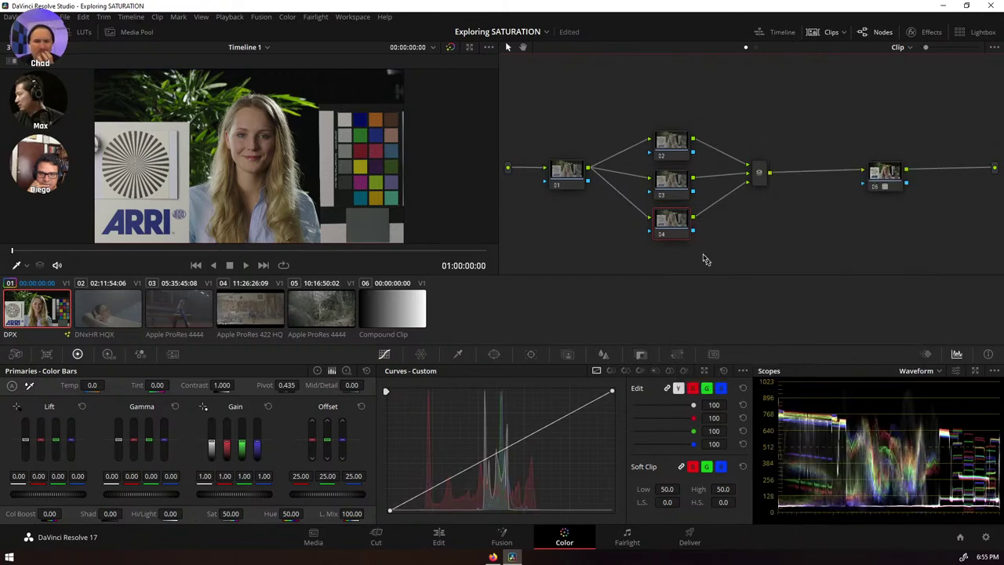
pyautogui.rightClick(665, 228)
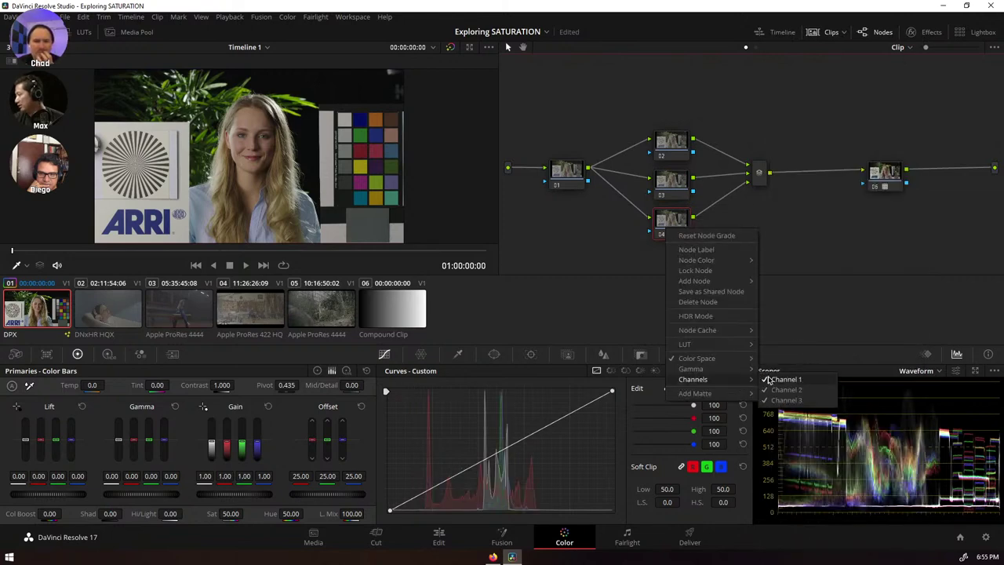
pyautogui.click(698, 270)
pyautogui.rightClick(678, 230)
pyautogui.moveTo(710, 383)
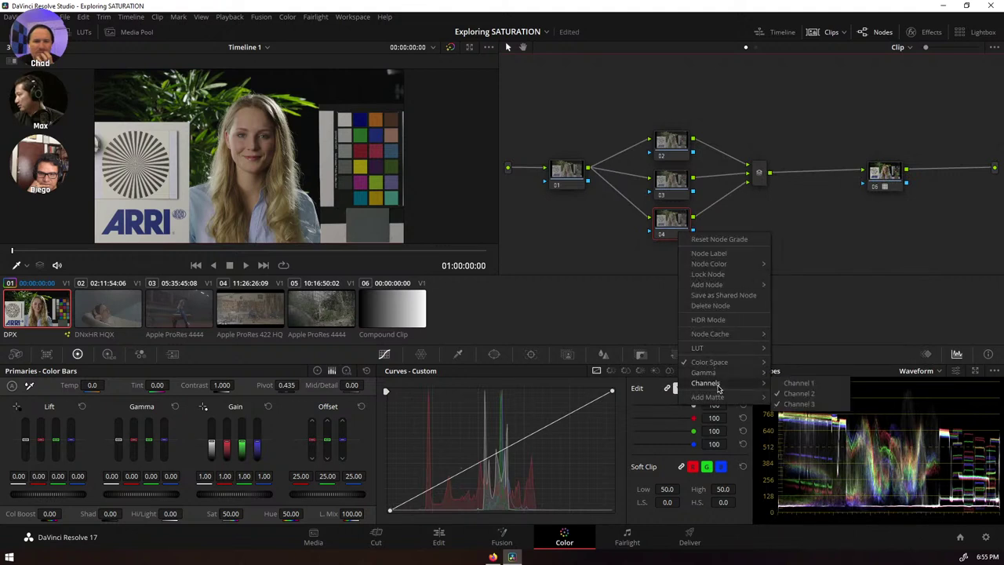
pyautogui.click(788, 399)
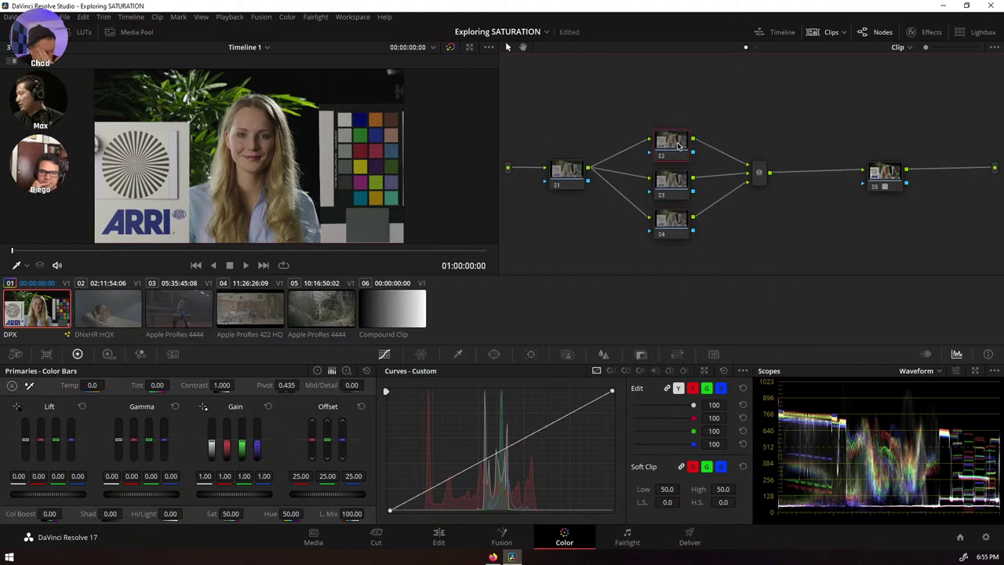
# - Space out nodes A and B, then pull node A's curve white and black points inward
pyautogui.moveTo(673, 145); pyautogui.dragTo(670, 107)
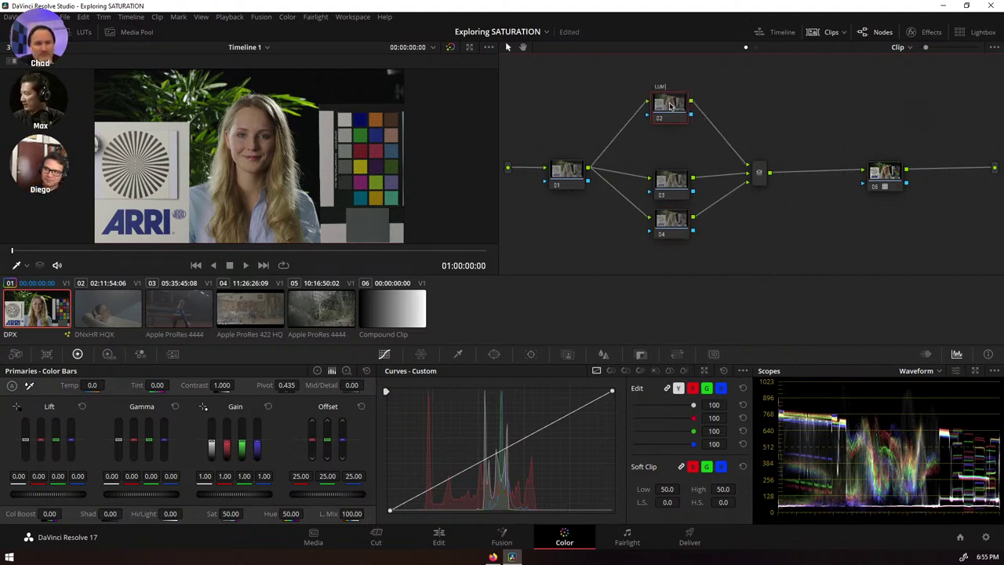
pyautogui.click(676, 177)
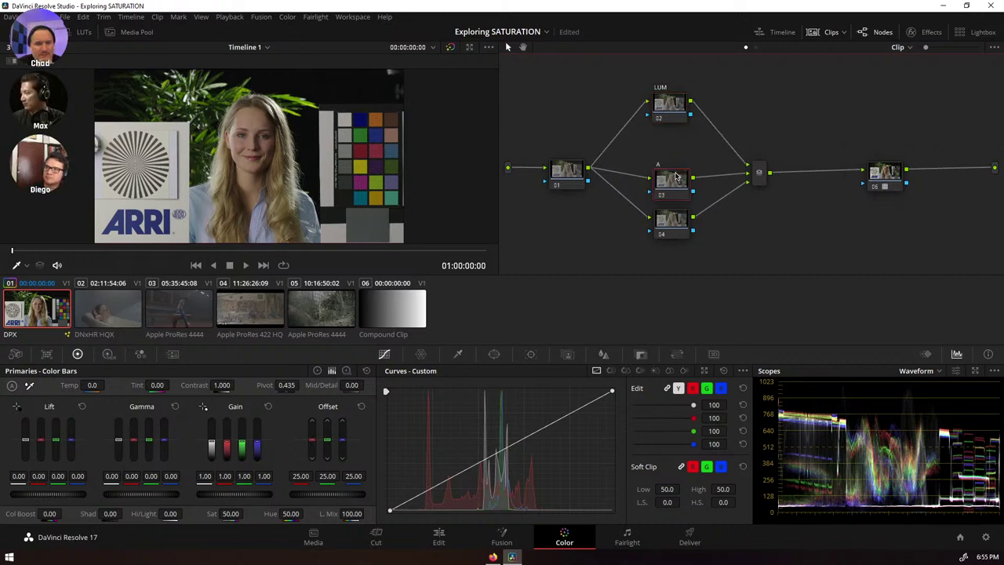
pyautogui.moveTo(681, 184); pyautogui.dragTo(680, 177)
pyautogui.moveTo(666, 227); pyautogui.dragTo(665, 243)
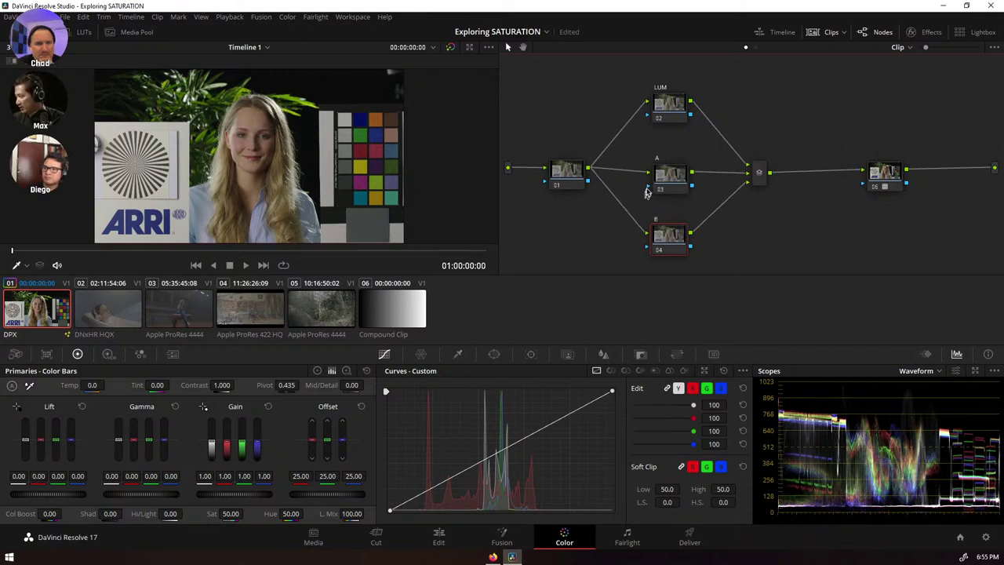
pyautogui.click(672, 180)
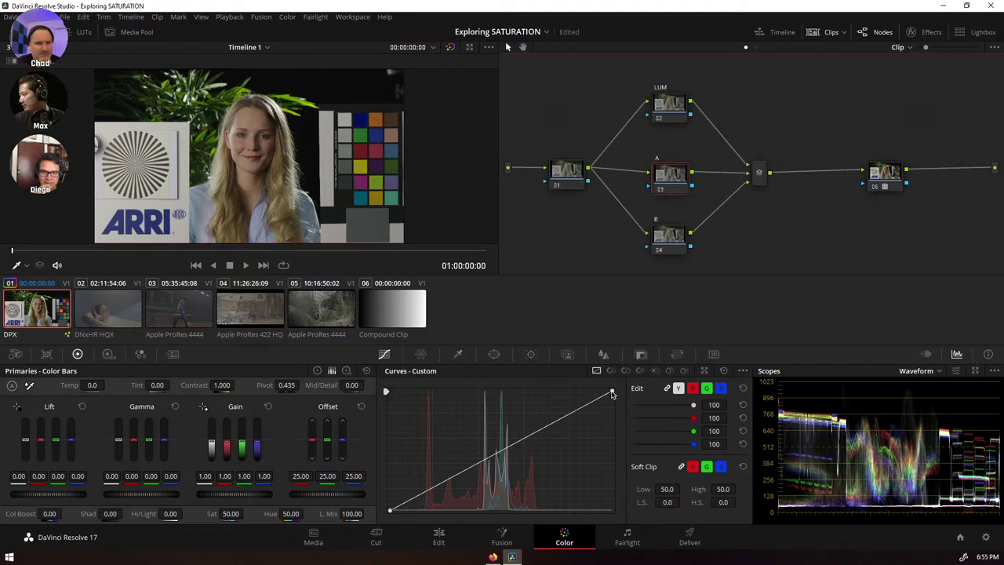
pyautogui.moveTo(612, 392); pyautogui.dragTo(598, 392)
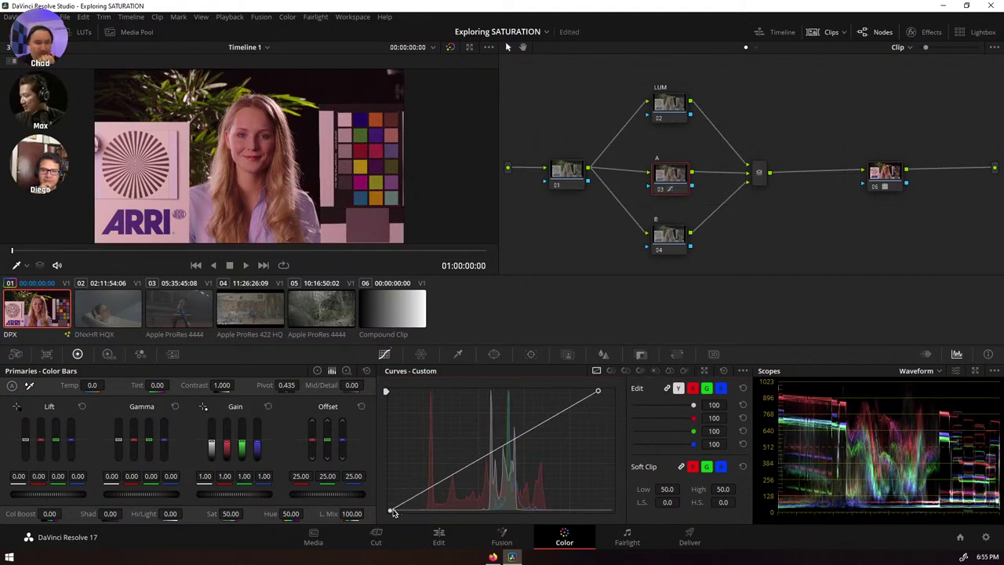
pyautogui.moveTo(392, 511); pyautogui.dragTo(400, 511)
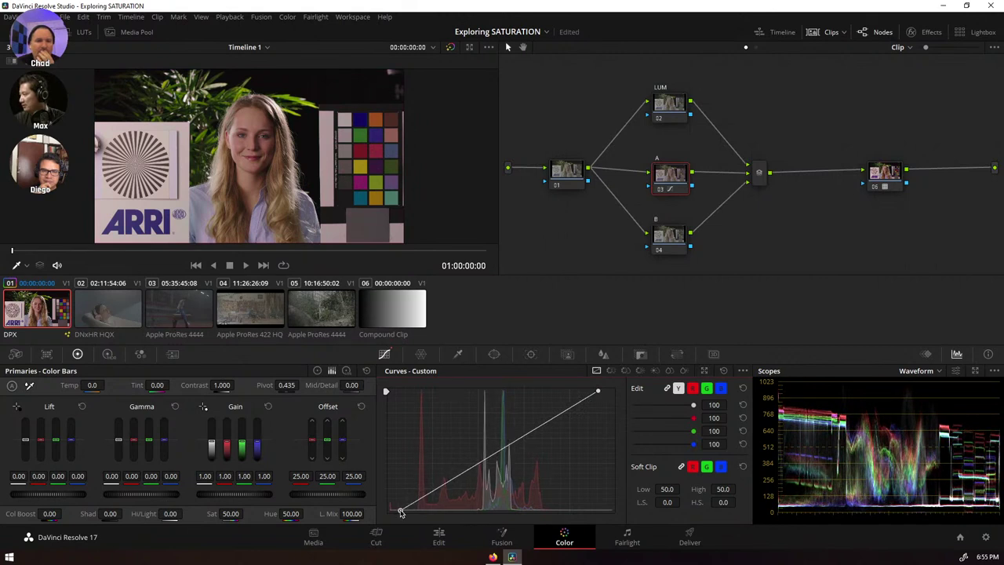
# - Pull node B's curve white and black points inward, then marquee-select the whole parallel grade
pyautogui.click(681, 240)
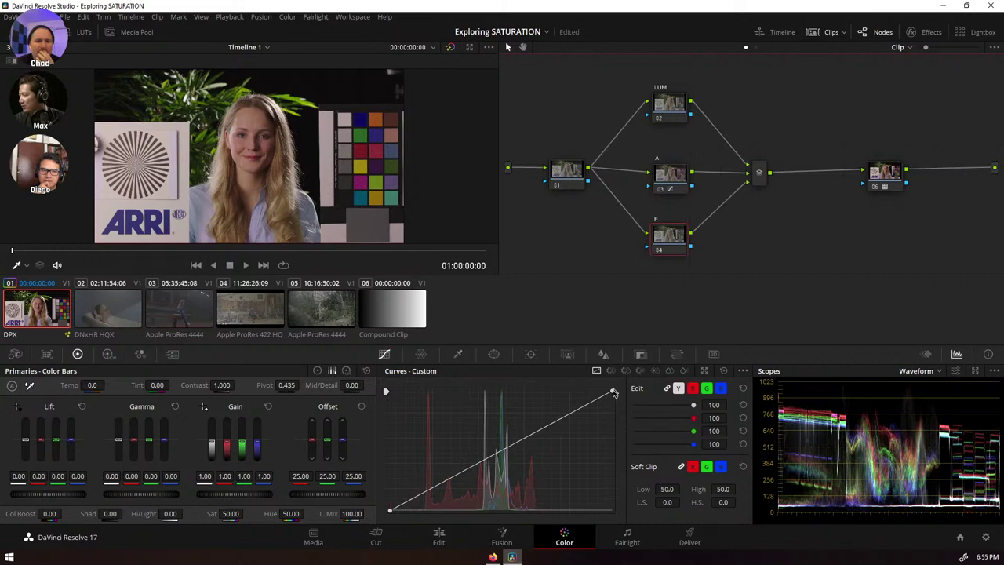
pyautogui.moveTo(612, 394); pyautogui.dragTo(602, 393)
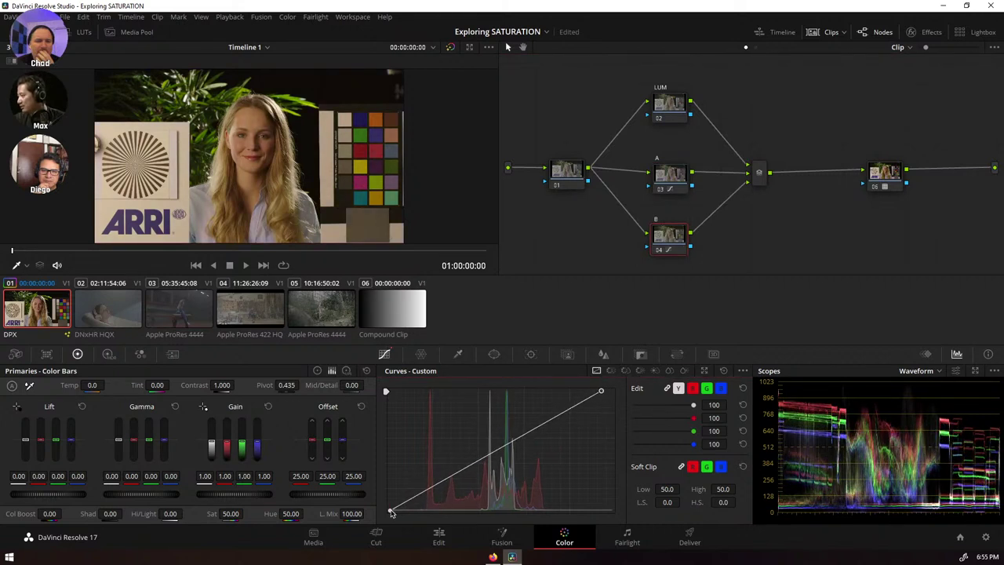
pyautogui.moveTo(391, 512); pyautogui.dragTo(401, 510)
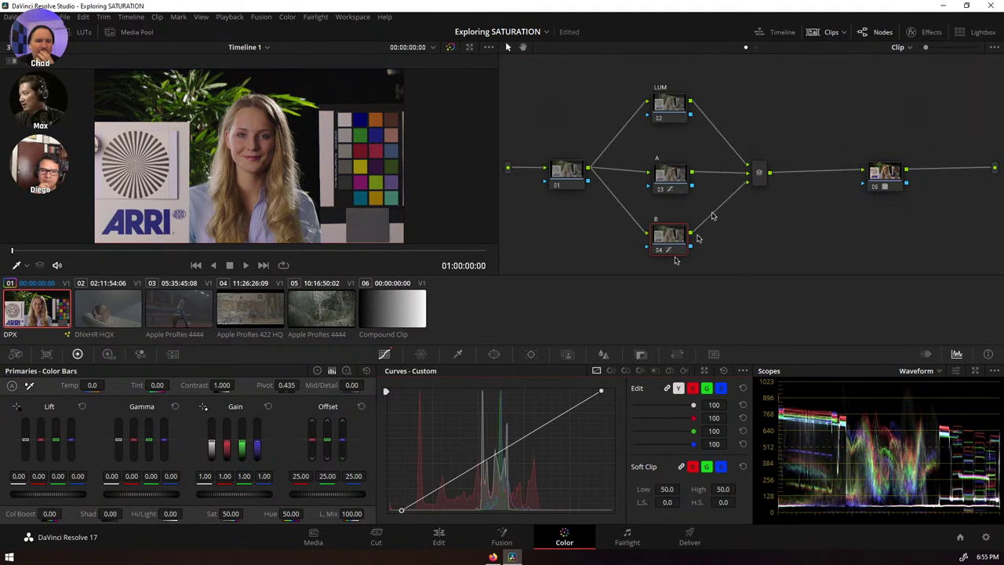
pyautogui.moveTo(560, 83); pyautogui.dragTo(792, 265)
# - Create a compound node from the selection, place it on the main line, and toggle it with Ctrl+D
pyautogui.rightClick(673, 242)
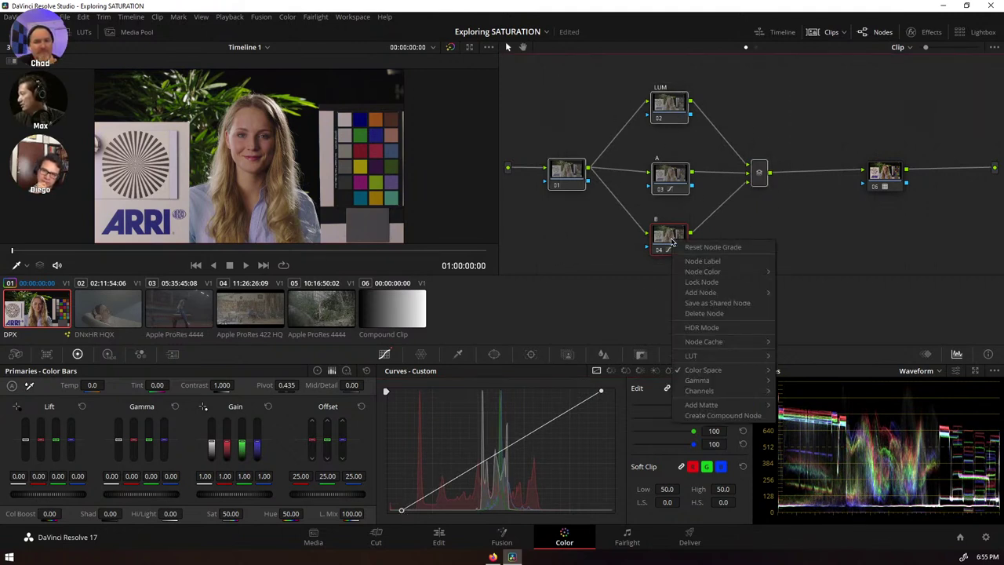
pyautogui.click(721, 415)
pyautogui.moveTo(676, 239); pyautogui.dragTo(673, 180)
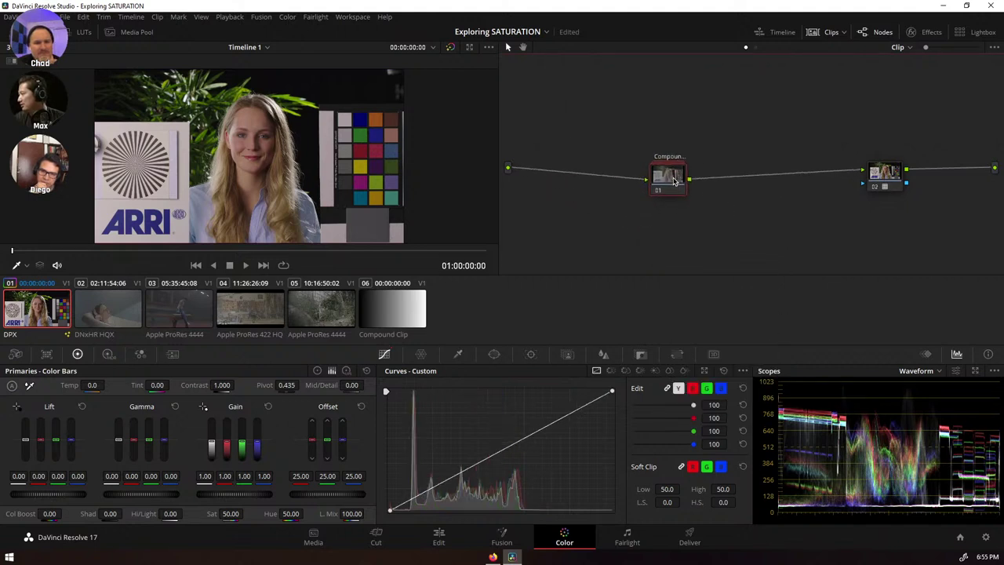
pyautogui.hotkey('ctrl', 'd')
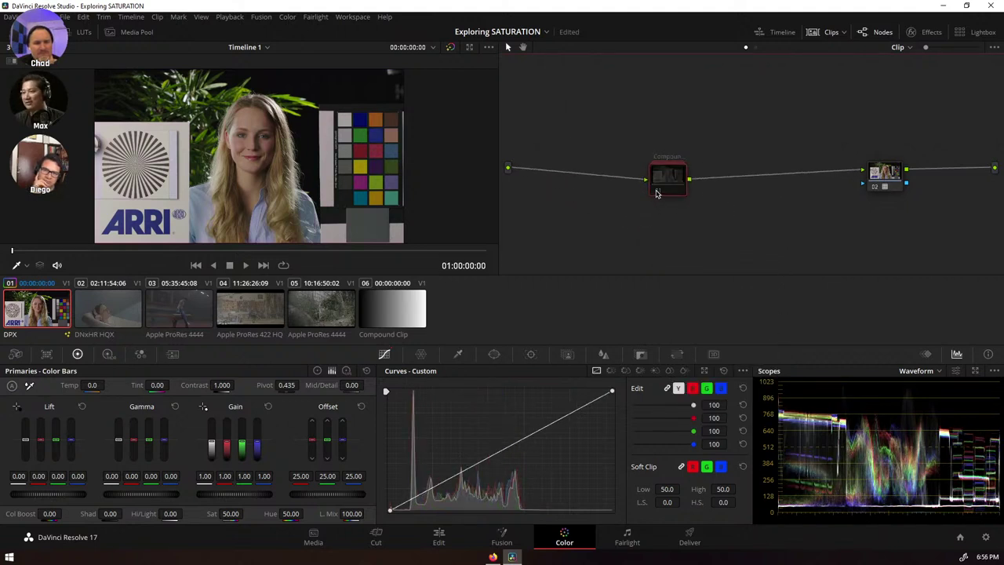
pyautogui.hotkey('ctrl', 'd')
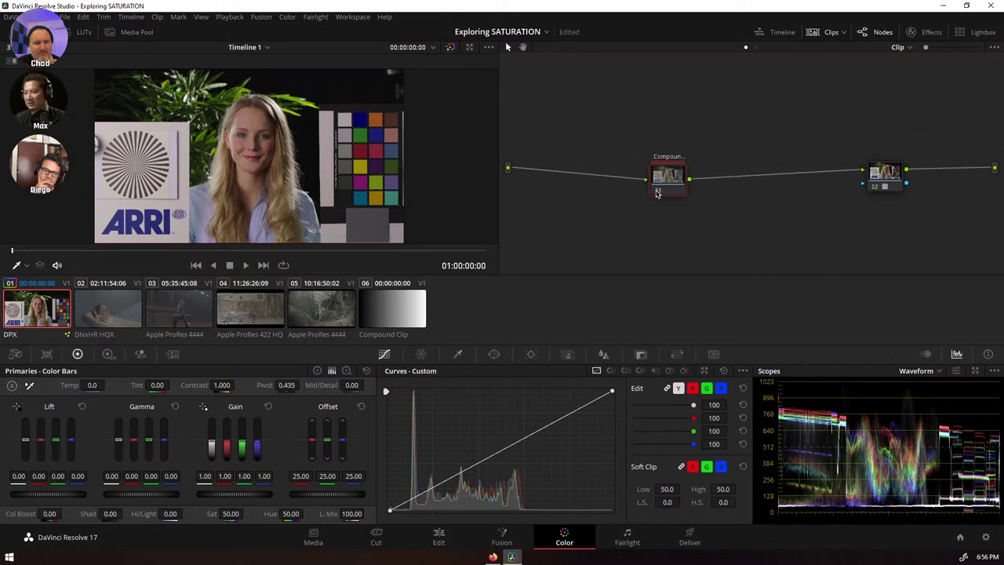
pyautogui.hotkey('ctrl', 'd')
pyautogui.hotkey('ctrl', 'd')
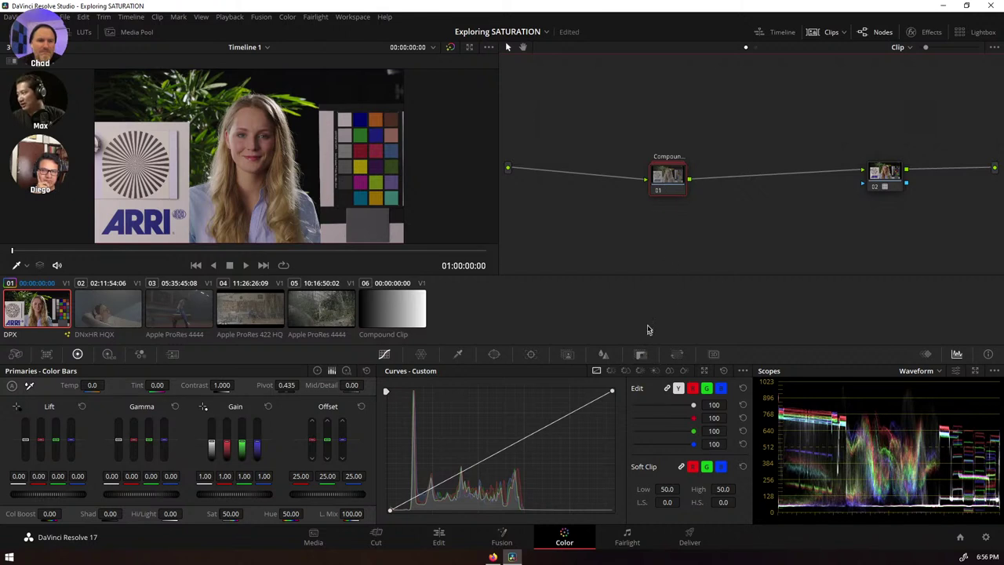
# - Try a different Key Output gain on the compound node, then reset it to 1.000
pyautogui.click(641, 356)
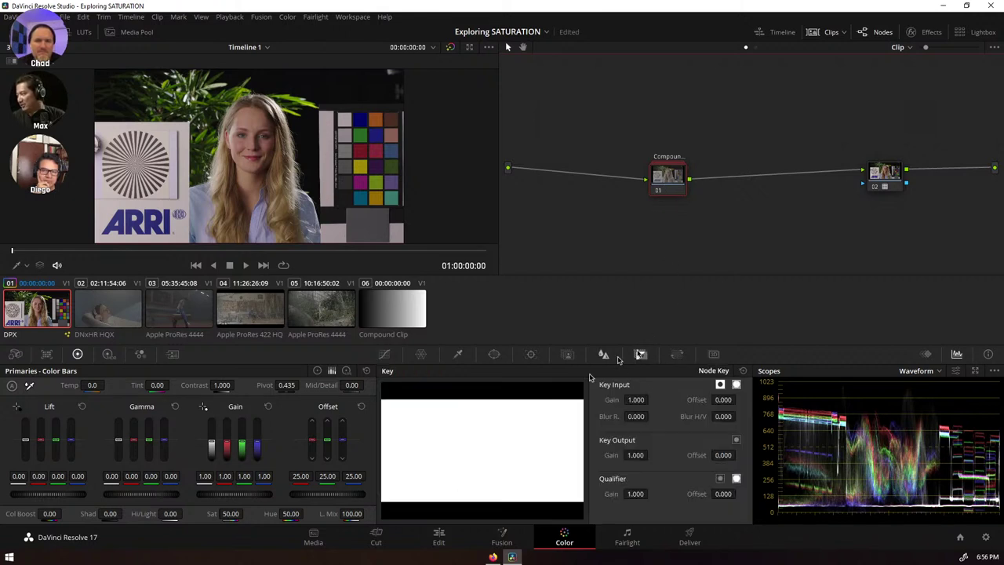
pyautogui.moveTo(636, 454); pyautogui.dragTo(599, 455)
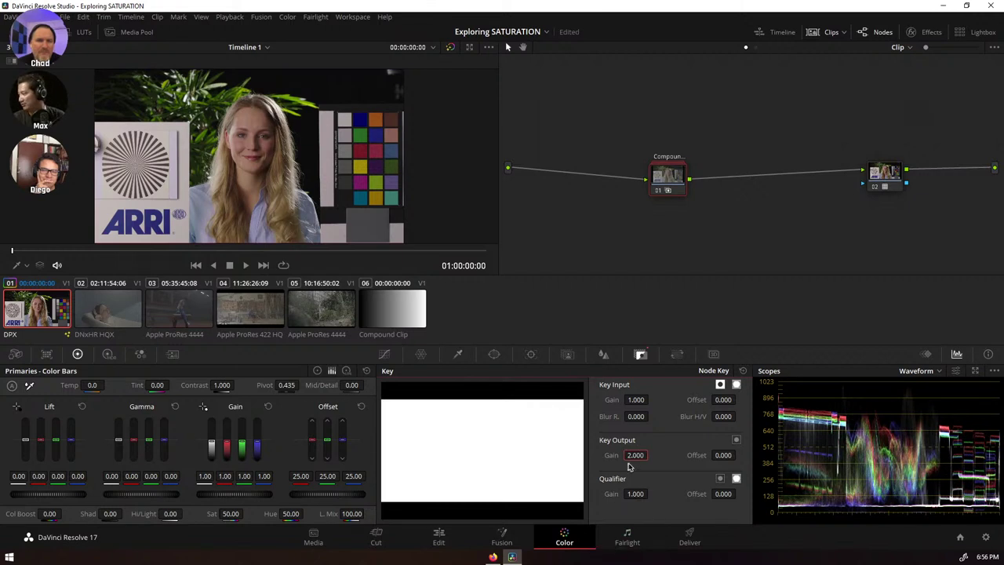
pyautogui.moveTo(669, 157); pyautogui.dragTo(685, 151)
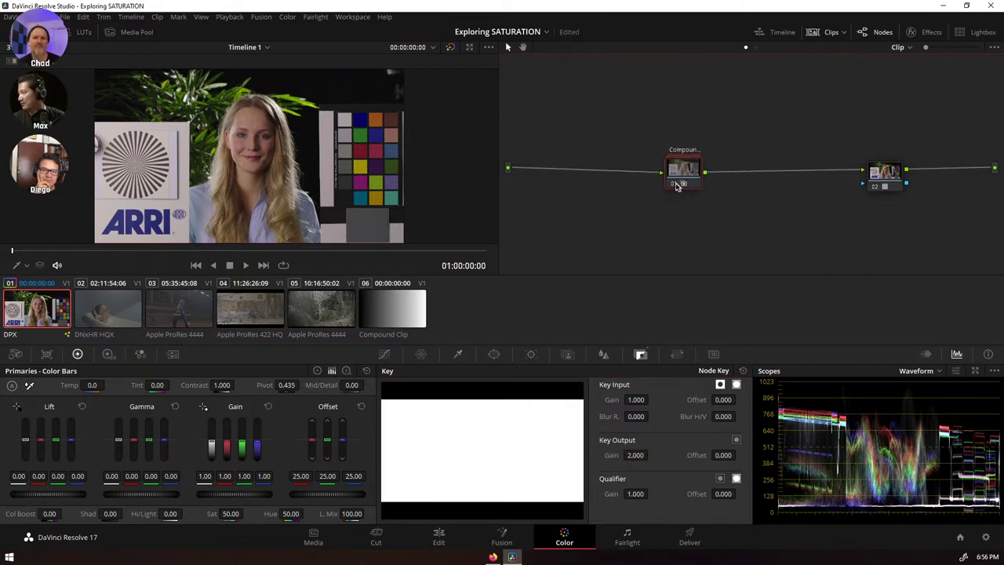
pyautogui.click(677, 185)
pyautogui.click(676, 185)
pyautogui.click(676, 185)
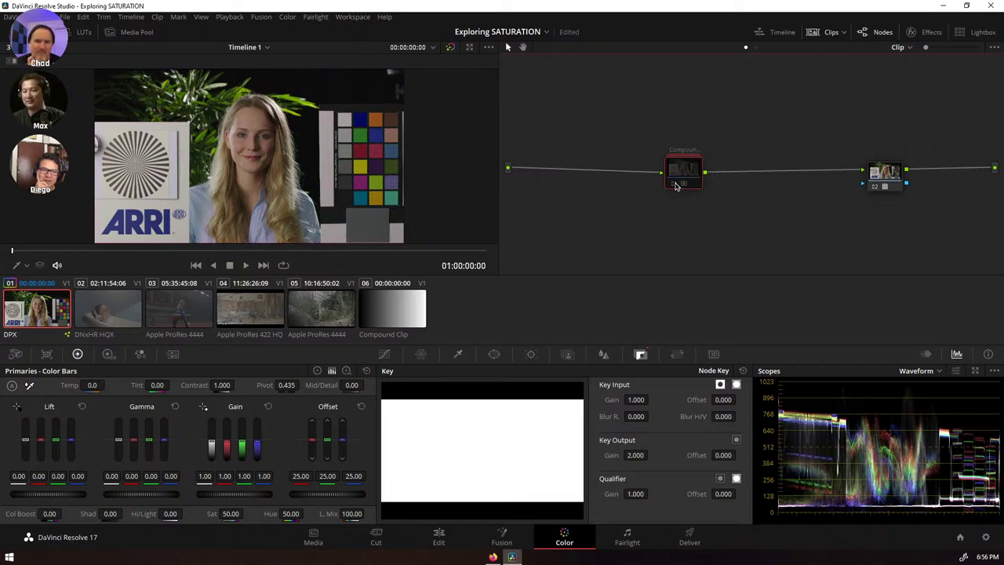
pyautogui.click(634, 455)
pyautogui.doubleClick(616, 455)
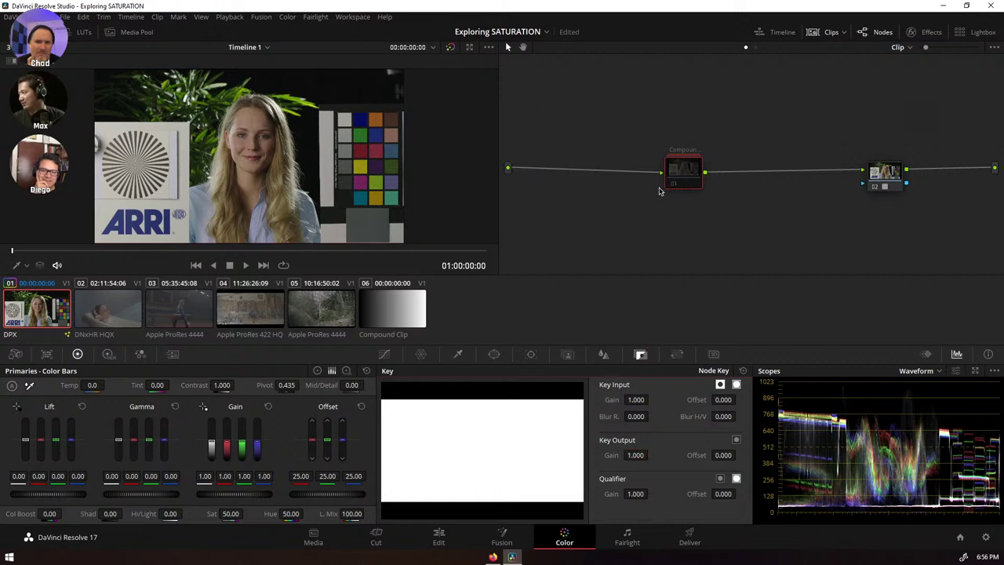
pyautogui.click(676, 185)
pyautogui.rightClick(680, 168)
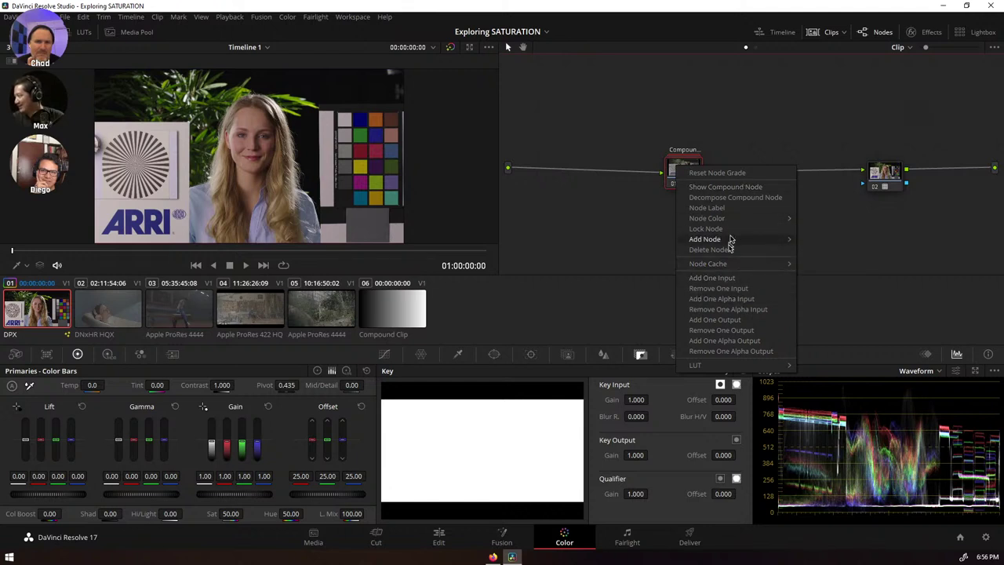
# - Show the compound node's contents, reset node B's custom curve, and change the Parallel Mixer's inputs
pyautogui.click(745, 188)
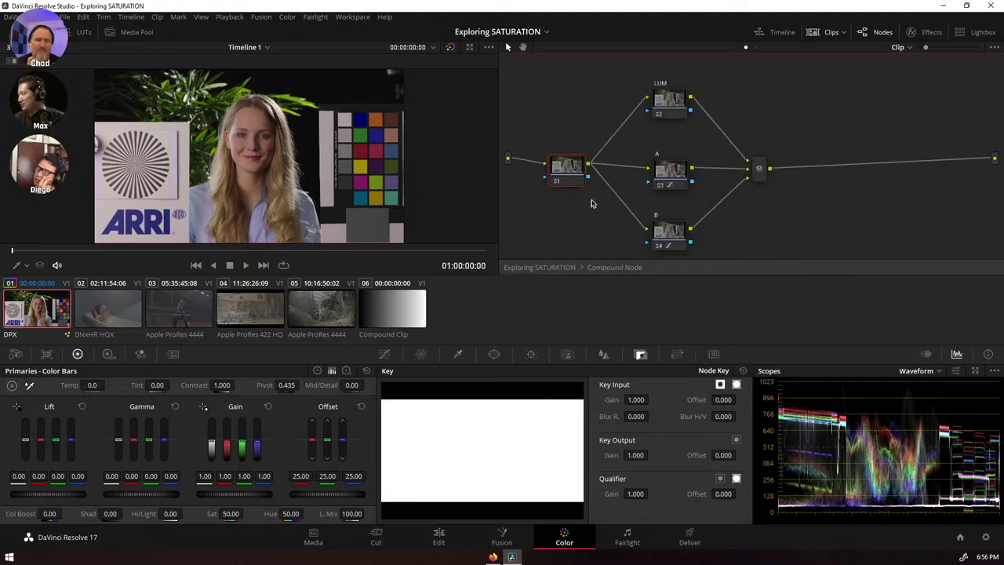
pyautogui.click(758, 168)
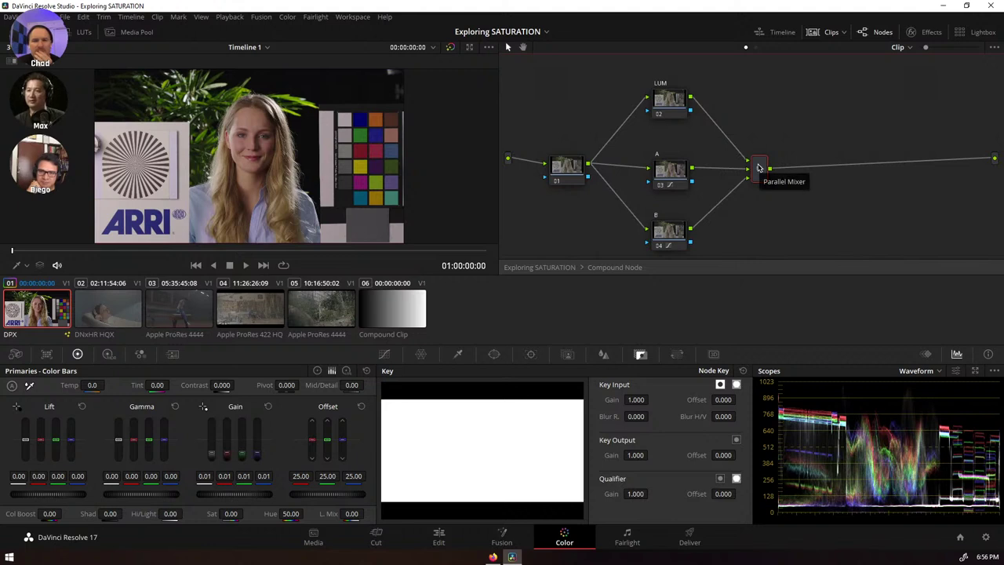
pyautogui.click(682, 178)
pyautogui.click(384, 354)
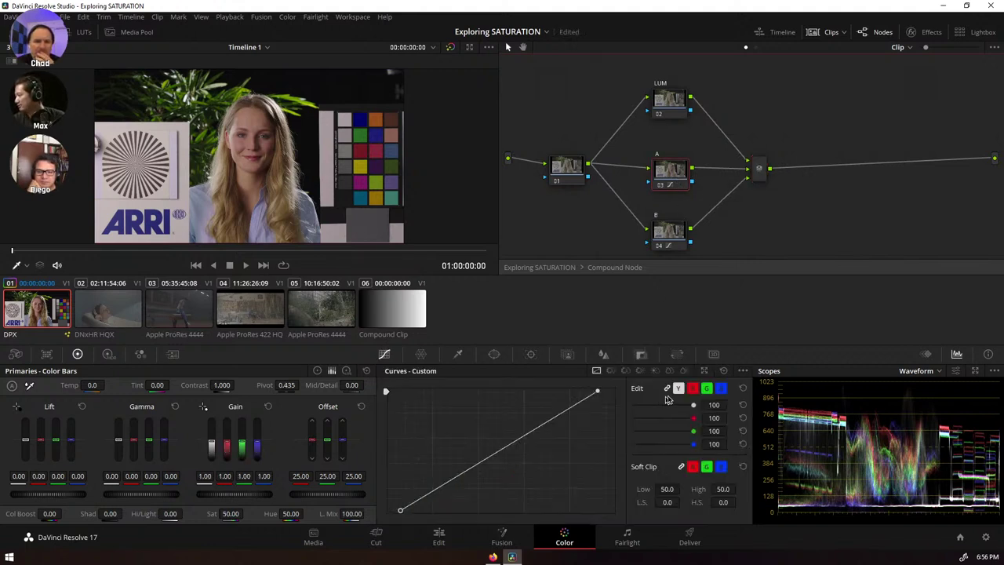
pyautogui.click(675, 237)
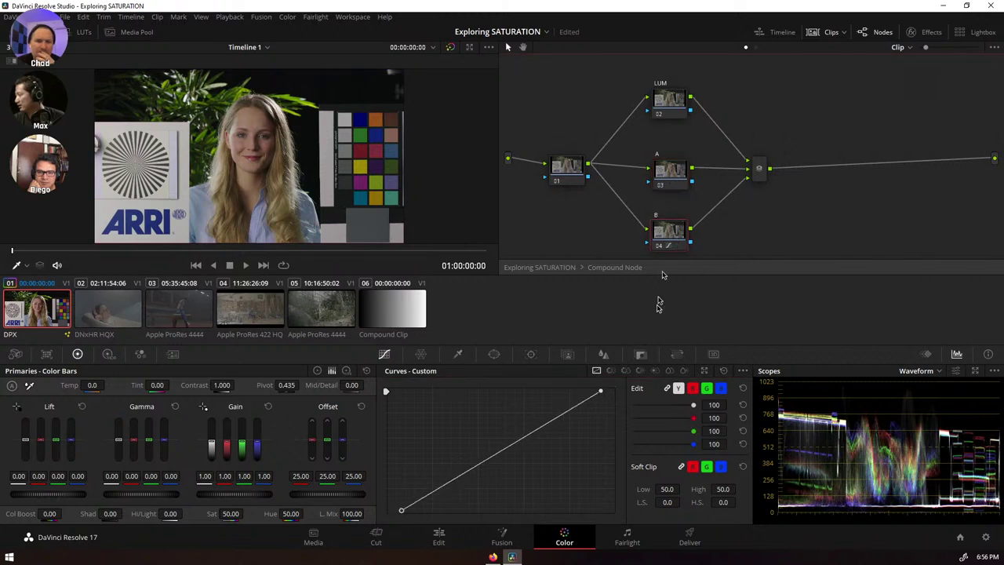
pyautogui.click(723, 373)
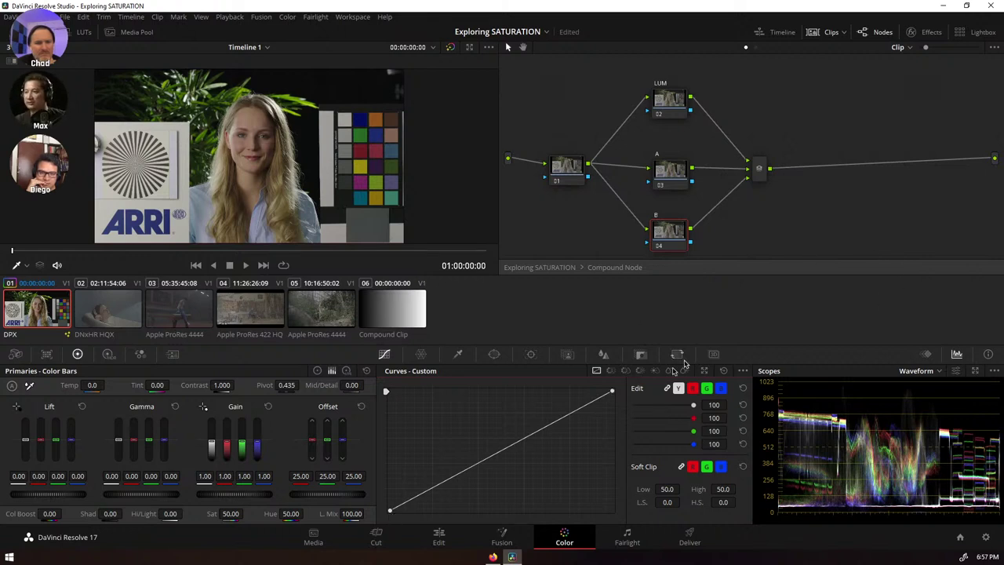
pyautogui.click(758, 171)
pyautogui.rightClick(758, 171)
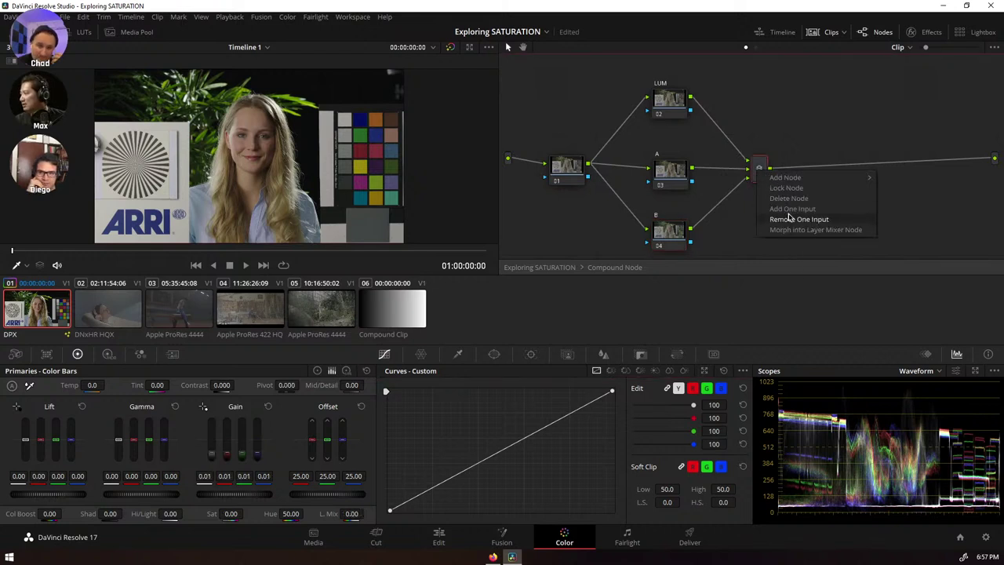
pyautogui.click(796, 229)
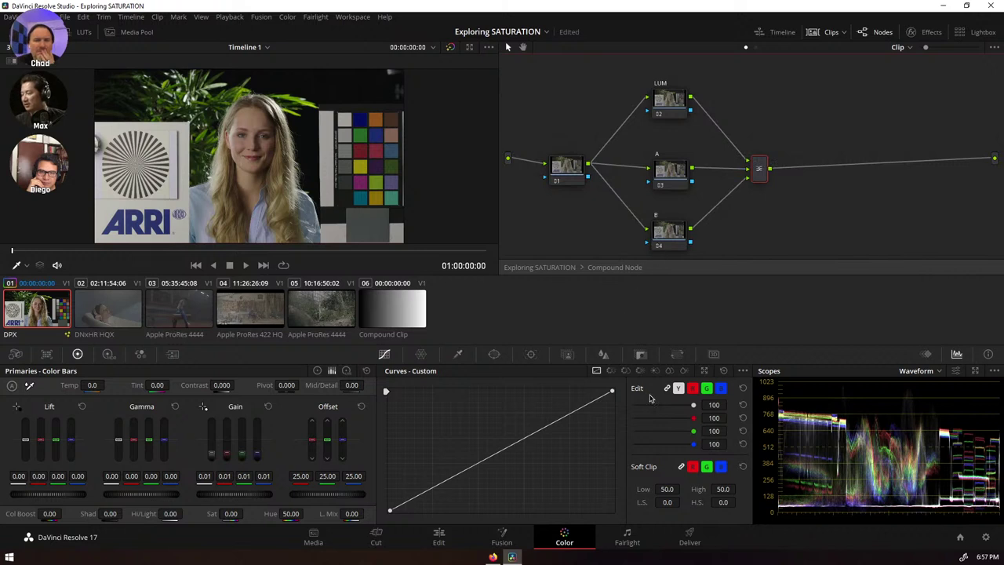
# - Bend node 03's custom curve upward with a midpoint and pull its lower point down
pyautogui.click(743, 371)
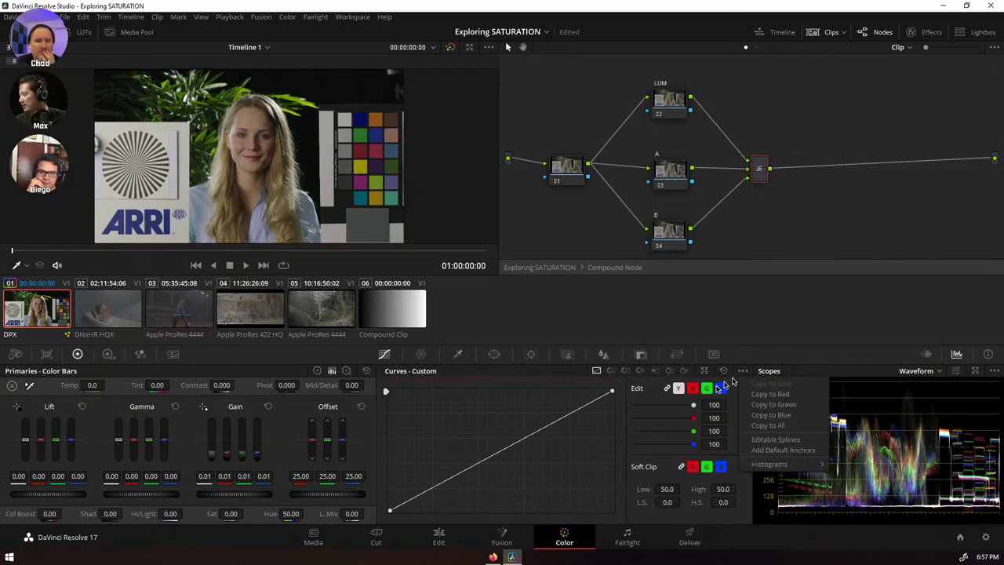
pyautogui.click(767, 444)
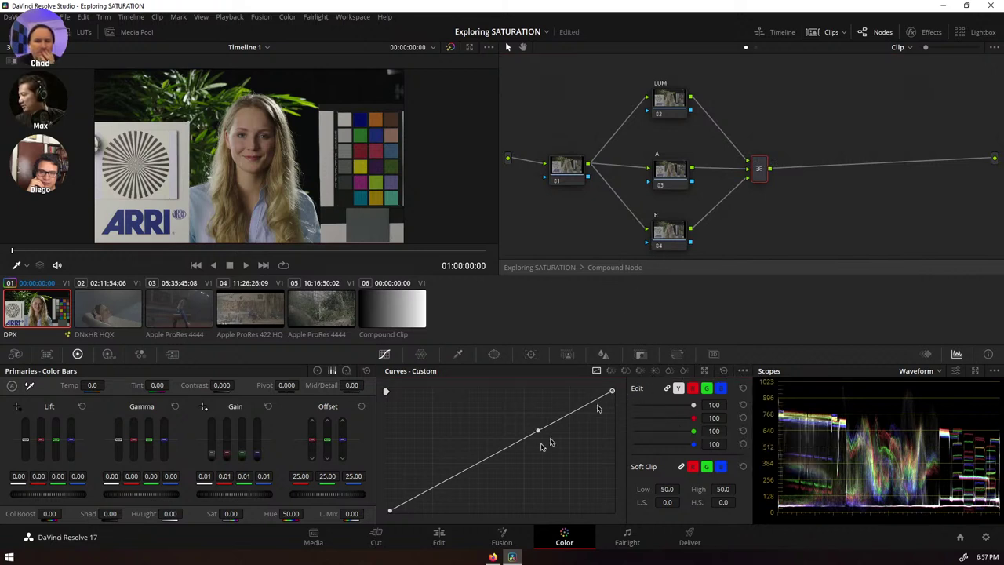
pyautogui.moveTo(537, 432); pyautogui.dragTo(512, 418)
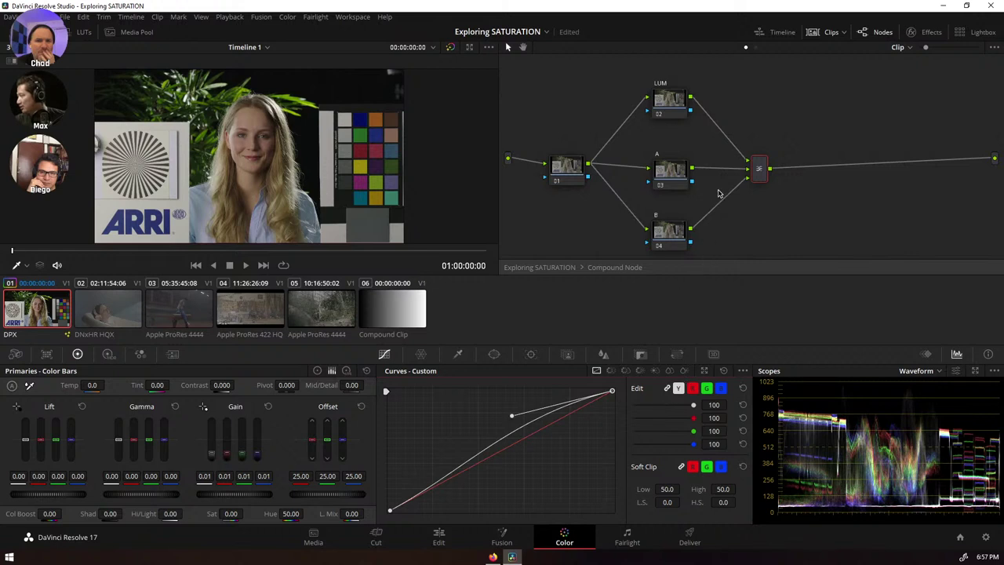
pyautogui.click(678, 177)
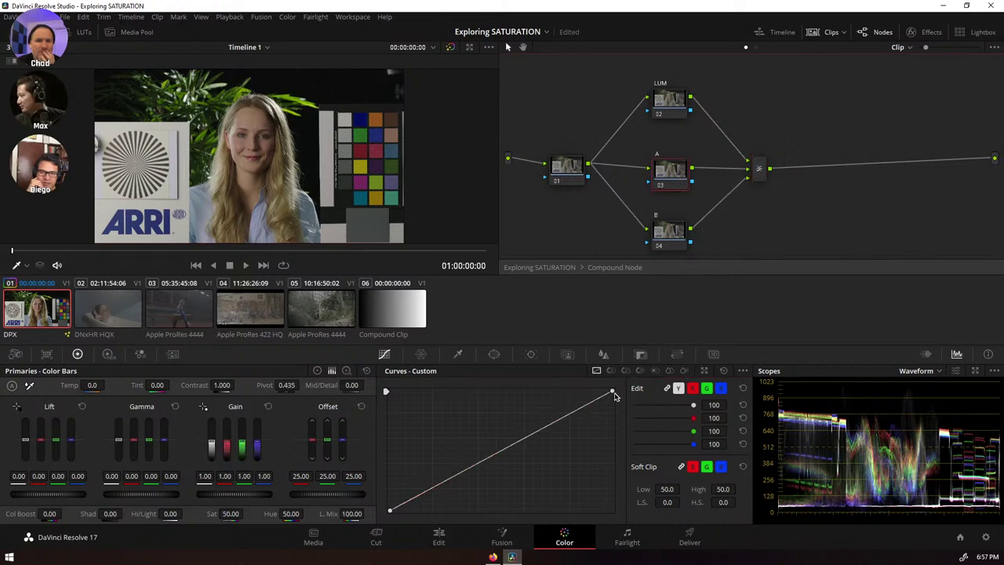
pyautogui.rightClick(679, 180)
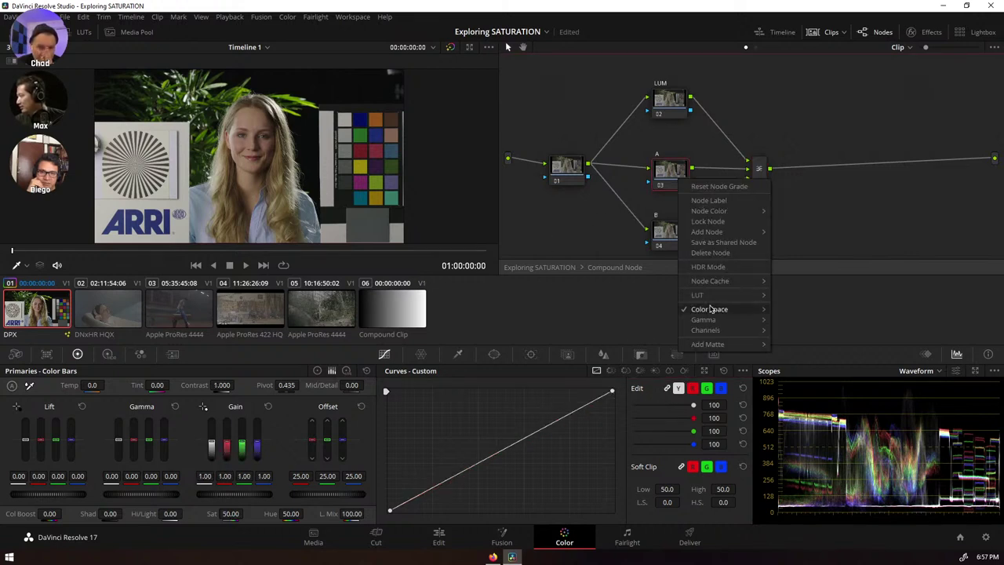
pyautogui.moveTo(710, 310)
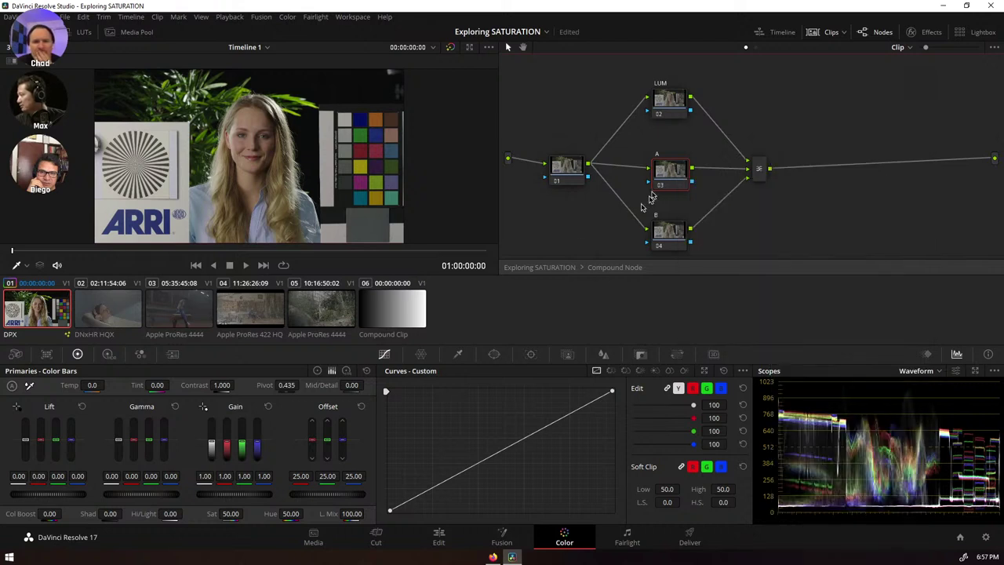
pyautogui.click(628, 232)
pyautogui.click(742, 371)
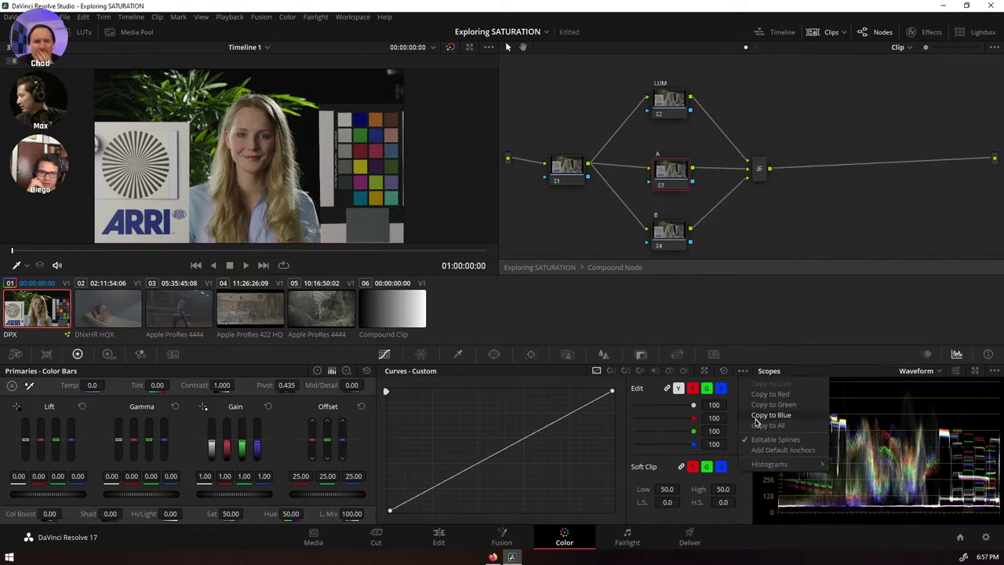
pyautogui.click(613, 395)
pyautogui.moveTo(538, 431); pyautogui.dragTo(507, 404)
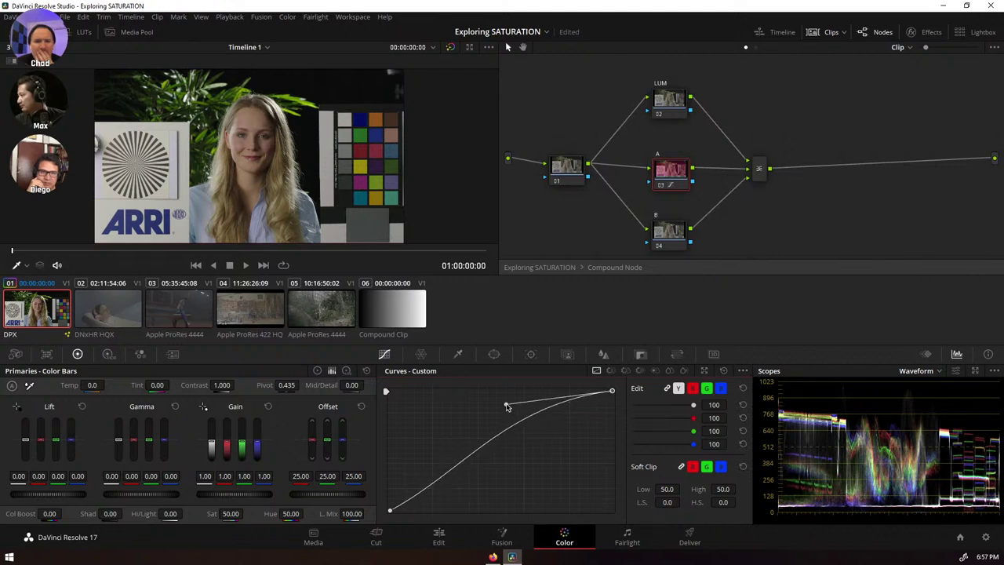
pyautogui.click(390, 511)
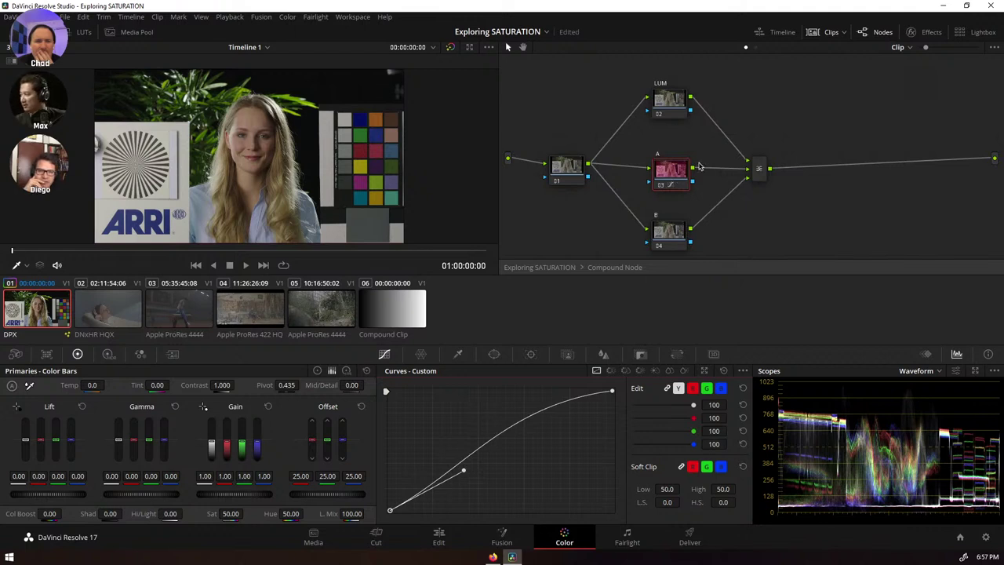
pyautogui.click(665, 246)
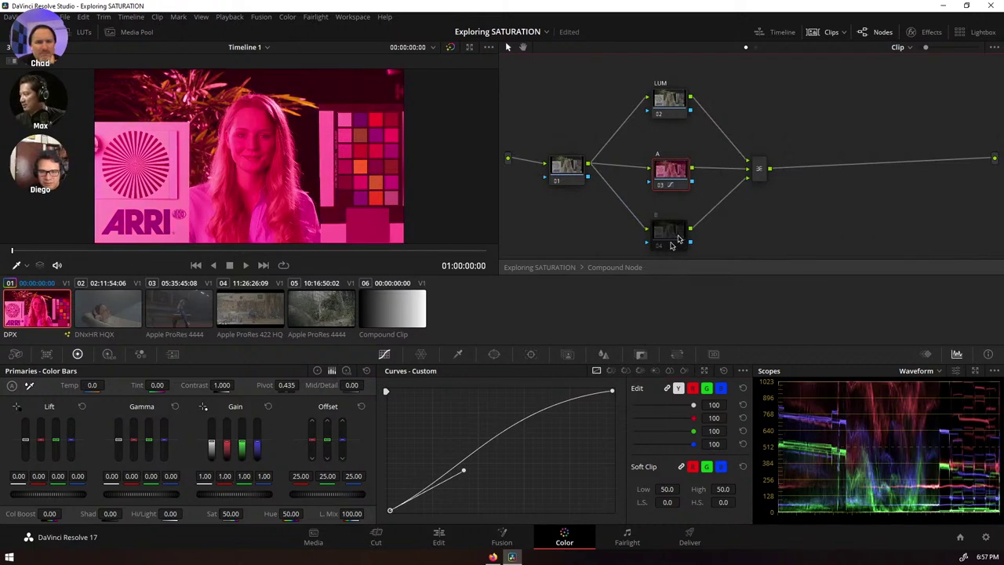
pyautogui.moveTo(464, 471); pyautogui.dragTo(497, 502)
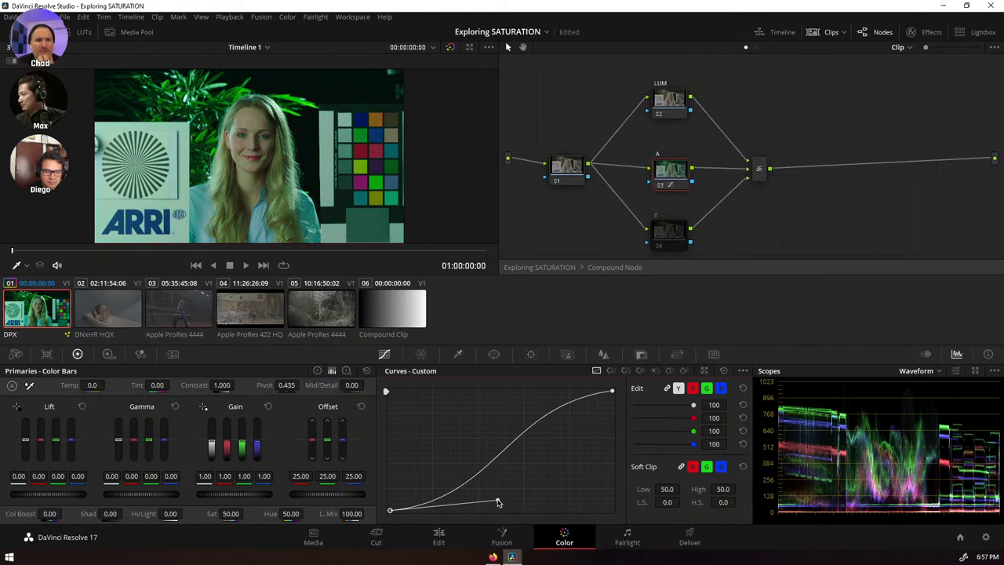
# - Reshape node 04's curve: raise the midtones, lower highlights slightly, and adjust the lower section
pyautogui.click(662, 246)
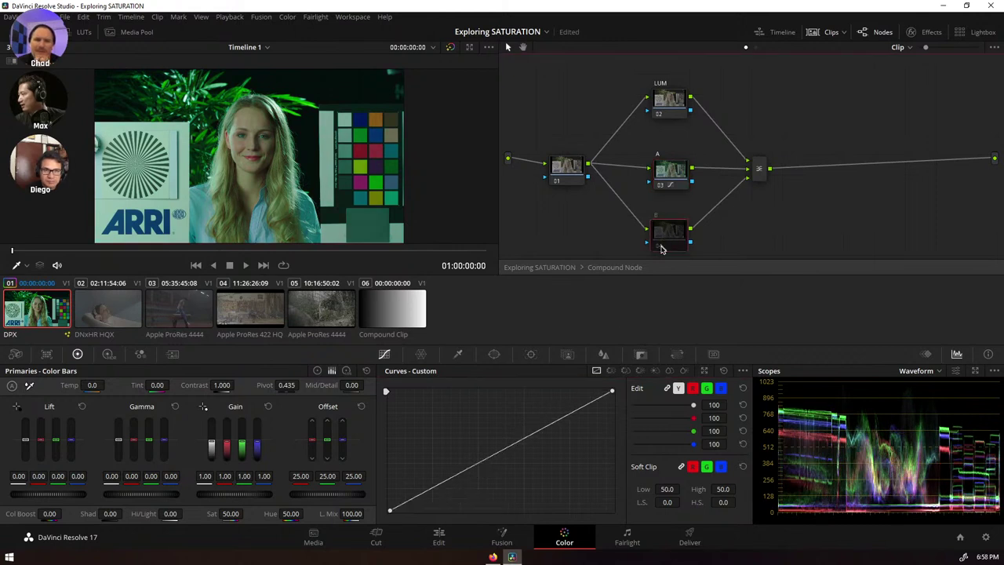
pyautogui.click(537, 430)
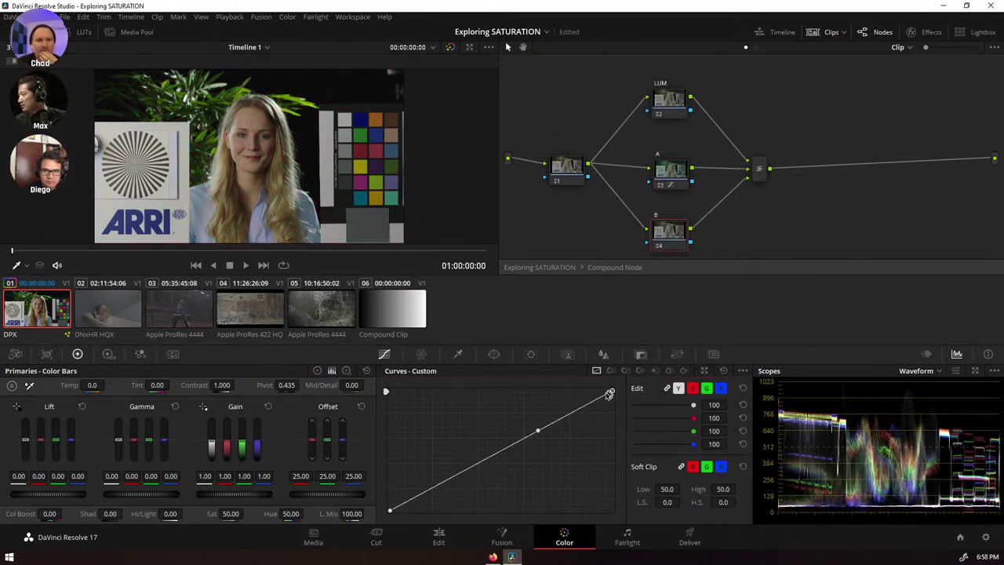
pyautogui.moveTo(535, 431); pyautogui.dragTo(516, 414)
pyautogui.moveTo(613, 392); pyautogui.dragTo(615, 398)
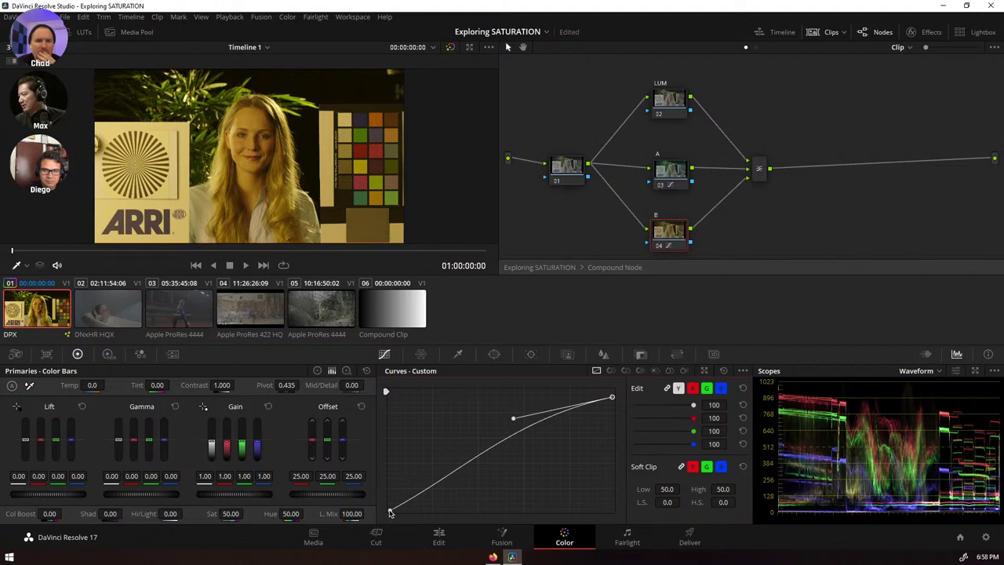
pyautogui.moveTo(390, 511); pyautogui.dragTo(477, 499)
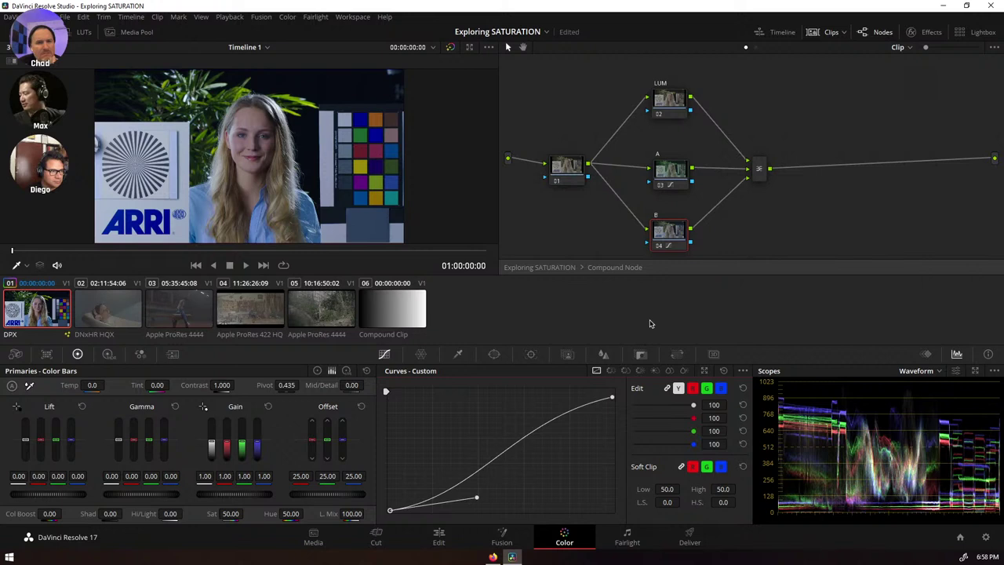
pyautogui.click(759, 172)
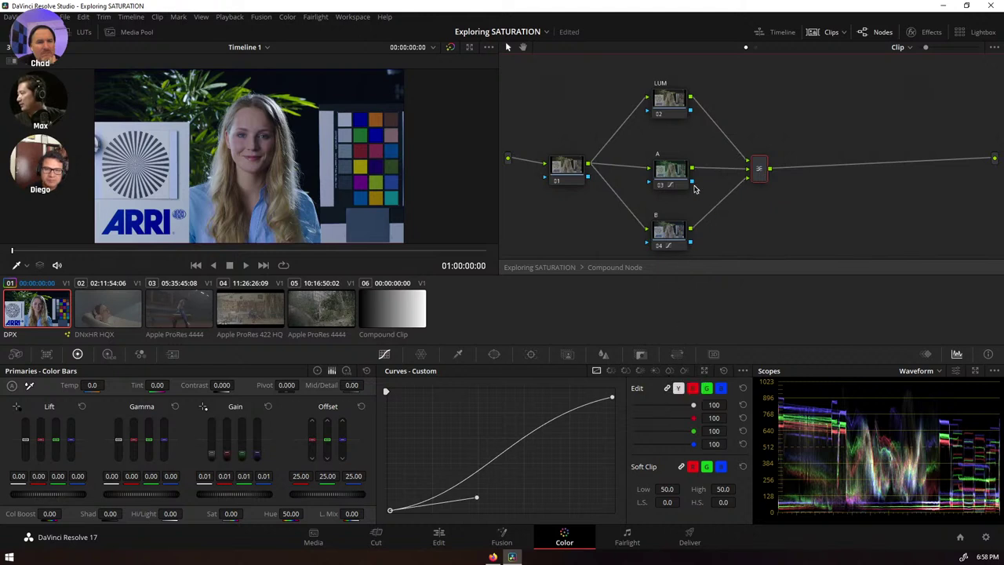
# - Set the Layer Mixer's composite mode to Soft Light and exit to the top-level node graph
pyautogui.rightClick(761, 170)
pyautogui.moveTo(789, 242)
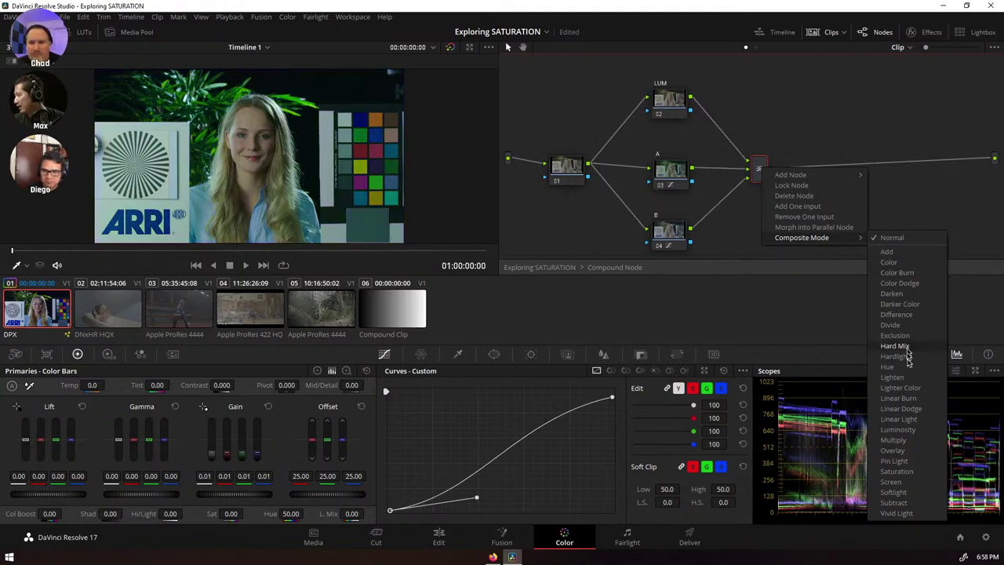
pyautogui.click(893, 492)
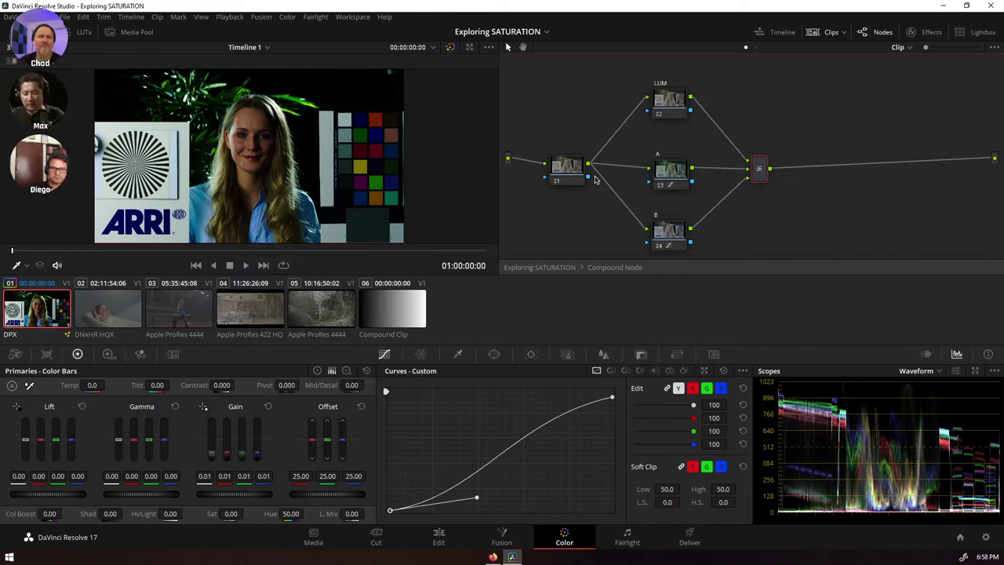
pyautogui.click(542, 267)
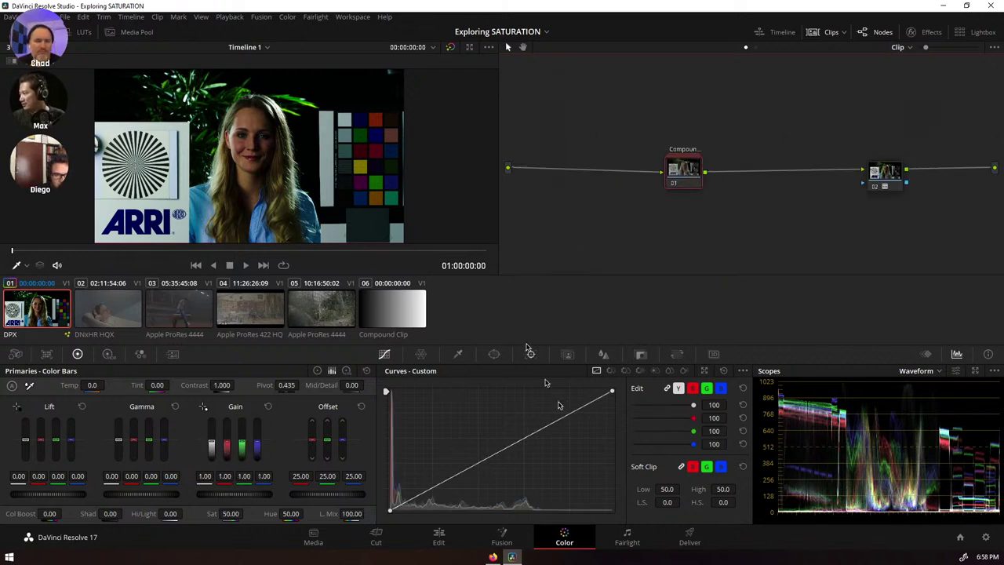
# - Set the compound node's Key Output Gain to 0.500, then fine-tune it to 0.468
pyautogui.click(640, 353)
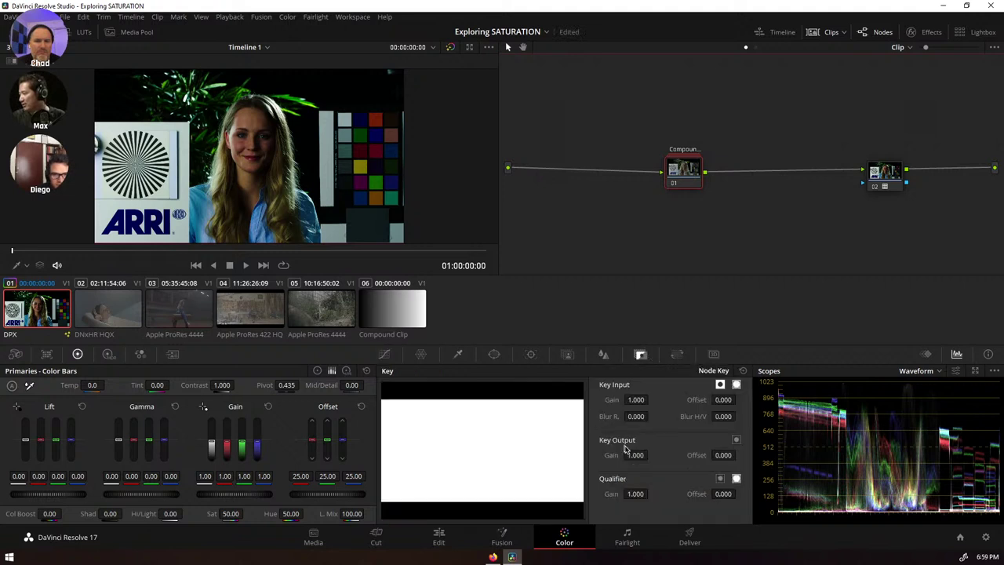
pyautogui.moveTo(636, 455); pyautogui.dragTo(636, 455)
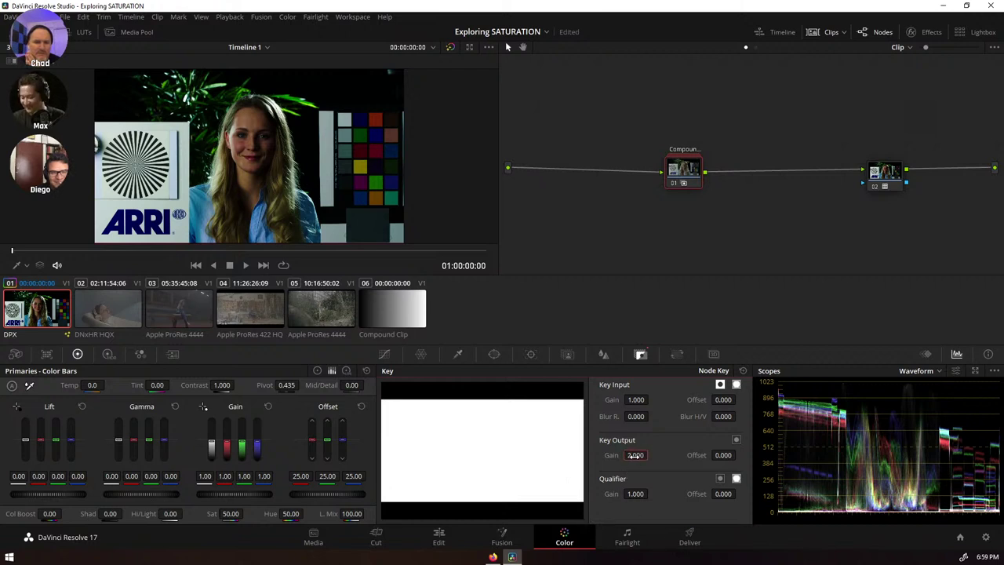
pyautogui.press('Return')
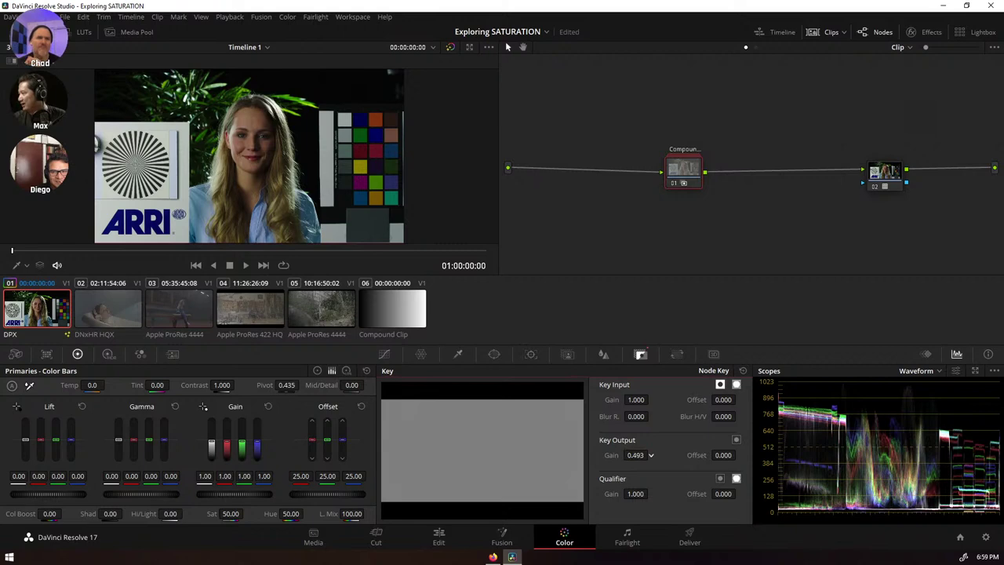
pyautogui.moveTo(650, 455); pyautogui.dragTo(642, 454)
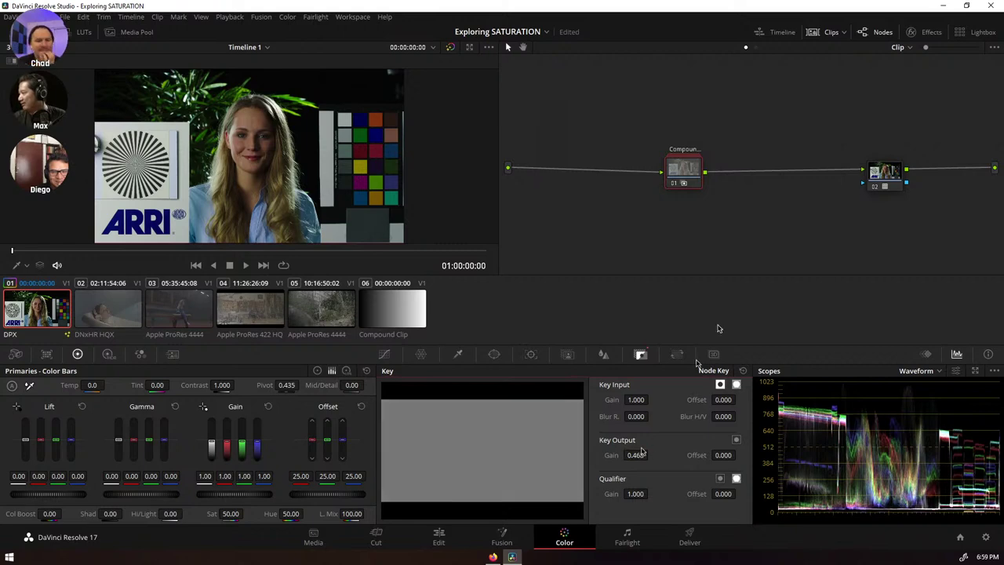
# - Compare the shot with the compound node on and off, leave it disabled, and move both nodes left
pyautogui.click(673, 183)
pyautogui.click(673, 183)
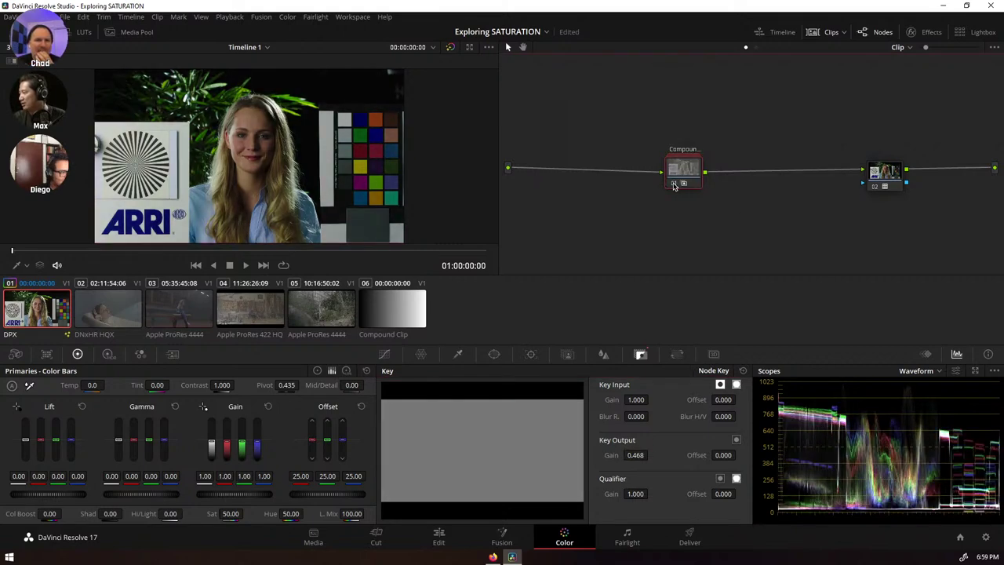
pyautogui.click(673, 184)
pyautogui.click(673, 183)
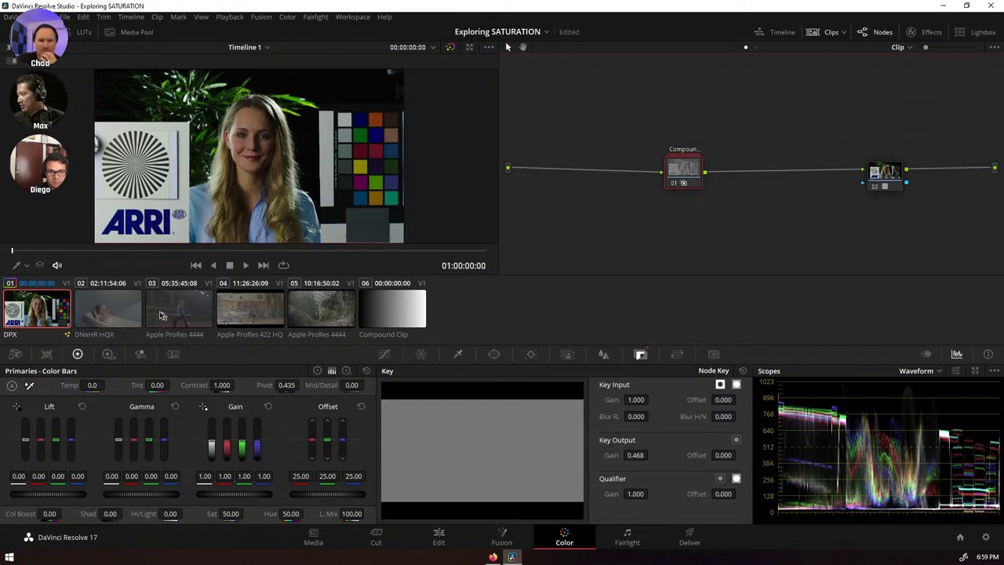
pyautogui.click(676, 185)
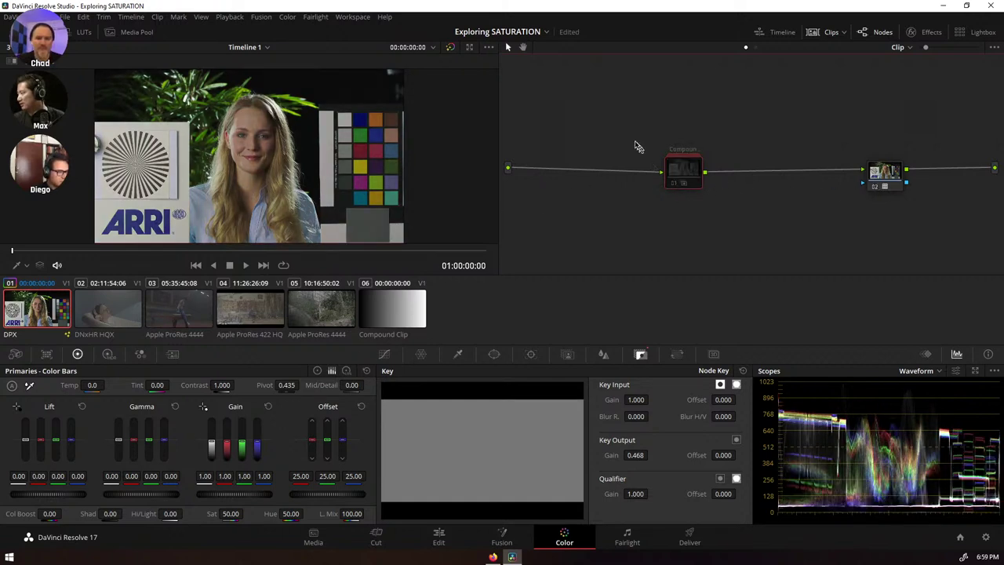
pyautogui.moveTo(620, 131); pyautogui.dragTo(907, 214)
pyautogui.moveTo(889, 180); pyautogui.dragTo(774, 167)
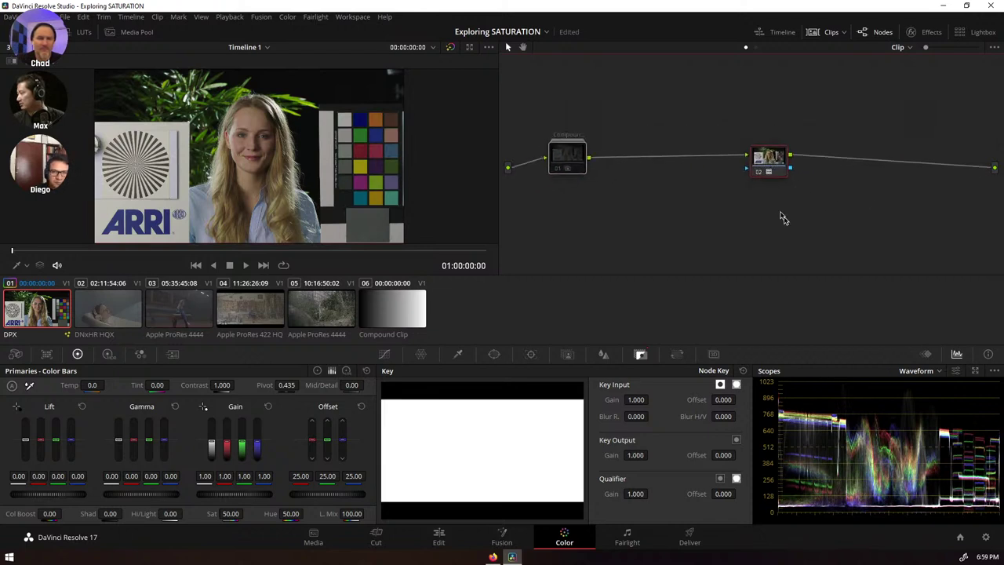
# - Disable node 02 and add serial node 03 after it, placed below and to the left
pyautogui.click(757, 172)
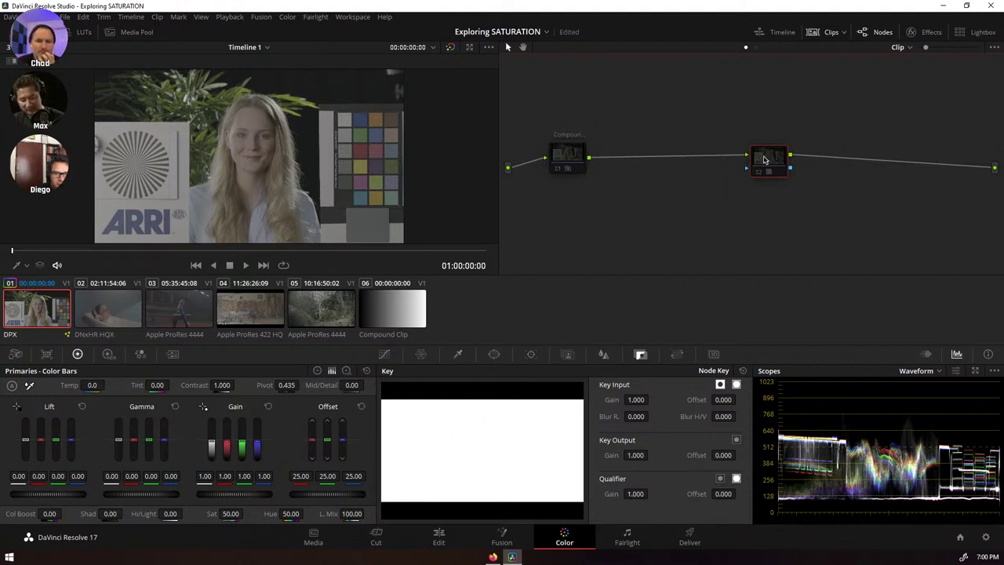
pyautogui.hotkey('alt', 's')
pyautogui.moveTo(811, 157); pyautogui.dragTo(715, 219)
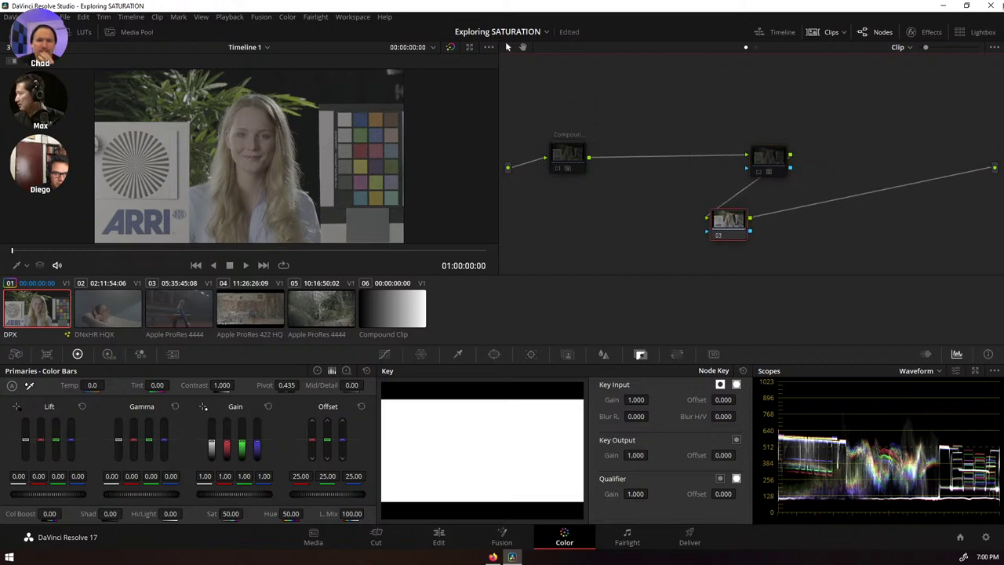
# - Search the Effects library for 'look', drop RG Magic Bullet Looks onto node 03, and open Edit Look
pyautogui.click(929, 32)
pyautogui.click(974, 49)
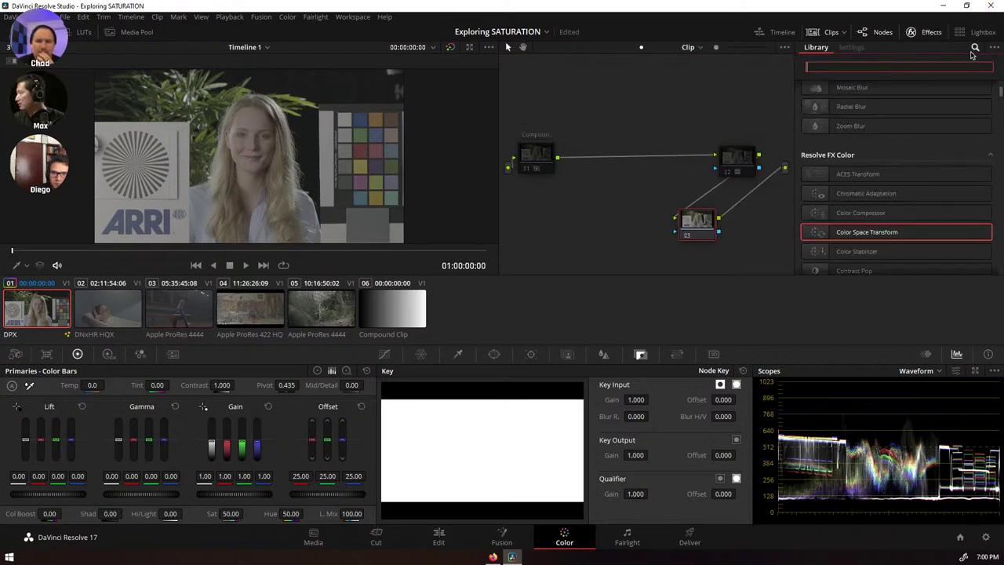
pyautogui.write('look')
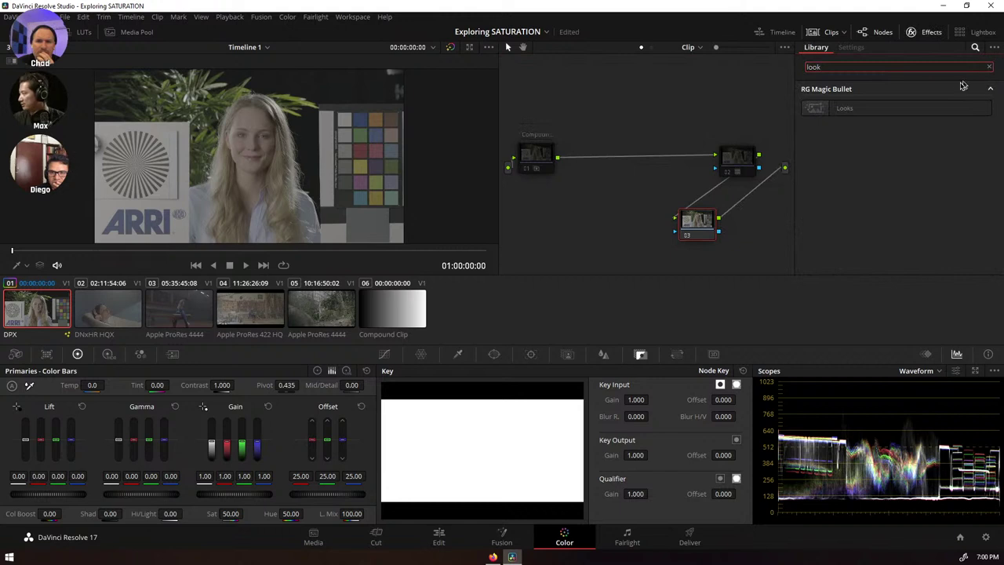
pyautogui.moveTo(878, 110); pyautogui.dragTo(697, 221)
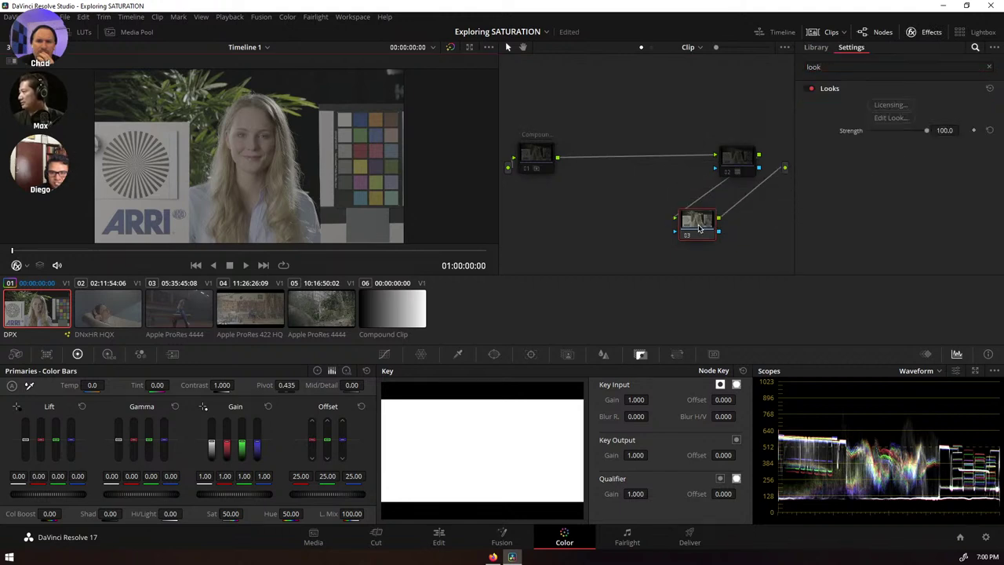
pyautogui.click(892, 117)
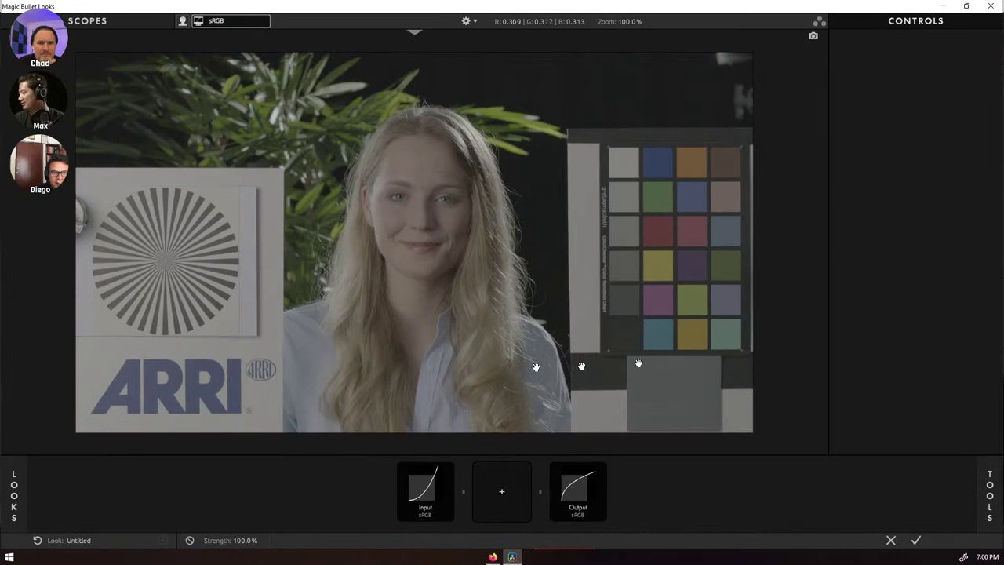
# - Set colour handling to OpenColorIO - ACES with ARRI V3 LogC (EI800) Wide Gamut input
pyautogui.click(421, 494)
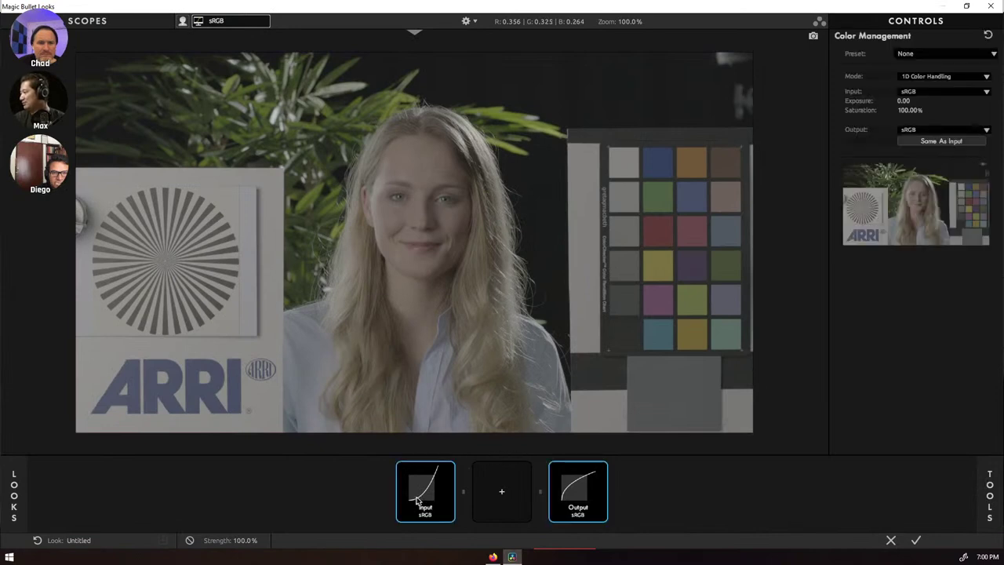
pyautogui.click(963, 78)
pyautogui.click(946, 96)
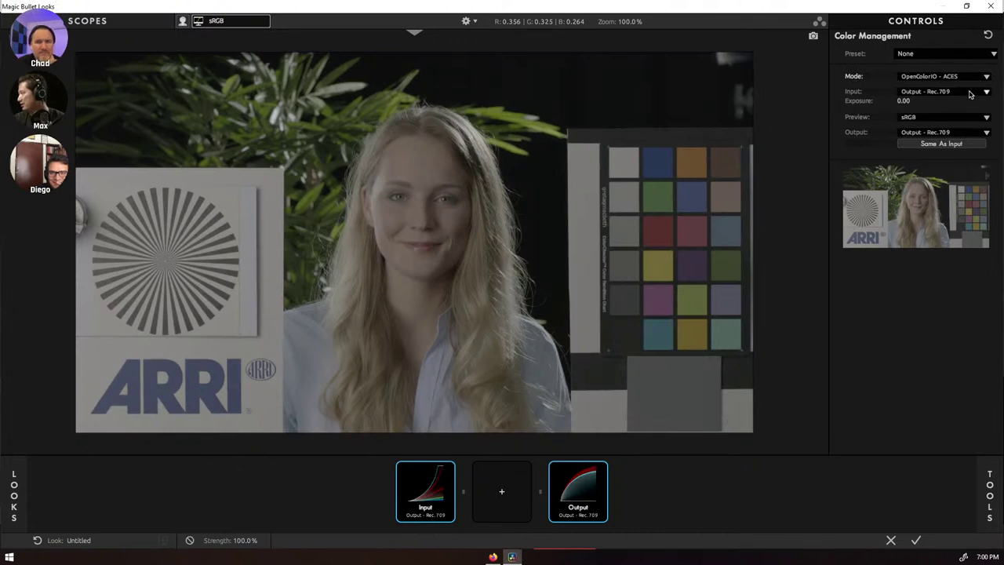
pyautogui.click(970, 94)
pyautogui.moveTo(963, 126)
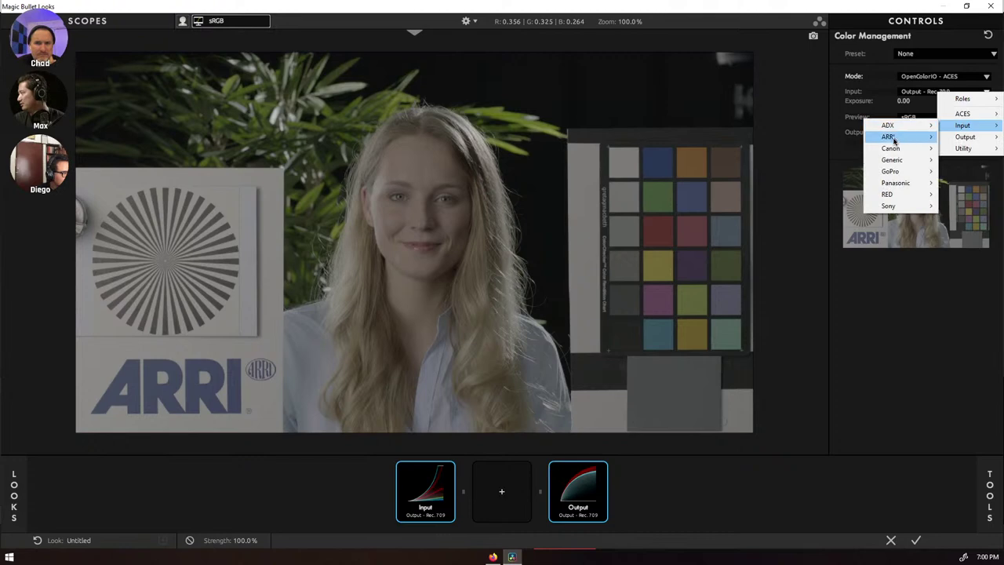
pyautogui.moveTo(893, 139)
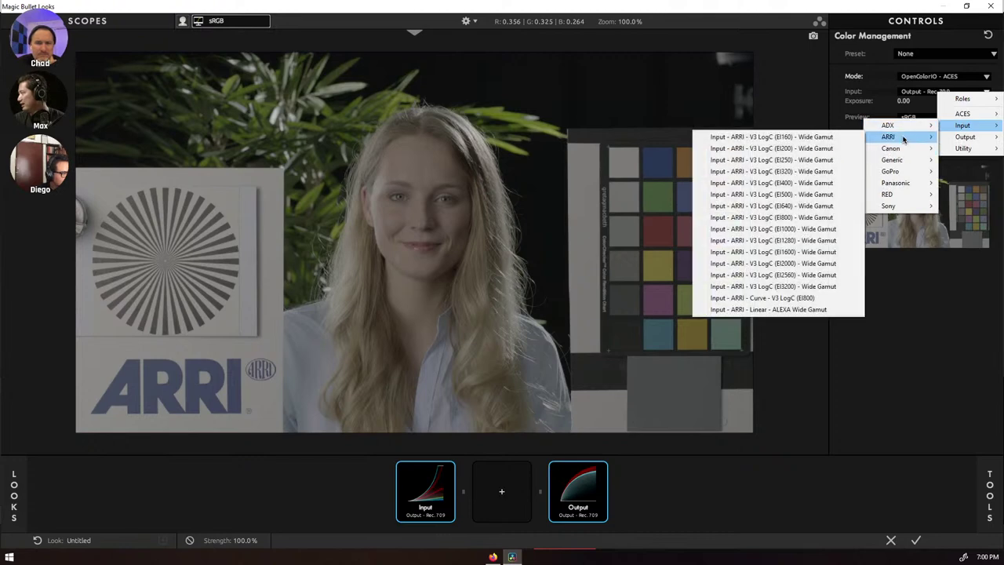
pyautogui.click(825, 218)
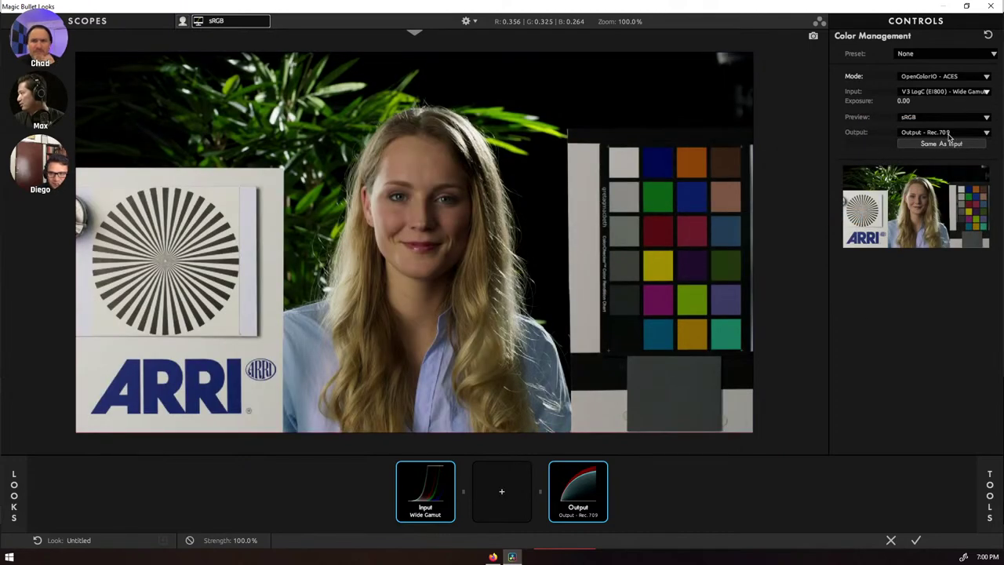
# - Preview the image in Rec.709 and bring up the Tools browser
pyautogui.click(927, 117)
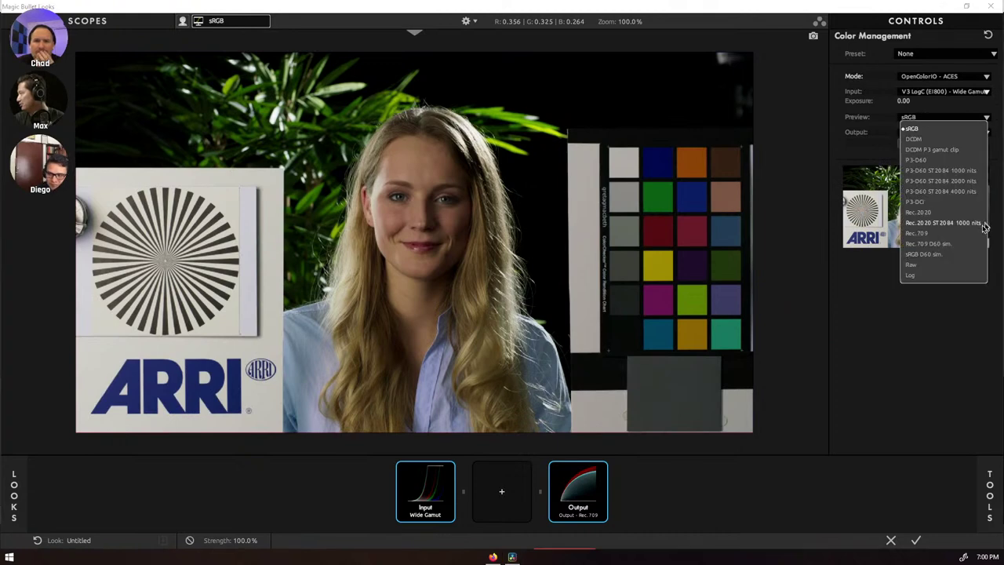
pyautogui.click(918, 233)
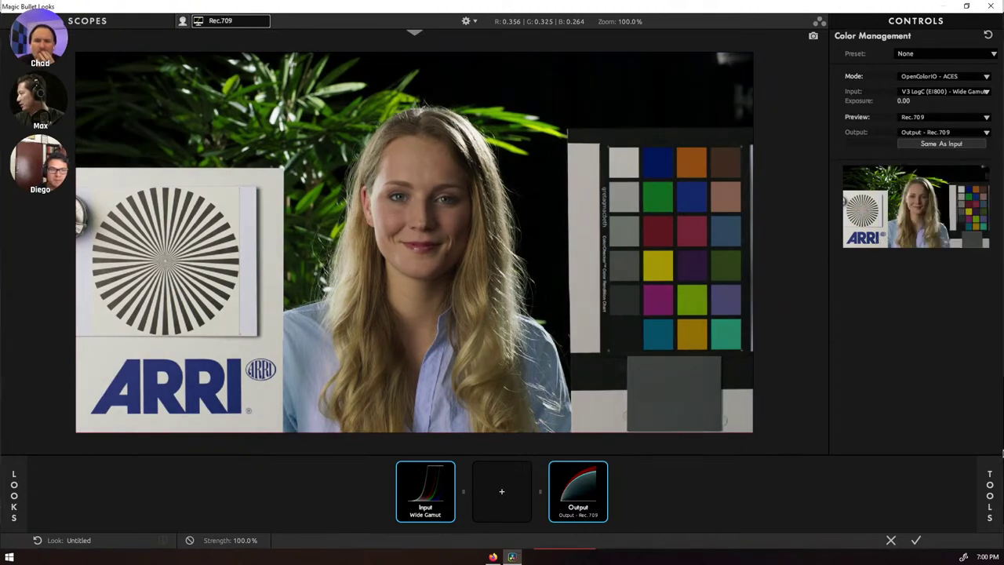
pyautogui.click(991, 470)
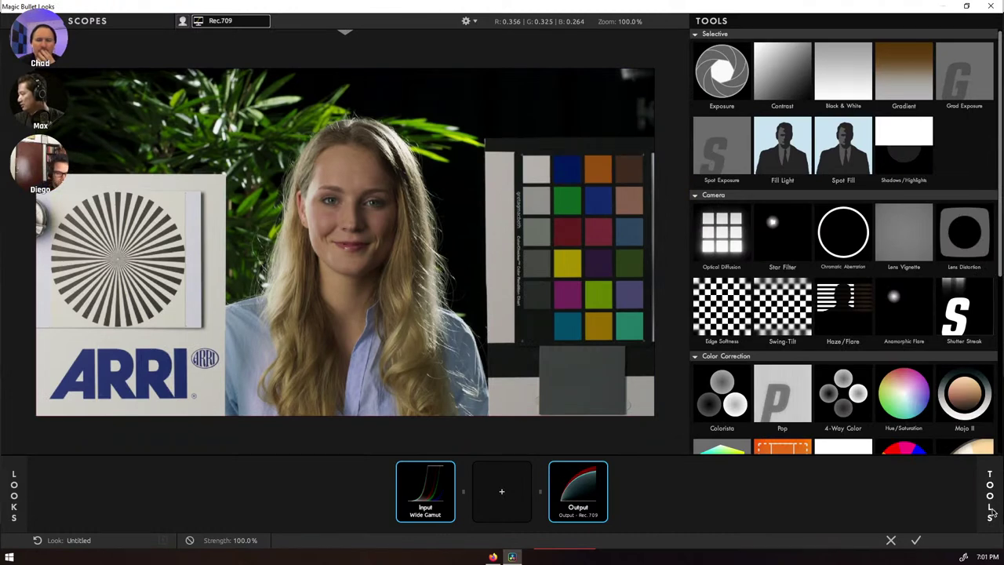
# - Add a Color Remap tool from the Color Correction tools and close the browser to view its settings
pyautogui.scroll(-3, 905, 270)
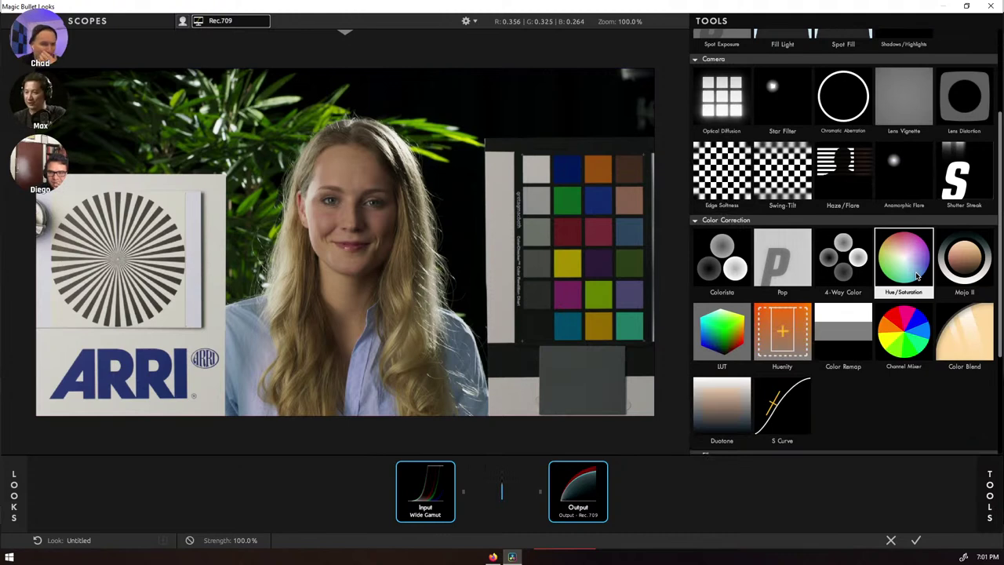
pyautogui.doubleClick(844, 330)
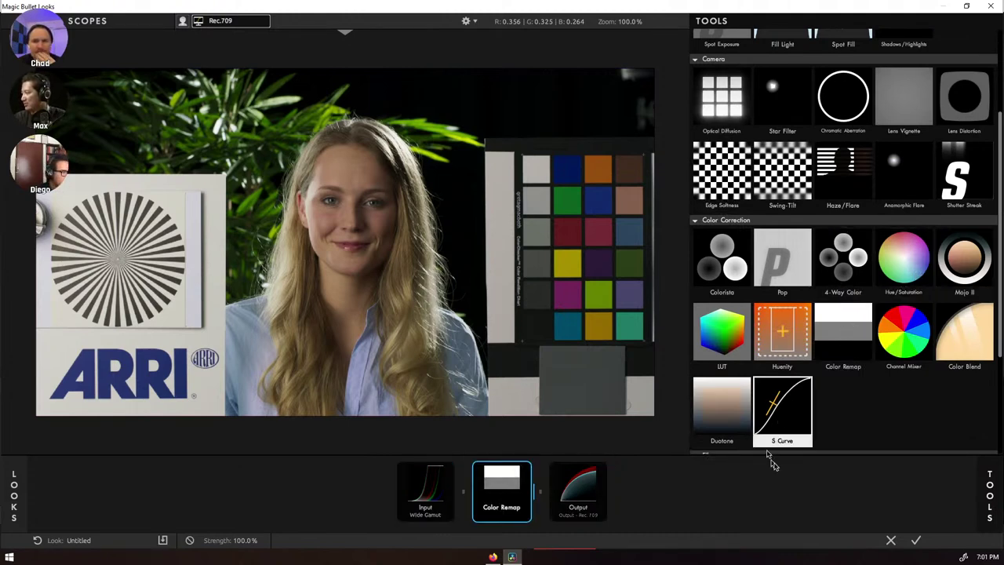
pyautogui.click(993, 516)
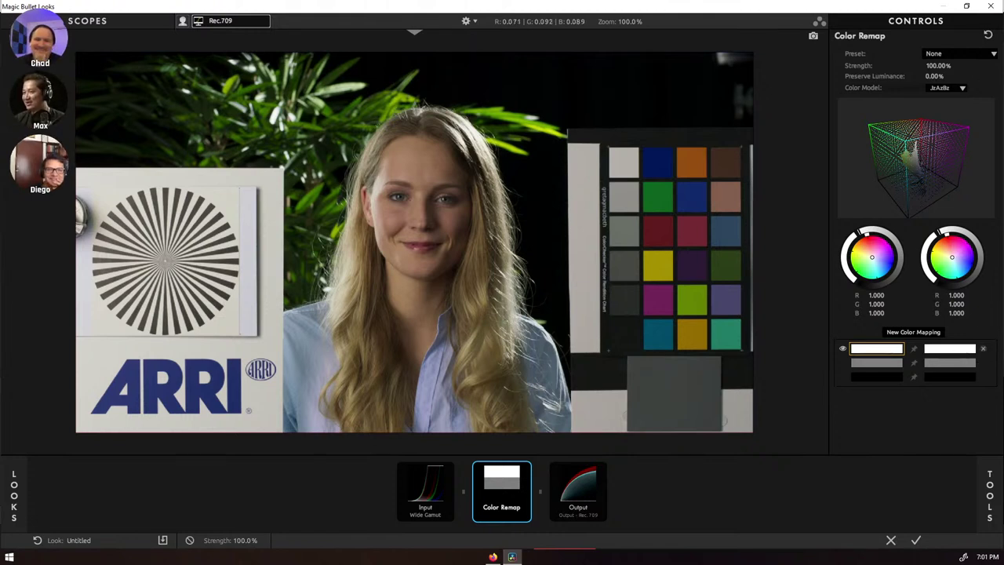
# - Try the 'lab sat' Color Remap preset, then reset the tool to its defaults
pyautogui.click(963, 57)
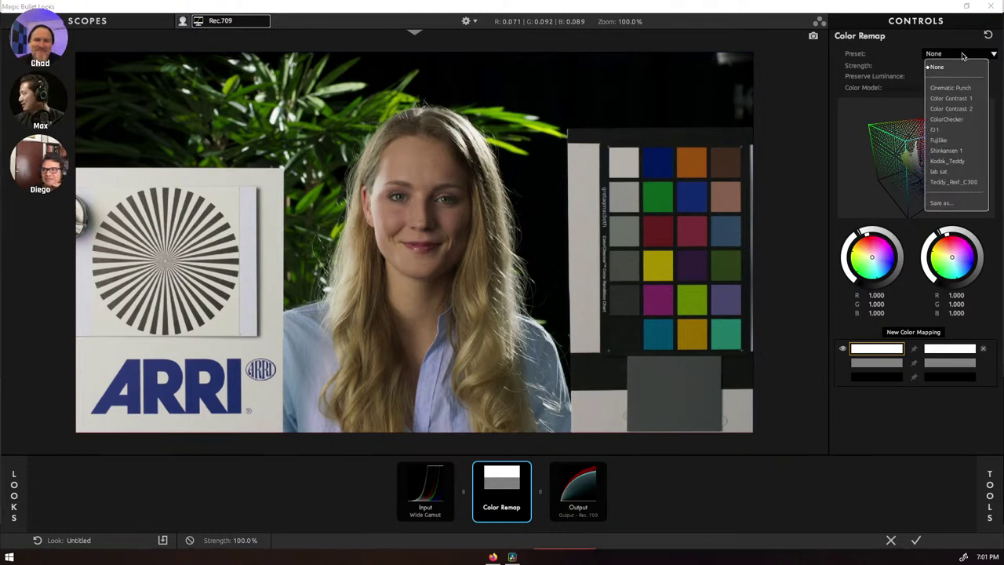
pyautogui.click(941, 171)
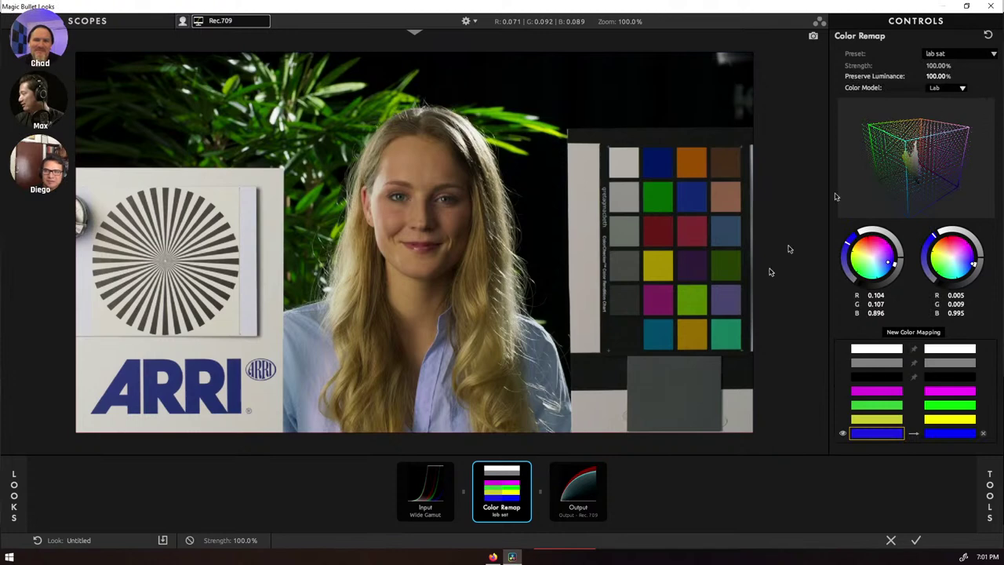
pyautogui.click(989, 36)
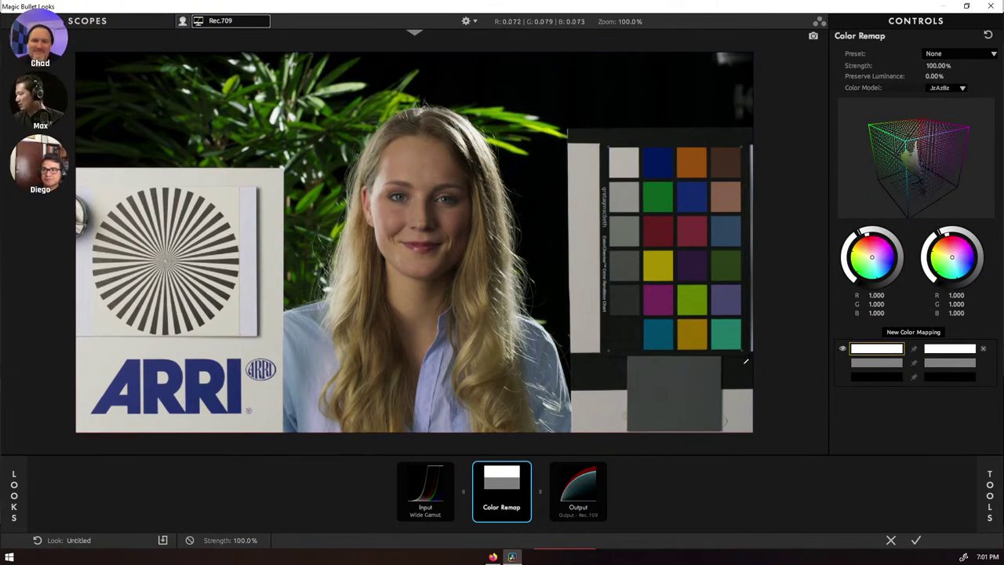
# - Switch Color Remap's colour model to Lab and set Preserve Luminance to 100%
pyautogui.click(961, 90)
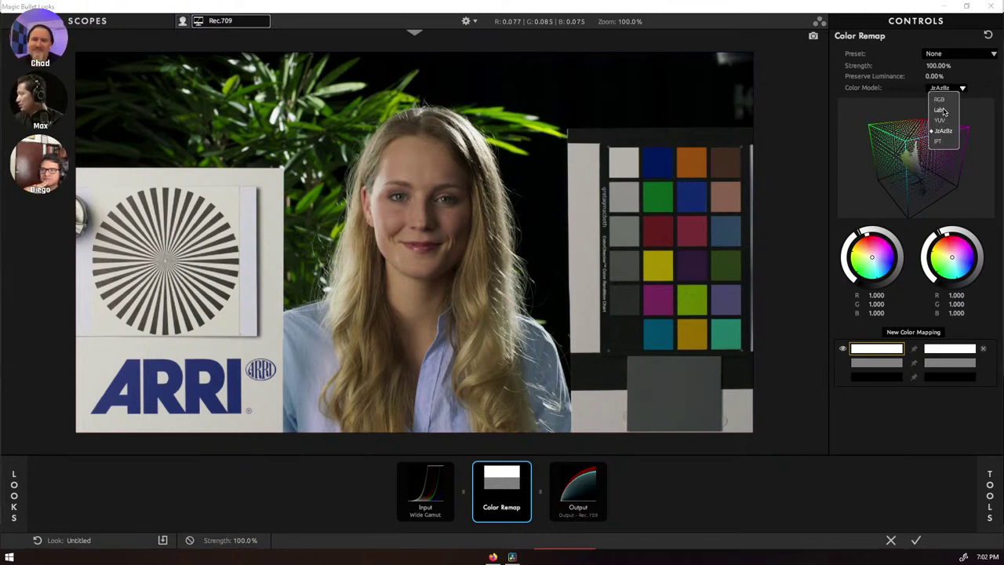
pyautogui.click(939, 110)
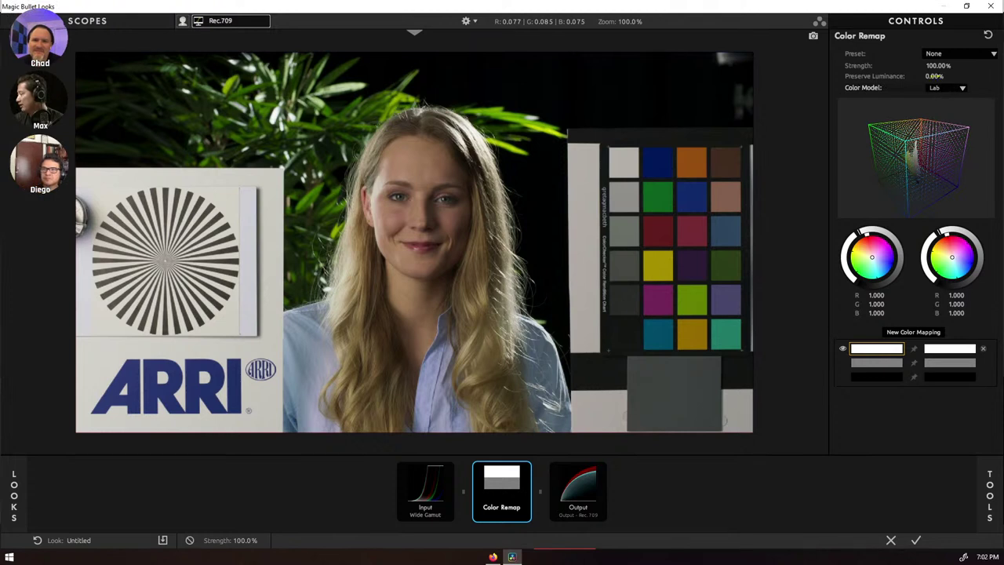
pyautogui.click(937, 76)
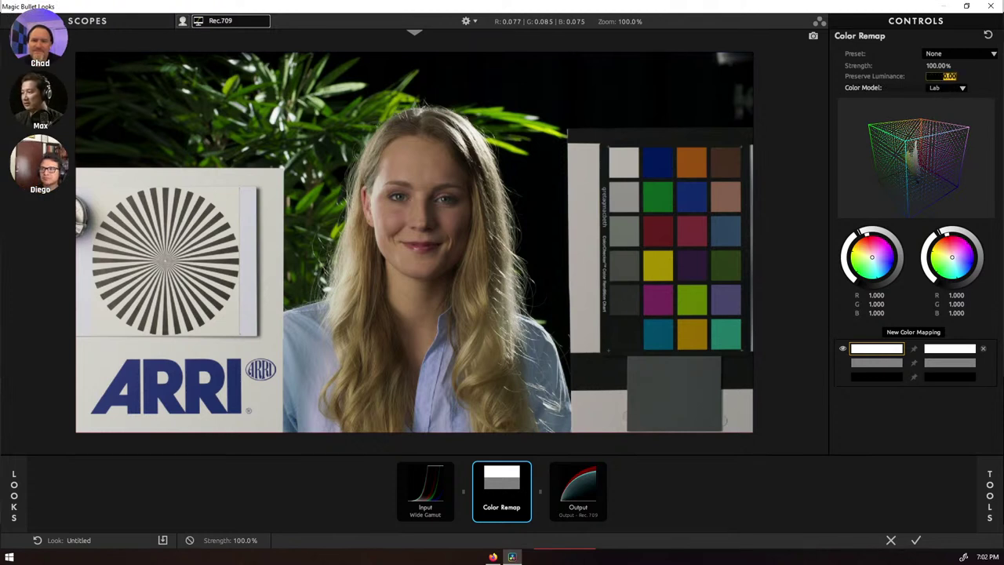
pyautogui.write('76')
pyautogui.press('Return')
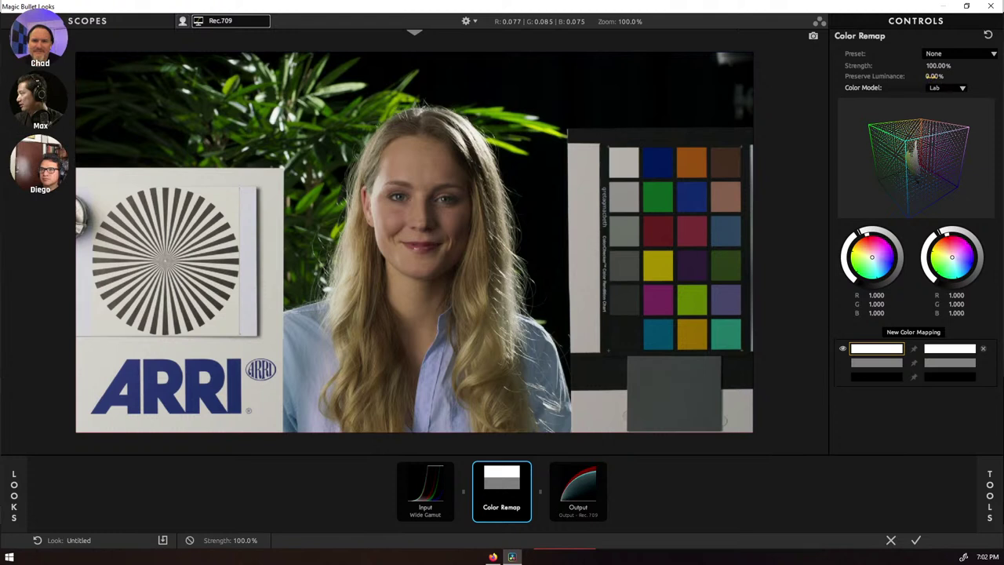
pyautogui.write('100')
pyautogui.press('Return')
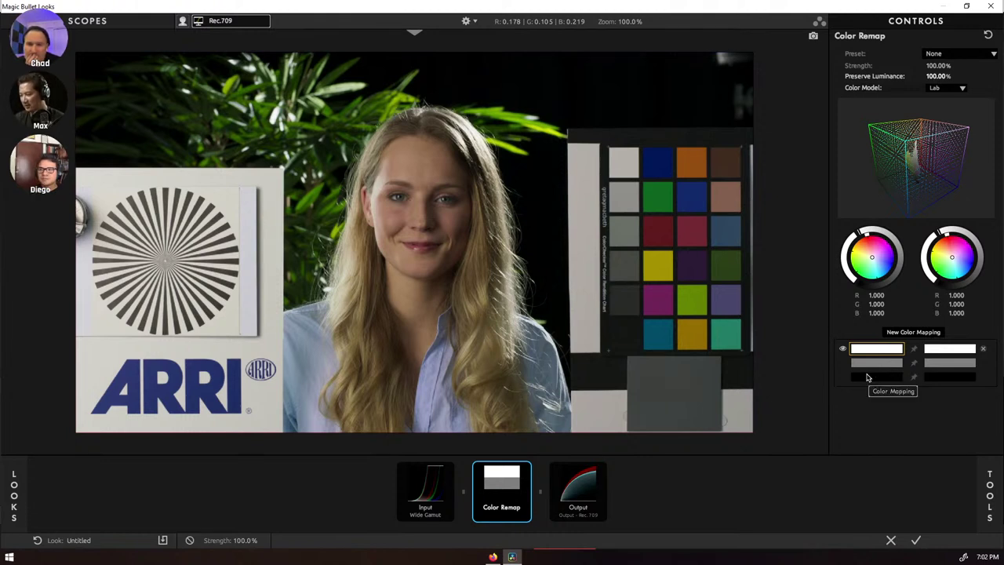
# - Add four new colour mappings and set the first to magenta mapped to magenta
pyautogui.click(919, 333)
pyautogui.click(919, 332)
pyautogui.click(919, 333)
pyautogui.click(919, 332)
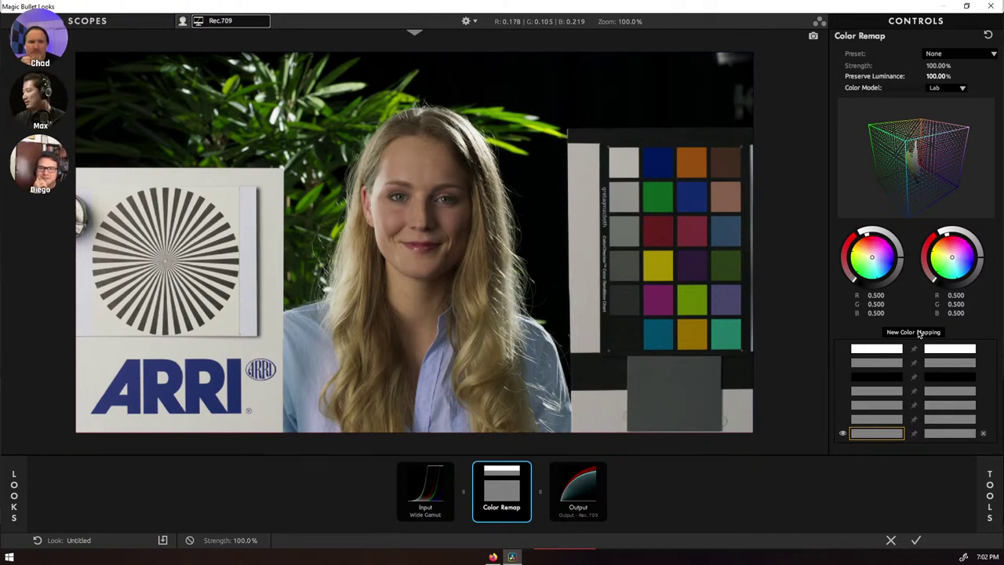
pyautogui.click(869, 392)
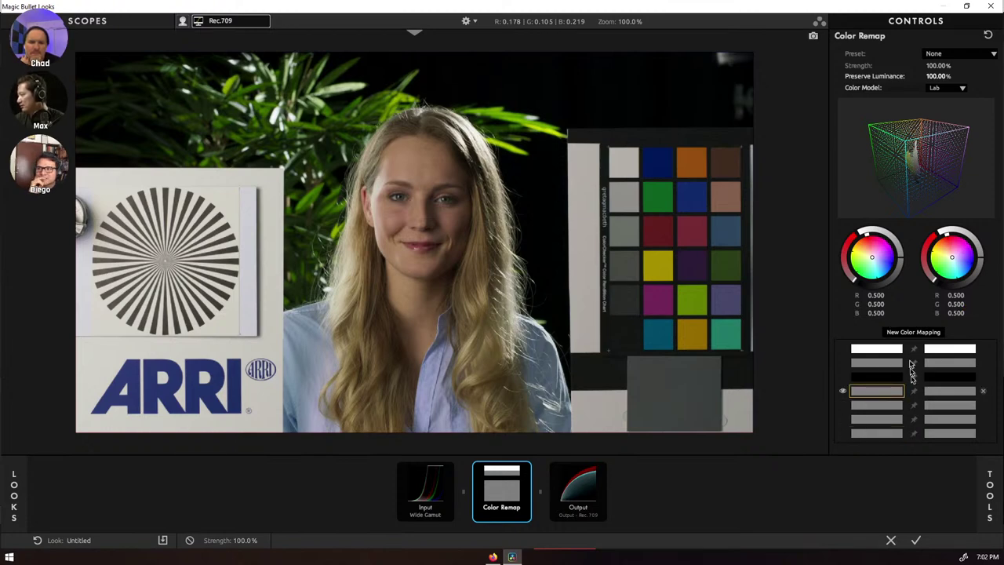
pyautogui.moveTo(871, 256); pyautogui.dragTo(884, 247)
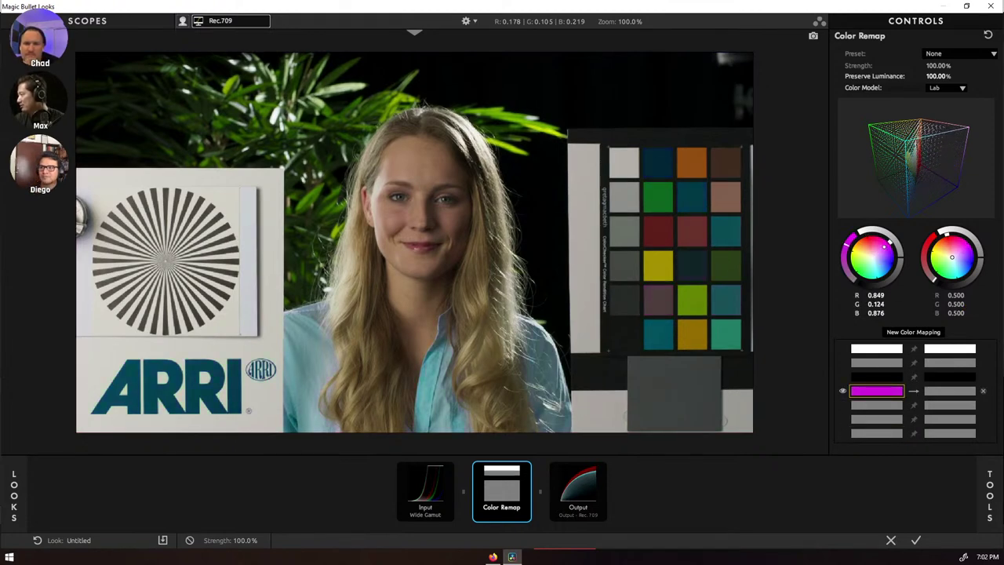
pyautogui.click(915, 393)
# - Set the other new mappings to green, yellow and blue, each mapped to itself
pyautogui.click(876, 406)
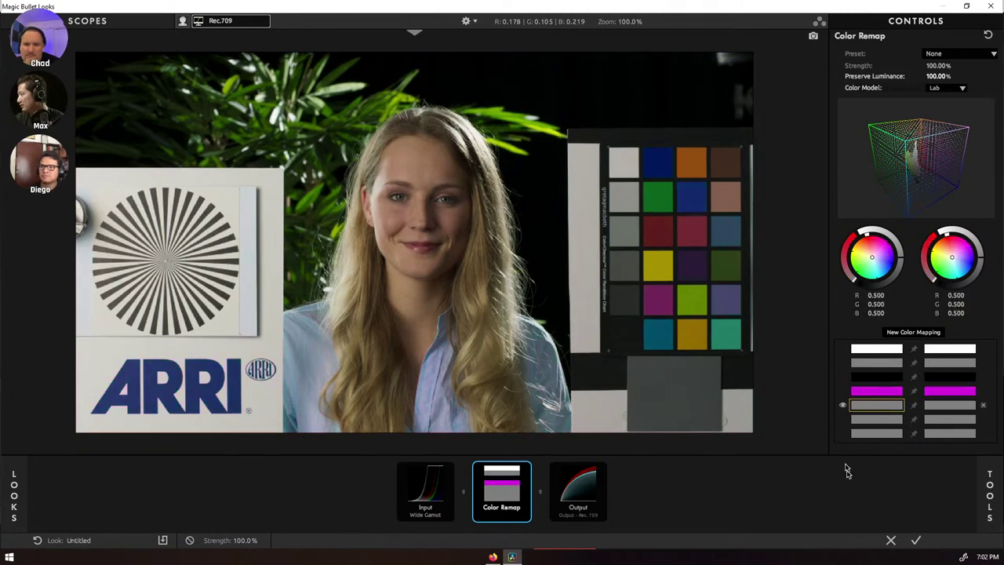
pyautogui.moveTo(872, 256); pyautogui.dragTo(855, 273)
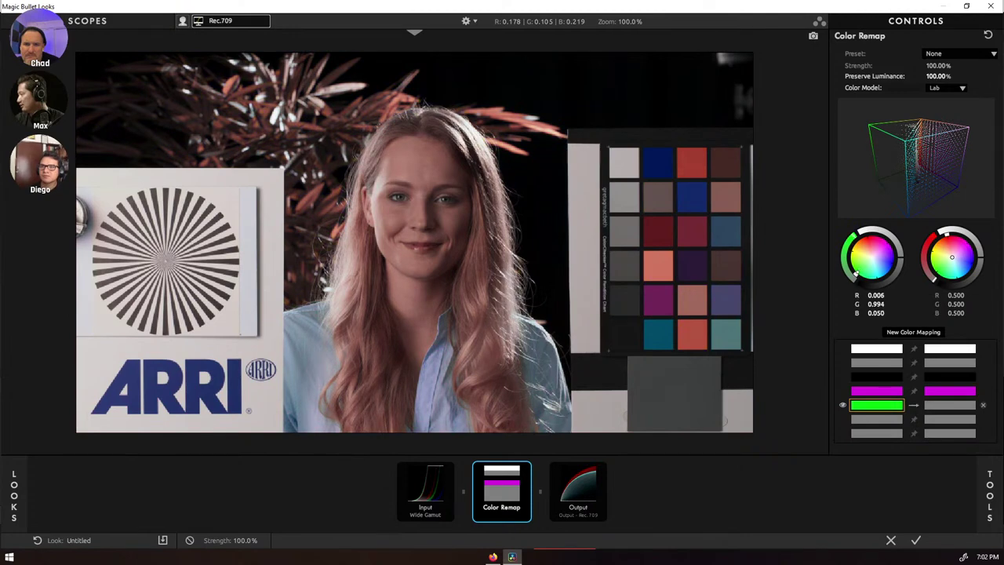
pyautogui.click(914, 405)
pyautogui.click(871, 418)
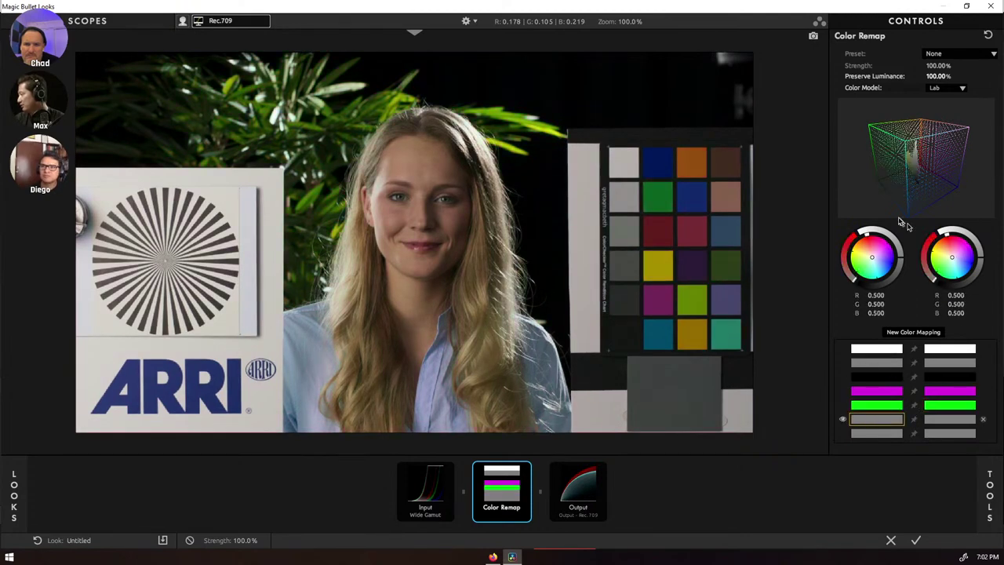
pyautogui.moveTo(876, 419); pyautogui.dragTo(899, 425)
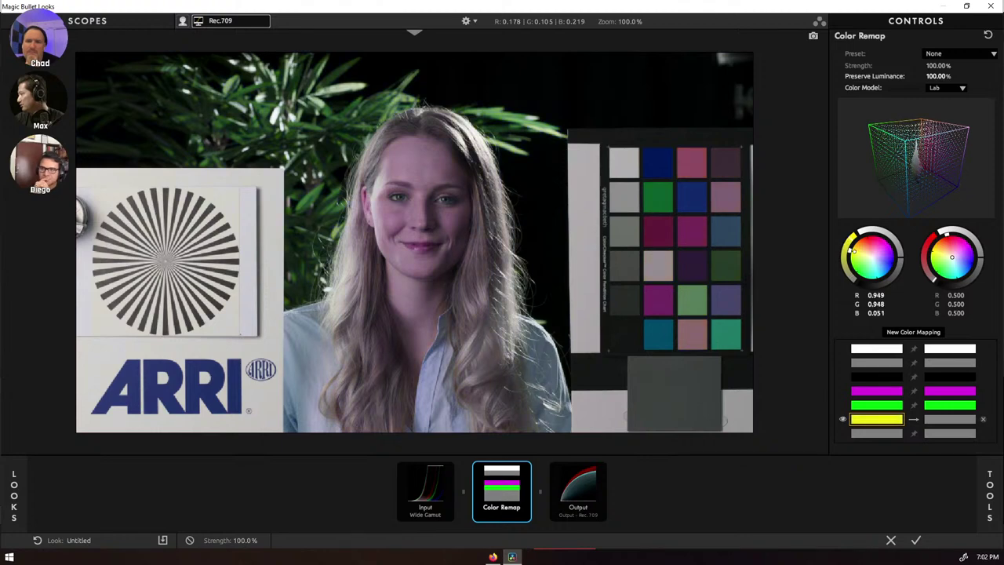
pyautogui.click(913, 419)
pyautogui.click(881, 431)
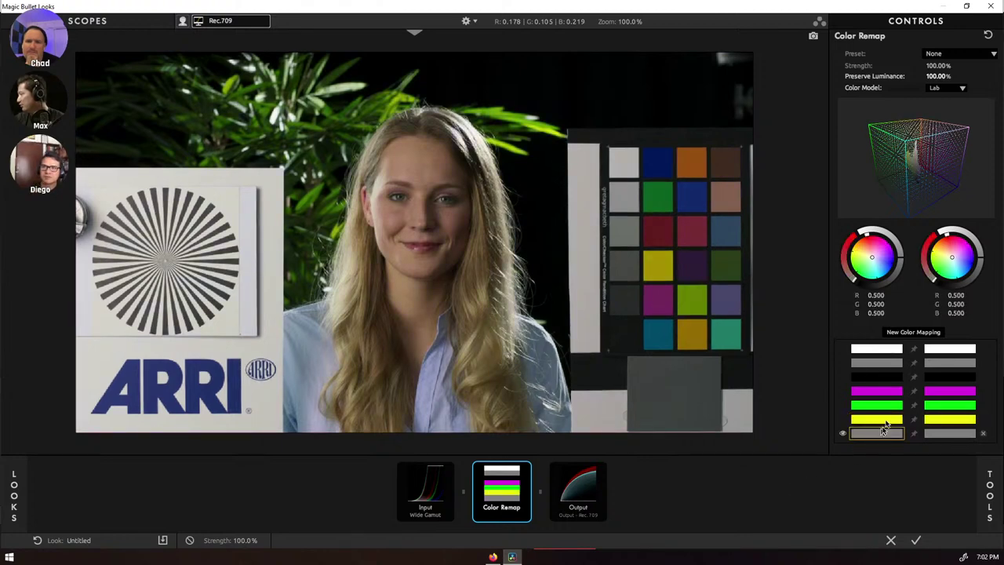
pyautogui.moveTo(871, 256); pyautogui.dragTo(893, 263)
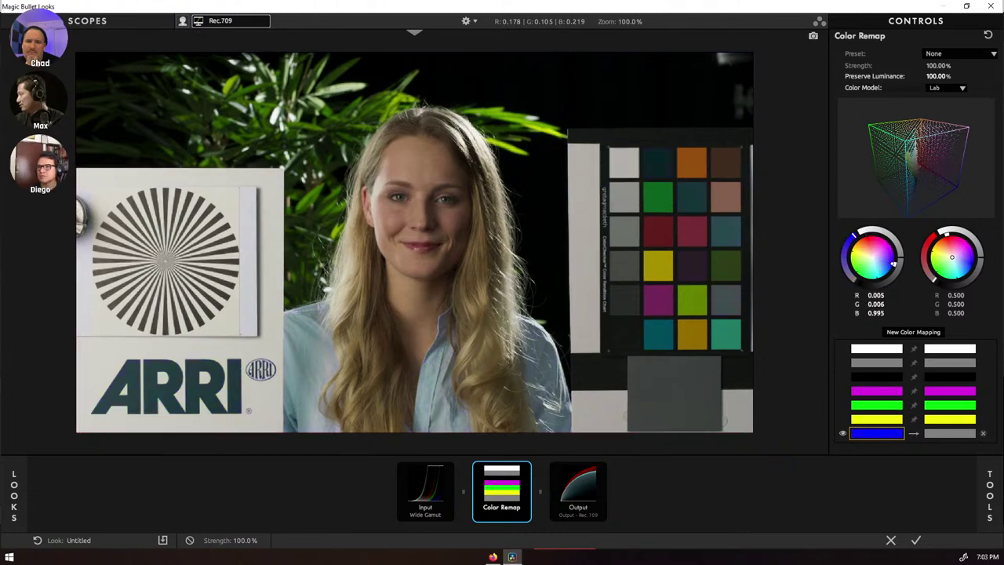
pyautogui.click(915, 434)
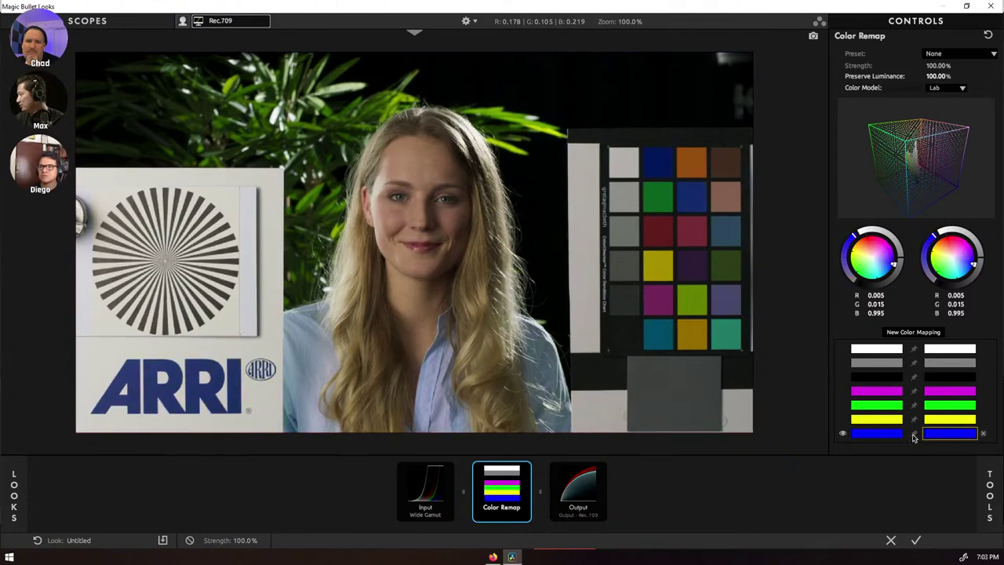
pyautogui.click(879, 392)
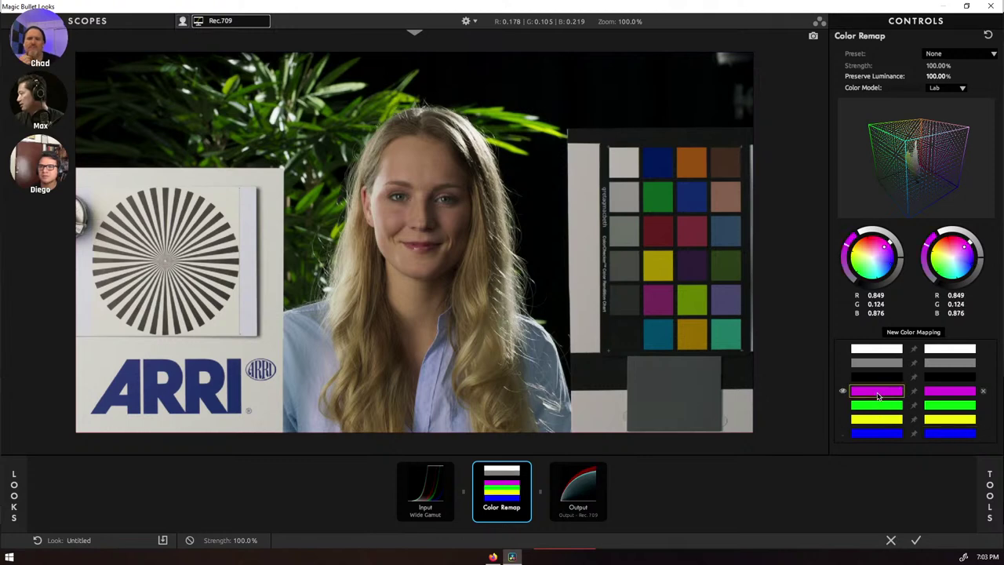
# - A/B the Color Remap tool, then adjust the magenta source colour's saturation
pyautogui.click(526, 469)
pyautogui.click(526, 469)
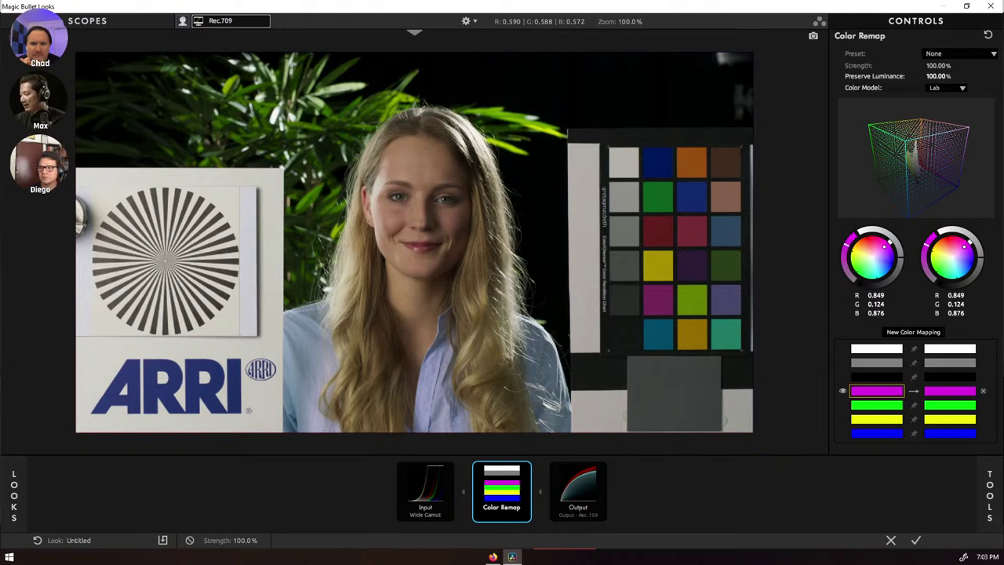
pyautogui.click(885, 248)
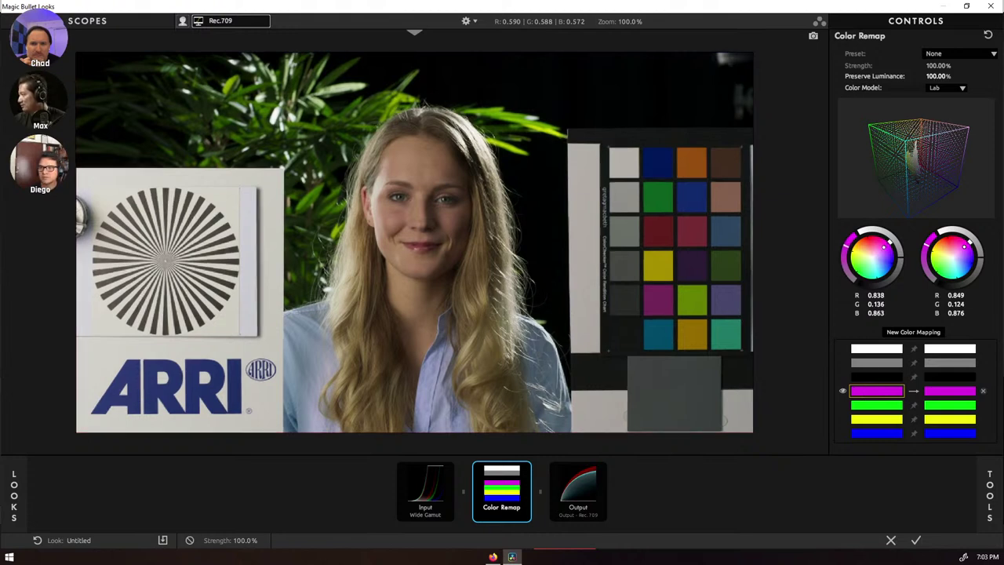
pyautogui.moveTo(885, 248); pyautogui.dragTo(874, 255)
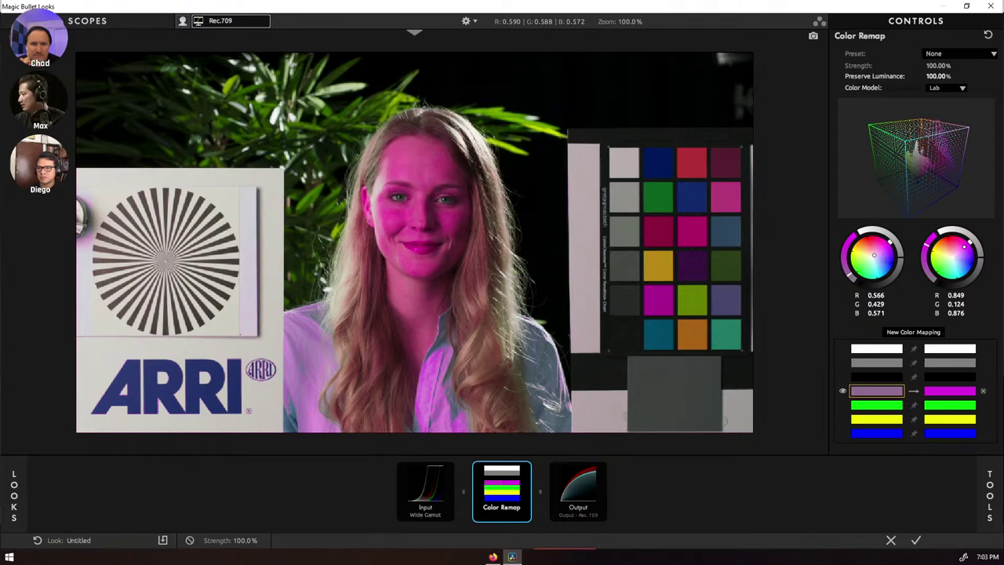
pyautogui.moveTo(874, 255)
pyautogui.mouseDown()
pyautogui.moveTo(887, 243)
pyautogui.moveTo(881, 250)
pyautogui.mouseUp()
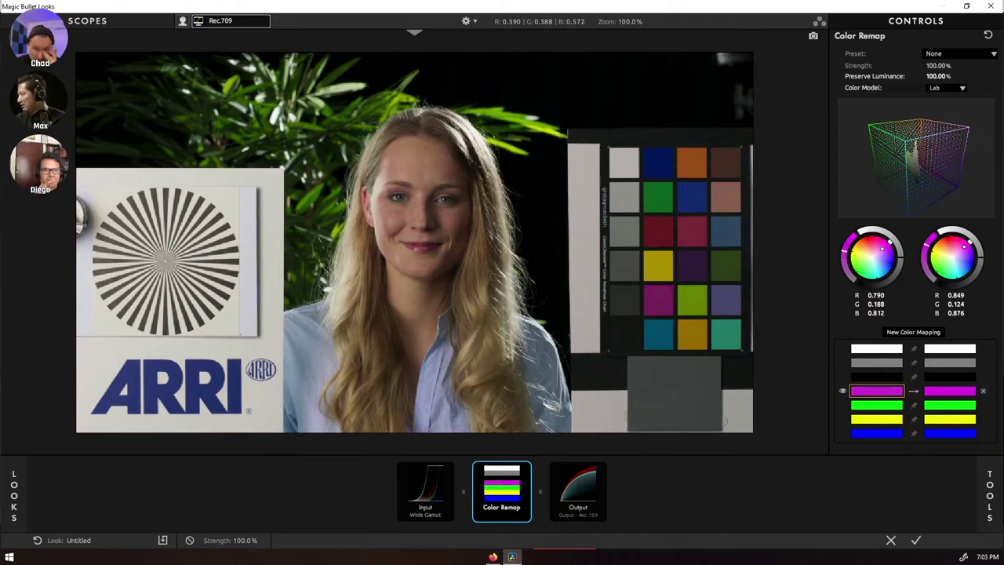
# - Pull the green and yellow source colours toward paler tones
pyautogui.click(889, 408)
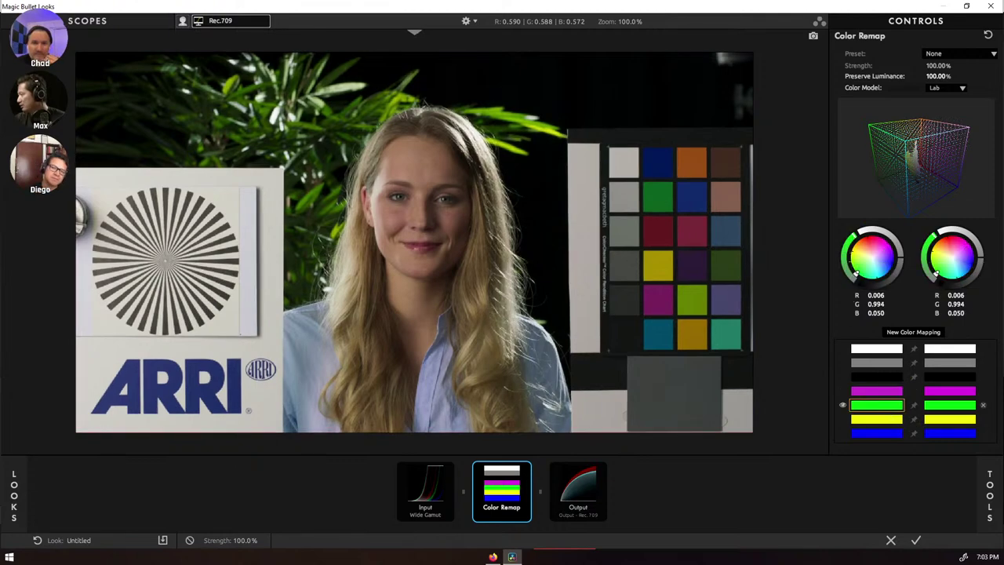
pyautogui.moveTo(855, 273); pyautogui.dragTo(862, 269)
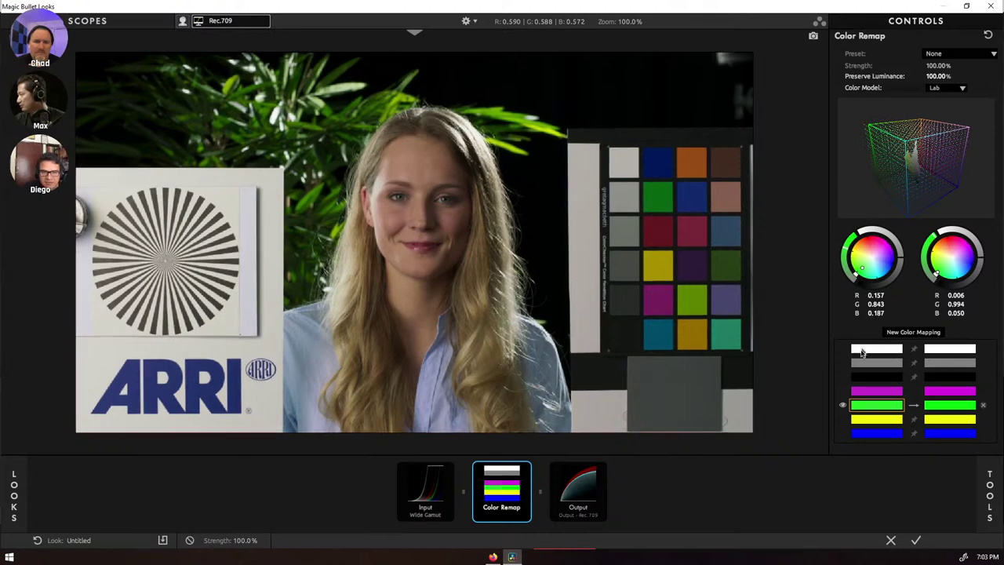
pyautogui.click(874, 422)
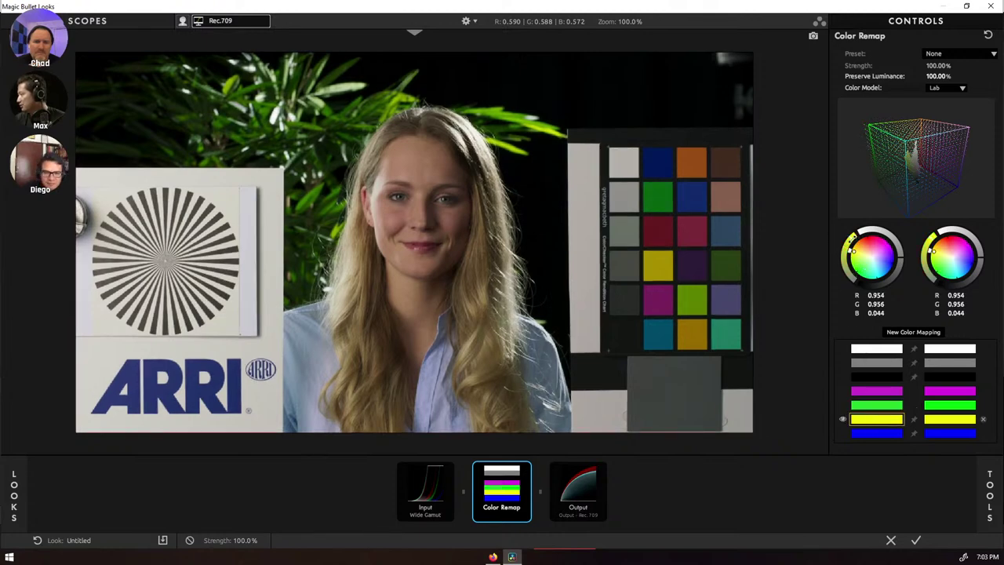
pyautogui.moveTo(853, 249); pyautogui.dragTo(857, 257)
pyautogui.click(880, 432)
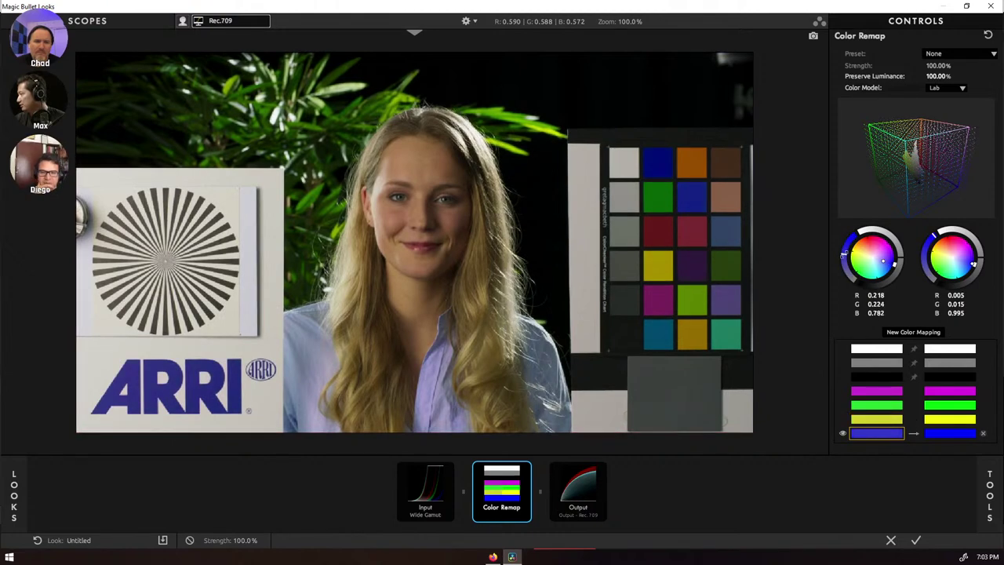
# - Compare the shot with and without Color Remap, leave it on, and apply the look to Resolve
pyautogui.click(526, 468)
pyautogui.click(526, 468)
pyautogui.click(526, 469)
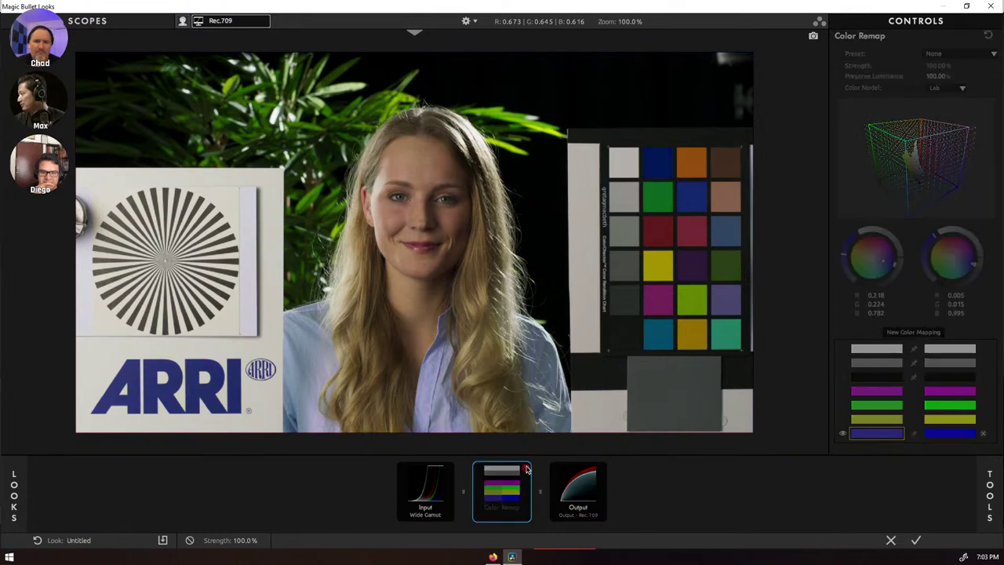
pyautogui.click(526, 469)
pyautogui.click(525, 468)
pyautogui.click(525, 468)
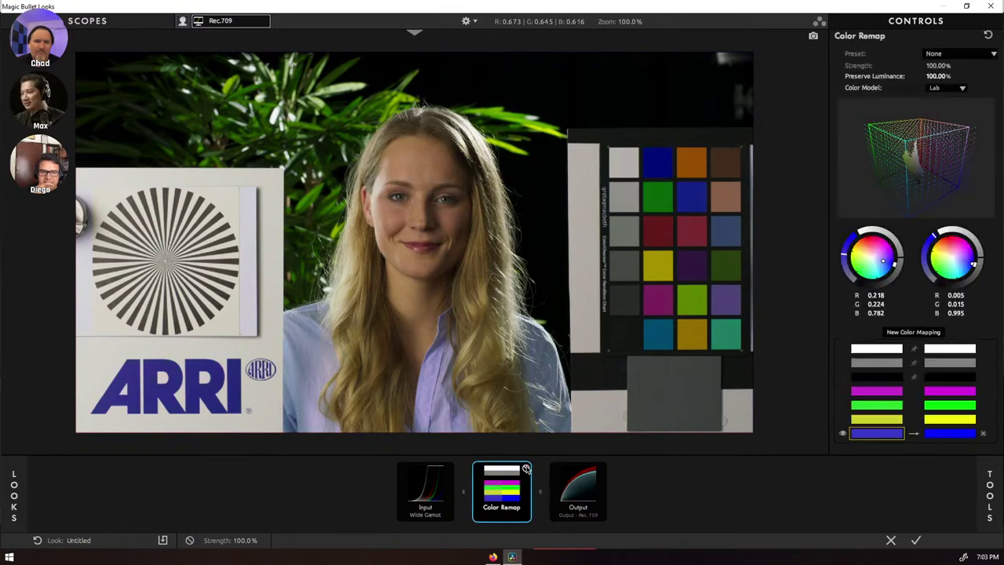
pyautogui.click(526, 468)
pyautogui.click(525, 468)
pyautogui.click(526, 468)
pyautogui.click(526, 469)
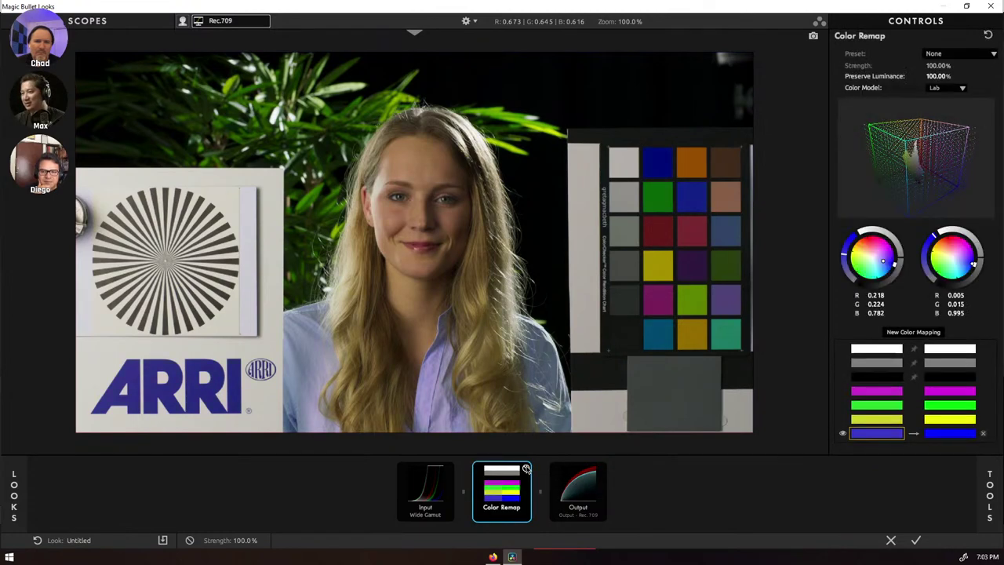
pyautogui.click(525, 468)
pyautogui.click(525, 468)
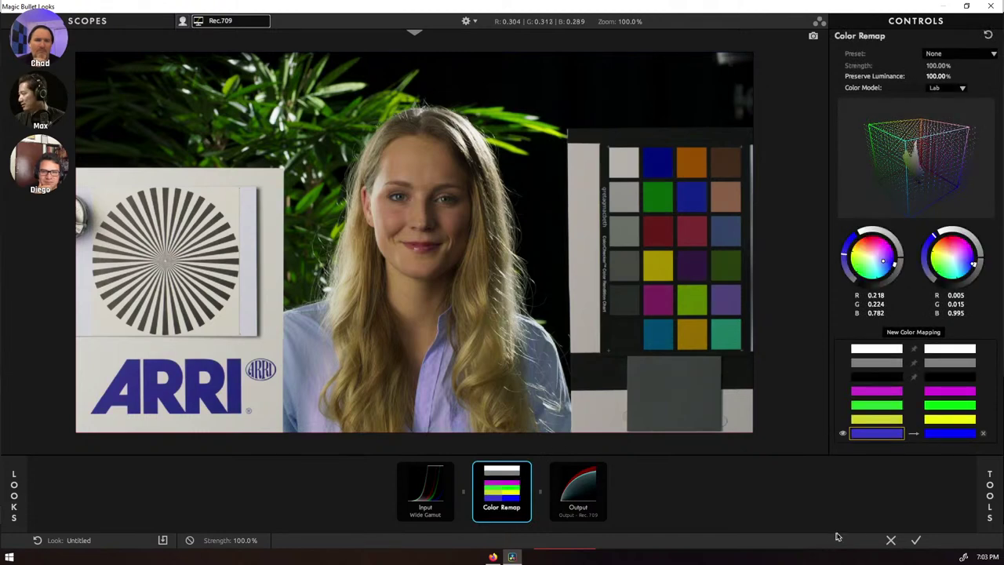
pyautogui.click(914, 540)
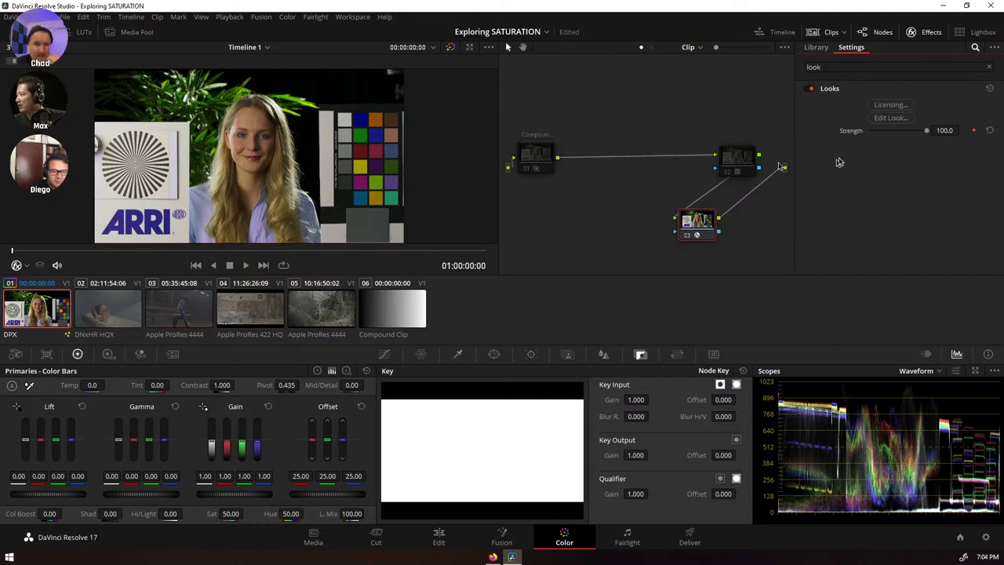
# - Turn off node 03, inspect the compound node's internal graph, and return to the main graph
pyautogui.click(685, 235)
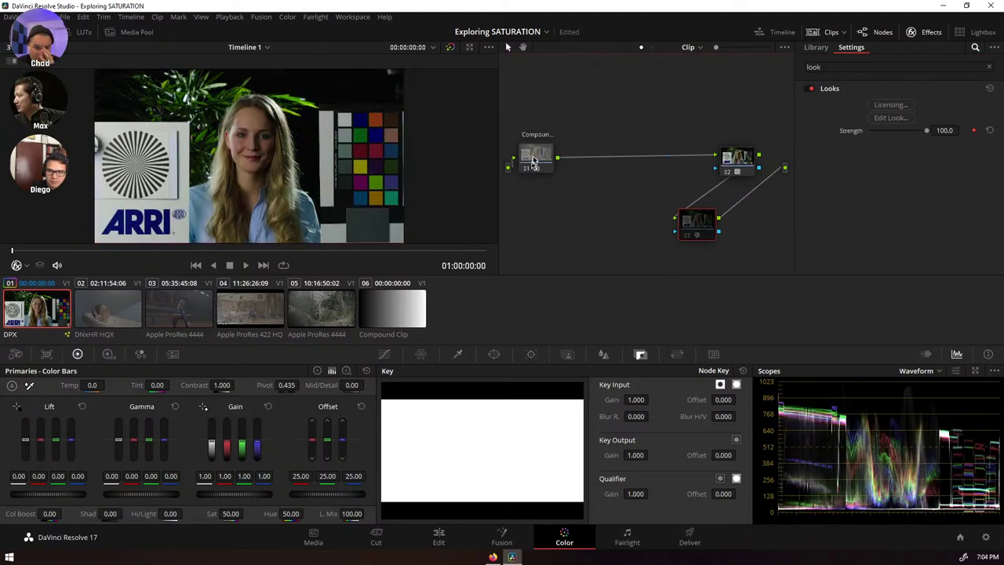
pyautogui.rightClick(535, 160)
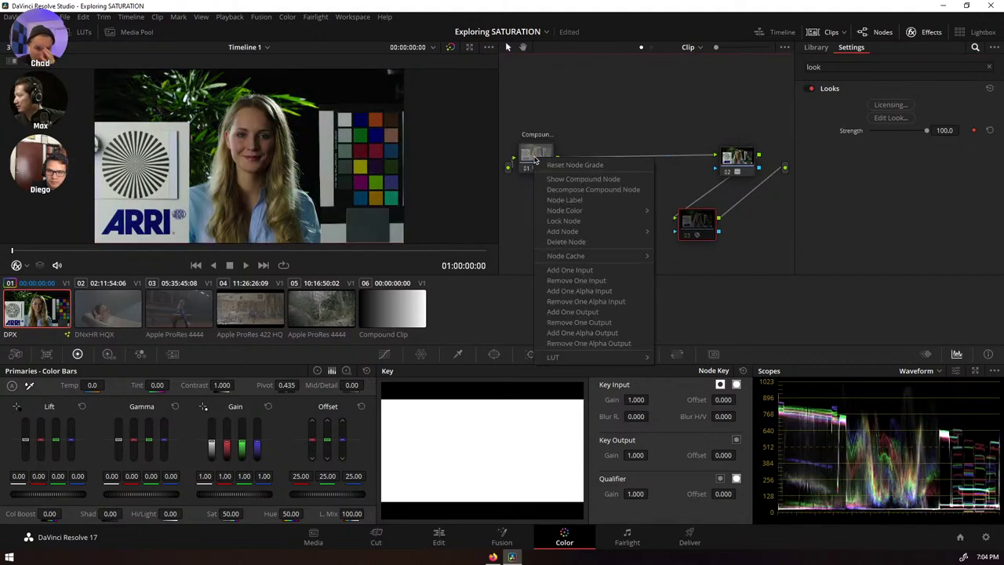
pyautogui.click(586, 179)
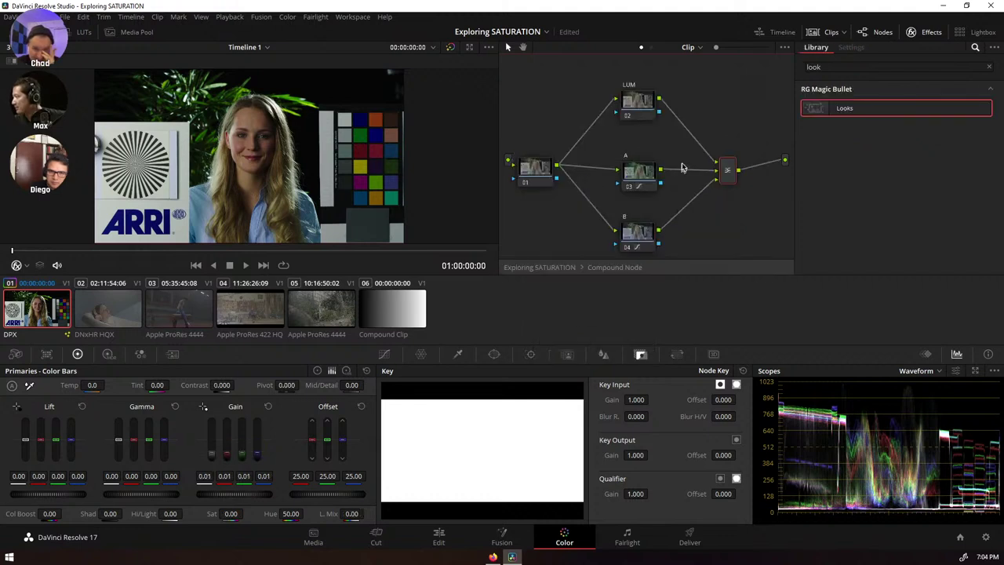
pyautogui.click(934, 33)
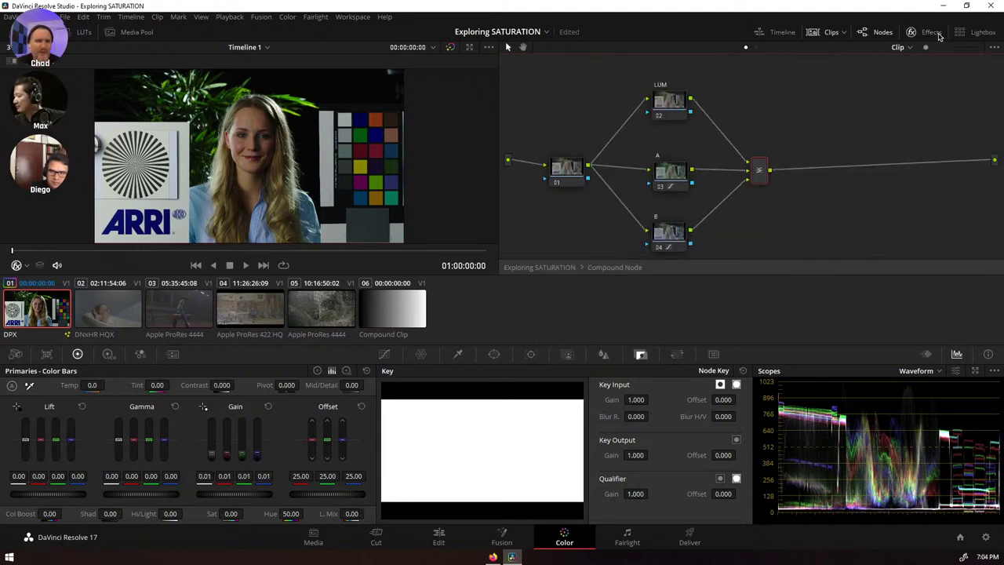
pyautogui.click(527, 267)
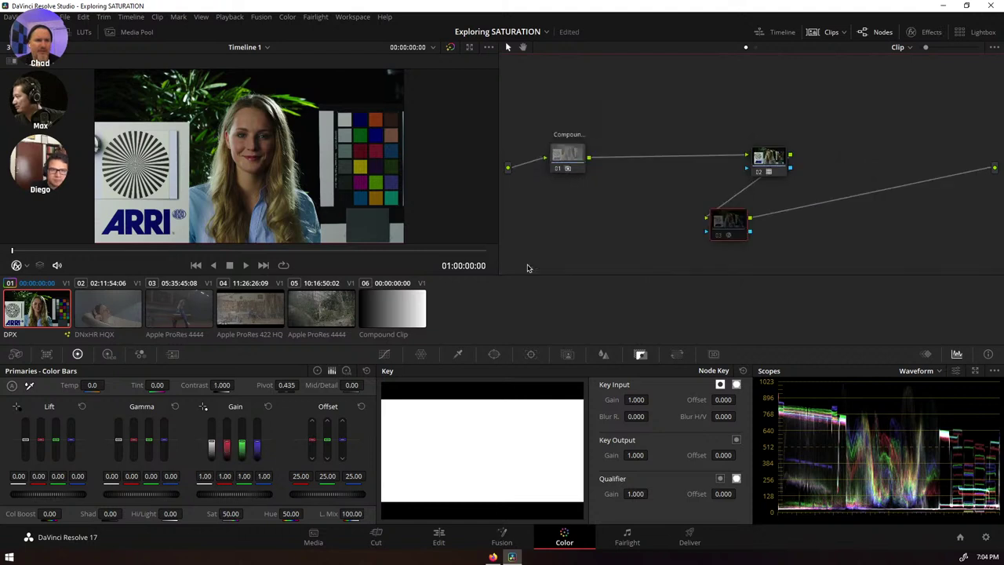
# - Disable compound node 01 and node 02 so only Looks node 03 grades the shot
pyautogui.click(558, 168)
pyautogui.click(759, 171)
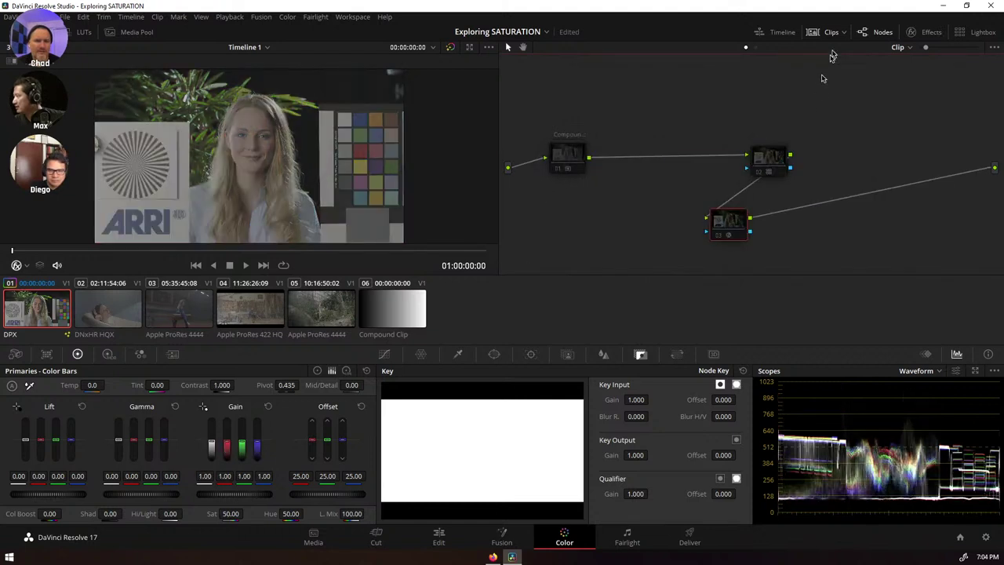
pyautogui.click(714, 238)
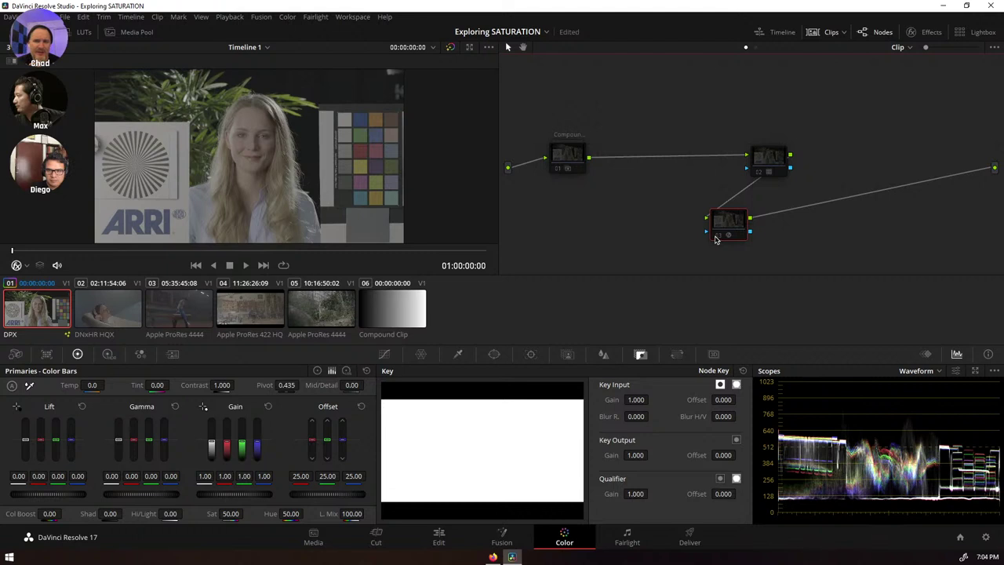
pyautogui.click(716, 237)
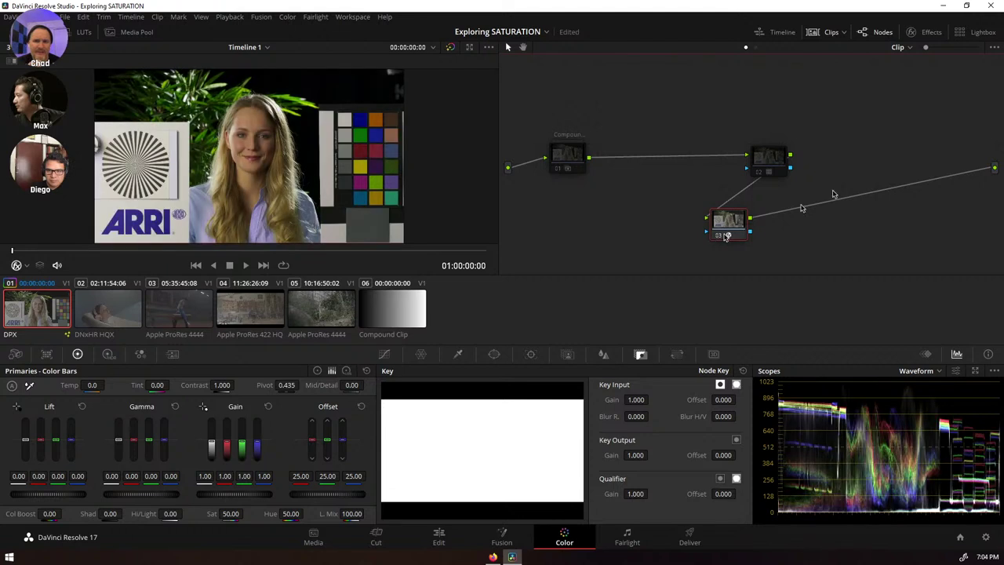
# - From node 03's effect Settings, reopen its look with Edit Look in Magic Bullet Looks
pyautogui.click(934, 31)
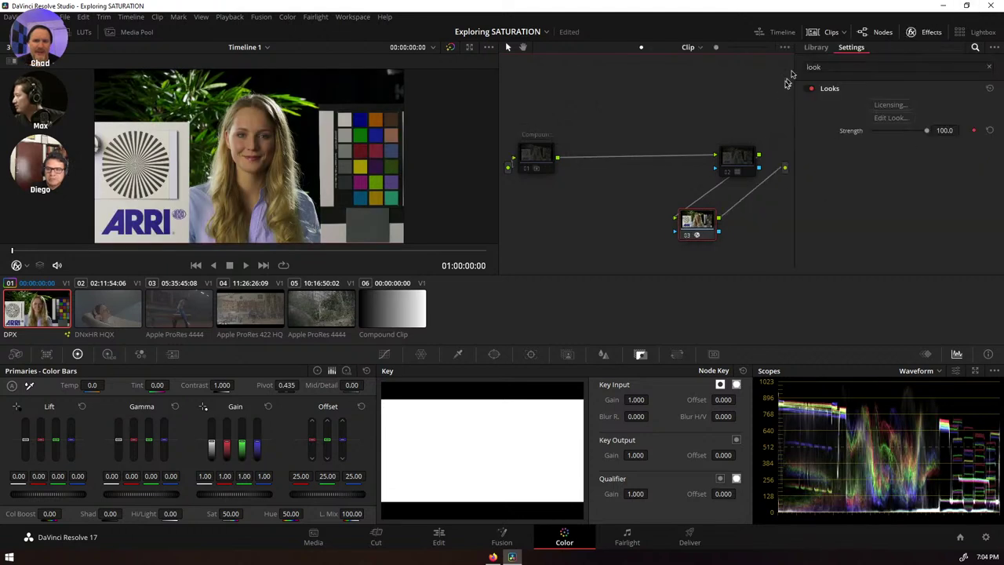
pyautogui.click(902, 118)
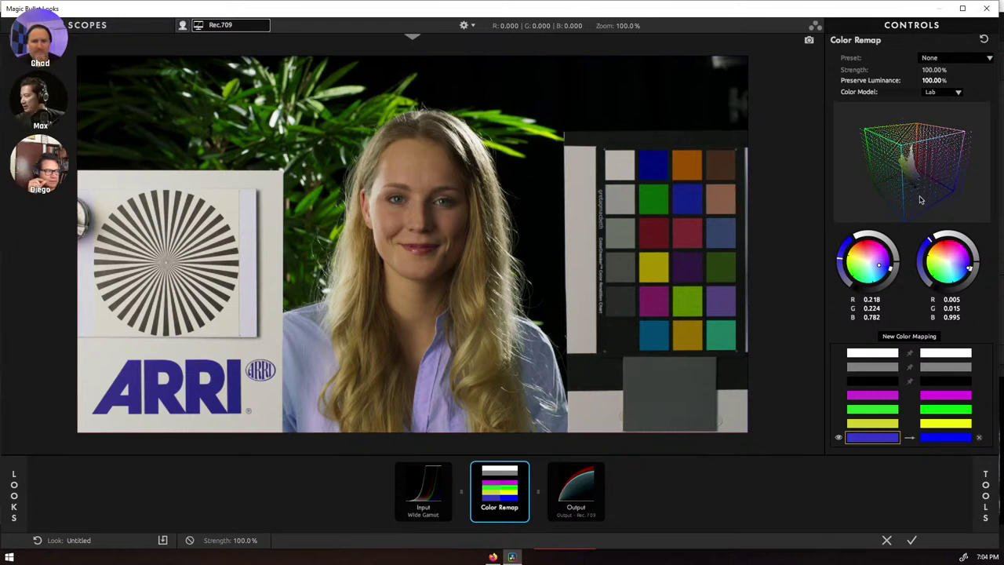
pyautogui.click(879, 399)
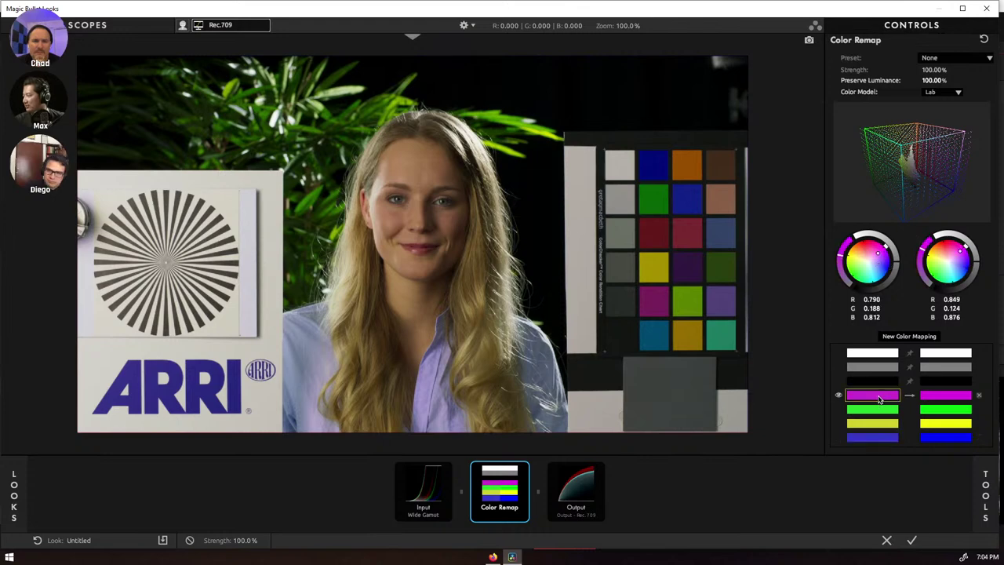
pyautogui.click(873, 411)
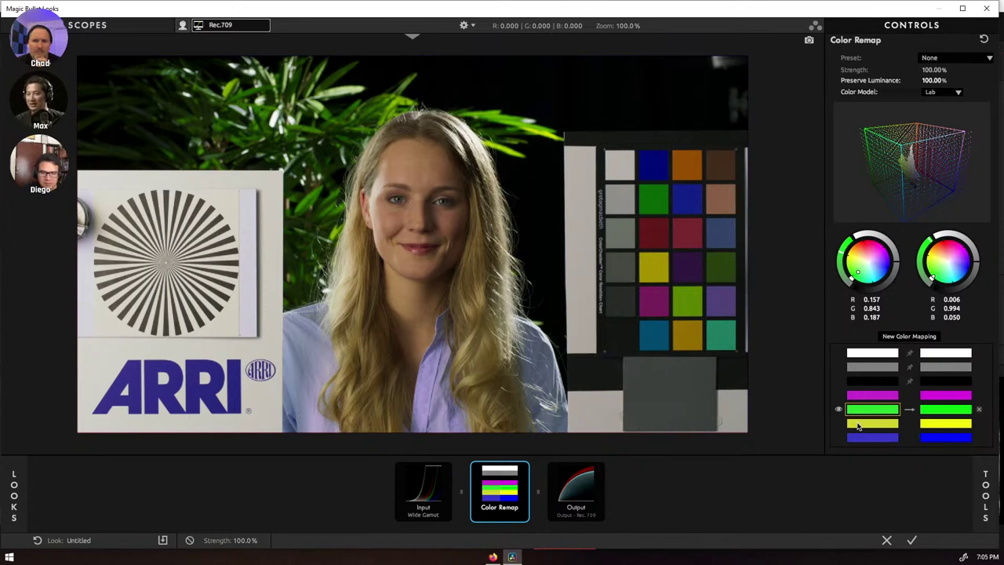
pyautogui.click(859, 426)
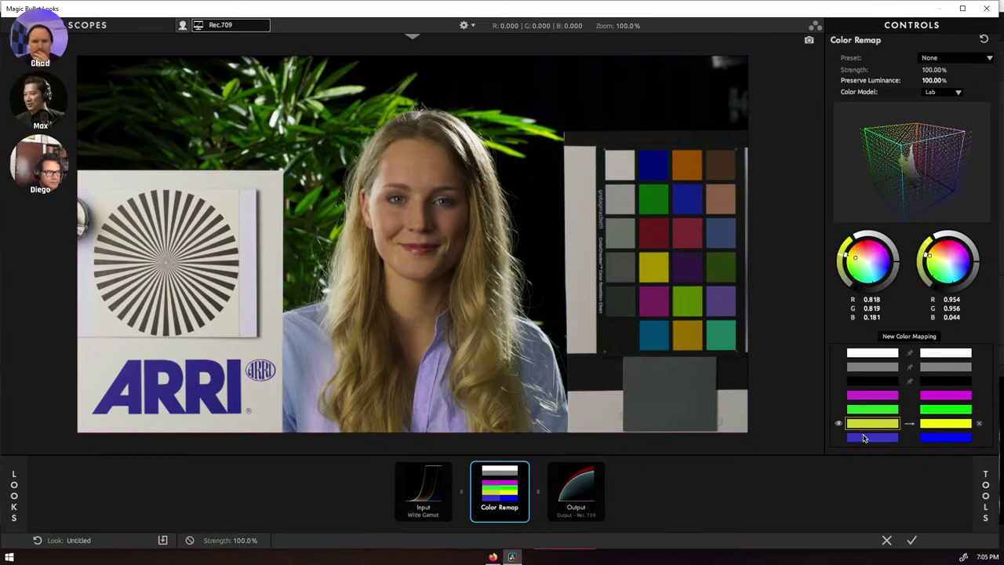
pyautogui.click(863, 438)
pyautogui.click(871, 399)
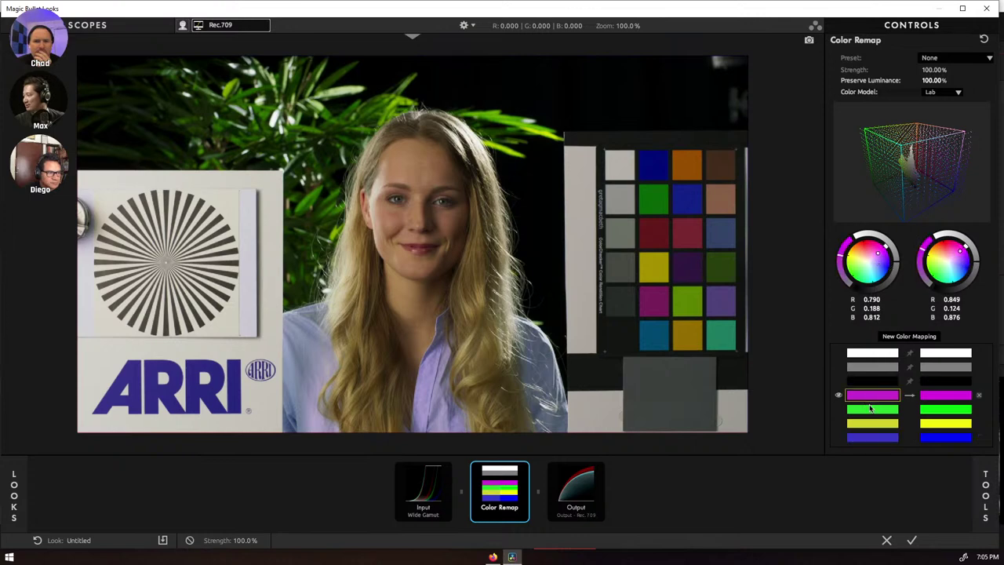
pyautogui.click(869, 408)
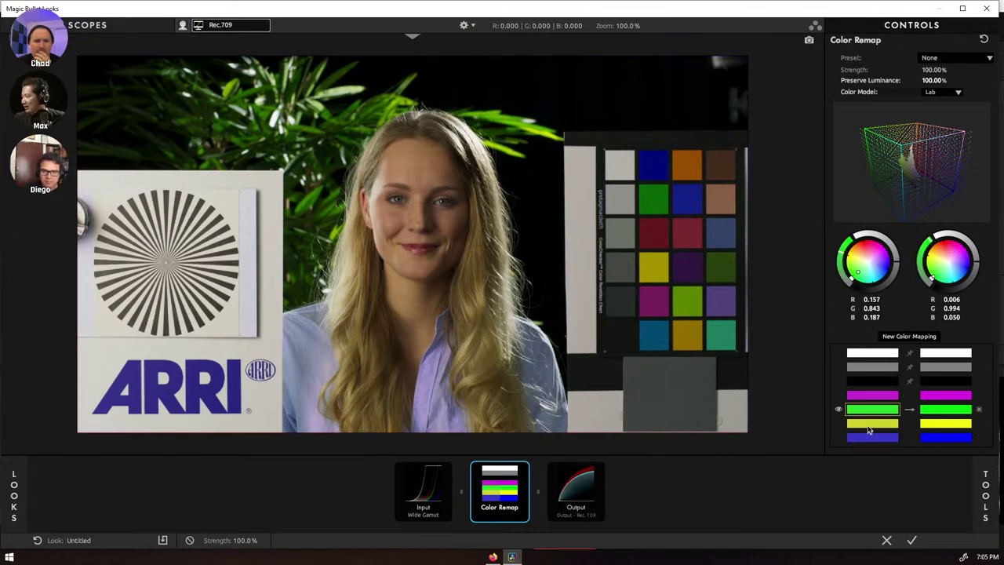
pyautogui.click(870, 425)
pyautogui.click(869, 442)
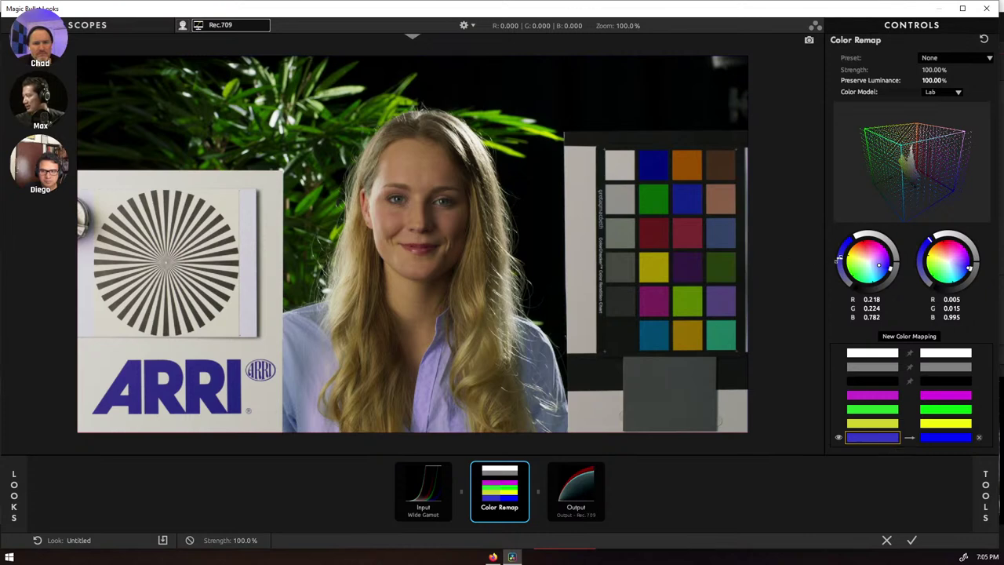
# - Fine-tune the blue mapping's source colour to R 0.248, G 0.253, B 0.752
pyautogui.moveTo(879, 266); pyautogui.dragTo(876, 264)
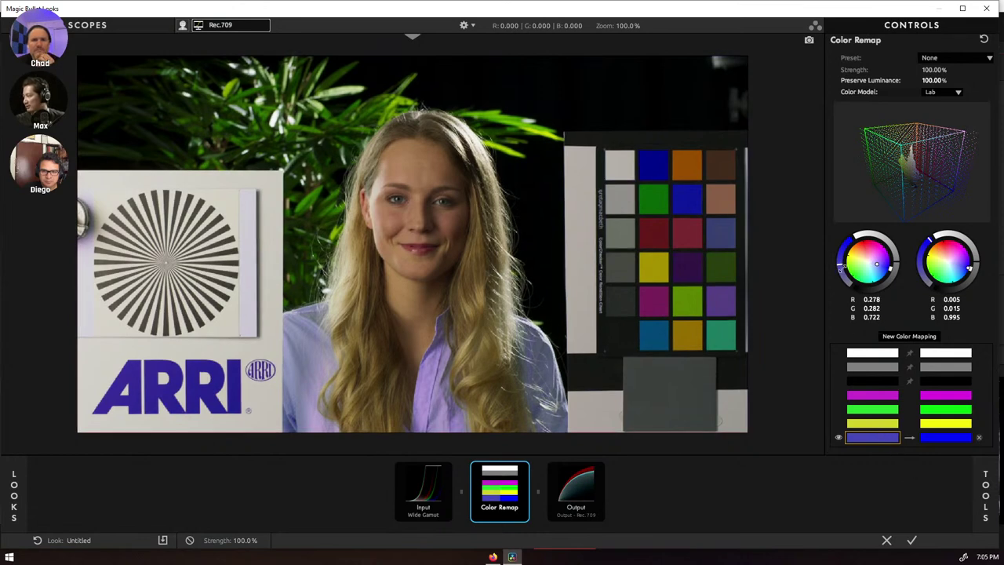
pyautogui.moveTo(877, 264); pyautogui.dragTo(878, 265)
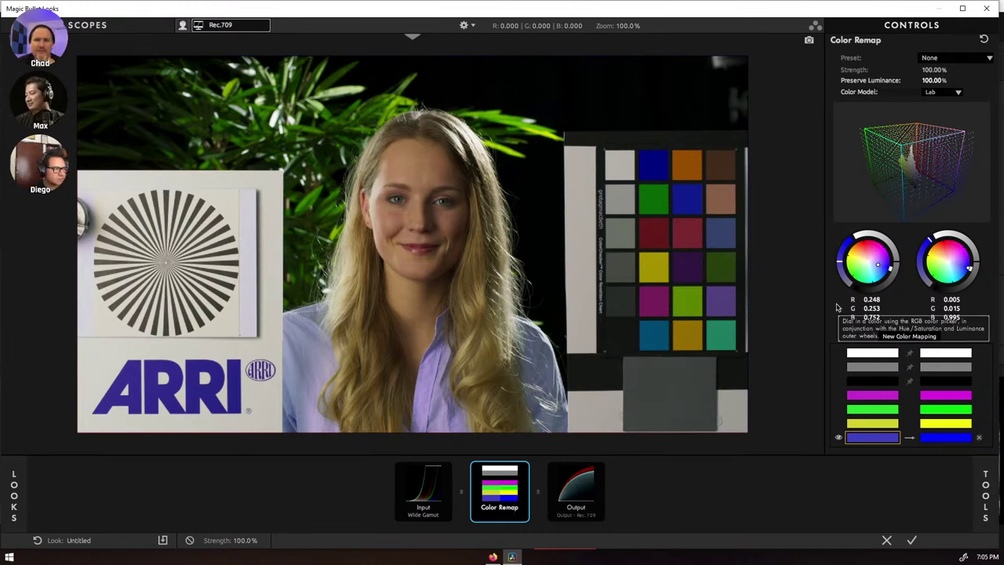
# - Apply the look, compare the Looks node off and on, re-enable node 02, and hide Effects
pyautogui.click(911, 539)
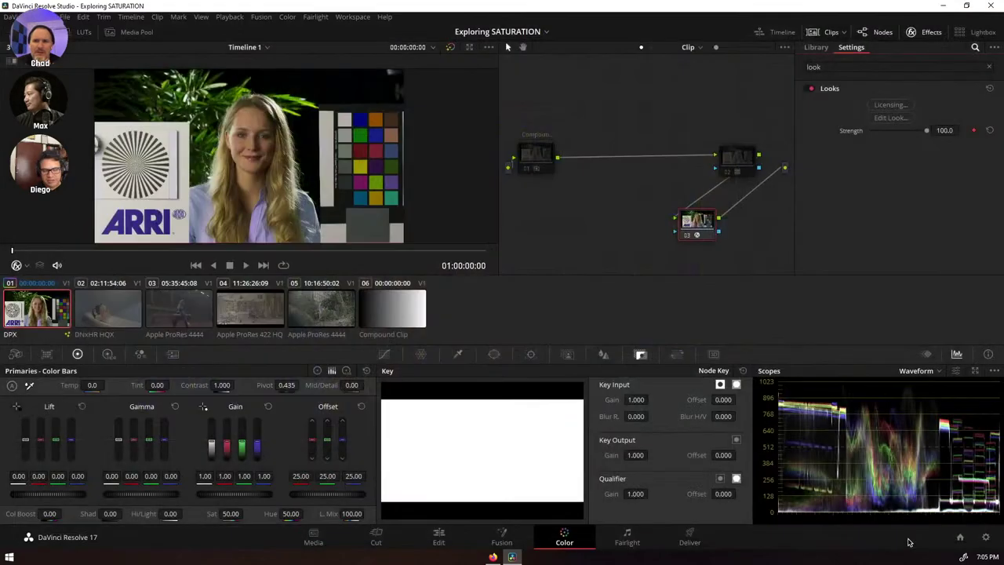
pyautogui.click(686, 235)
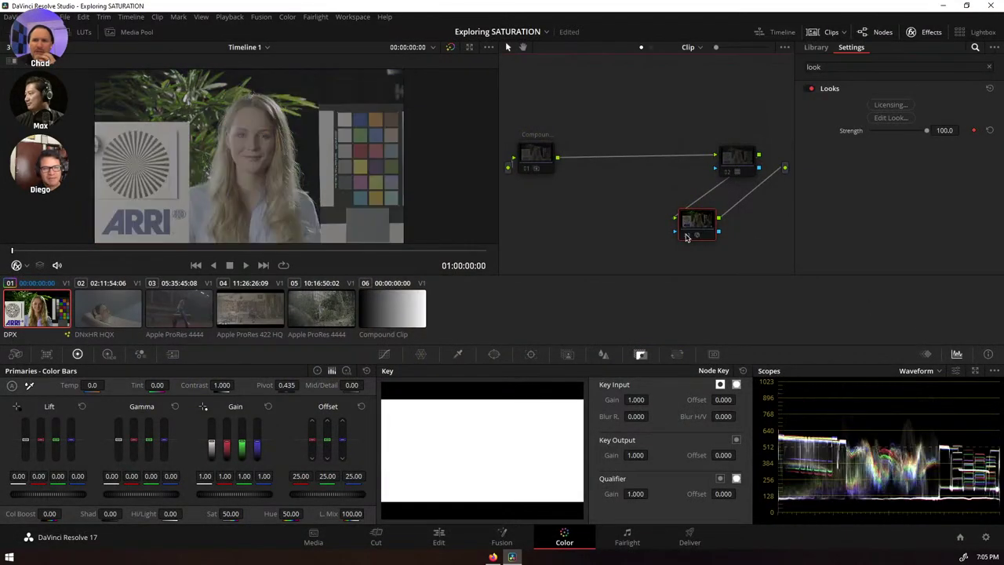
pyautogui.click(687, 236)
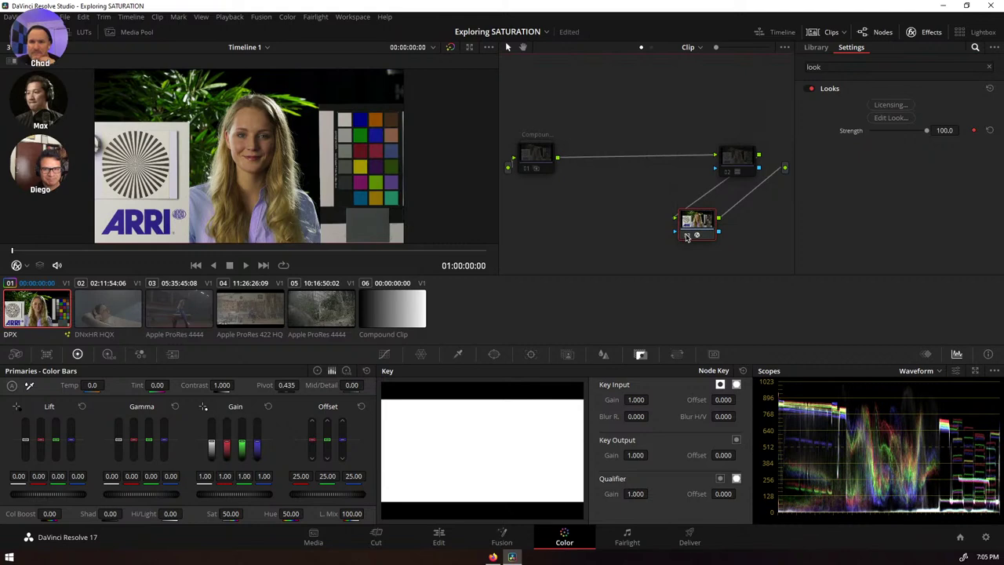
pyautogui.click(686, 236)
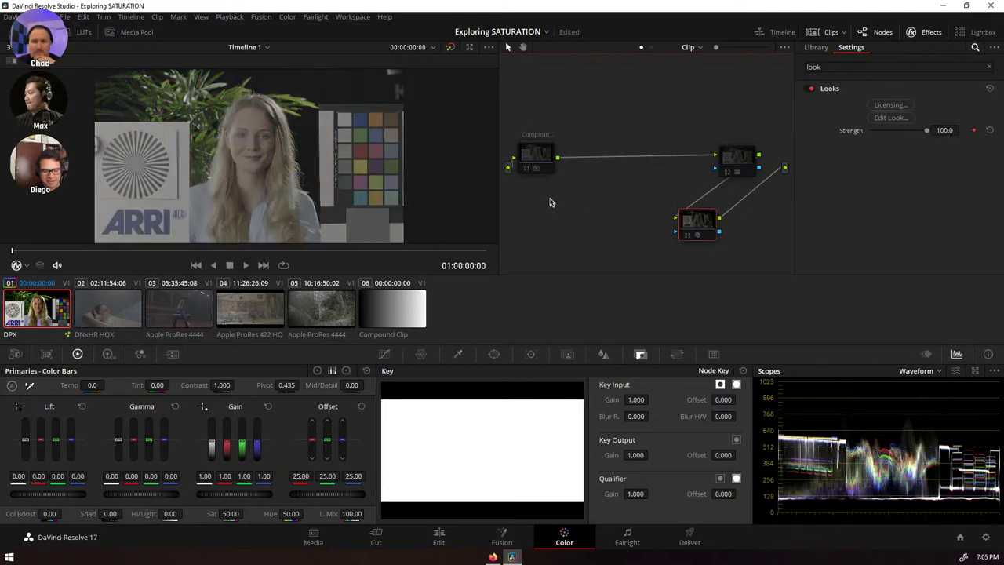
pyautogui.click(727, 172)
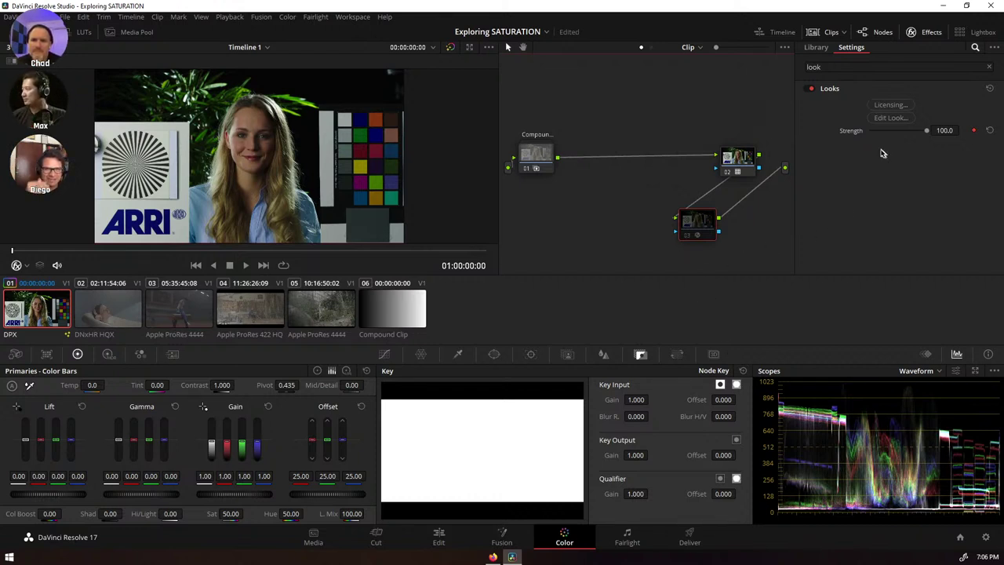
pyautogui.click(925, 38)
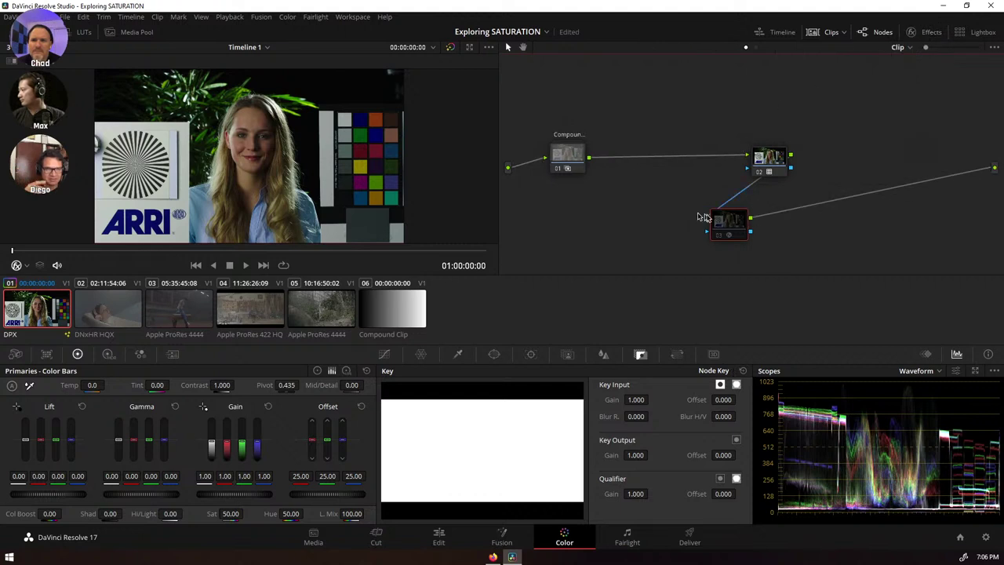
# - Delete the Looks node 03 and save the project with Ctrl+S
pyautogui.press('Delete')
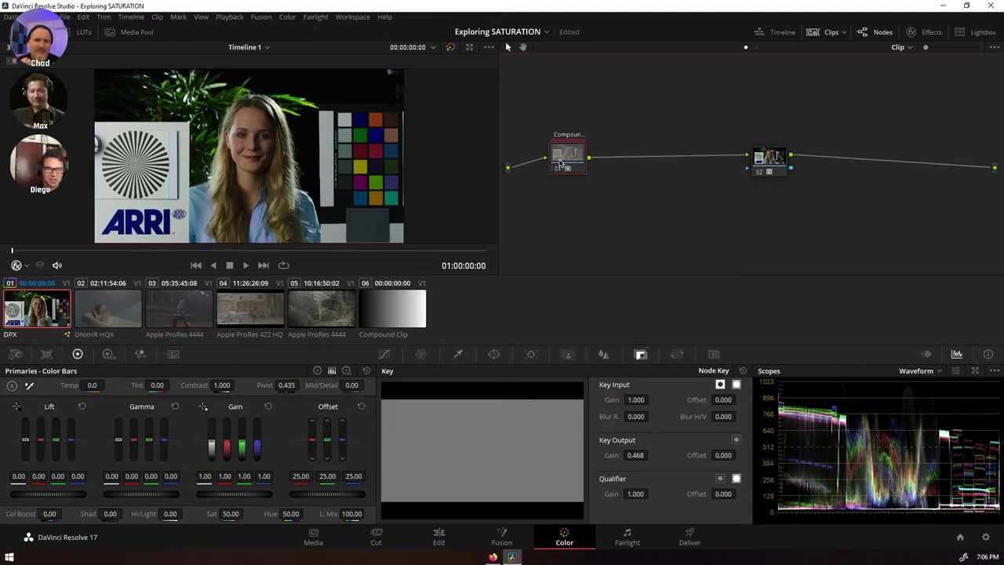
pyautogui.hotkey('ctrl', 's')
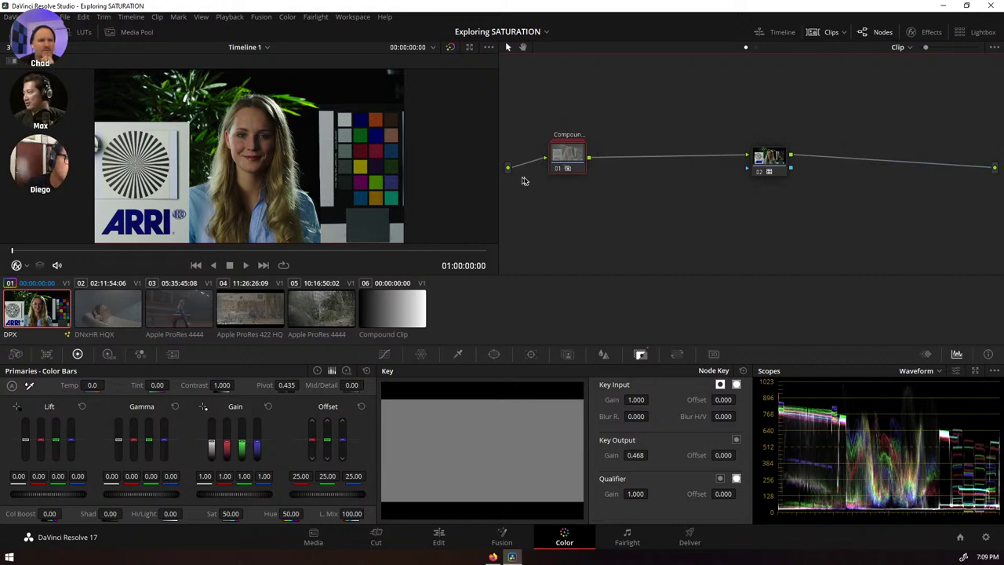
# - Add a serial node after the compound node, place it below, and move the final node right
pyautogui.moveTo(570, 159); pyautogui.dragTo(562, 111)
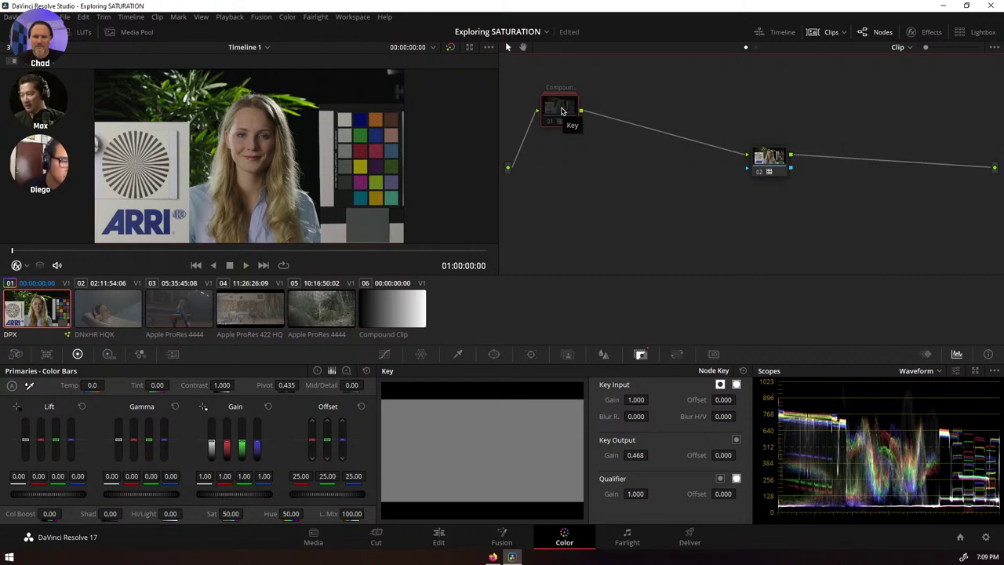
pyautogui.hotkey('alt', 's')
pyautogui.moveTo(610, 113); pyautogui.dragTo(586, 193)
pyautogui.moveTo(778, 160); pyautogui.dragTo(894, 188)
pyautogui.moveTo(591, 196); pyautogui.dragTo(583, 193)
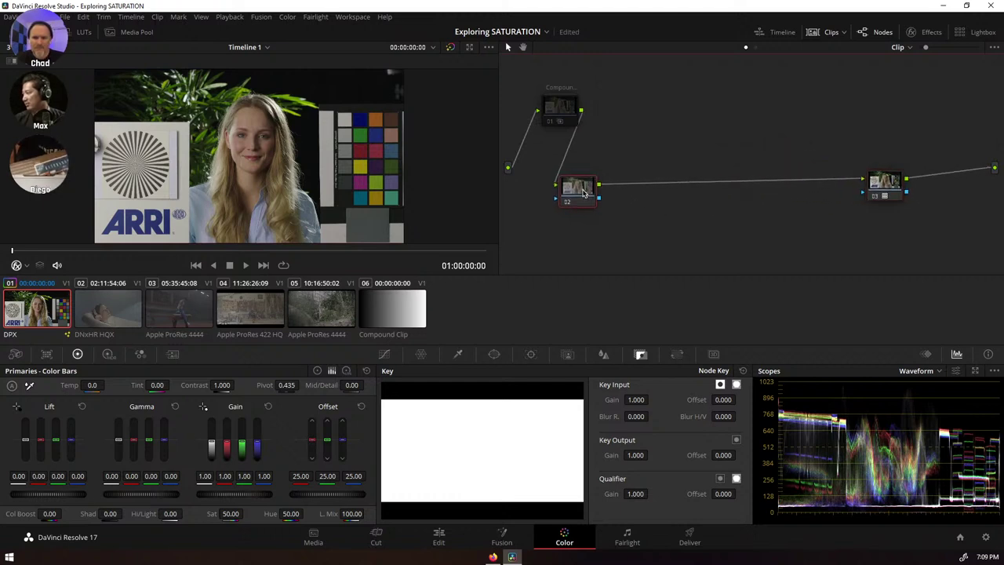
# - Check node 02's context menu without changing anything and nudge node 02 into place
pyautogui.rightClick(585, 190)
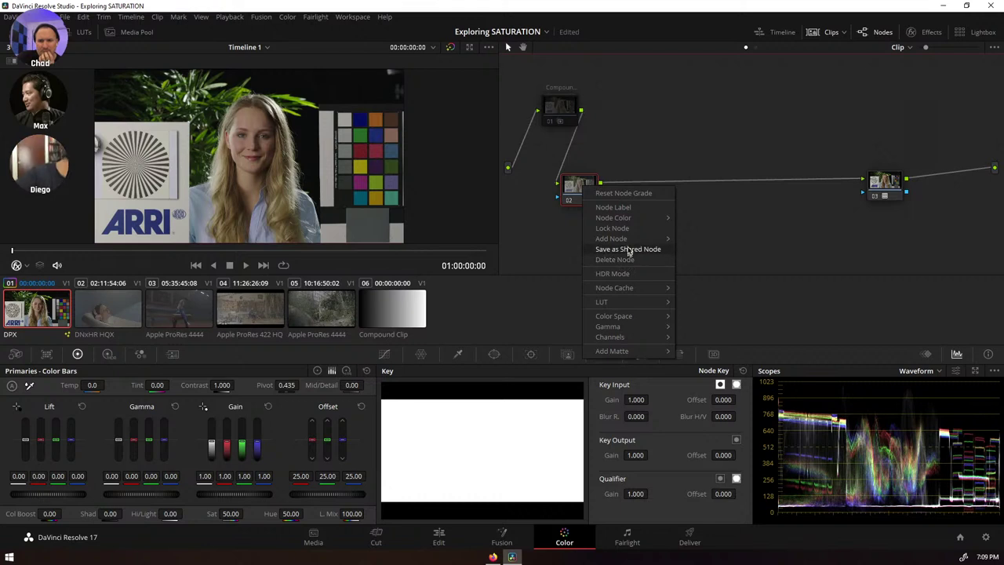
pyautogui.moveTo(631, 287)
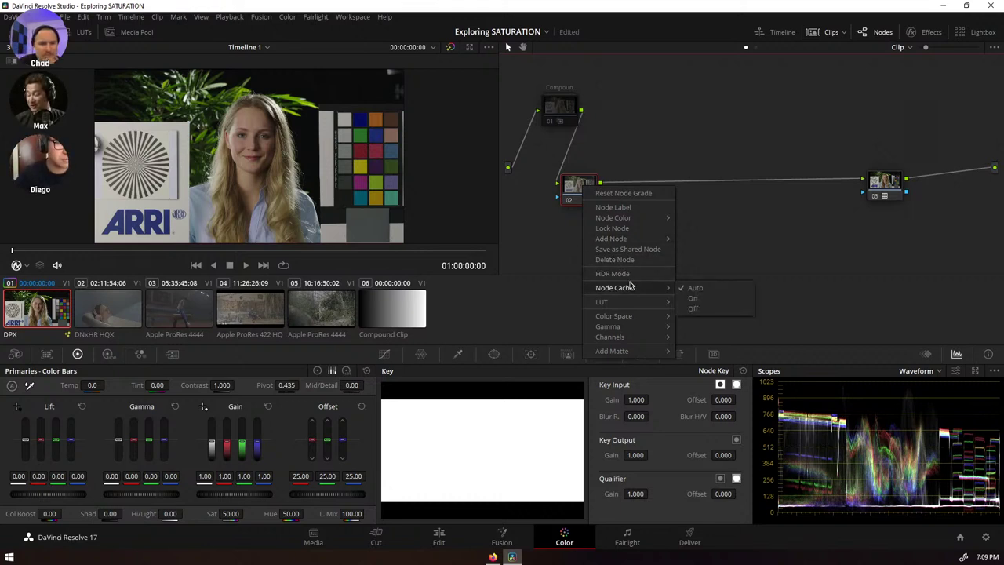
pyautogui.click(734, 242)
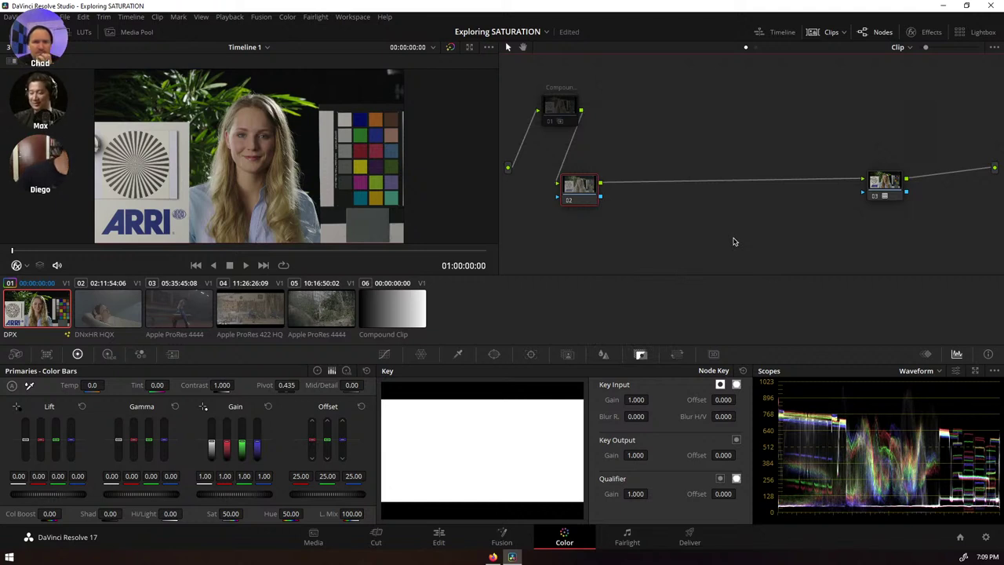
pyautogui.rightClick(568, 186)
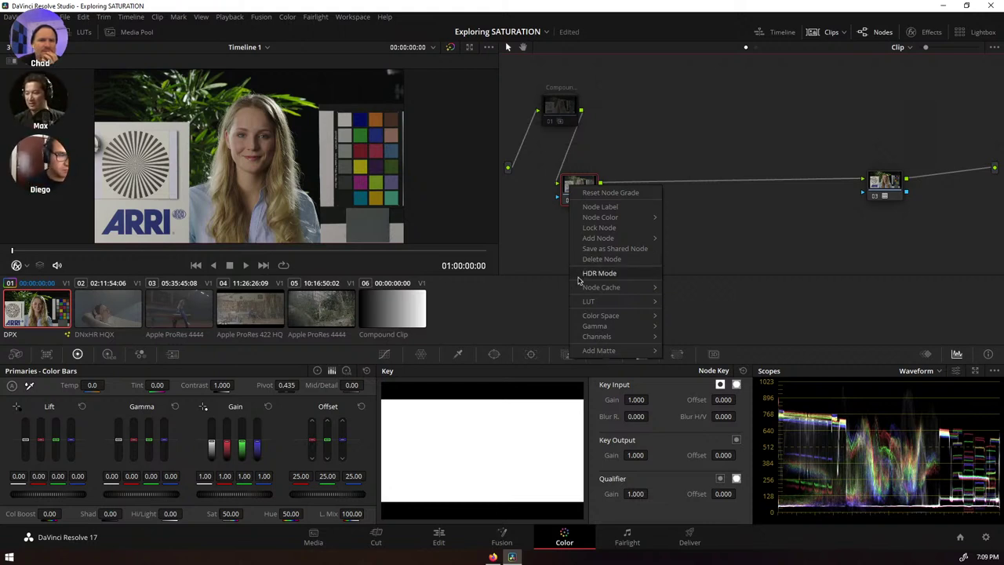
pyautogui.click(723, 209)
pyautogui.moveTo(578, 191); pyautogui.dragTo(582, 186)
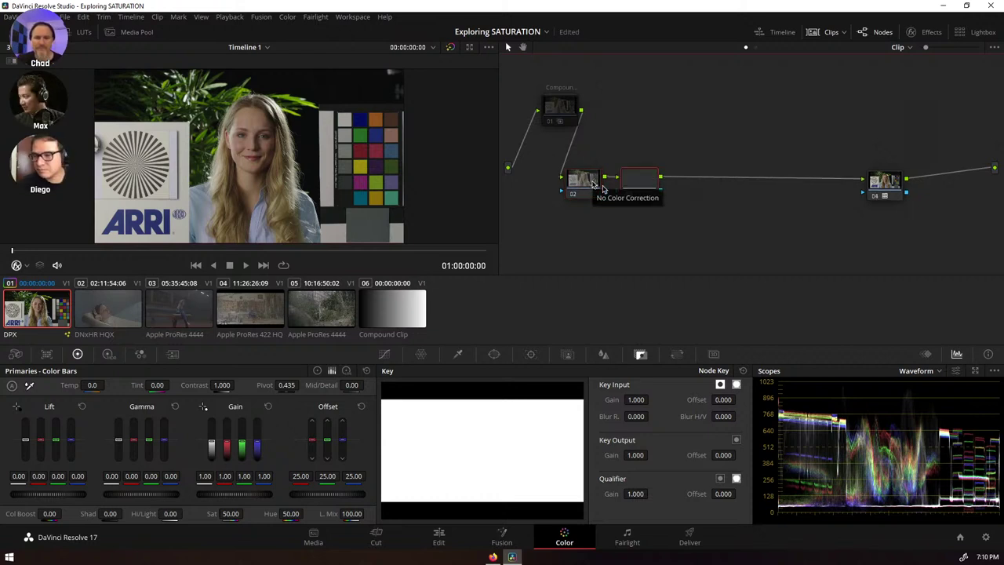
# - Insert another serial node, then set node 02 to the HSL colour space with lum mix 0
pyautogui.hotkey('alt', 's')
pyautogui.click(582, 185)
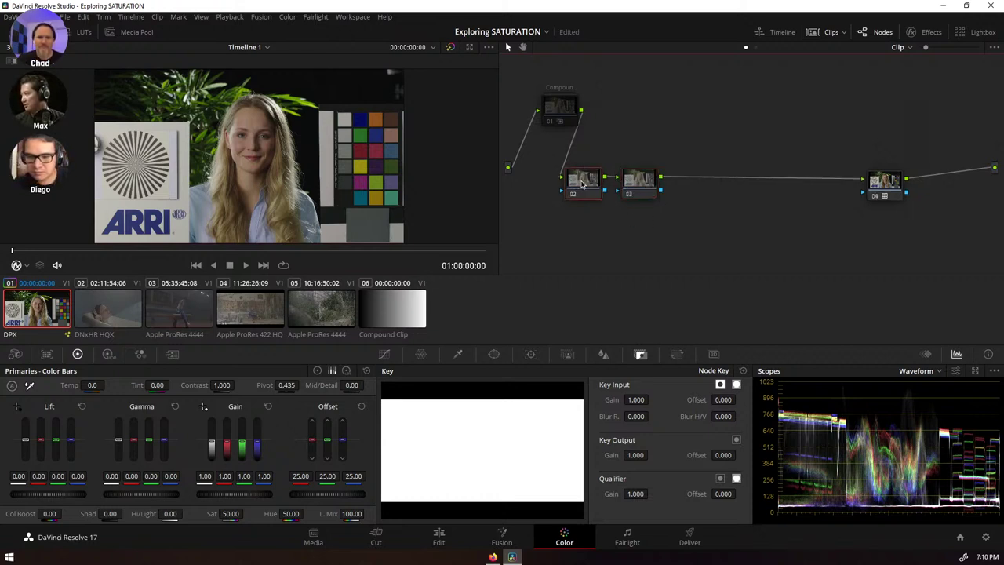
pyautogui.rightClick(584, 184)
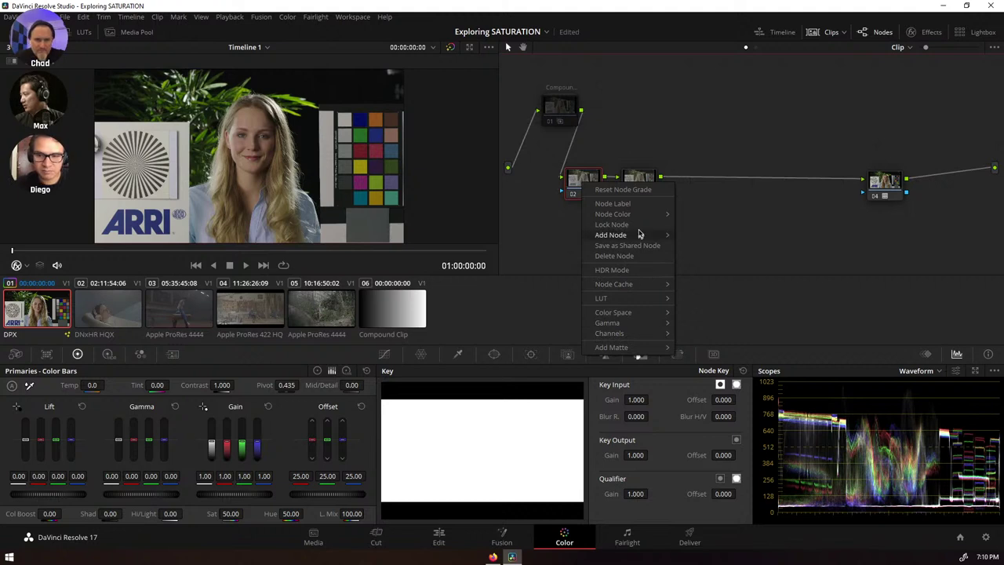
pyautogui.moveTo(648, 313)
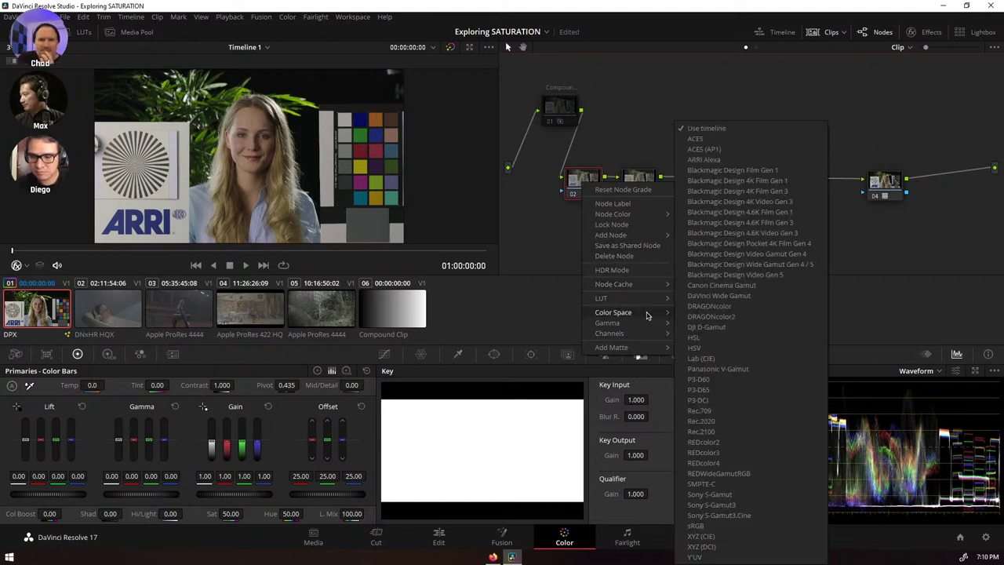
pyautogui.click(719, 349)
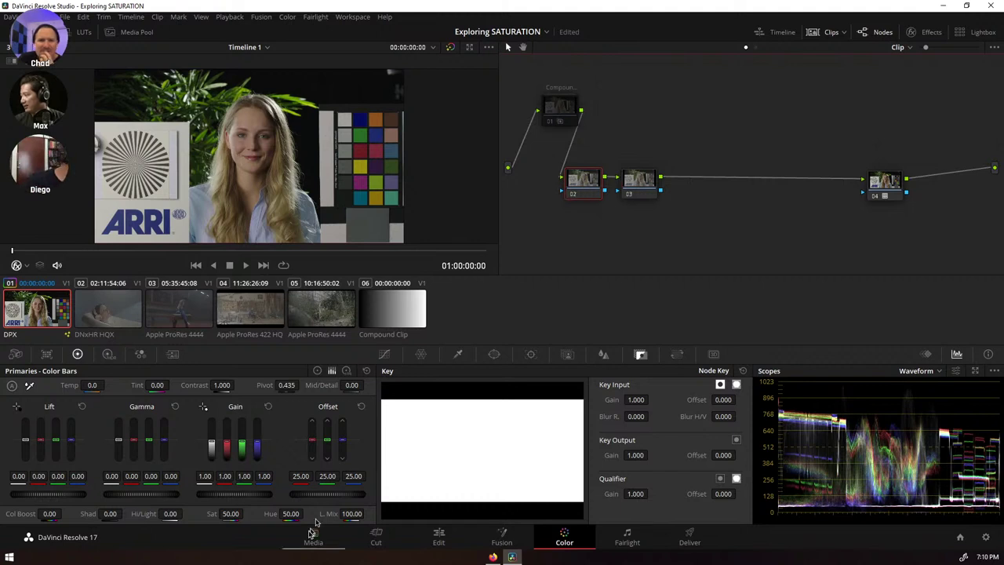
pyautogui.moveTo(352, 514); pyautogui.dragTo(282, 513)
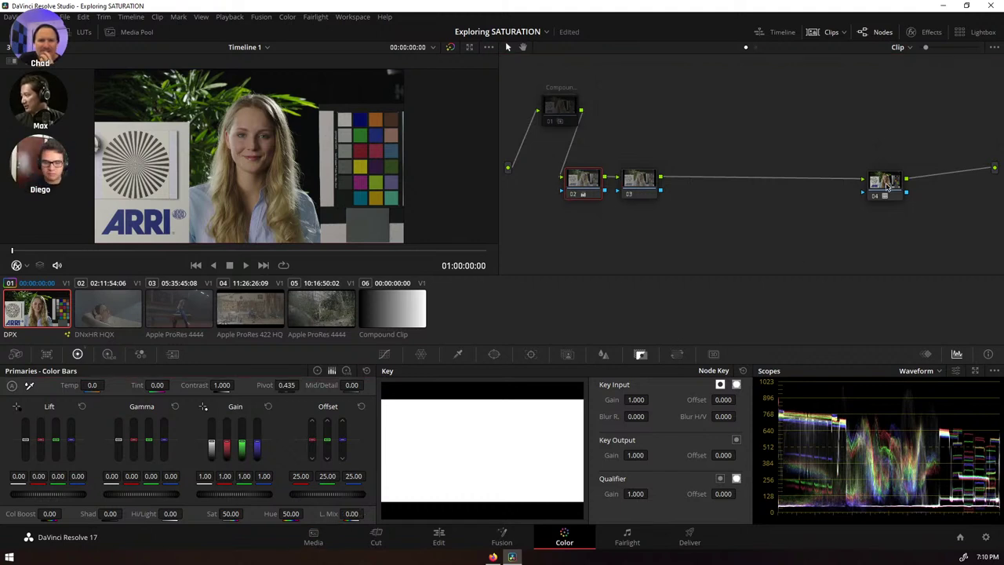
# - Restrict node 02 to Channel 2 only and verify its channel setting
pyautogui.rightClick(592, 186)
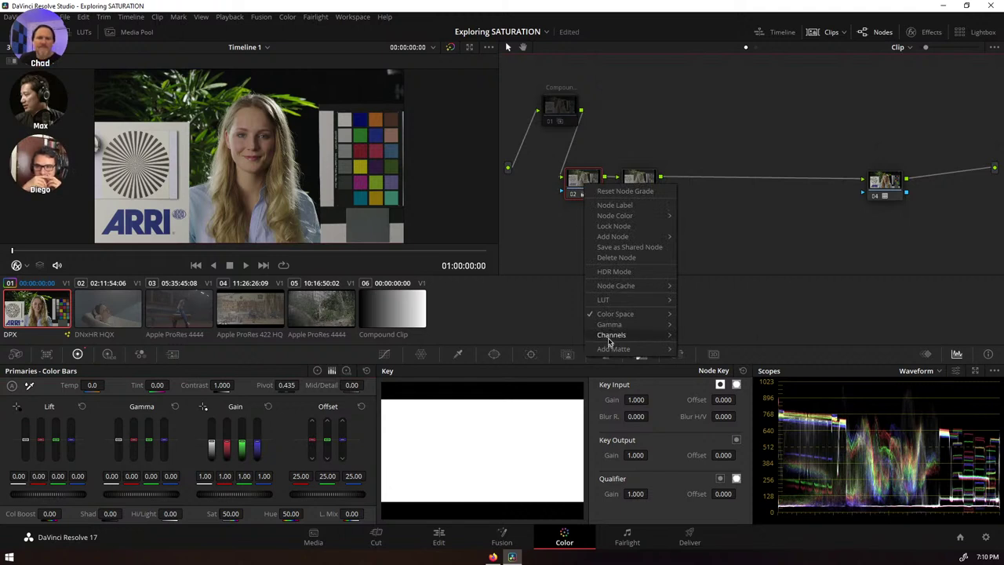
pyautogui.moveTo(611, 336)
pyautogui.click(712, 341)
pyautogui.rightClick(583, 190)
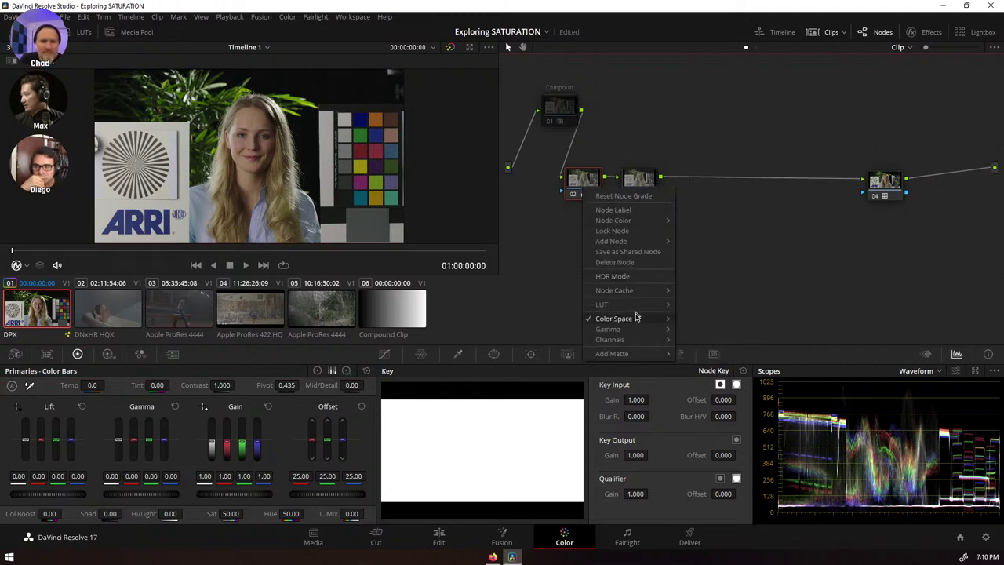
pyautogui.click(685, 358)
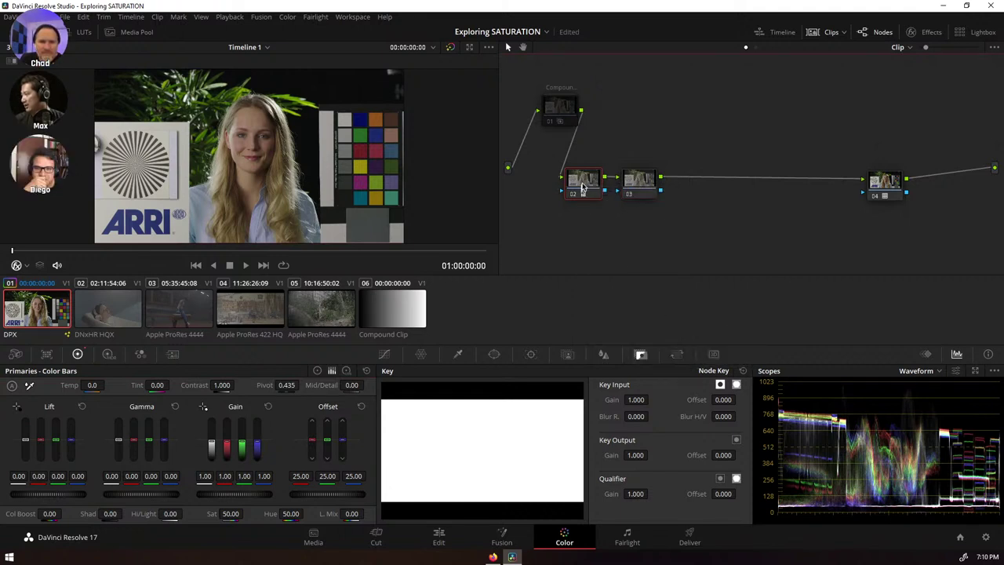
pyautogui.rightClick(583, 187)
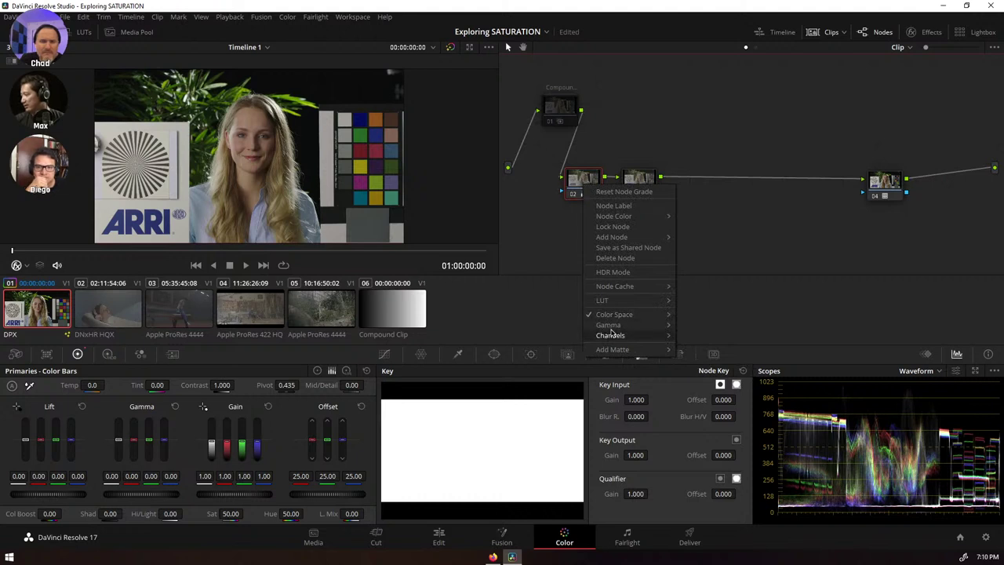
pyautogui.moveTo(616, 338)
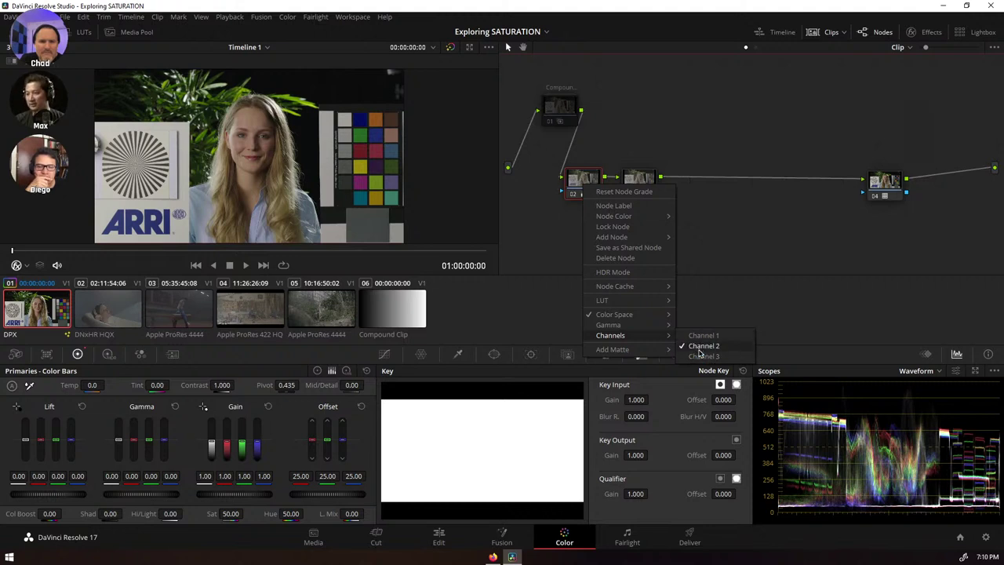
pyautogui.click(712, 273)
pyautogui.click(637, 178)
pyautogui.click(582, 177)
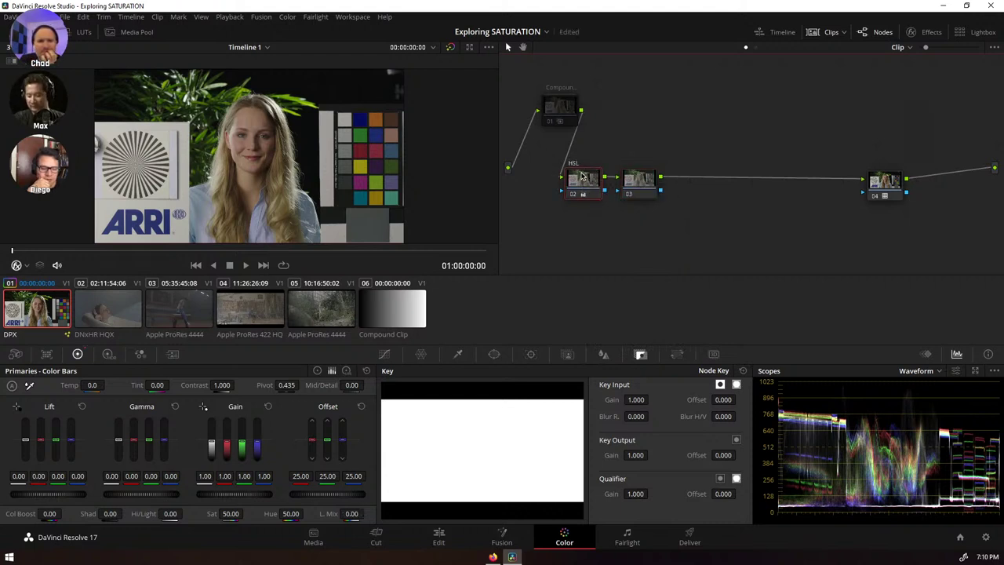
# - Set node 03's colour space to HSV
pyautogui.click(635, 182)
pyautogui.rightClick(636, 182)
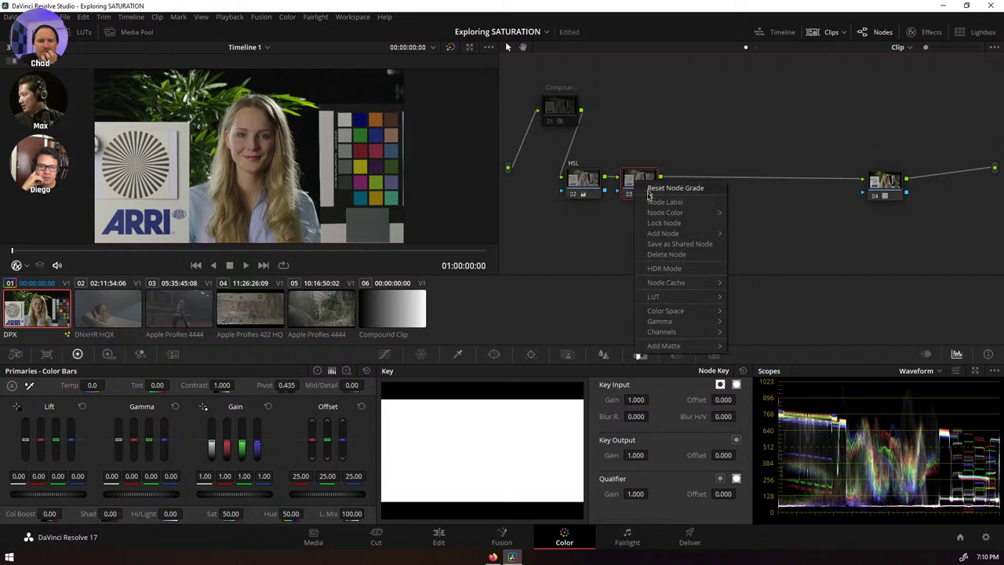
pyautogui.moveTo(675, 314)
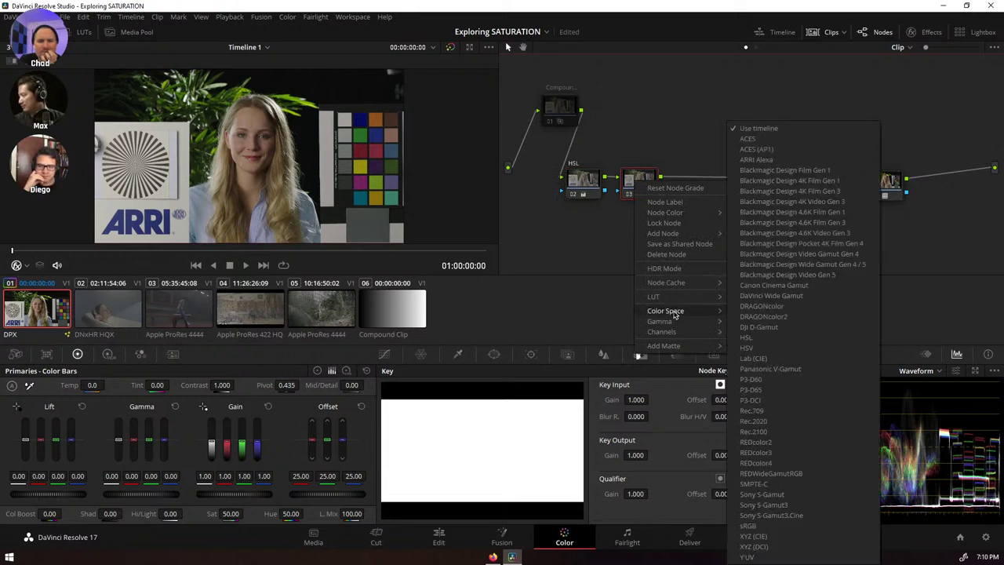
pyautogui.click(767, 350)
# - Restrict node 03 to Channel 2 only and lower its lum mix to 41
pyautogui.rightClick(643, 191)
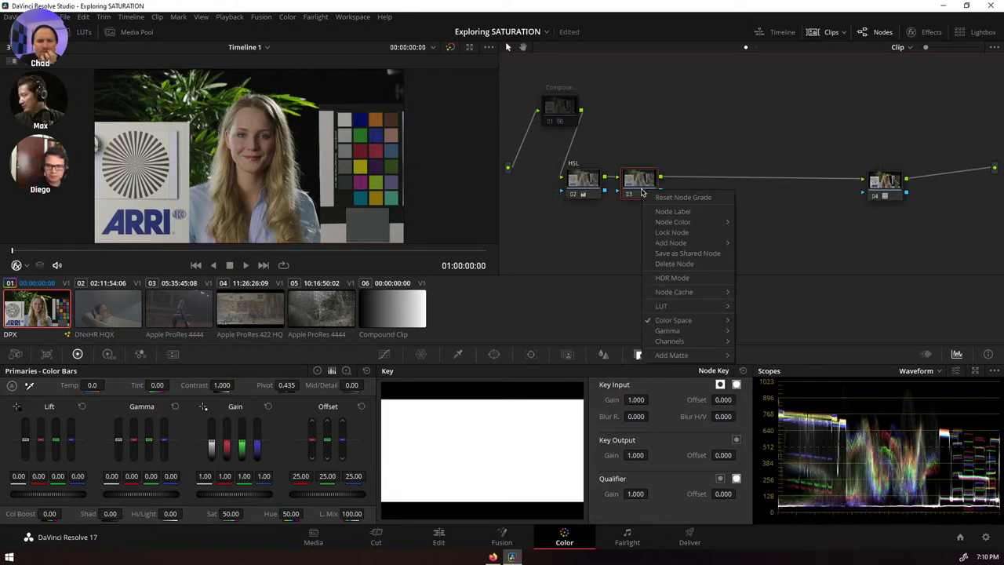
pyautogui.moveTo(693, 343)
pyautogui.click(761, 343)
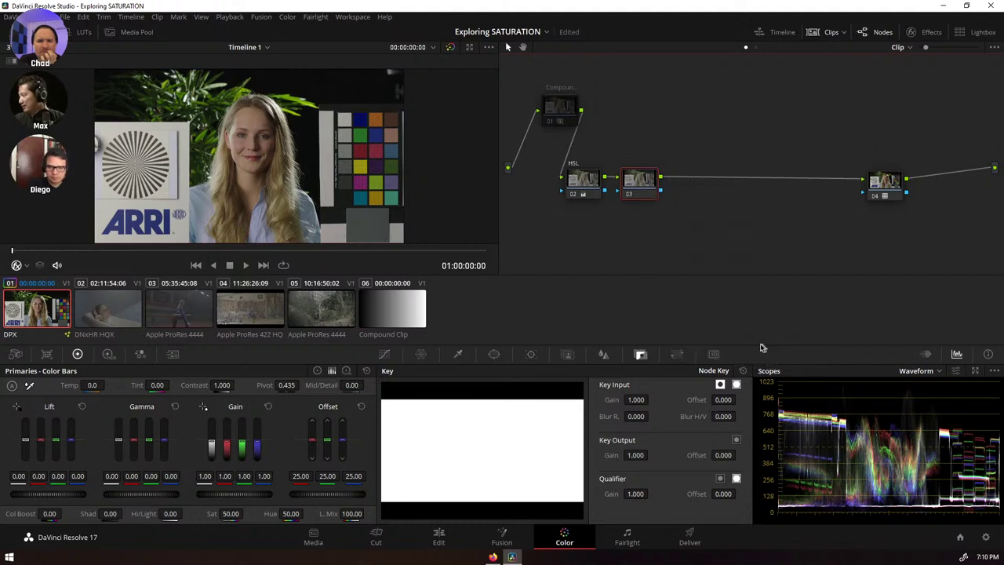
pyautogui.rightClick(643, 190)
pyautogui.moveTo(690, 343)
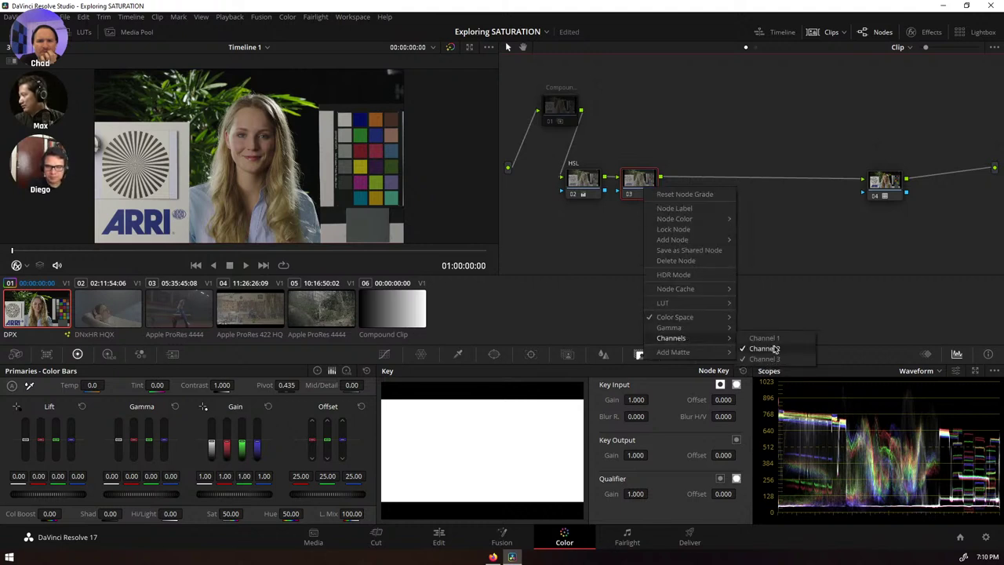
pyautogui.click(774, 359)
pyautogui.moveTo(351, 513); pyautogui.dragTo(367, 514)
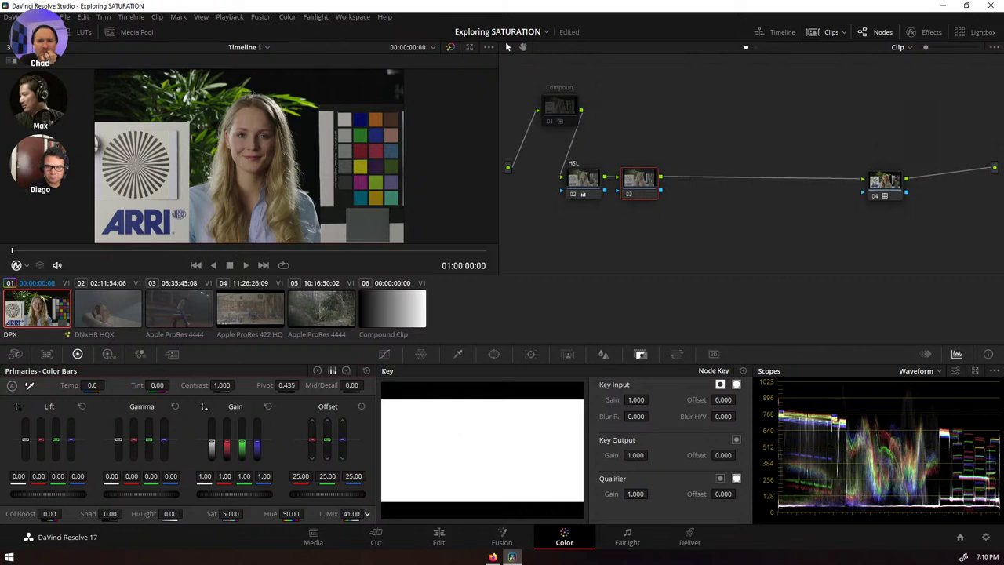
pyautogui.click(679, 186)
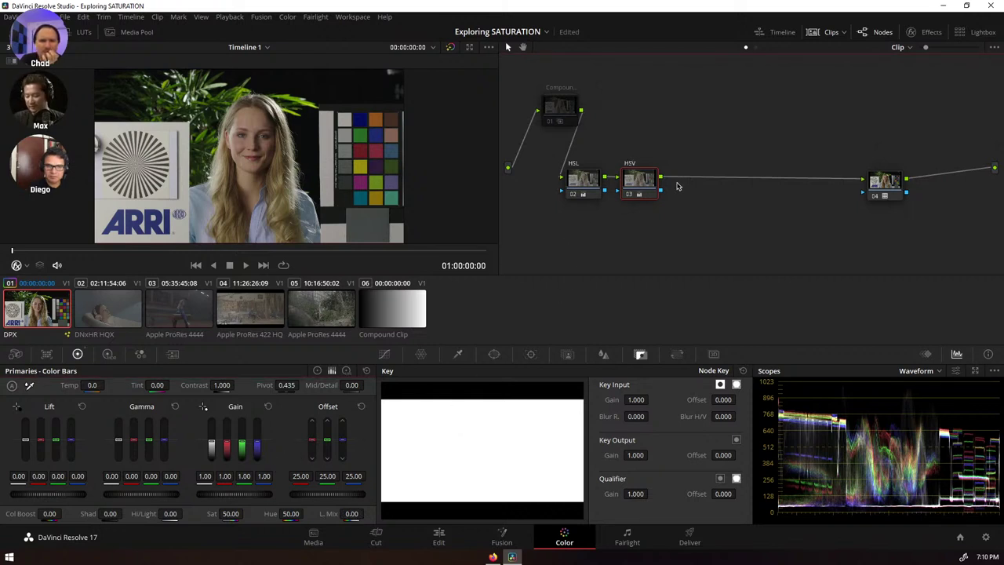
pyautogui.click(573, 186)
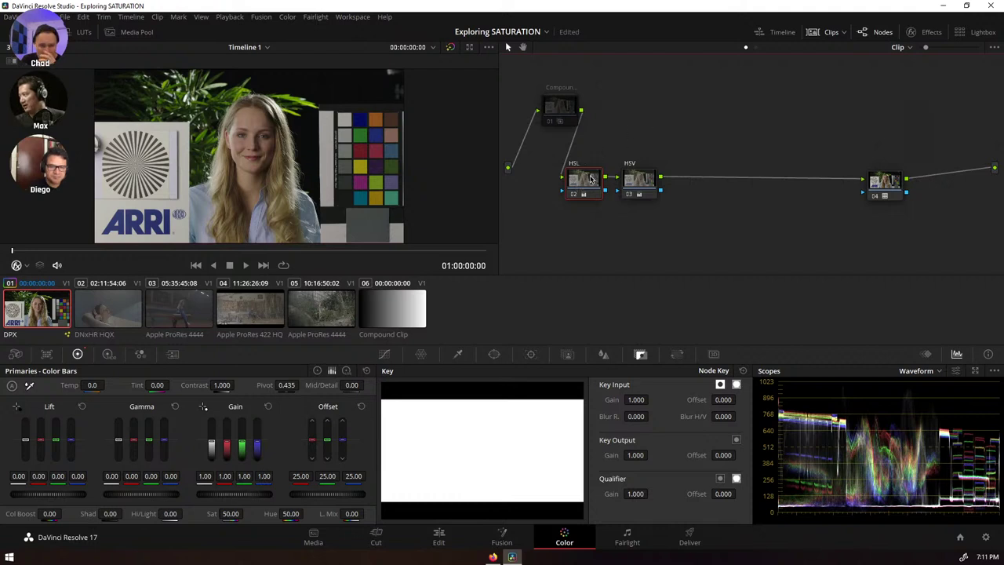
pyautogui.moveTo(264, 495); pyautogui.dragTo(171, 494)
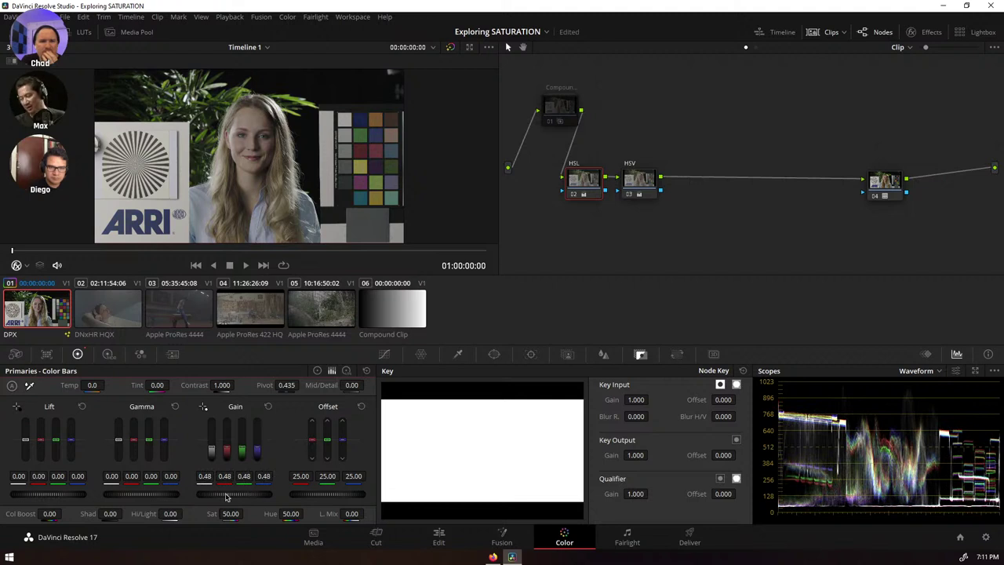
pyautogui.click(639, 179)
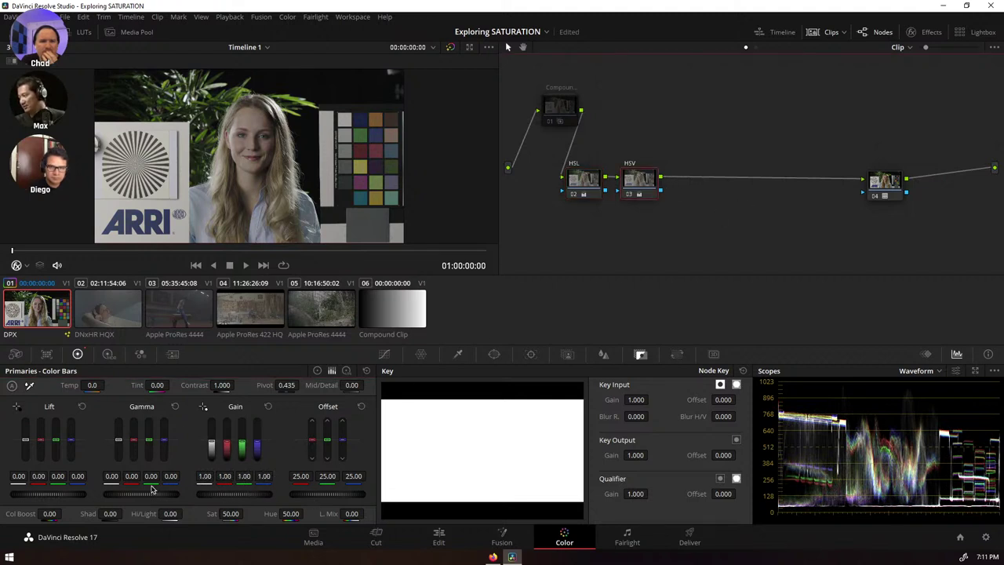
pyautogui.moveTo(213, 497); pyautogui.dragTo(370, 497)
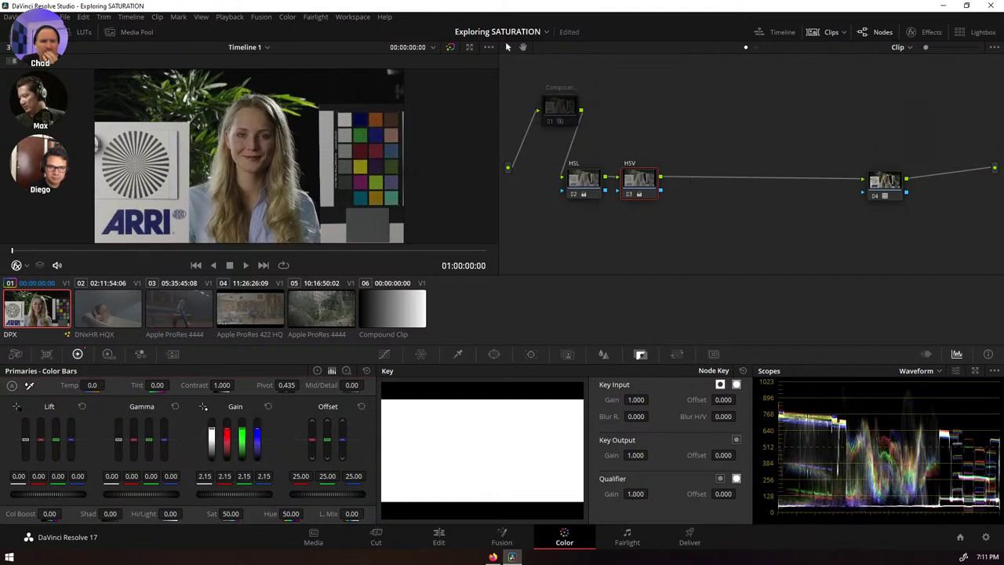
pyautogui.click(575, 161)
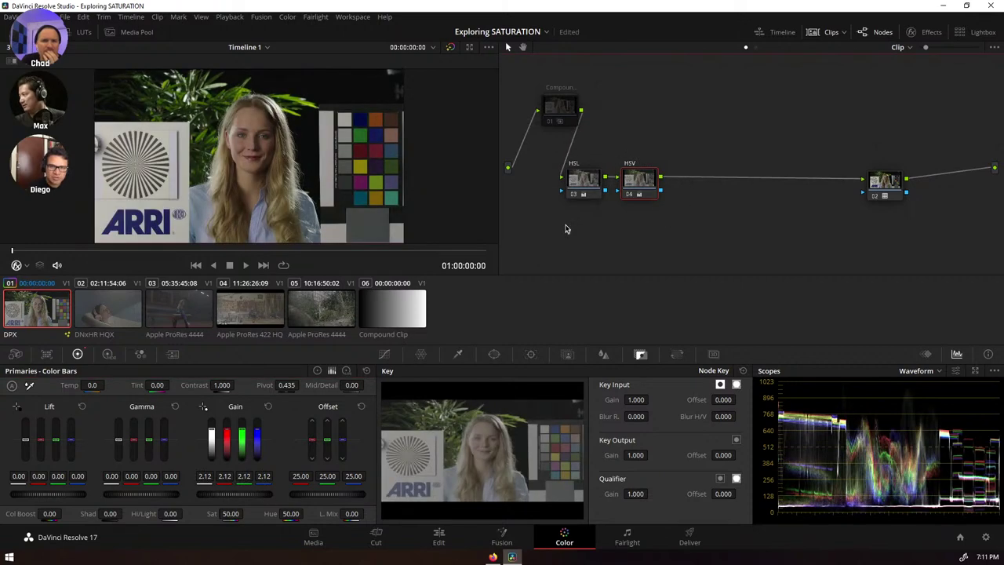
pyautogui.moveTo(565, 224); pyautogui.dragTo(650, 184)
pyautogui.rightClick(650, 184)
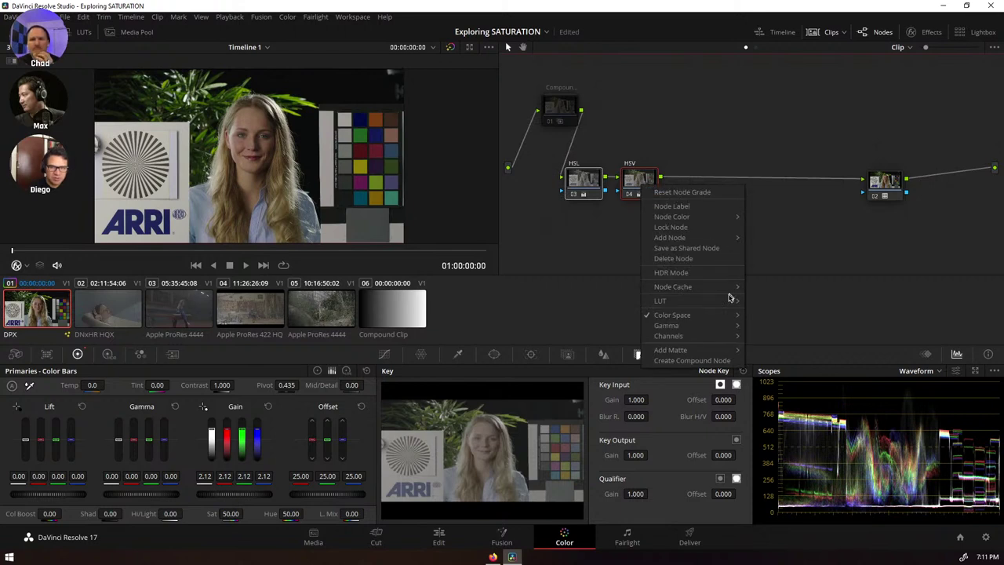
pyautogui.moveTo(728, 354)
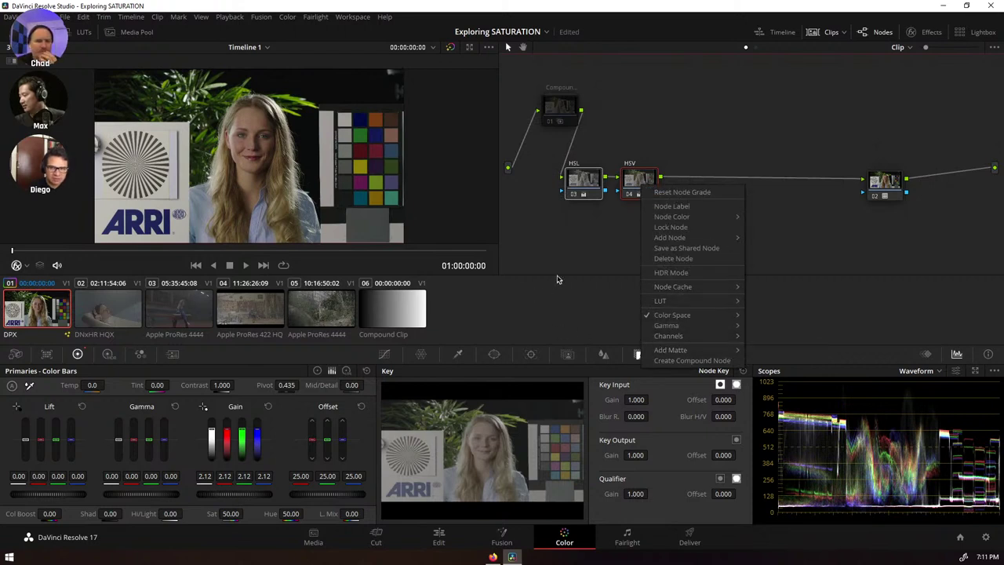
pyautogui.click(549, 330)
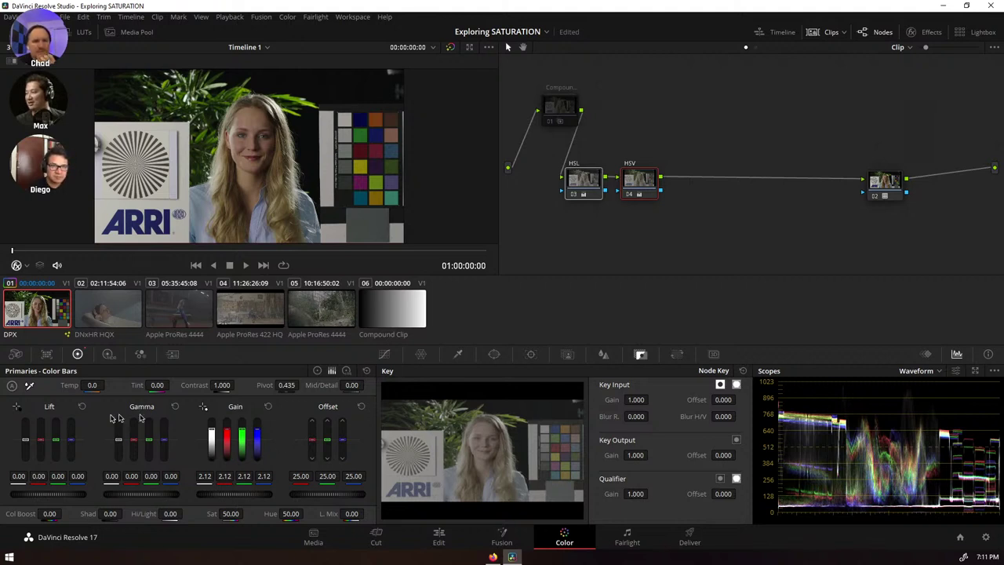
pyautogui.click(593, 200)
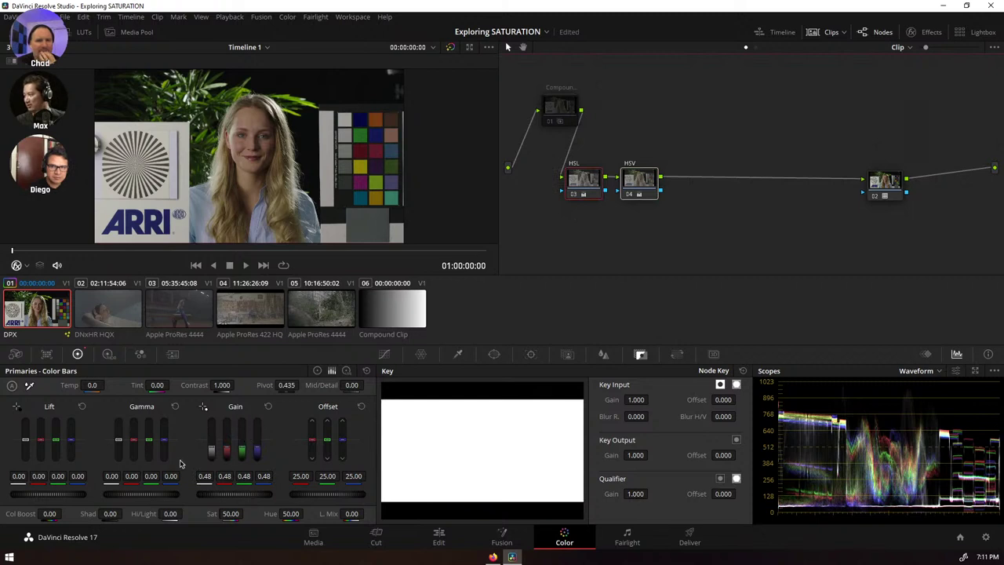
pyautogui.click(620, 196)
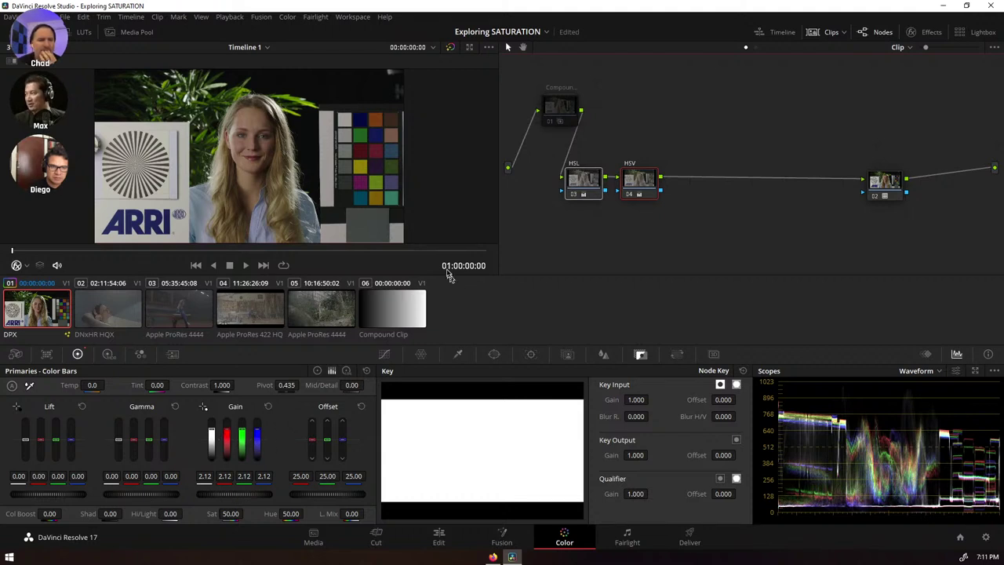
pyautogui.hotkey('shift', ';')
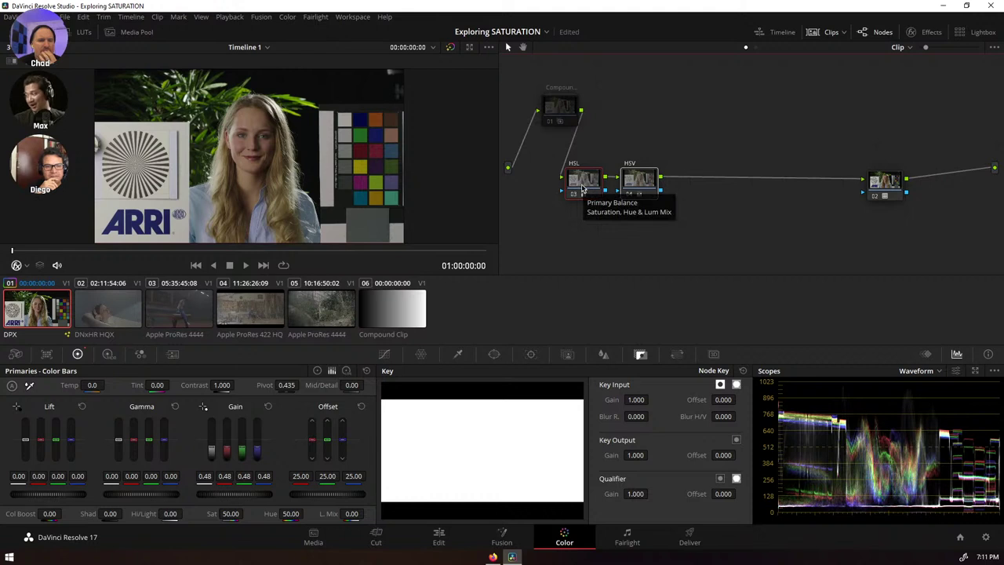
pyautogui.click(622, 173)
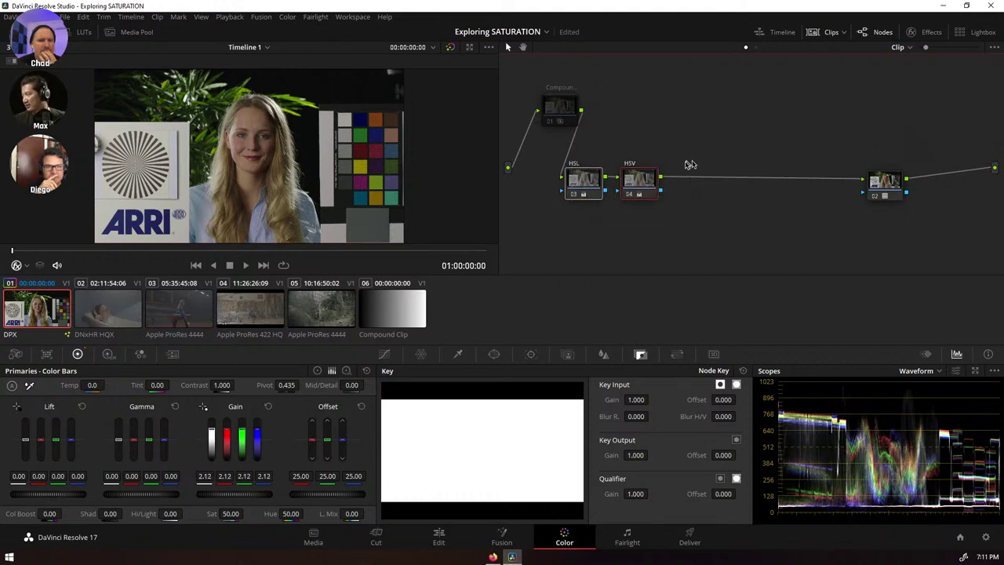
# - Merge the HSL and HSV nodes into a compound node and reposition it in the graph
pyautogui.rightClick(649, 175)
pyautogui.click(698, 349)
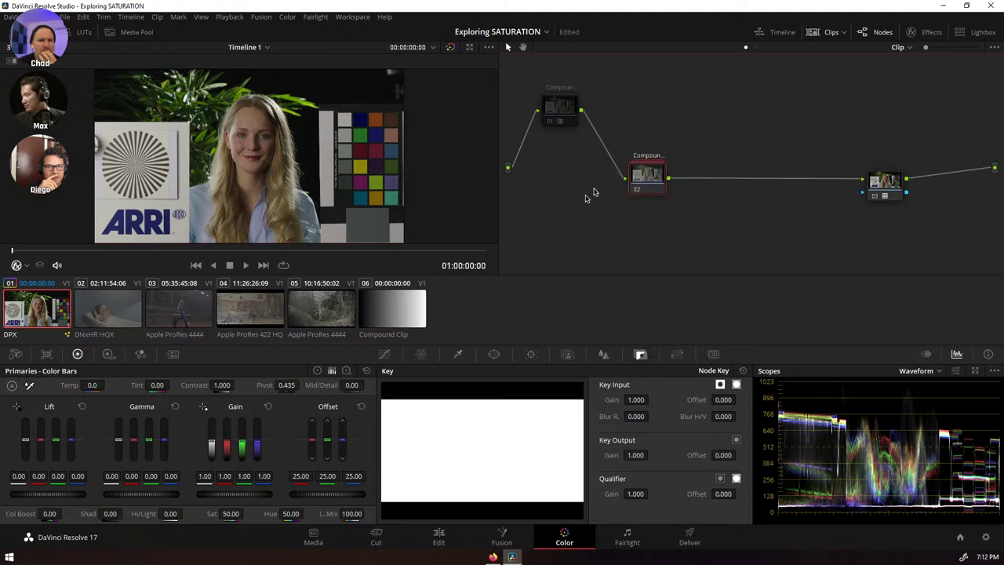
pyautogui.moveTo(647, 179); pyautogui.dragTo(620, 199)
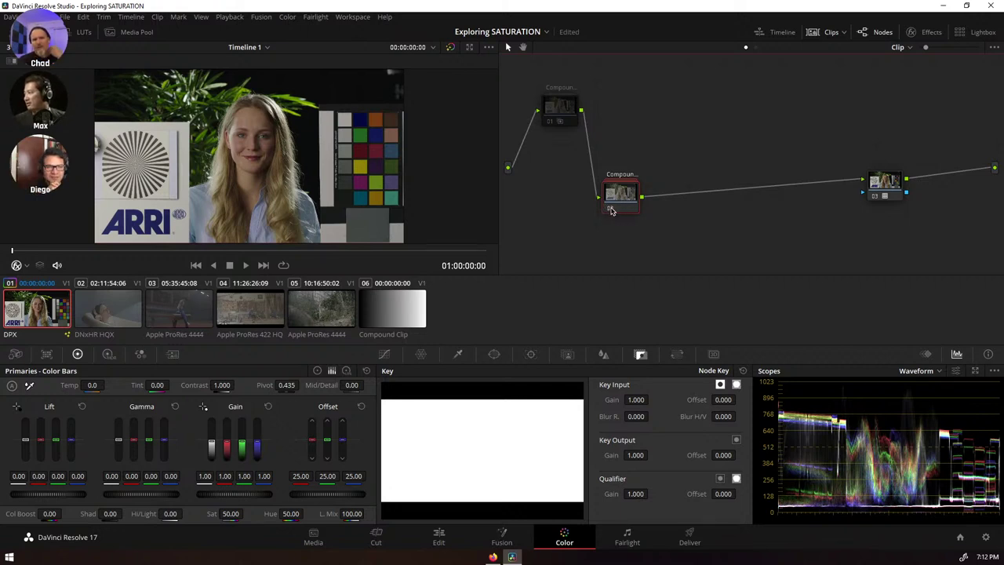
pyautogui.moveTo(616, 200); pyautogui.dragTo(591, 199)
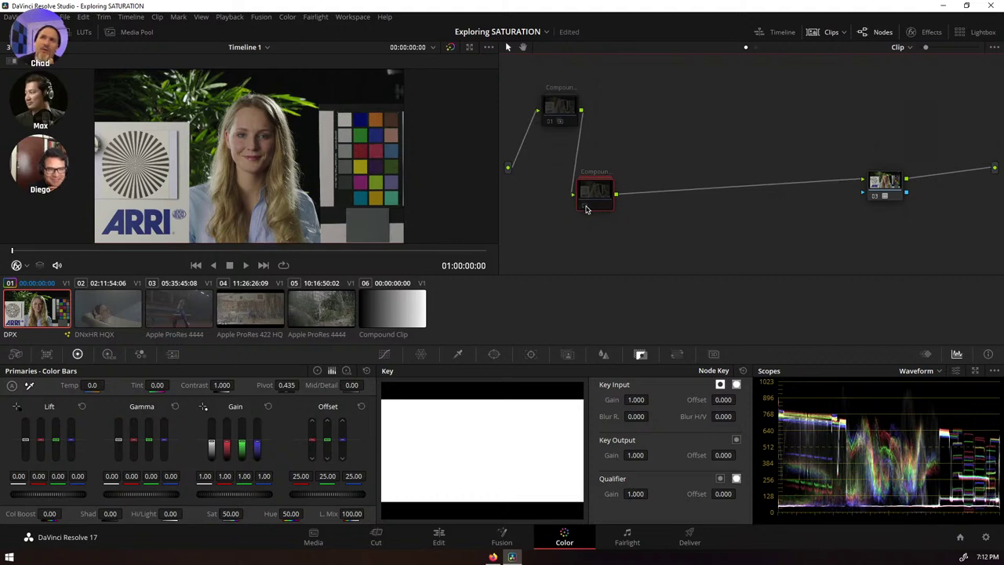
pyautogui.moveTo(588, 203); pyautogui.dragTo(673, 196)
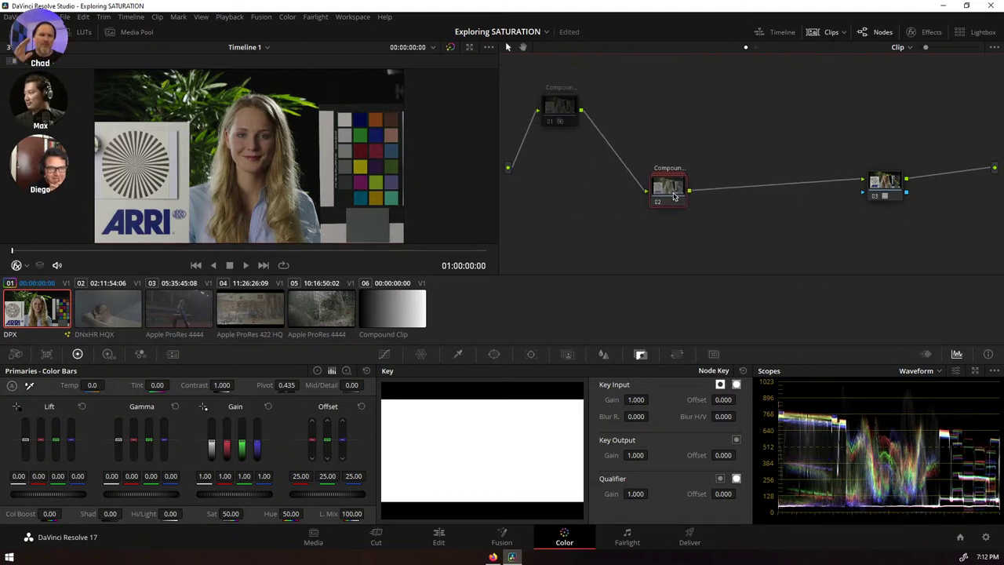
# - Switch scopes to the vectorscope, compare the compound node bypassed, and add a node before it
pyautogui.click(924, 371)
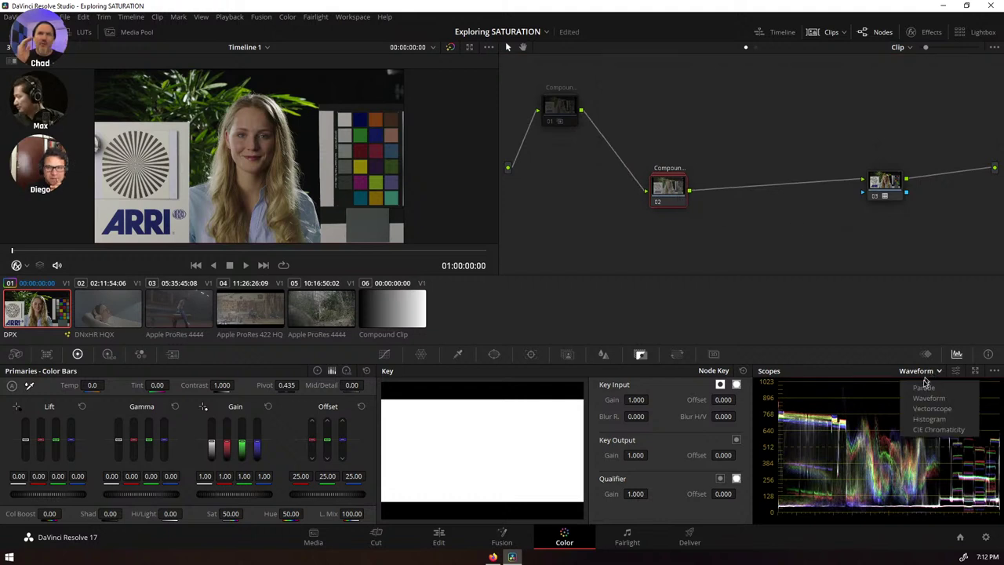
pyautogui.click(930, 409)
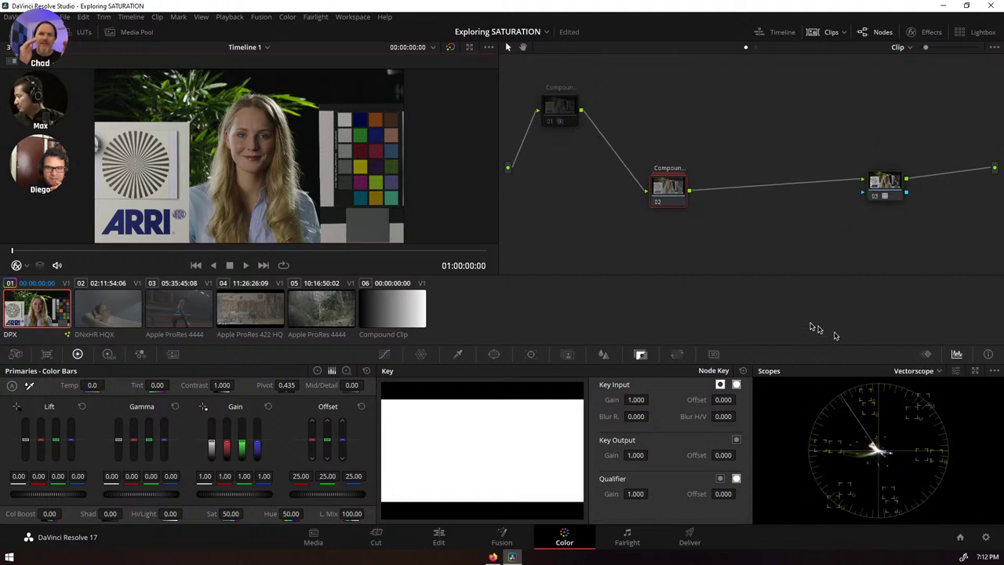
pyautogui.click(659, 203)
pyautogui.click(659, 202)
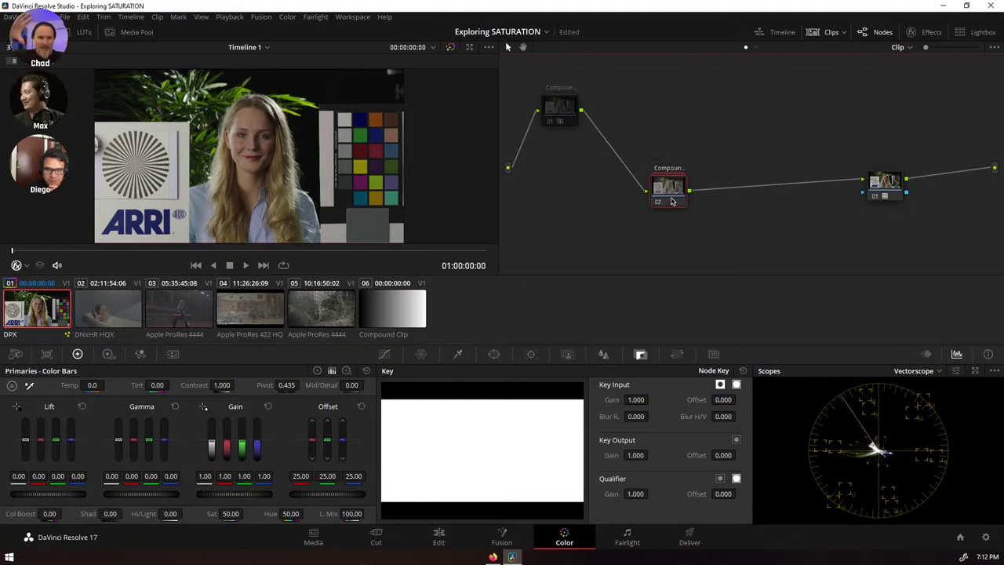
pyautogui.moveTo(672, 201); pyautogui.dragTo(673, 199)
pyautogui.hotkey('shift', 's')
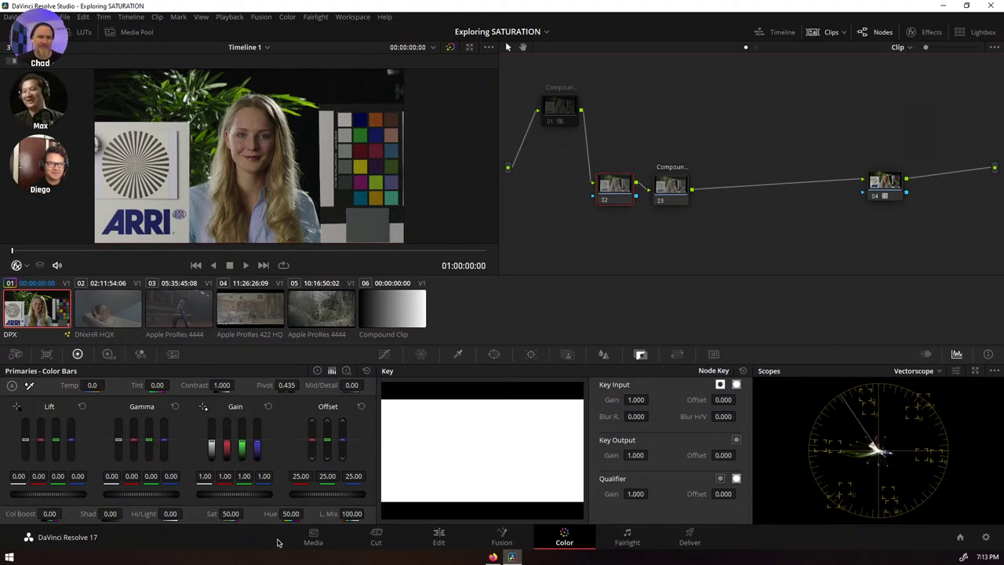
pyautogui.click(659, 197)
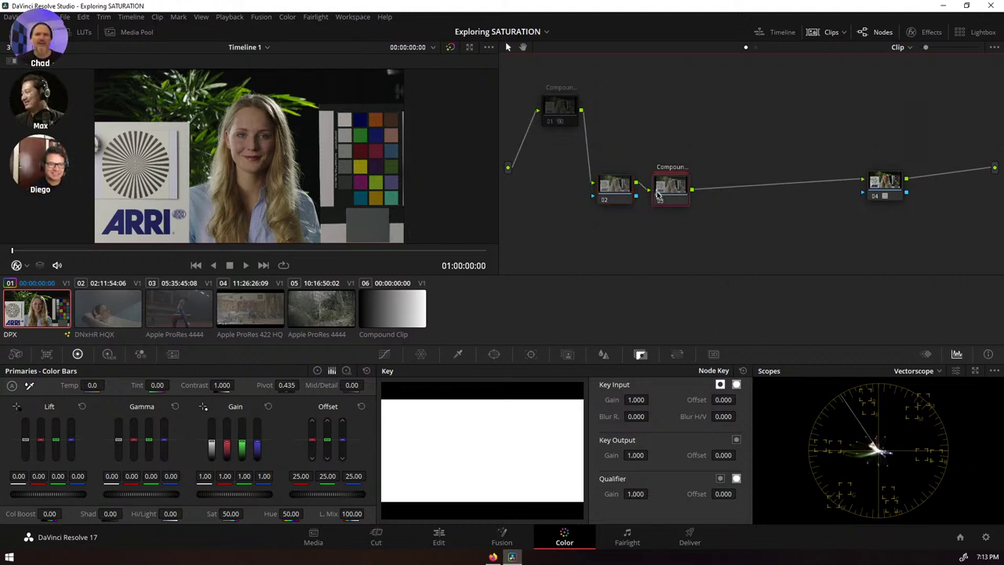
pyautogui.click(661, 201)
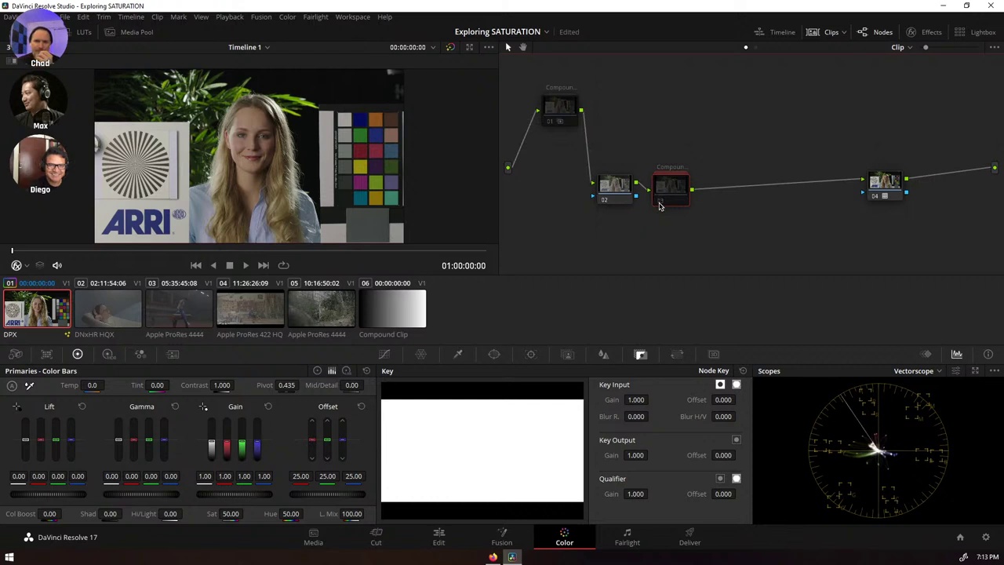
pyautogui.click(660, 202)
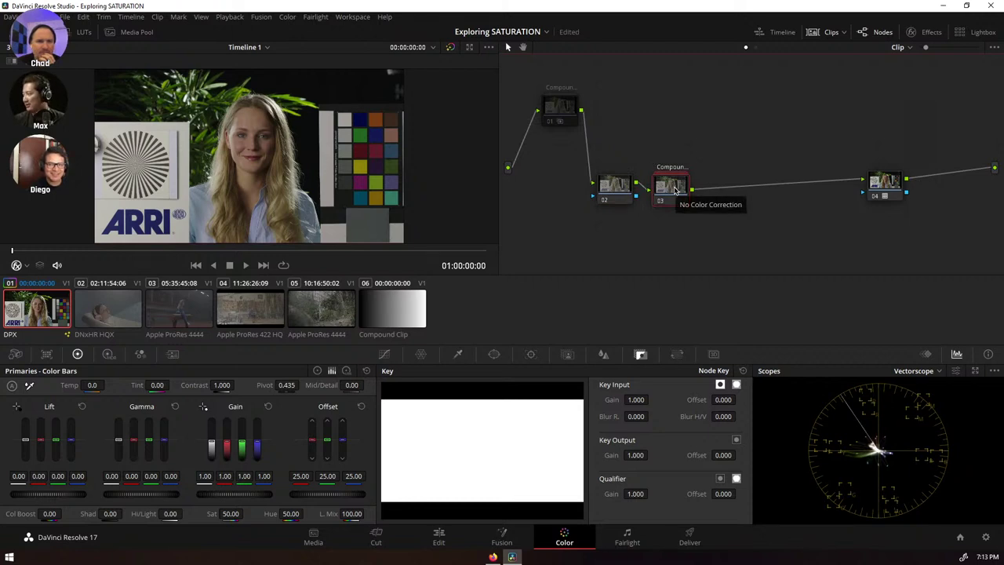
# - Delete the compound node and set node 02 to the HSL colour space
pyautogui.press('Delete')
pyautogui.rightClick(610, 186)
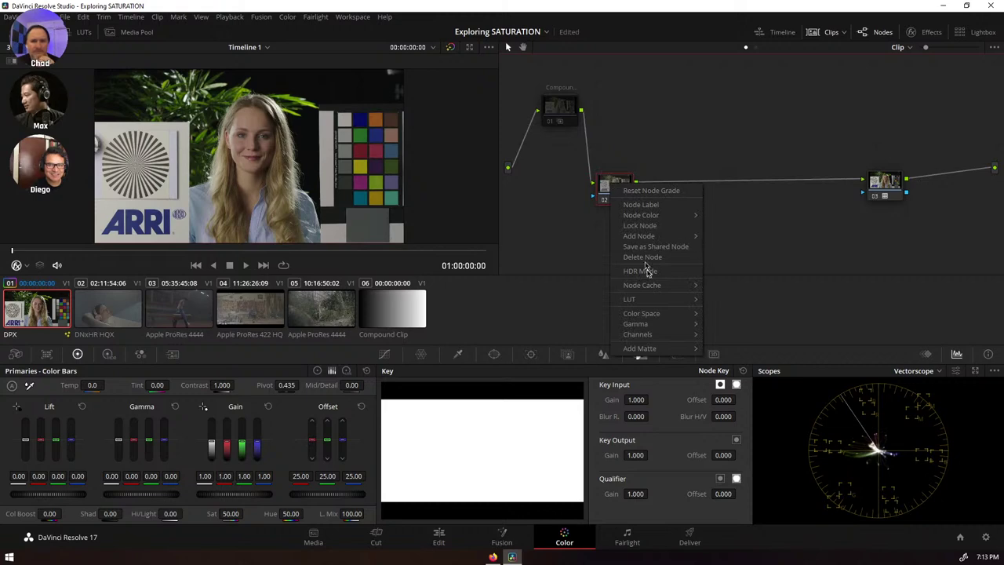
pyautogui.moveTo(667, 334)
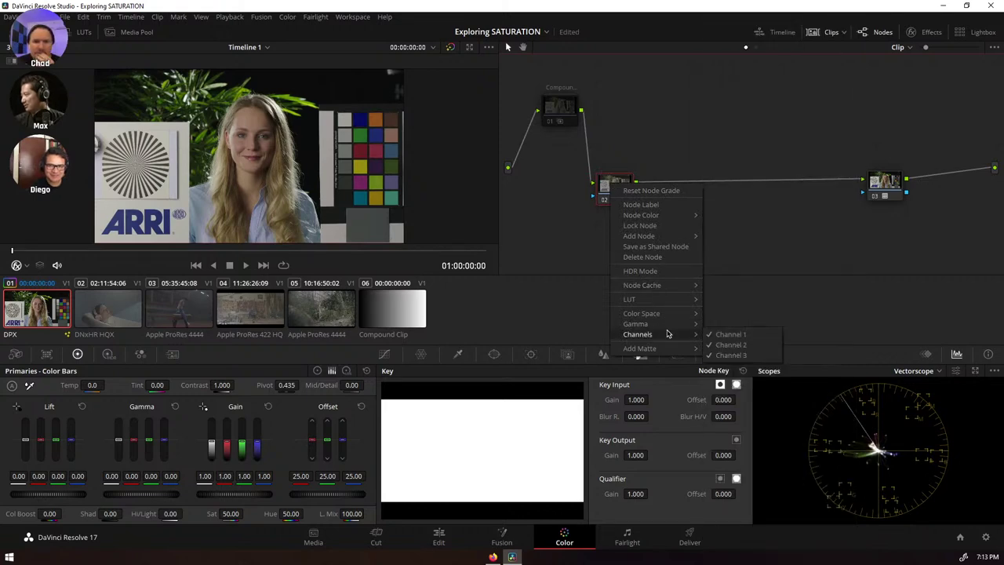
pyautogui.moveTo(660, 314)
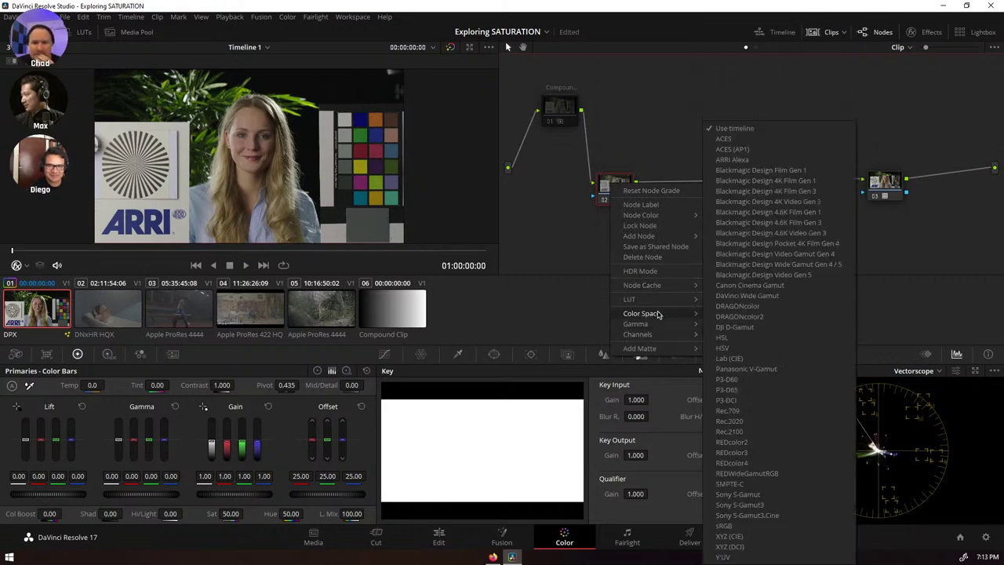
pyautogui.click(724, 338)
# - Toggle Channel 1 in node 02's Channels settings and nudge the node right
pyautogui.rightClick(611, 187)
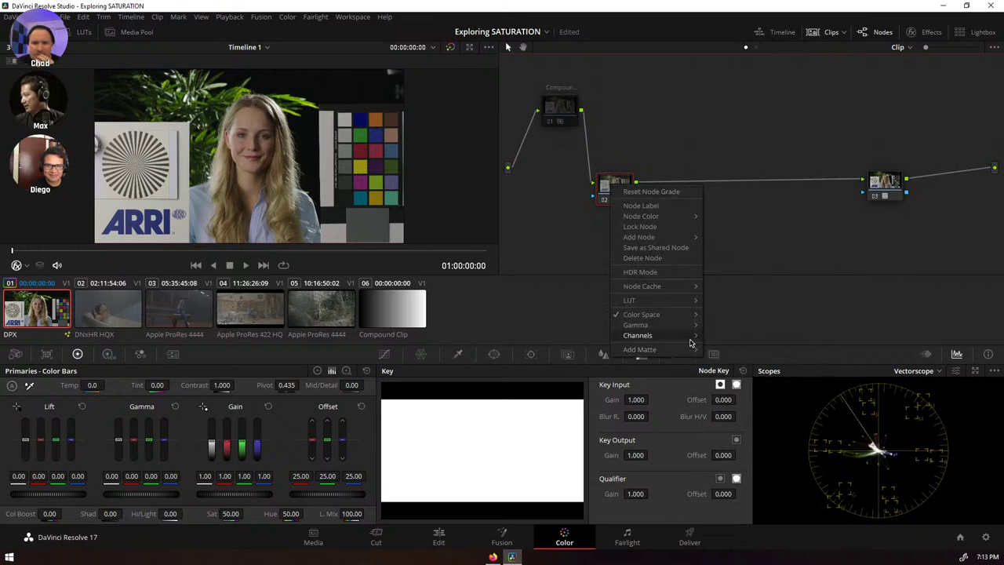
pyautogui.moveTo(691, 343)
pyautogui.click(731, 339)
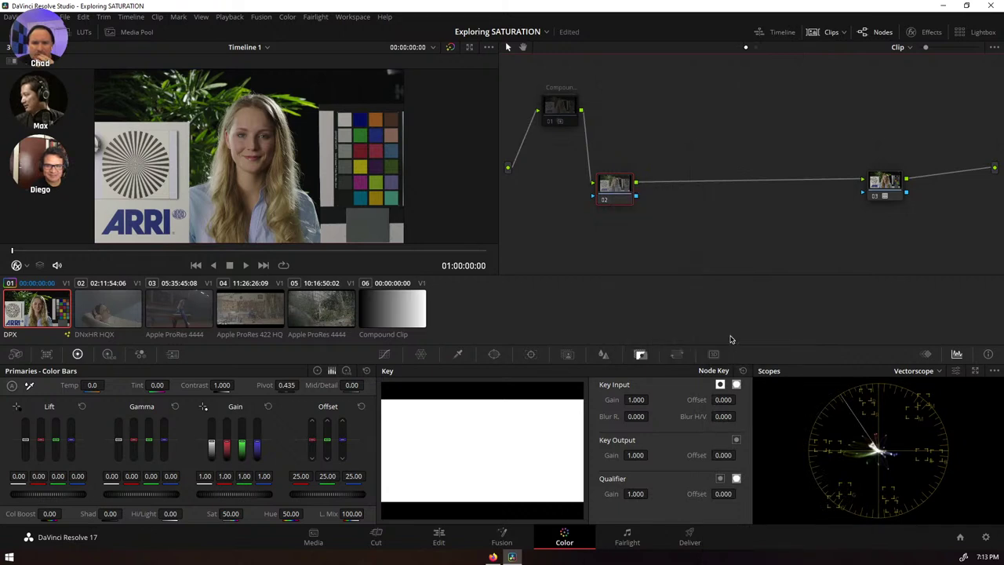
pyautogui.rightClick(616, 197)
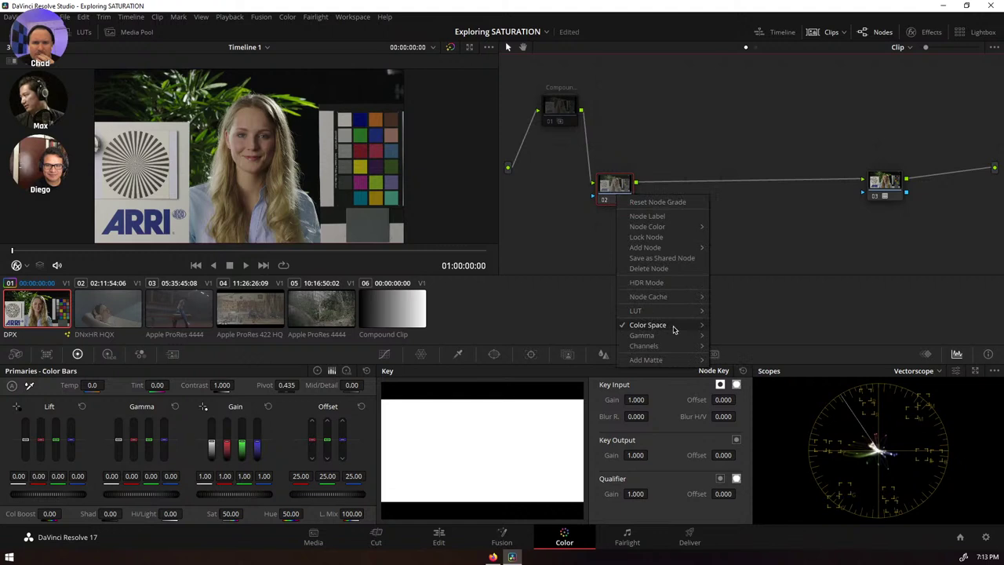
pyautogui.moveTo(676, 345)
pyautogui.click(726, 349)
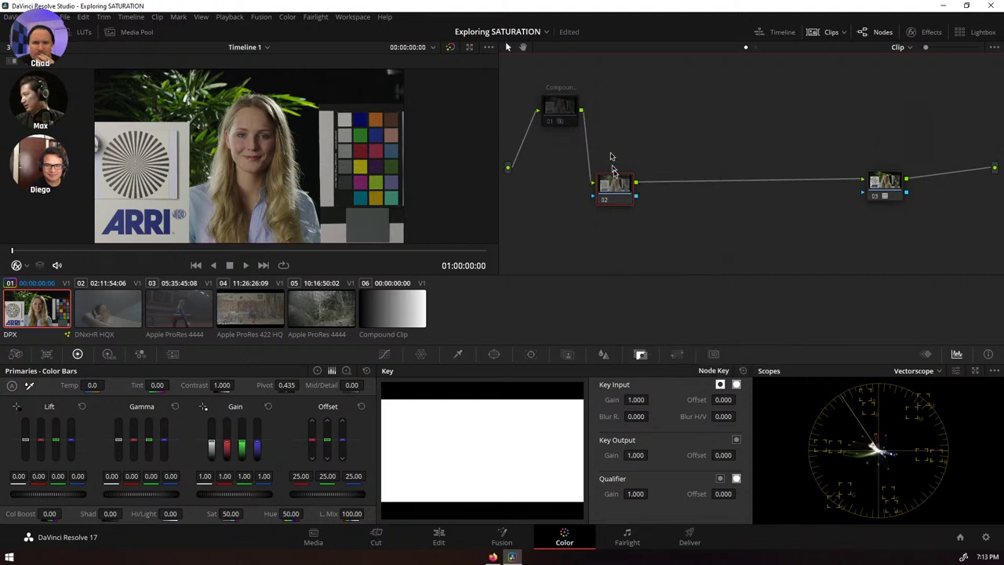
pyautogui.moveTo(610, 177); pyautogui.dragTo(619, 179)
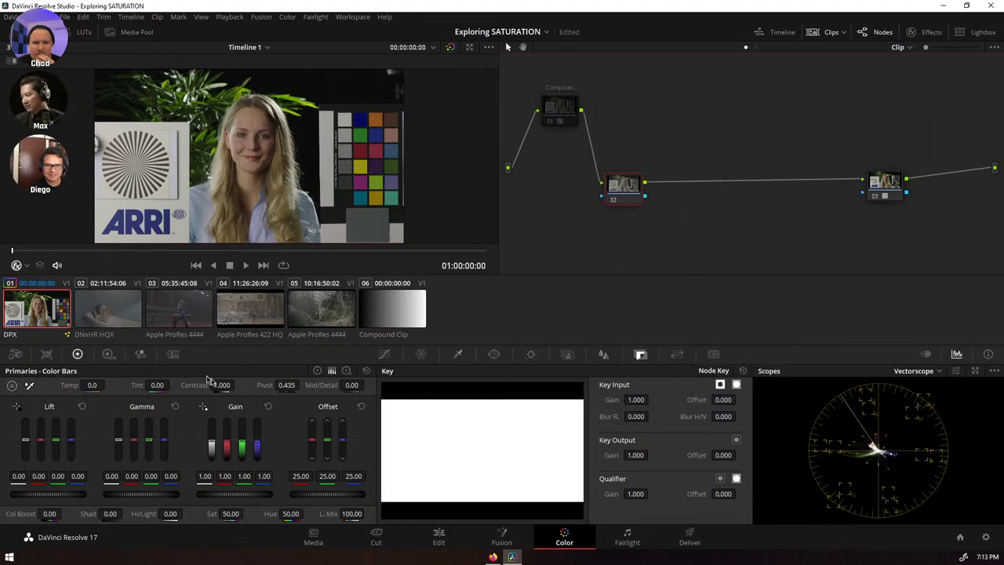
# - In node 02's RGB Mixer, mix green into the blue output and set green output's green to 1.12
pyautogui.click(140, 355)
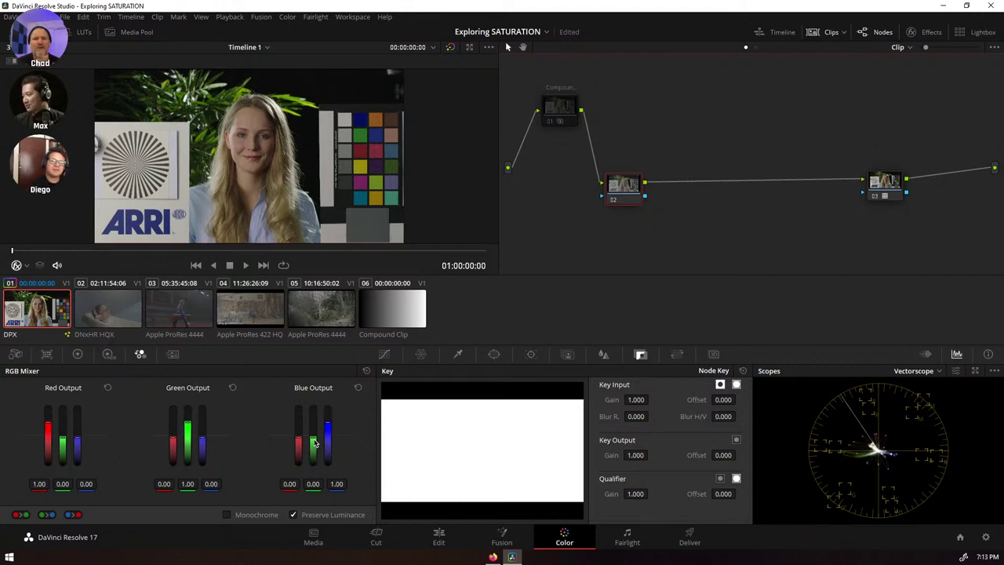
pyautogui.moveTo(315, 444); pyautogui.dragTo(314, 443)
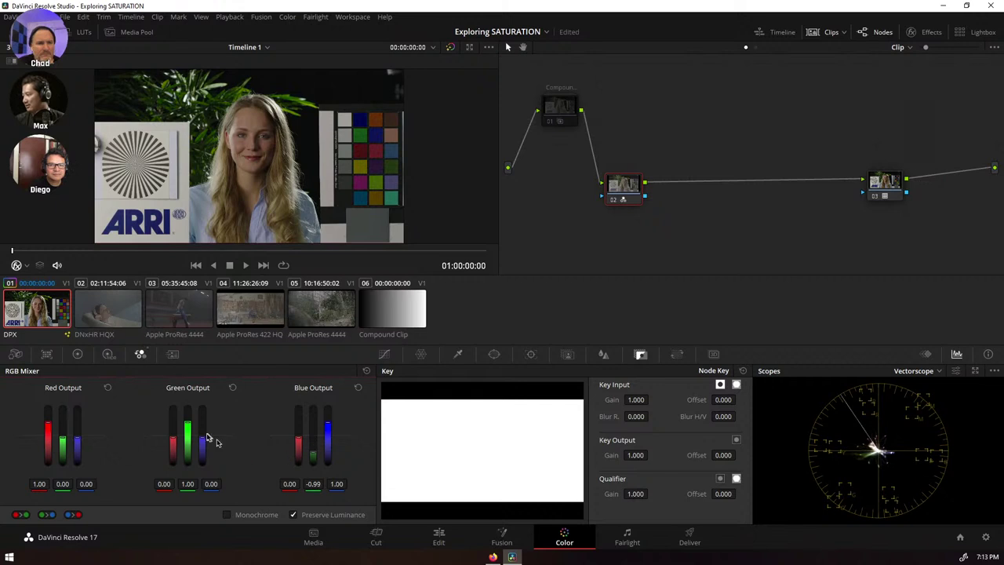
pyautogui.moveTo(189, 429); pyautogui.dragTo(188, 429)
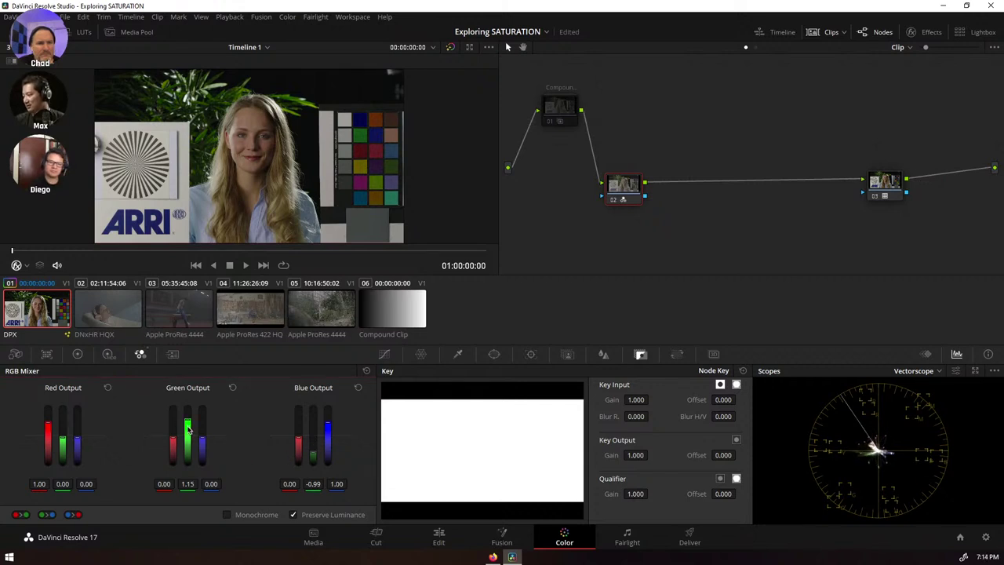
pyautogui.moveTo(189, 430); pyautogui.dragTo(188, 430)
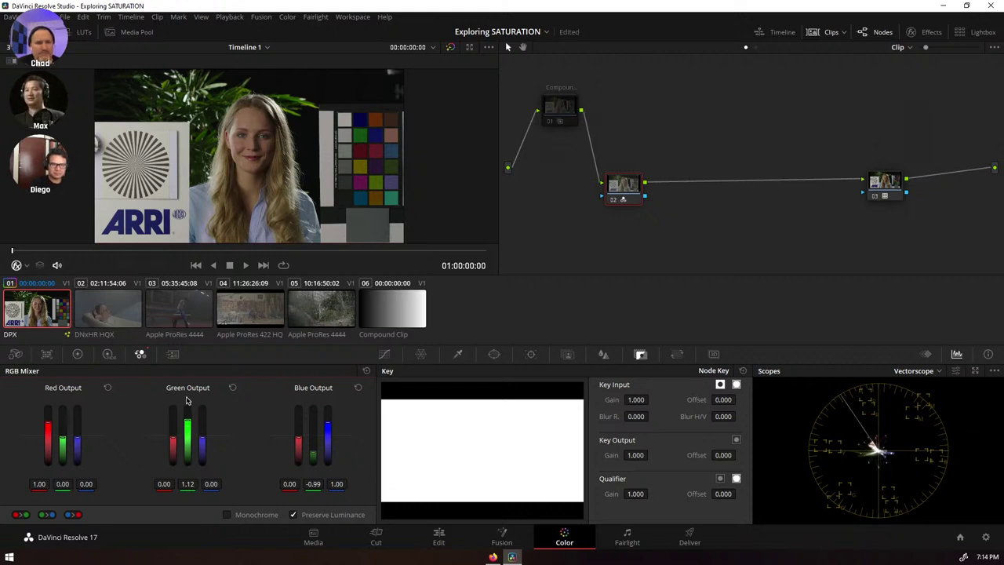
# - Compare node 02 bypassed and enabled, then reset its grade to defaults
pyautogui.click(615, 200)
pyautogui.click(615, 200)
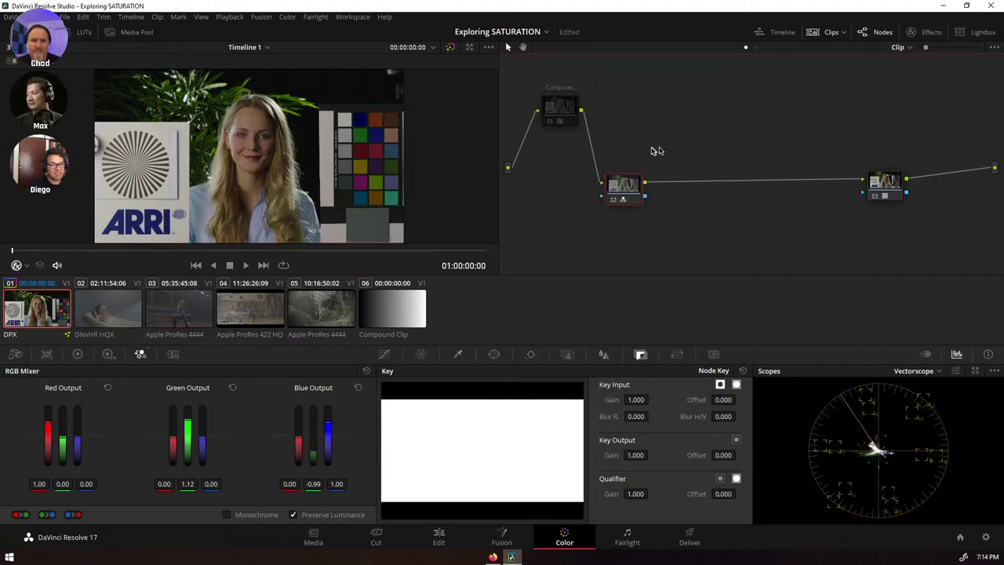
pyautogui.rightClick(639, 187)
pyautogui.click(650, 192)
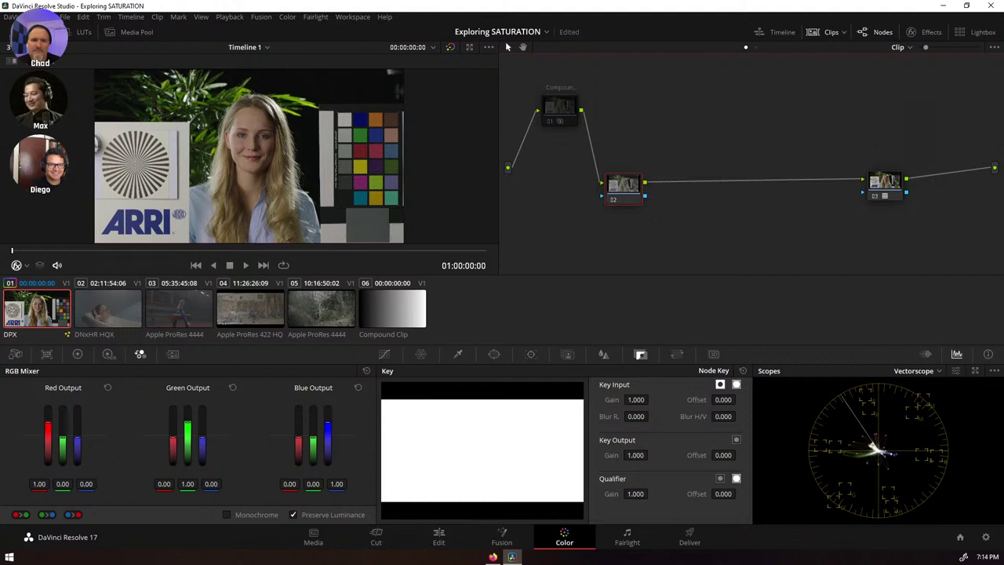
# - Select compound node 01, save the project, and switch the palette from Primaries to HDR colour wheels
pyautogui.click(566, 119)
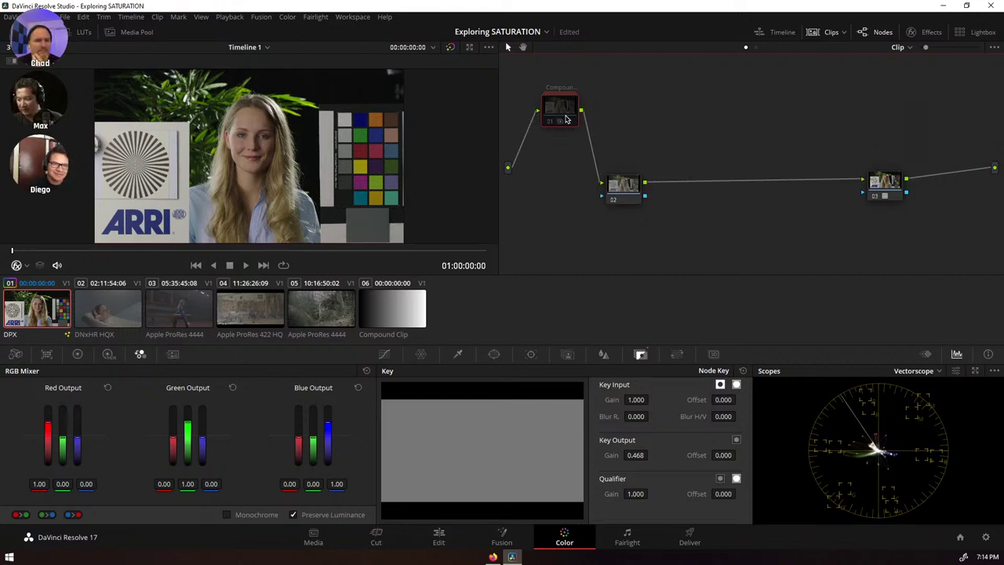
pyautogui.hotkey('ctrl', 's')
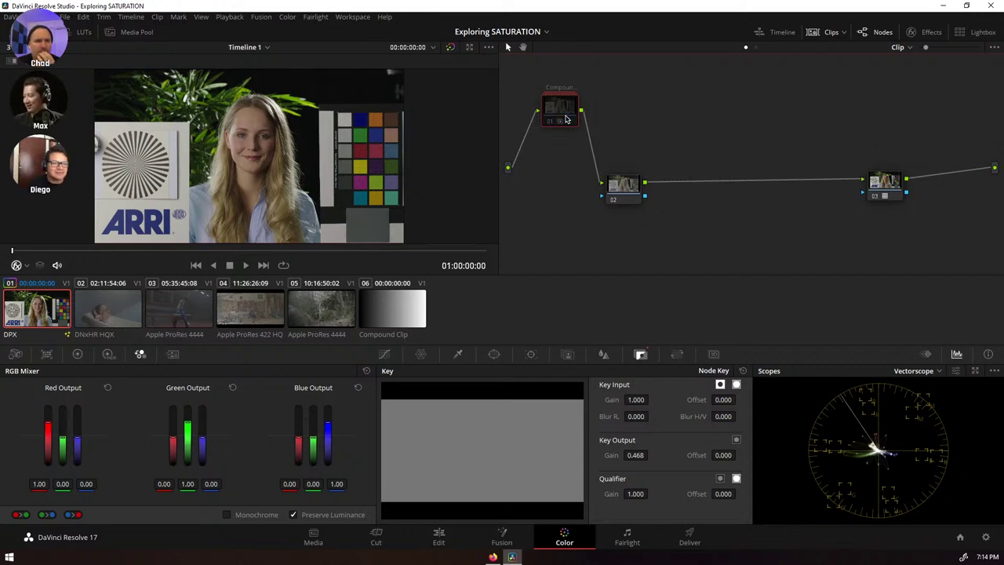
pyautogui.click(77, 353)
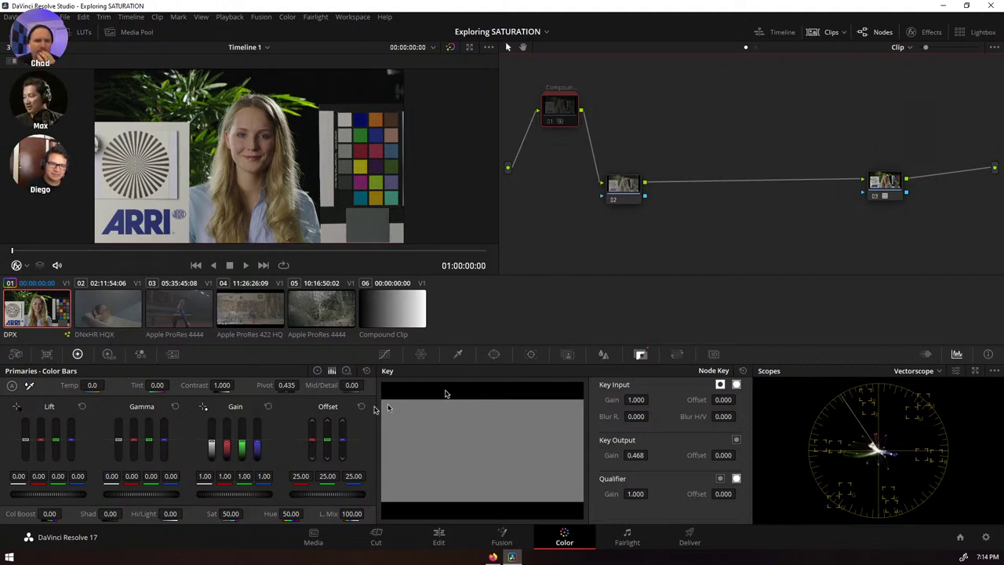
pyautogui.click(108, 354)
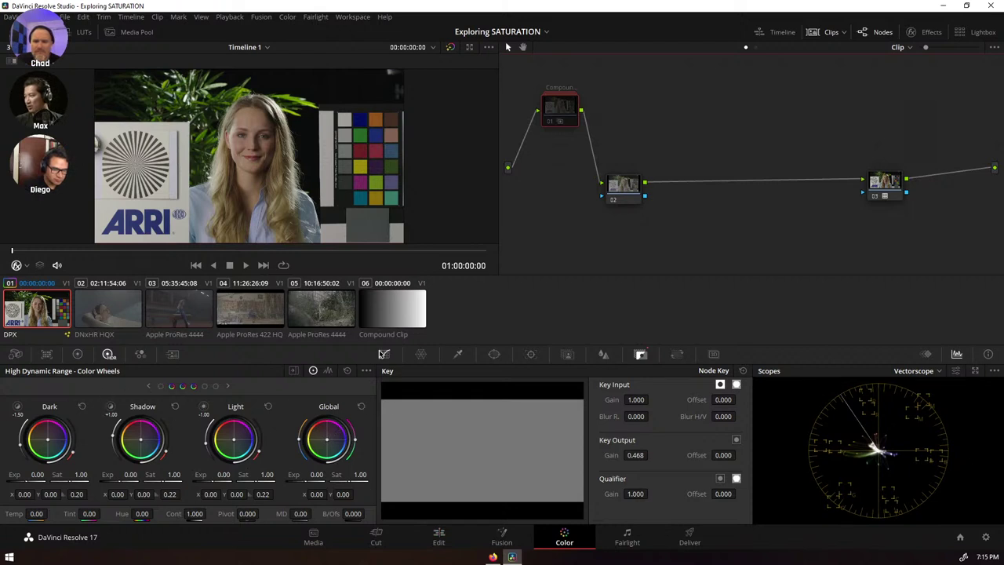
# - Open the Hue vs Sat curve, select node 02, and reset the curve to flat
pyautogui.click(384, 354)
pyautogui.click(611, 370)
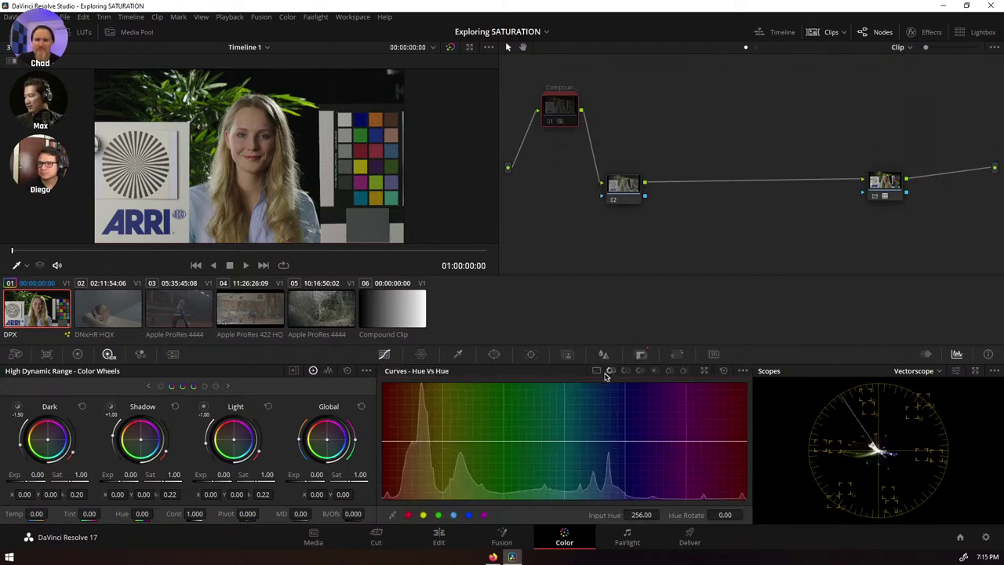
pyautogui.click(625, 370)
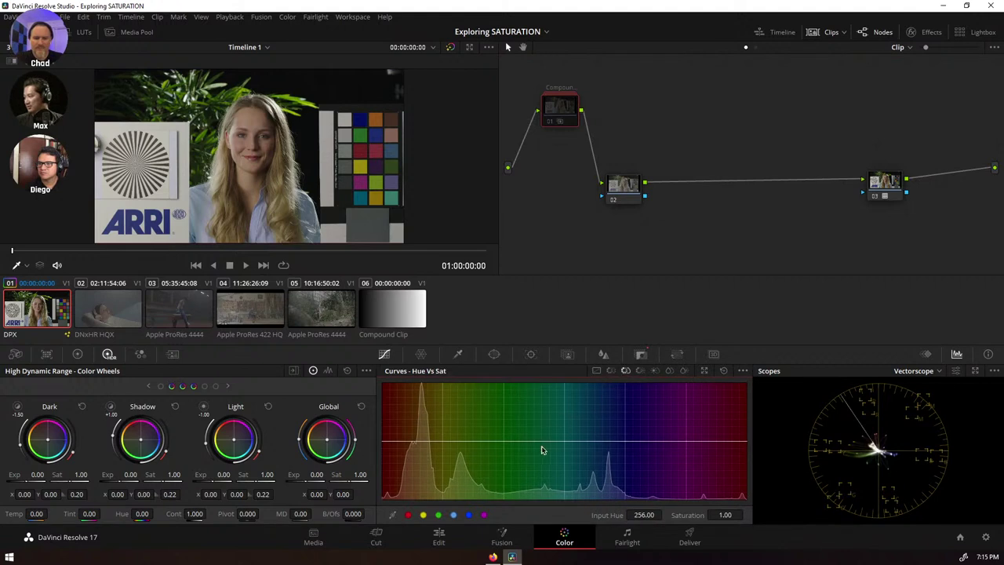
pyautogui.moveTo(545, 442); pyautogui.dragTo(553, 413)
pyautogui.click(619, 196)
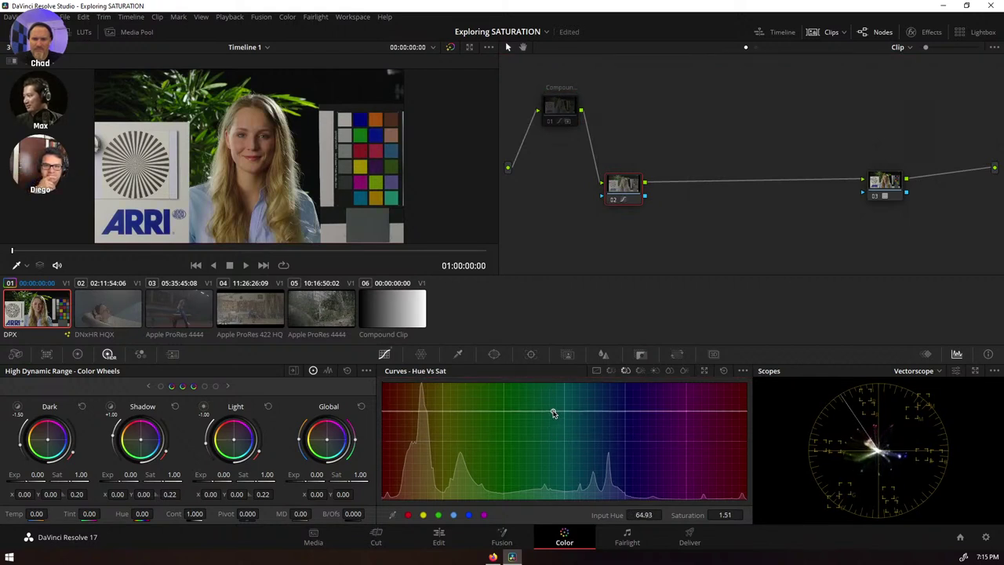
pyautogui.click(724, 370)
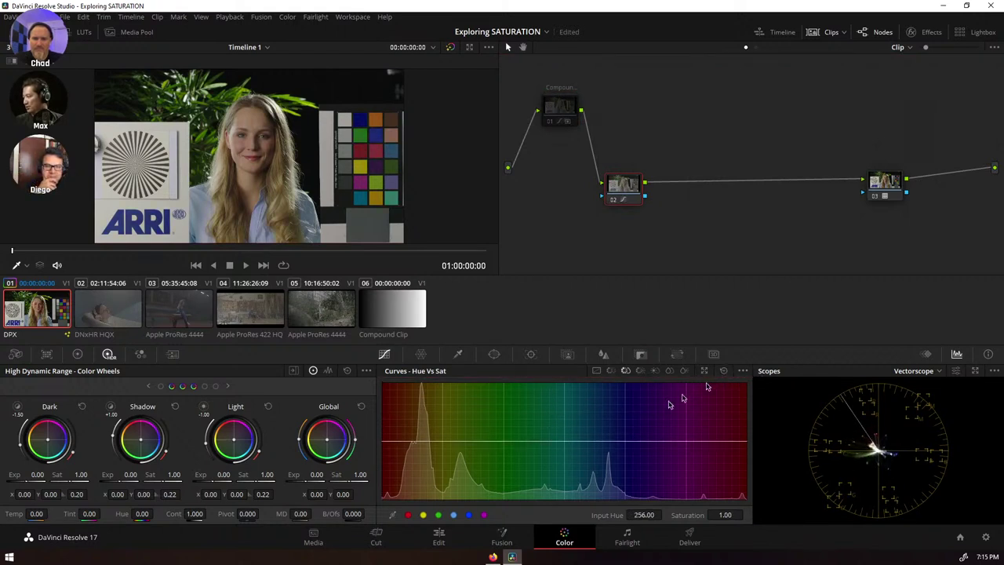
# - Boost red saturation to 1.46 and lower blue to about 0.77, then reset node 02's grade
pyautogui.click(408, 515)
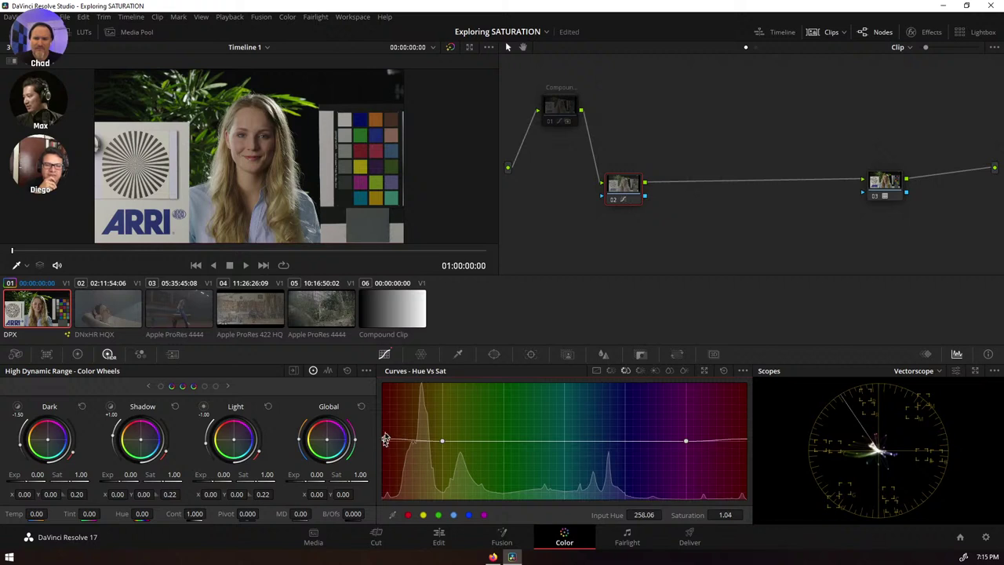
pyautogui.moveTo(387, 441); pyautogui.dragTo(387, 413)
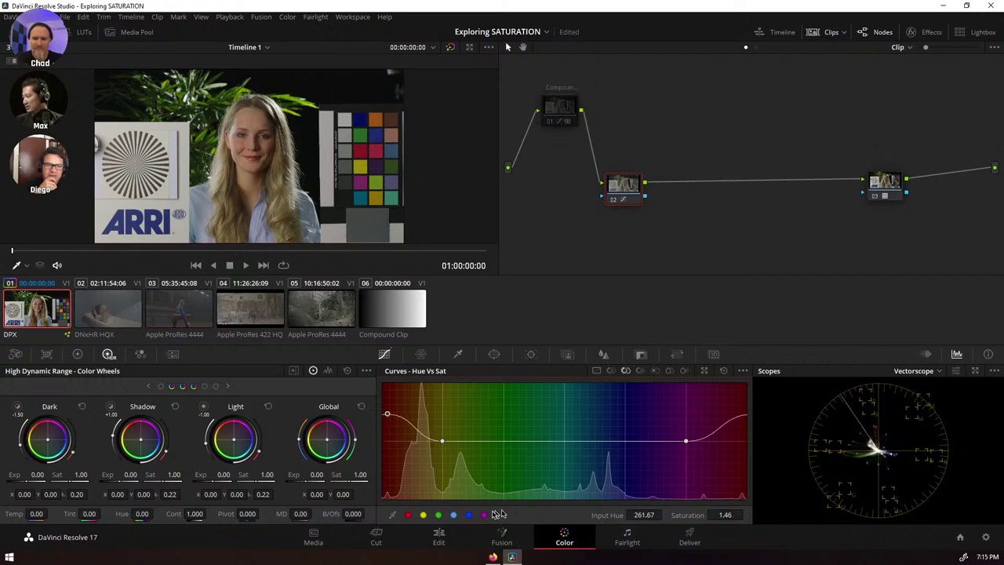
pyautogui.click(468, 515)
pyautogui.moveTo(628, 444); pyautogui.dragTo(628, 454)
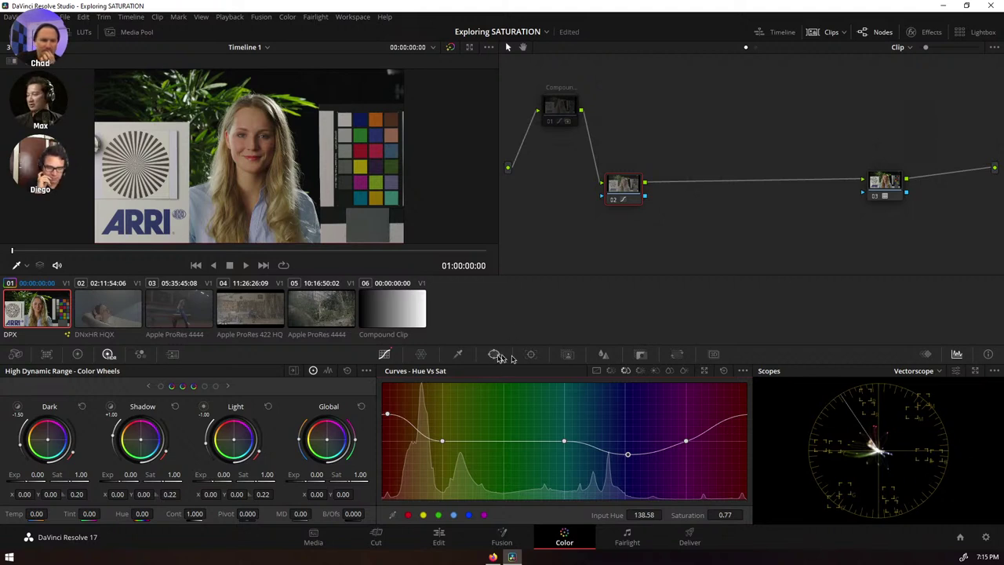
pyautogui.rightClick(629, 190)
pyautogui.click(629, 190)
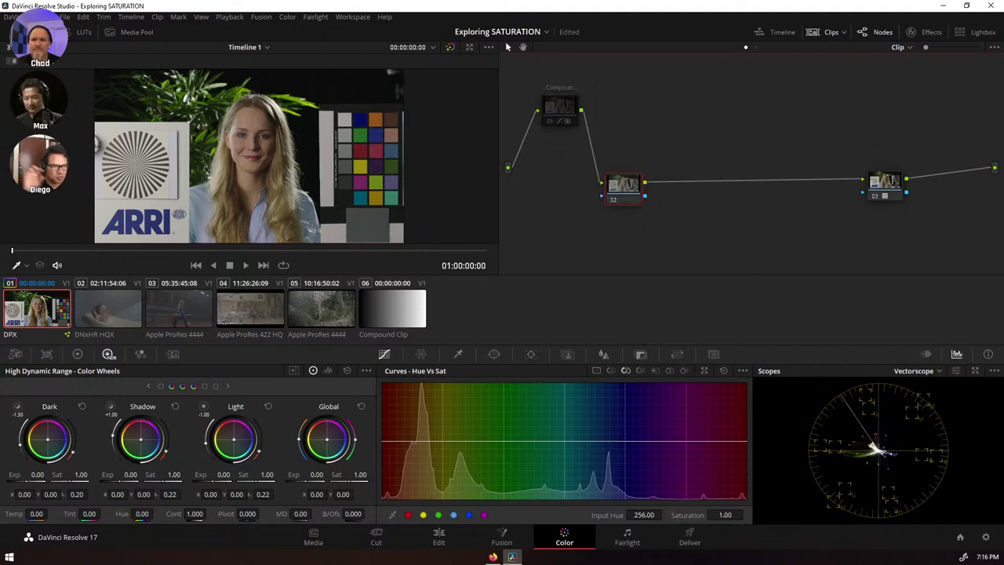
pyautogui.press('super+d')
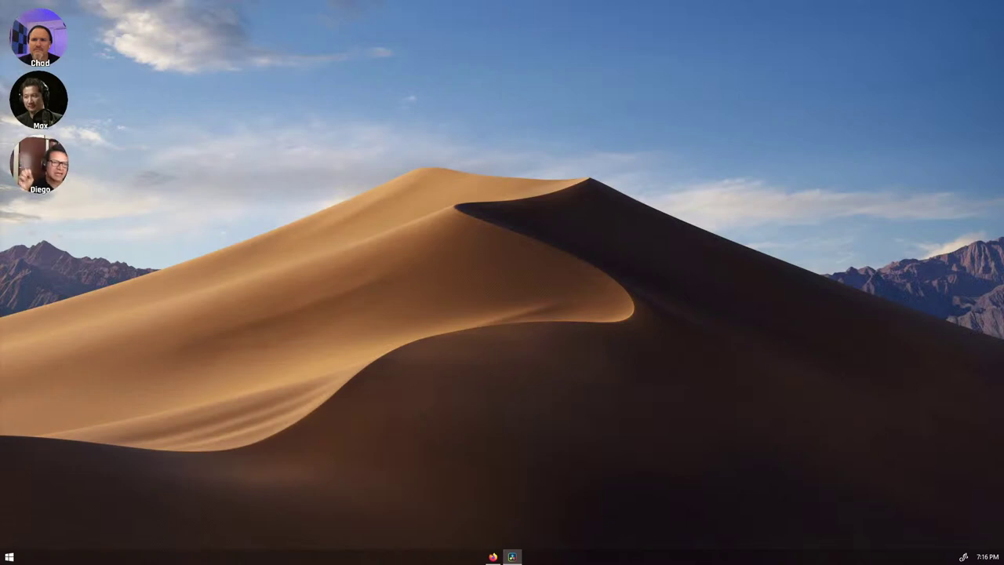
pyautogui.press('super+d')
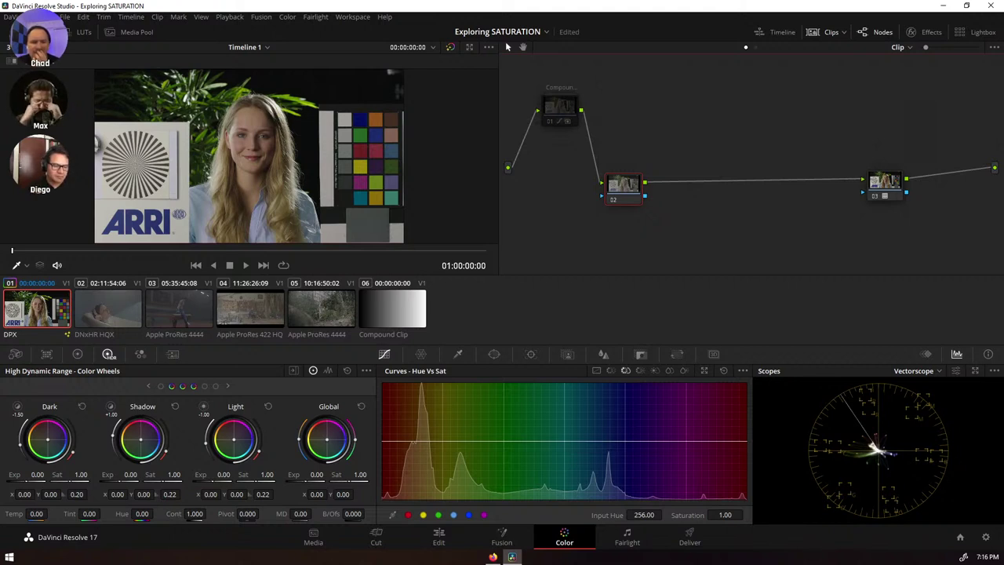
# - Save the Exploring SATURATION project and minimize DaVinci Resolve to the desktop
pyautogui.hotkey('ctrl', 's')
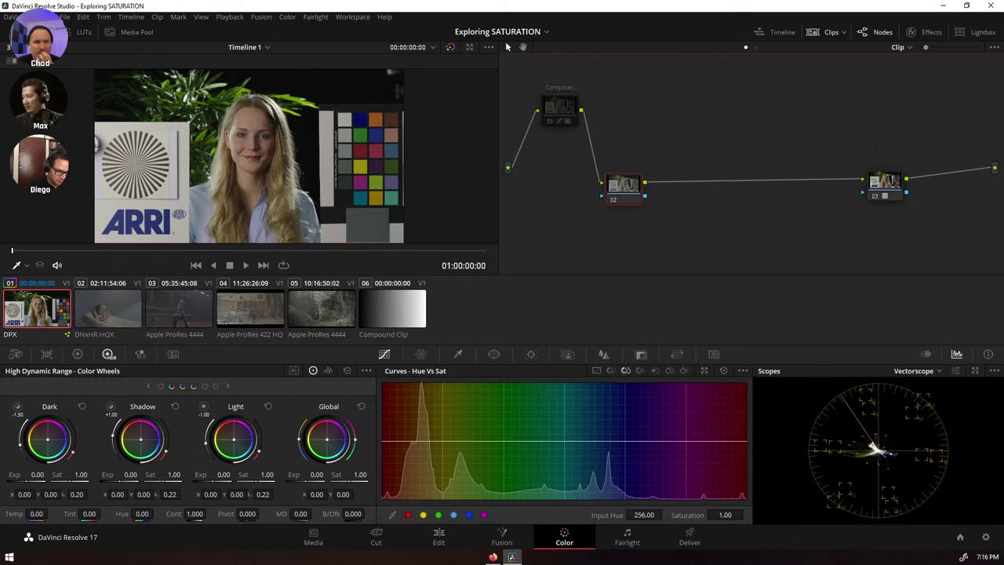
pyautogui.click(942, 6)
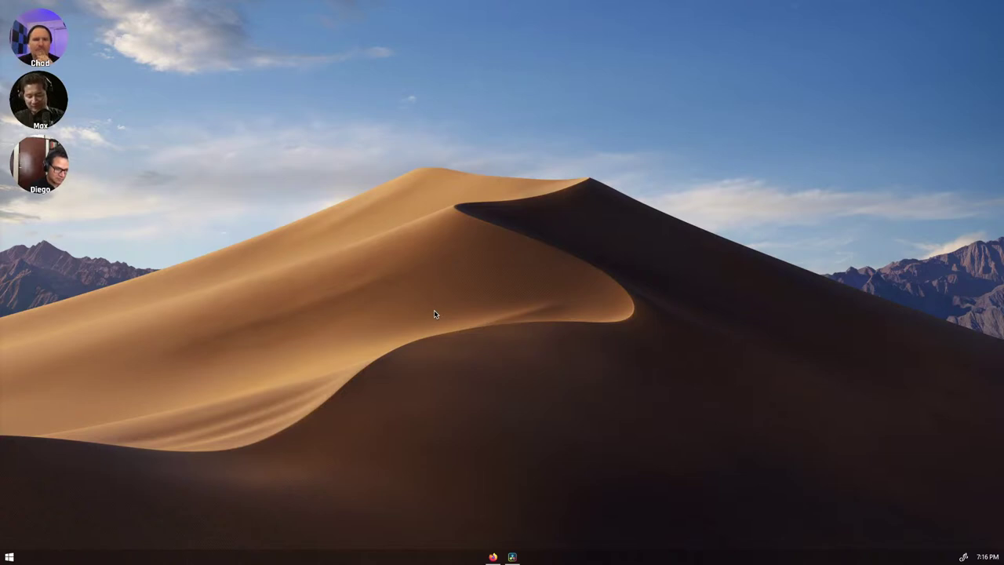
# - Launch Adobe Premiere Pro 2022 from PowerToys Run by searching 'pre'
pyautogui.hotkey('alt', 'space')
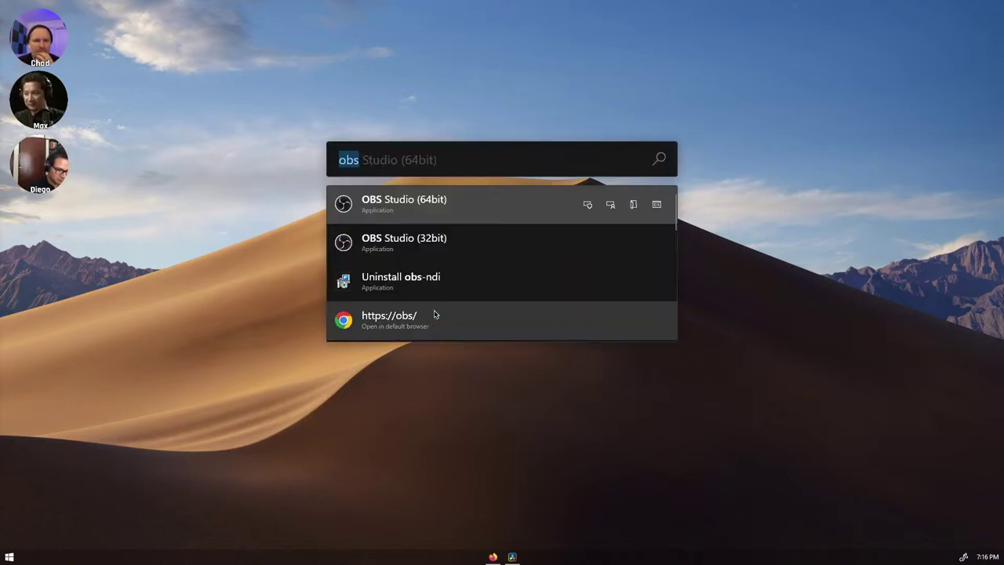
pyautogui.write('pre')
pyautogui.press('Return')
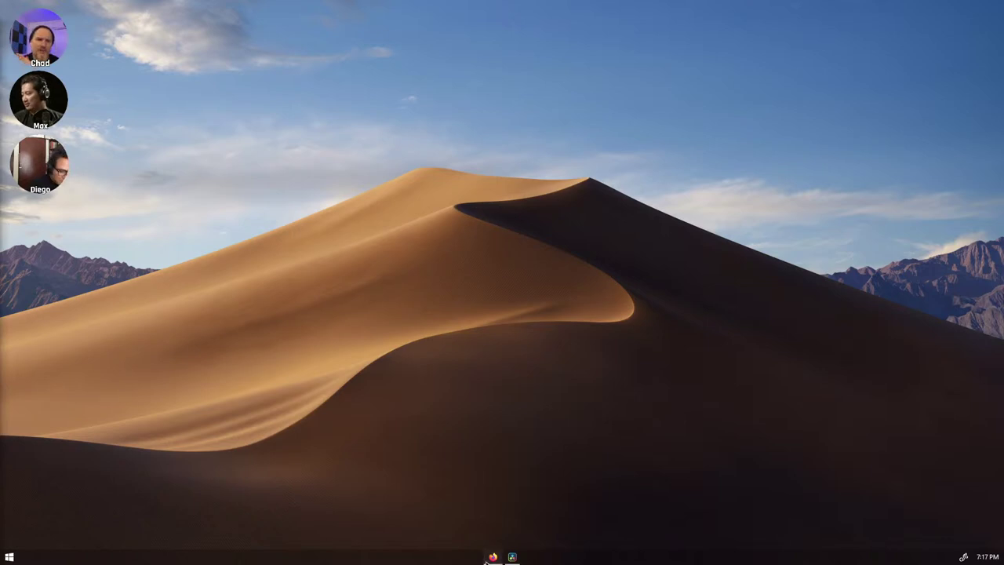
# - In Firefox's Maxon tab, go to Support requirements and open Red Giant's Colorista requirements
pyautogui.click(492, 556)
pyautogui.click(154, 11)
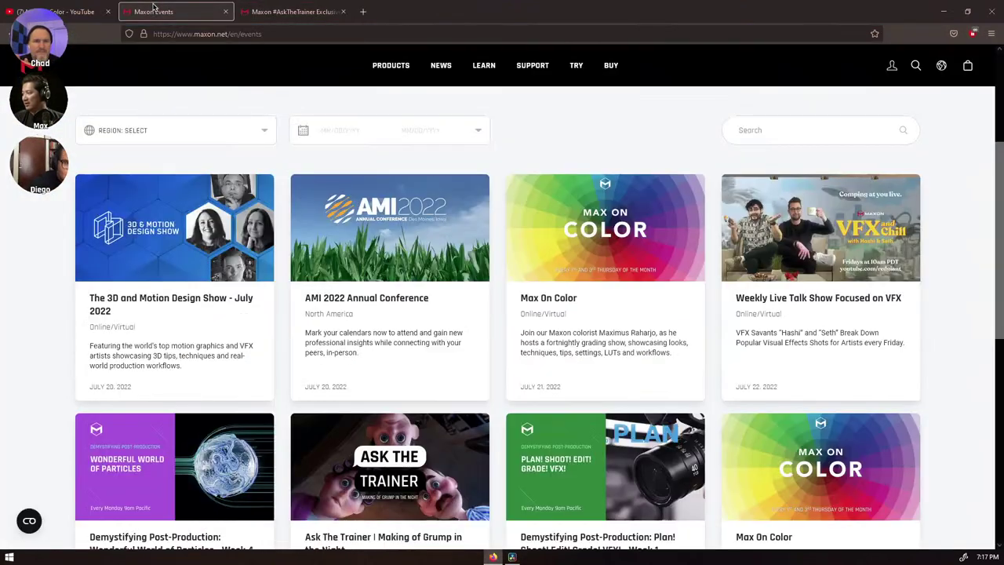
pyautogui.click(520, 68)
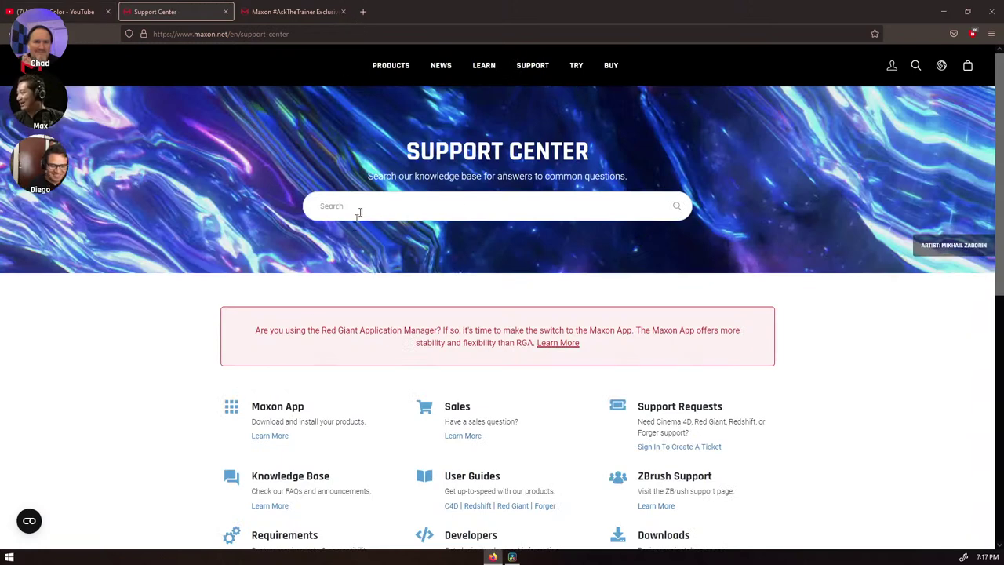
pyautogui.scroll(-2, 219, 465)
pyautogui.click(277, 465)
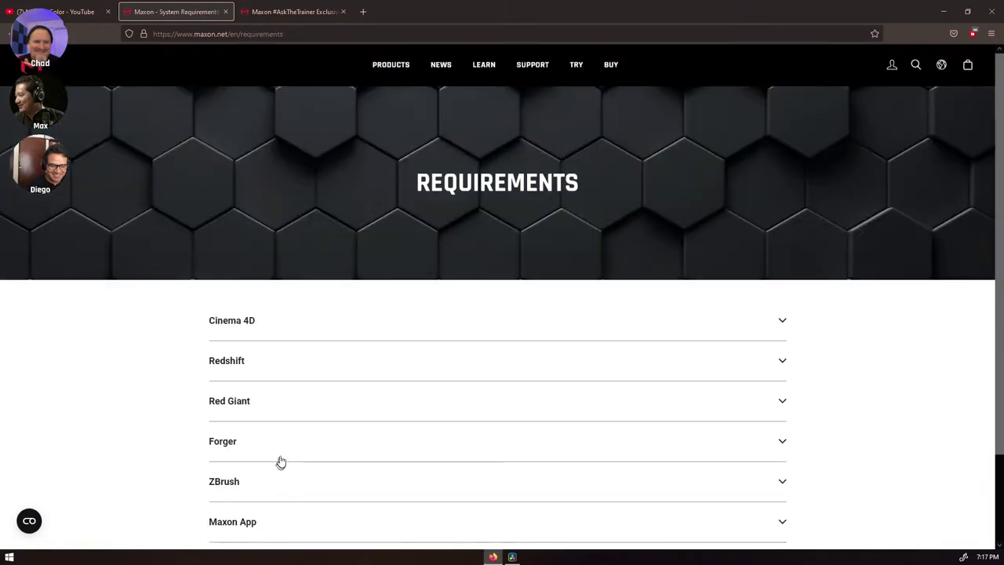
pyautogui.click(235, 407)
pyautogui.scroll(-5, 235, 411)
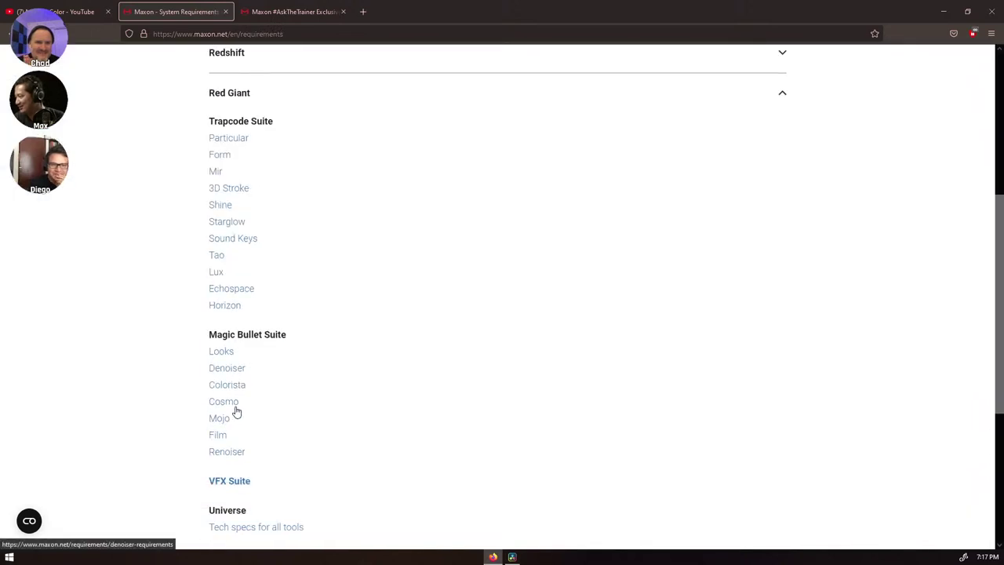
pyautogui.click(228, 267)
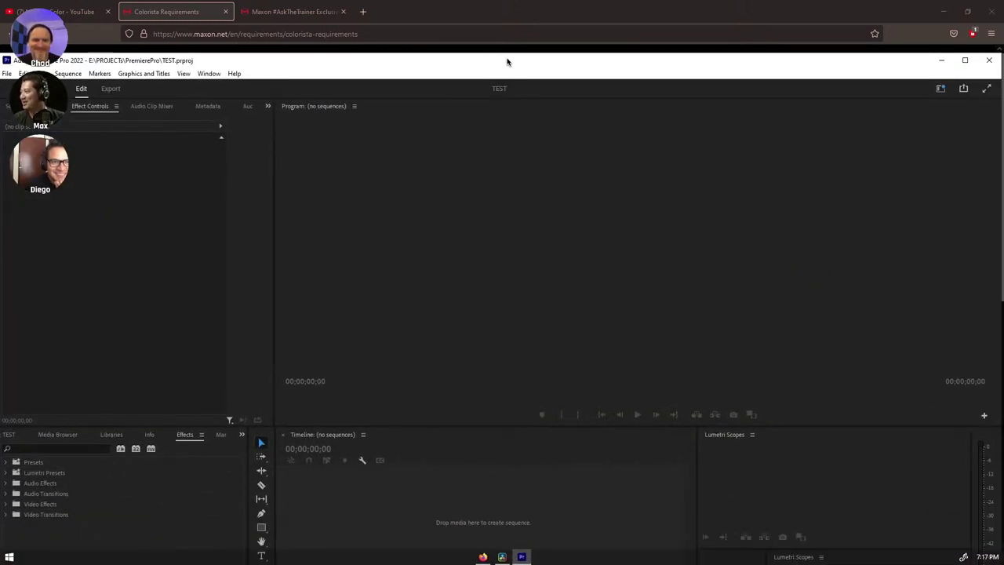
# - Maximize Premiere Pro and switch from the Media Browser to the empty Project: TEST bin
pyautogui.doubleClick(507, 62)
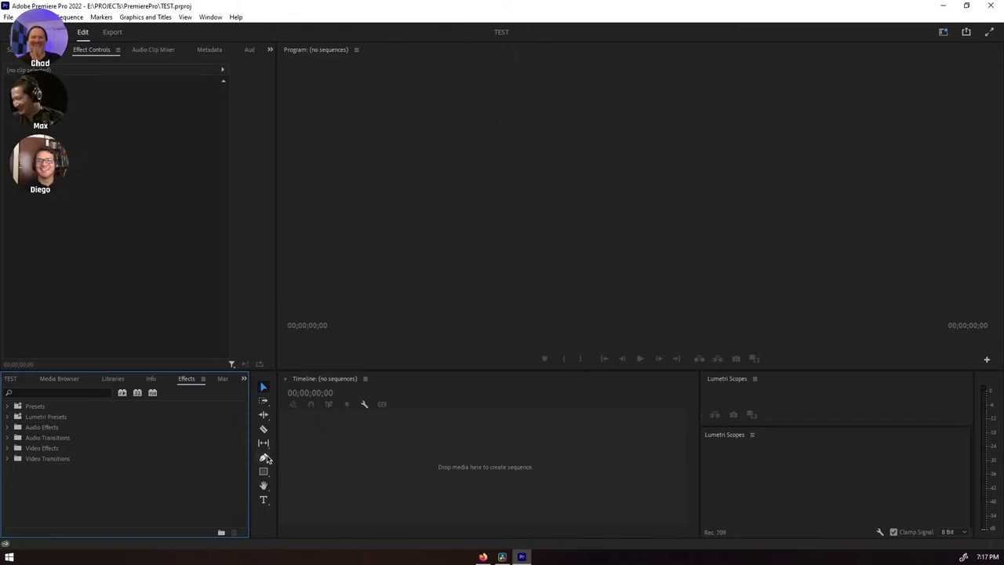
pyautogui.click(75, 382)
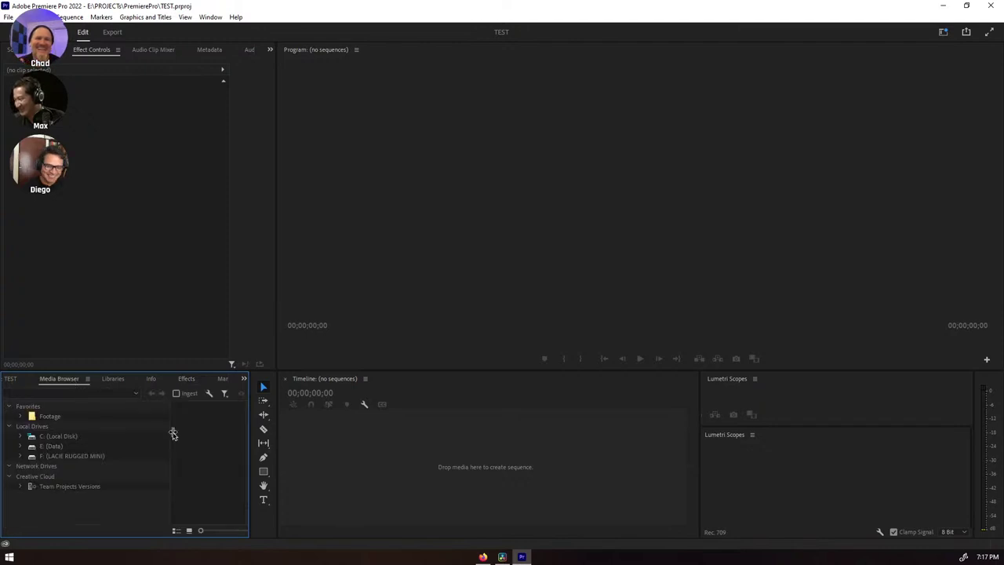
pyautogui.click(11, 379)
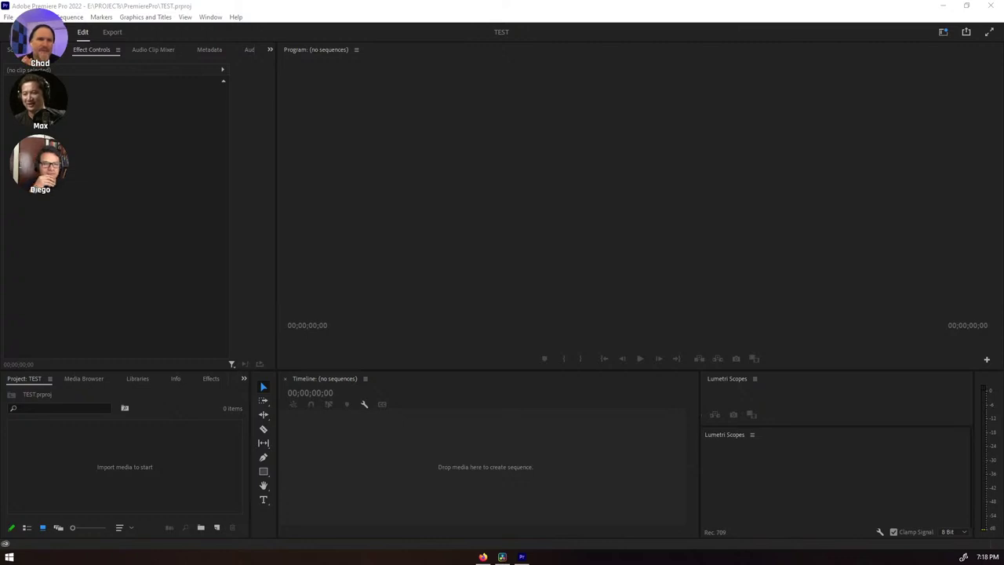
# - Close Premiere Pro, minimize Firefox and bring DaVinci Resolve back up
pyautogui.click(990, 5)
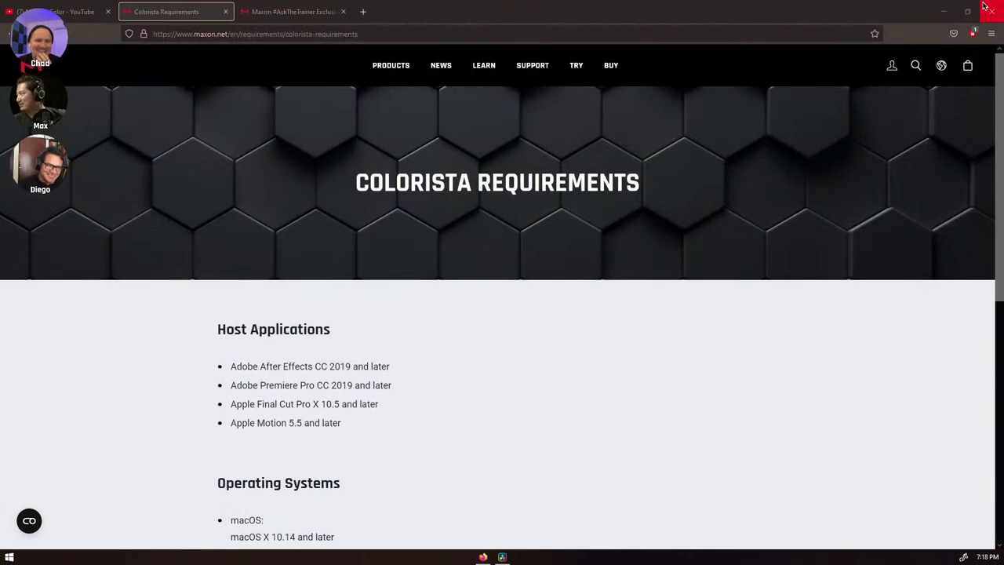
pyautogui.click(945, 6)
pyautogui.click(513, 556)
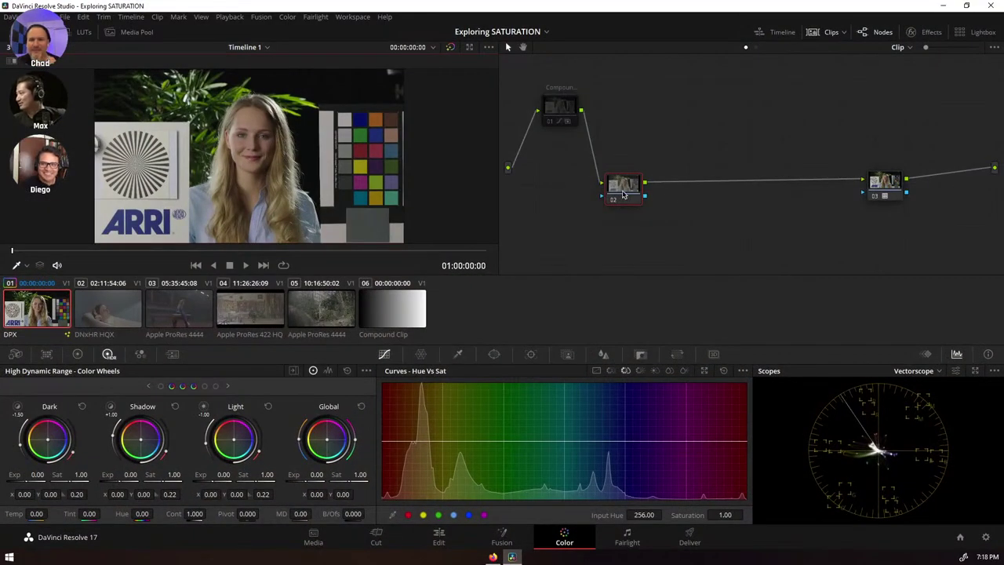
# - Disable node 03, apply Magic Bullet Looks to node 02 and open its Looks editor
pyautogui.click(876, 199)
pyautogui.click(876, 198)
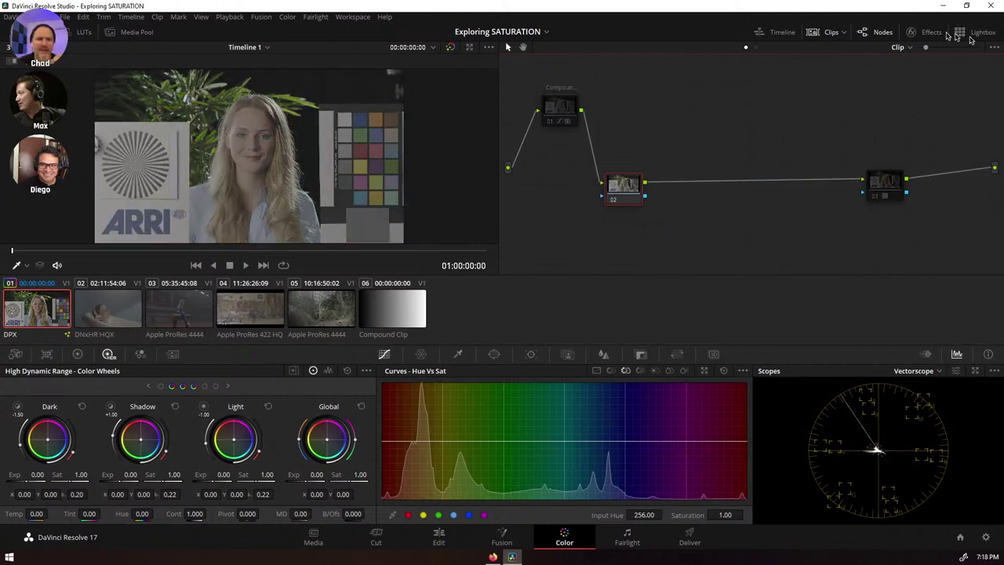
pyautogui.click(911, 32)
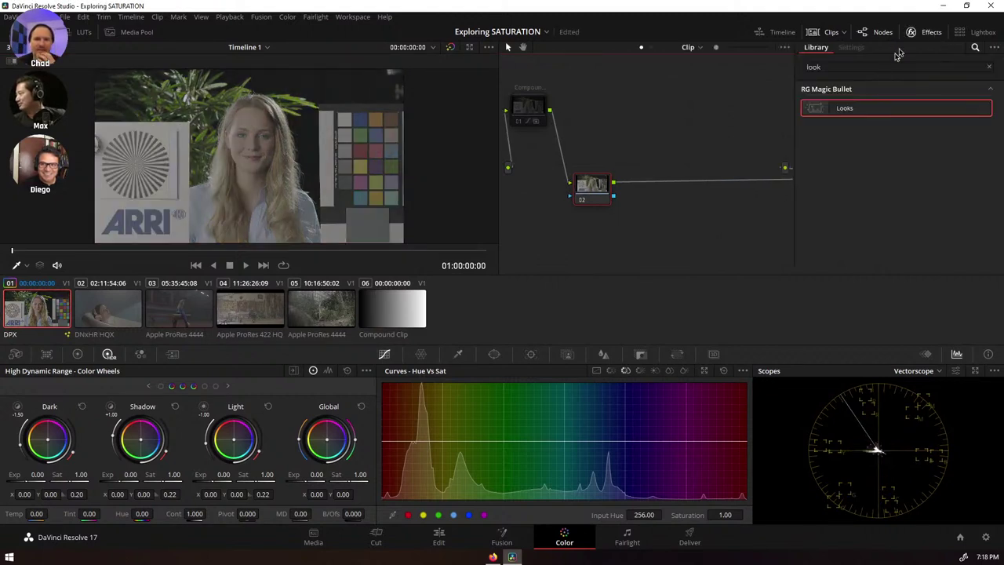
pyautogui.moveTo(862, 109); pyautogui.dragTo(592, 189)
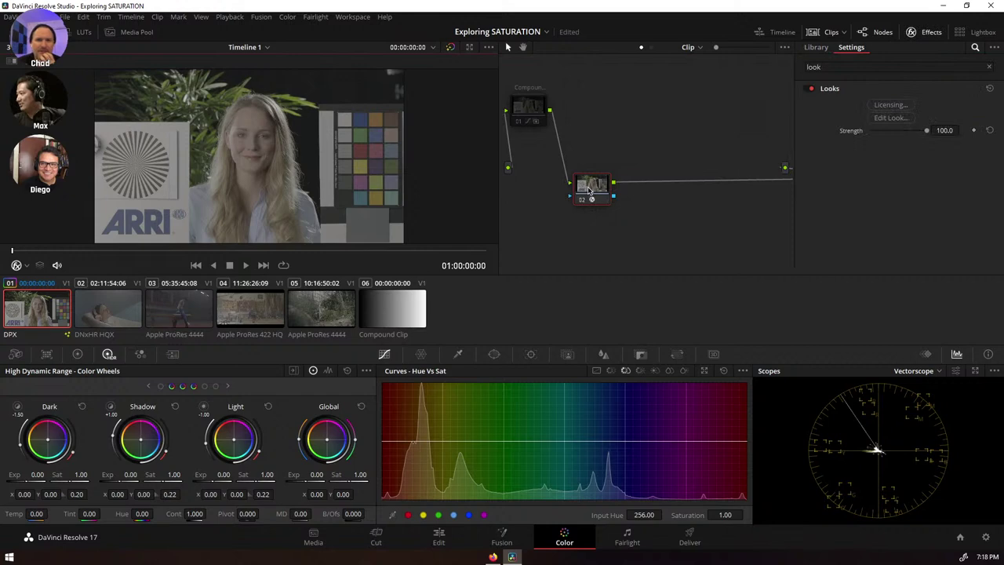
pyautogui.click(897, 117)
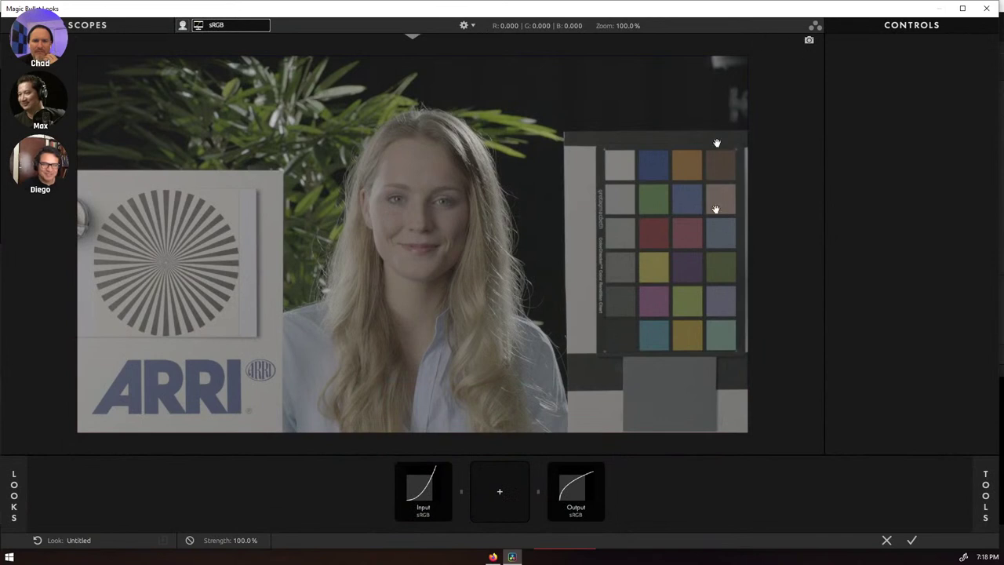
# - Switch color management to OpenColorIO - ACES with a Rec.709 preview
pyautogui.click(439, 496)
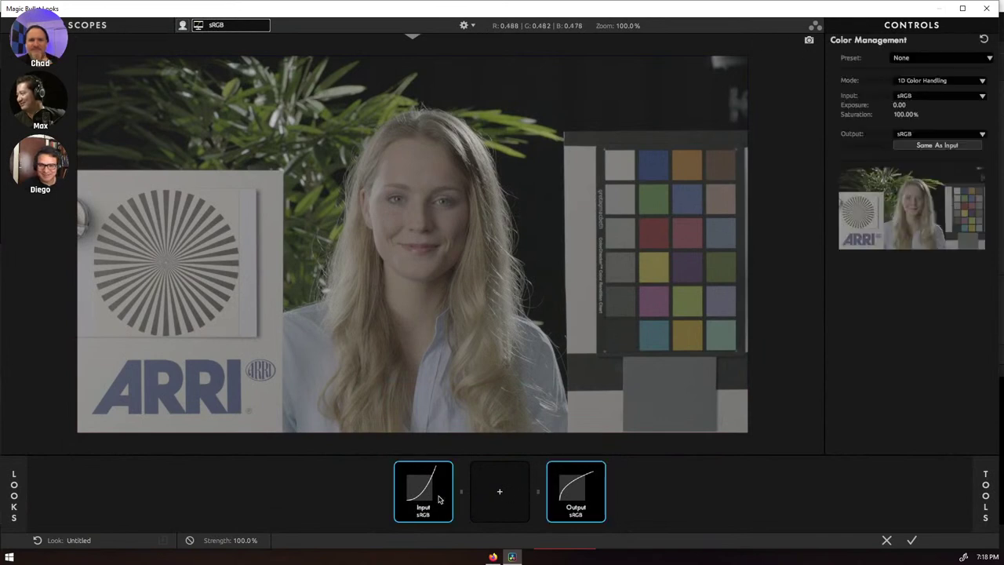
pyautogui.click(950, 81)
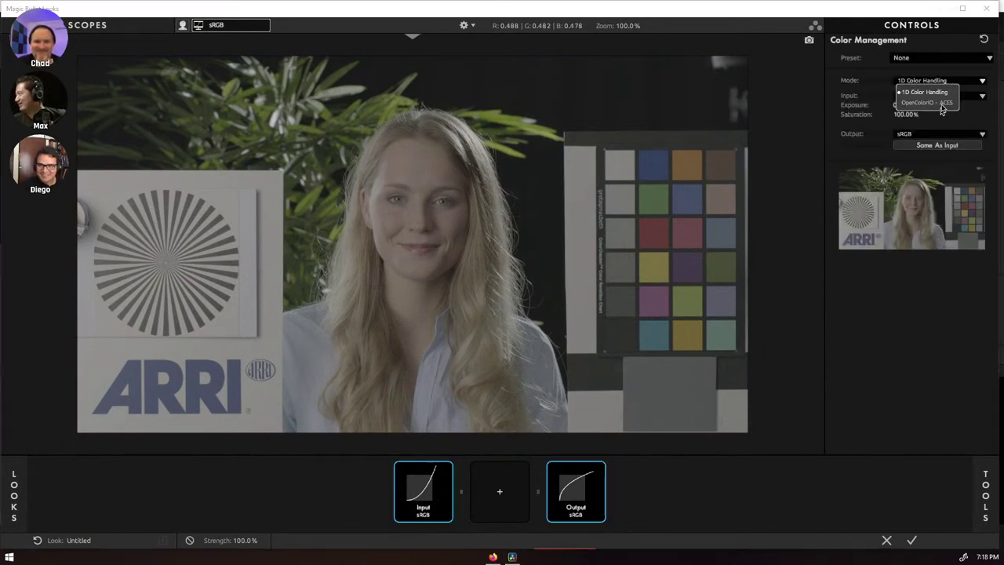
pyautogui.click(937, 101)
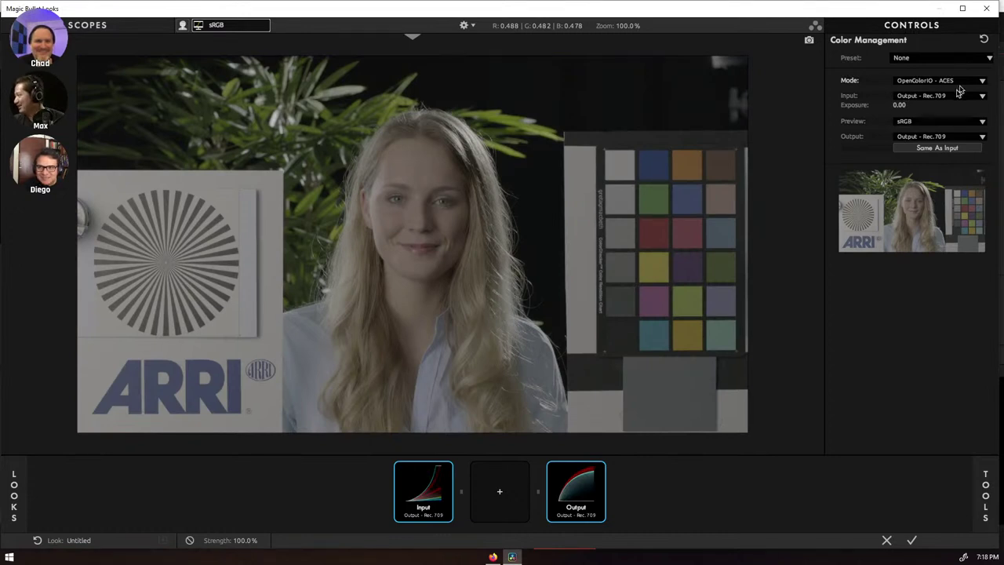
pyautogui.click(940, 121)
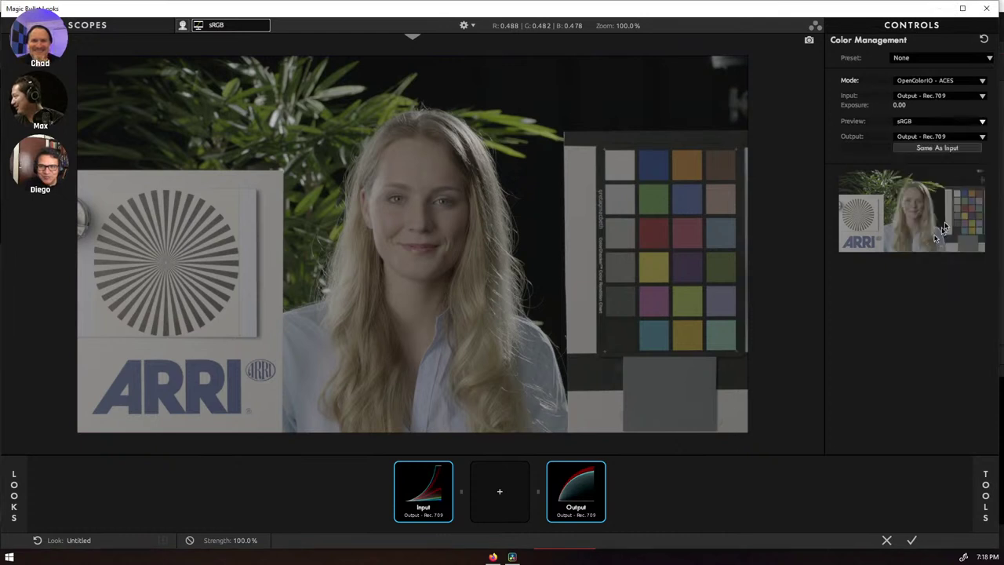
pyautogui.click(932, 237)
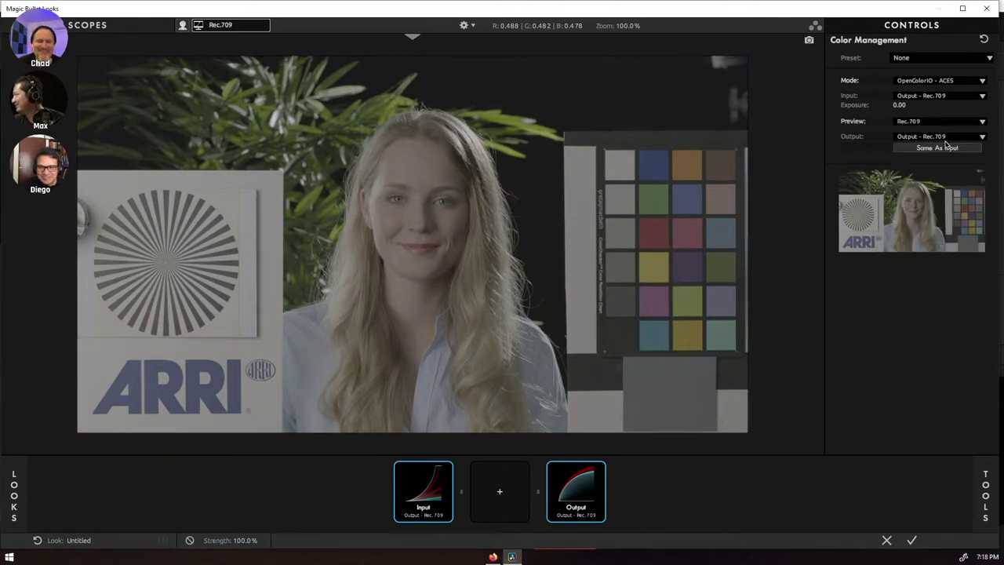
# - Set the input to ARRI V3 LogC (EI800) - Wide Gamut and show the Tools library
pyautogui.click(949, 97)
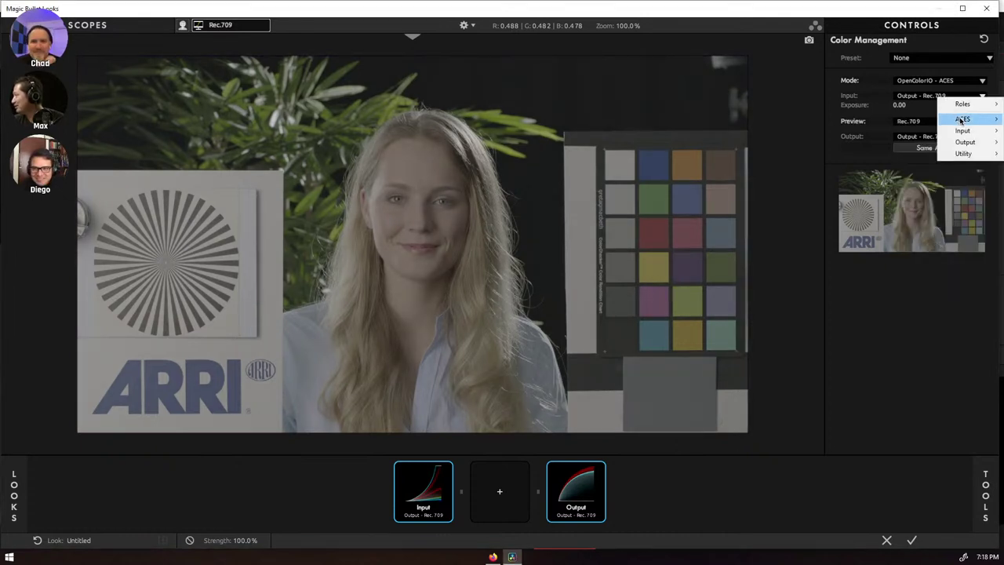
pyautogui.moveTo(963, 131)
pyautogui.moveTo(914, 149)
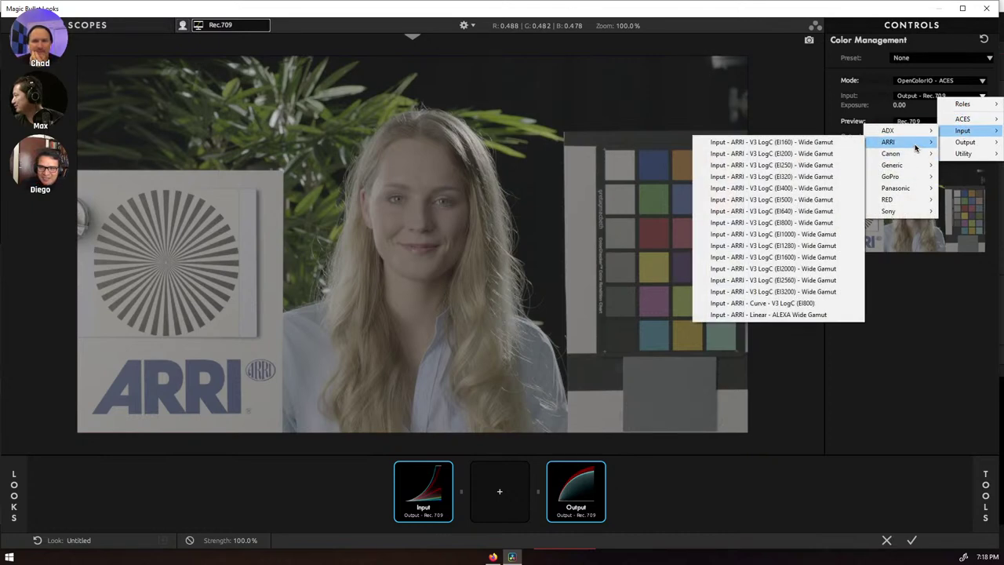
pyautogui.click(802, 225)
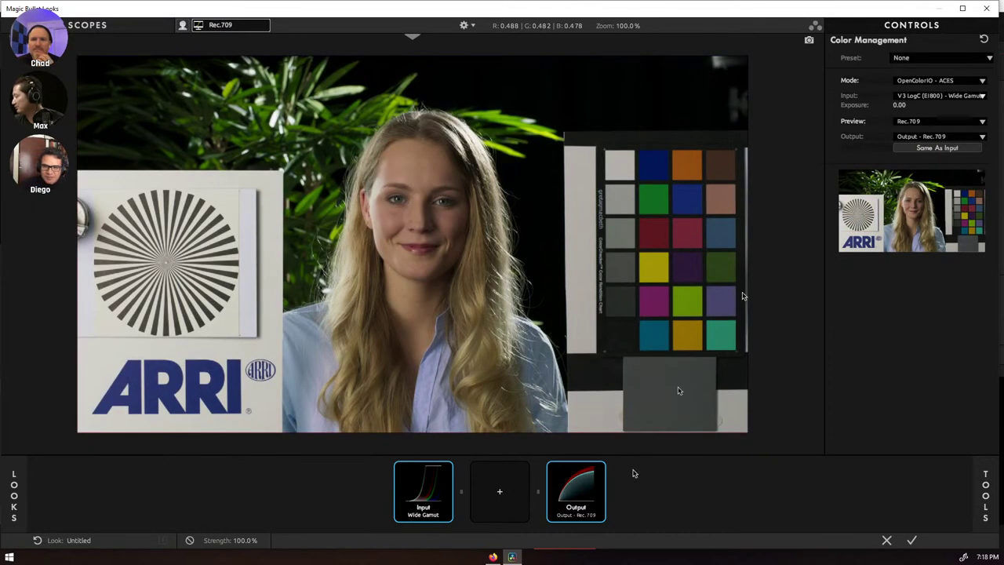
pyautogui.click(986, 497)
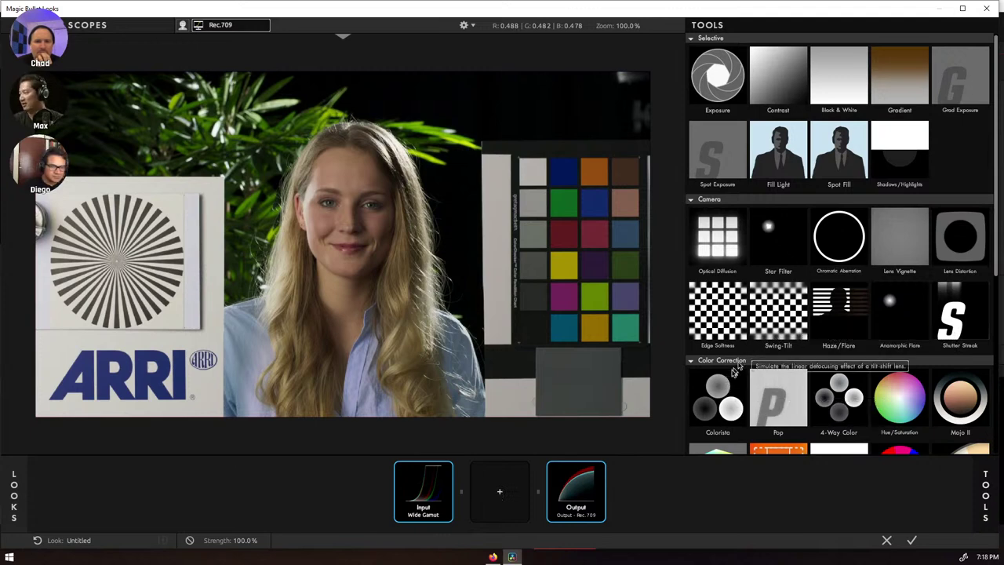
# - Add Colorista to the look's empty slot and set its overall Saturation to 141%
pyautogui.moveTo(722, 416); pyautogui.dragTo(509, 495)
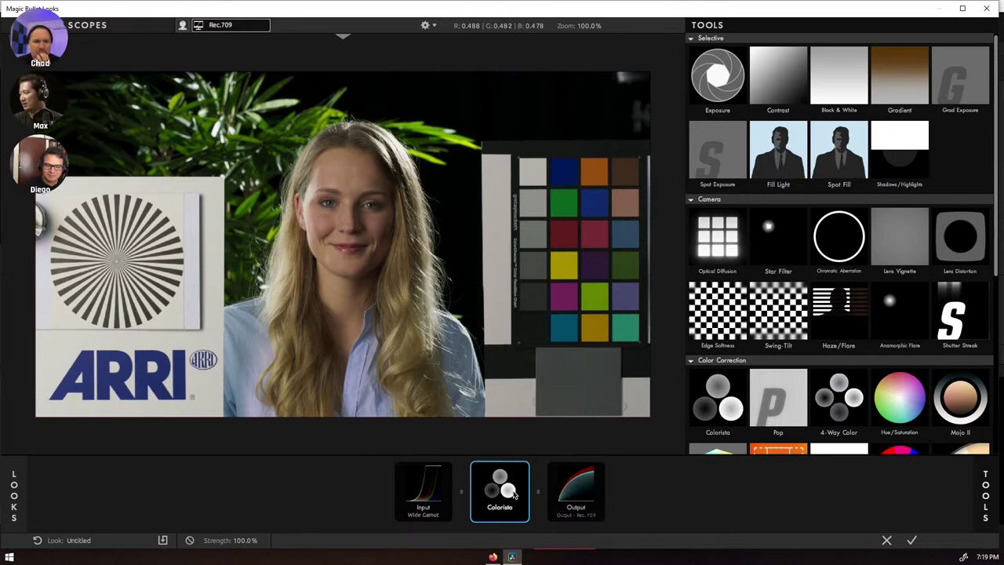
pyautogui.click(511, 501)
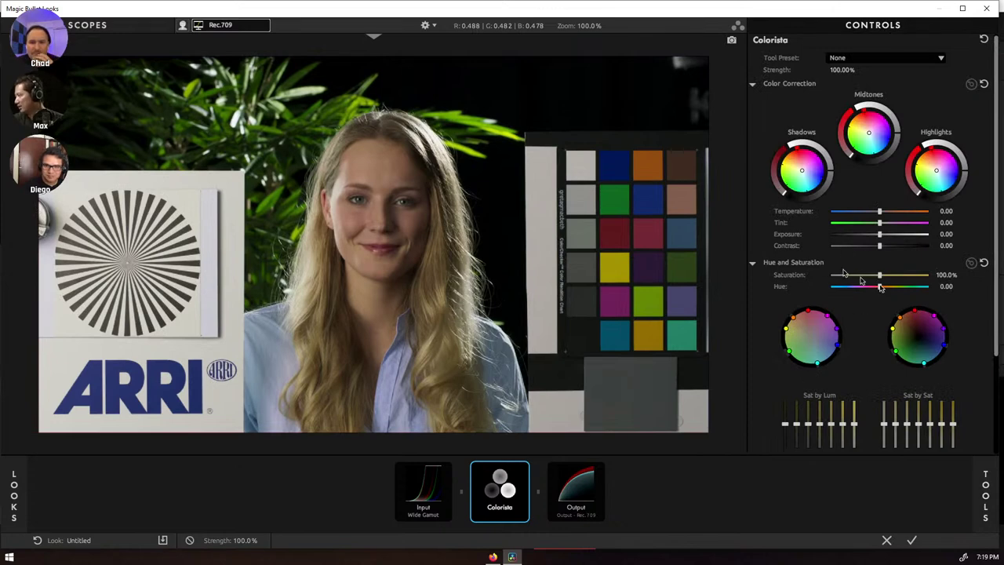
pyautogui.click(945, 275)
pyautogui.write('141')
pyautogui.press('Return')
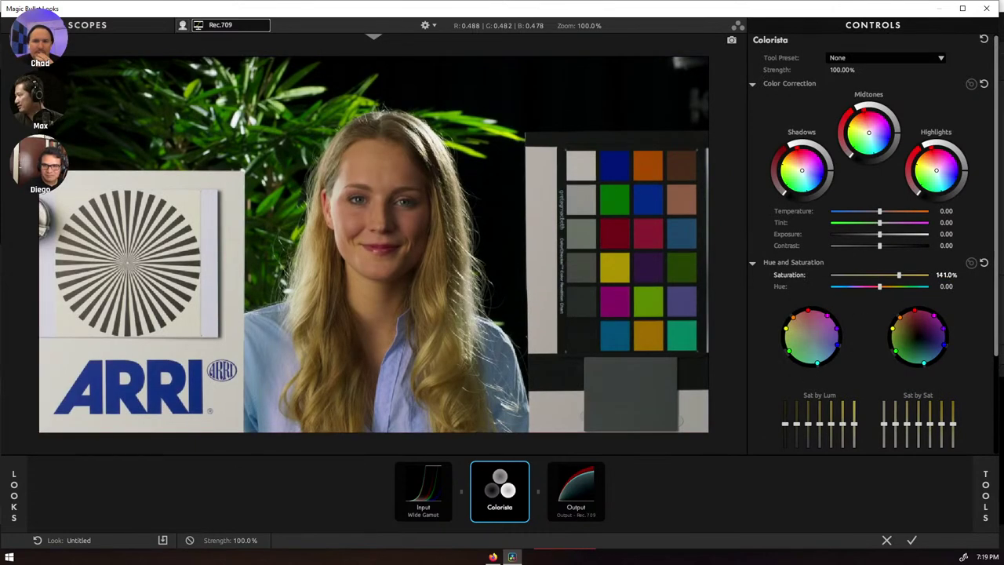
pyautogui.scroll(-3, 765, 333)
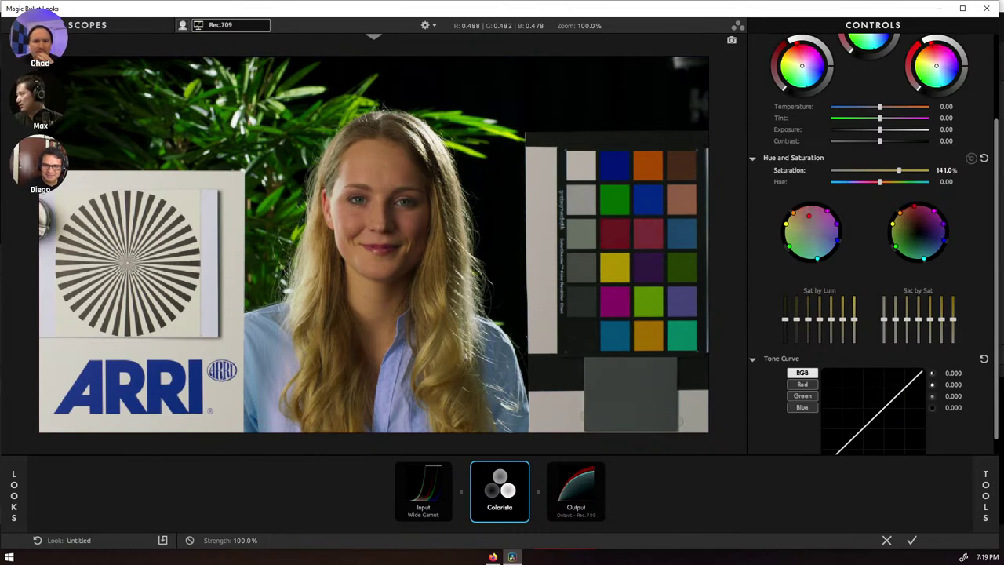
# - Nudge the red point on Colorista's Hue/Saturation wheel, then show numeric per-colour values
pyautogui.moveTo(811, 213); pyautogui.dragTo(809, 189)
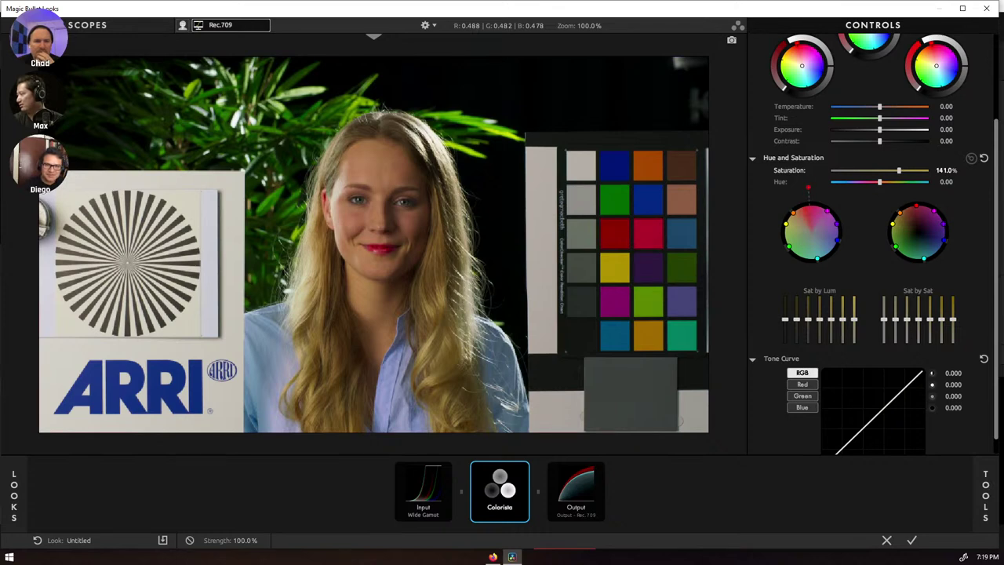
pyautogui.moveTo(808, 188); pyautogui.dragTo(808, 202)
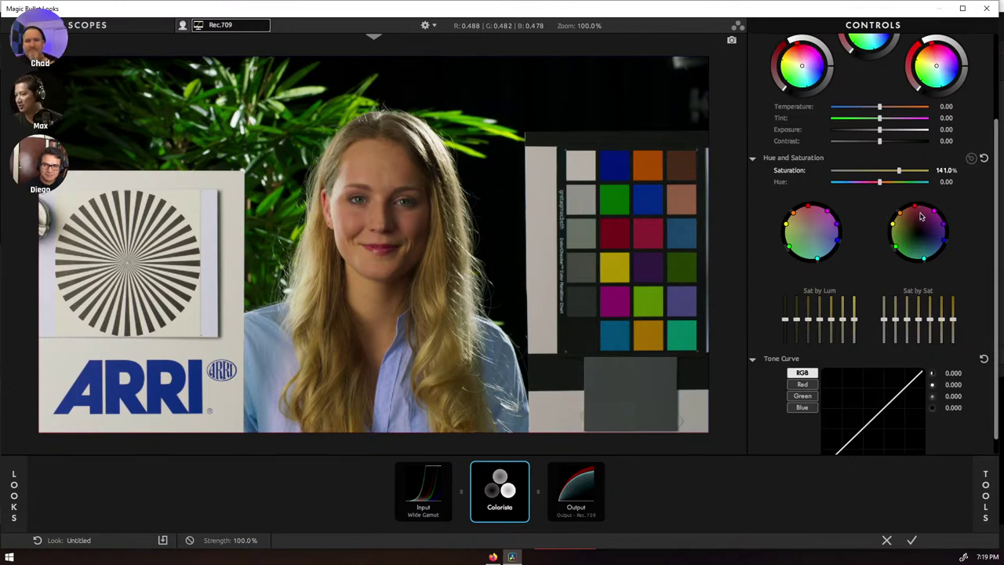
pyautogui.click(972, 158)
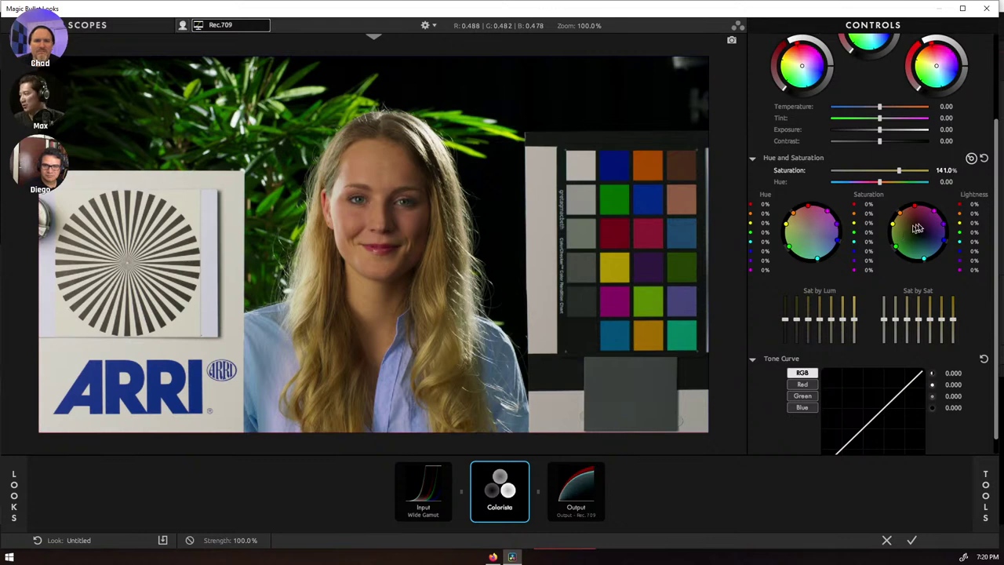
# - Lower Colorista's Lightness for the red-to-yellow hues and drop magenta to -5.7%
pyautogui.click(974, 204)
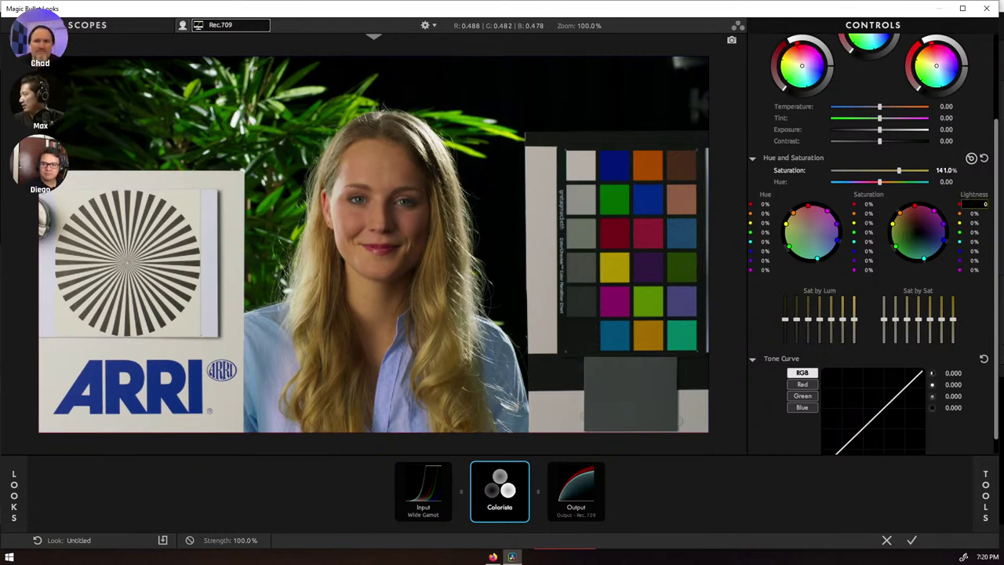
pyautogui.press('Return')
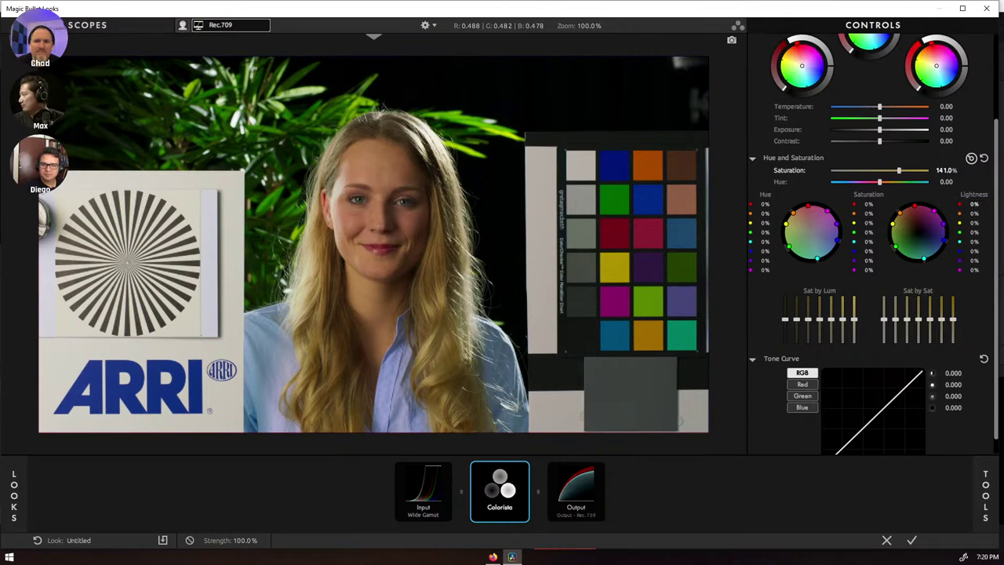
pyautogui.moveTo(975, 204); pyautogui.dragTo(965, 222)
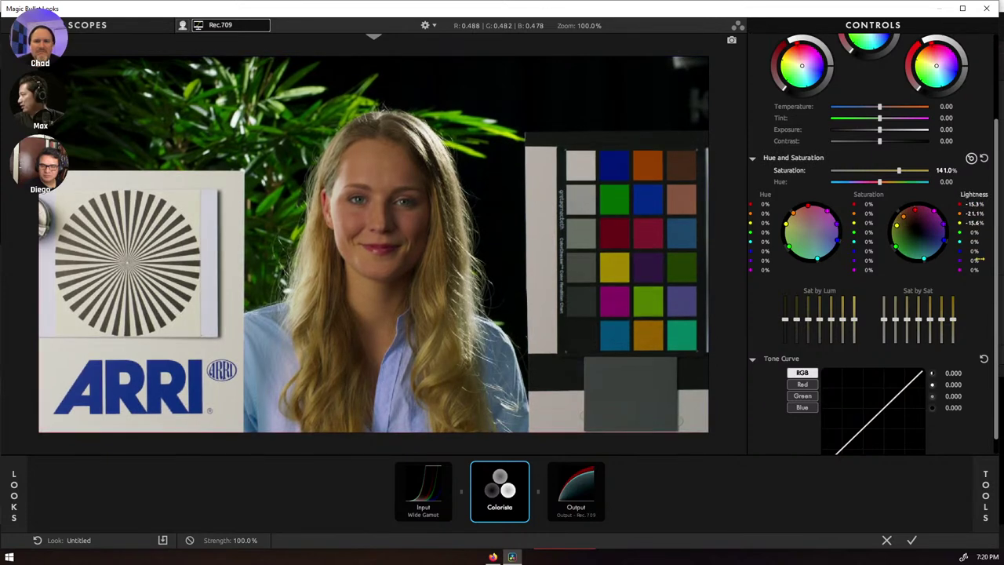
pyautogui.moveTo(975, 270); pyautogui.dragTo(971, 270)
# - Toggle Colorista's bypass to compare before and after, then apply the look
pyautogui.click(523, 470)
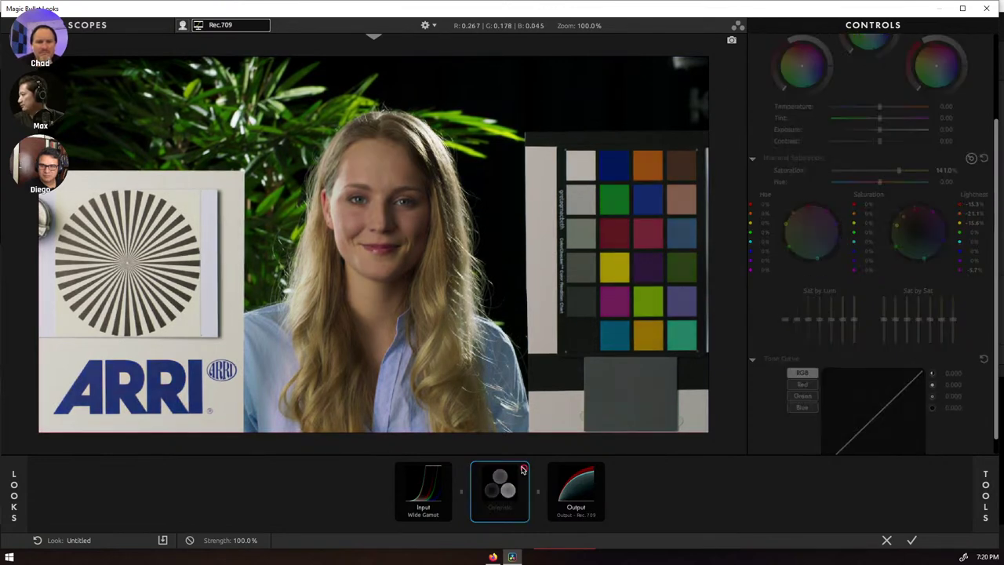
pyautogui.click(523, 469)
pyautogui.click(524, 469)
pyautogui.click(524, 469)
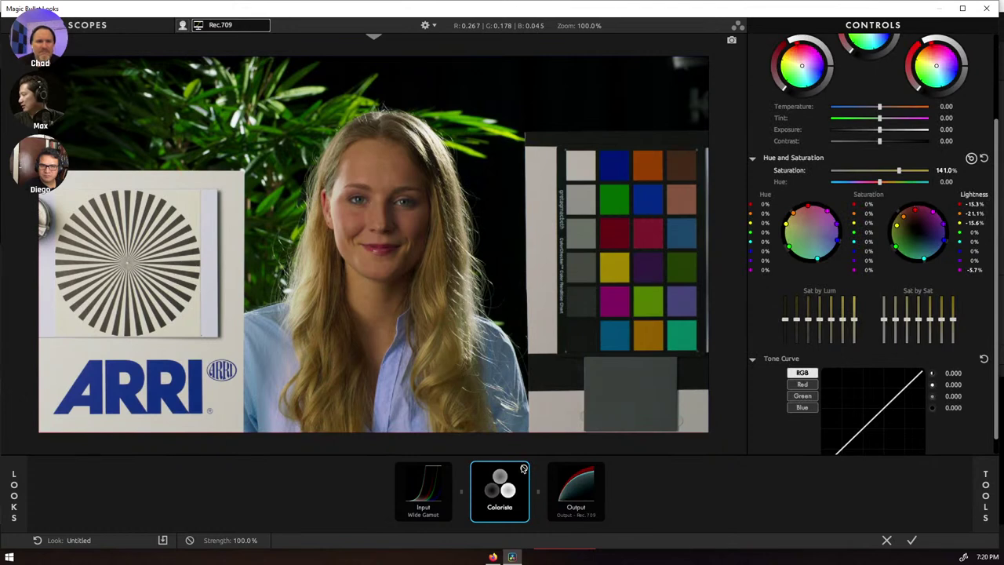
pyautogui.click(523, 469)
pyautogui.click(523, 469)
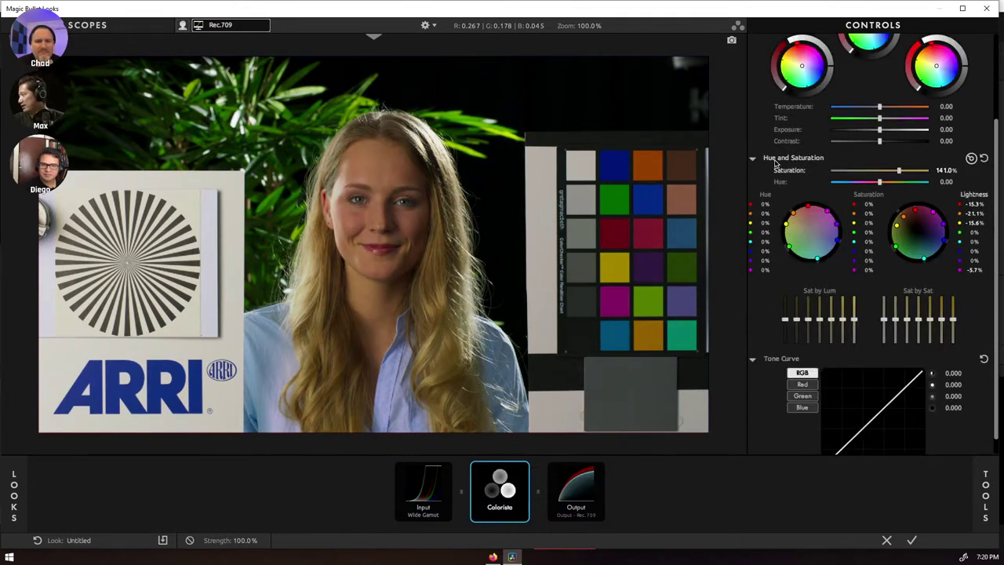
pyautogui.scroll(1, 775, 162)
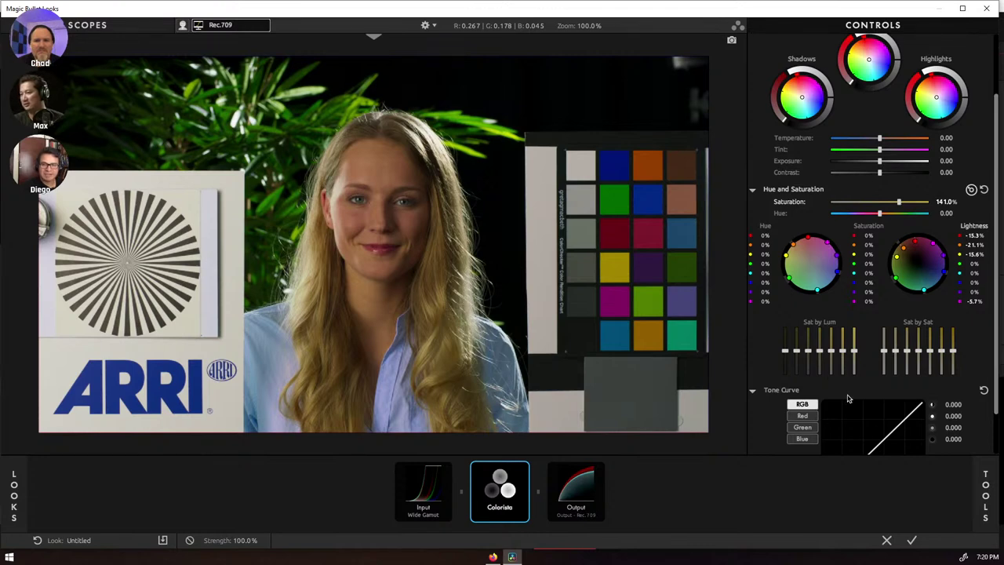
pyautogui.click(911, 541)
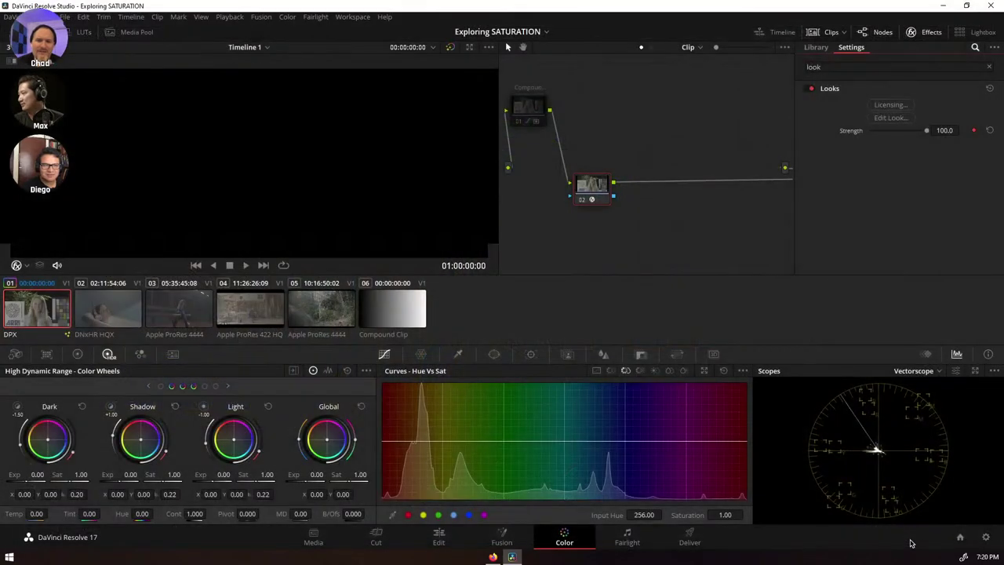
# - Close the Effects panel, reset node 02's Looks effect and re-enable node 03
pyautogui.click(911, 32)
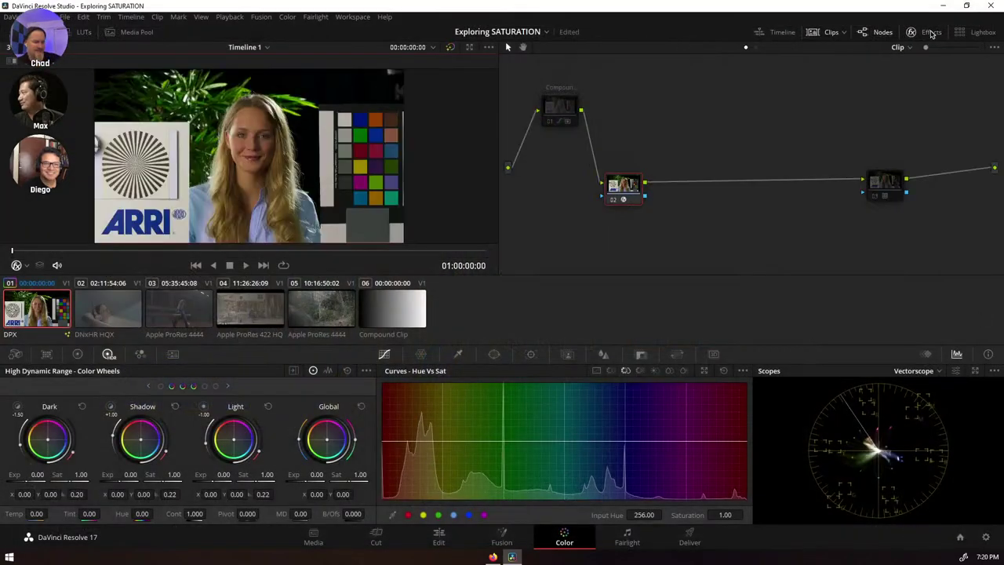
pyautogui.rightClick(637, 194)
pyautogui.click(694, 197)
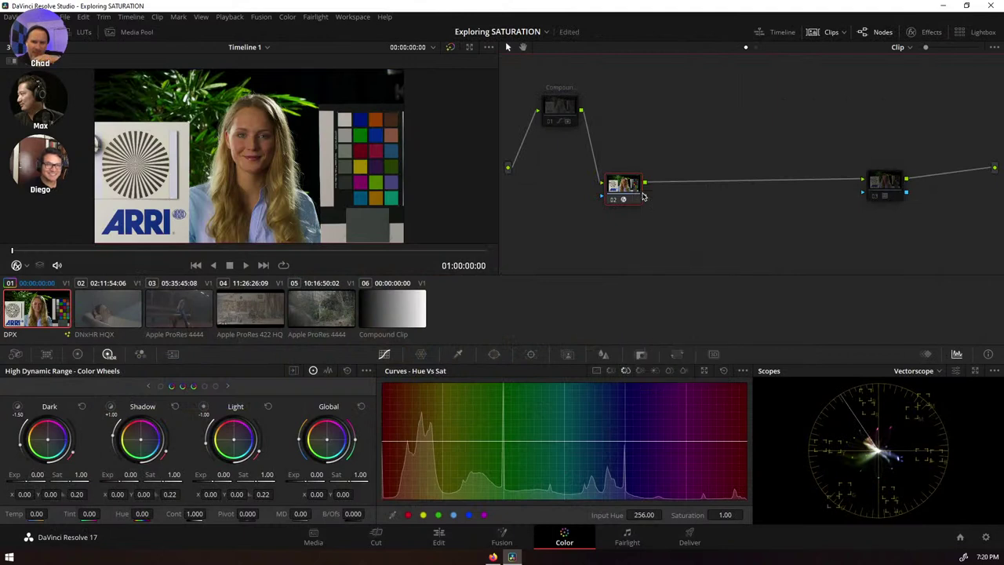
pyautogui.click(874, 196)
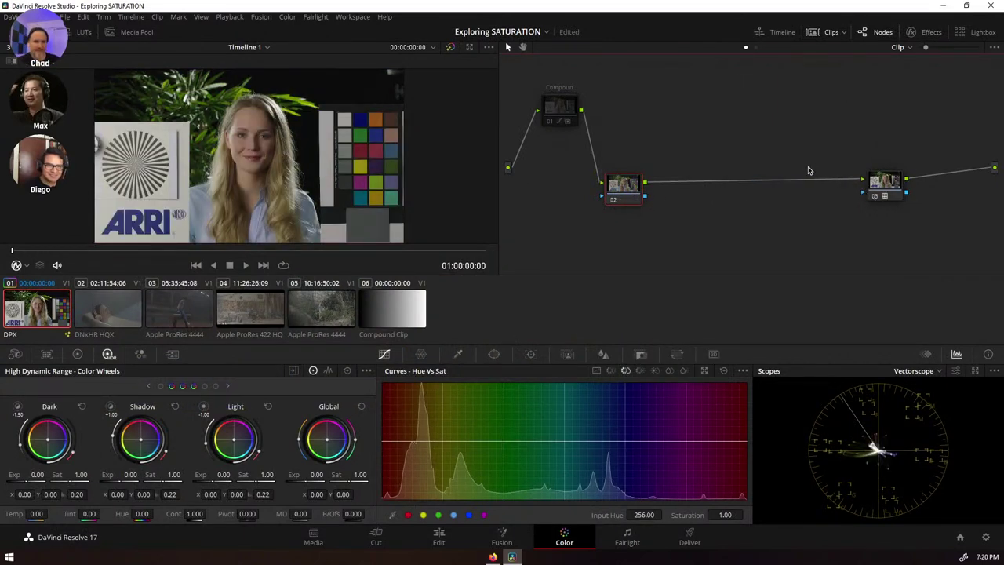
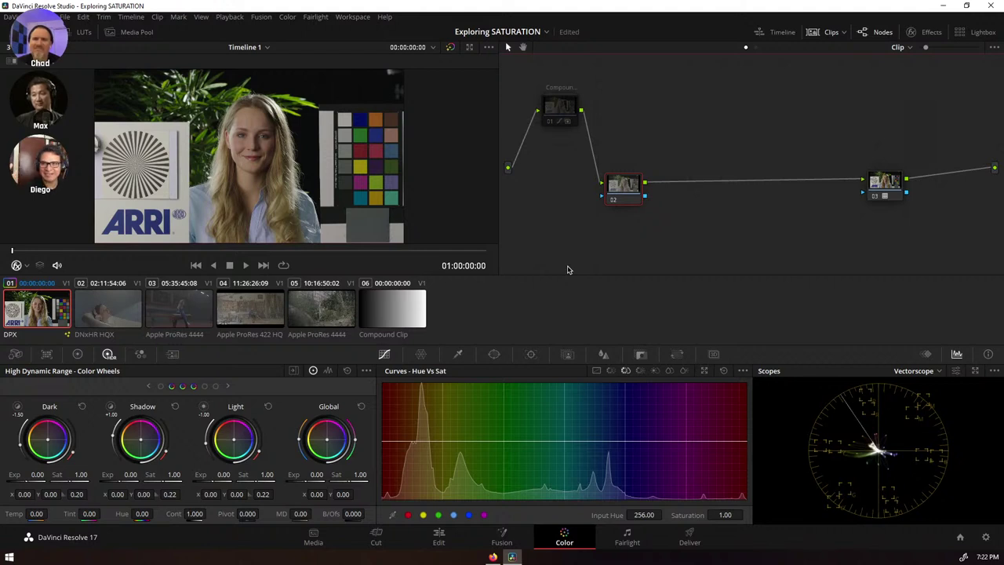
# - Replace node 02's Hue vs Sat curve with the Color Warper Hue–Saturation grid
pyautogui.click(420, 354)
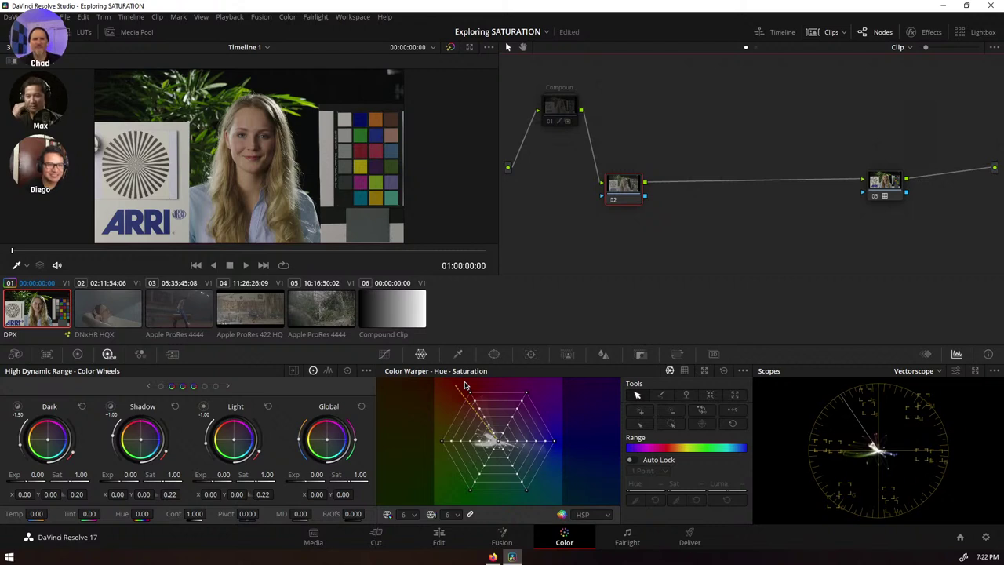
# - Save the project with Ctrl+S
pyautogui.hotkey('ctrl', 's')
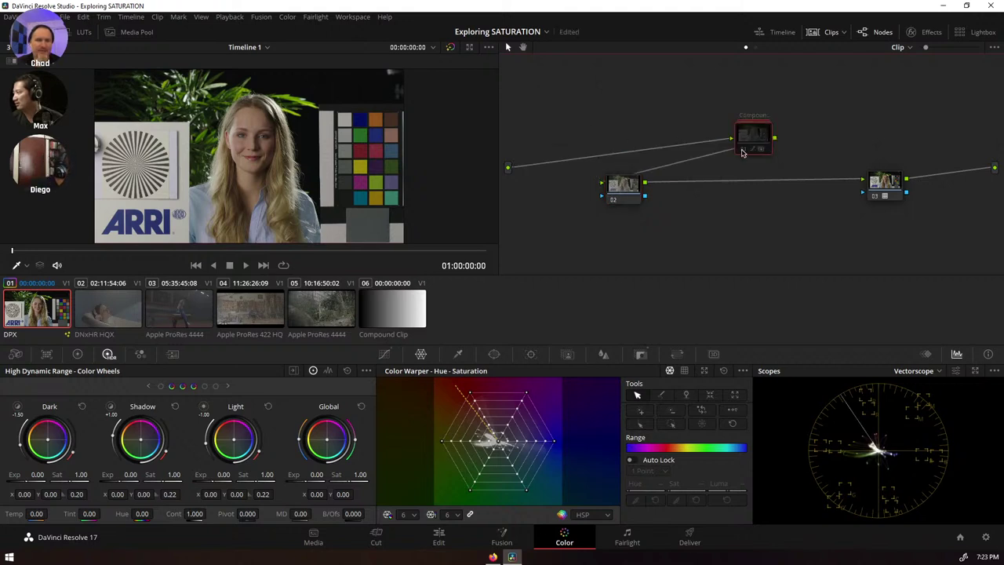
# - Move node 02 after Compound, toggle Compound off and on to compare, and show Primaries Color Bars
pyautogui.moveTo(627, 189); pyautogui.dragTo(669, 222)
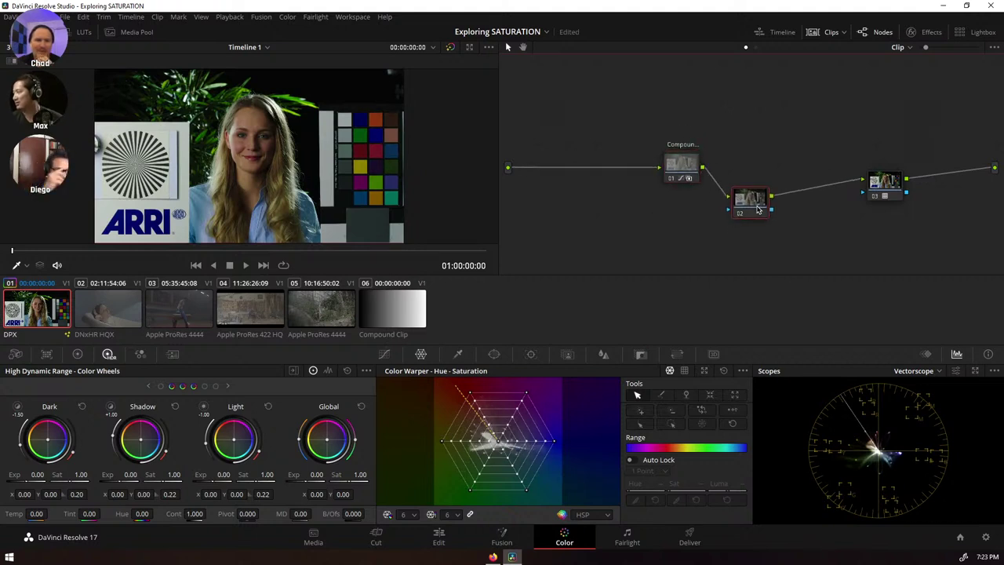
pyautogui.click(672, 179)
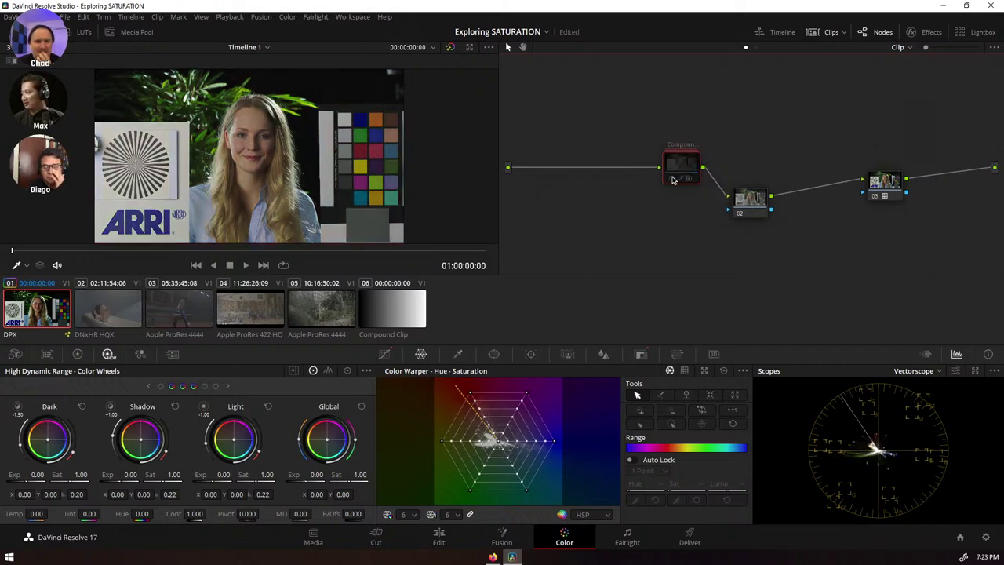
pyautogui.click(672, 180)
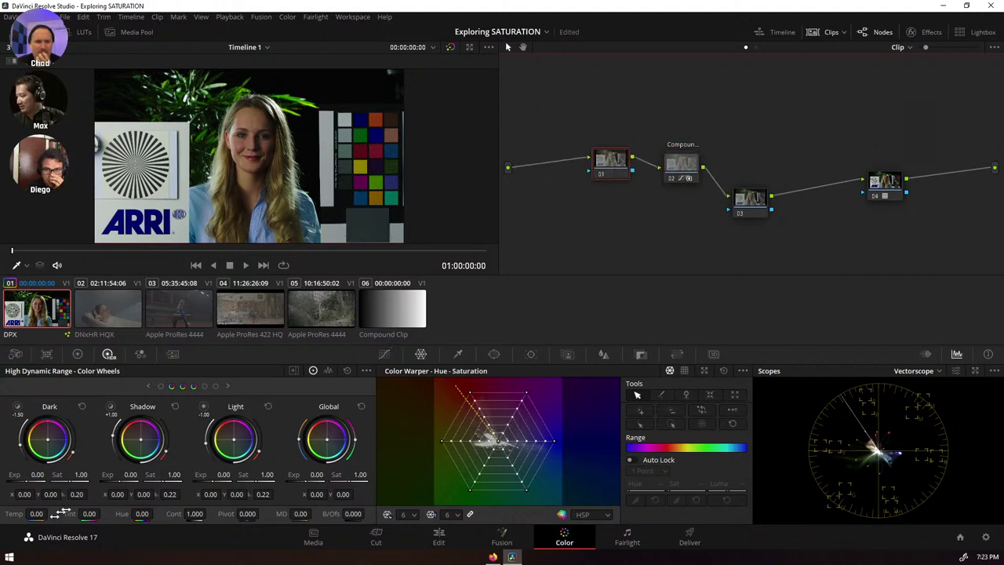
pyautogui.click(81, 356)
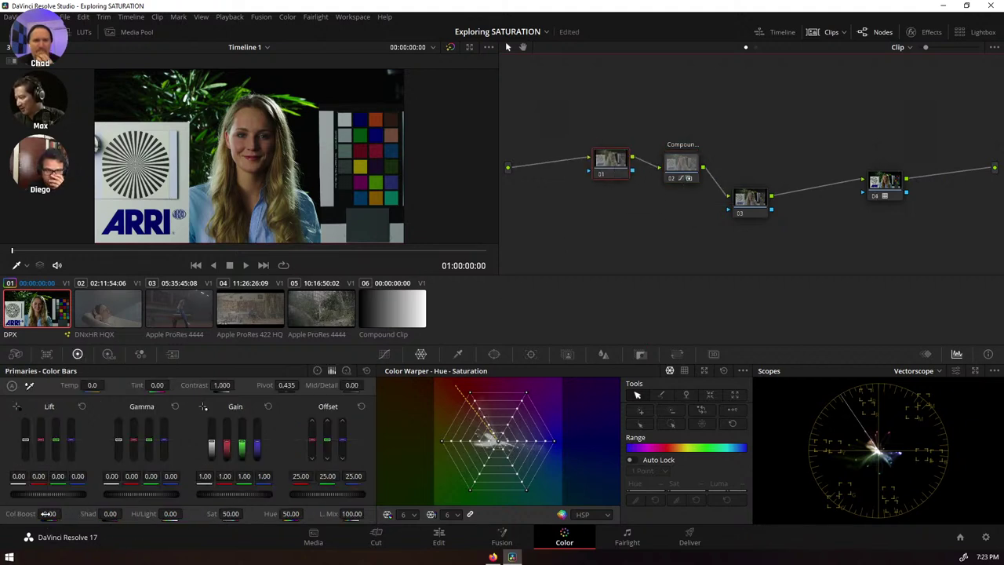